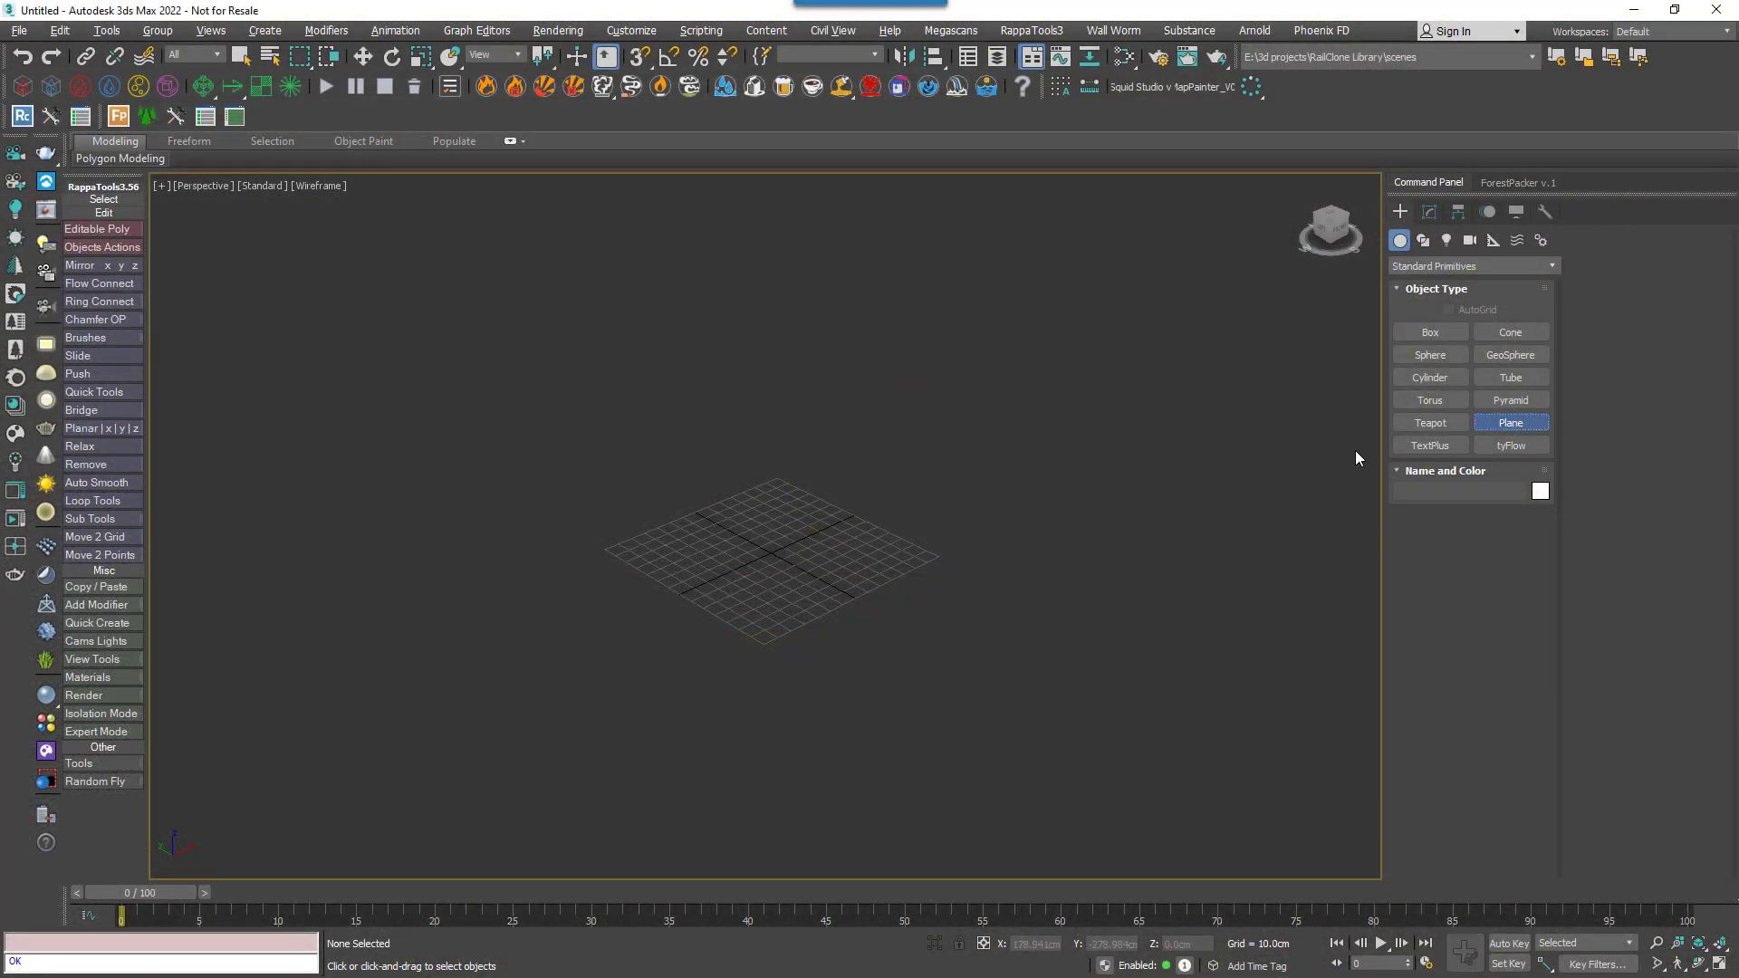
- Create a ground plane with a length and width of 1500 cm and display the viewport shaded
left_click_drag(737, 803, 771, 313)
right_click(1527, 673)
right_click(1527, 654)
double_click(1501, 612)
type("1500")
key("Tab")
type("1500")
key("Return")
middle_click_drag(958, 693, 944, 693)
key("F3")
scroll(943, 553, "down", 4)
middle_click_drag(932, 537, 849, 509, "alt")
- Create a box in front of the plane with length 10 cm, width 100 cm and height 10 cm
left_click(1429, 333)
left_click_drag(651, 759, 838, 724)
left_click(835, 717)
double_click(1505, 606)
type("100")
key("Tab")
double_click(1509, 606)
type("10")
key("Tab")
type("100")
key("Tab")
type("10")
key("Tab")
- Draw an open line spline across the plane with a gentle curve that ends in a sharp corner and straight section
scroll(750, 782, "up", 4)
middle_click_drag(750, 782, 737, 765, "alt")
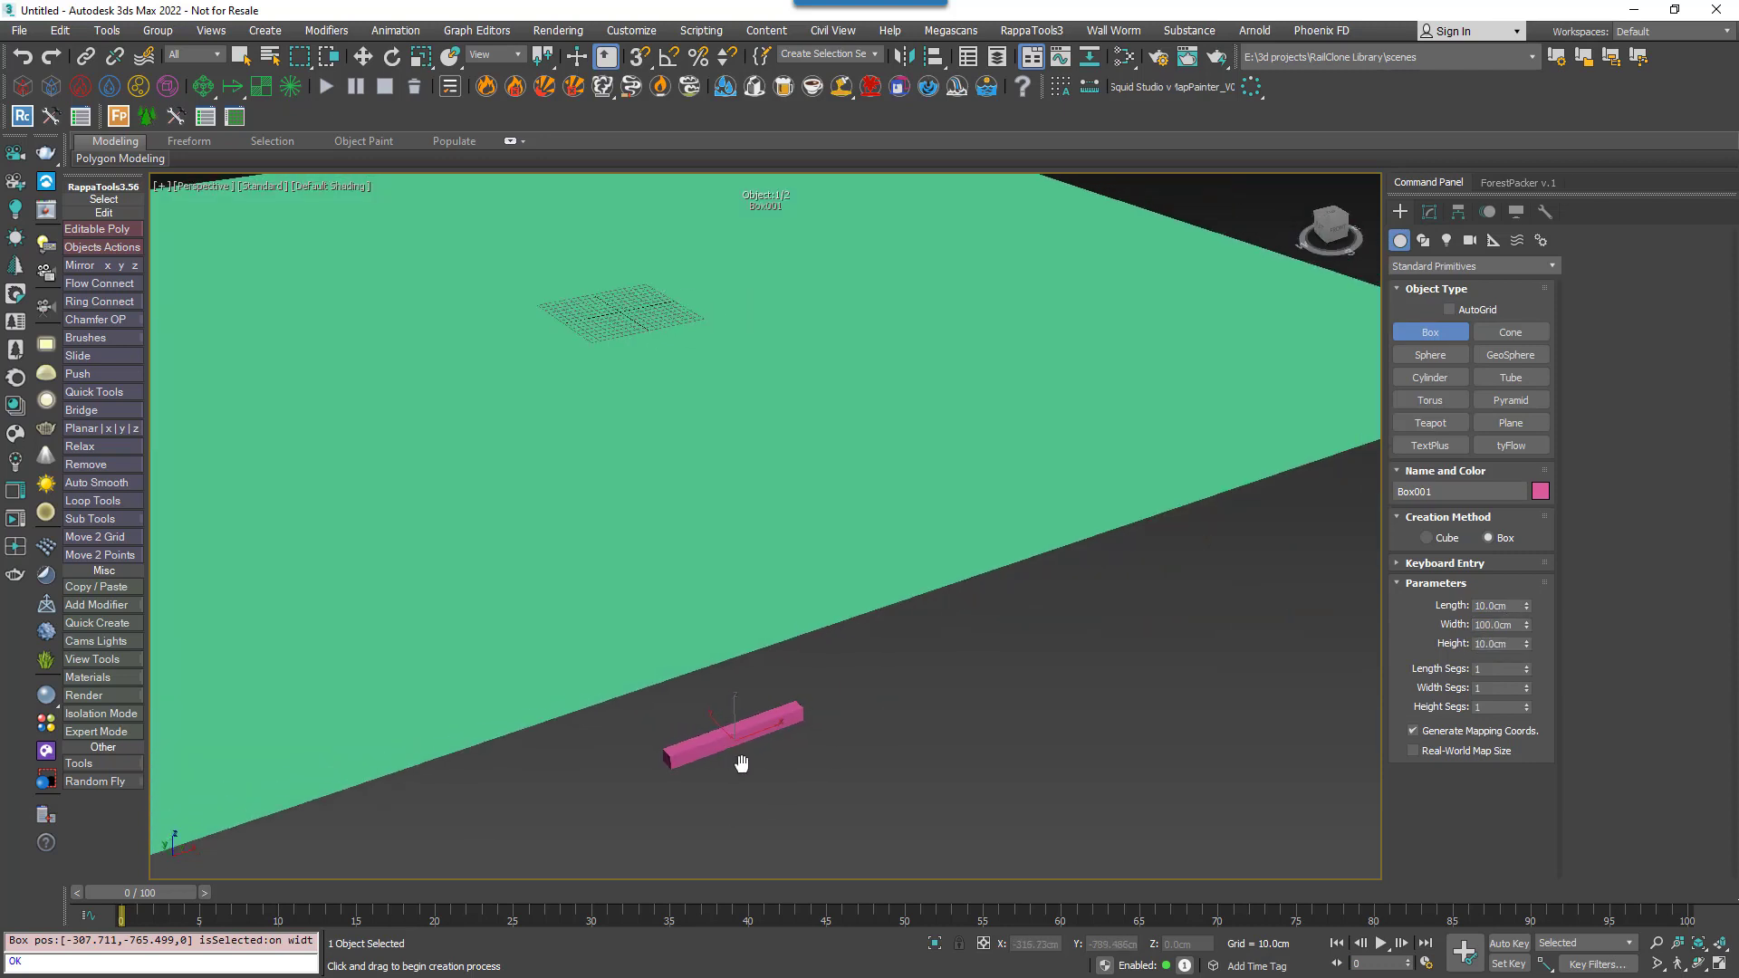
left_click(1423, 240)
left_click(1430, 355)
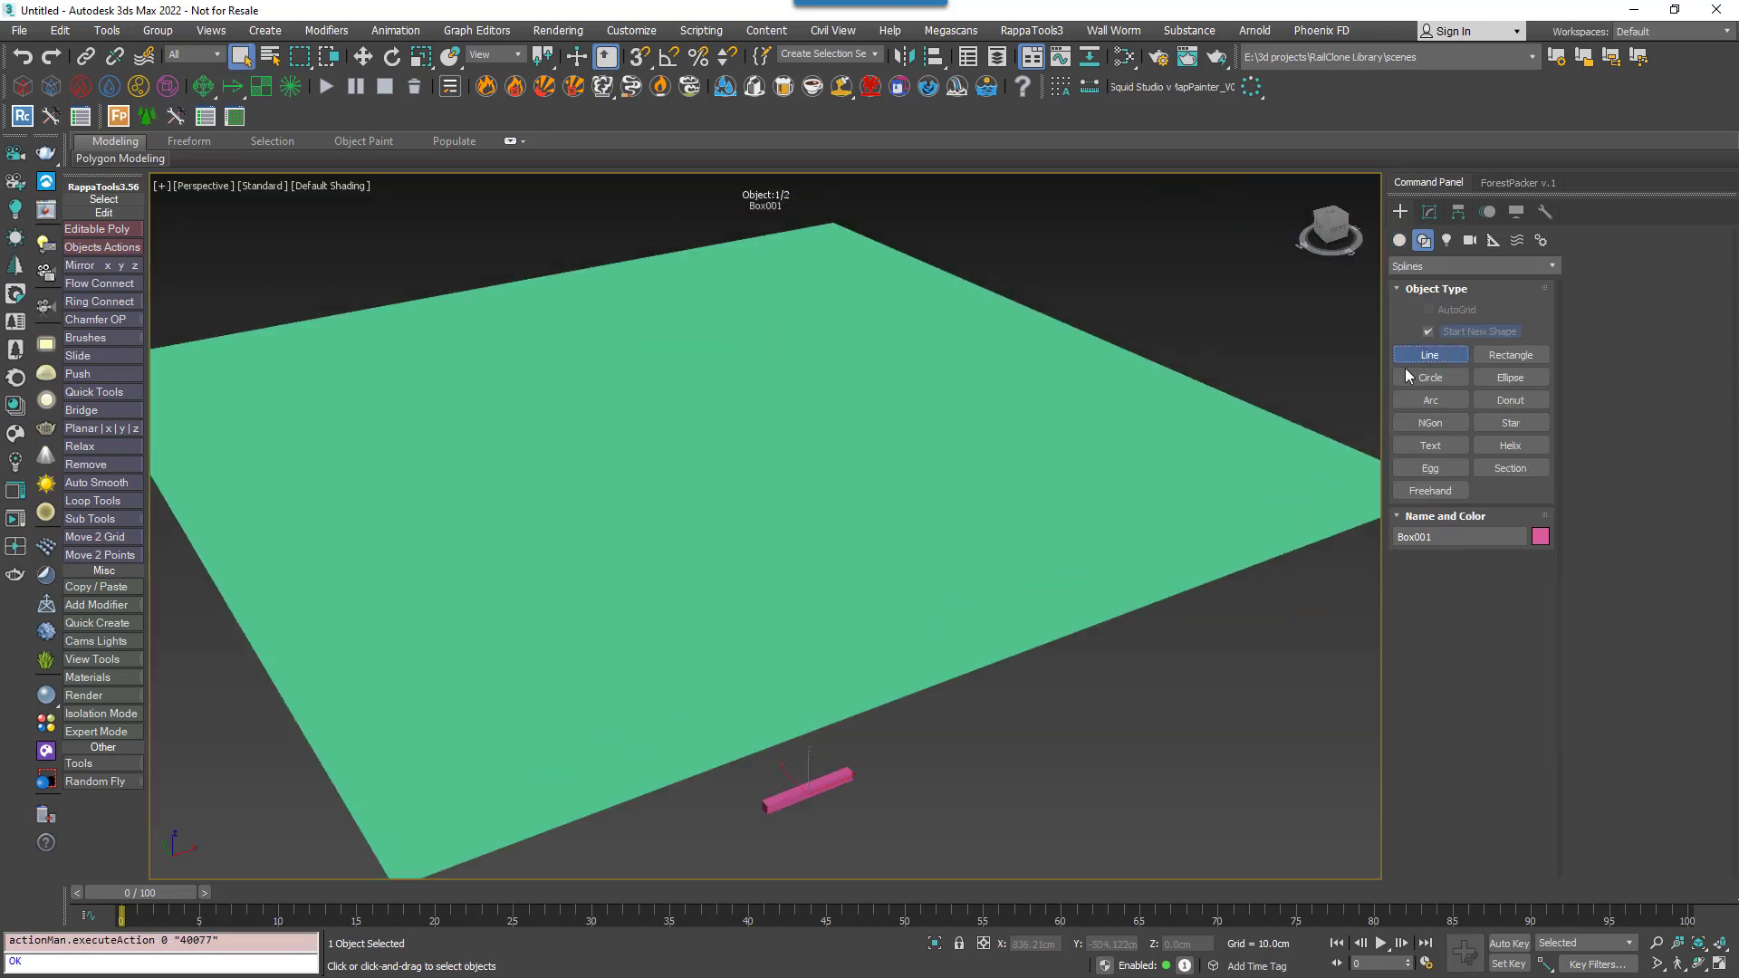
left_click(541, 623)
left_click_drag(687, 536, 762, 523)
left_click_drag(924, 512, 963, 504)
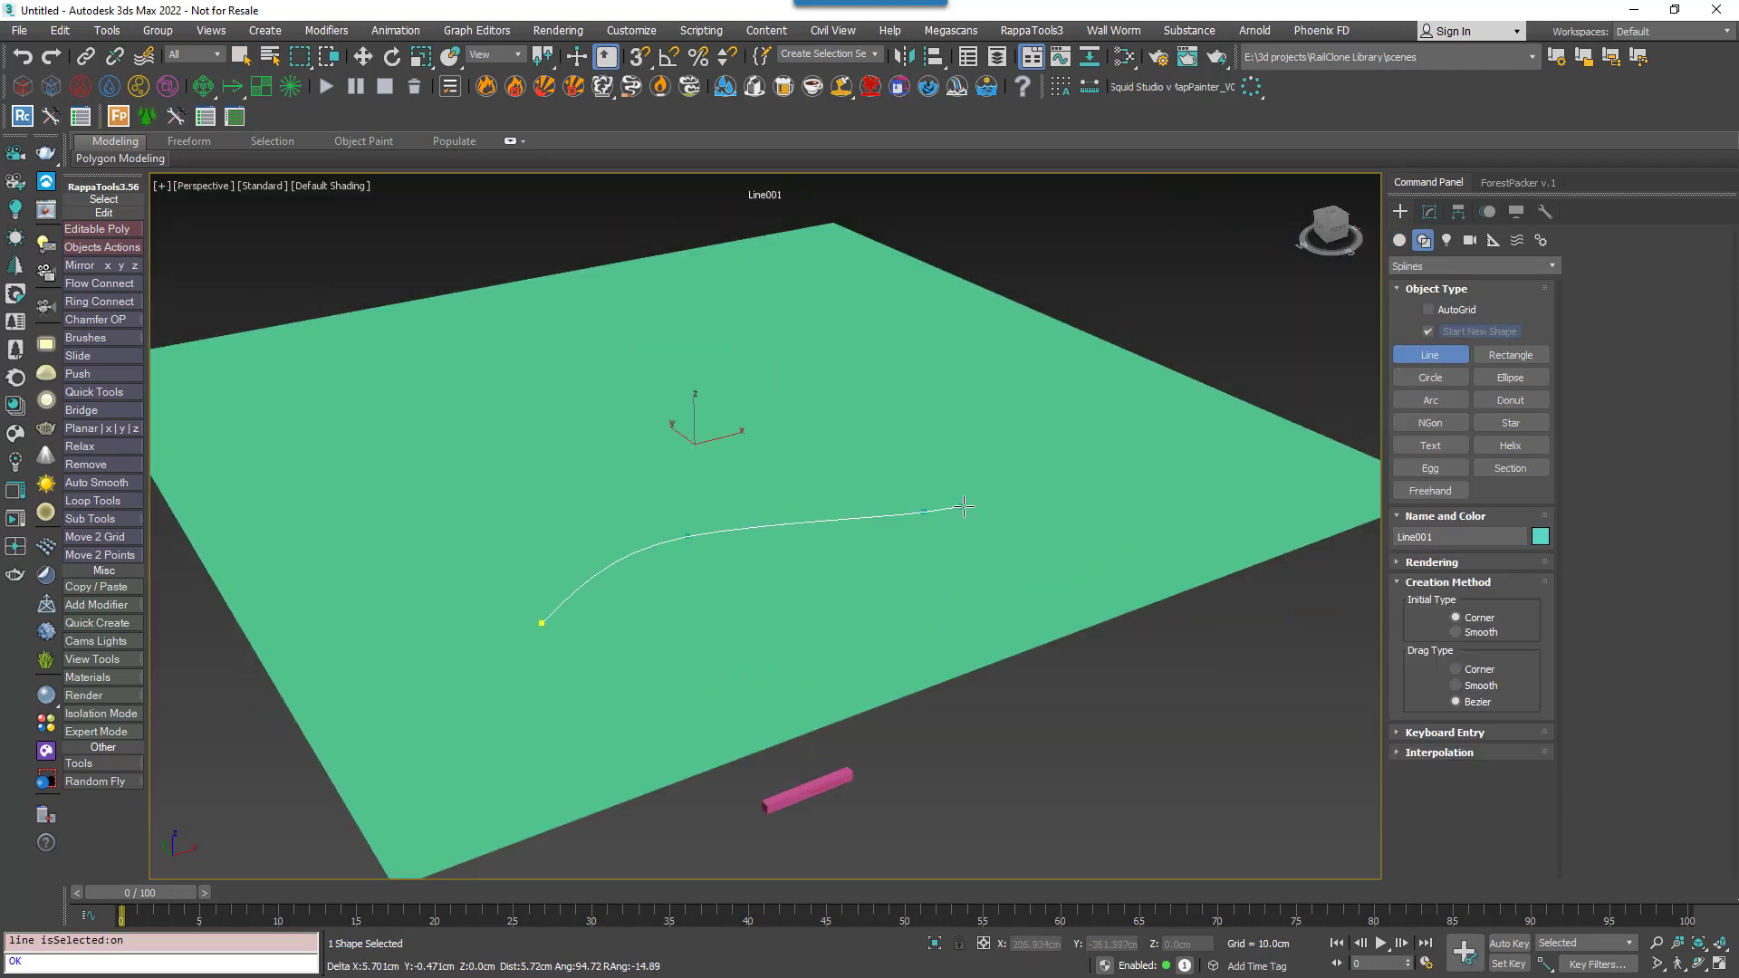
left_click(1062, 461)
left_click(930, 383, "shift")
right_click(954, 433)
- Create a RailClone Pro object beside the box in front of the plane and show its modify parameters
middle_click_drag(1000, 611, 976, 586, "alt")
left_click(1400, 240)
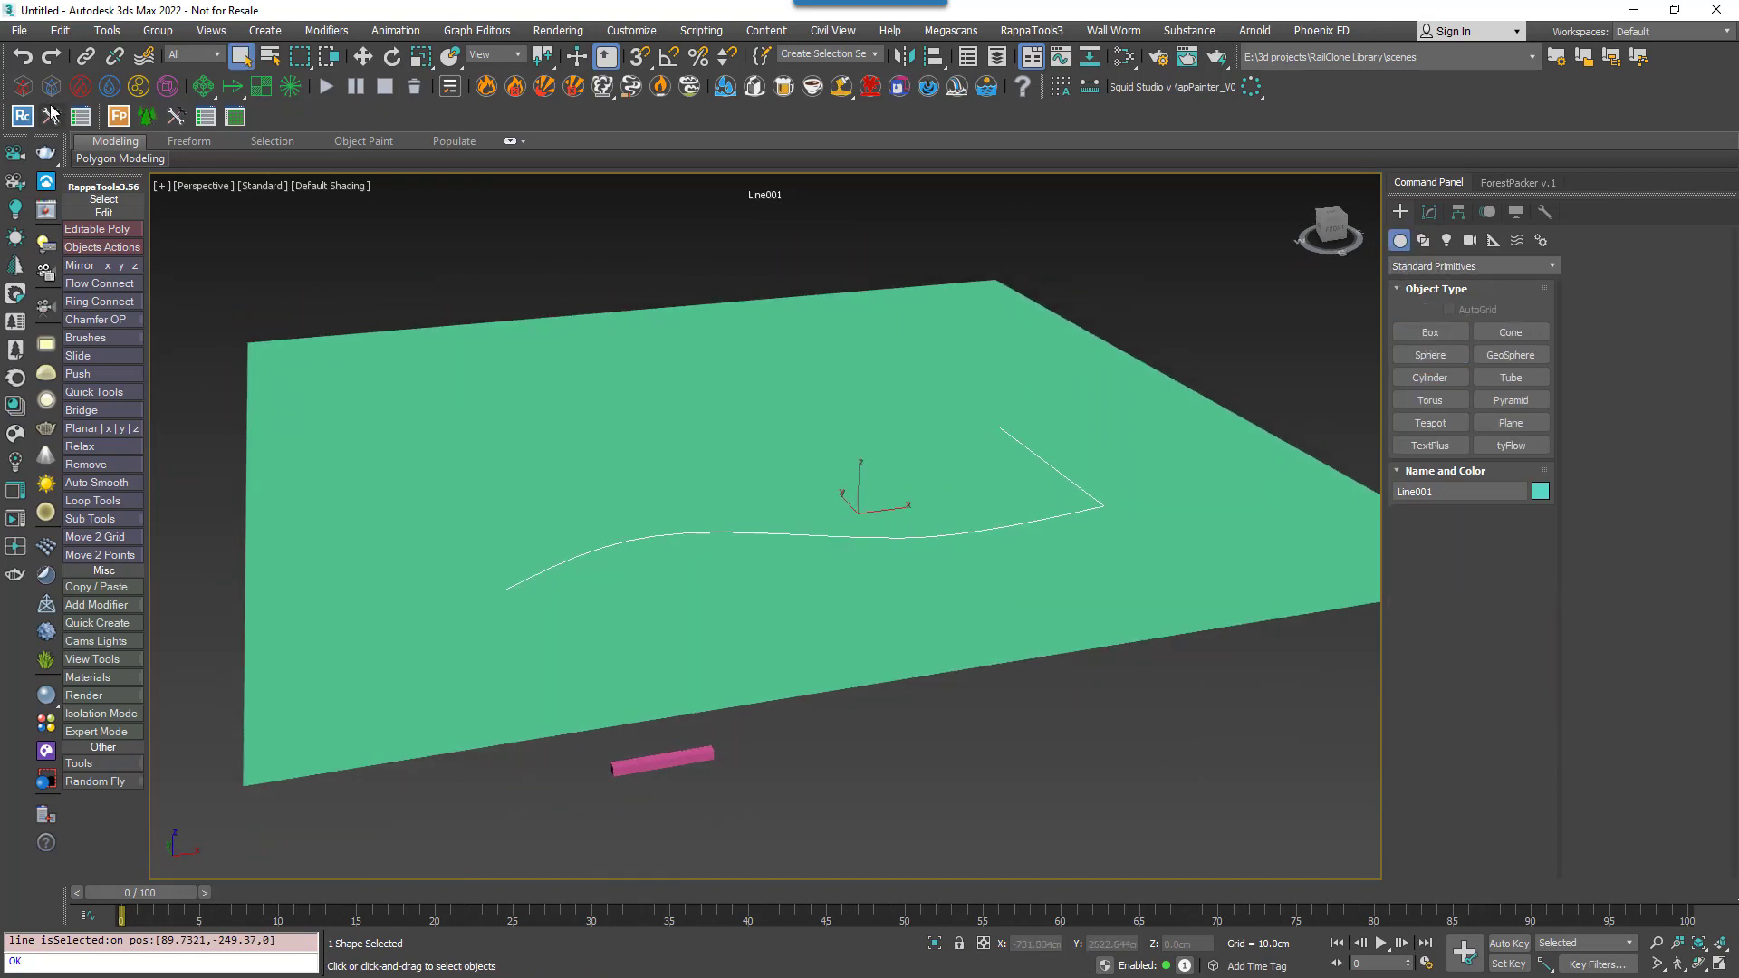
left_click_drag(848, 733, 893, 761)
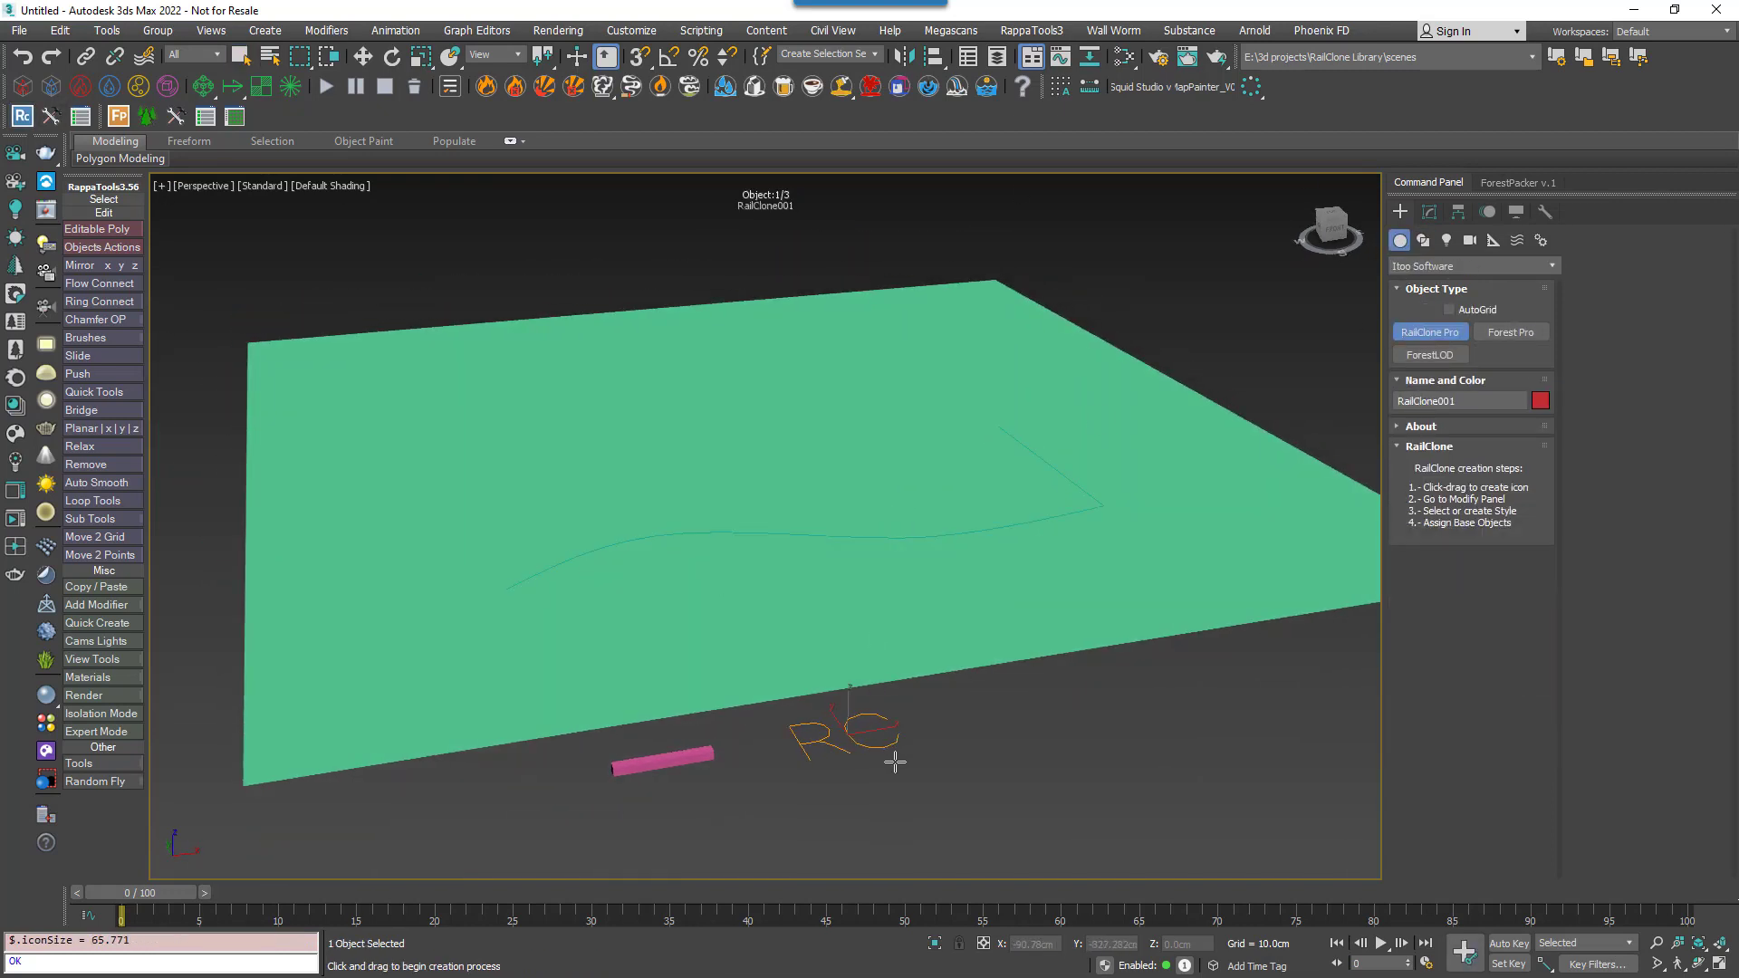
right_click(893, 760)
left_click(1429, 211)
right_click(1351, 475)
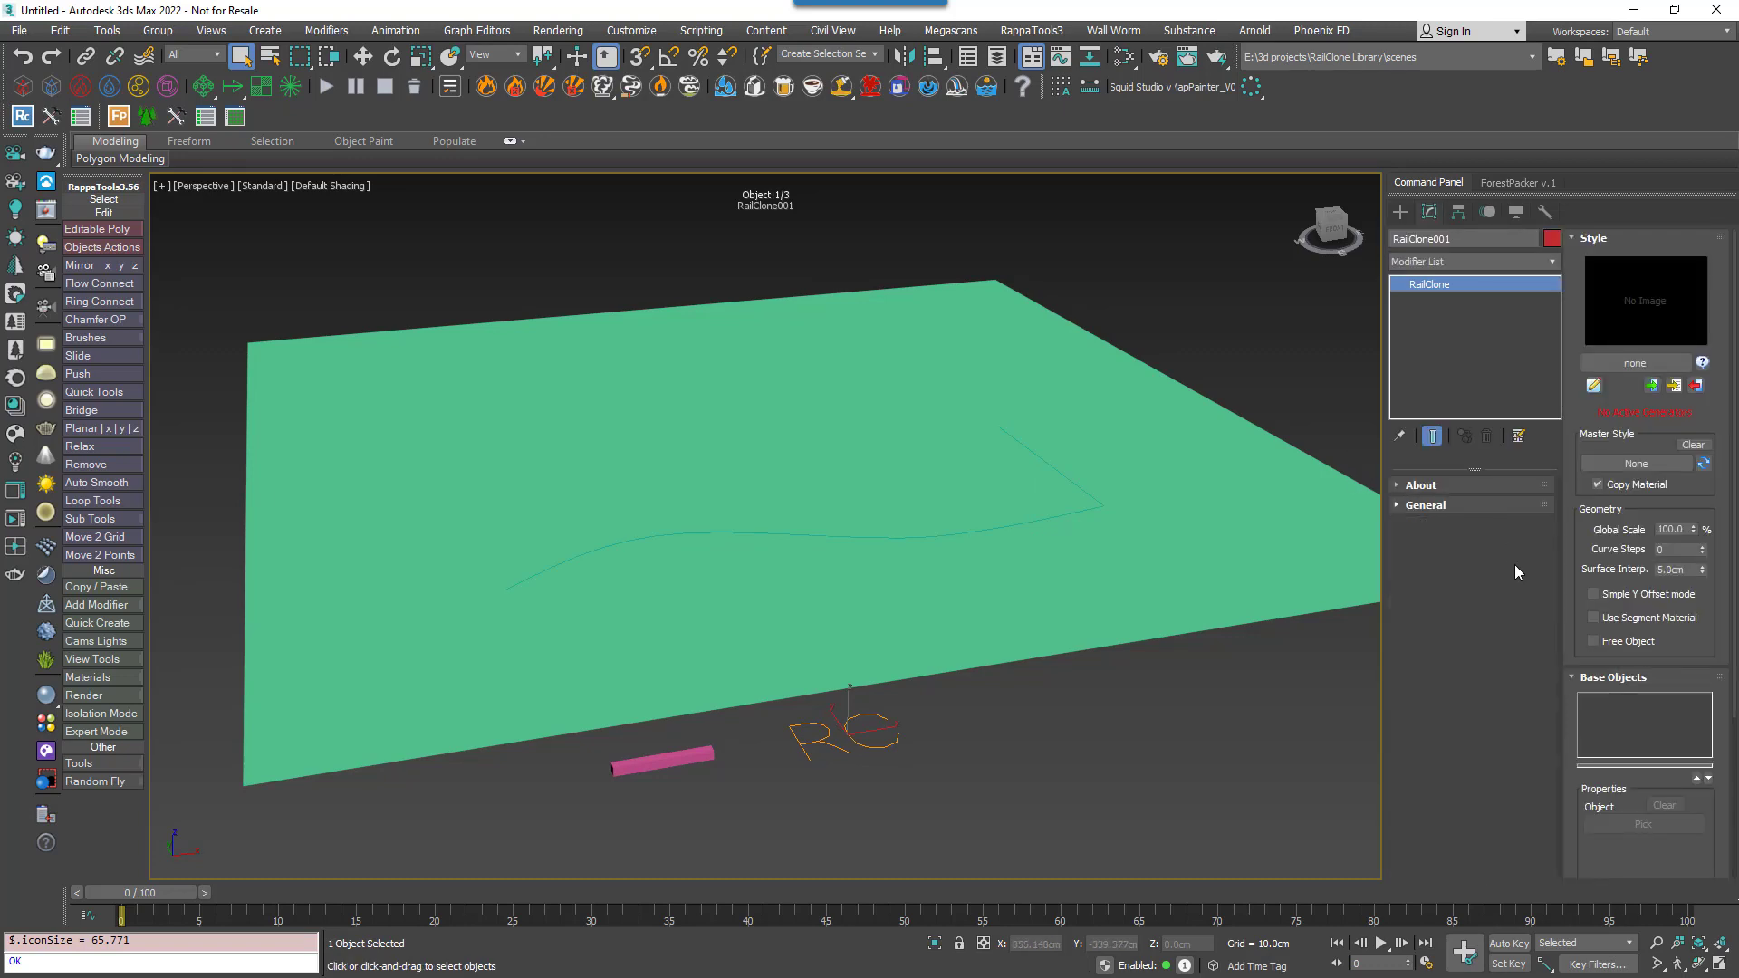
- In the RailClone style editor, add a Linear 1S generator and a Spline node wired to its Spline input
left_click(1593, 386)
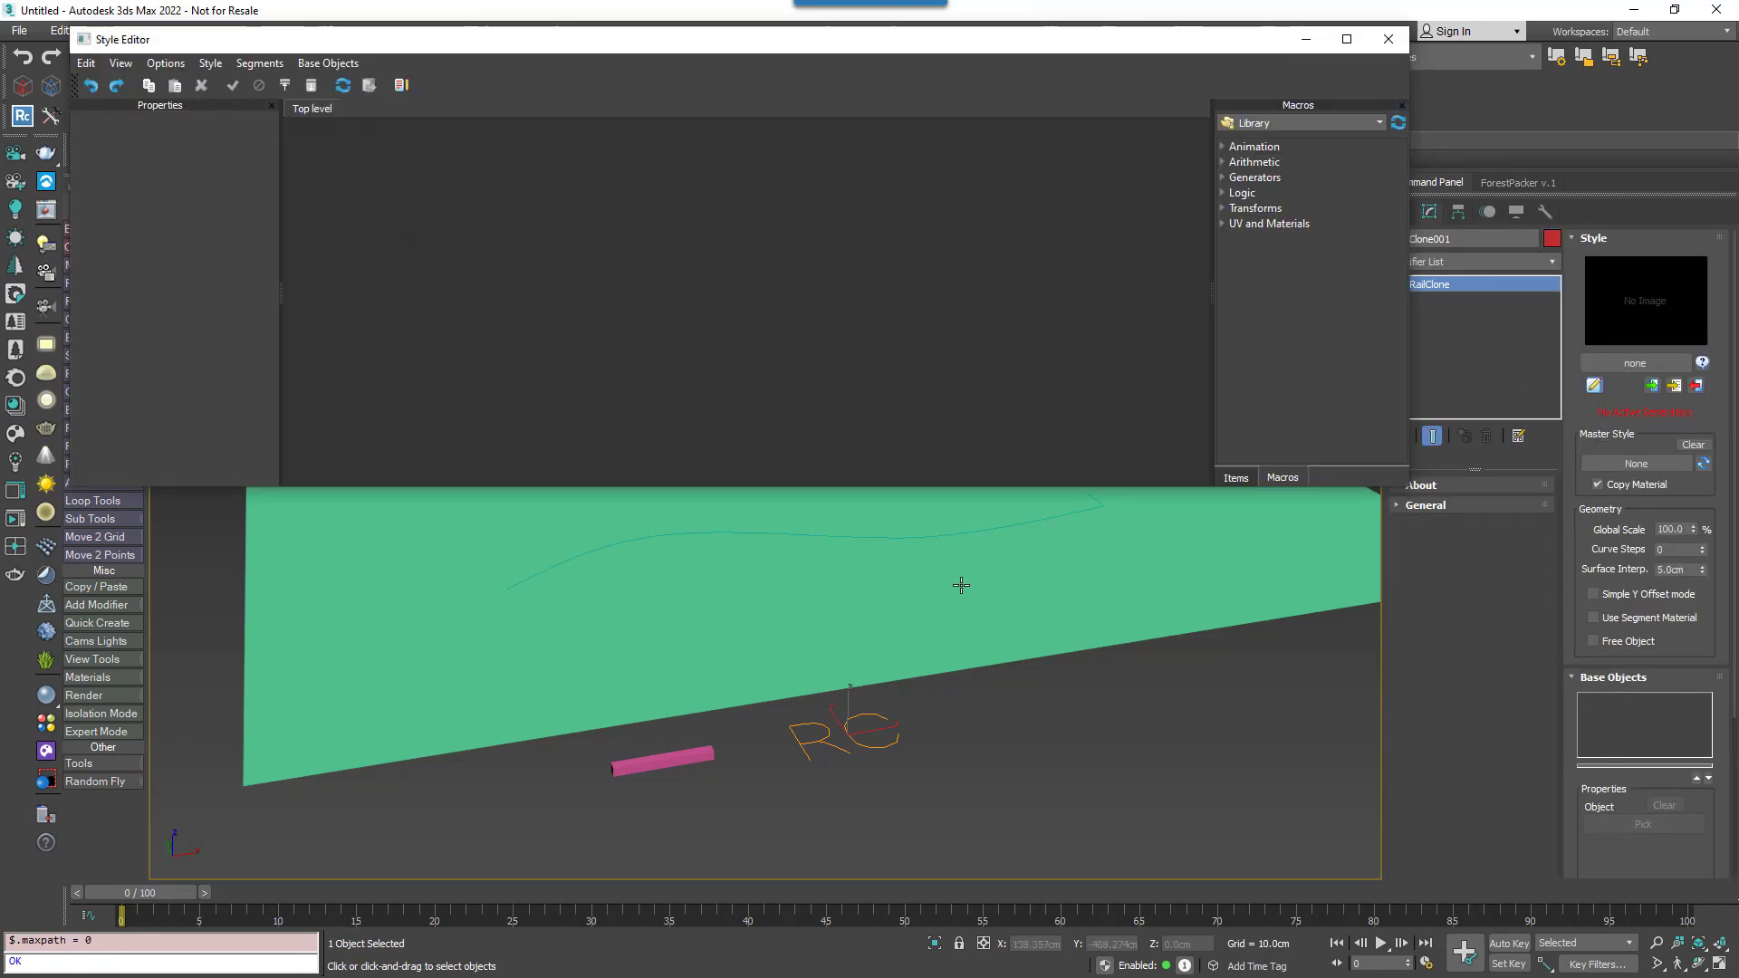
left_click_drag(1266, 141, 1060, 172)
left_click_drag(1271, 199, 1029, 192)
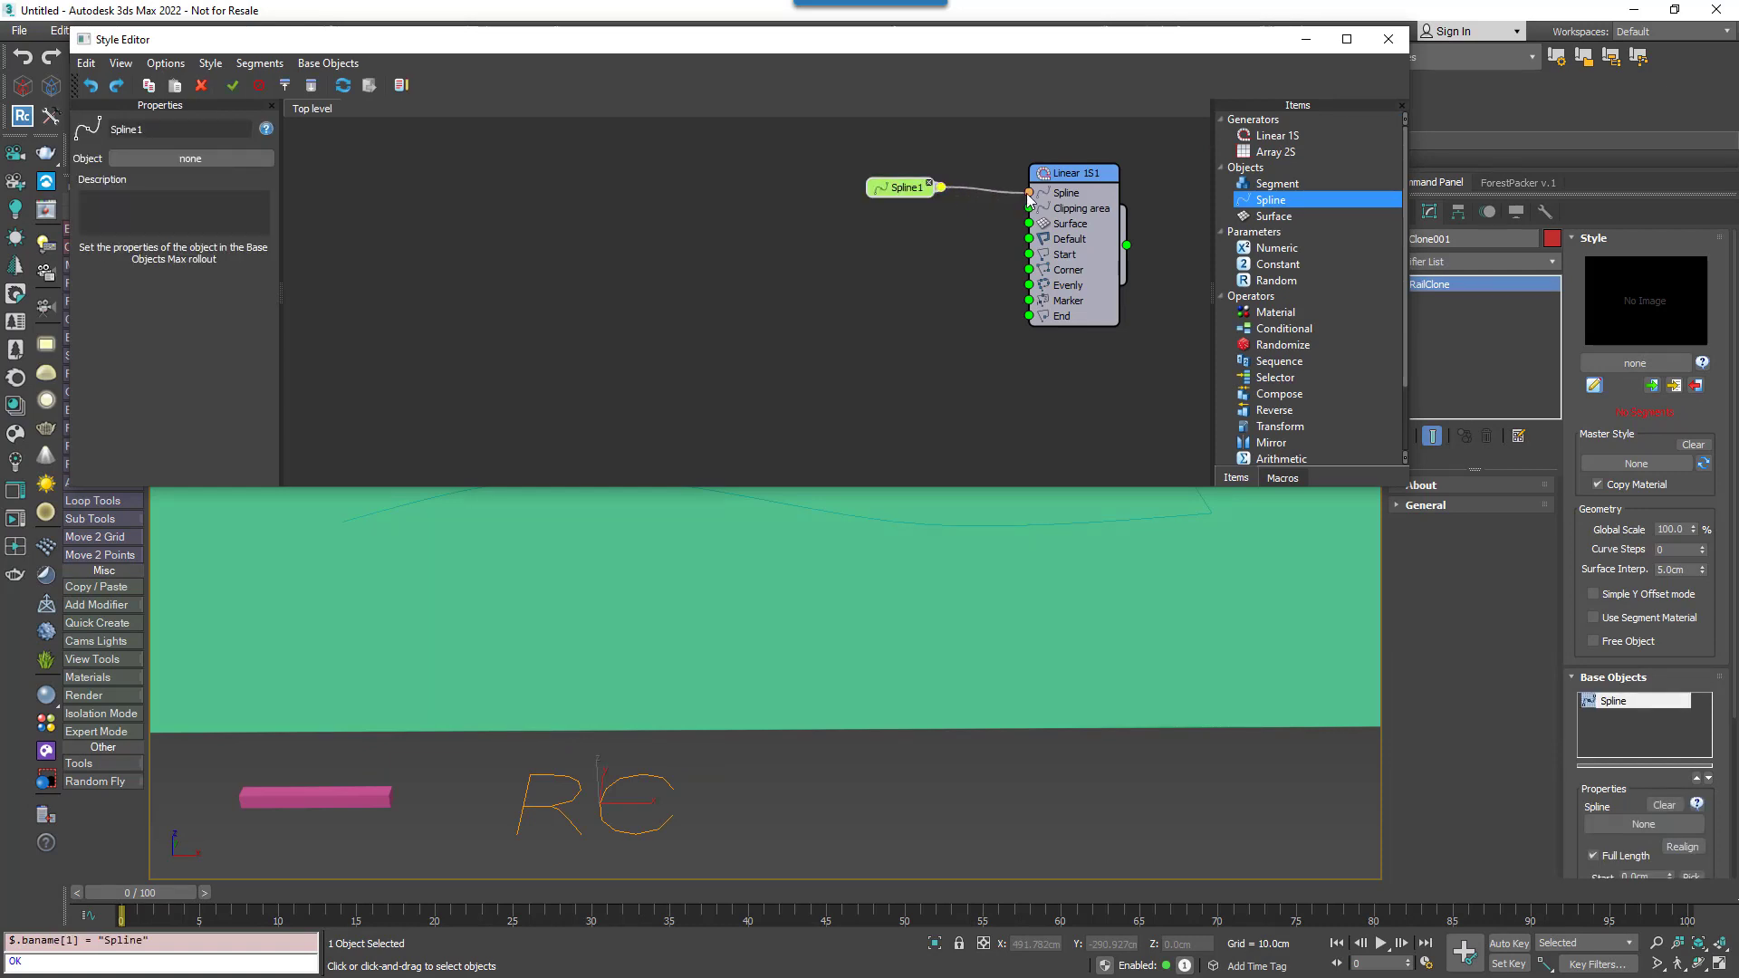
- Add a Segment node that uses the pink box and wire it to the generator's Default input
left_click_drag(1277, 183, 887, 229)
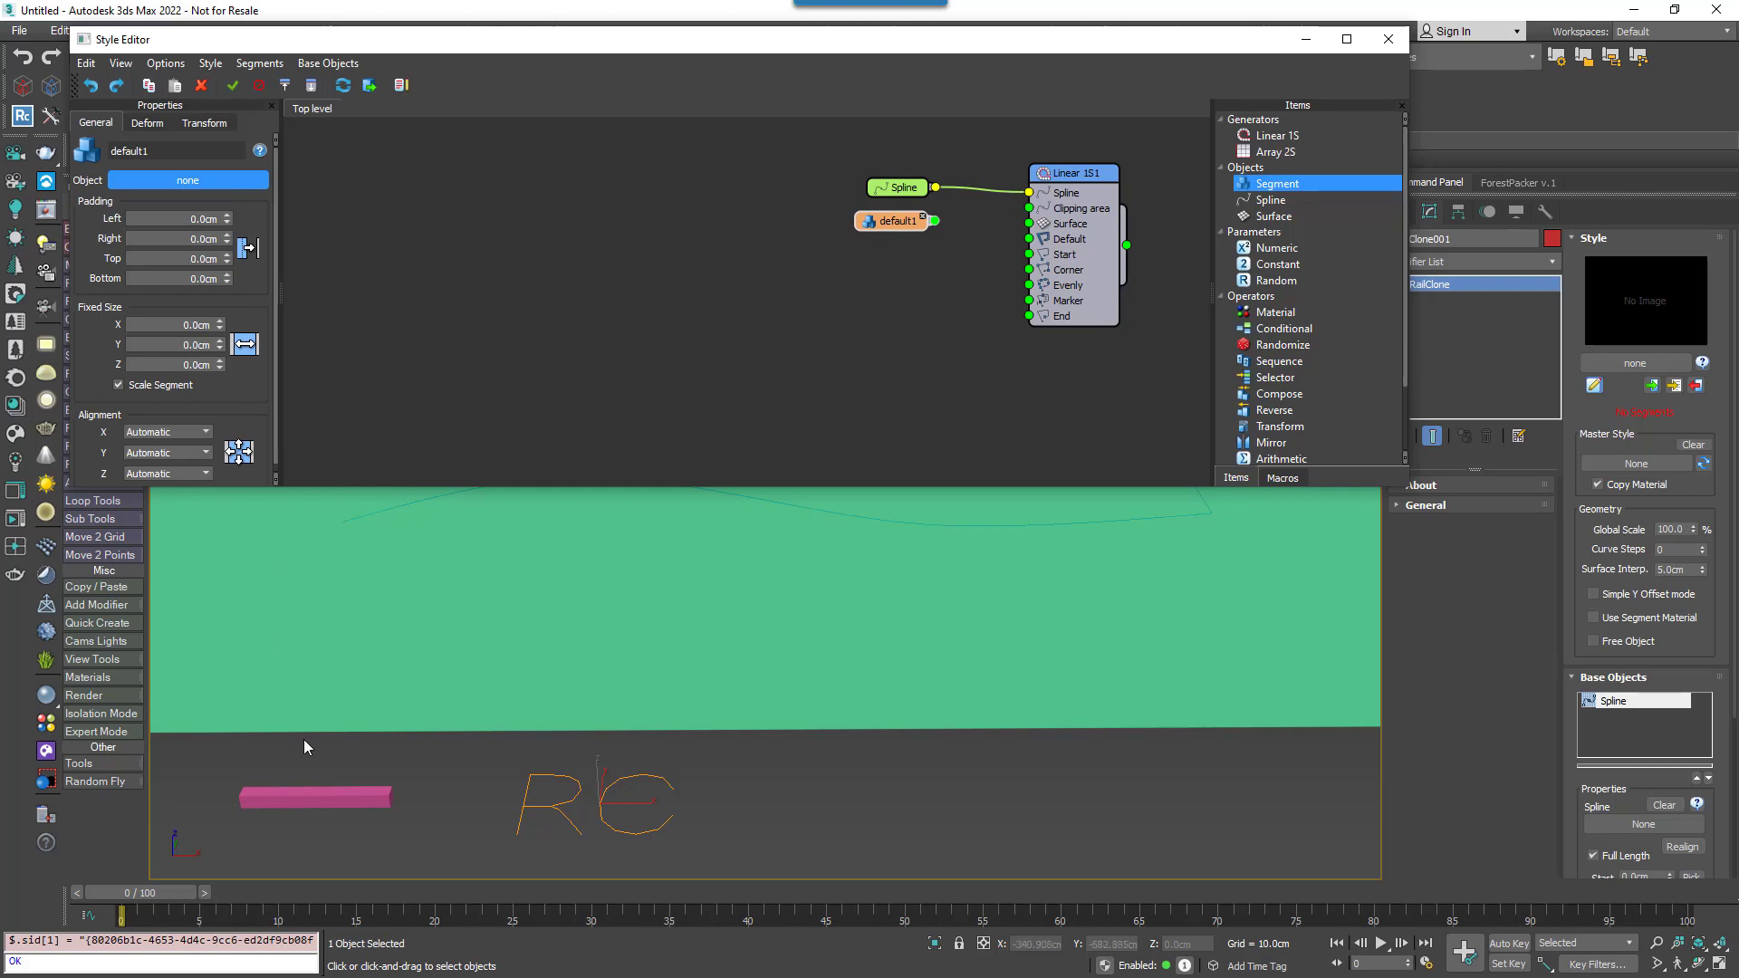
left_click(317, 796)
left_click_drag(935, 220, 1029, 238)
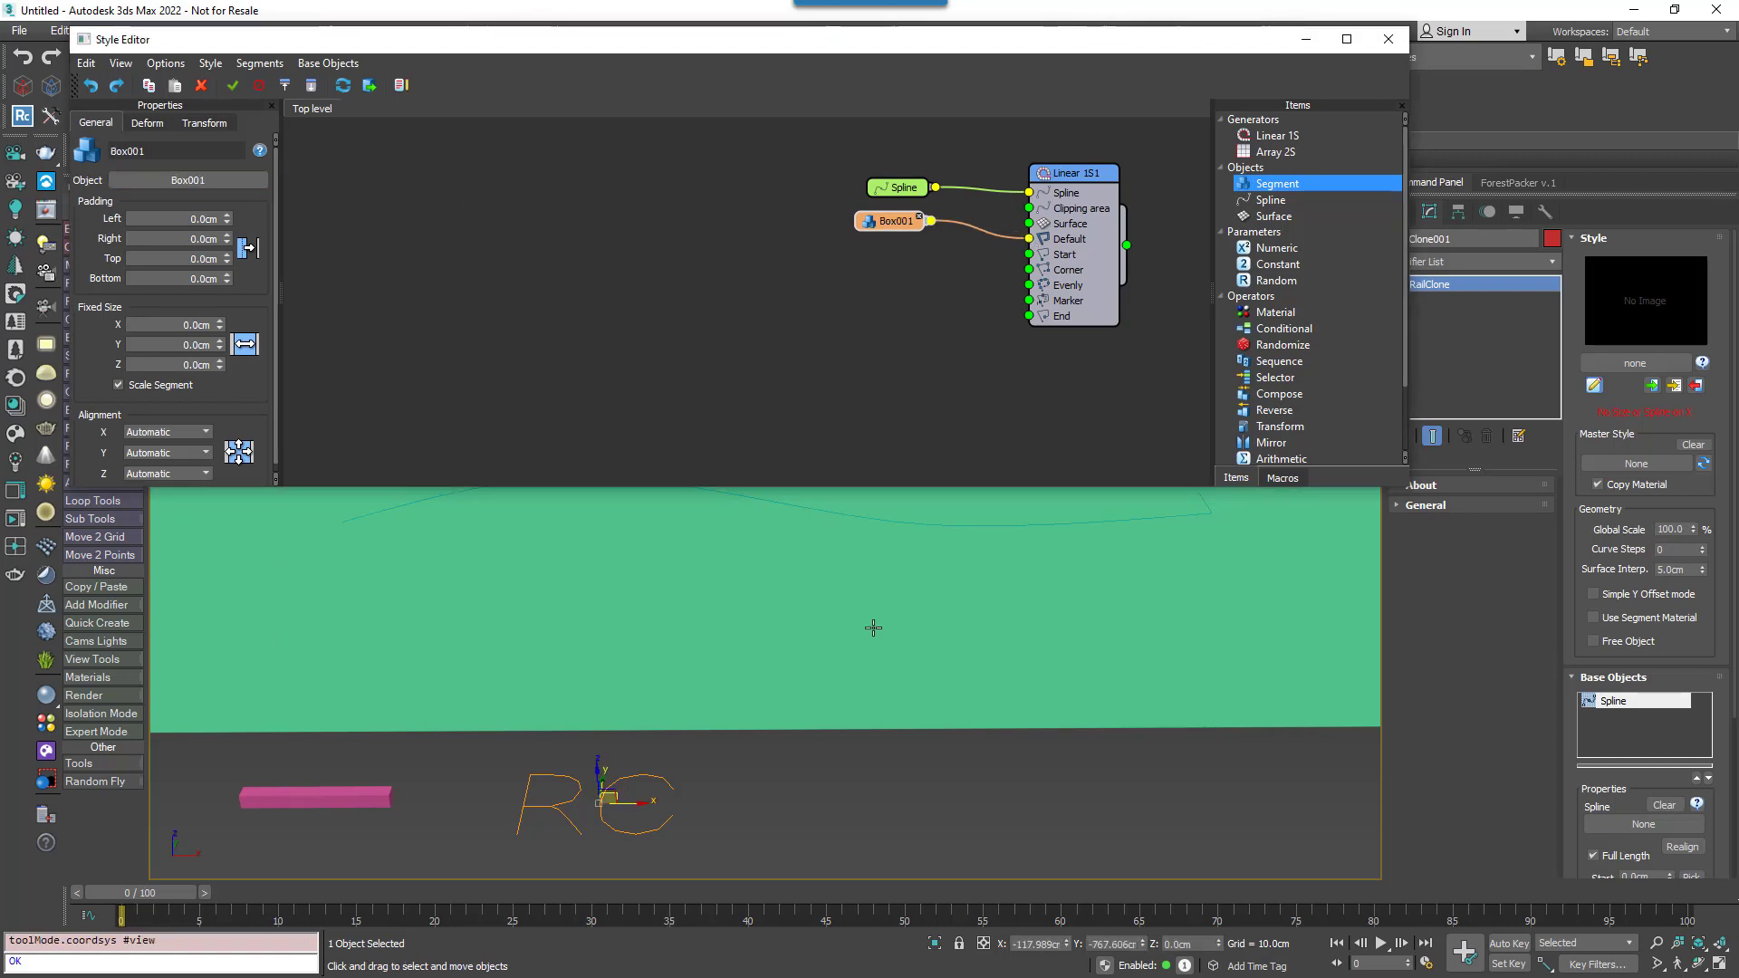
key("z")
- Assign the curved line on the plane as the Spline node's object
left_click(897, 187)
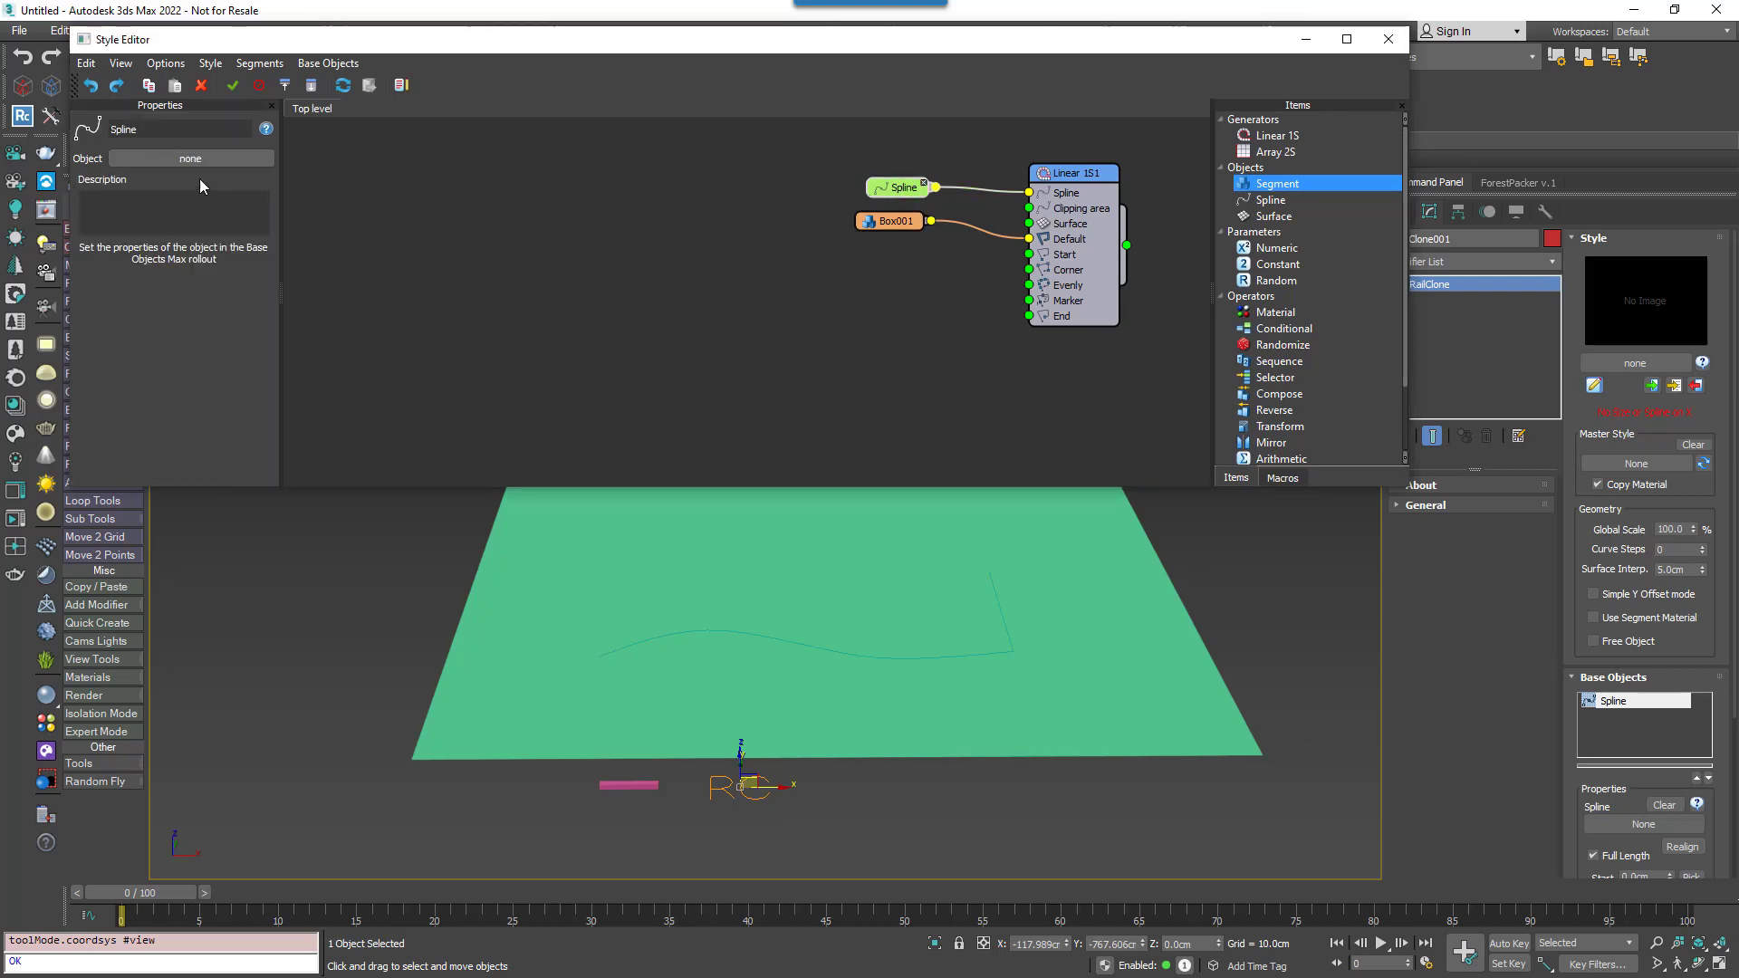
left_click(178, 161)
left_click(671, 632)
- Set the box segment's Z alignment to Center
middle_click_drag(706, 662, 819, 661, "alt")
scroll(819, 660, "up", 6)
middle_click_drag(874, 602, 901, 691)
left_click(883, 219)
left_click_drag(883, 219, 869, 248)
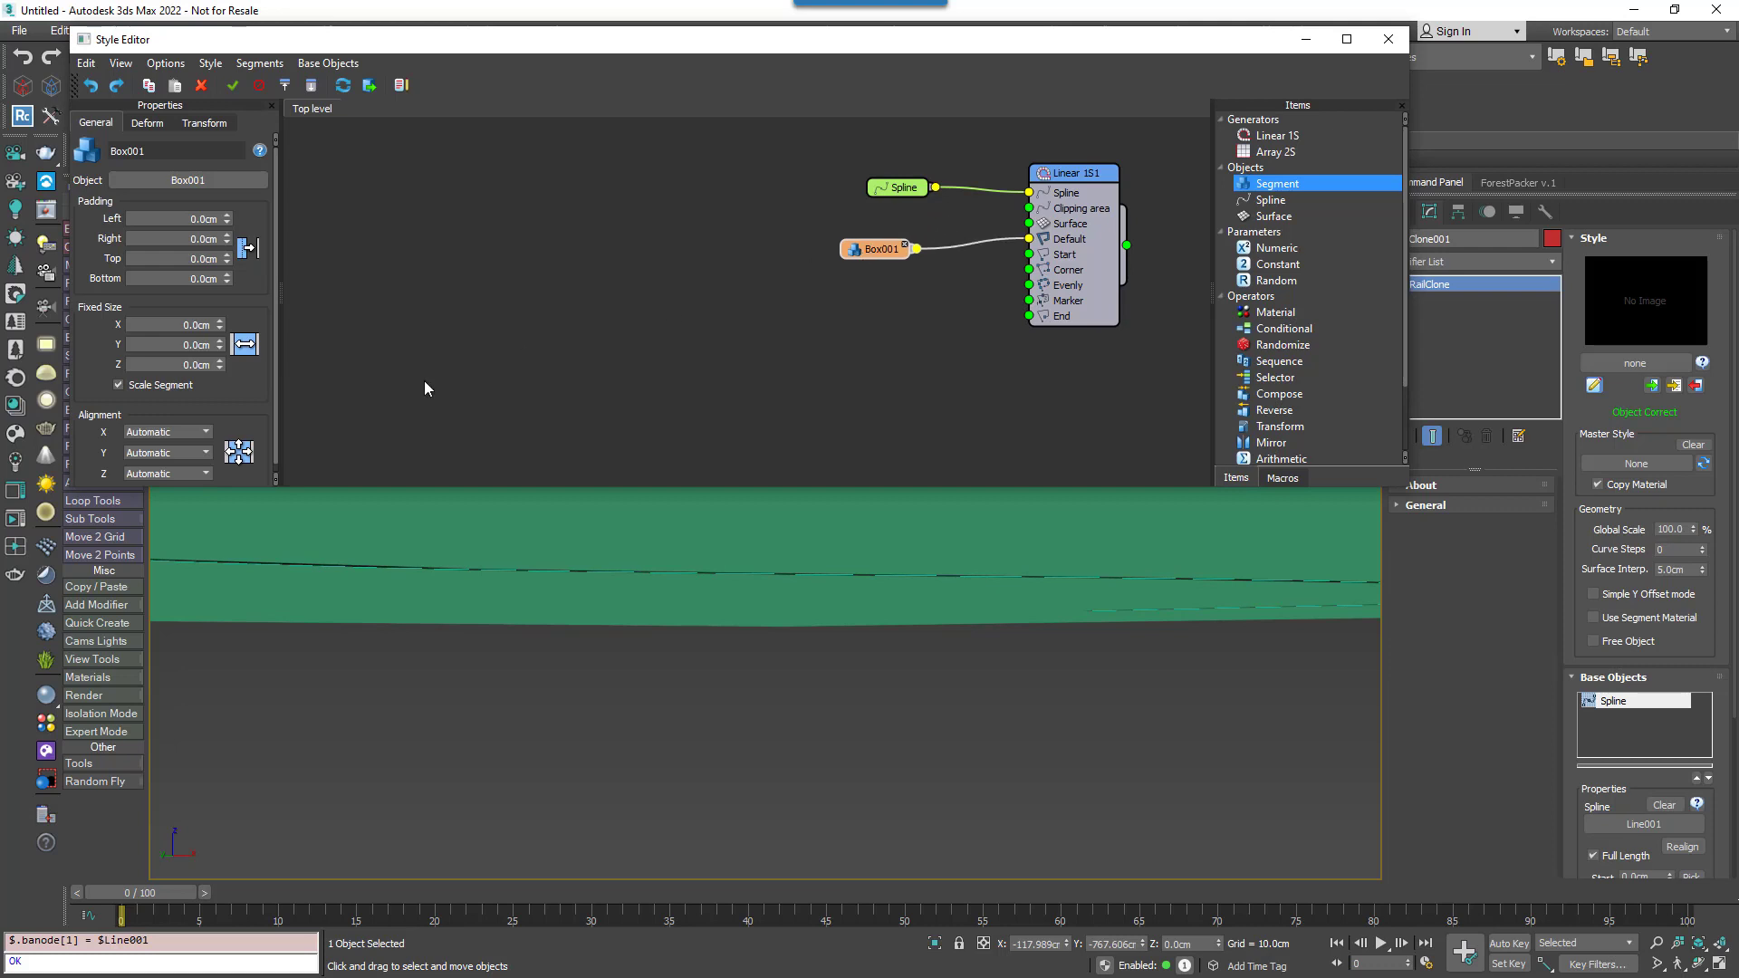
left_click(173, 474)
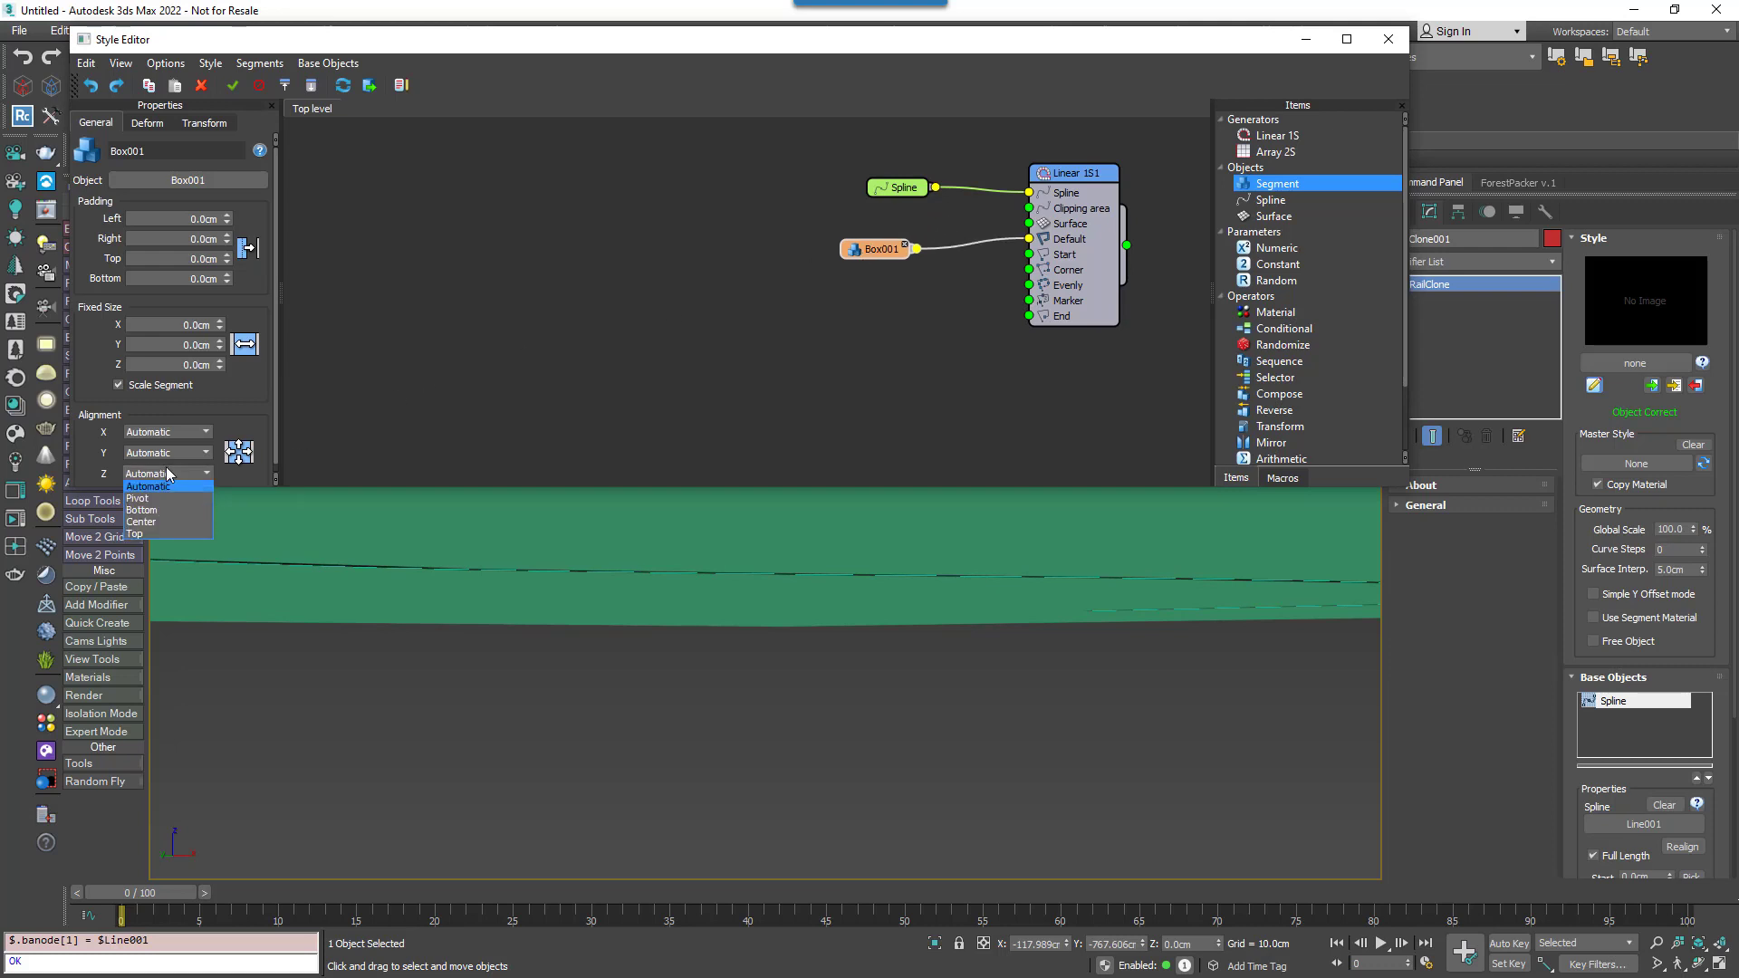
left_click(141, 522)
scroll(636, 625, "up", 3)
scroll(698, 637, "down", 2)
middle_click_drag(698, 637, 754, 643)
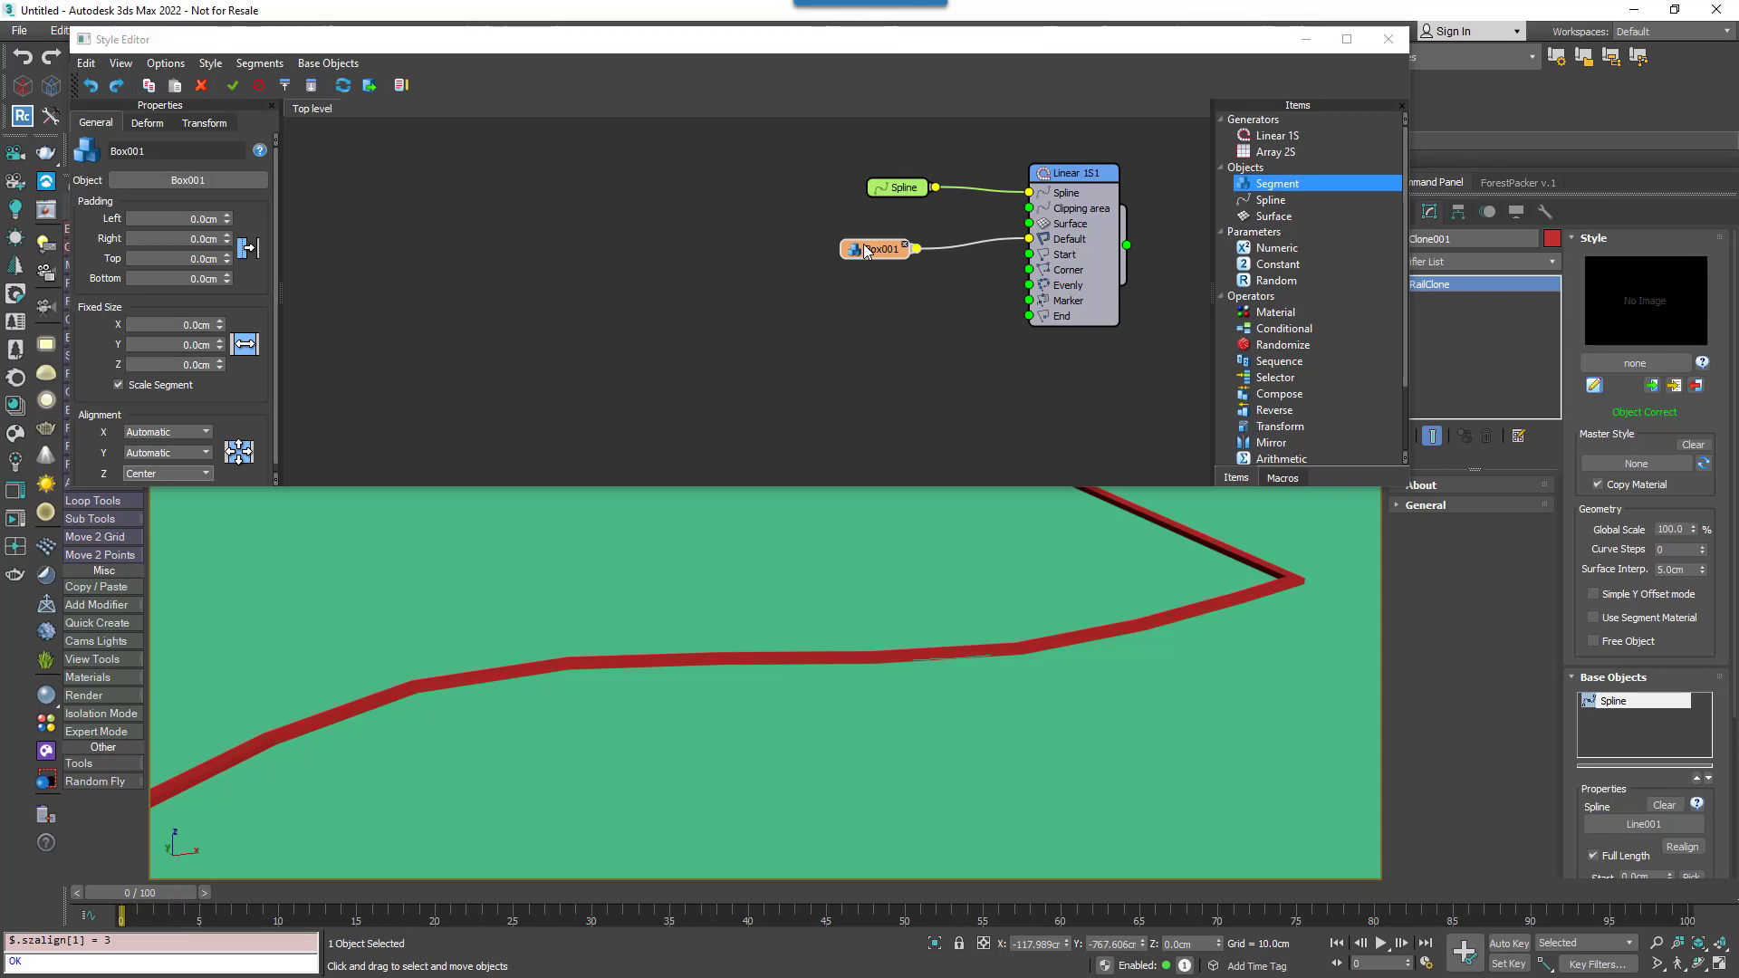
- Move the box segment node away from the generator and export its X and Y Fixed Size parameters
left_click_drag(865, 251, 788, 243)
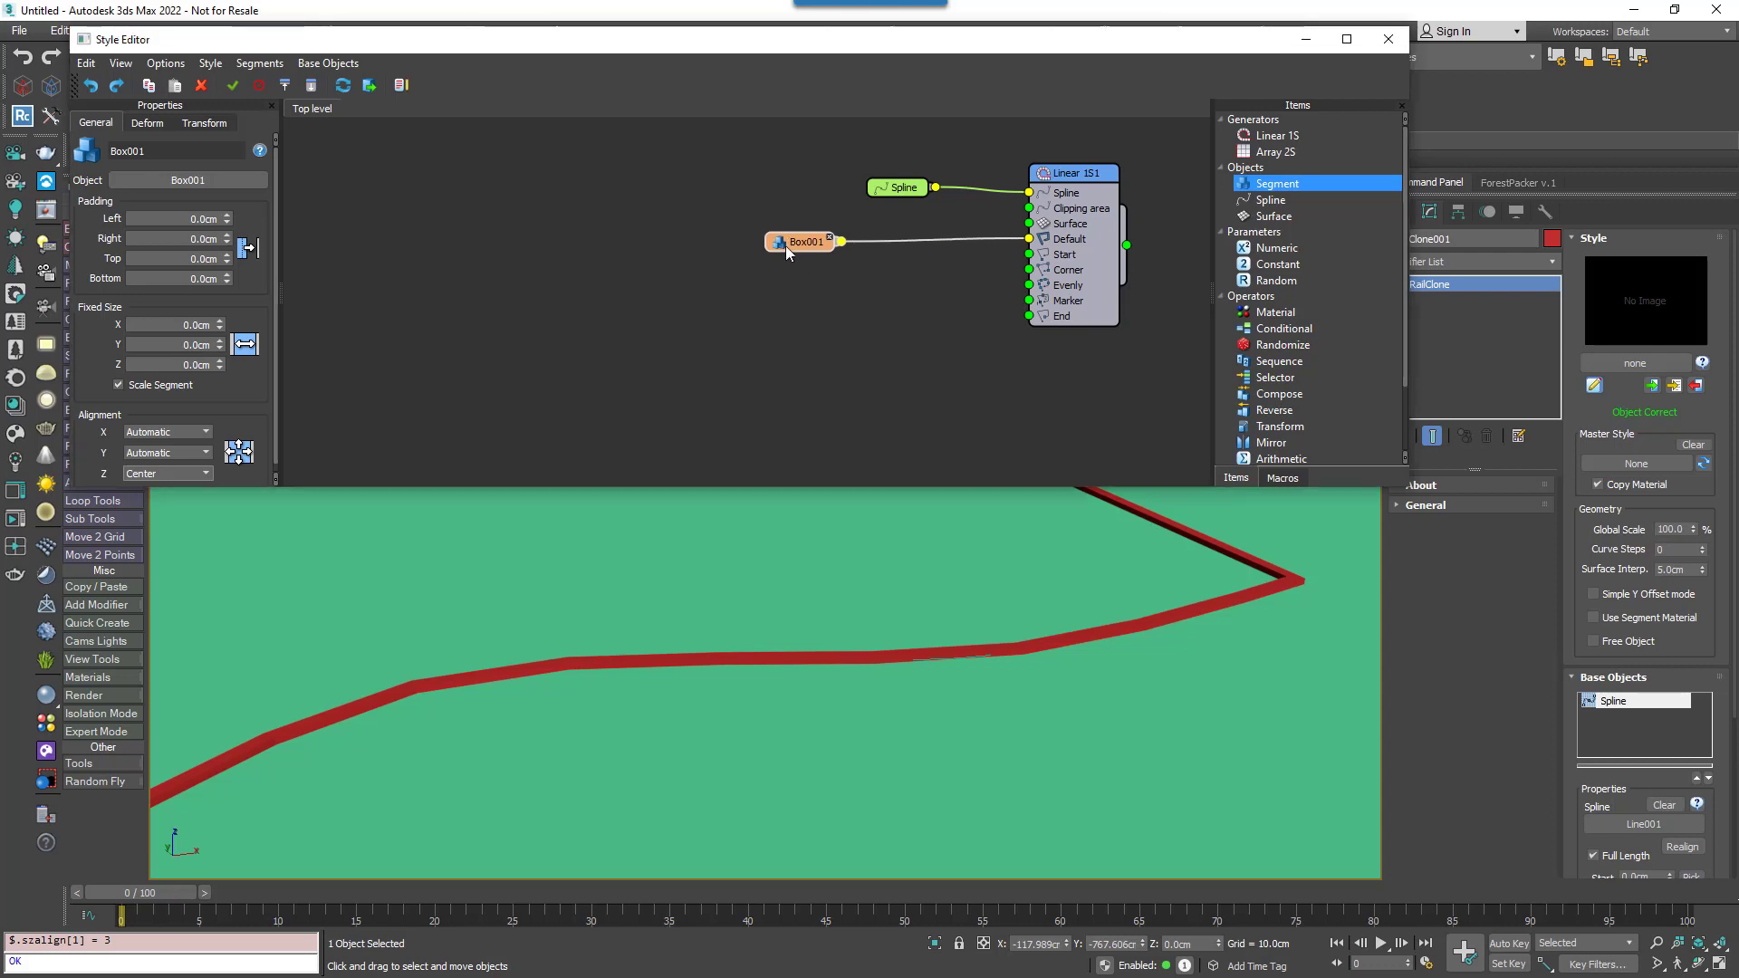
right_click(786, 244)
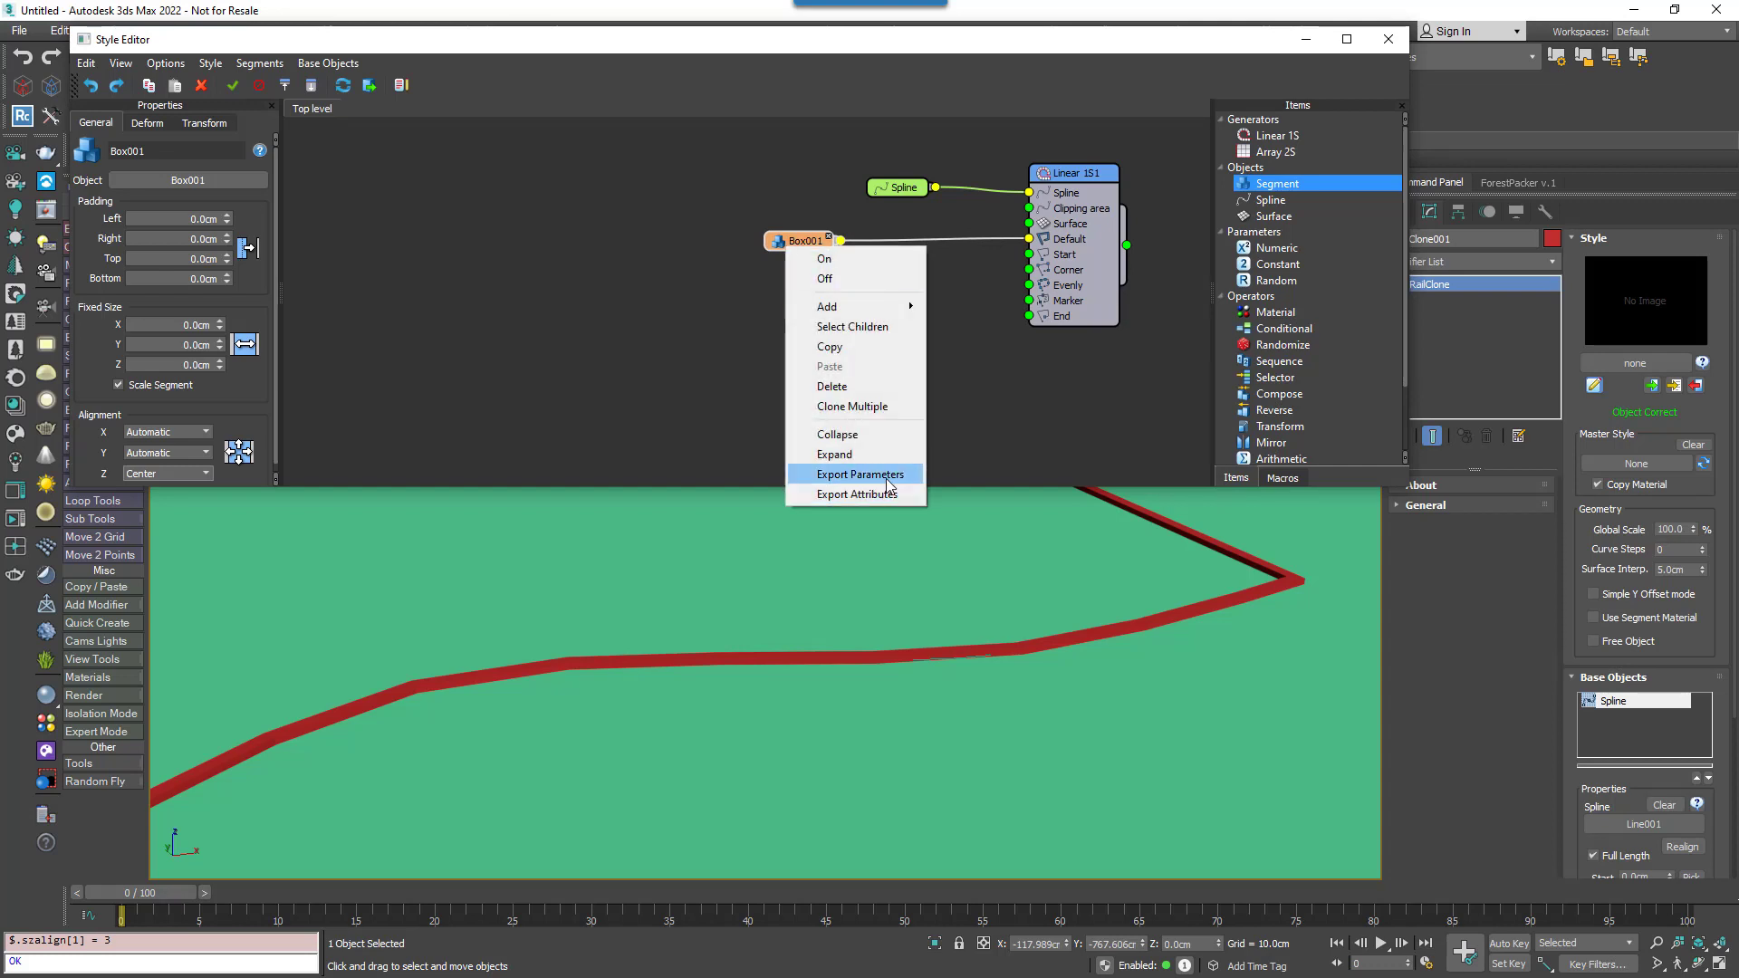
left_click(860, 474)
left_click(760, 383)
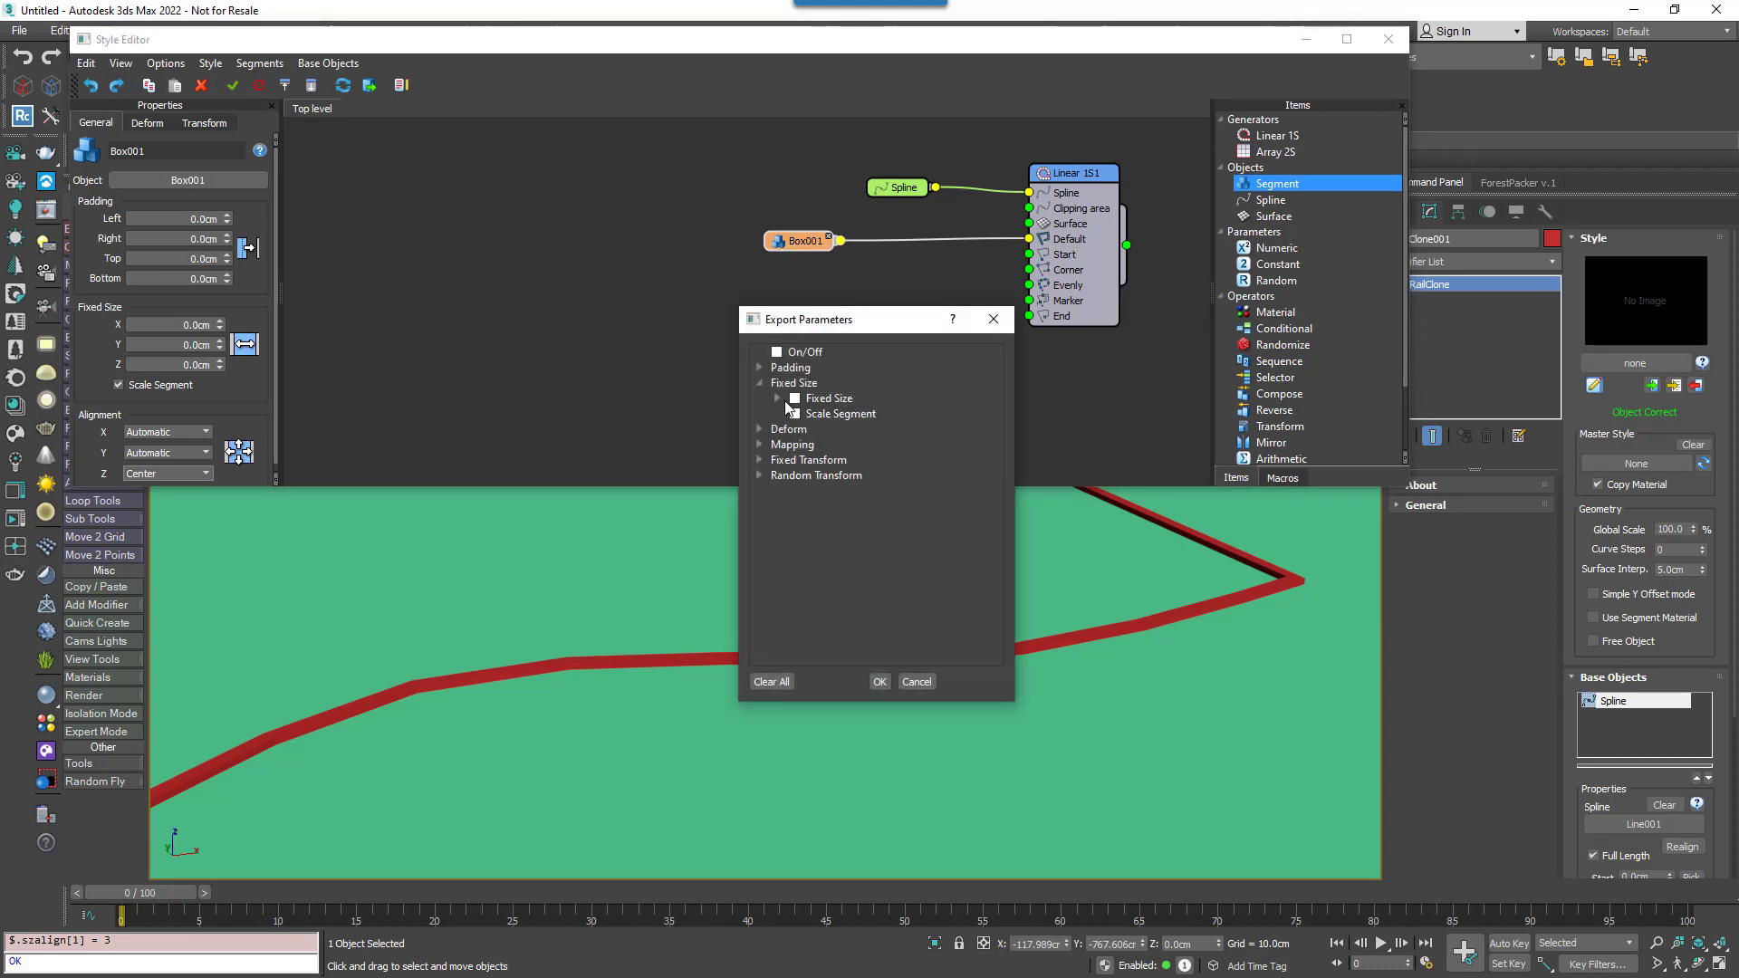
left_click(777, 399)
left_click(812, 414)
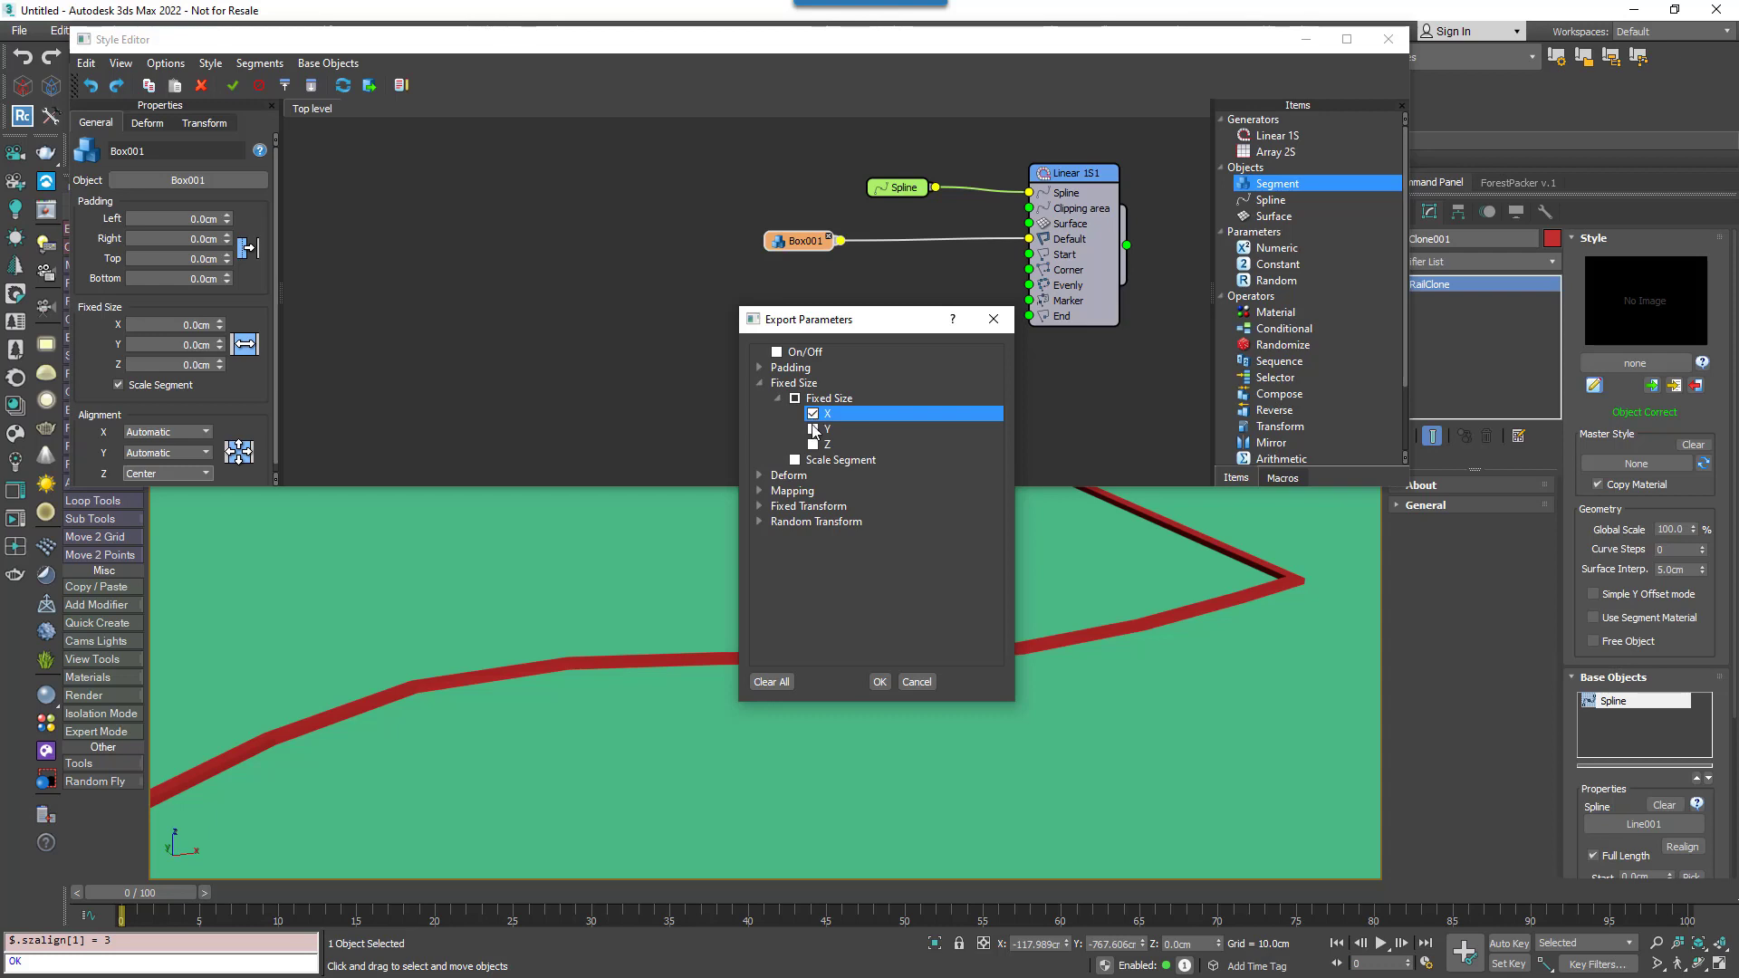
left_click(879, 681)
- Add a Numeric parameter wired to the segment's X Fixed Size input and name it Solid Length
left_click_drag(1277, 247, 759, 260)
type("Soli")
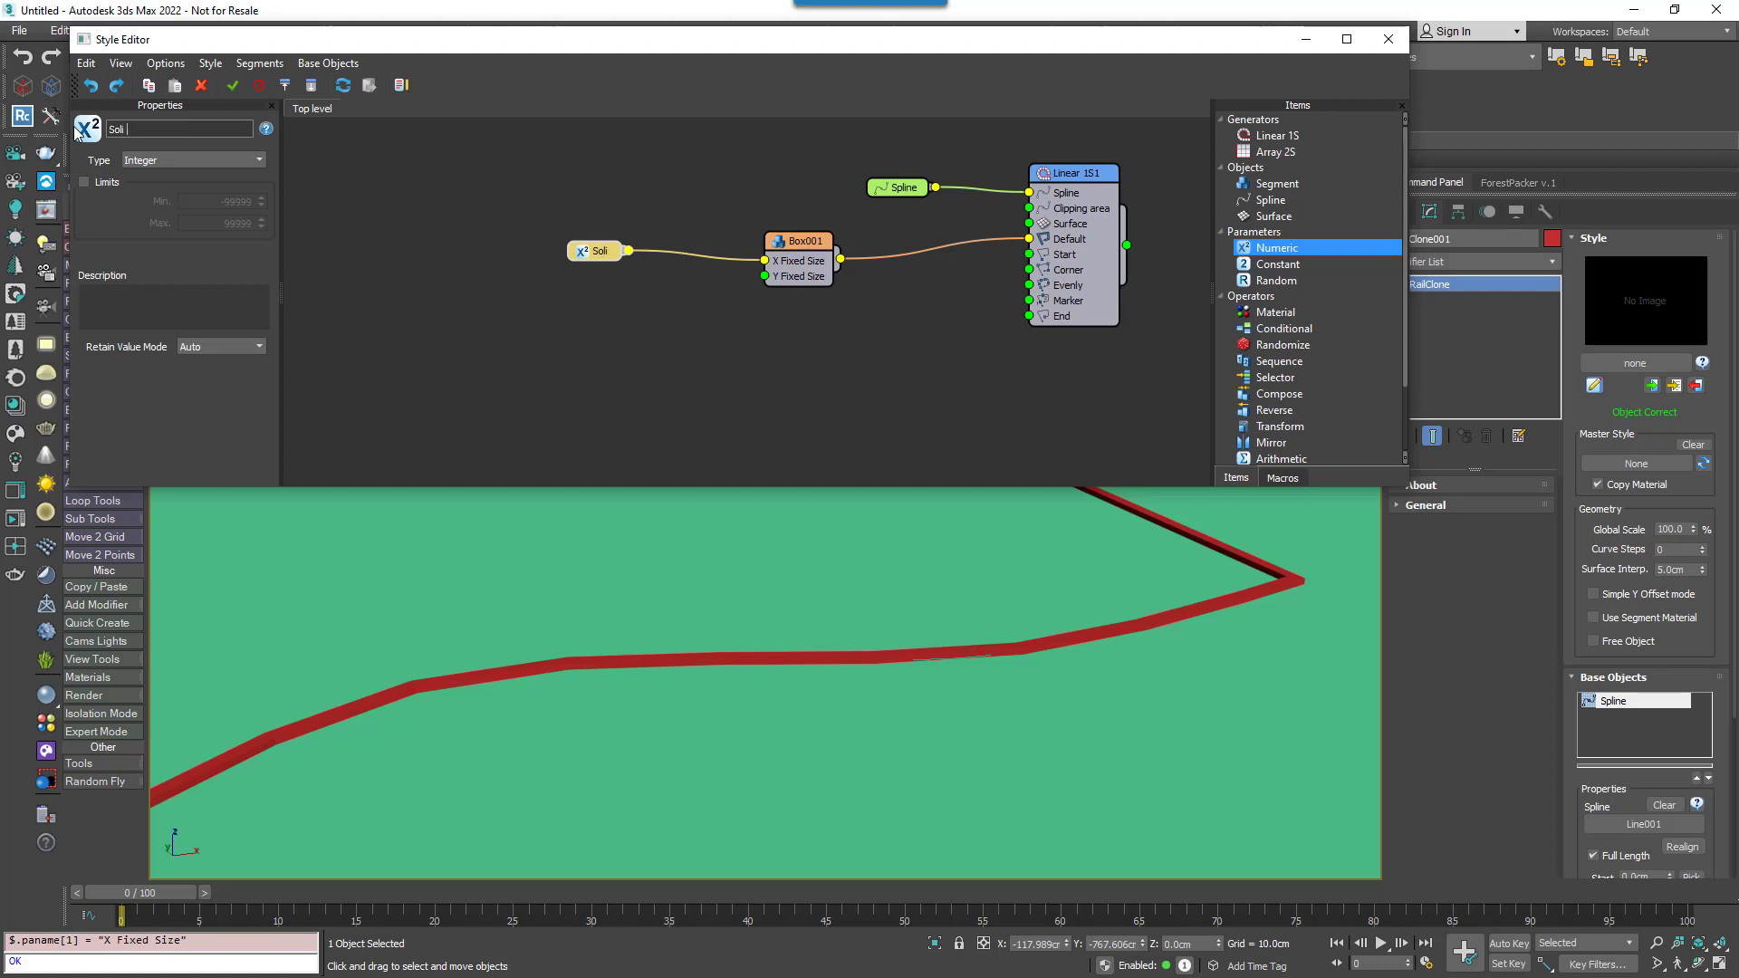
type("d Length")
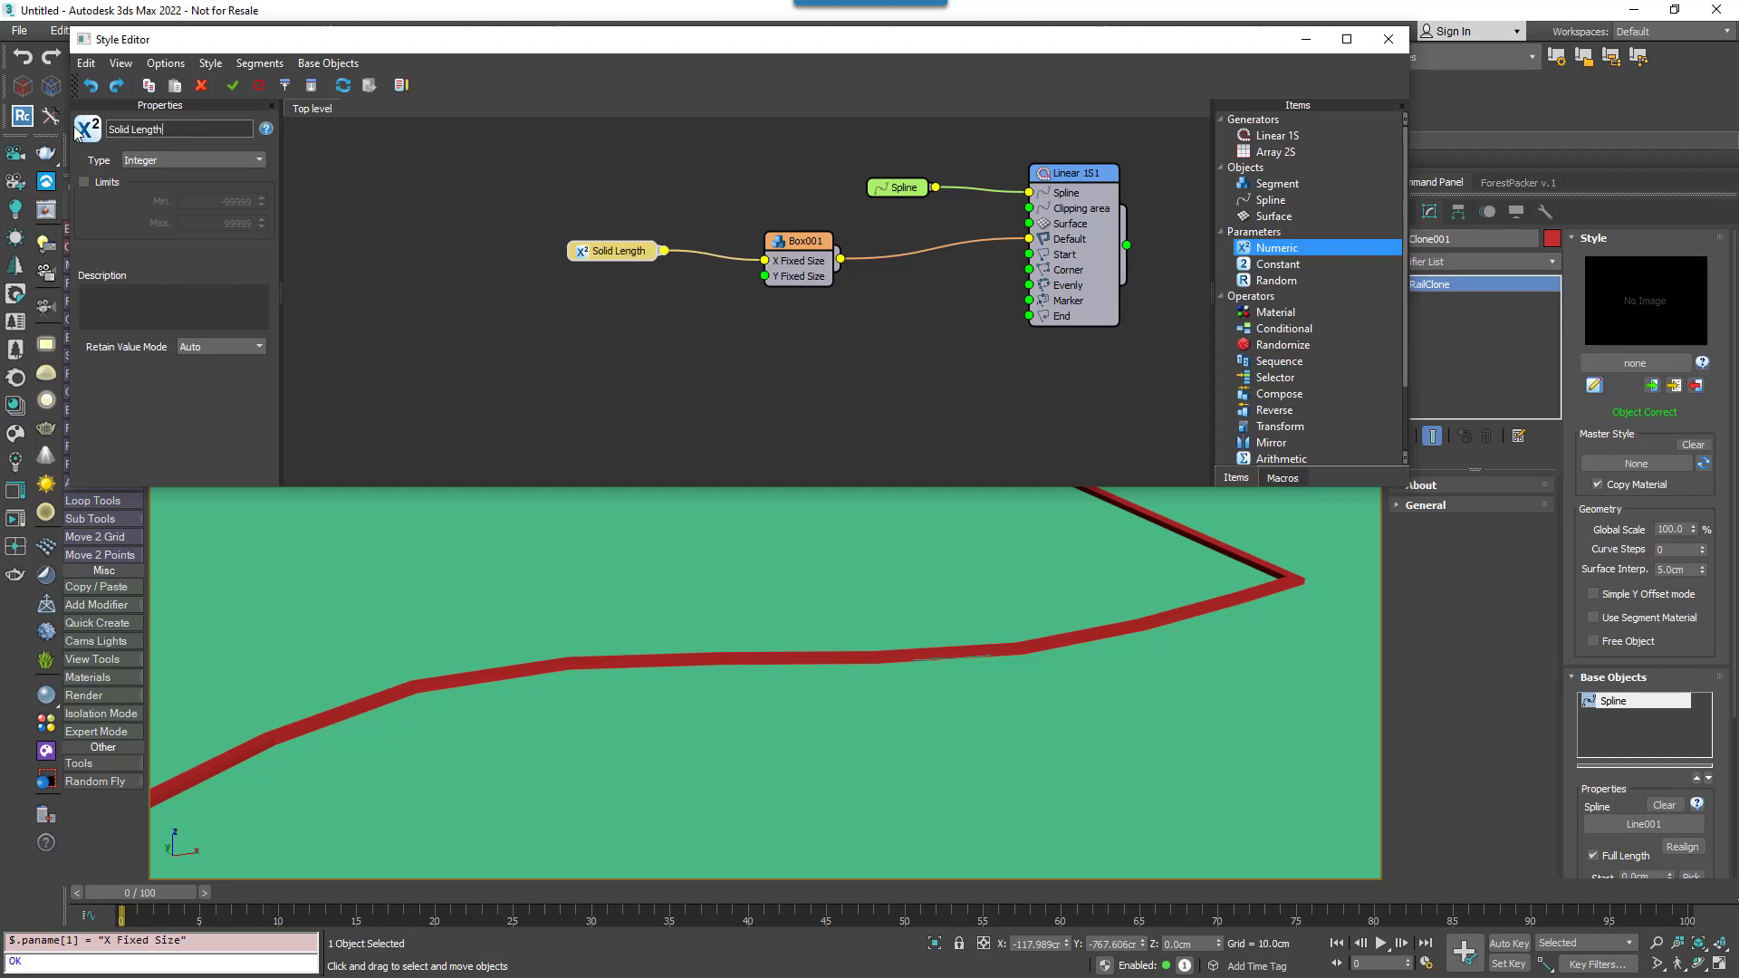
- Add a second Numeric parameter below Solid Length and name it Line Width
left_click_drag(1277, 247, 596, 274)
double_click(149, 132)
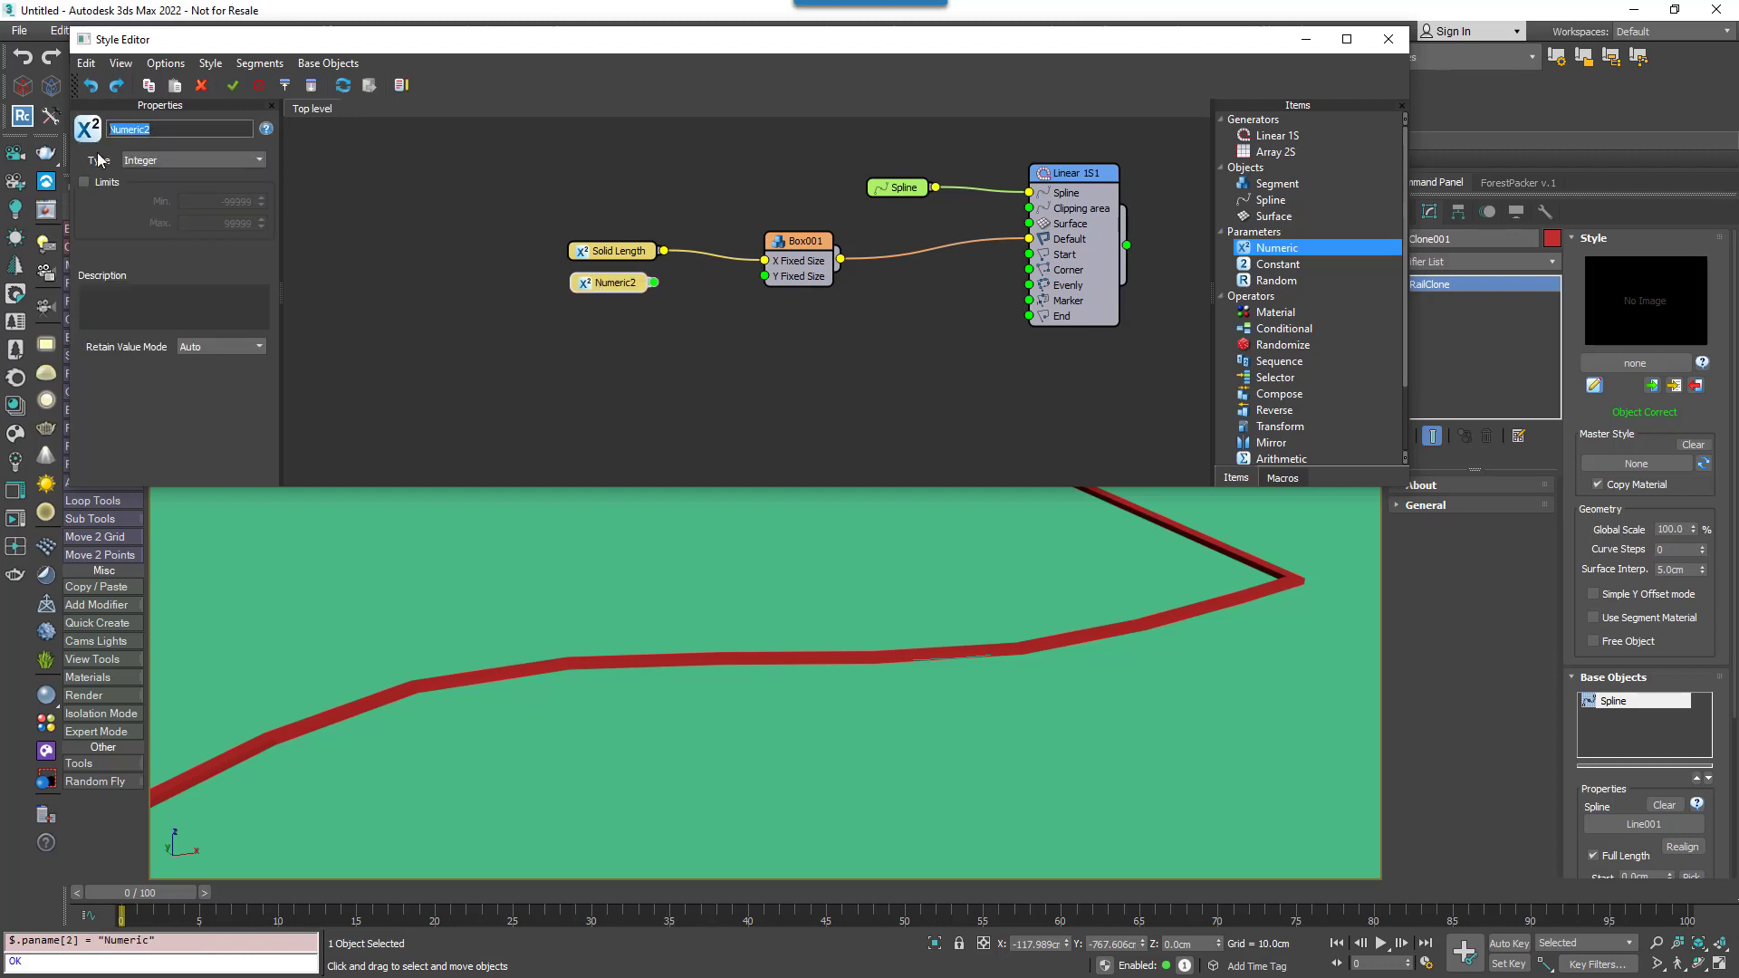
type("Line Wis")
- Set the type of Line Width and Solid Length to Scene Units, and wire Line Width to the segment's Y Fixed Size
left_click(140, 159)
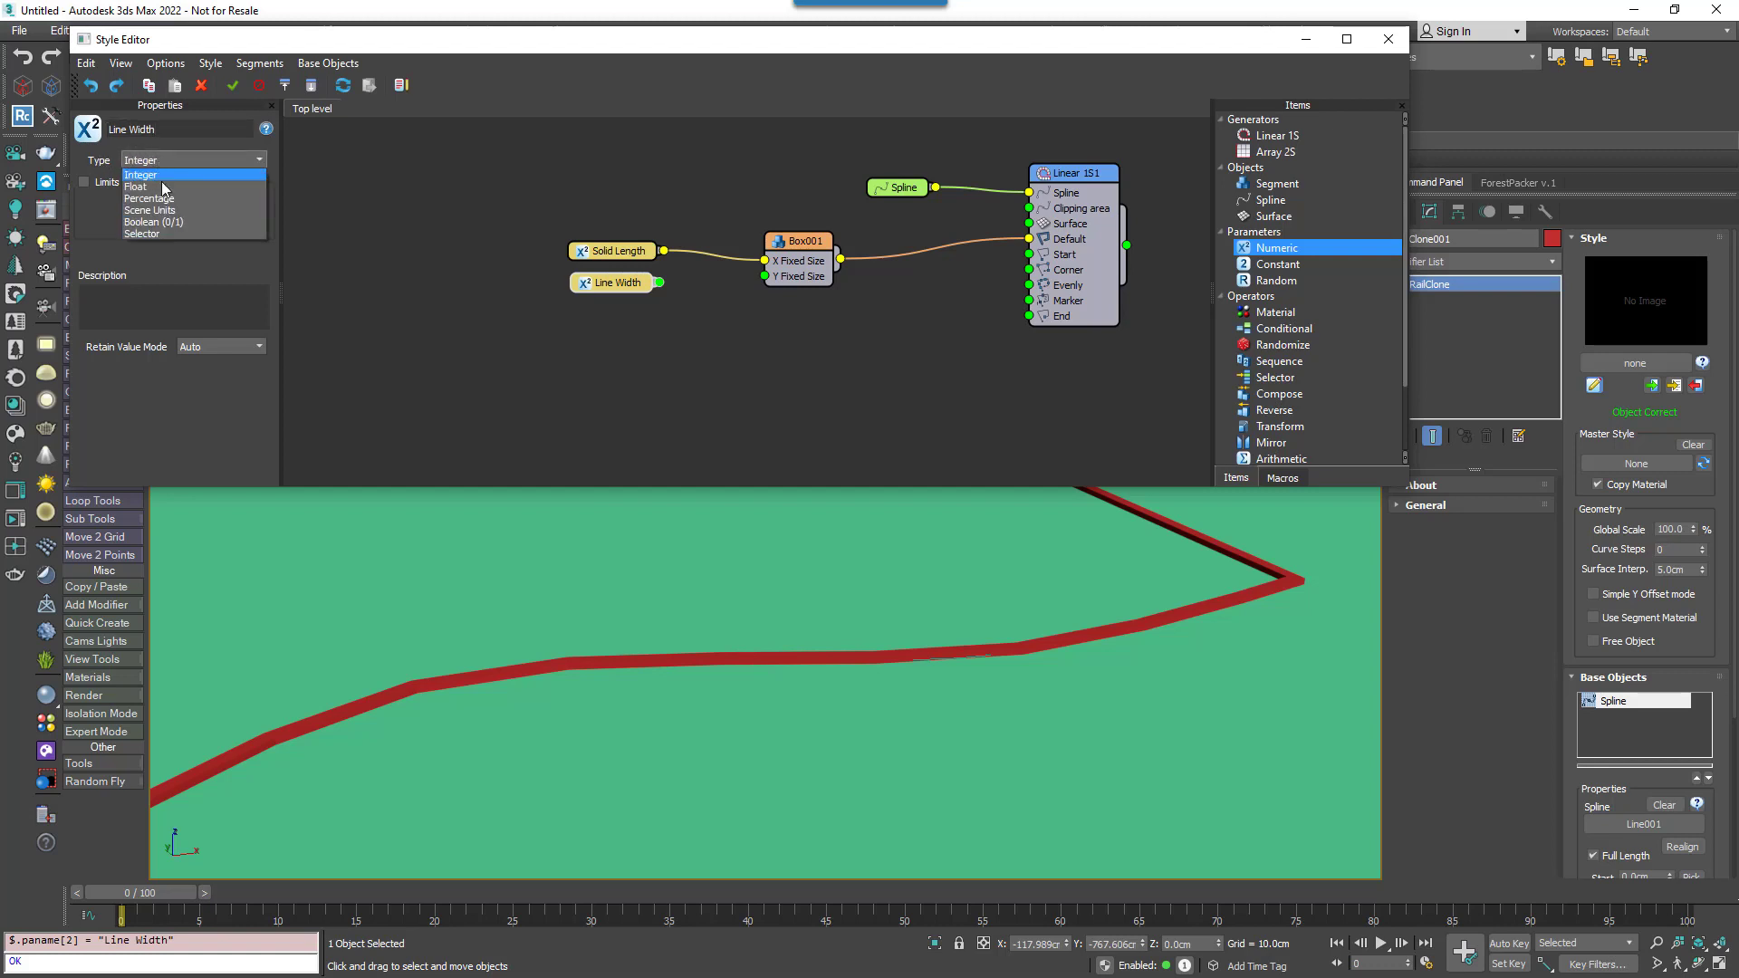
left_click(177, 214)
left_click(597, 252)
left_click(189, 160)
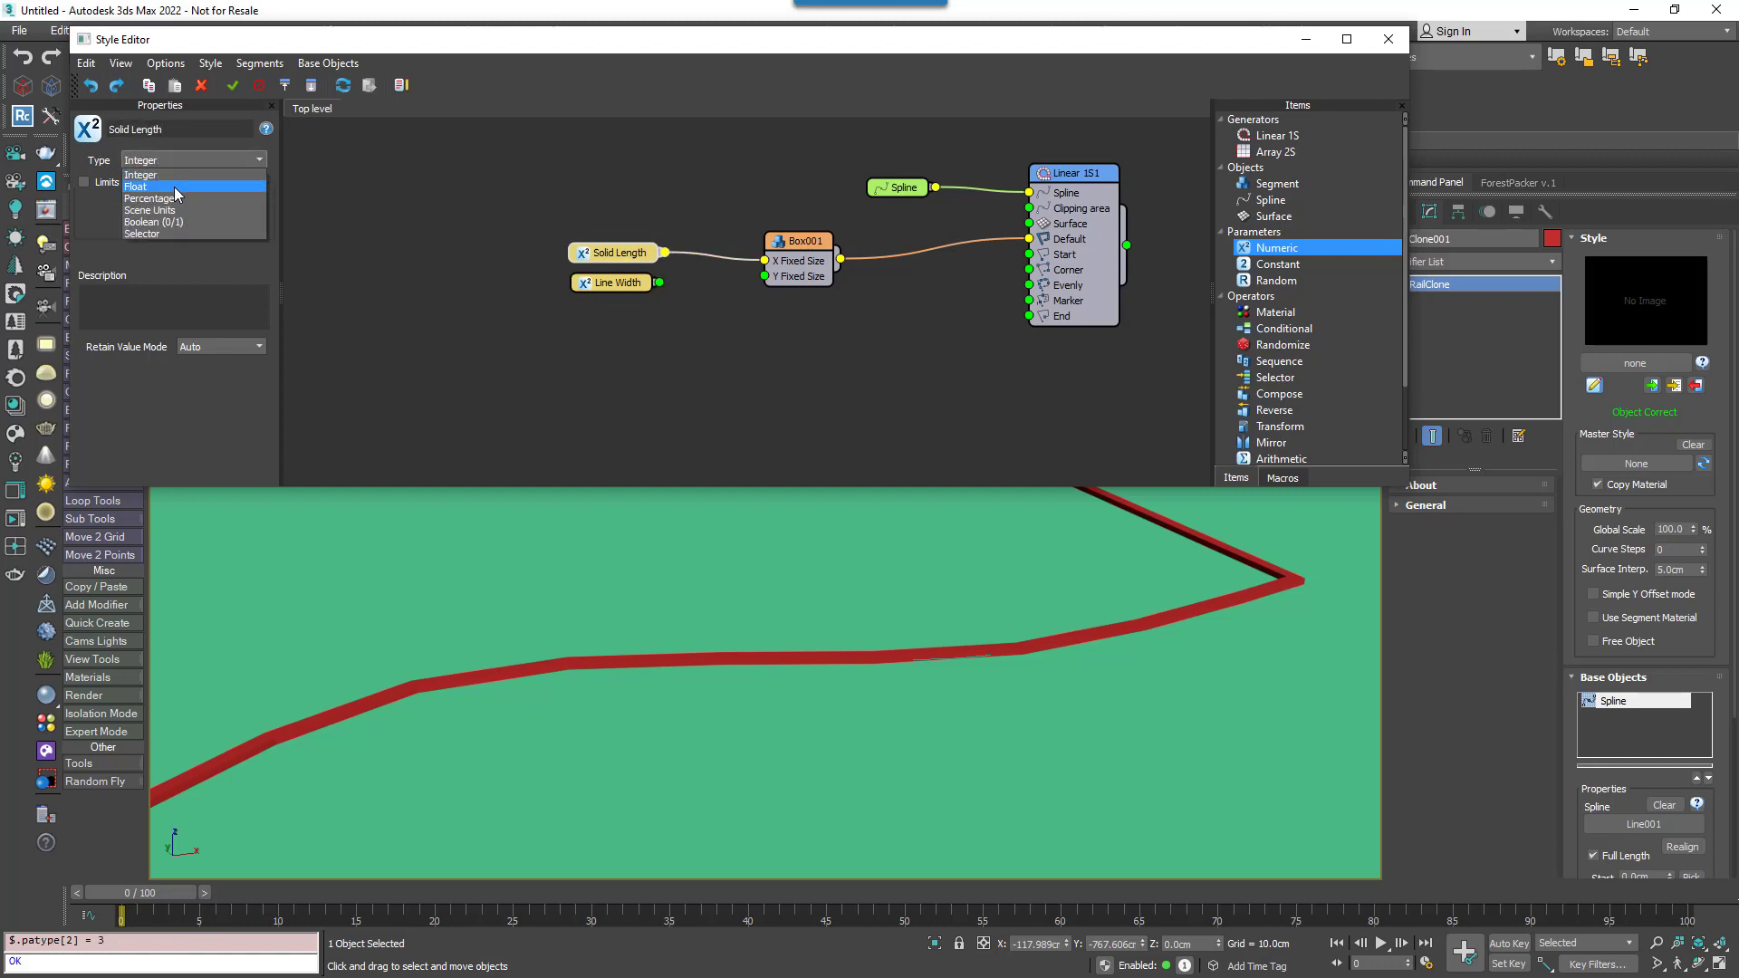
left_click(179, 215)
left_click_drag(660, 282, 793, 234)
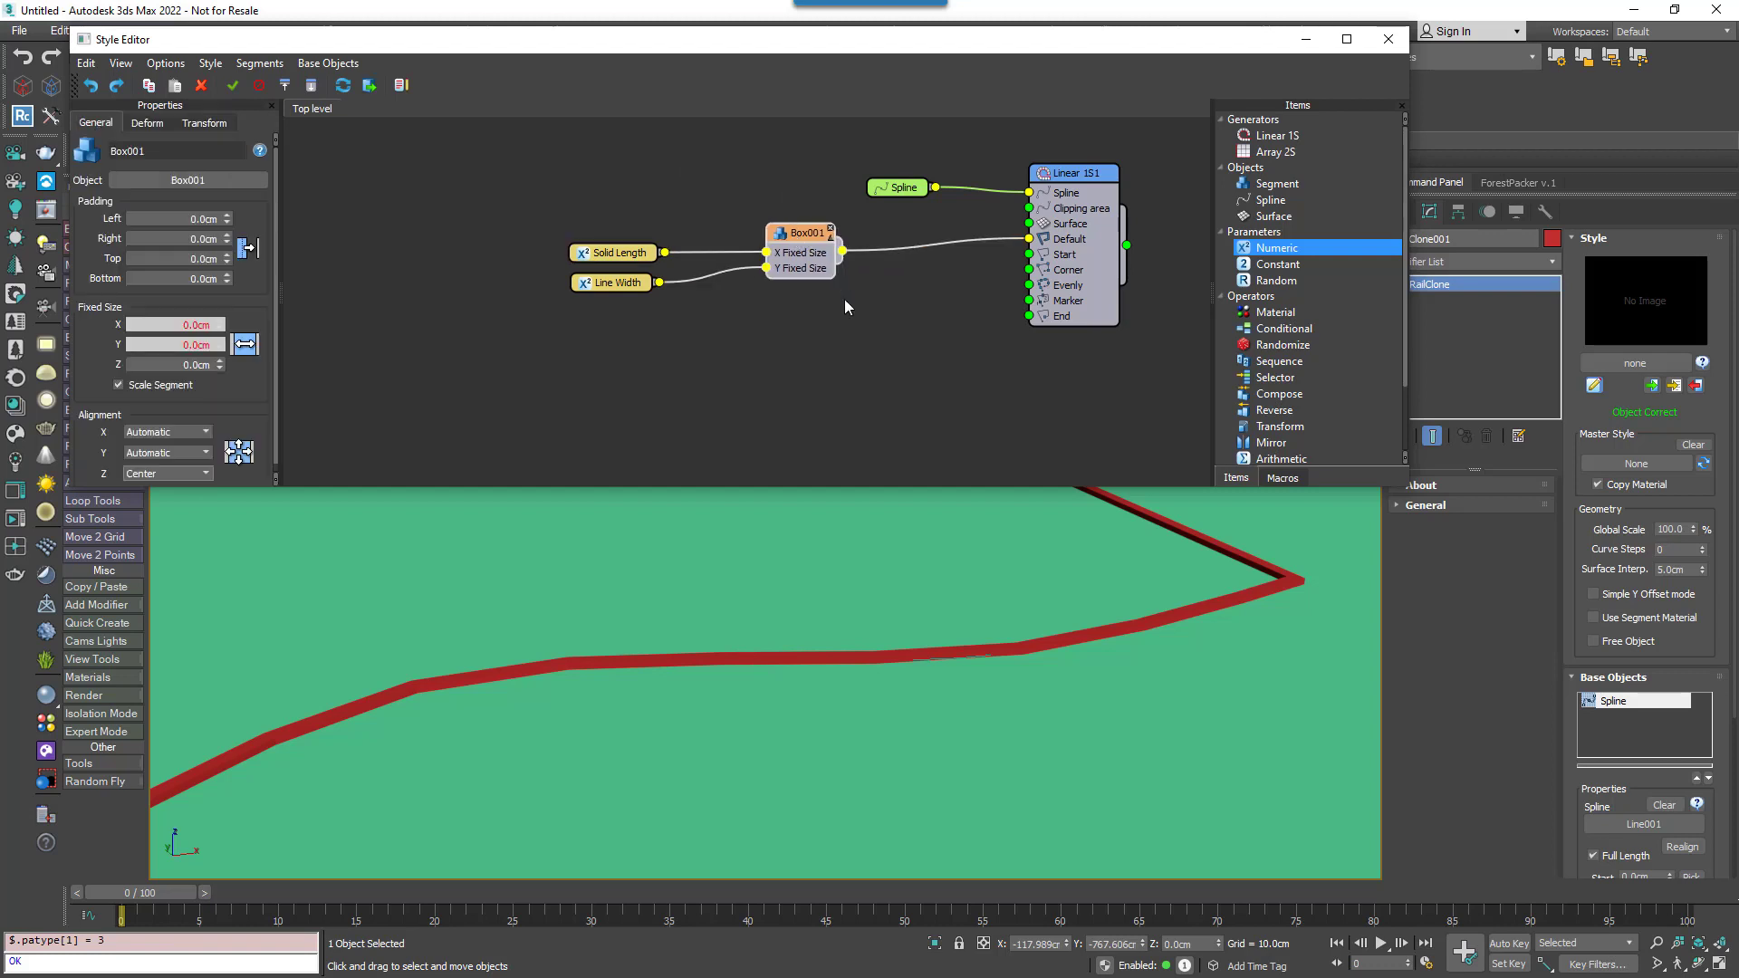
- Set the Linear 1S generator's default rule mode to Adaptive
left_click(1073, 179)
left_click(144, 124)
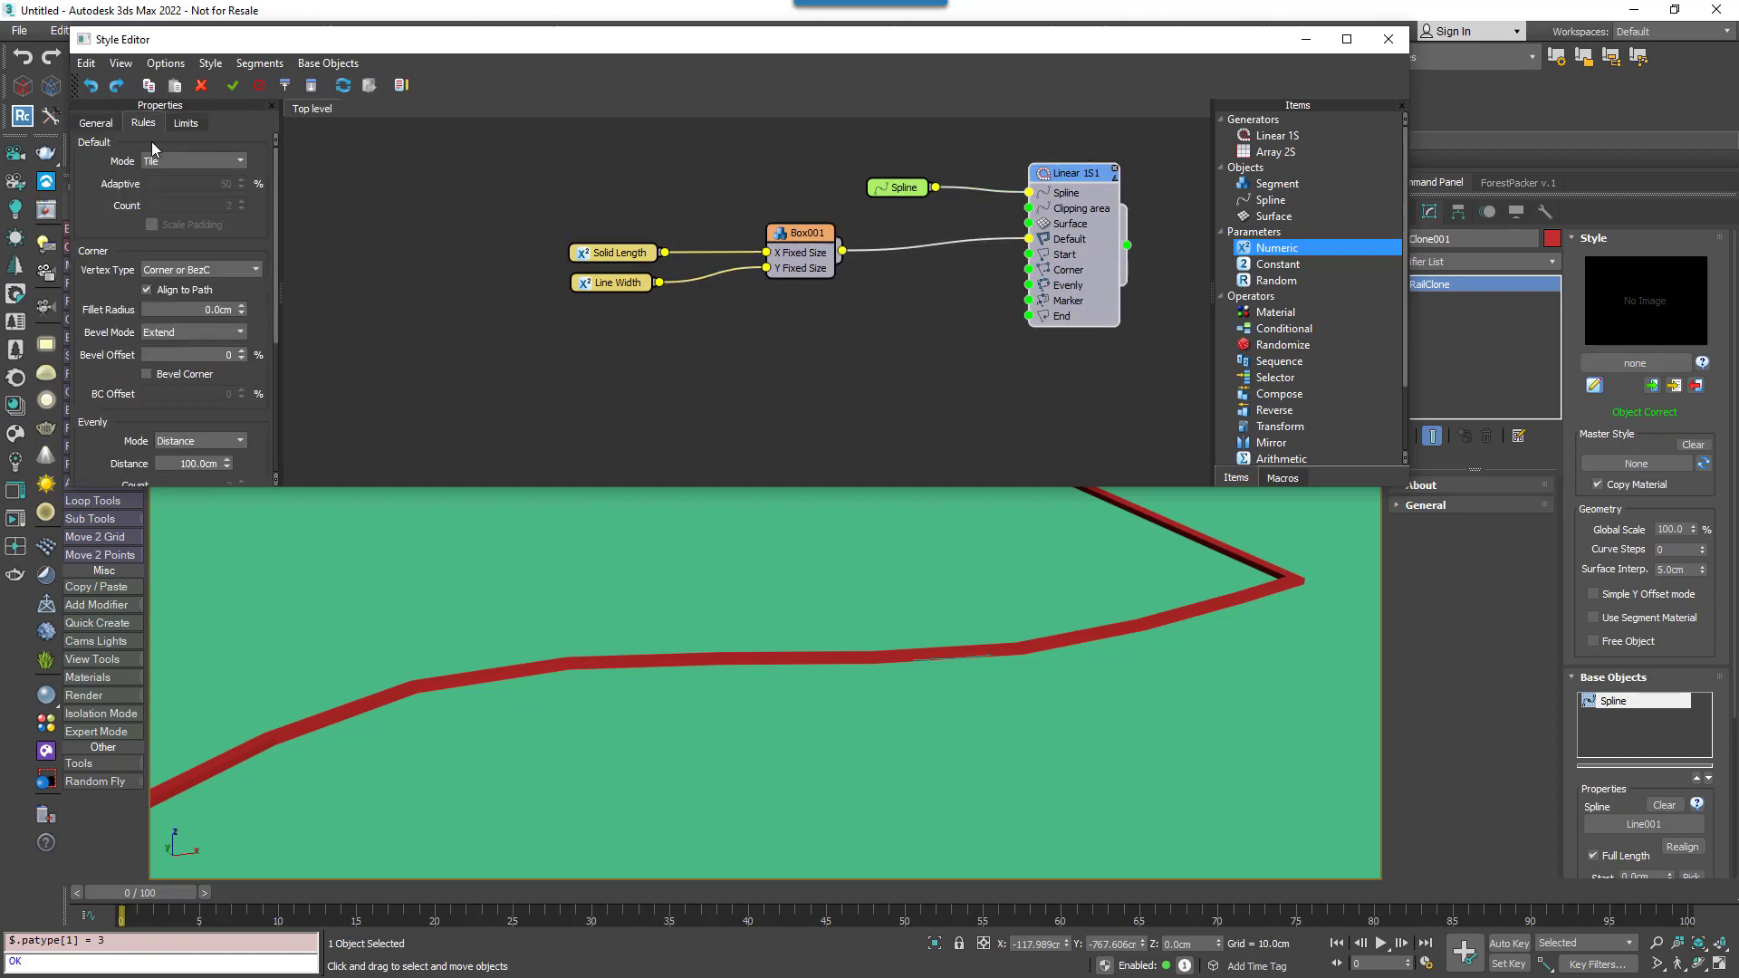
left_click(185, 162)
left_click(185, 200)
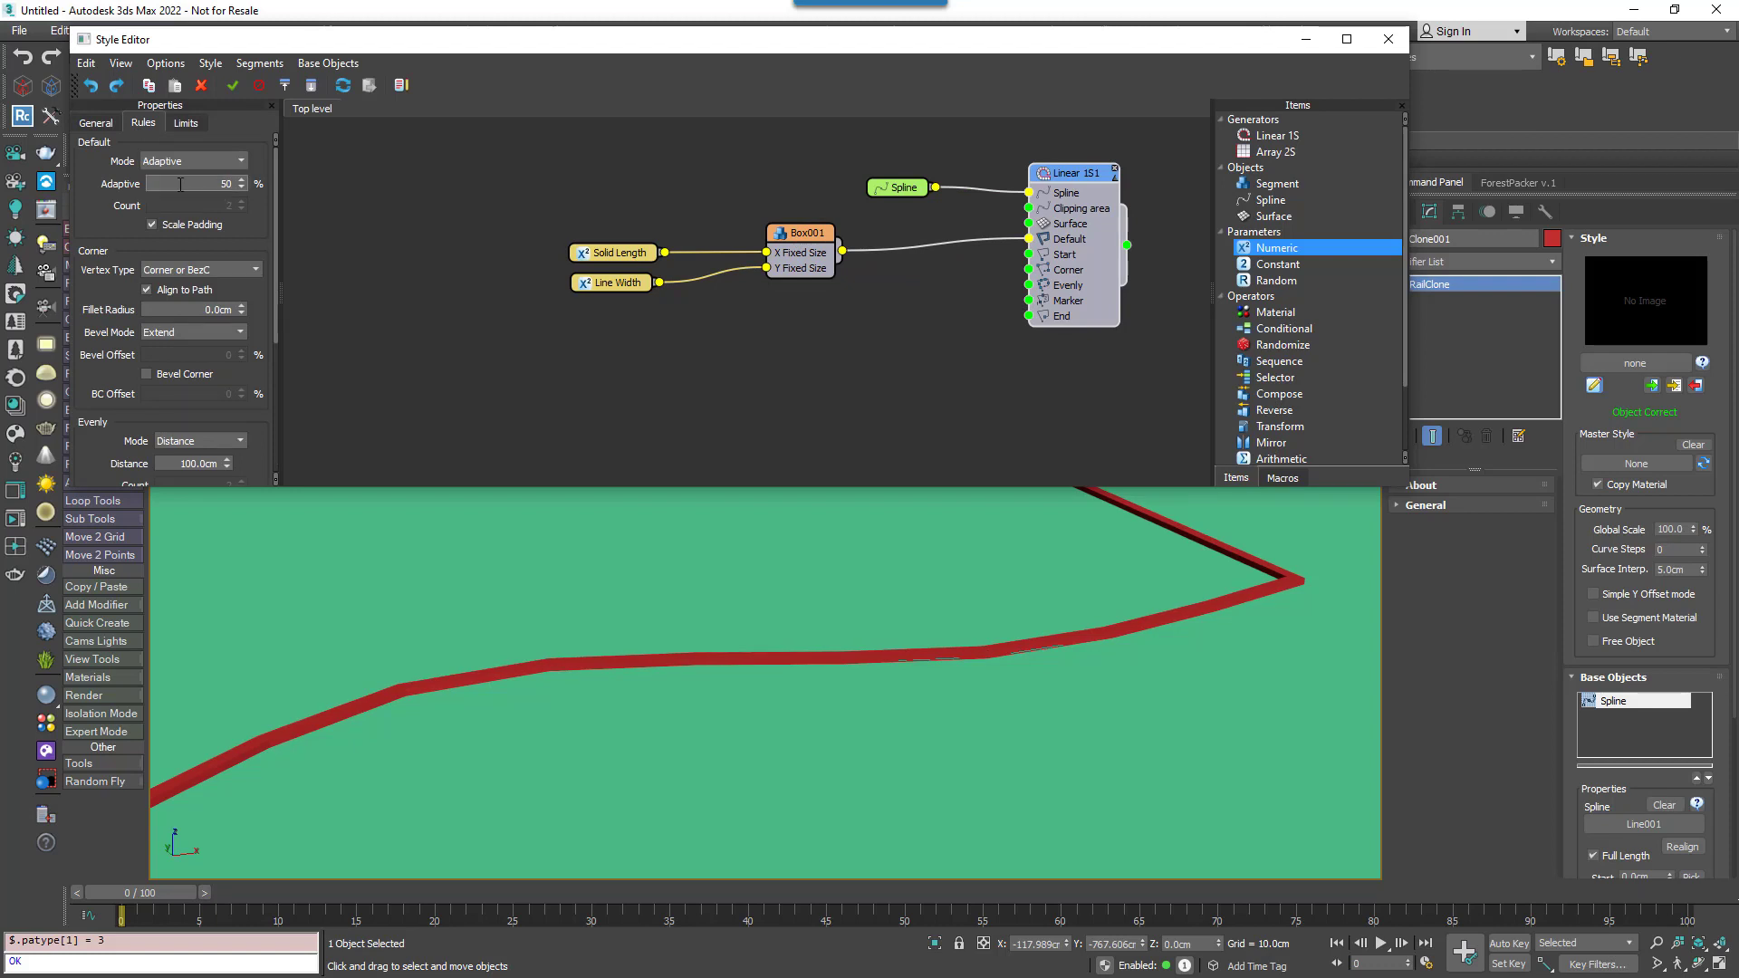
left_click(95, 123)
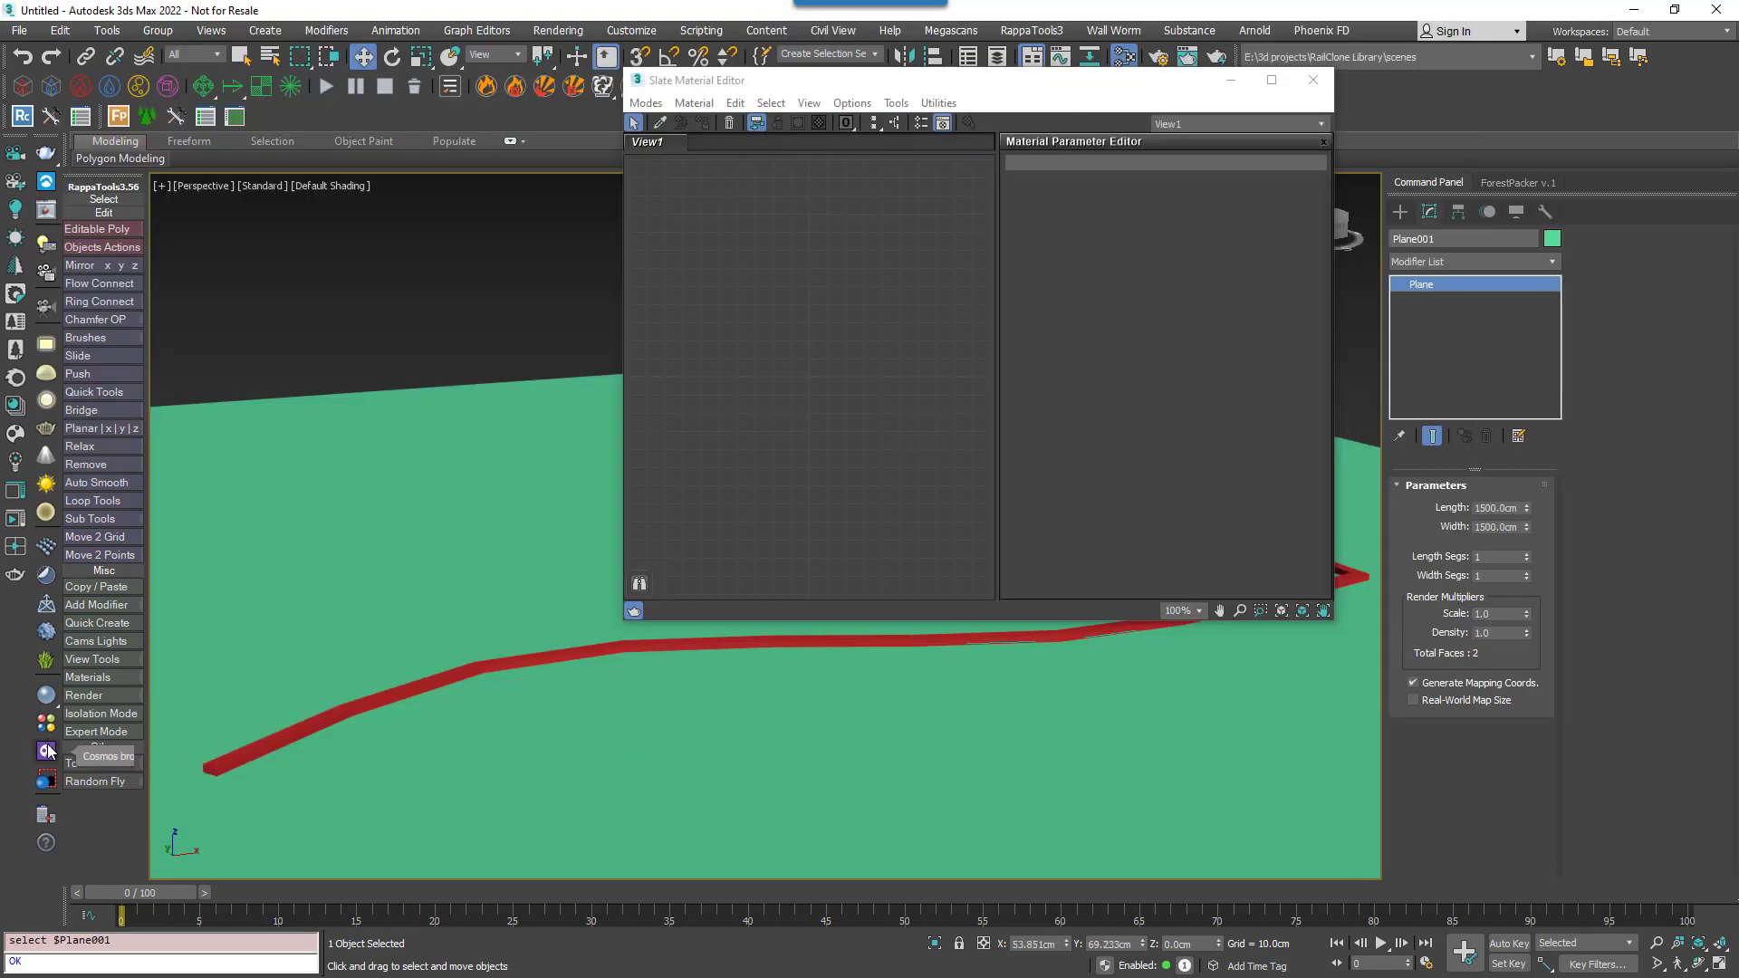
- Import the ground material Asphalt Black Cracked 15-01 100cm from Chaos Cosmos, then close the browser
left_click(46, 751)
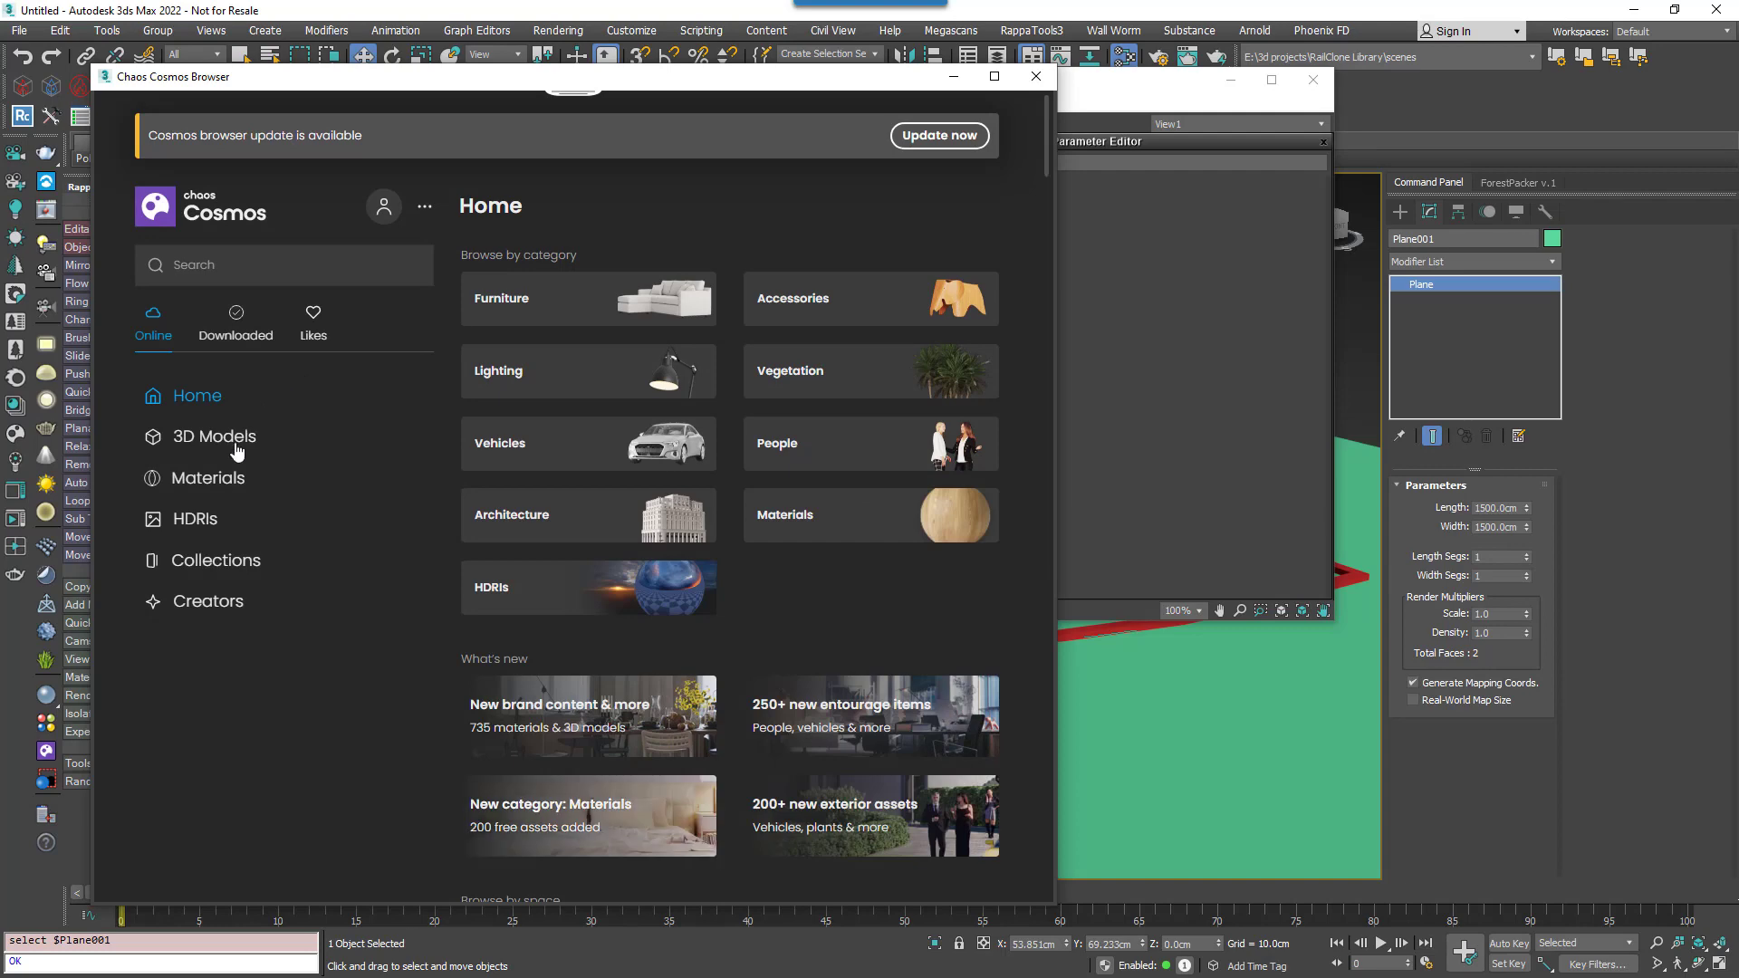
left_click(296, 489)
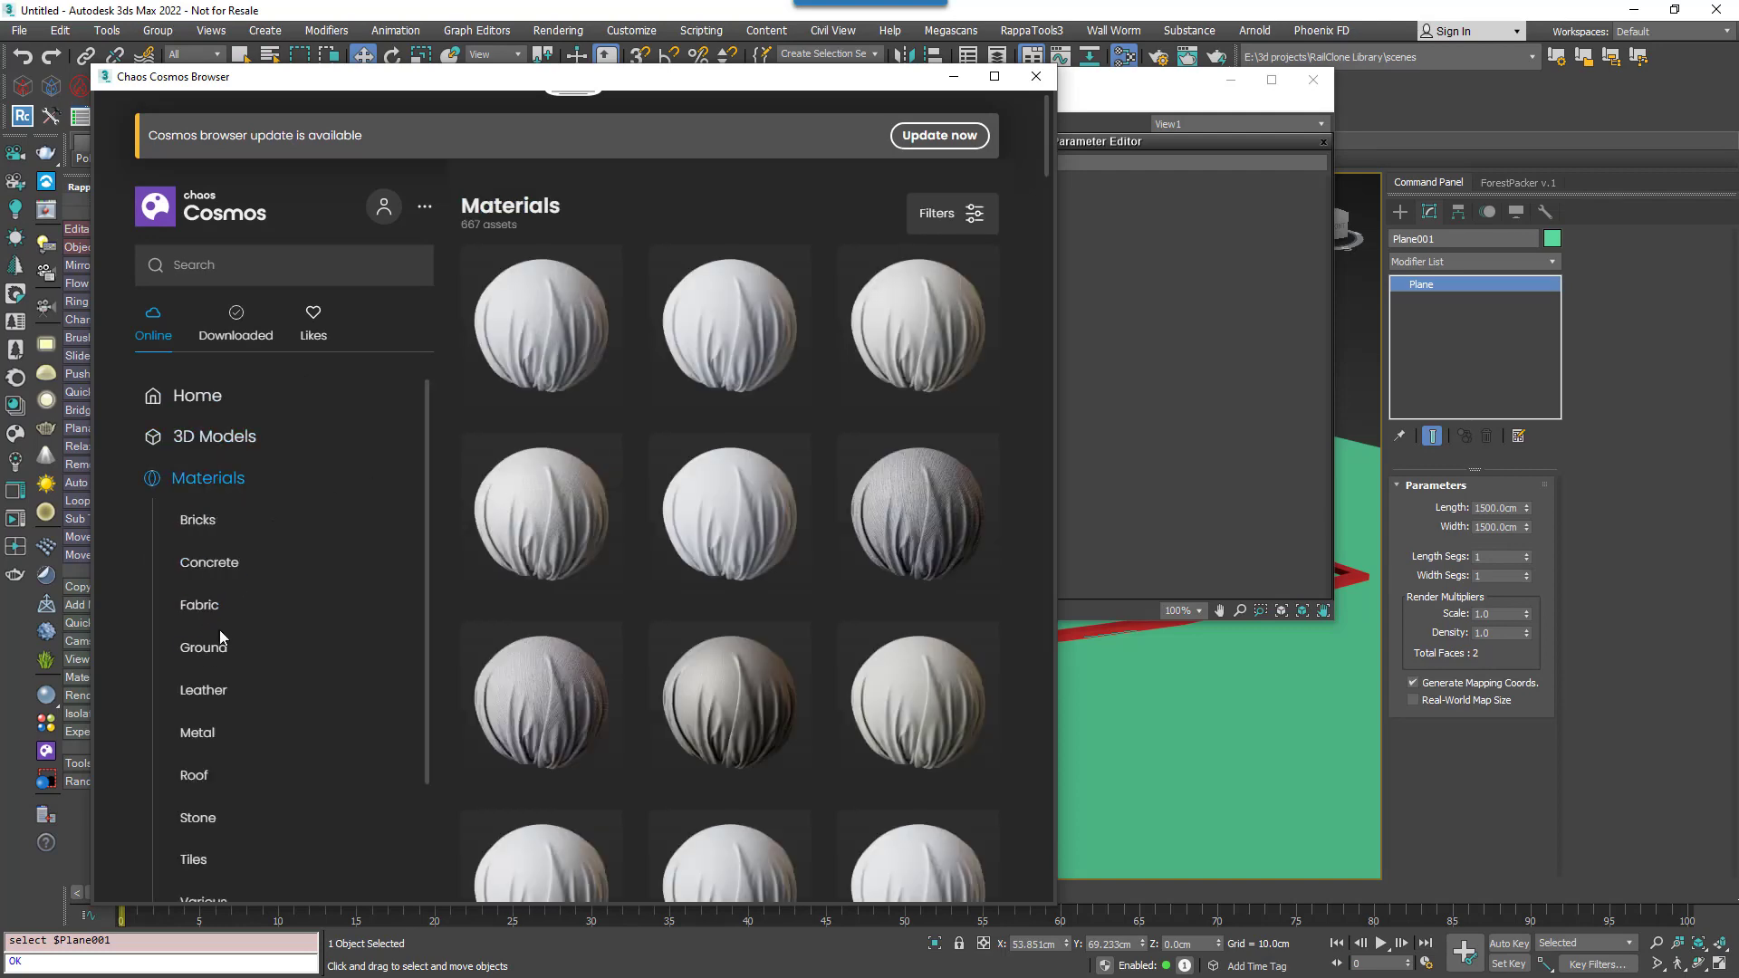
left_click(215, 643)
scroll(709, 563, "down", 1)
scroll(710, 563, "down", 8)
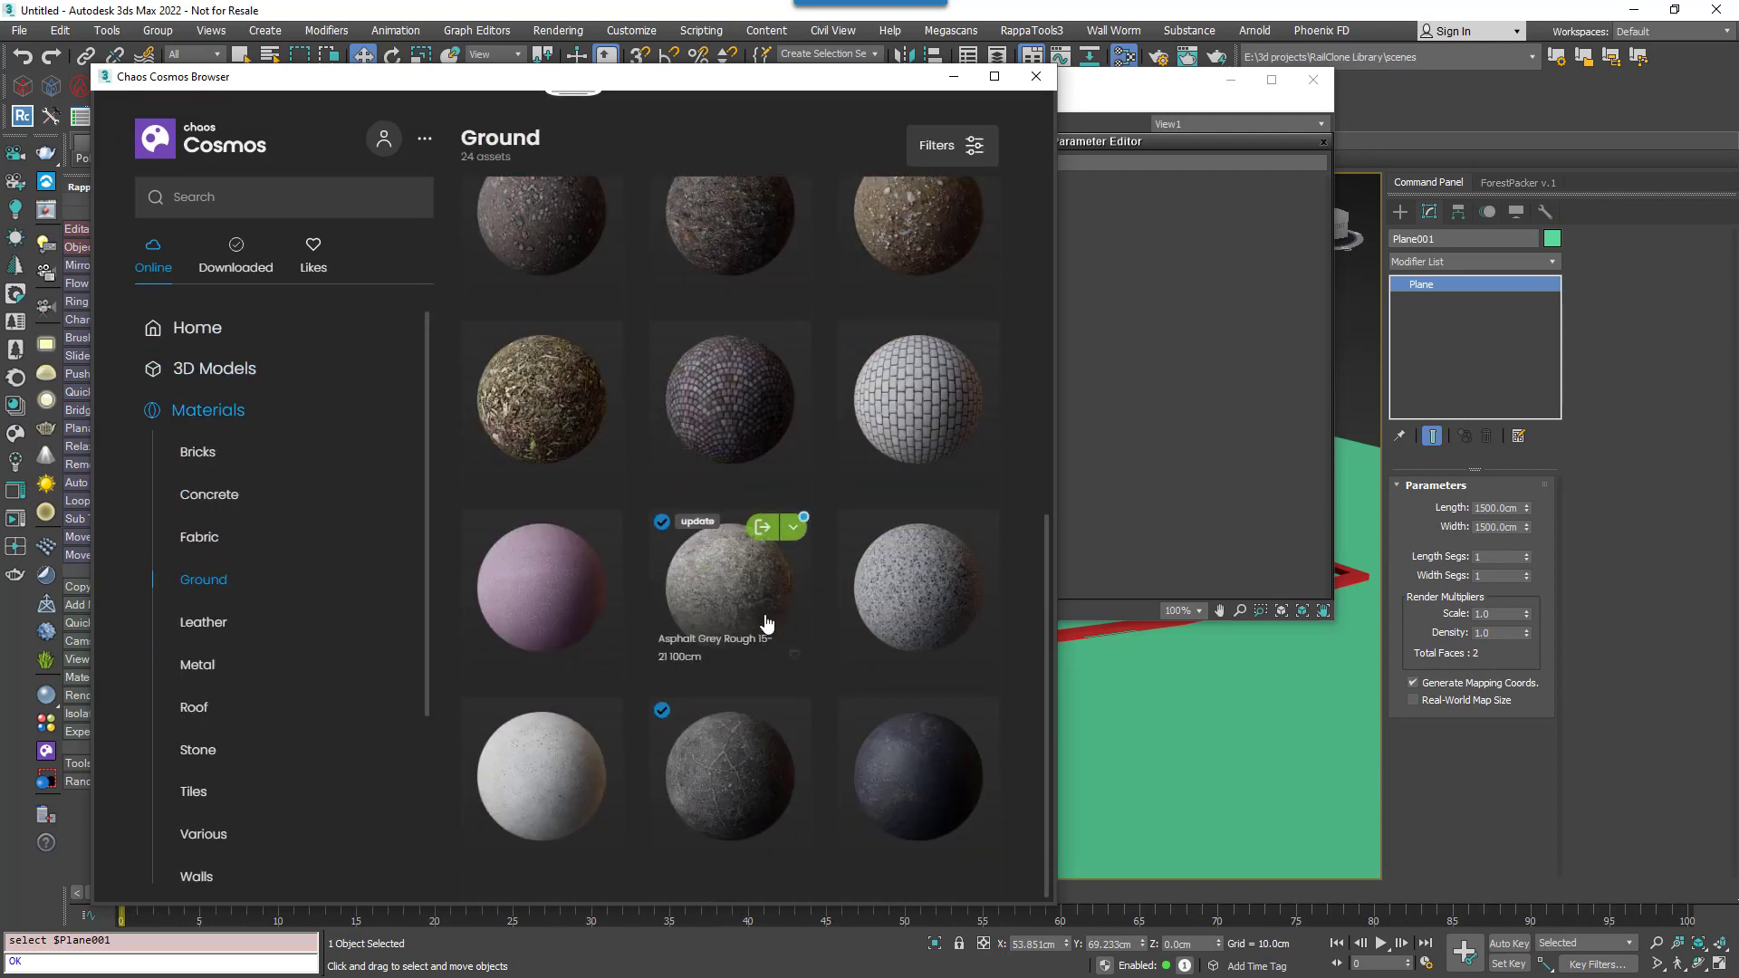
left_click(760, 792)
left_click(840, 218)
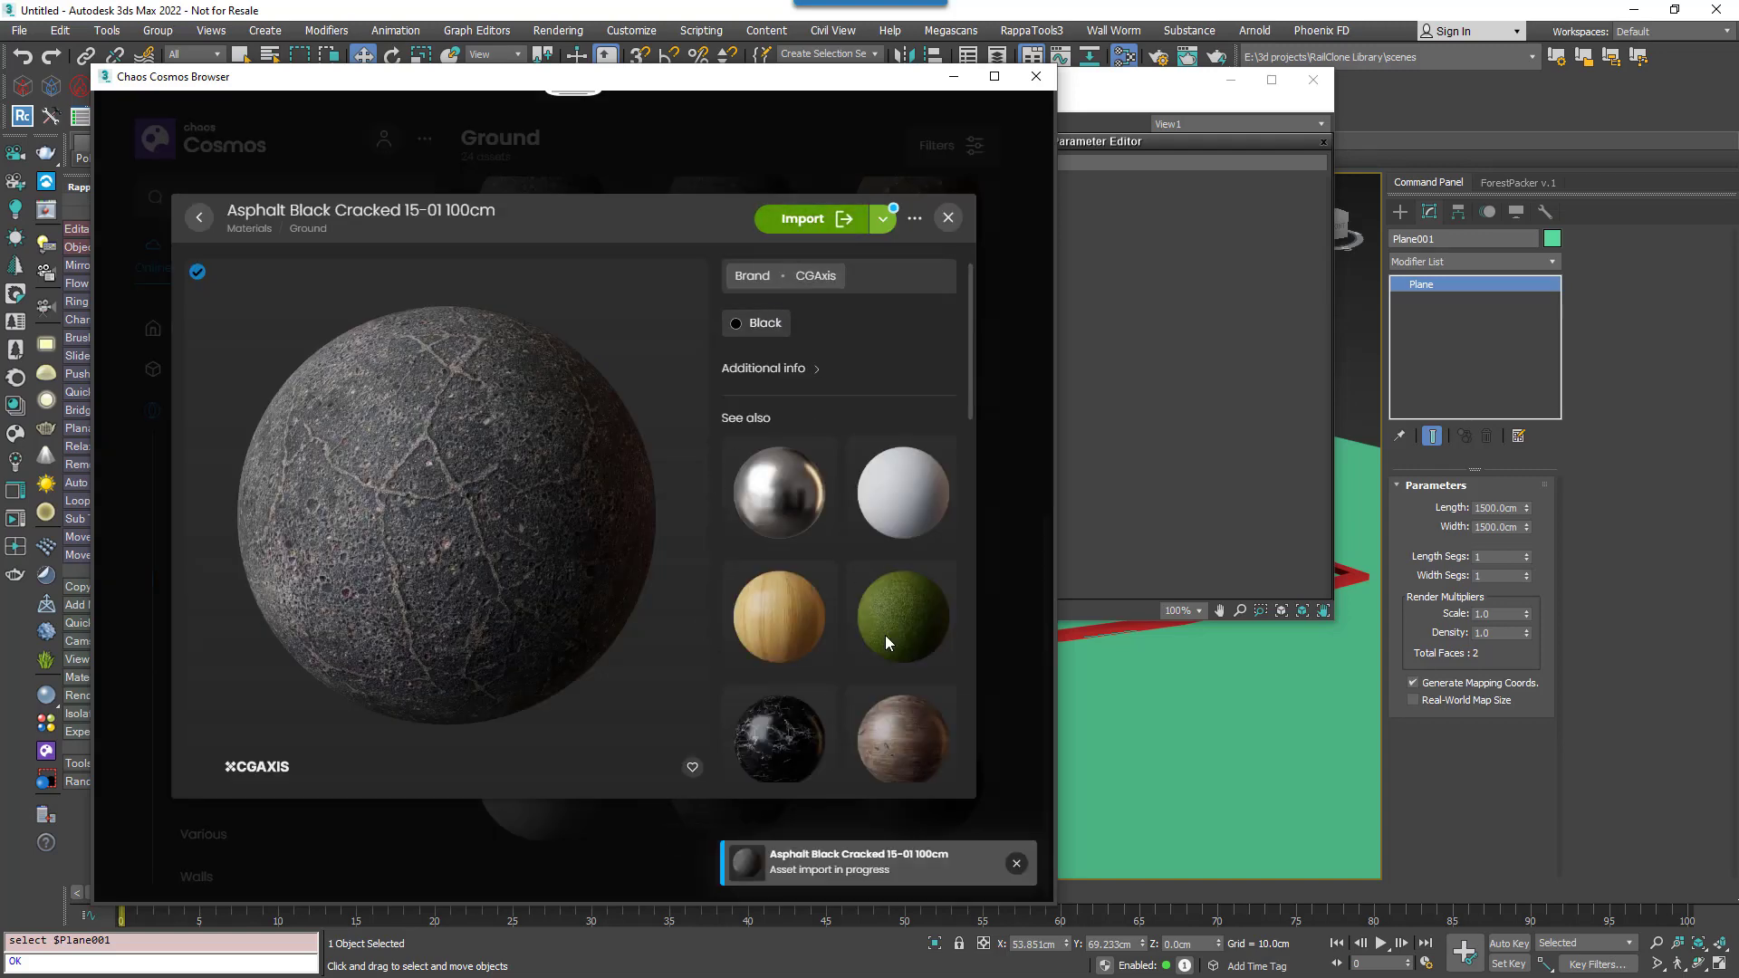
left_click(1038, 79)
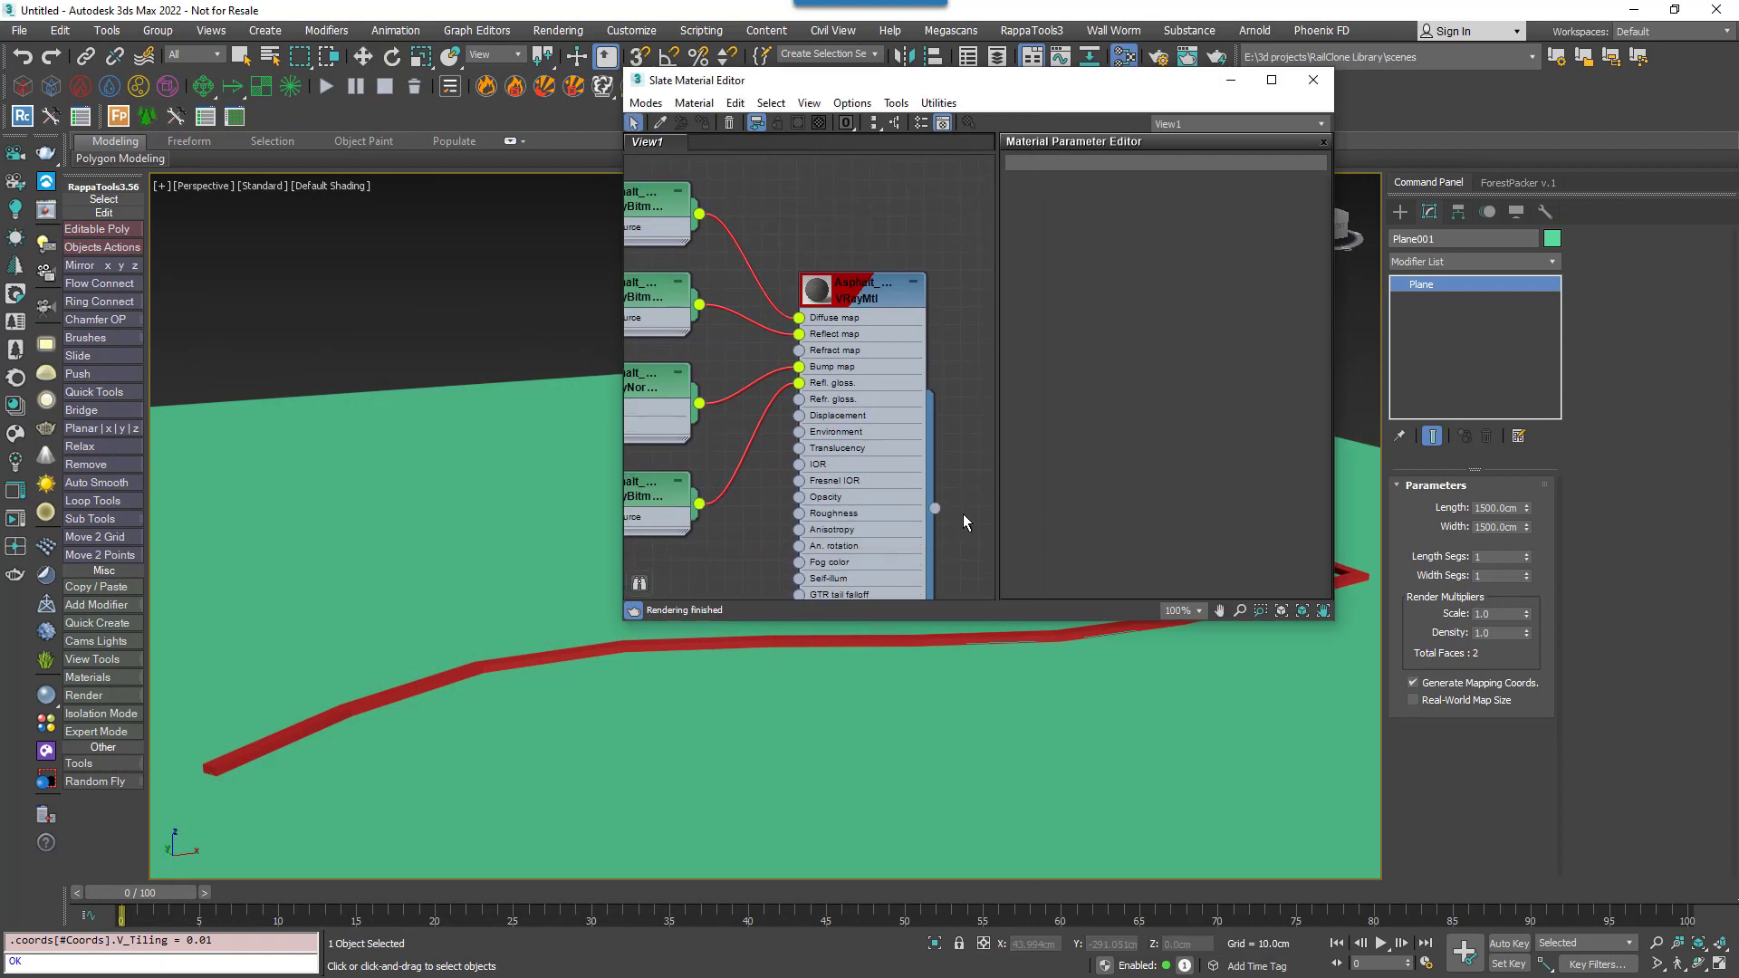
- Assign the imported asphalt material to the ground plane and set the viewport to Shaded Materials without Maps
left_click_drag(936, 509, 1117, 815)
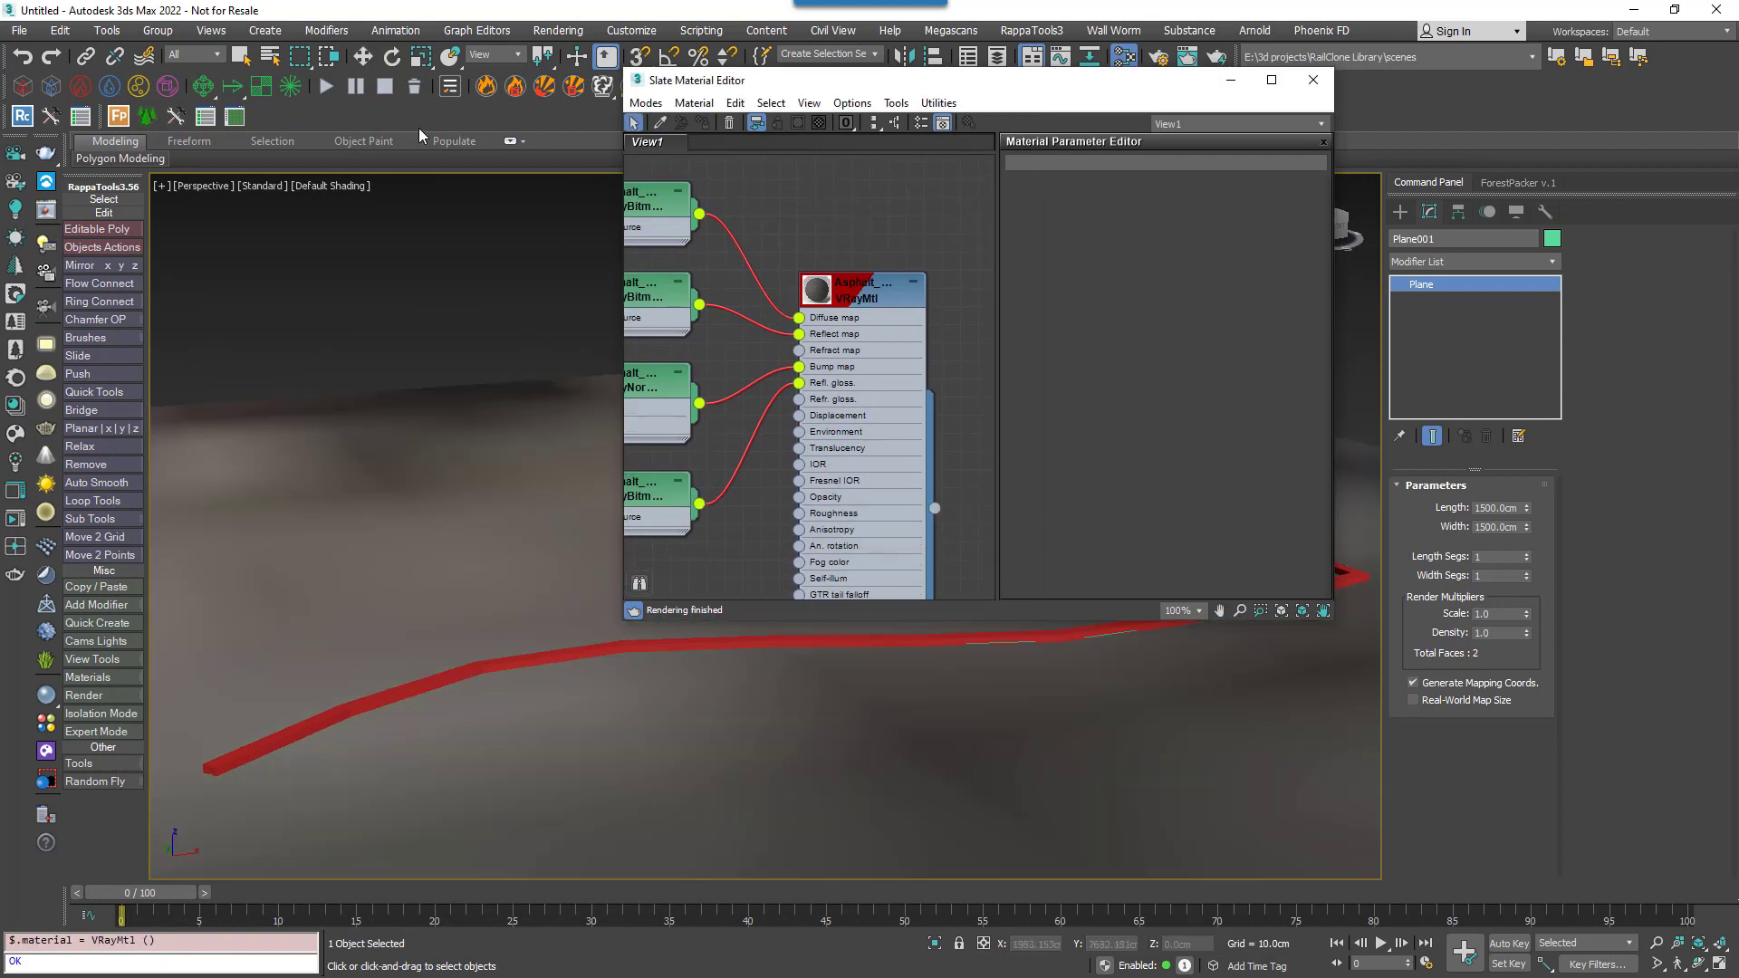
left_click(258, 187)
mouse_move(376, 380)
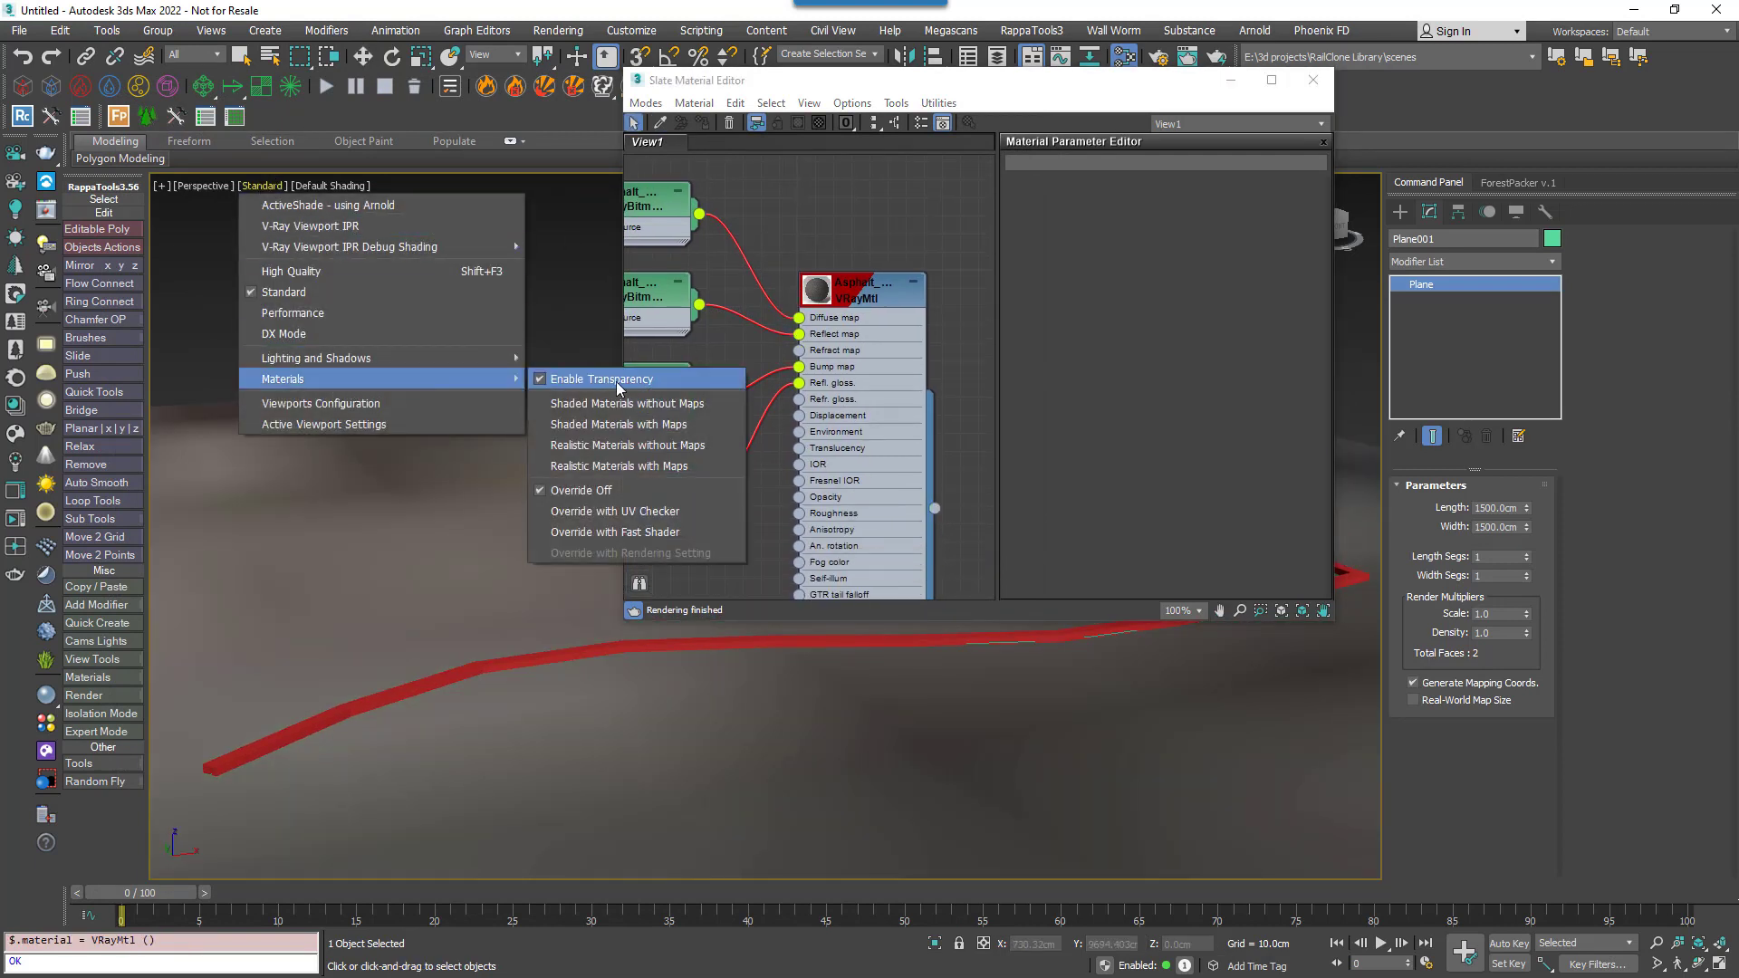
left_click(629, 408)
scroll(772, 426, "down", 3)
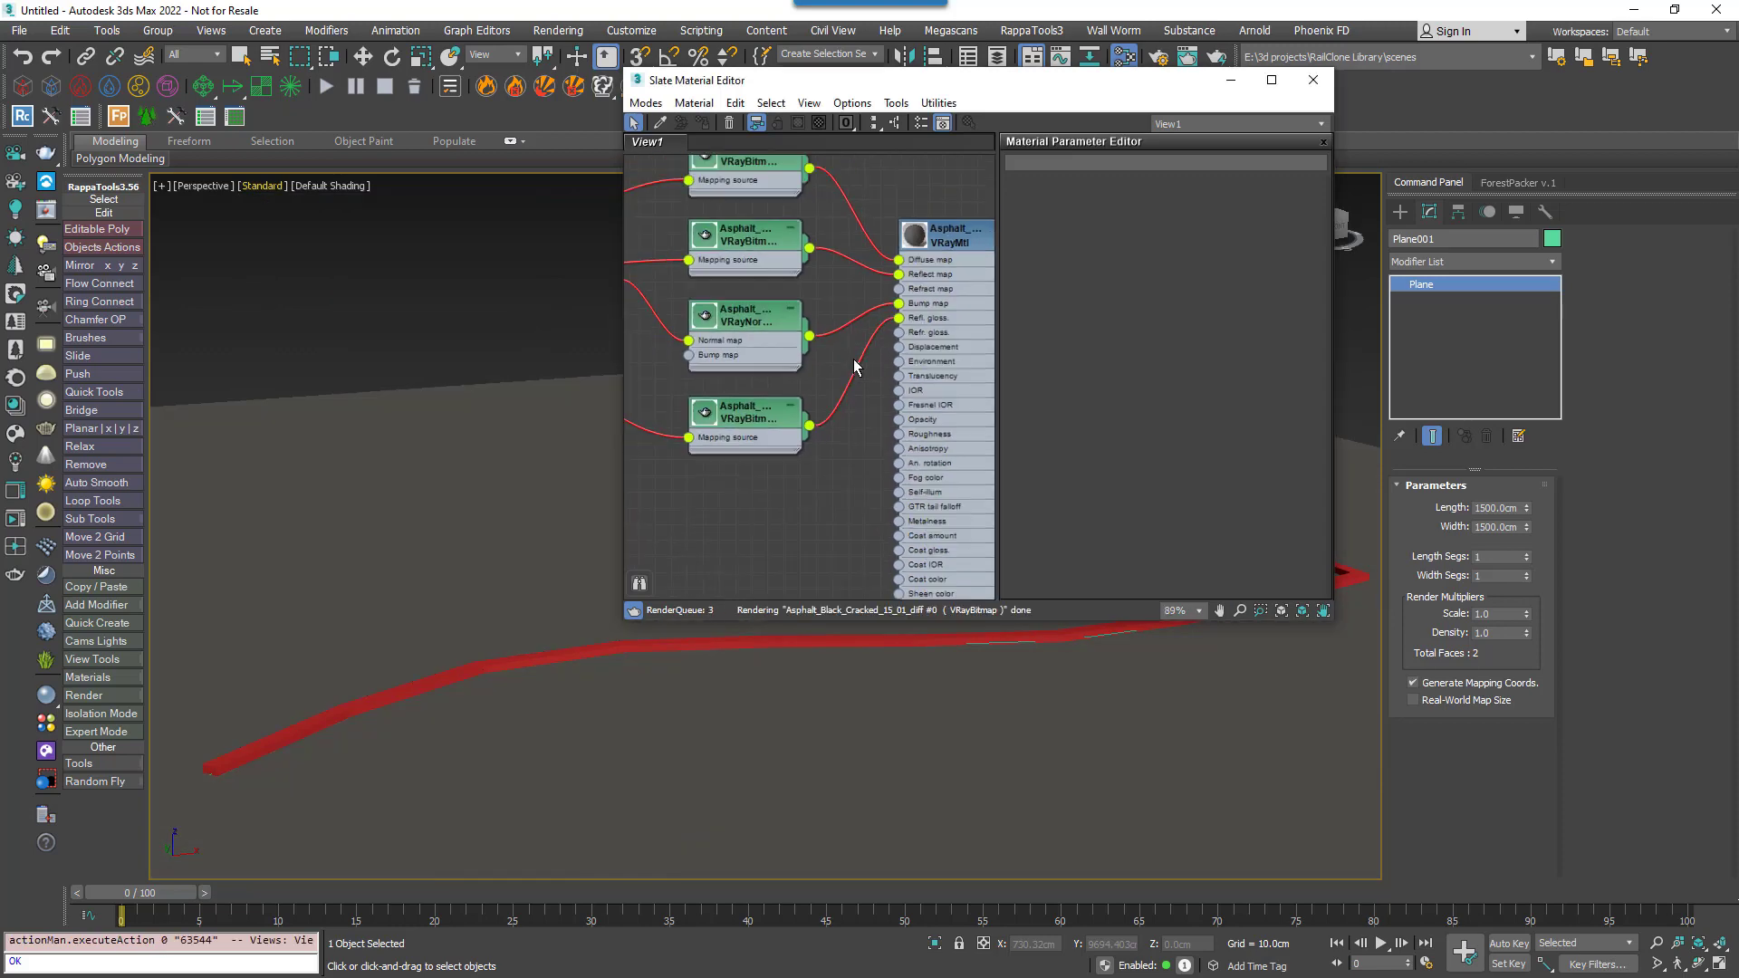
- Insert a Composite map between the asphalt diffuse bitmap and the material's Diffuse map input, with the bitmap feeding Layer 1
scroll(856, 367, "down", 3)
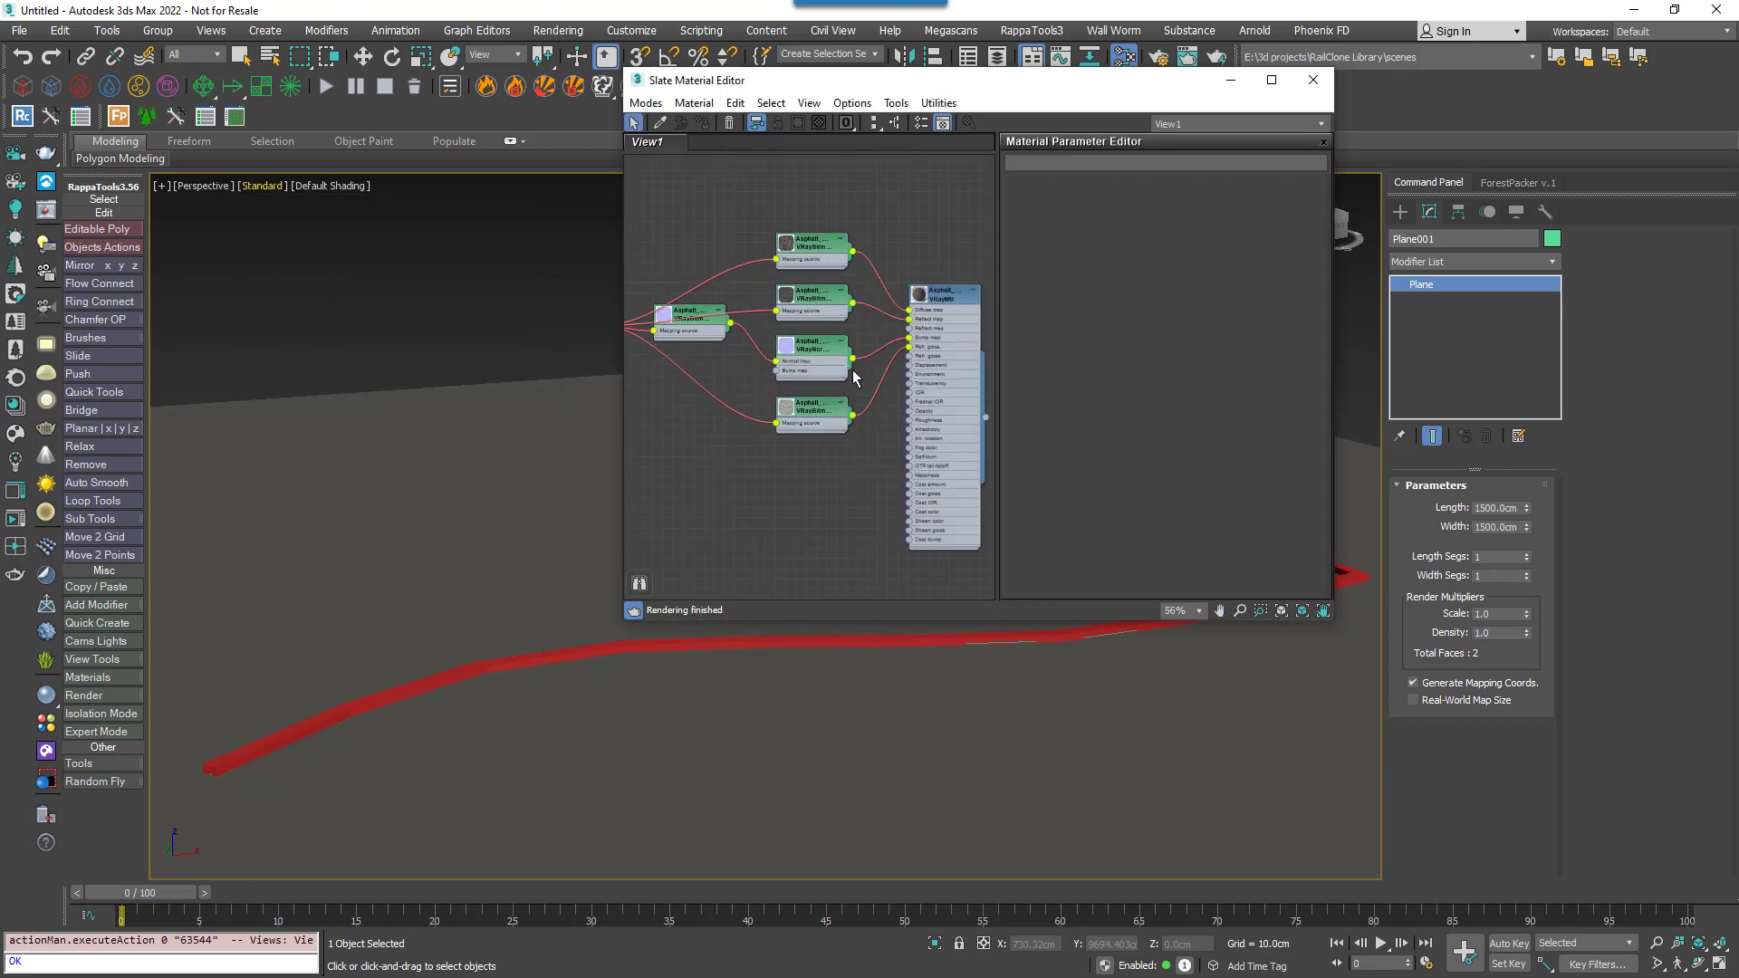
middle_click_drag(811, 310, 860, 307)
left_click_drag(875, 270, 744, 197)
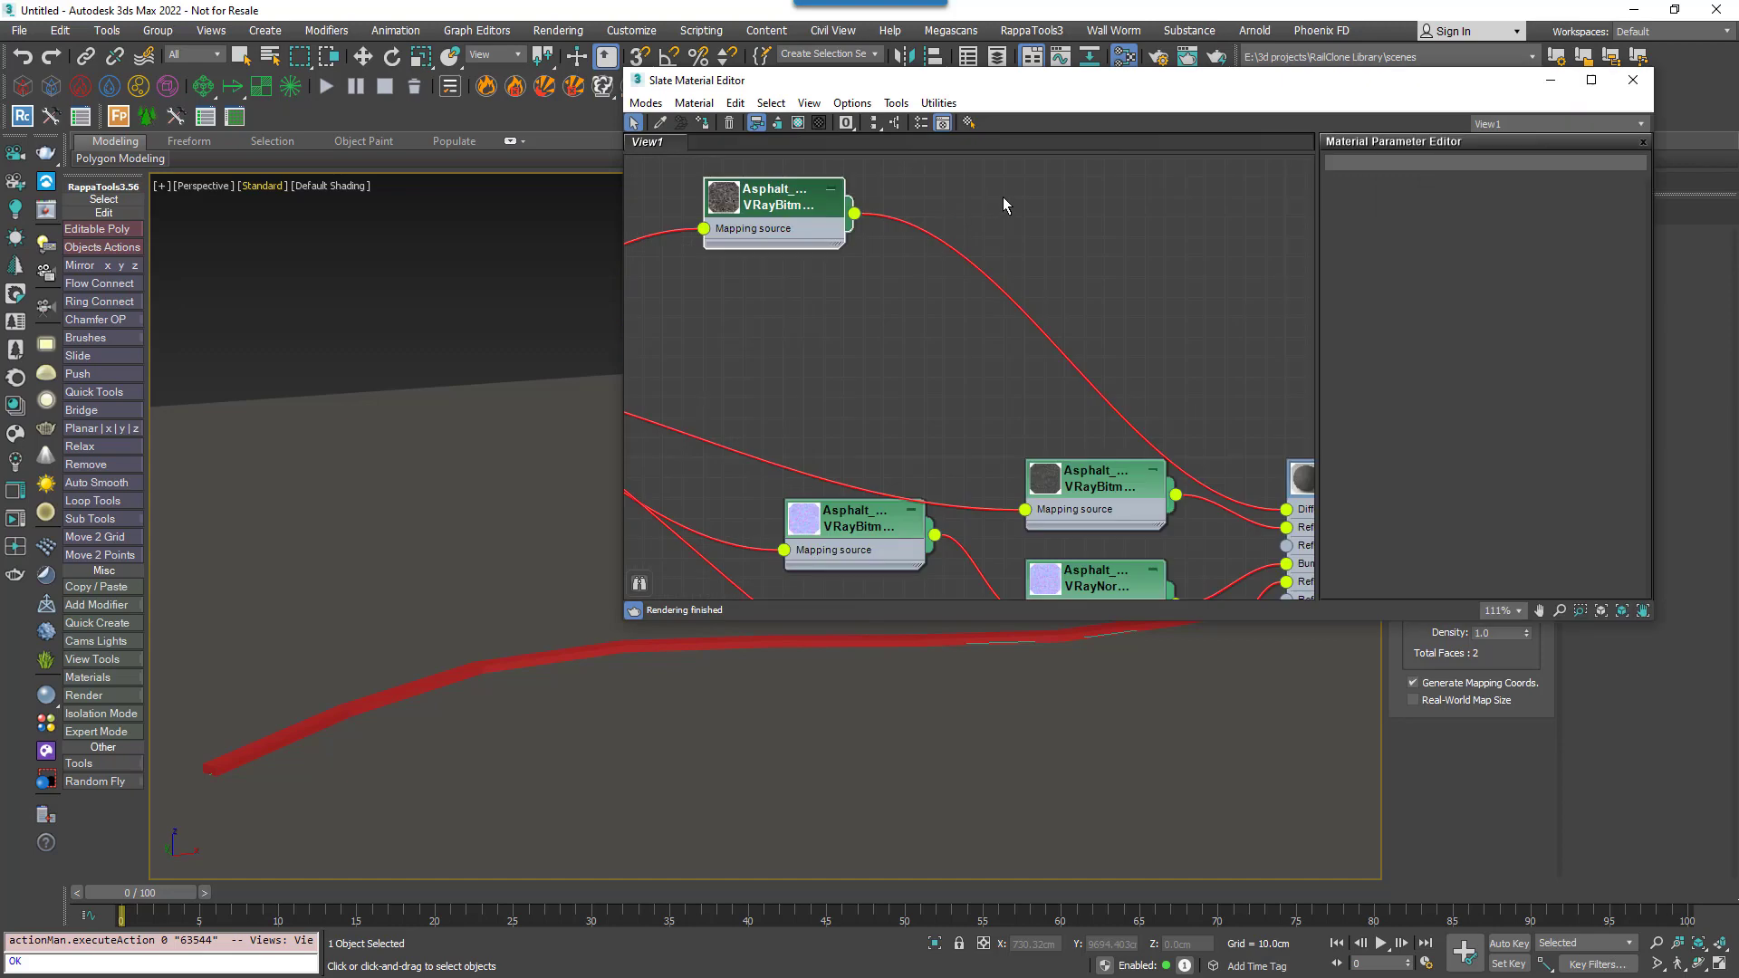
right_click(1003, 198)
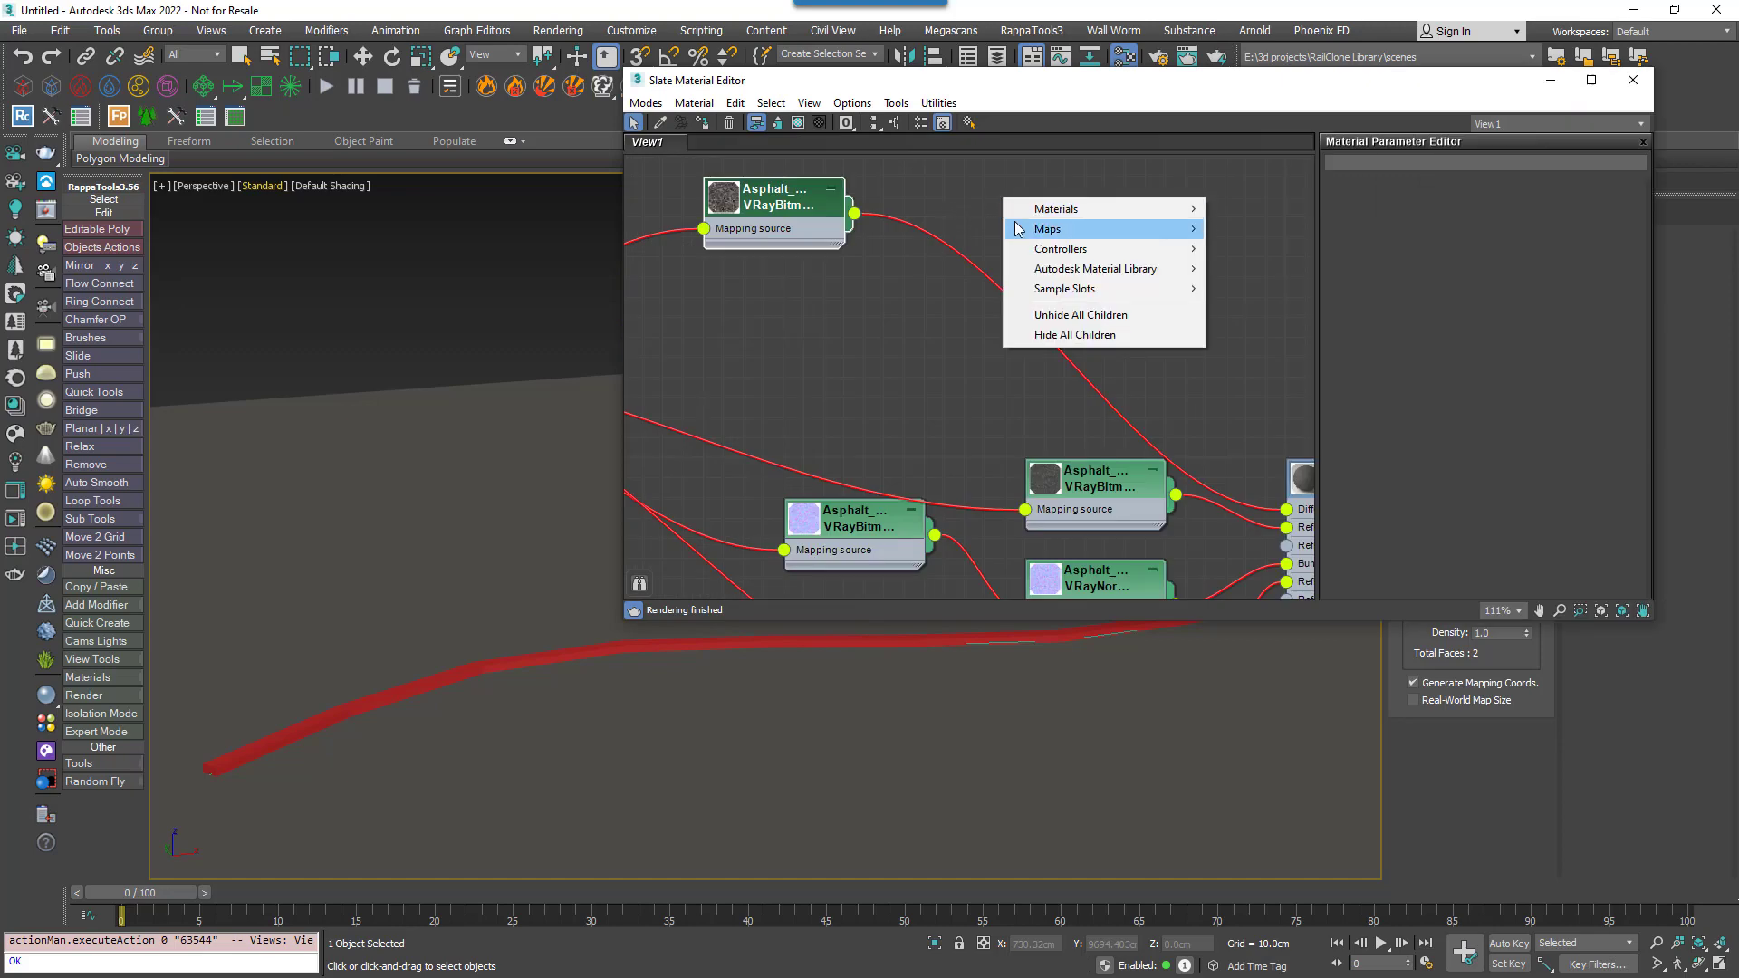
mouse_move(1017, 228)
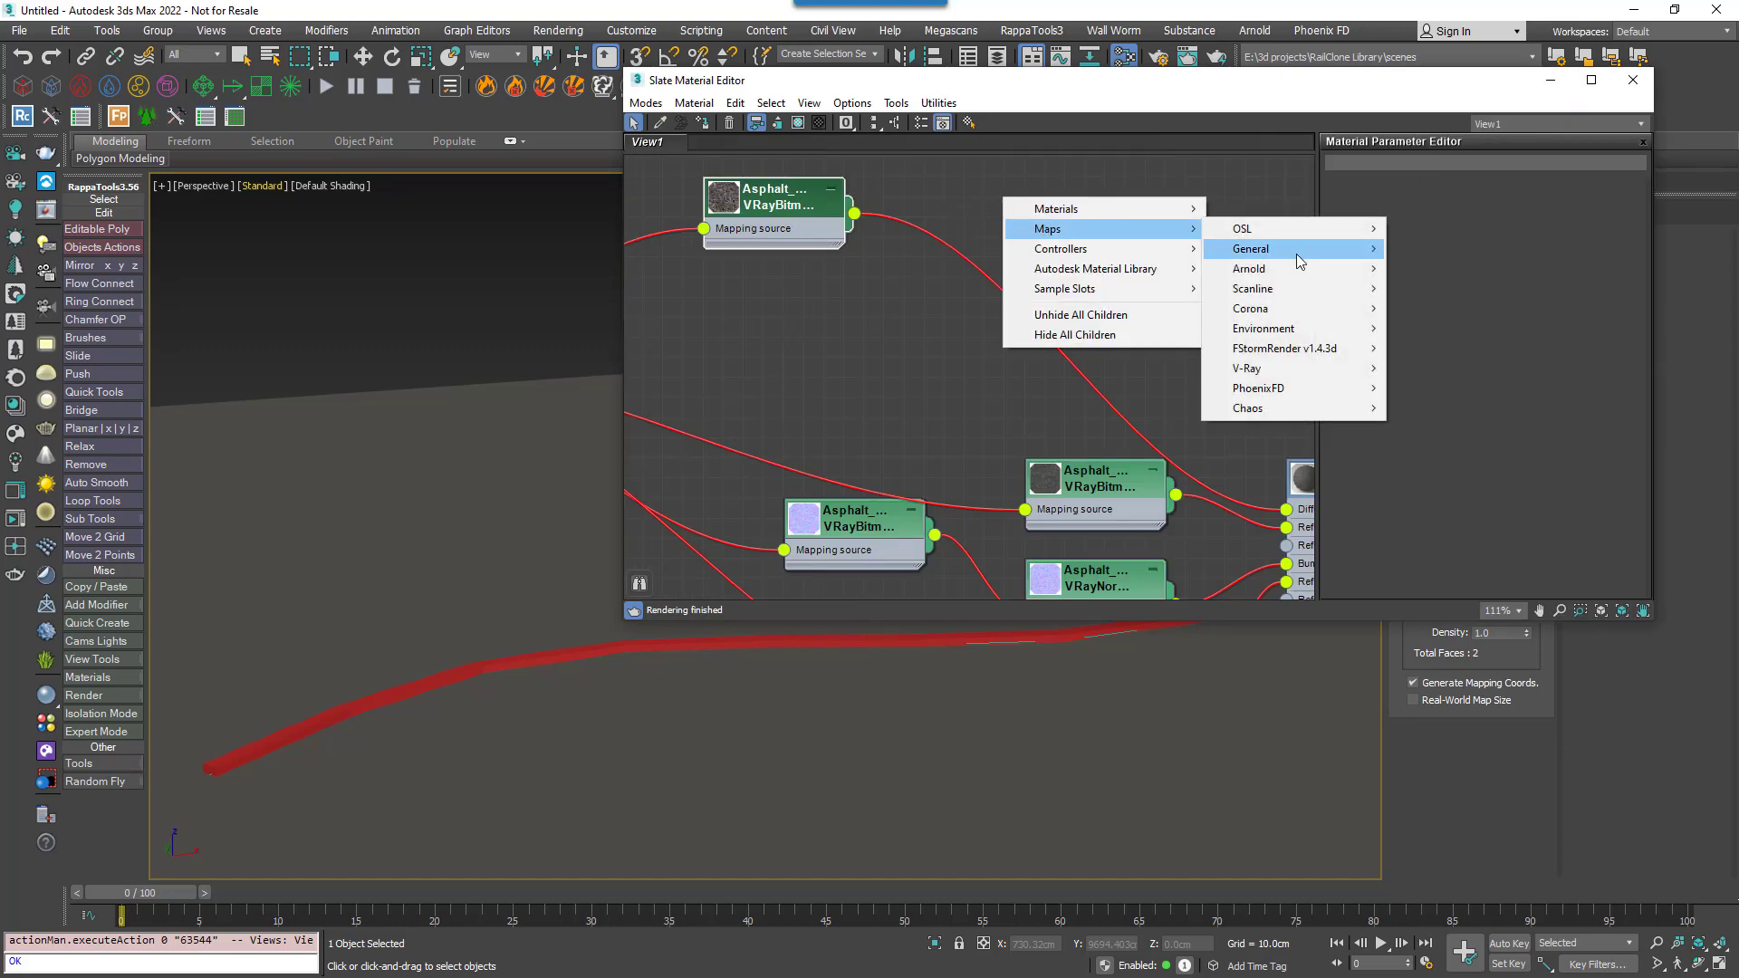
mouse_move(1300, 254)
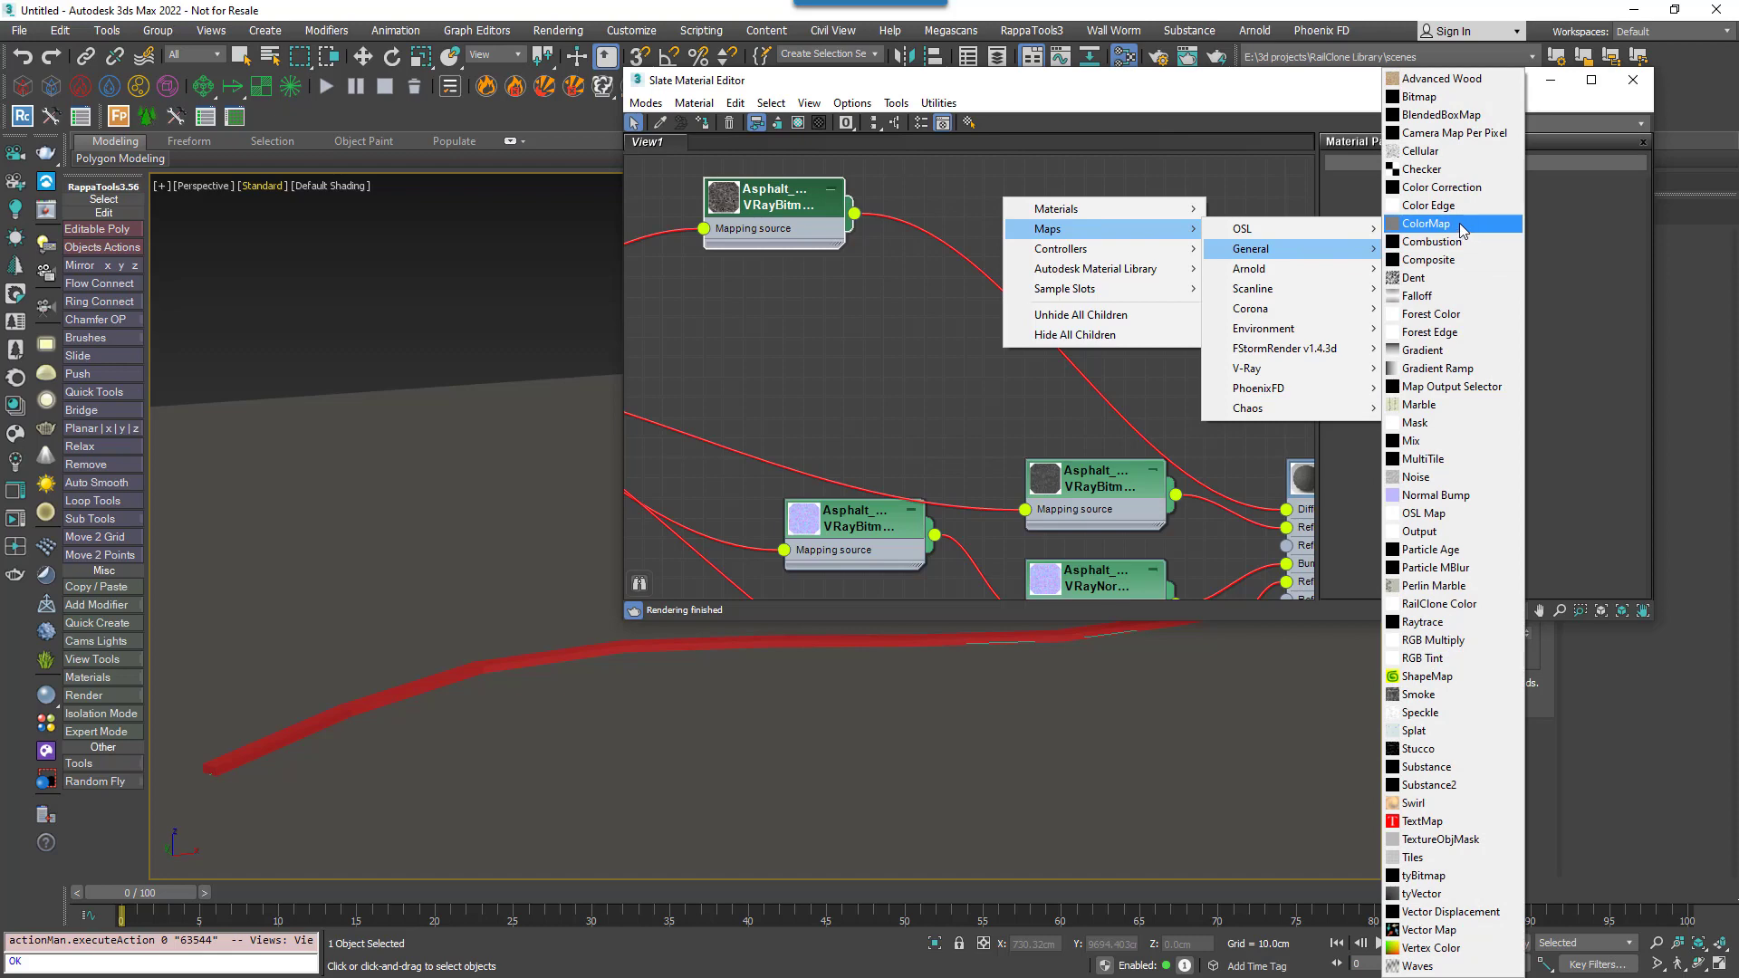
left_click(1455, 262)
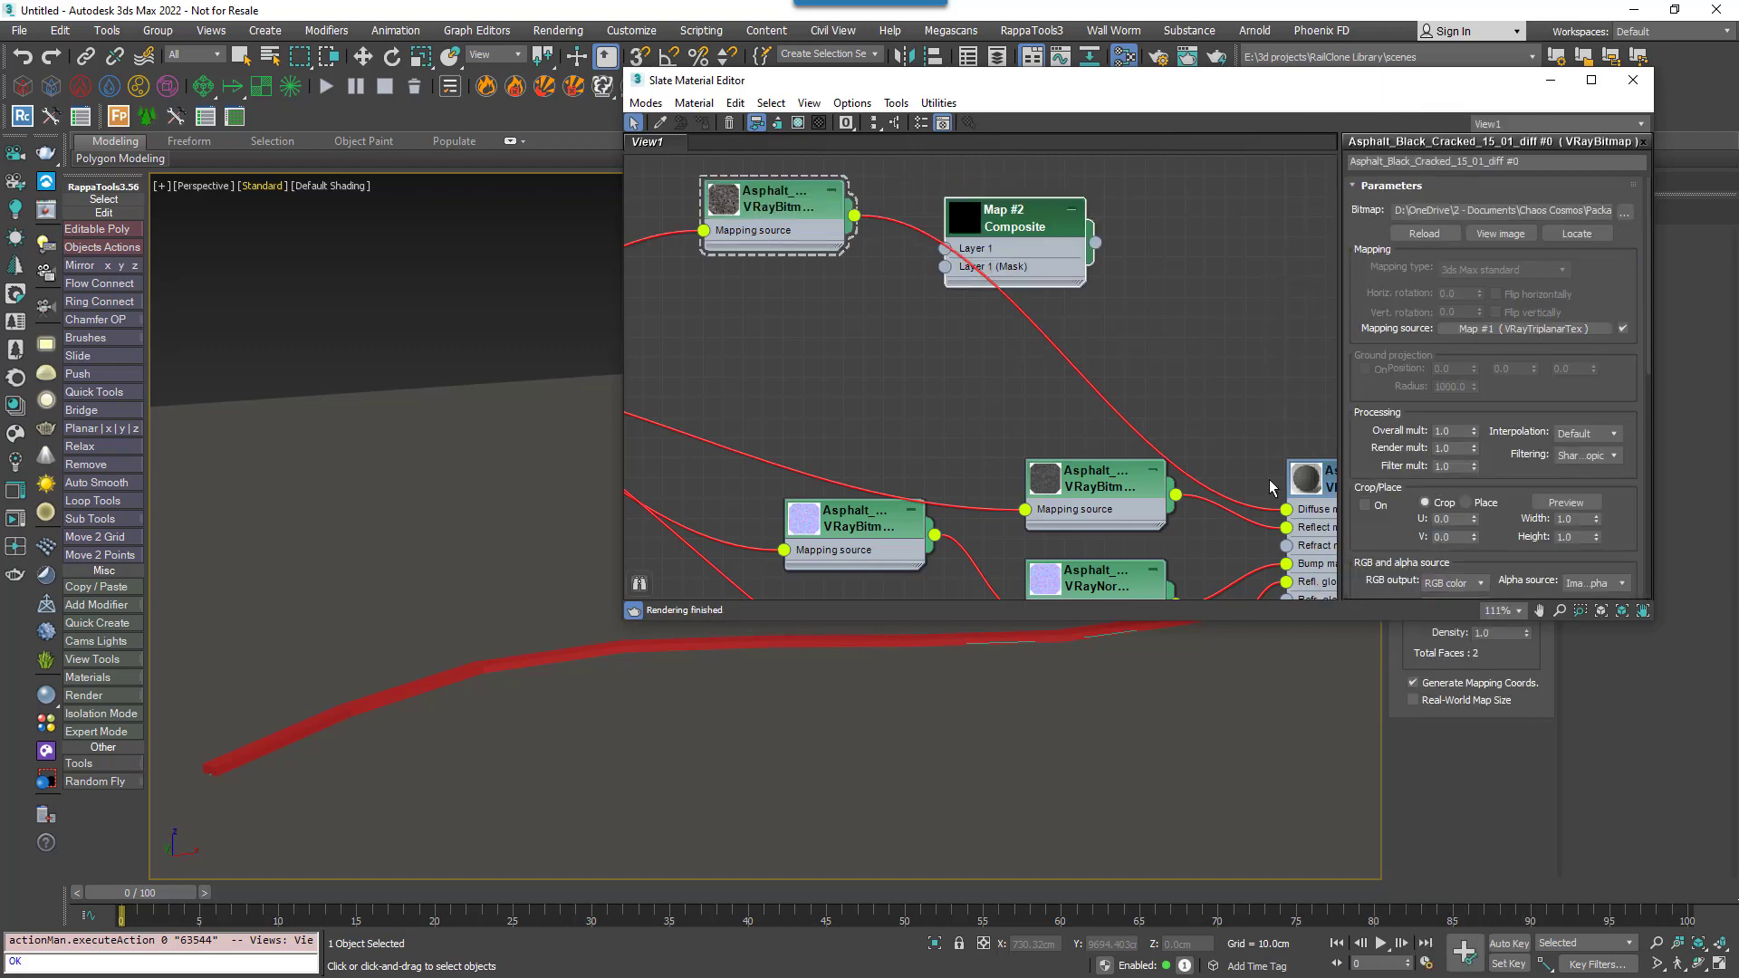
left_click_drag(1144, 296, 1286, 509)
left_click_drag(932, 248, 1041, 207)
left_click_drag(814, 182, 793, 182)
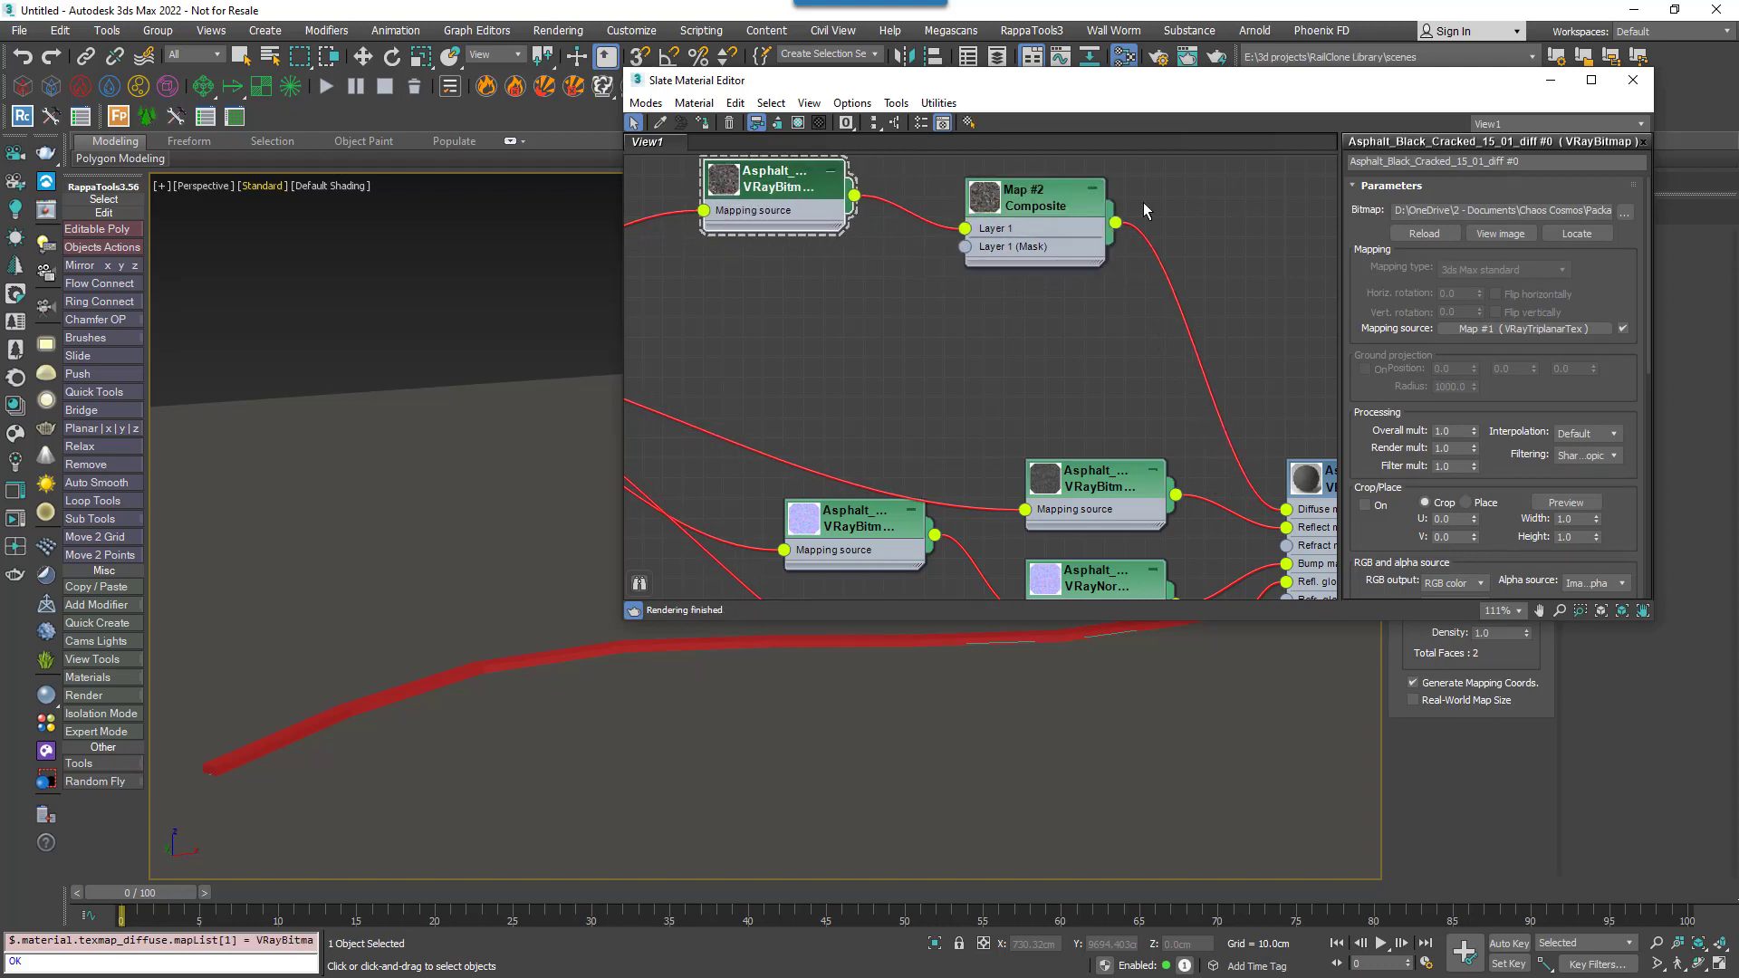
- Add two more layers to the Composite map for a total of three
left_click(1103, 205)
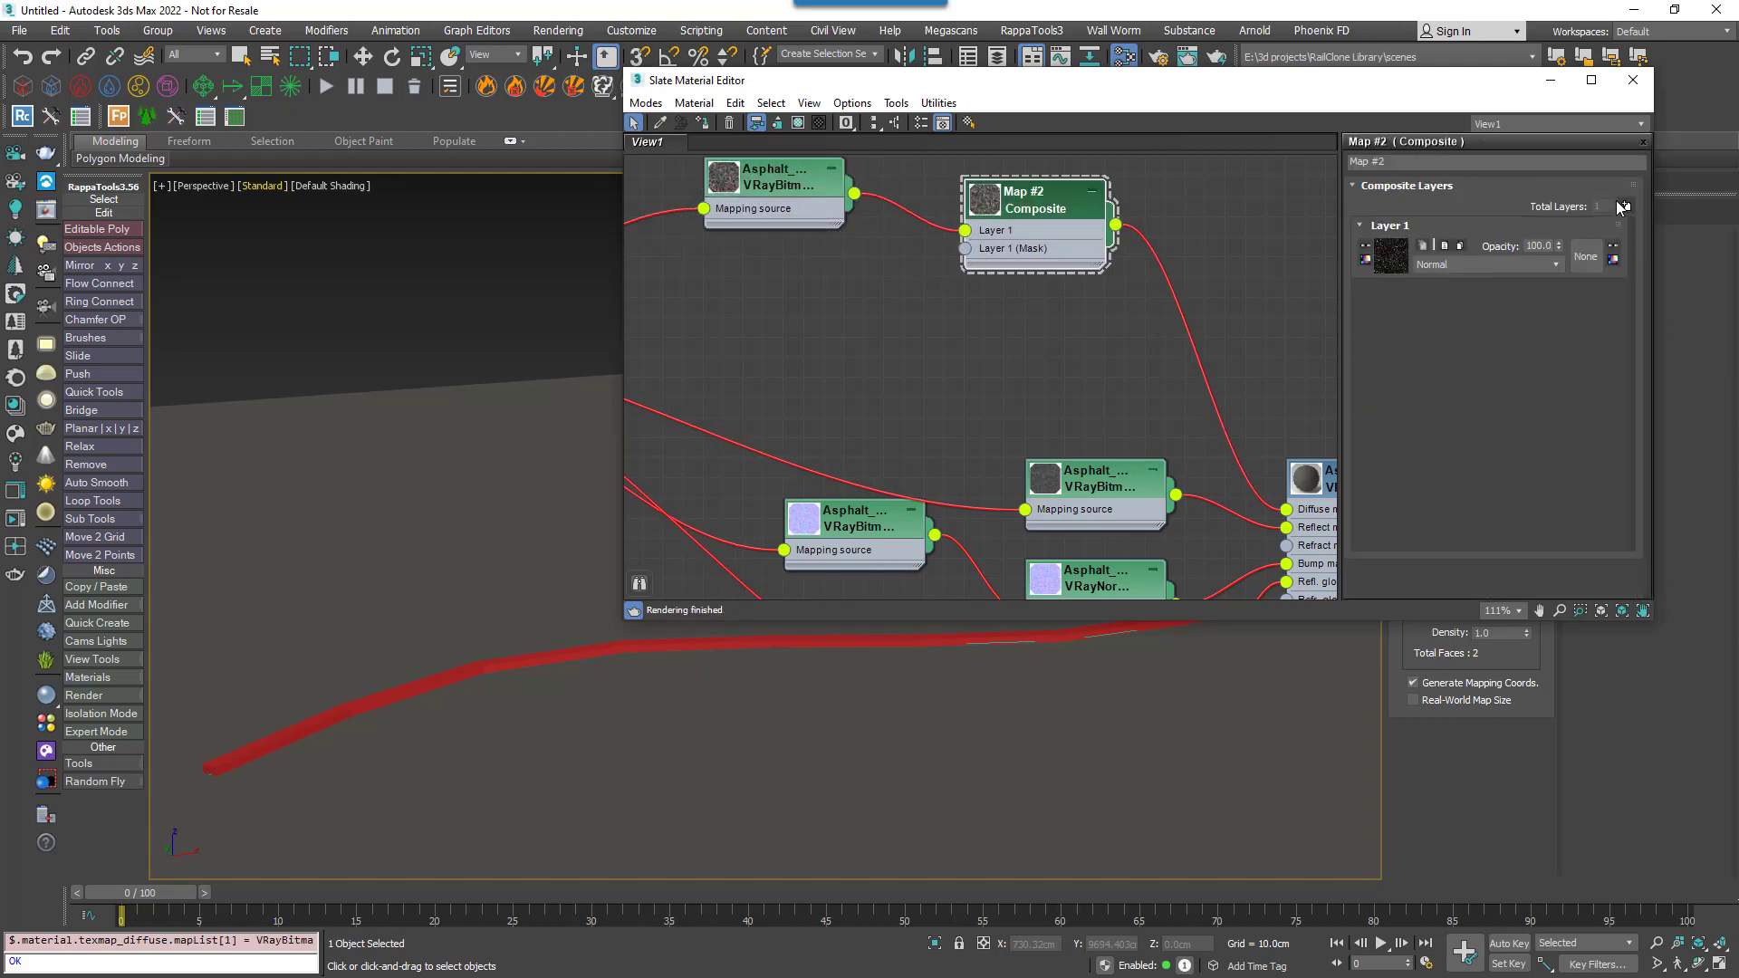
left_click(1626, 207)
left_click(1627, 207)
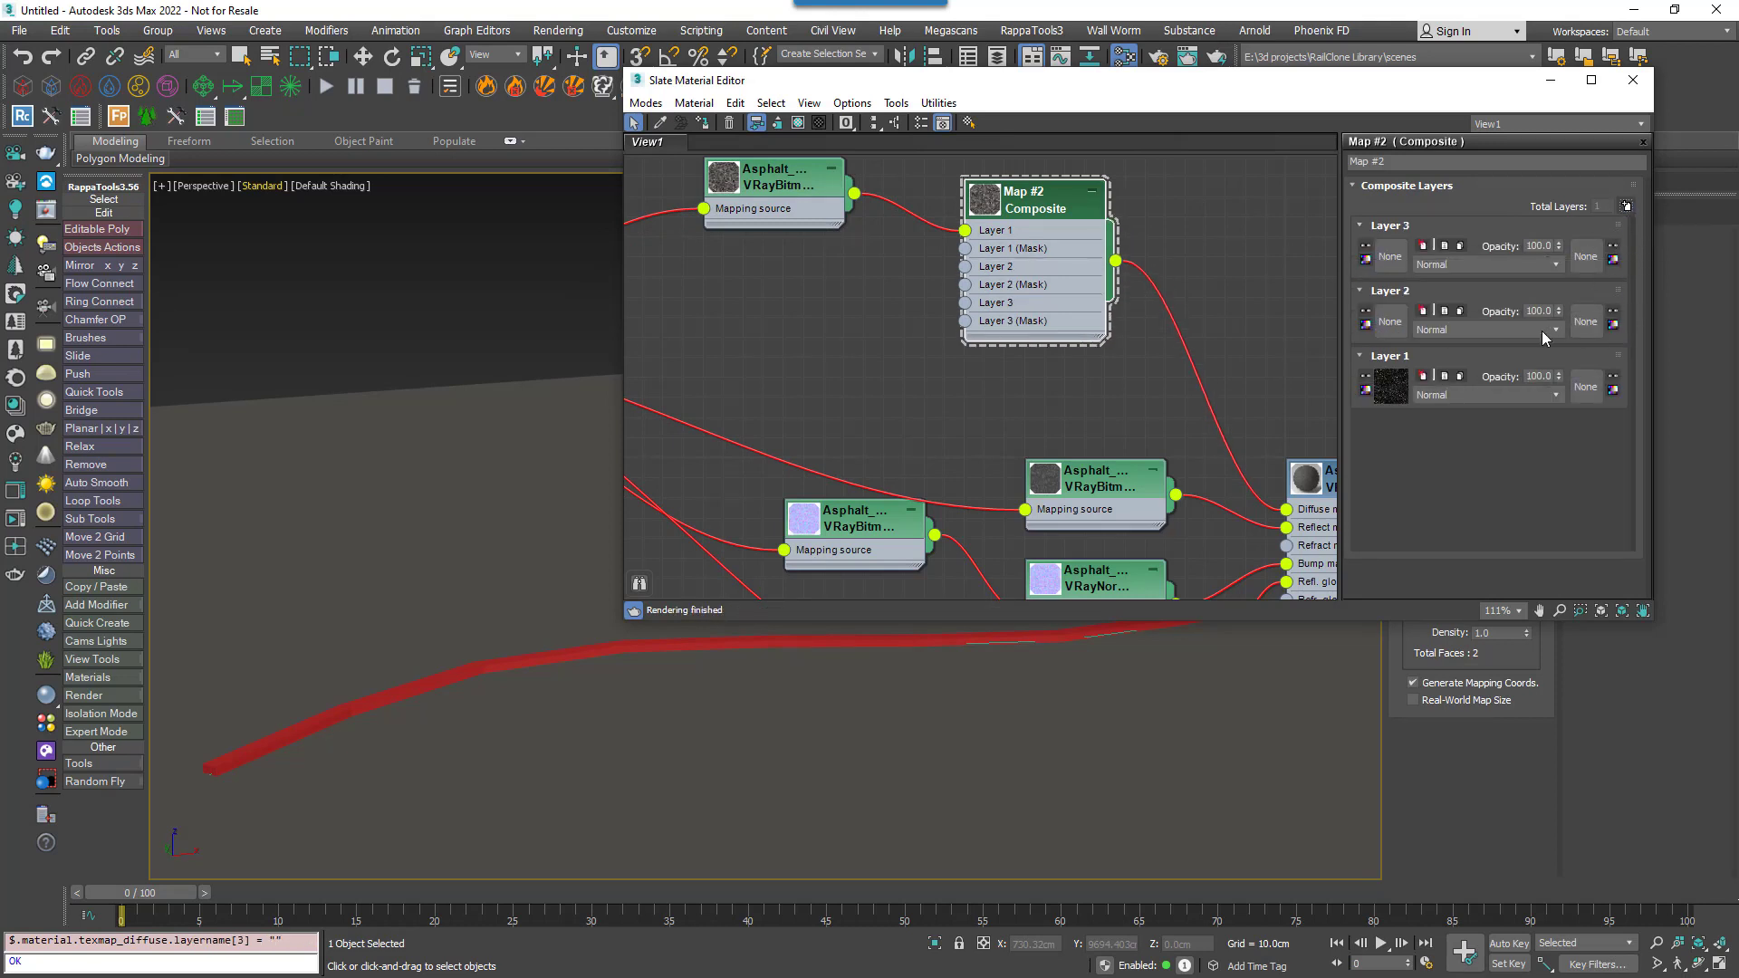
- Create a VRayColor map wired to Layer 2 of the Composite and place it below the diffuse bitmap
scroll(1156, 244, "down", 1)
middle_click_drag(1078, 242, 1237, 254)
left_click_drag(1130, 266, 1035, 282)
mouse_move(1128, 442)
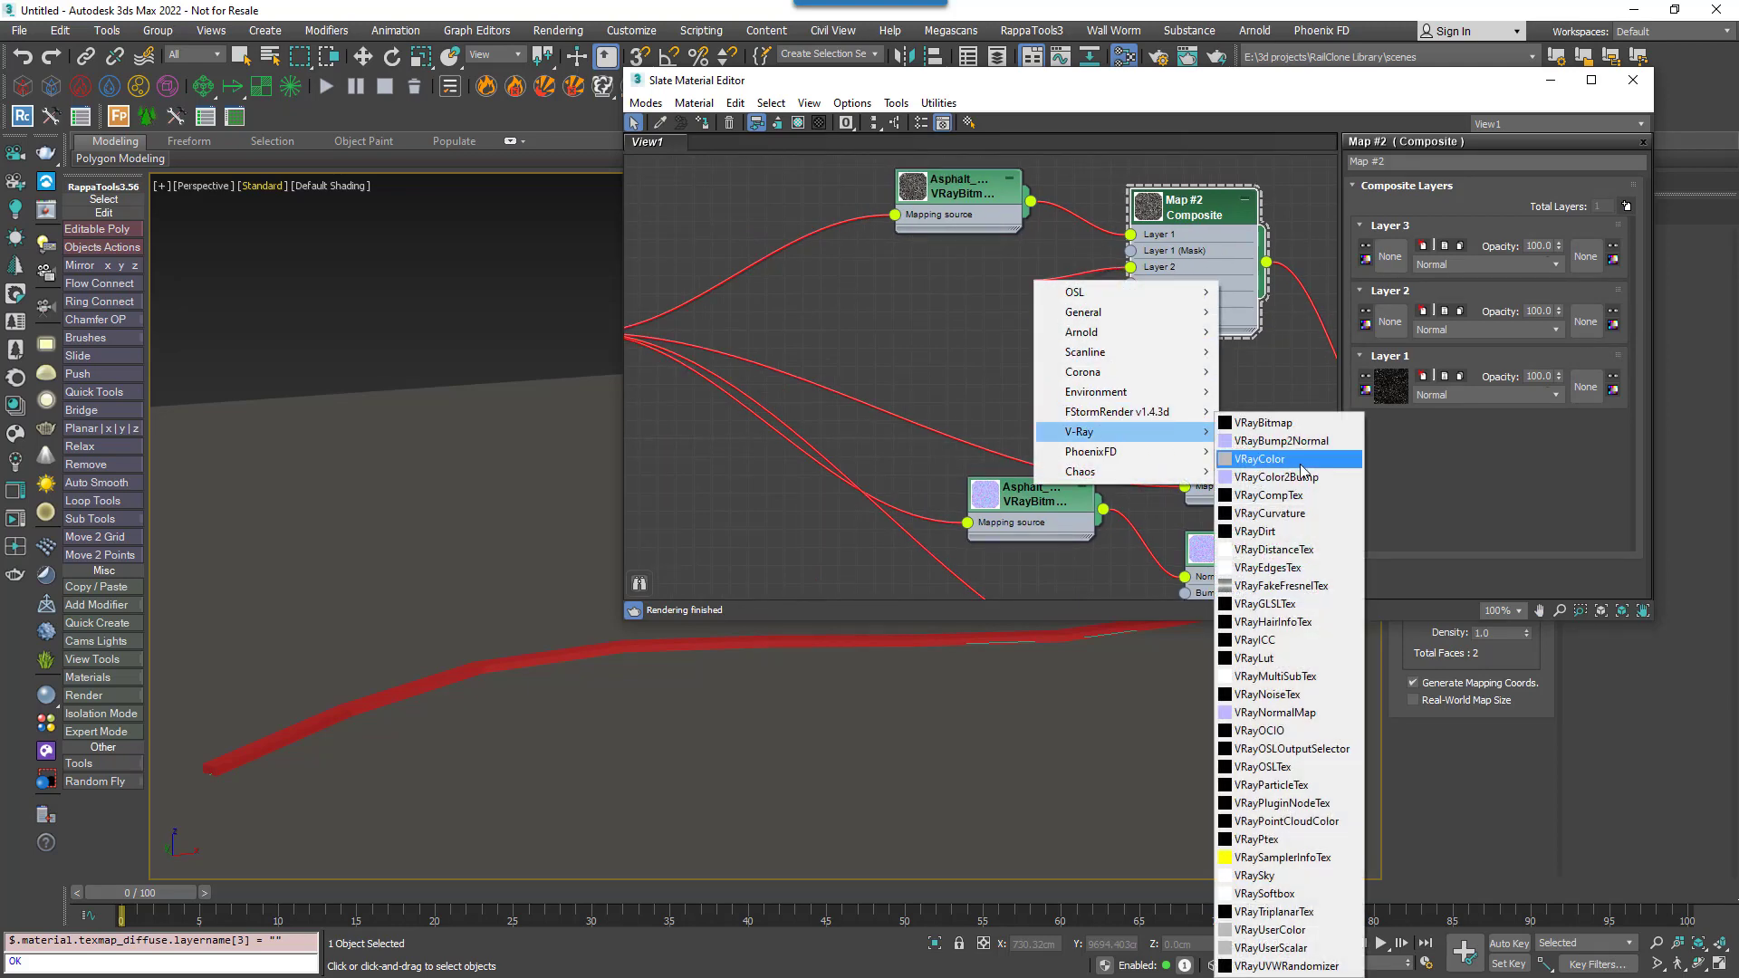
left_click(1259, 463)
left_click_drag(1013, 288, 944, 274)
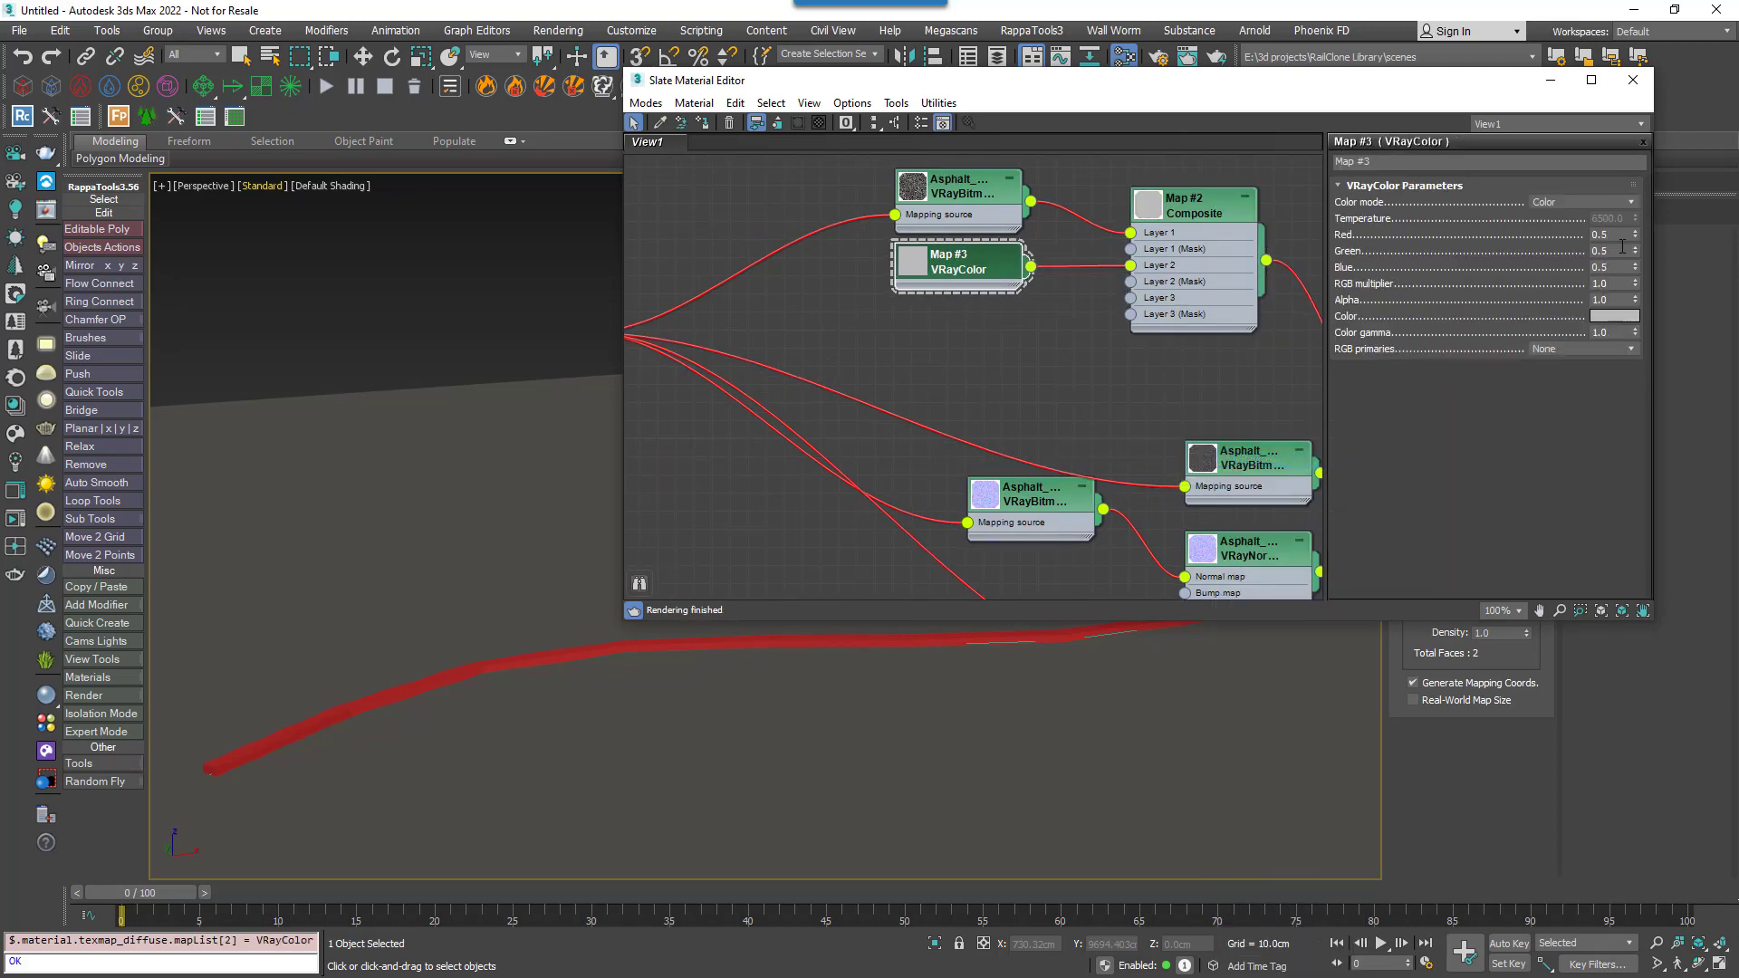
- Set the VRayColor map's colour to near-white with red, green and blue at 0.882
left_click(1616, 316)
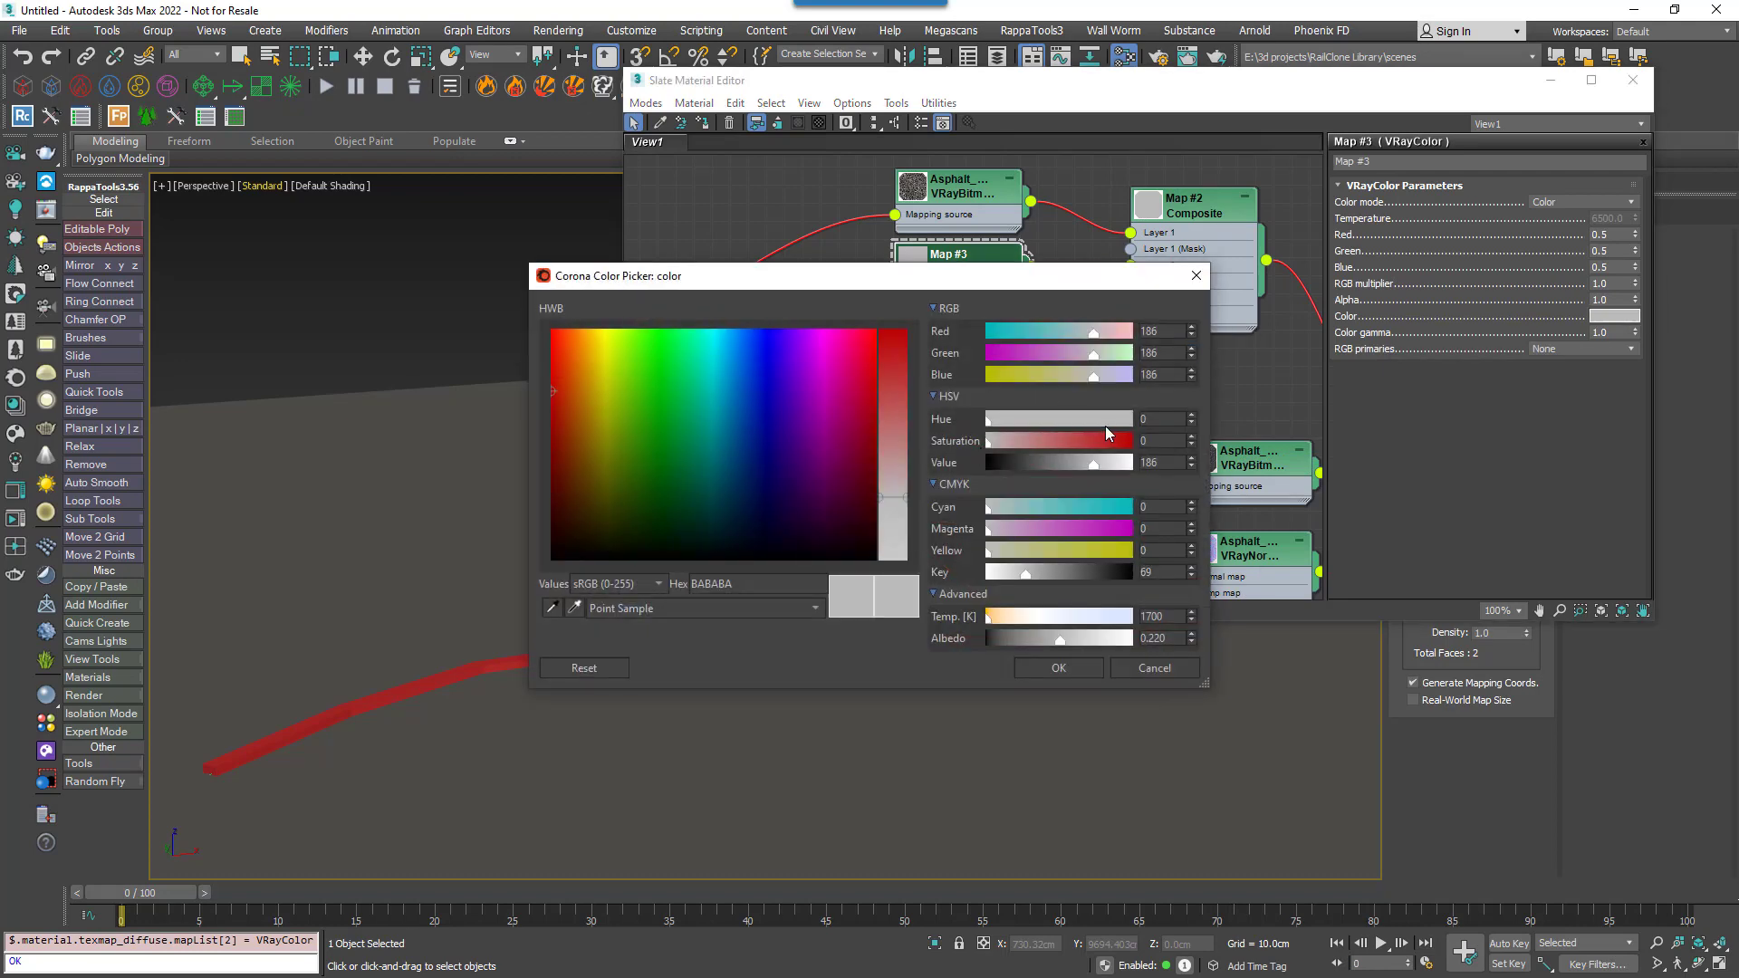
left_click(1123, 469)
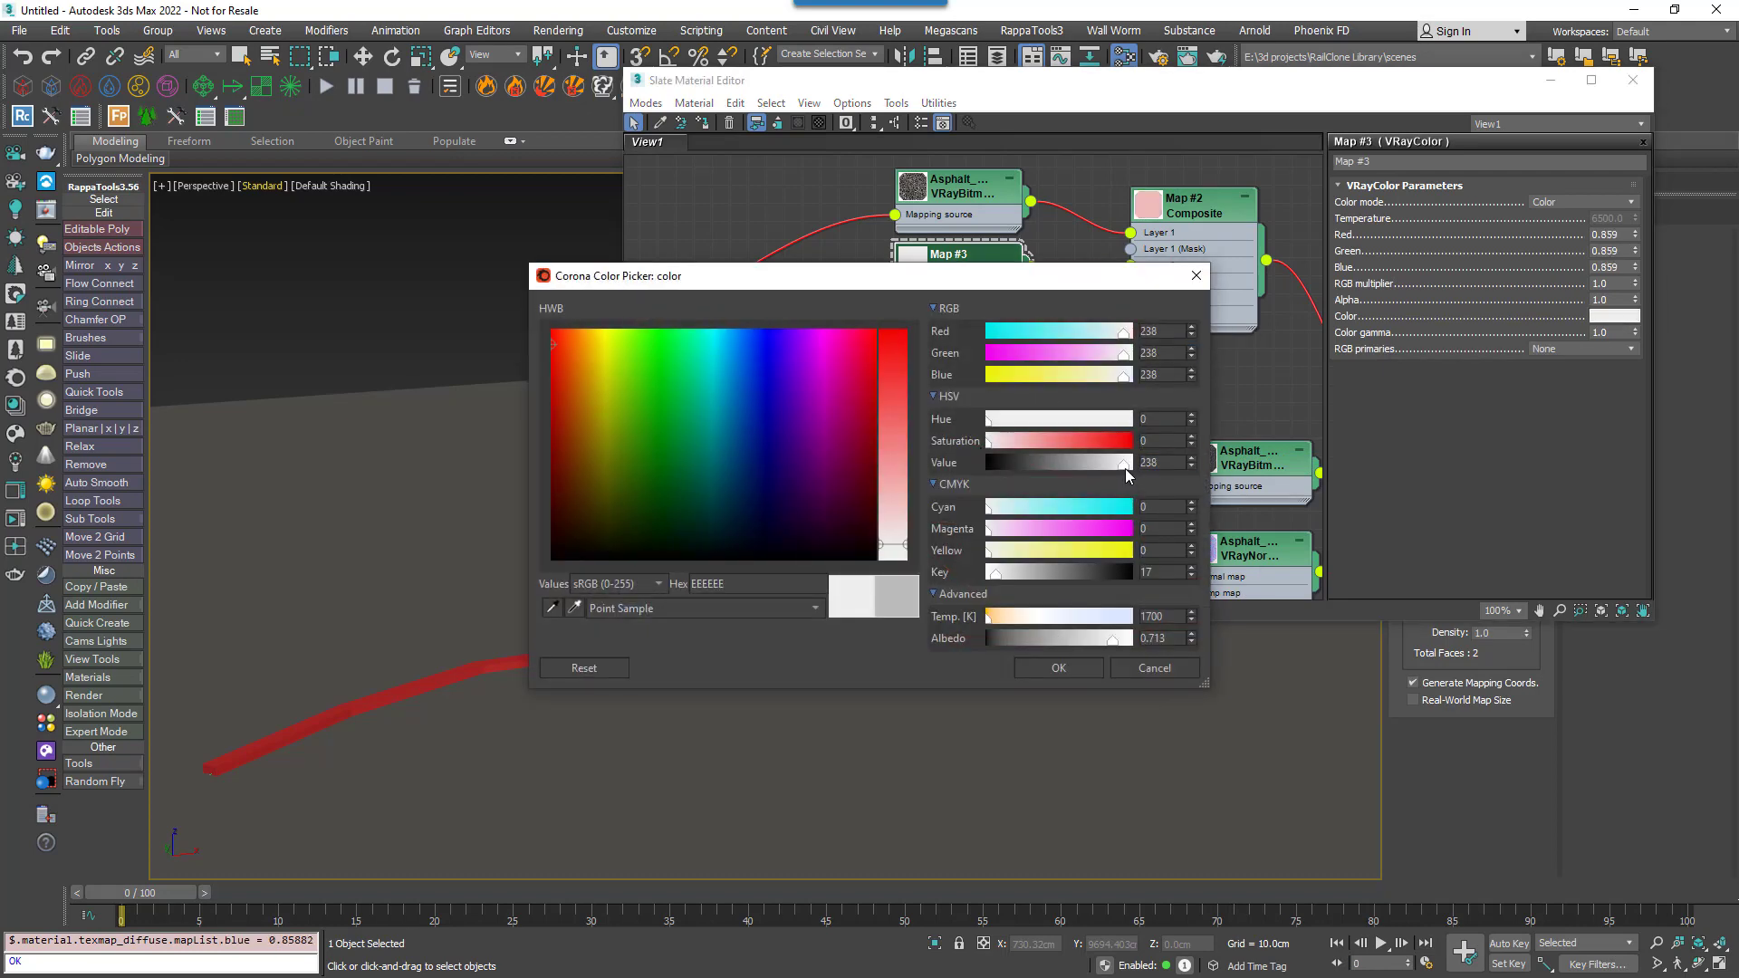
left_click(1069, 667)
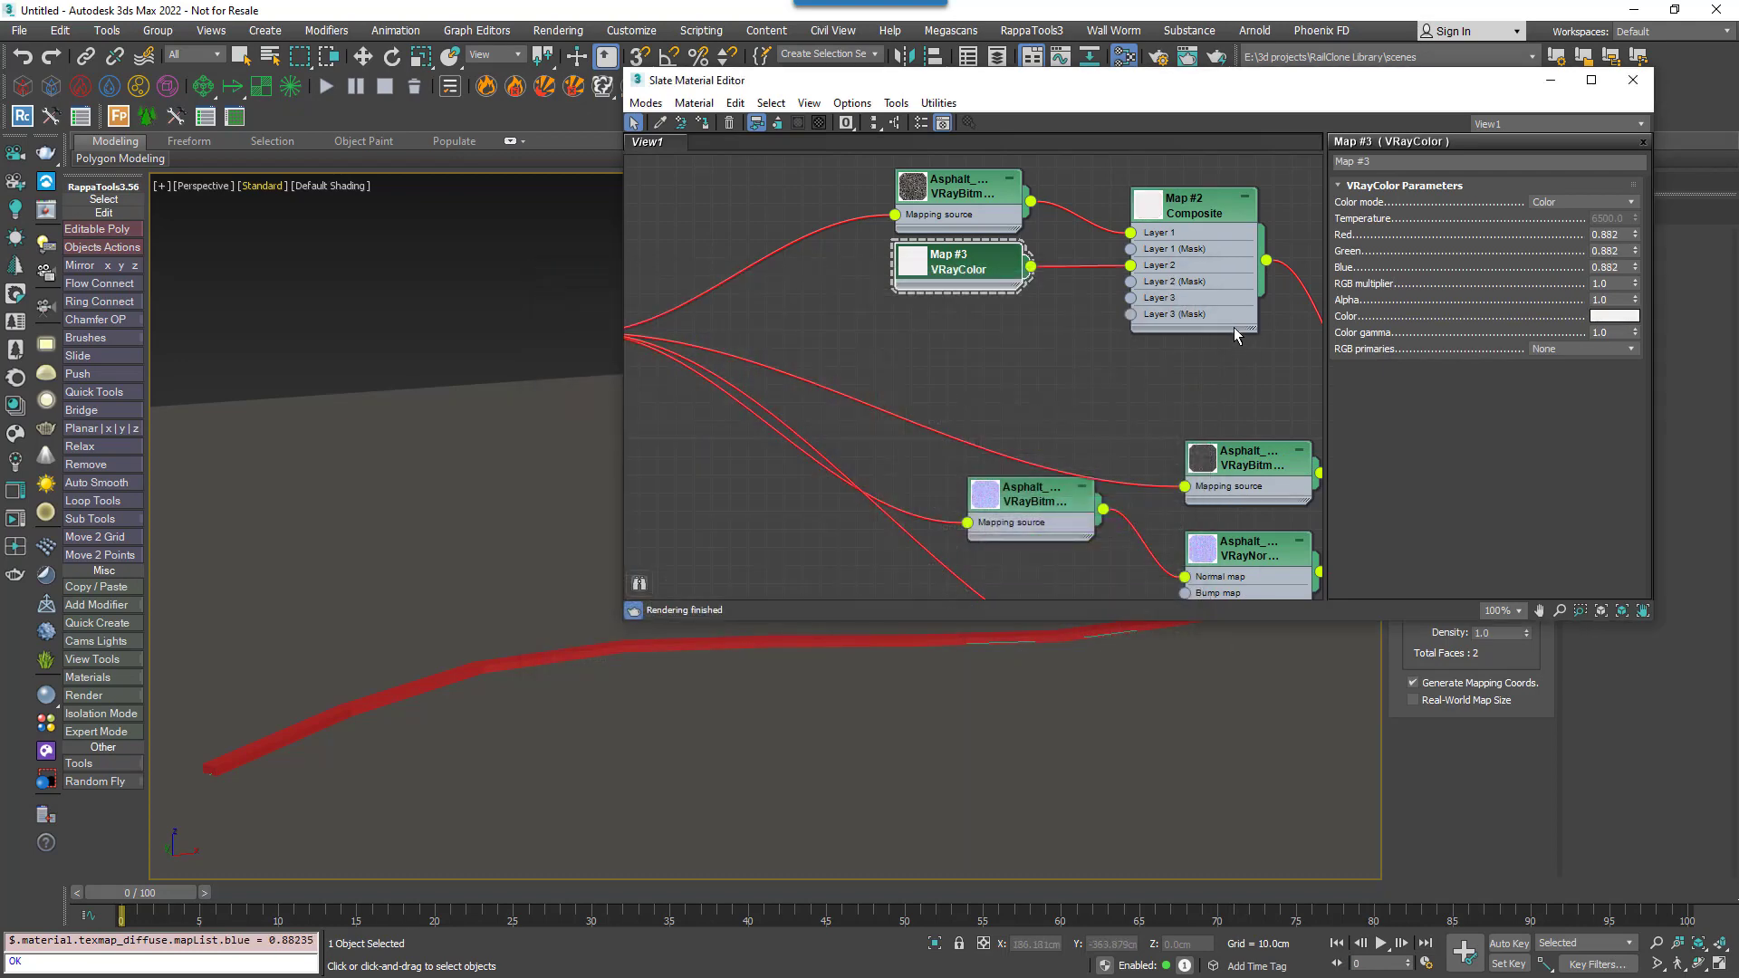
- Create a VRayDistanceTex map wired to the Layer 2 mask of the Composite
left_click_drag(1130, 282, 952, 334)
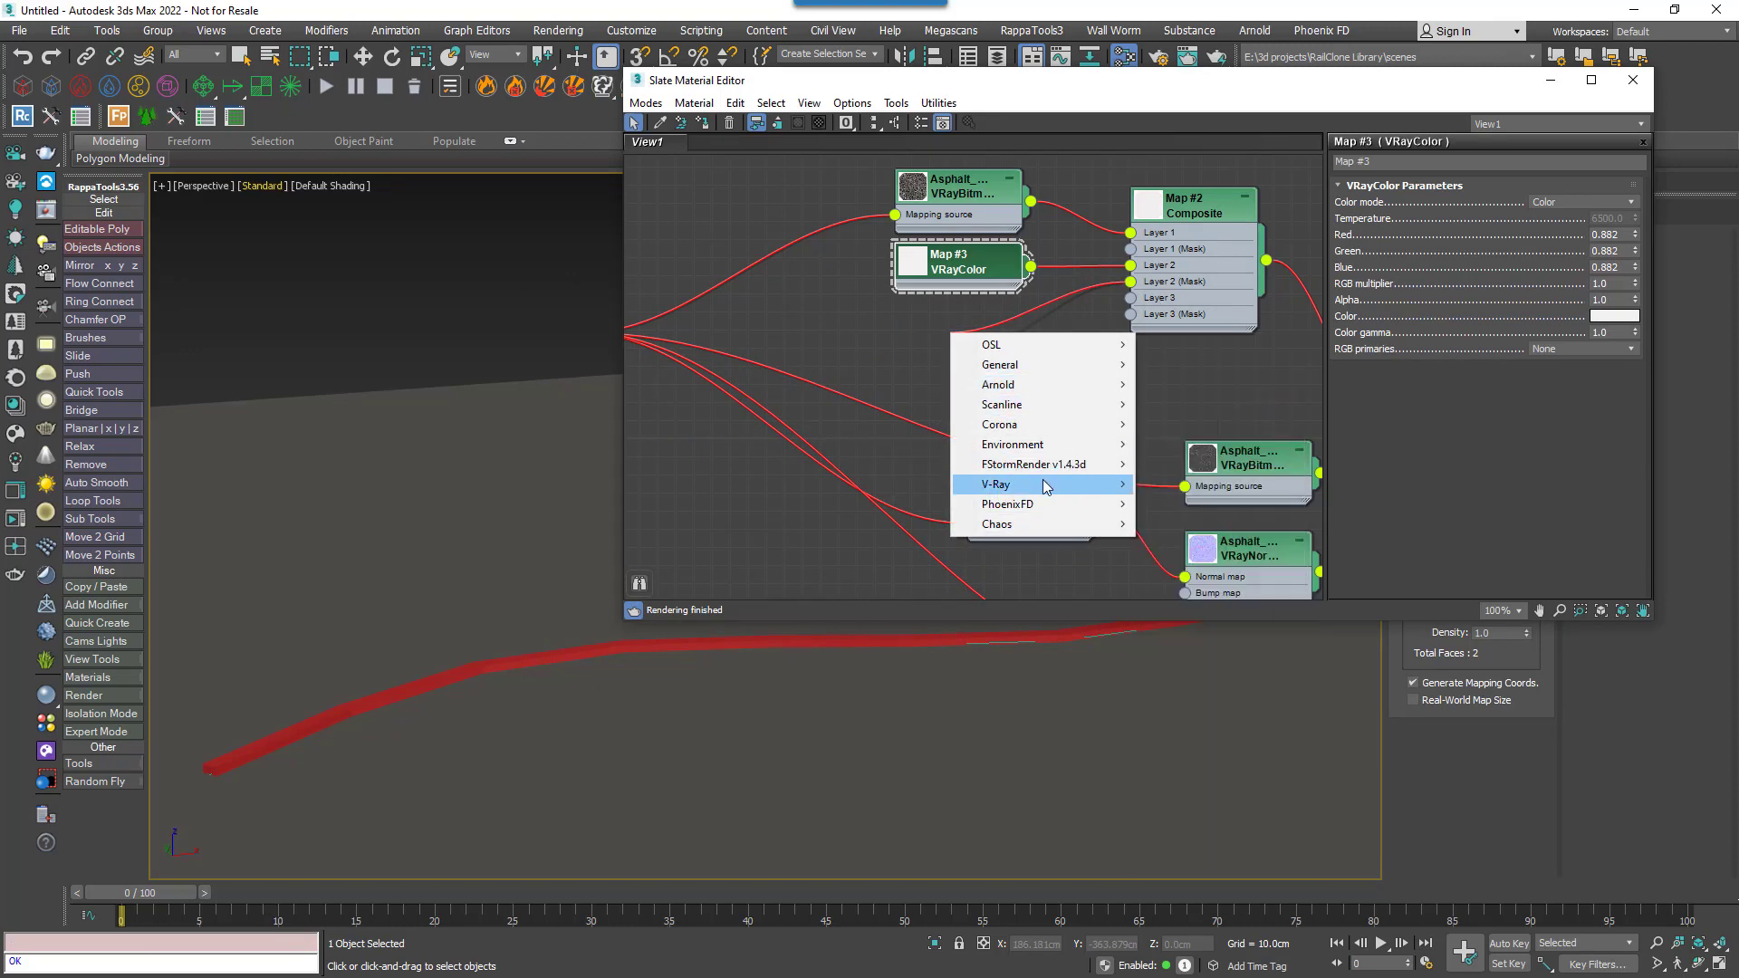
mouse_move(1048, 487)
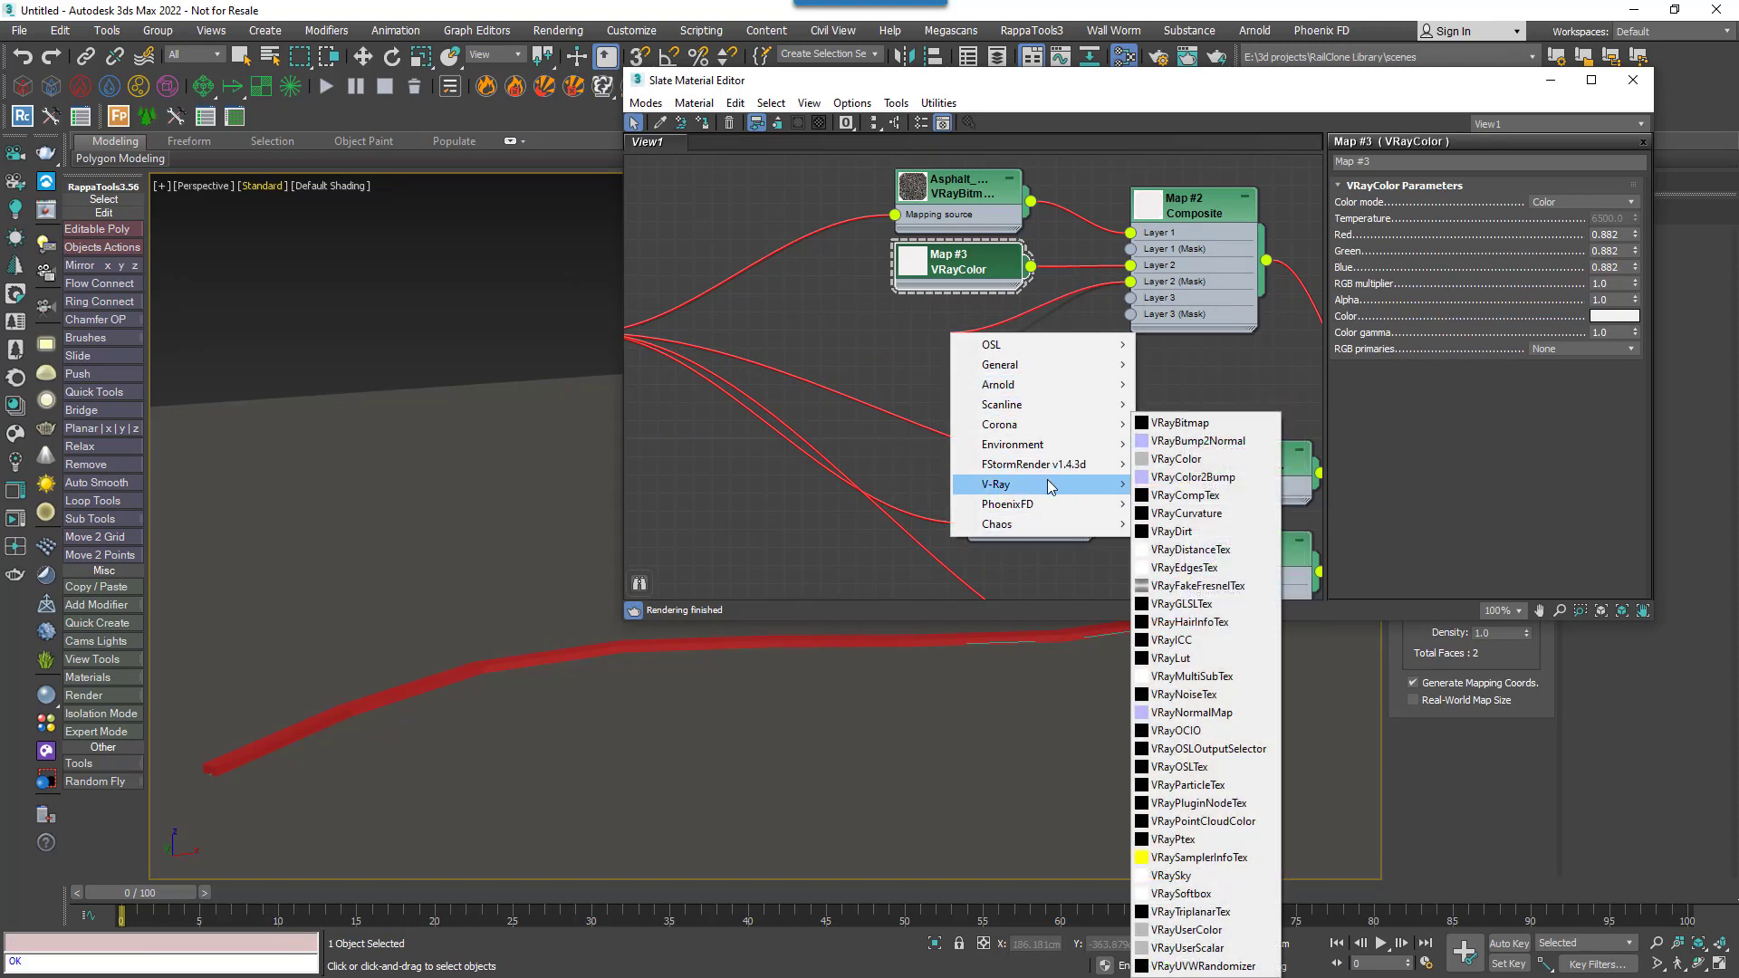
left_click(1190, 549)
left_click_drag(958, 342, 995, 329)
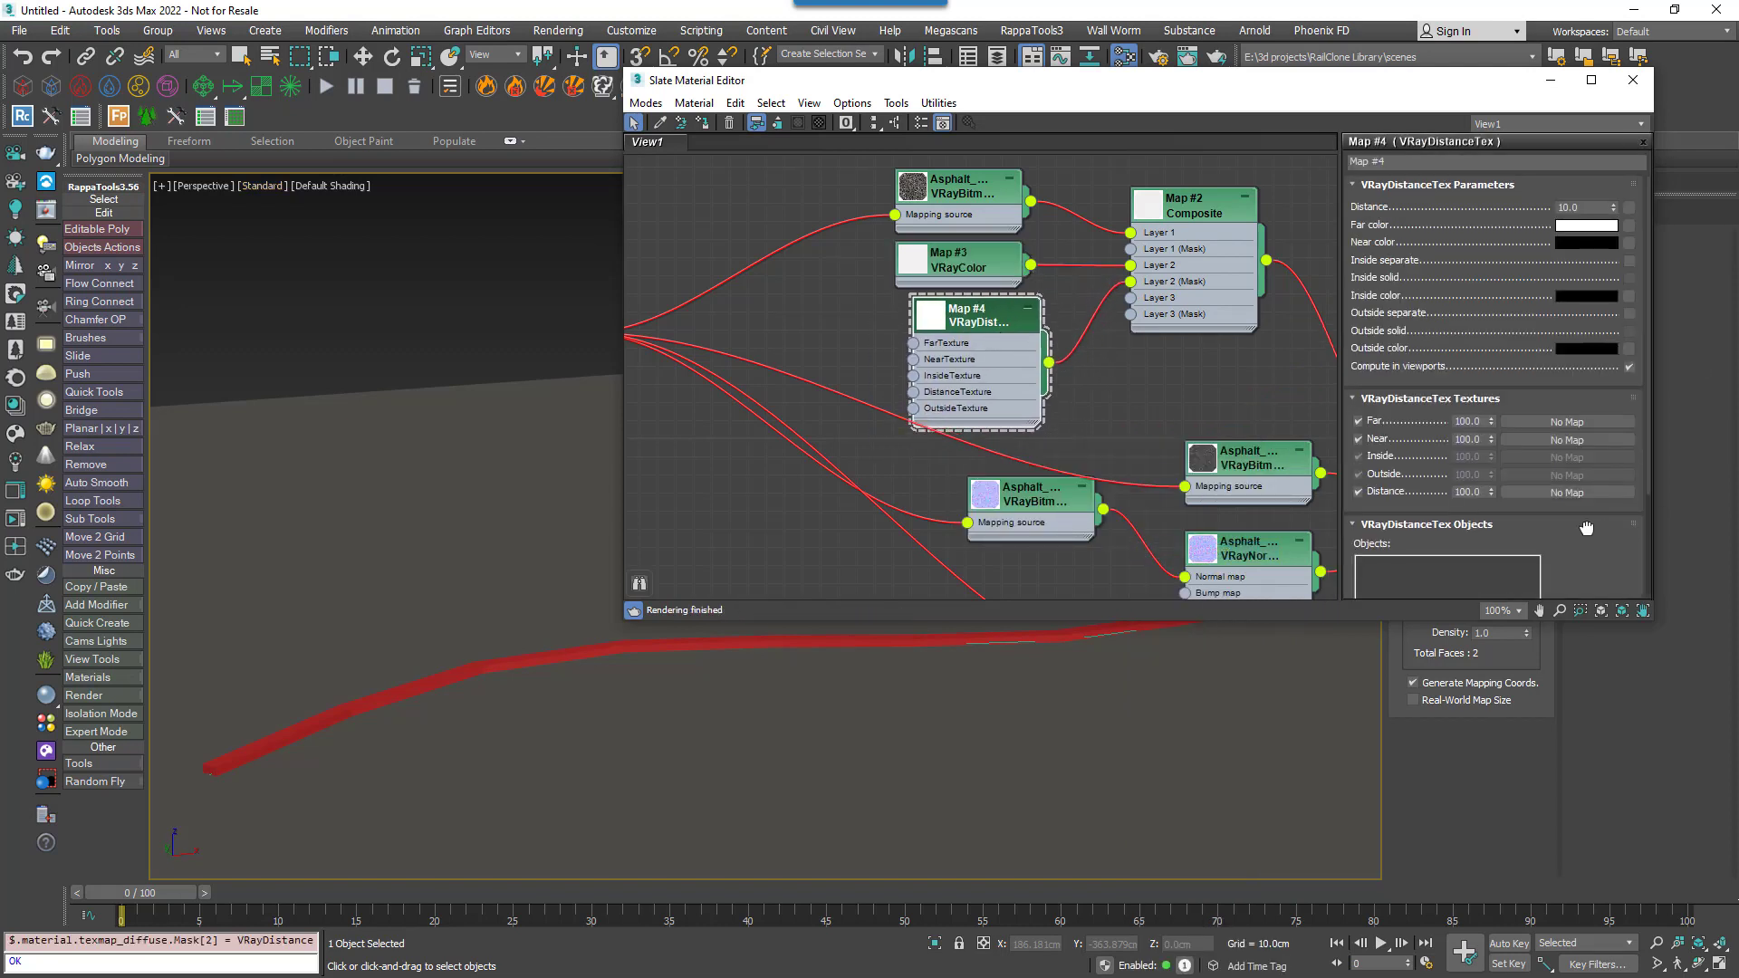
- Add the red RailClone line to the VRayDistanceTex object list and align the node under the VRayColor map
scroll(1490, 442, "down", 4)
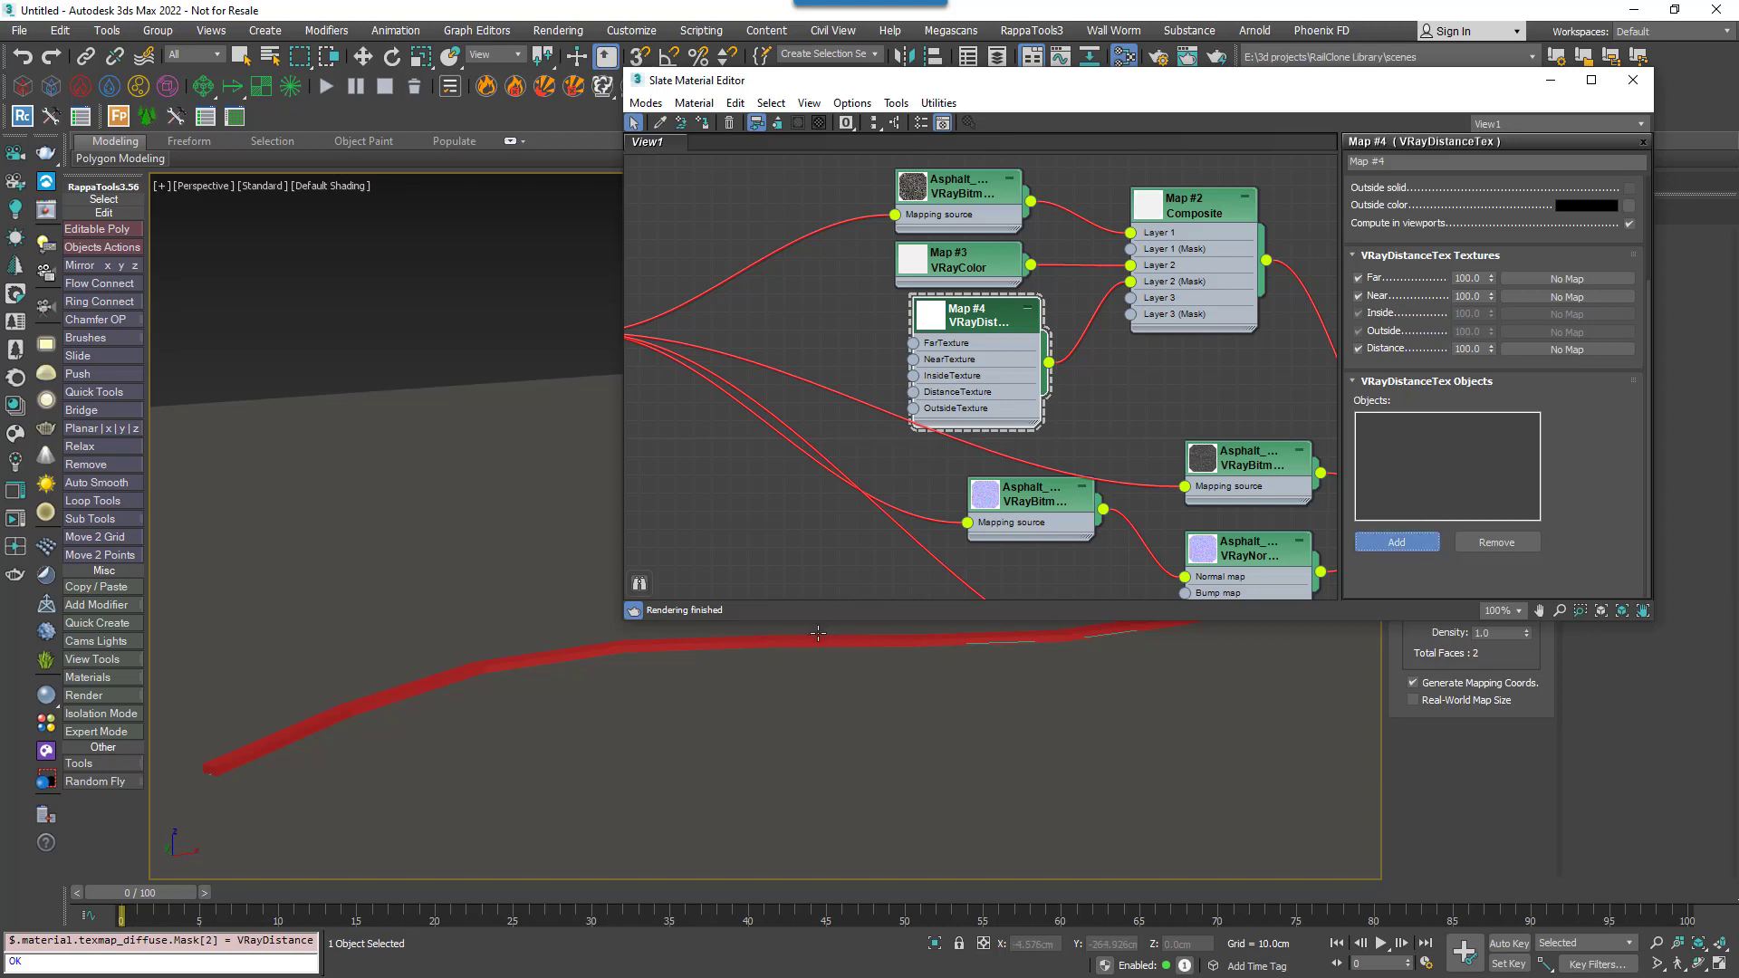
left_click(813, 641)
left_click_drag(1005, 326, 987, 326)
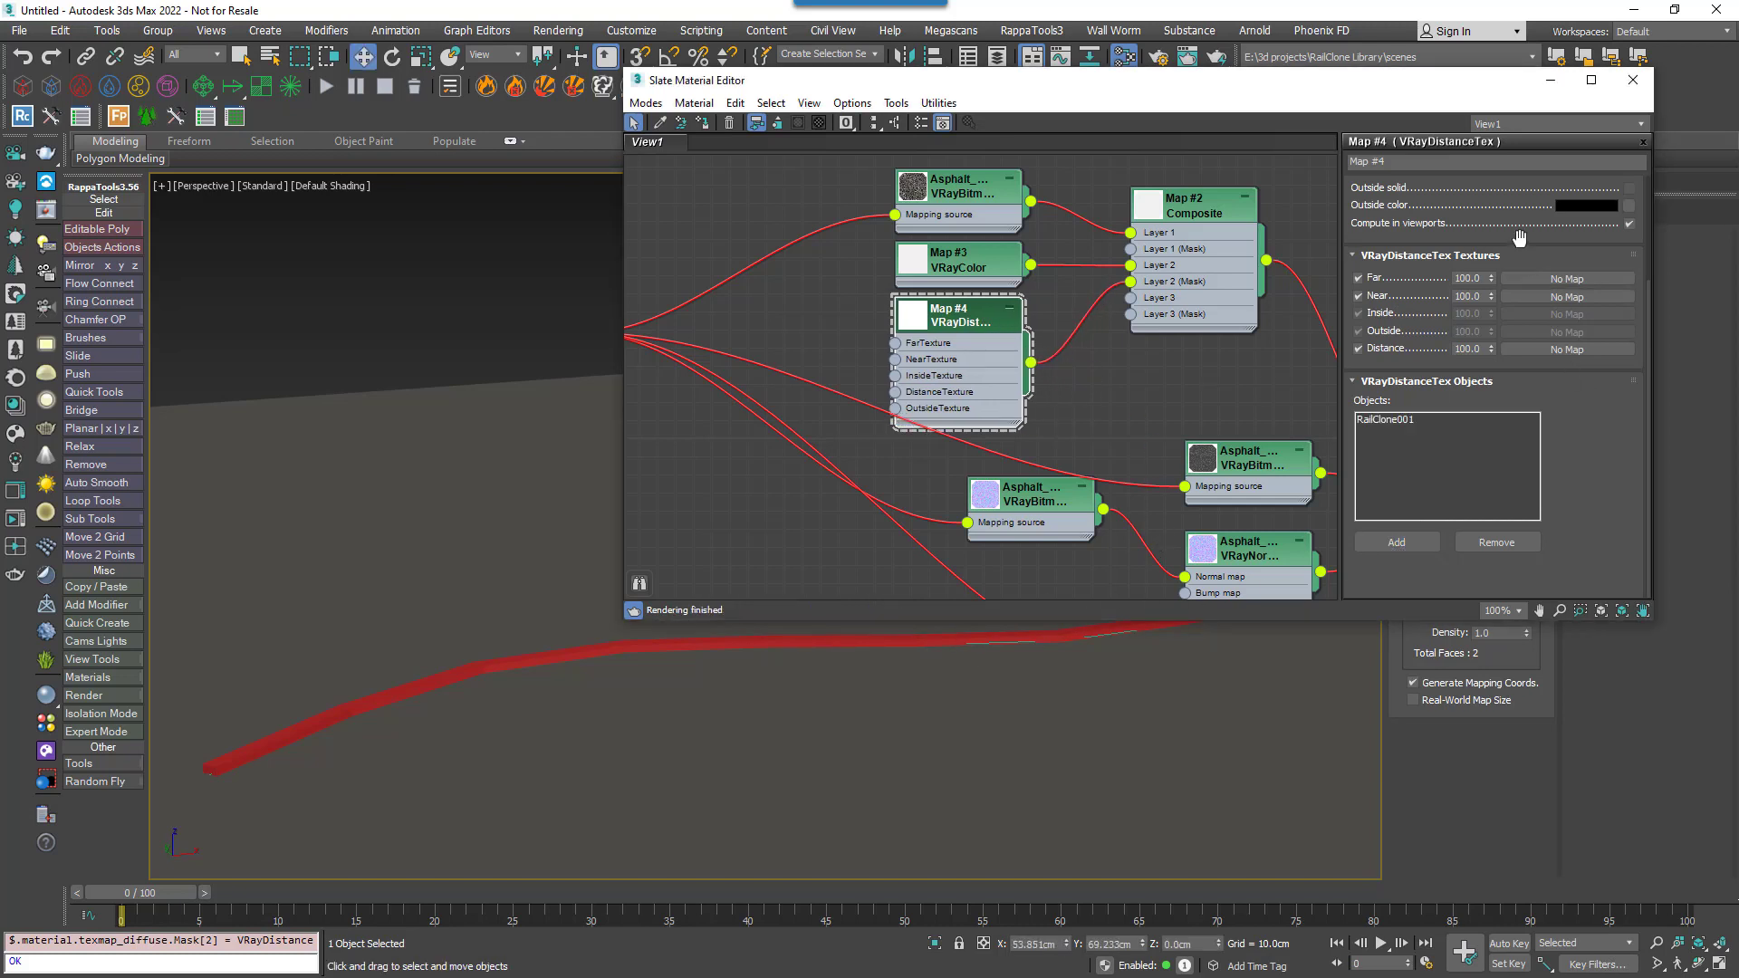
- Swap the VRayDistanceTex near and far colours so that near is white and far is black
left_click_drag(1522, 240, 1530, 528)
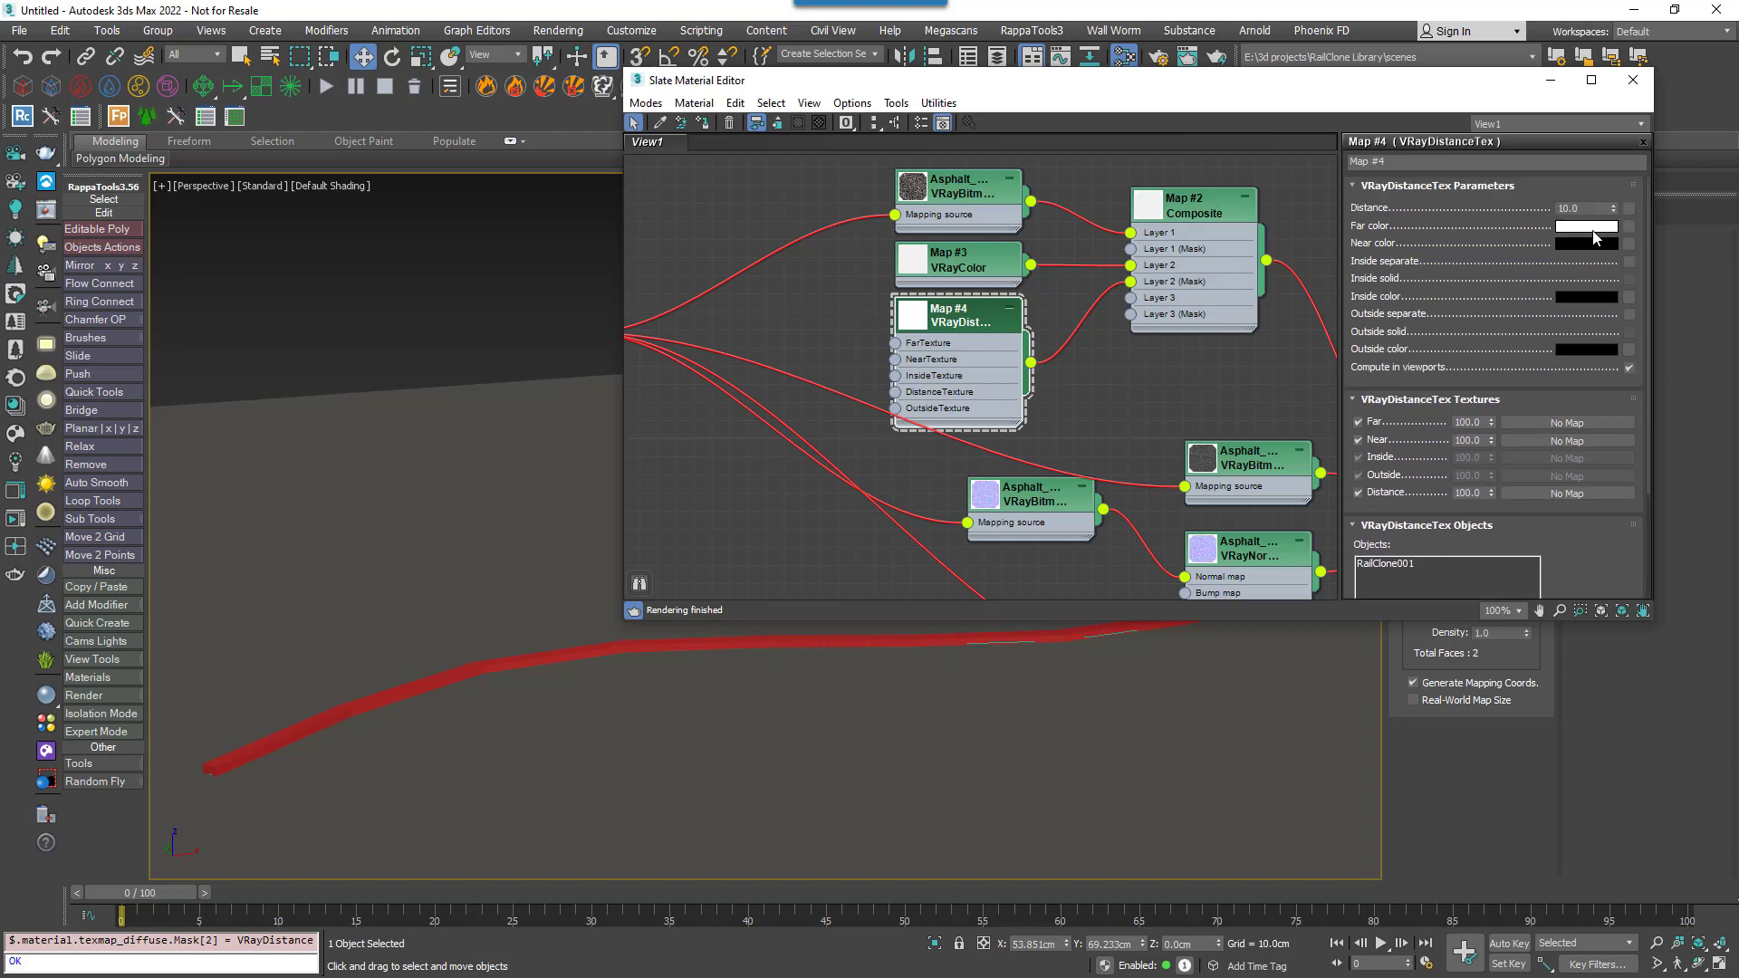
left_click_drag(1591, 245, 1587, 226)
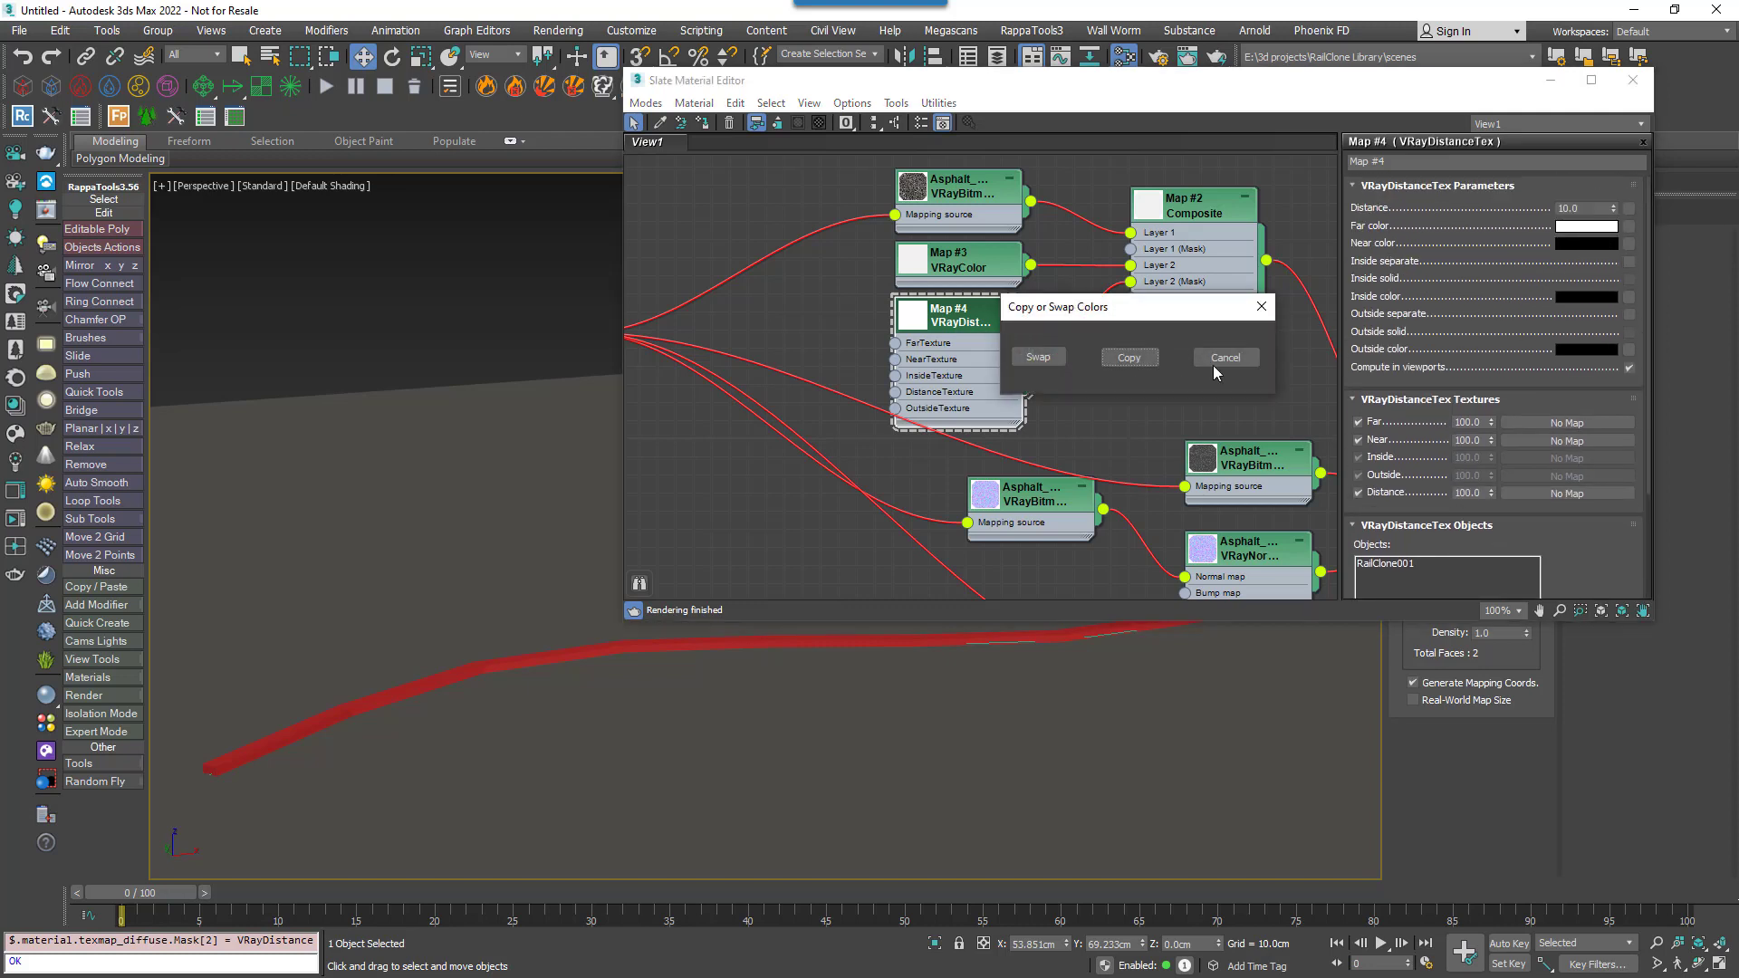
left_click(1039, 358)
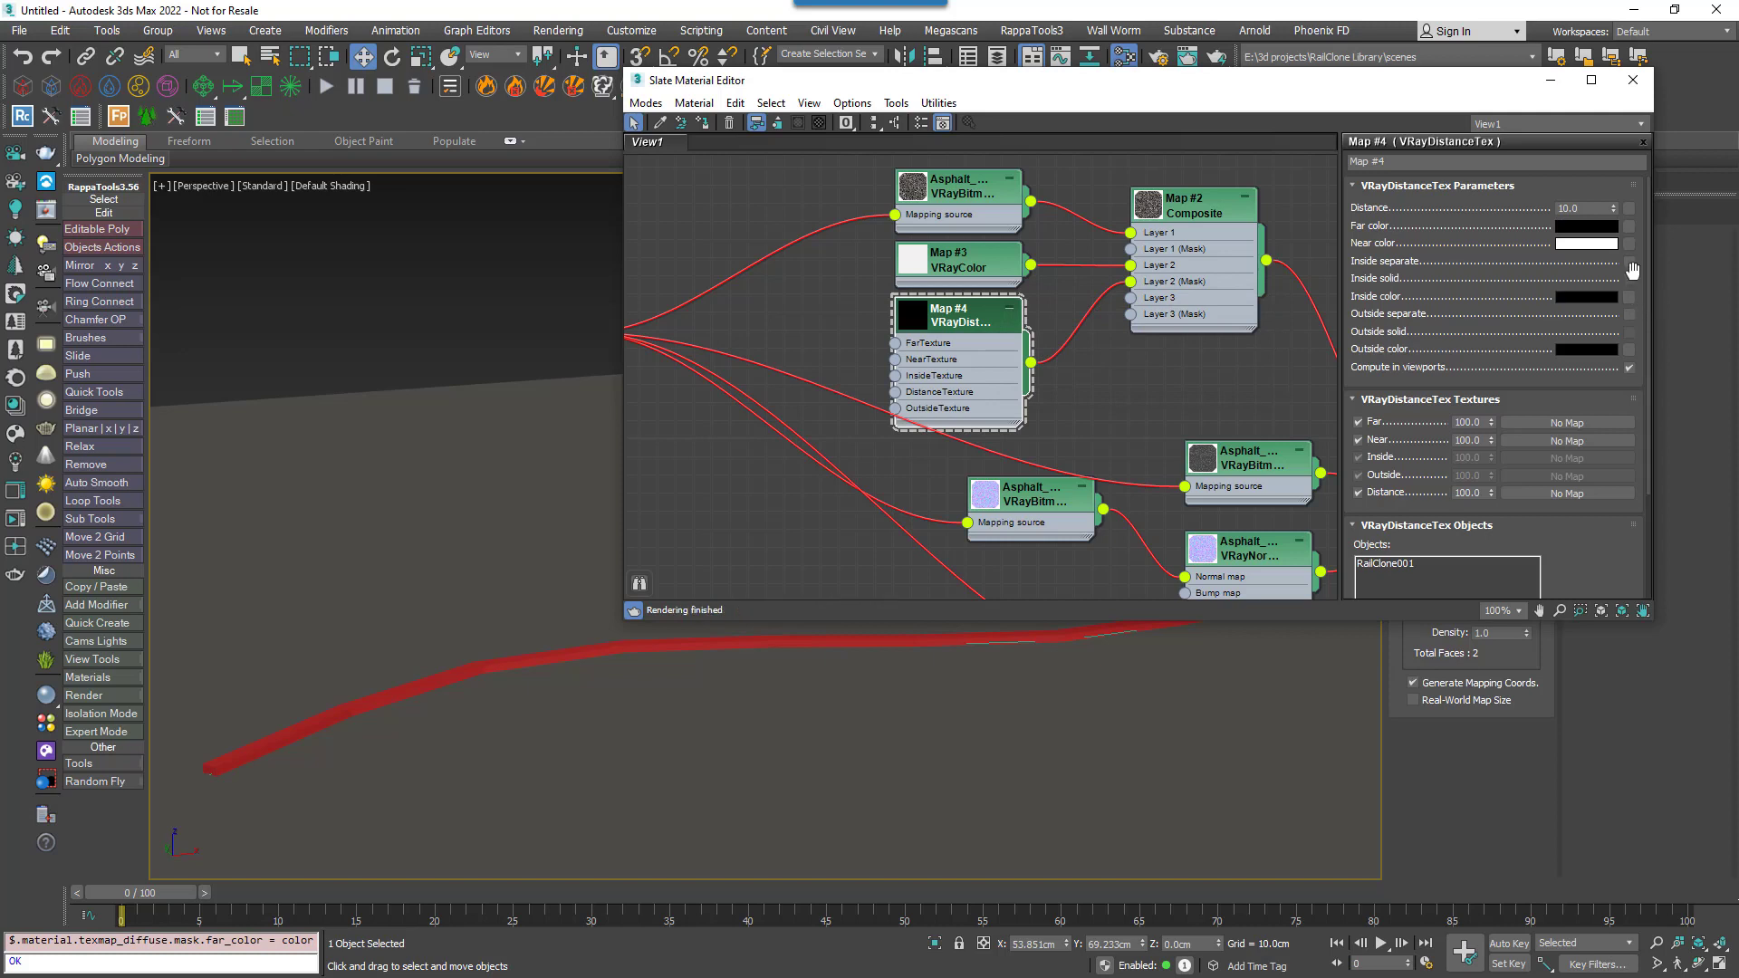
- Enable Inside separate and Inside solid on the VRayDistanceTex, and copy the white near colour to Inside color
left_click(1630, 260)
left_click(1630, 278)
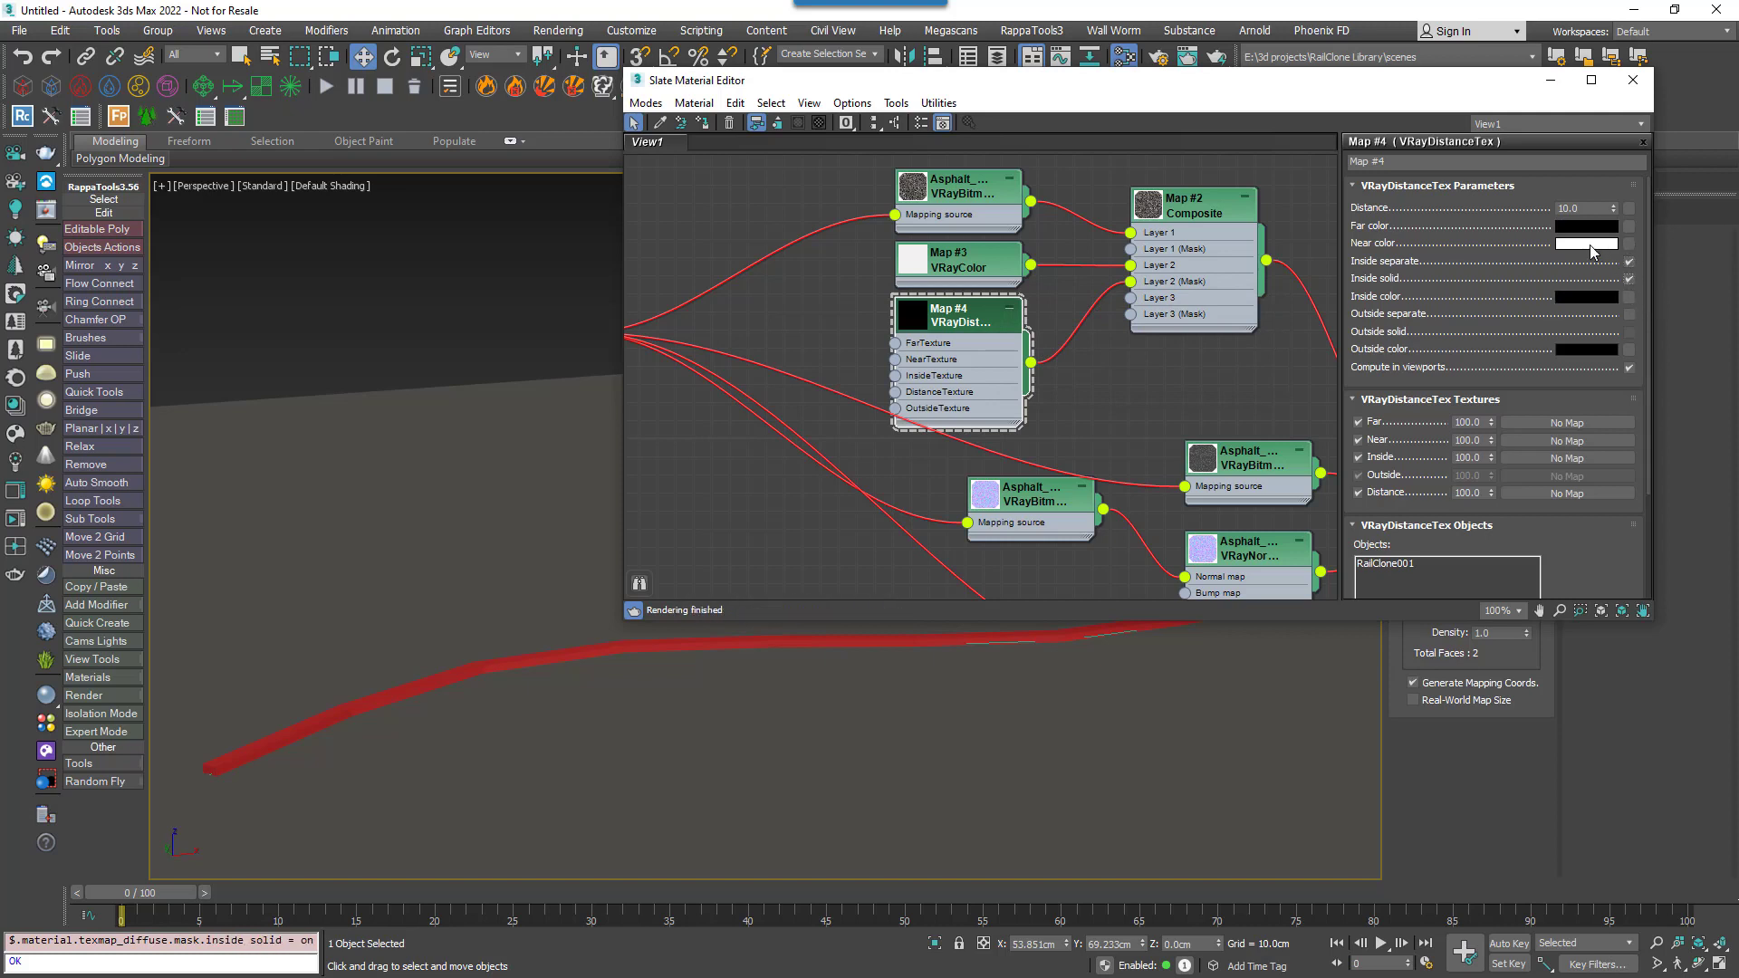
left_click_drag(1587, 301, 1587, 298)
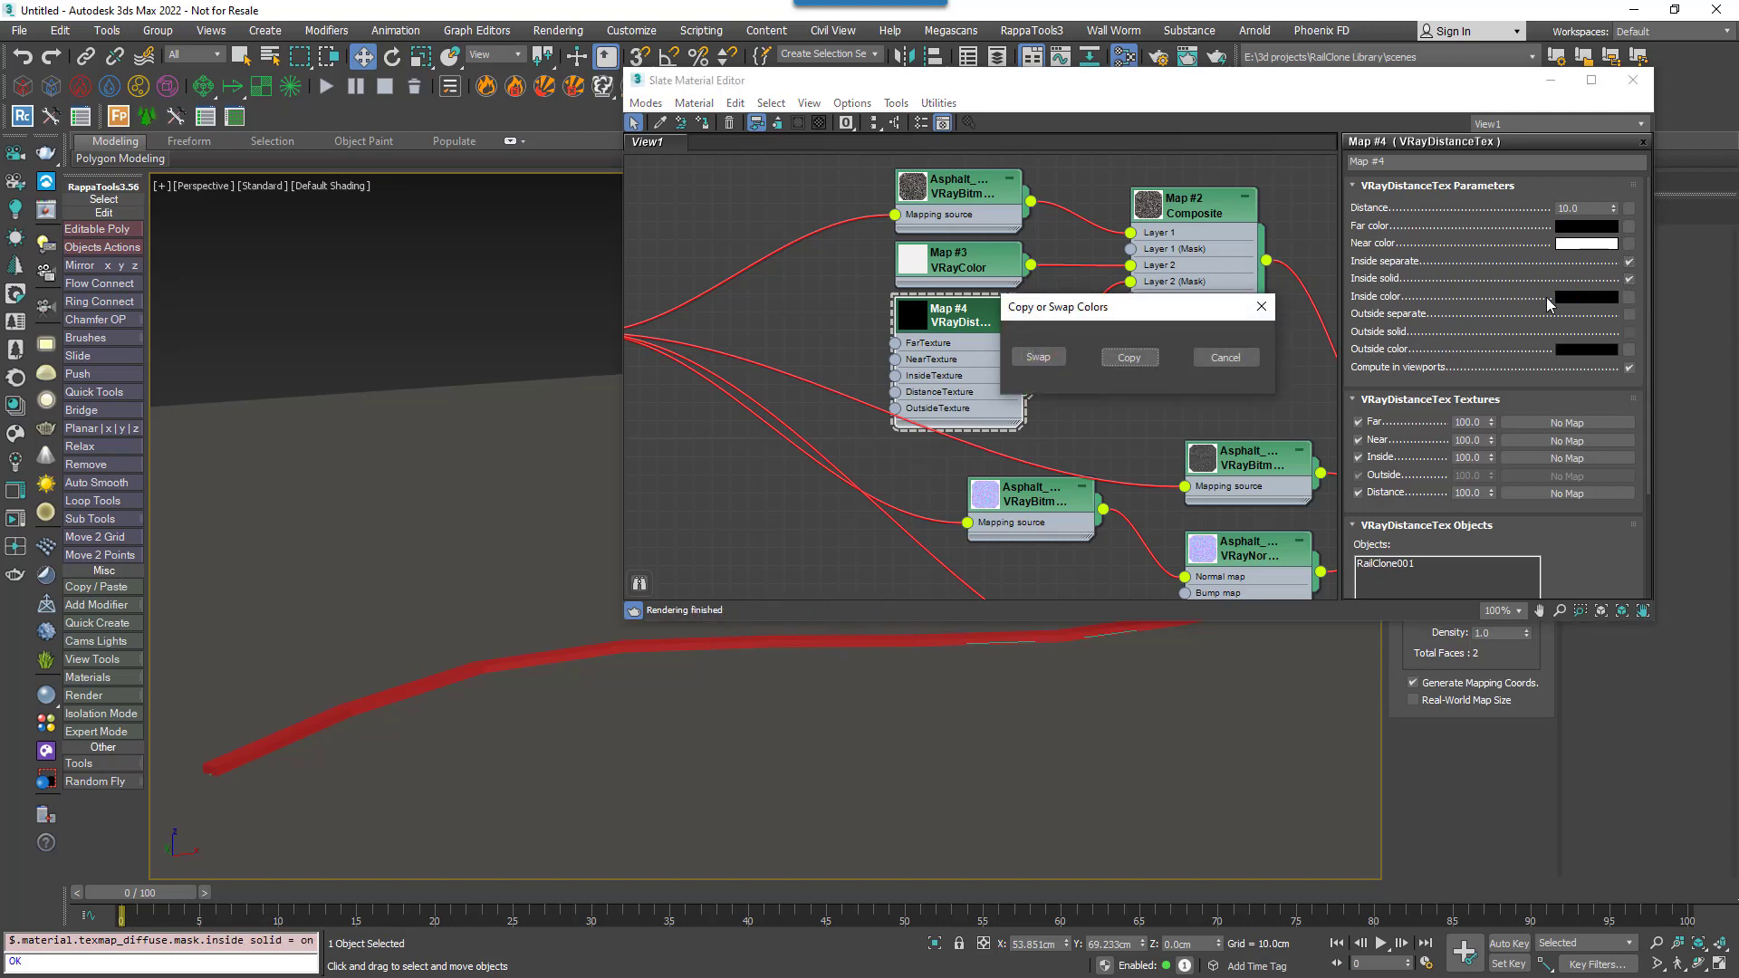
left_click(1132, 358)
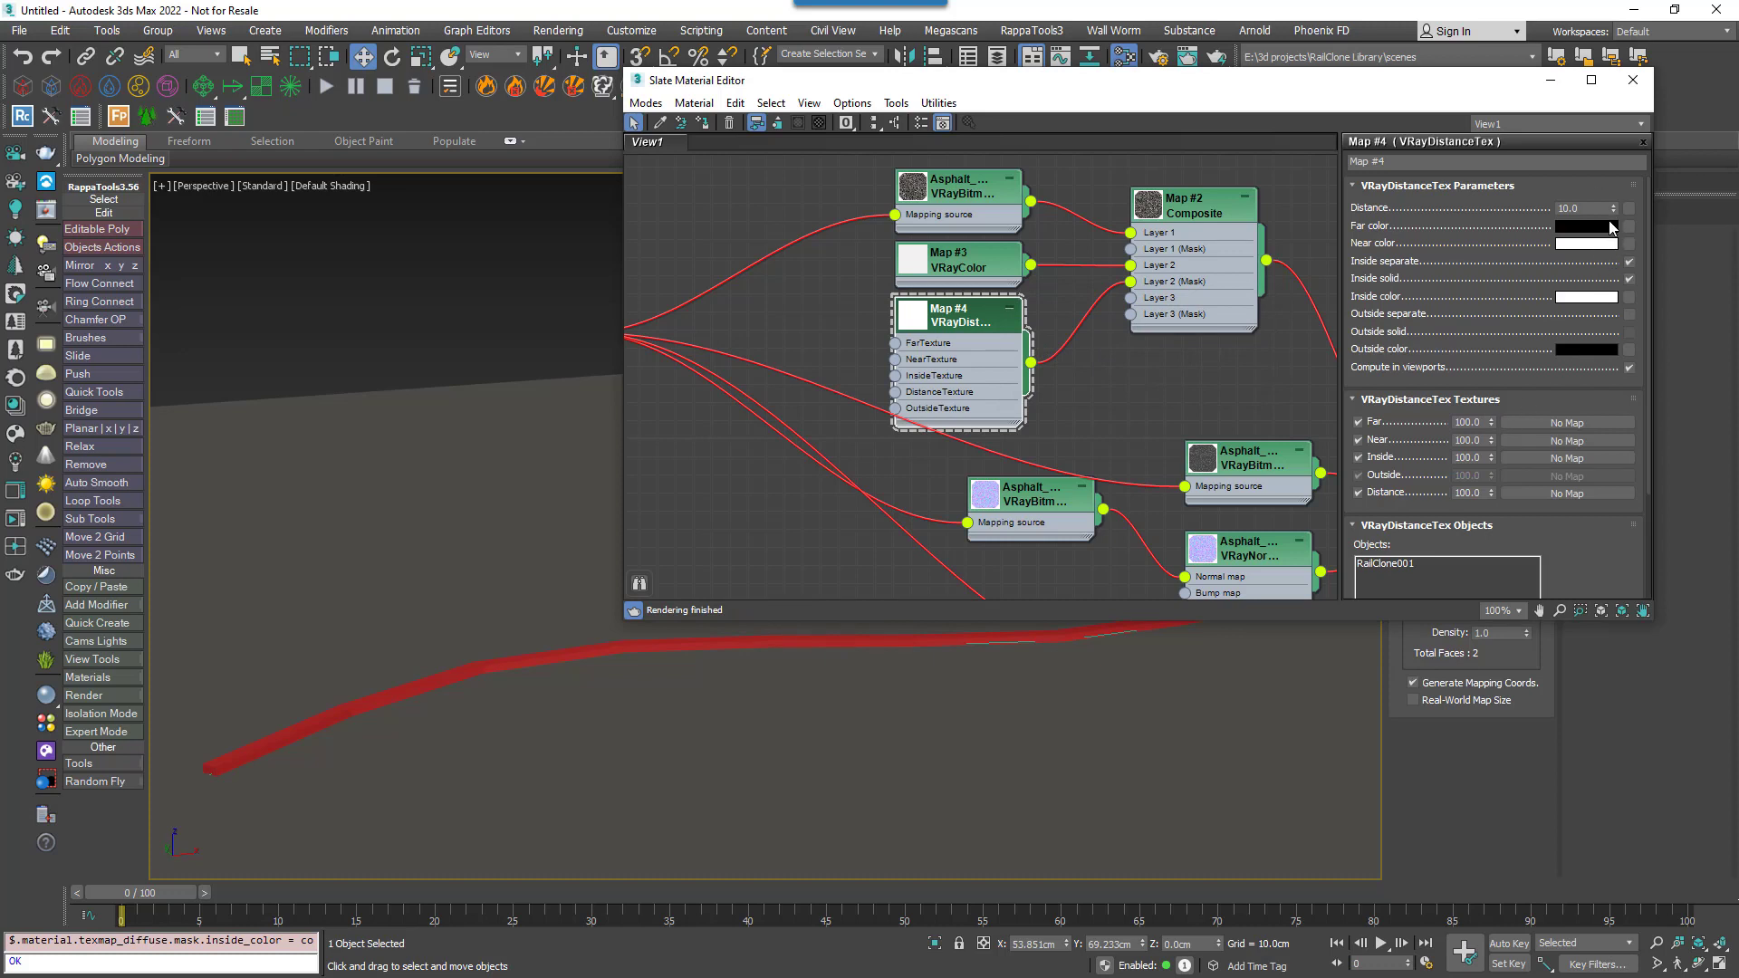
- Set the VRayDistanceTex distance to 3.0 and test-render a closer view of the line on the asphalt
left_click_drag(1597, 210, 1520, 211)
key("Return")
scroll(908, 661, "up", 4)
middle_click_drag(846, 684, 796, 728)
left_click(45, 218)
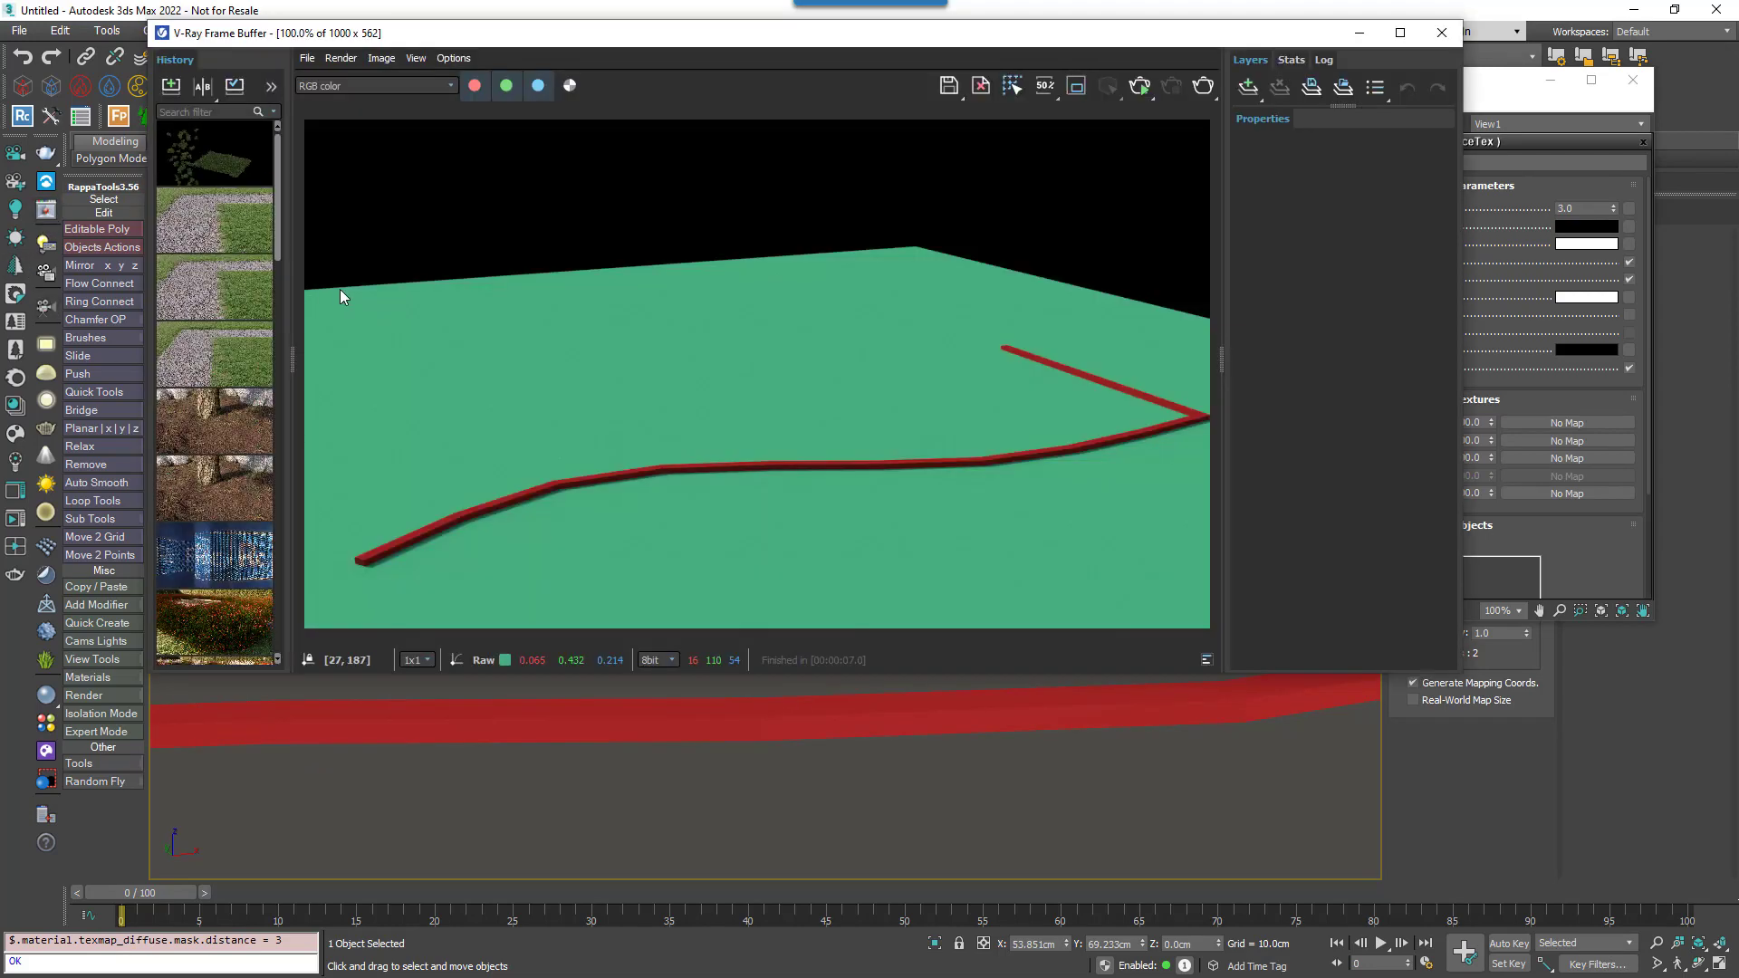
left_click(1174, 96)
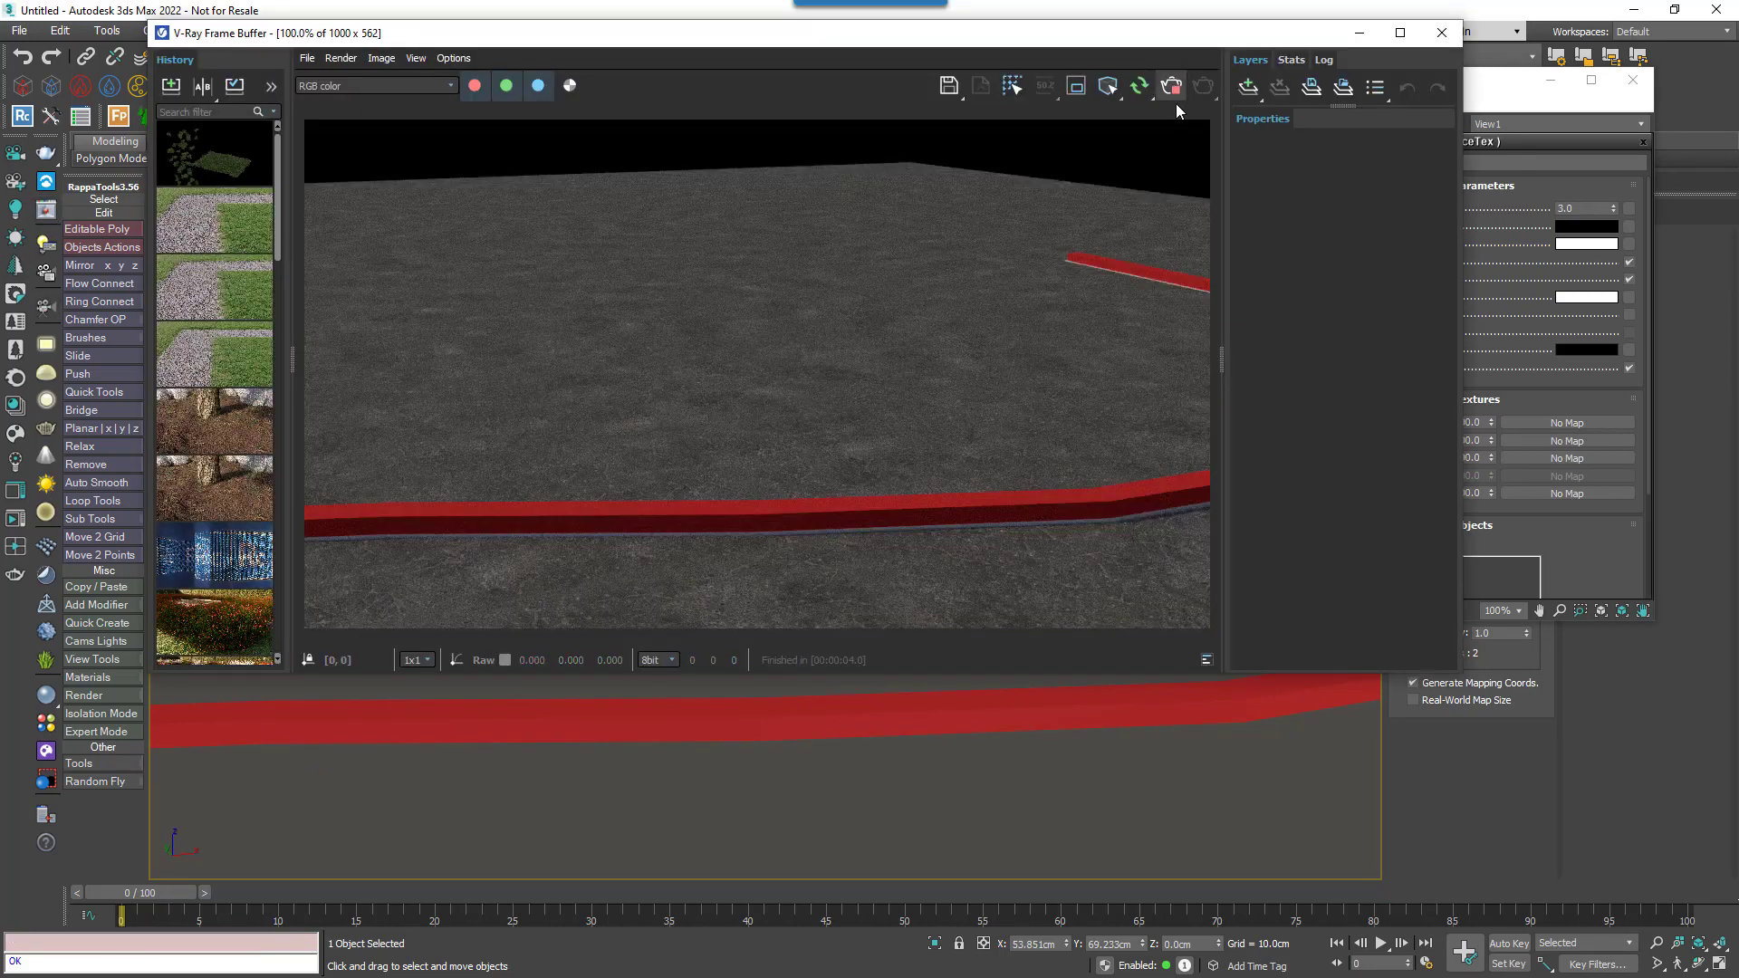
left_click(1442, 33)
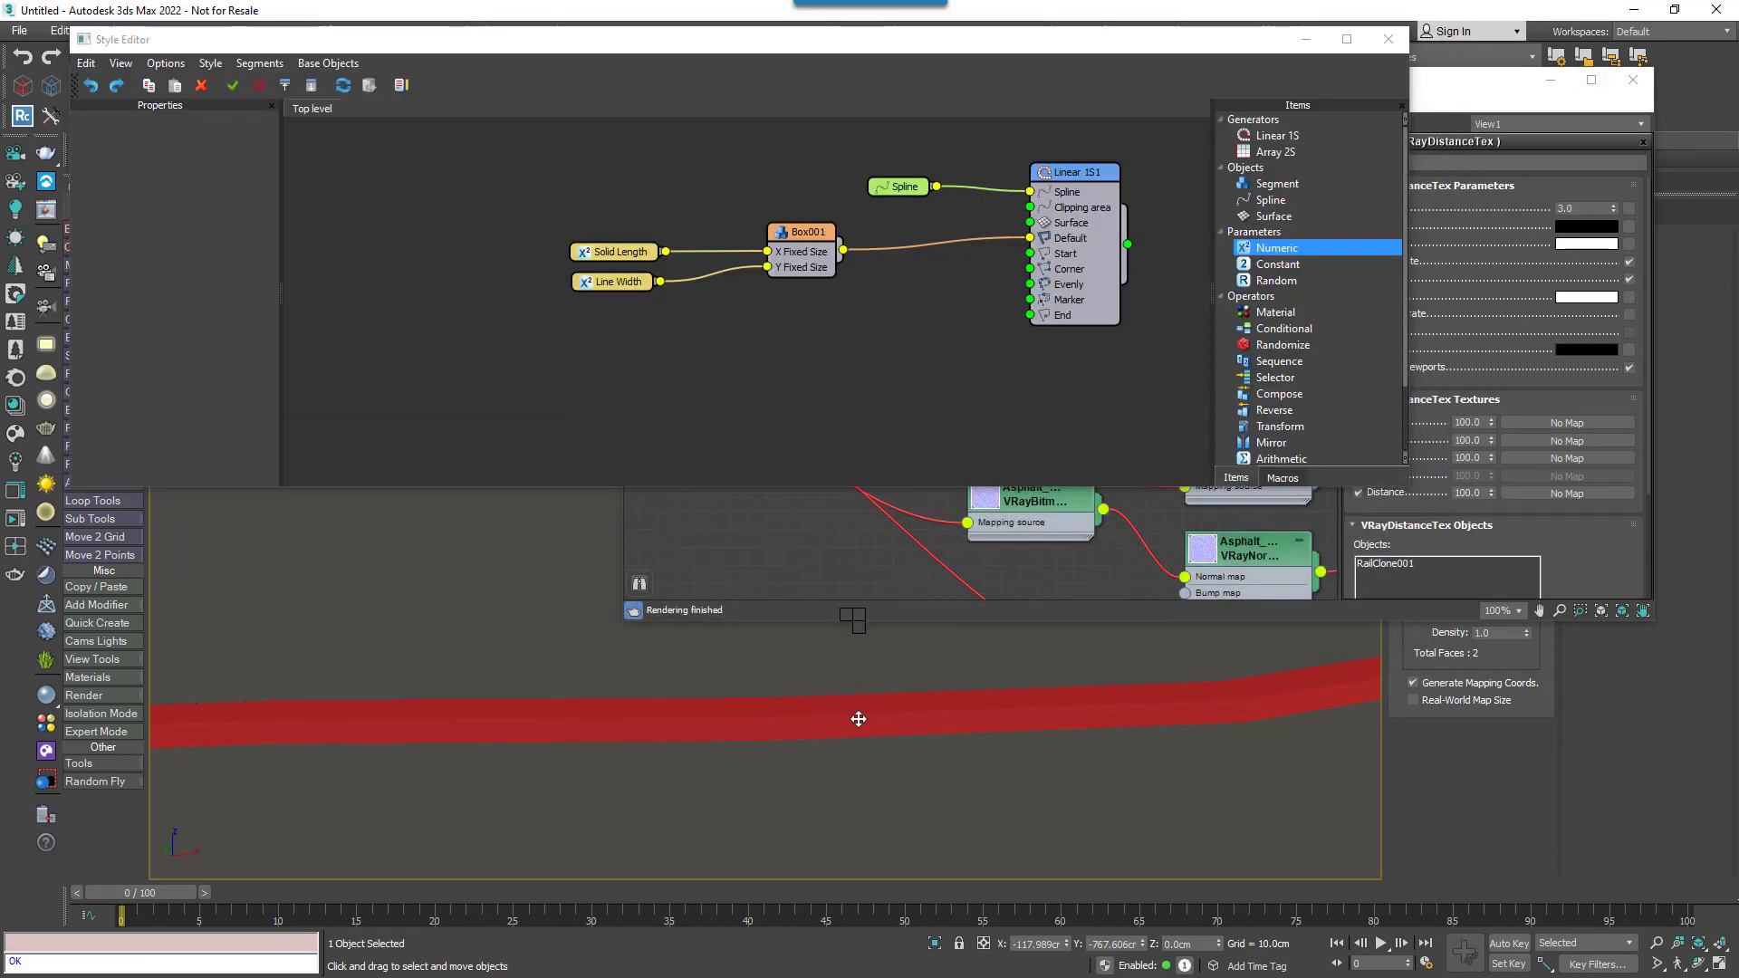
- Turn off Renderable in the RailClone line's object properties
right_click(858, 621)
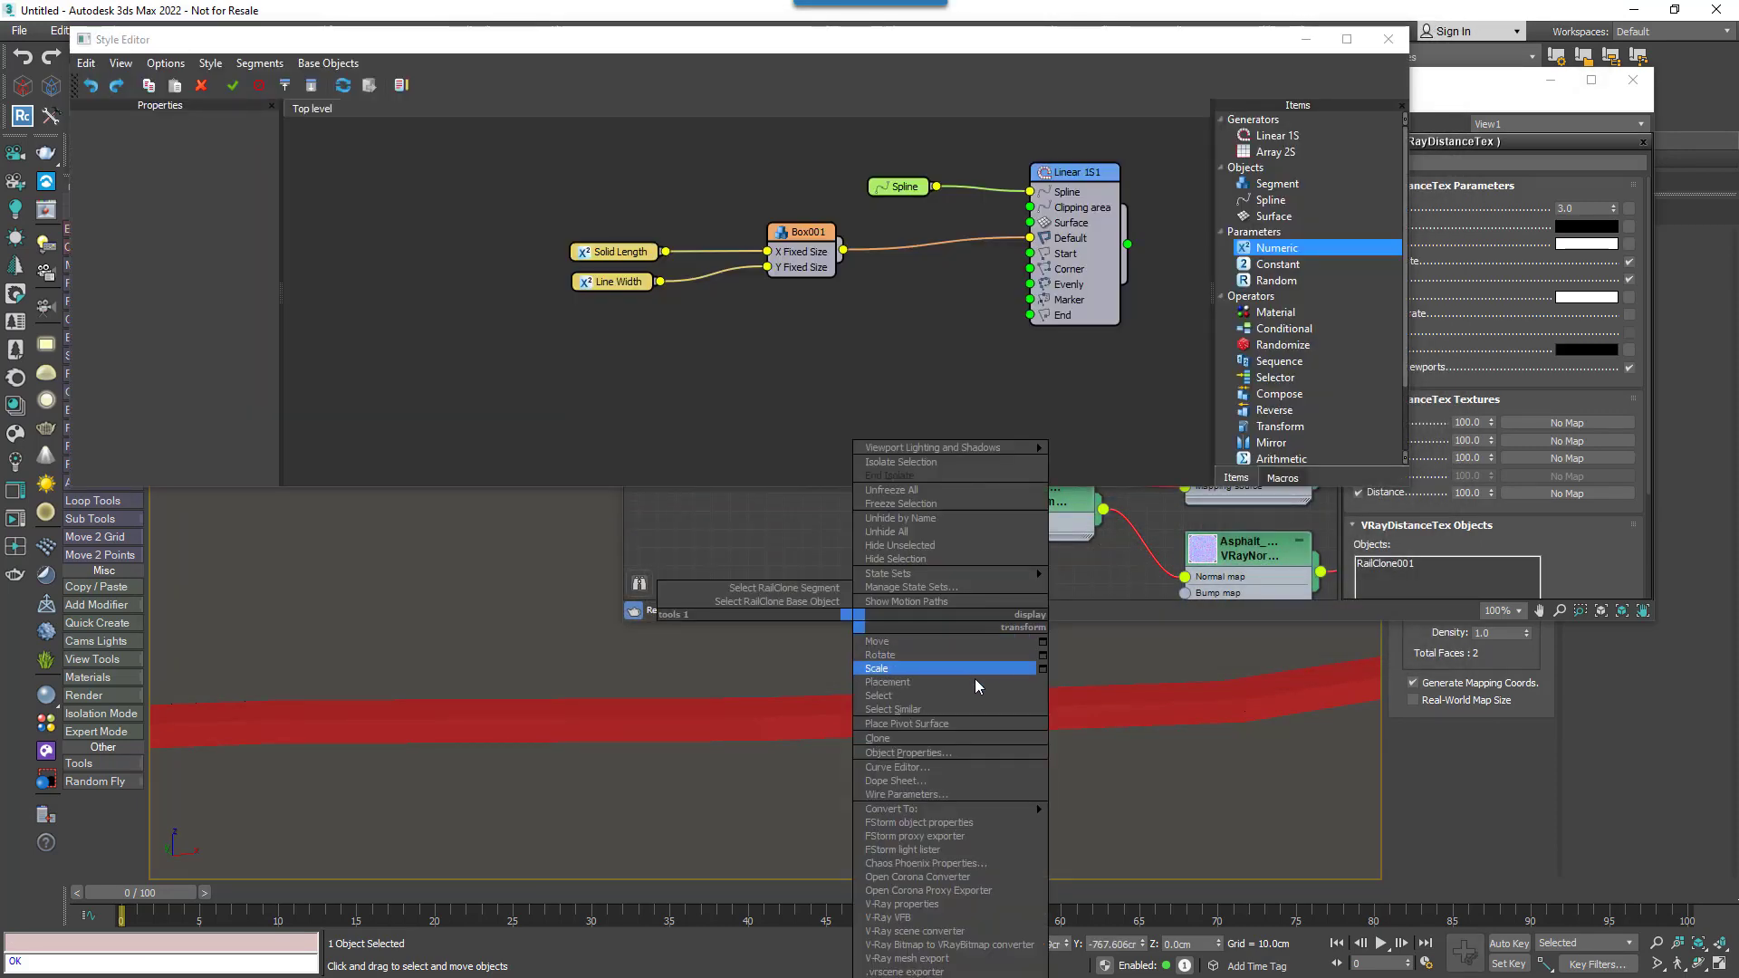
left_click(962, 754)
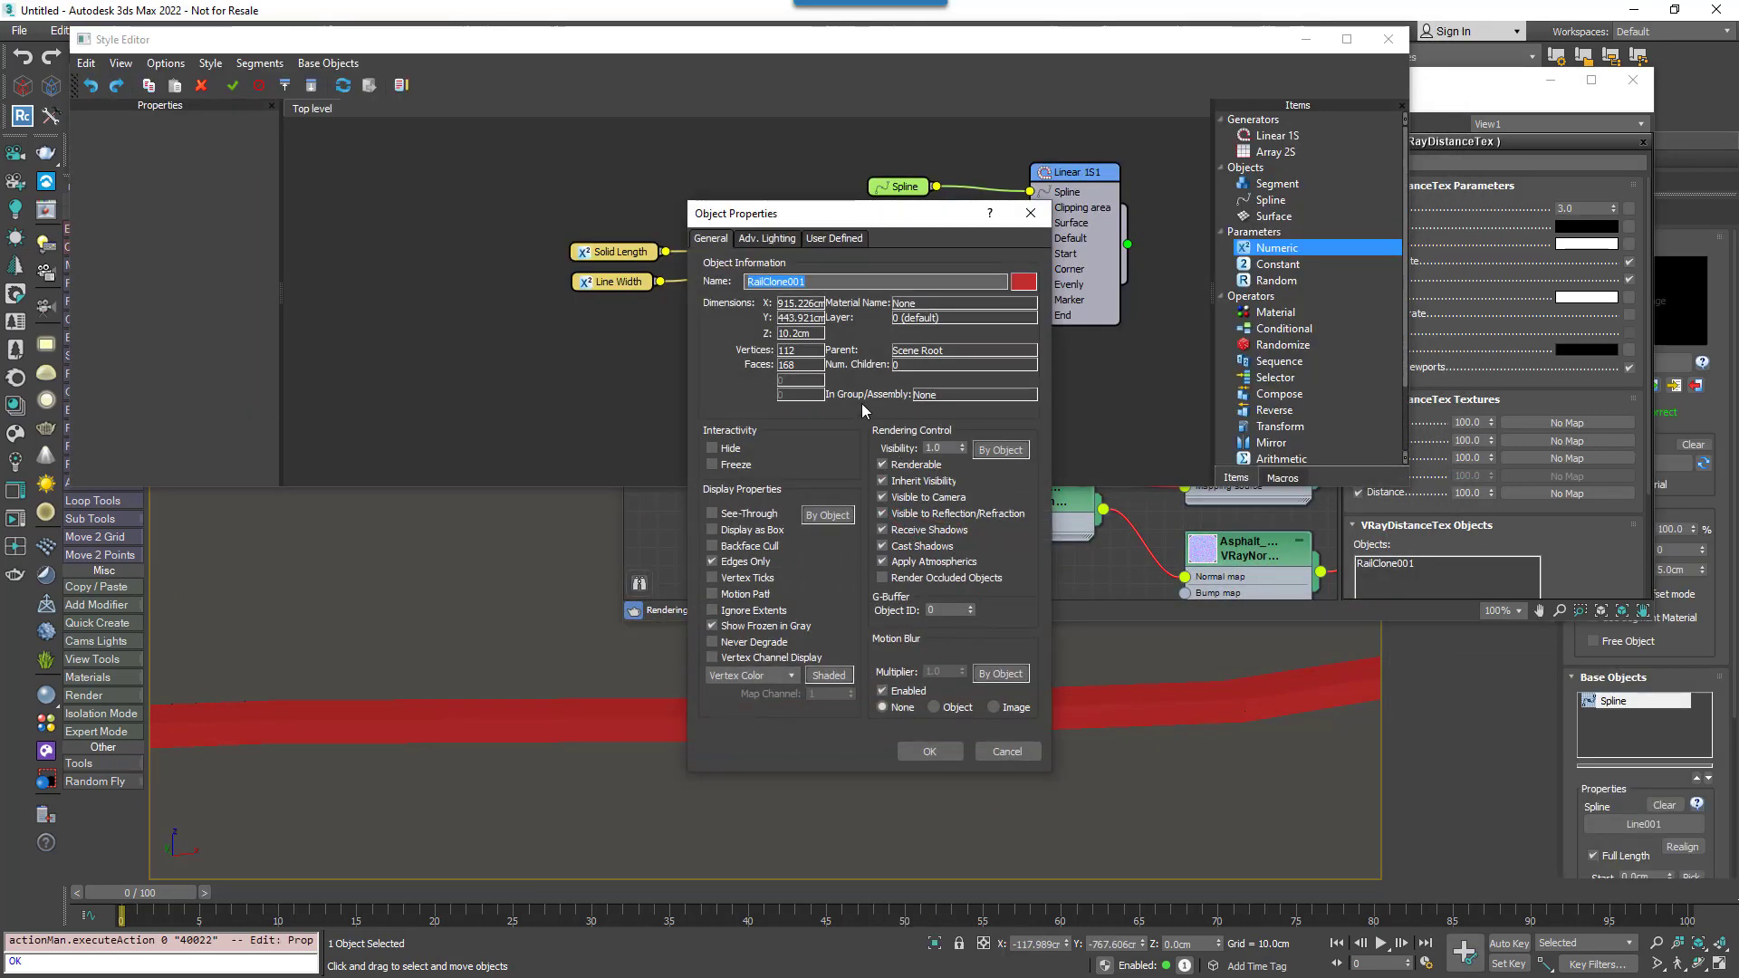
left_click(883, 464)
left_click(929, 751)
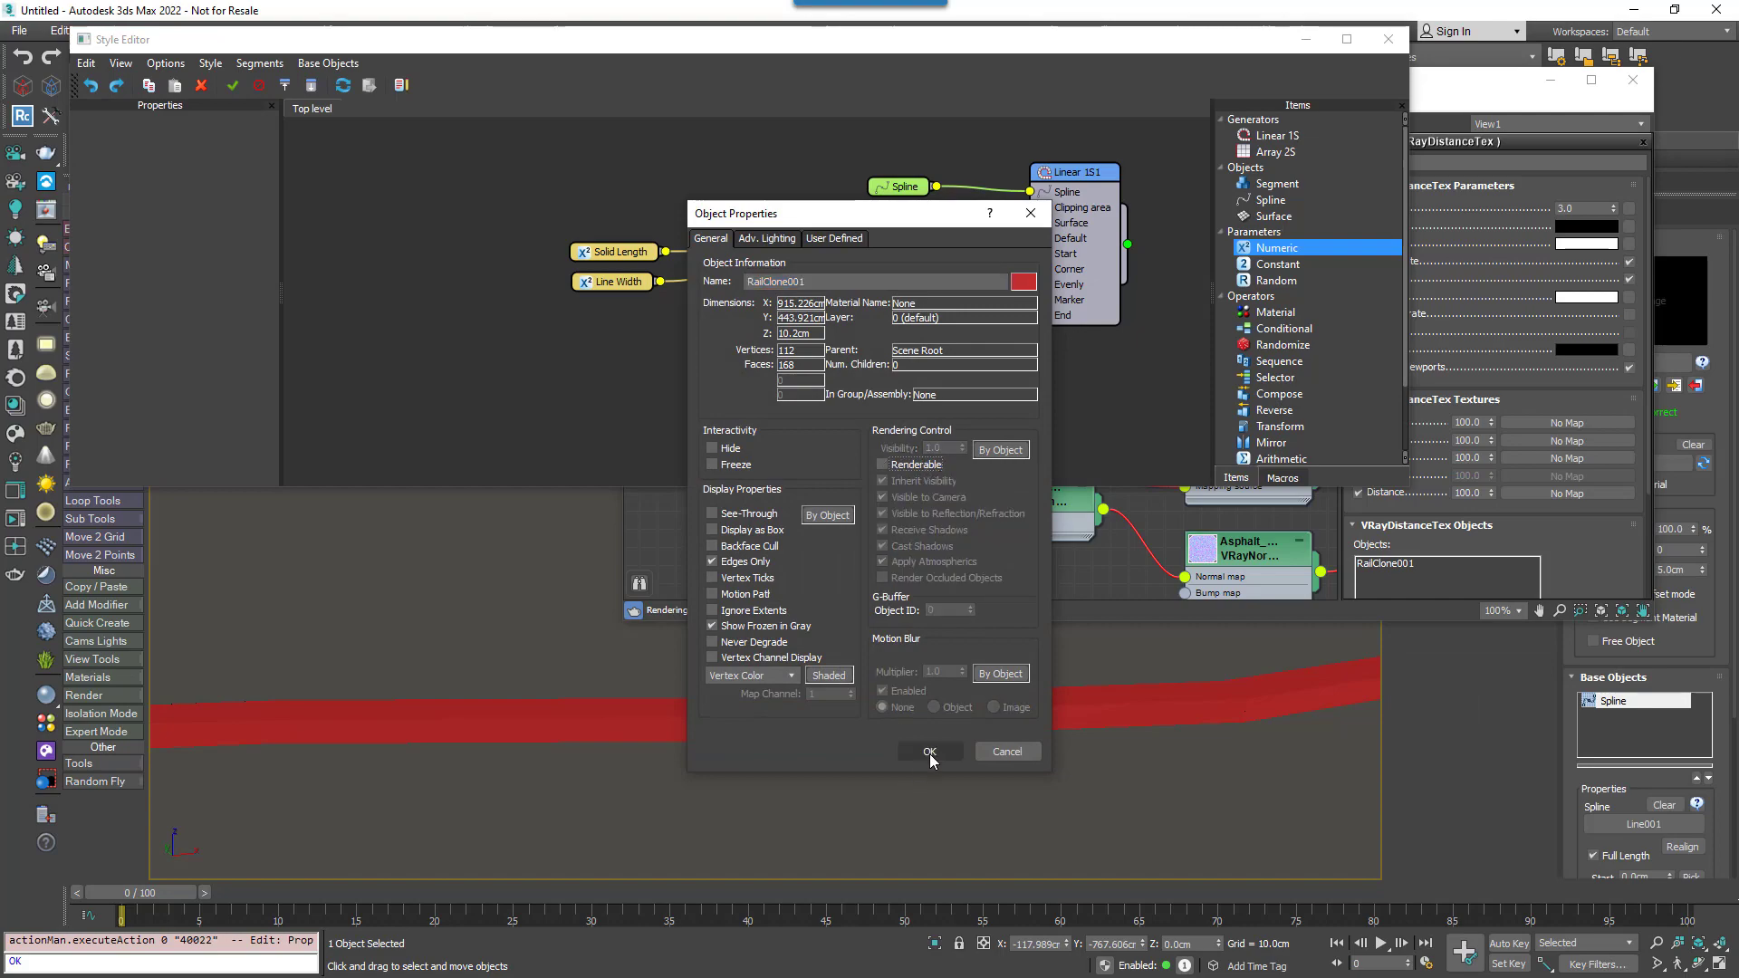
- Test-render the white line on the asphalt, then close the frame buffer
key("shift+q")
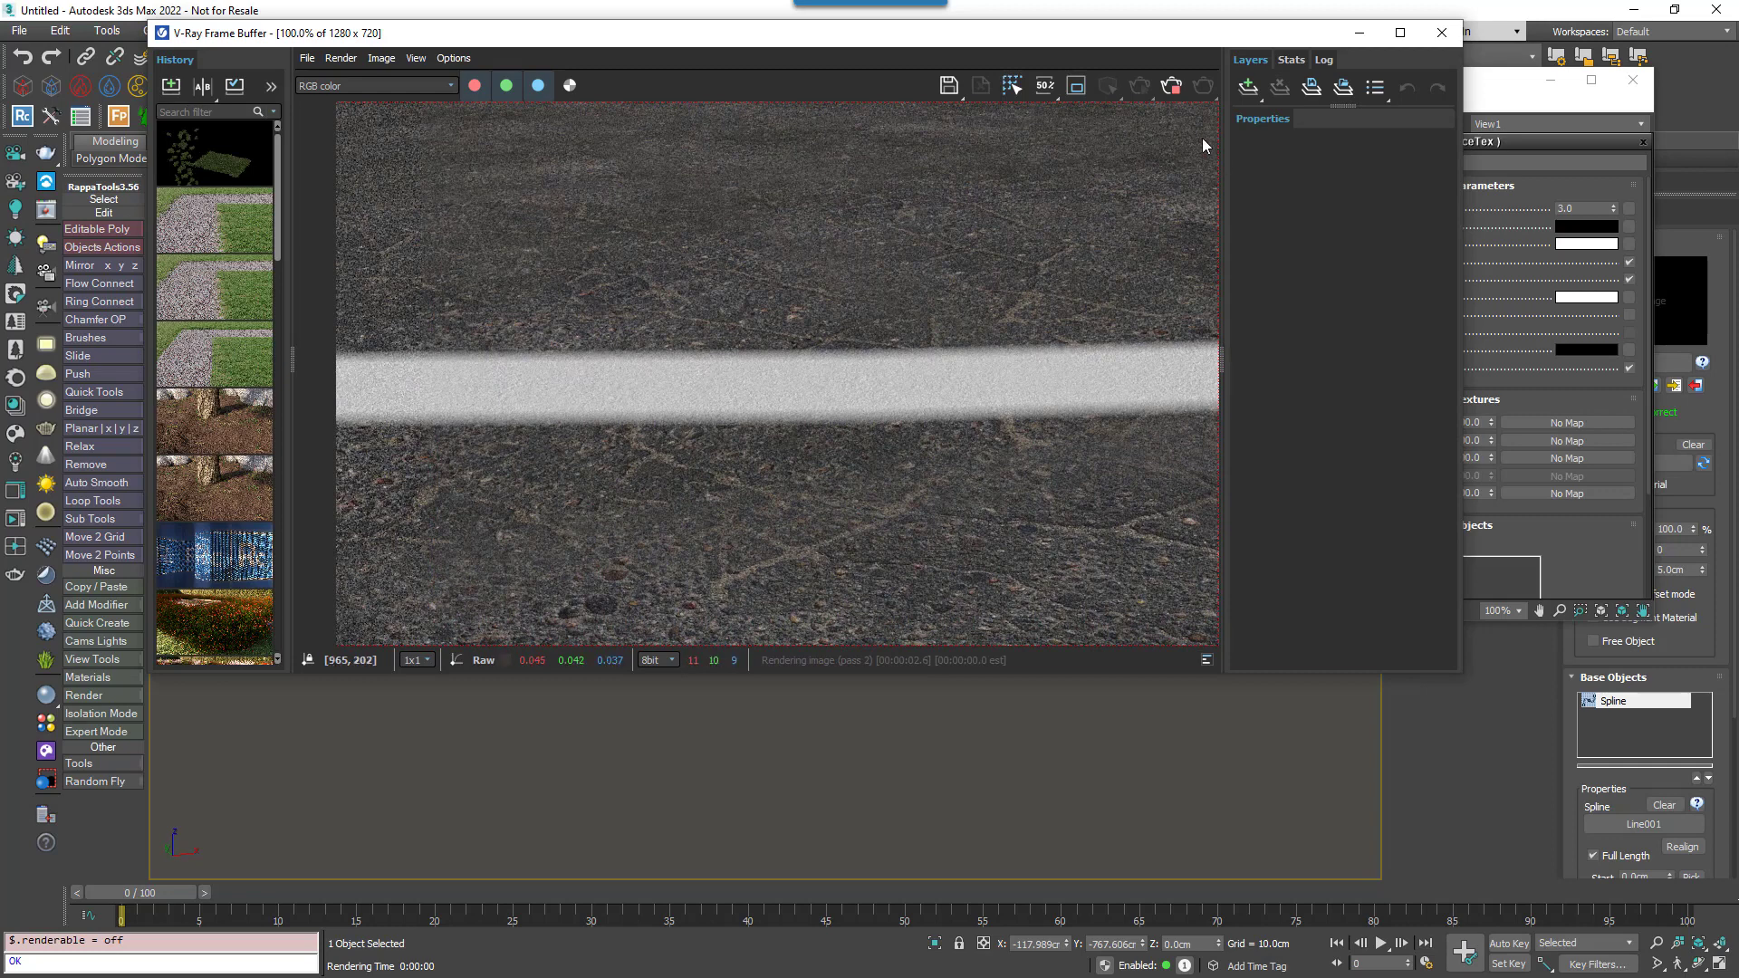
left_click(1169, 83)
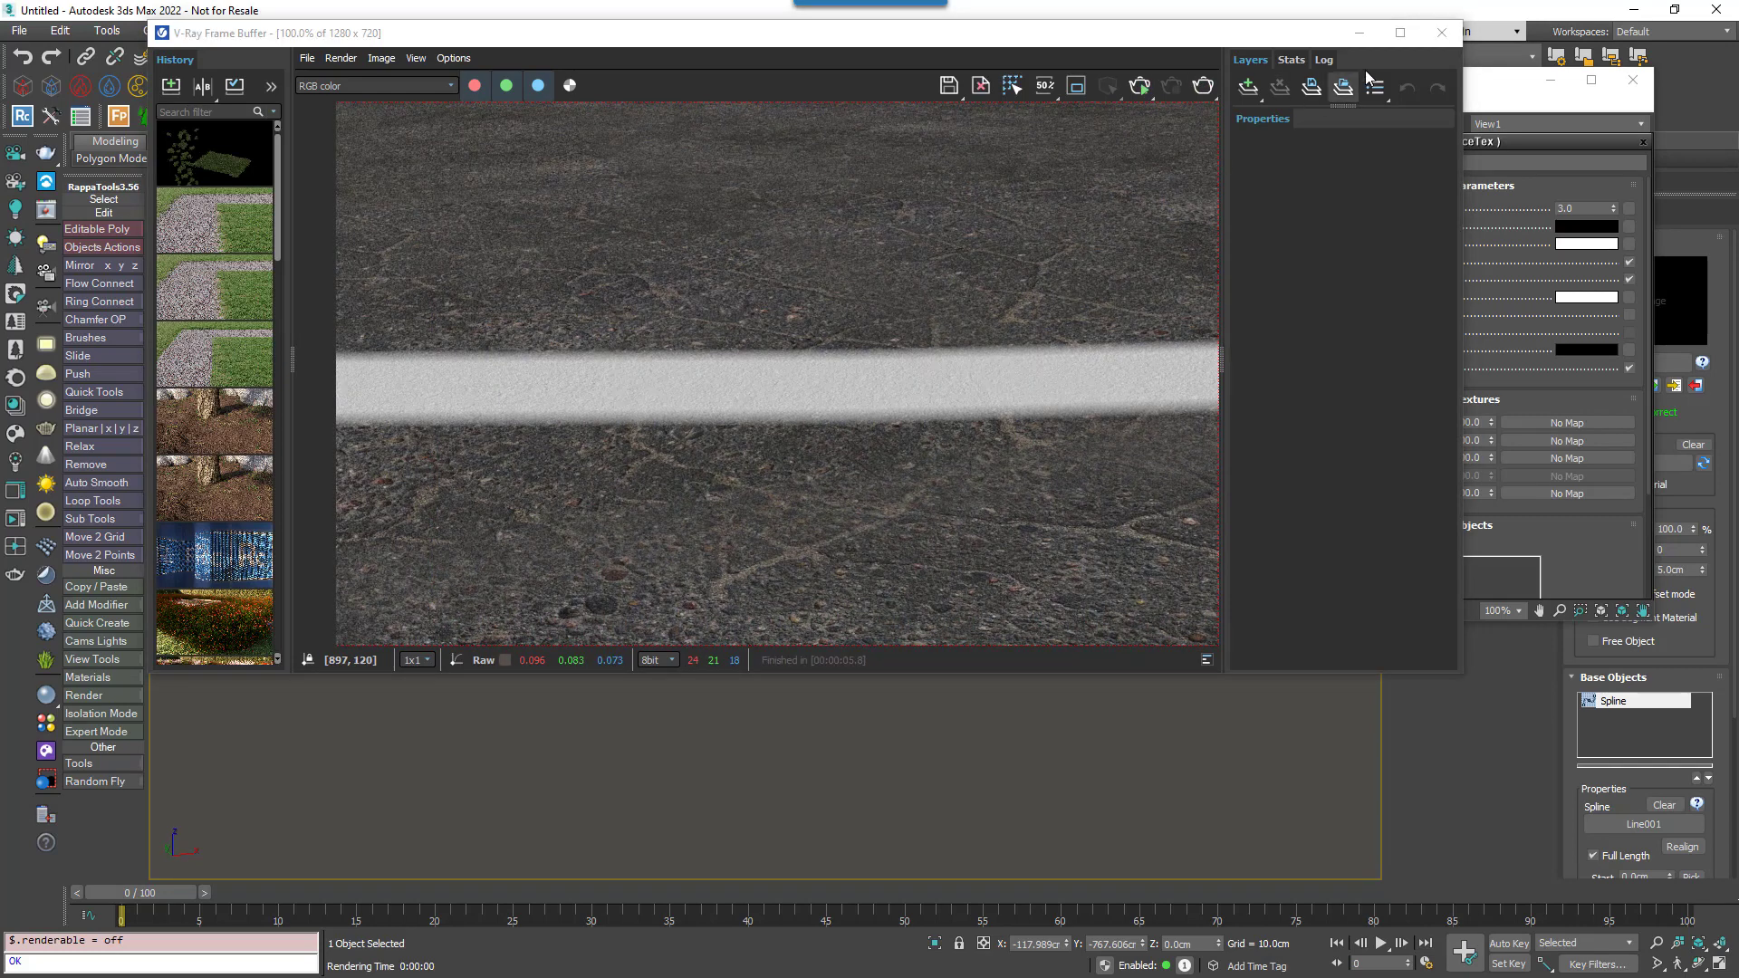
left_click(1448, 34)
- Assign a Noise map to the Distance parameter of the VRayDistanceTex
middle_click_drag(1119, 367, 1189, 338)
left_click_drag(1033, 283, 1023, 286)
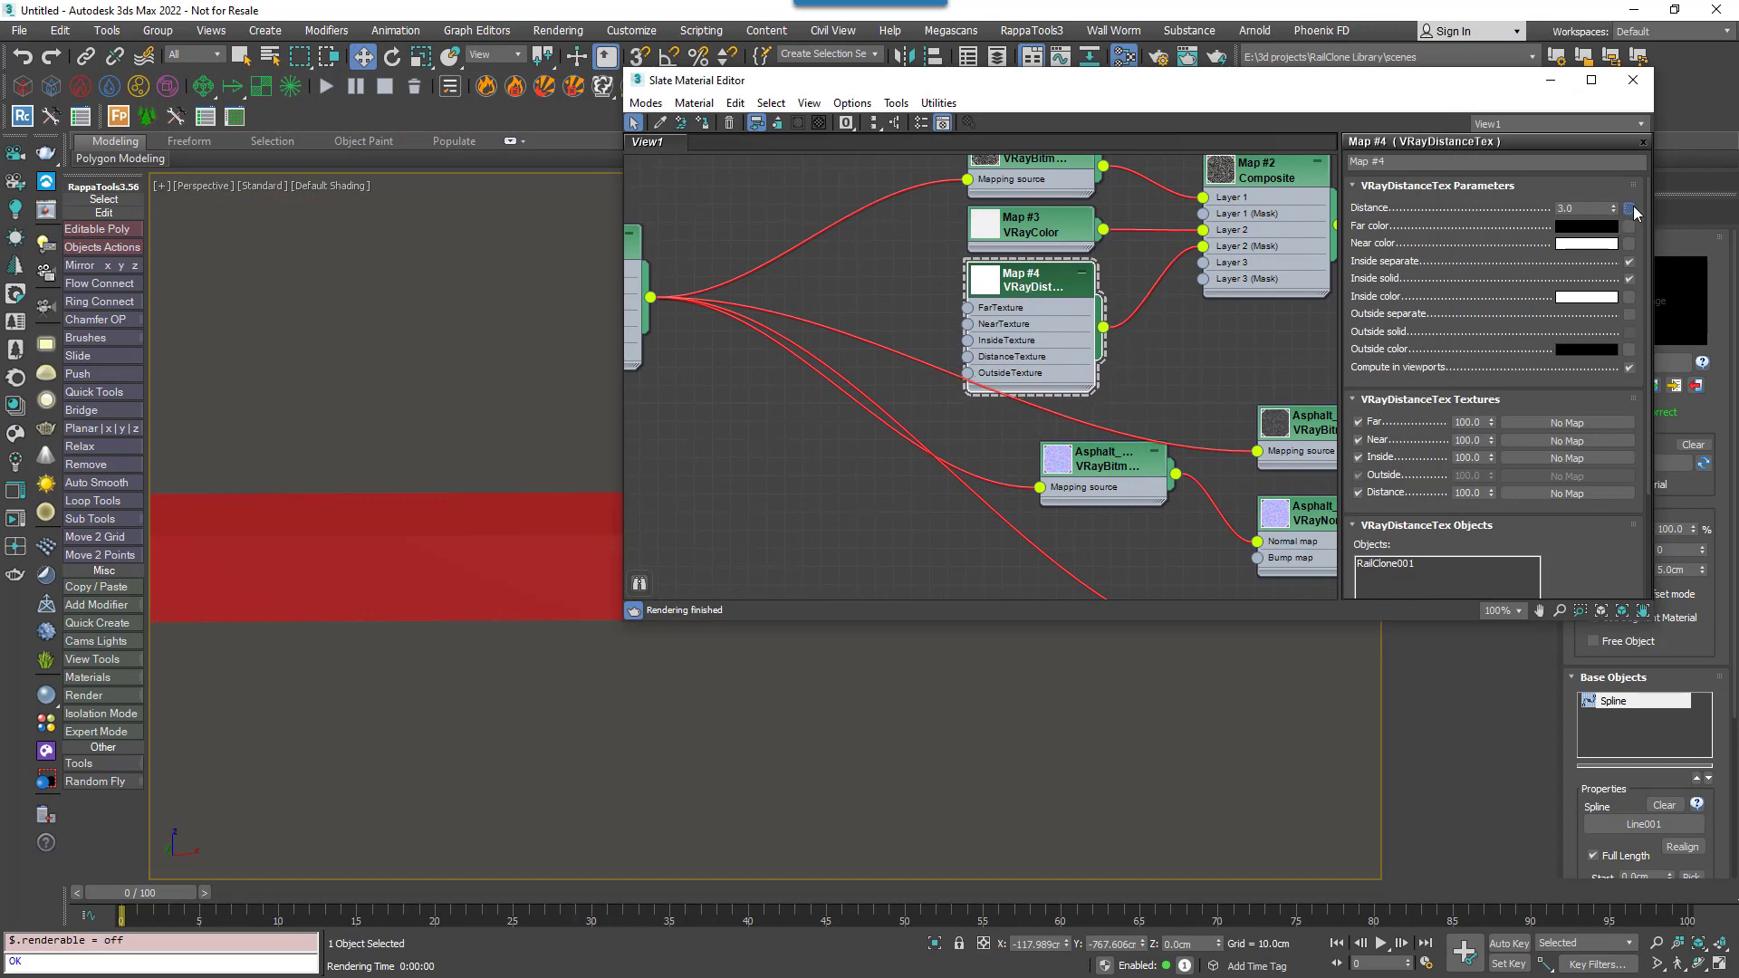
left_click(1631, 208)
scroll(748, 633, "down", 2)
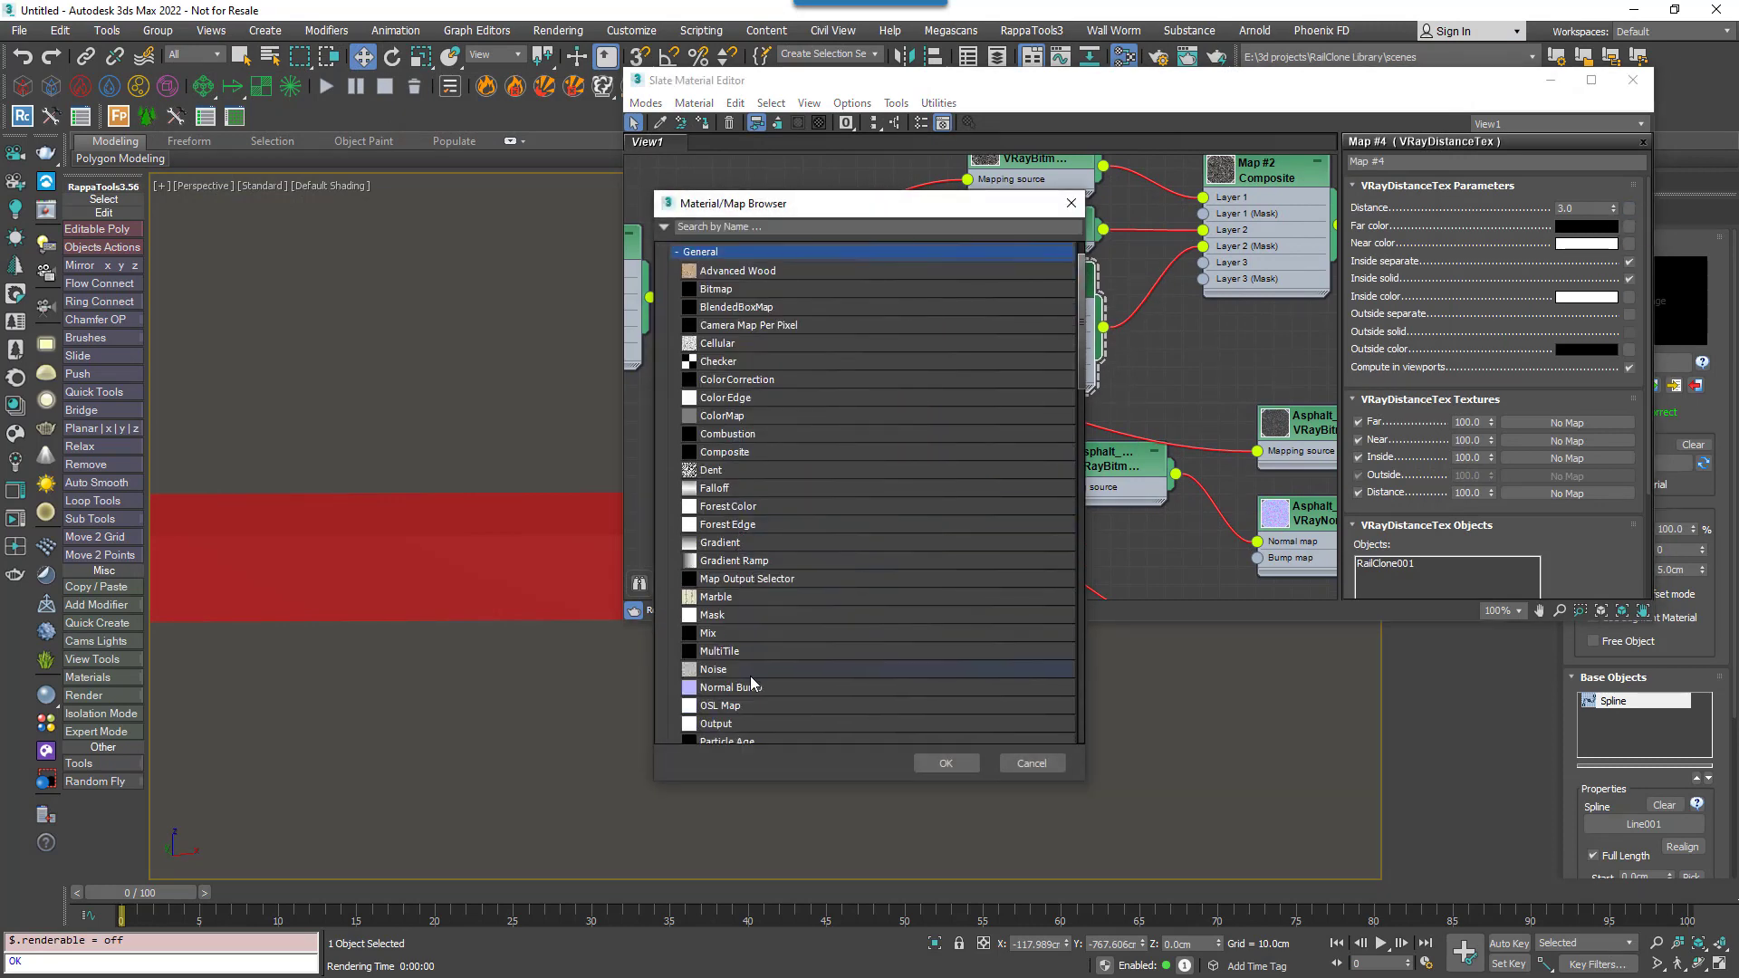
left_click(1031, 763)
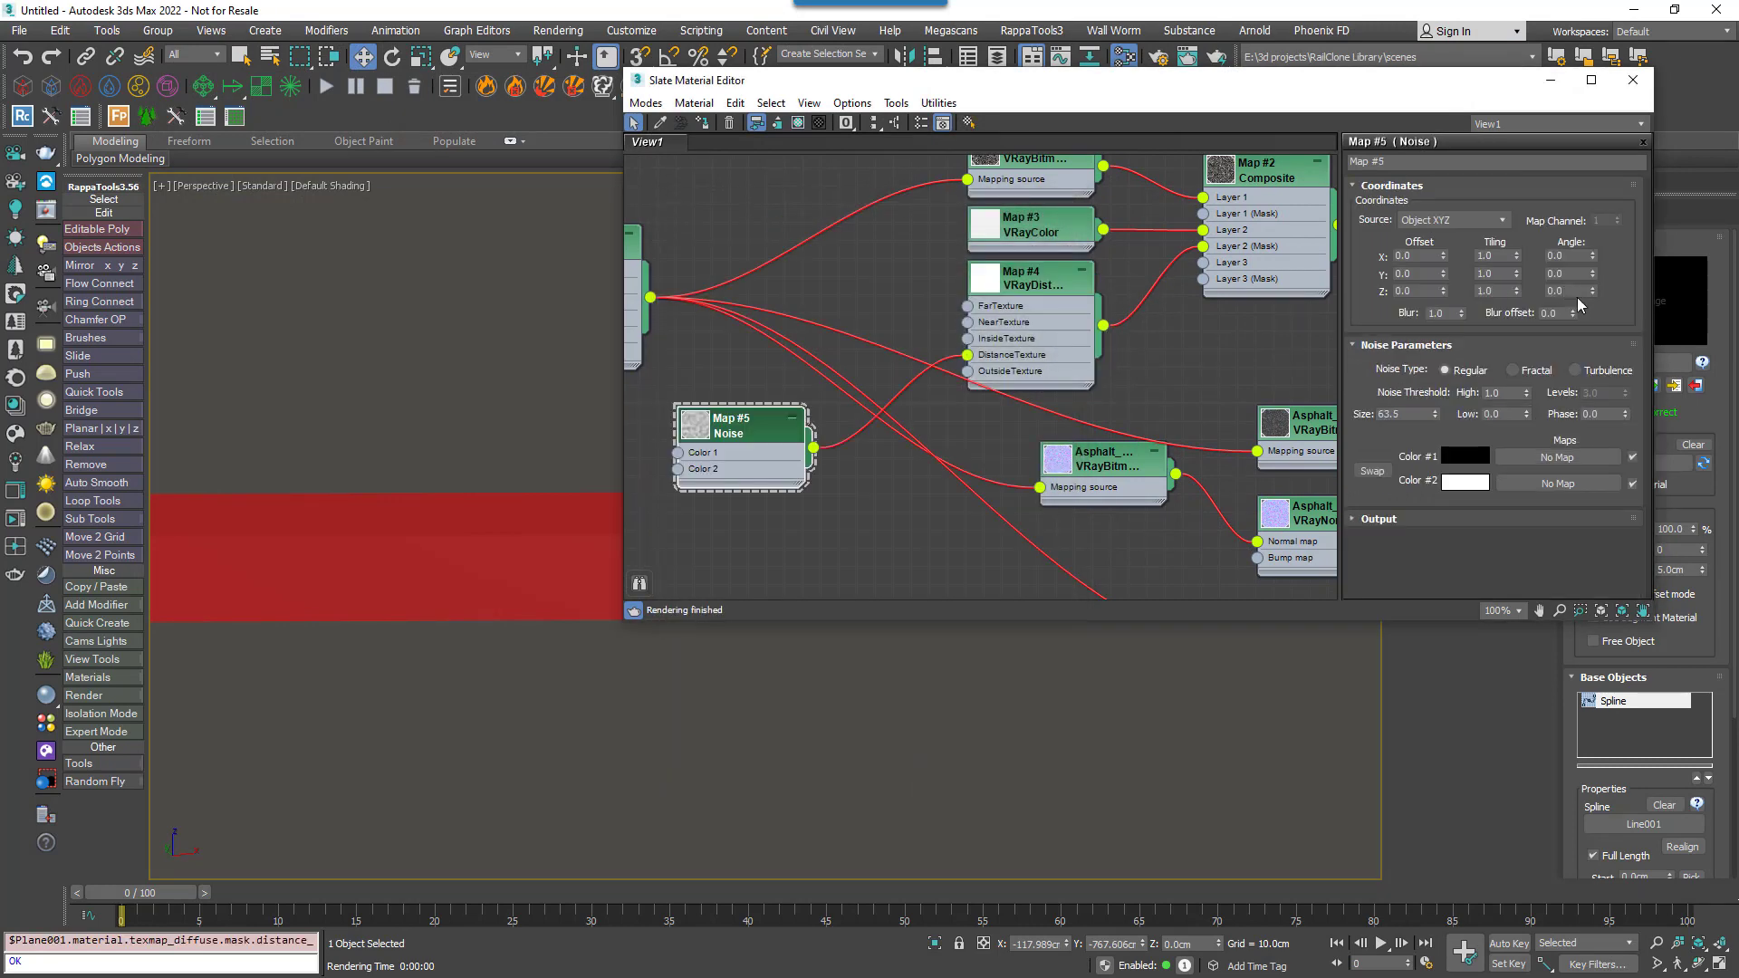
- Set the Noise map to Fractal with size 1.0, high threshold 0.6 and low threshold 0.4
left_click(1547, 379)
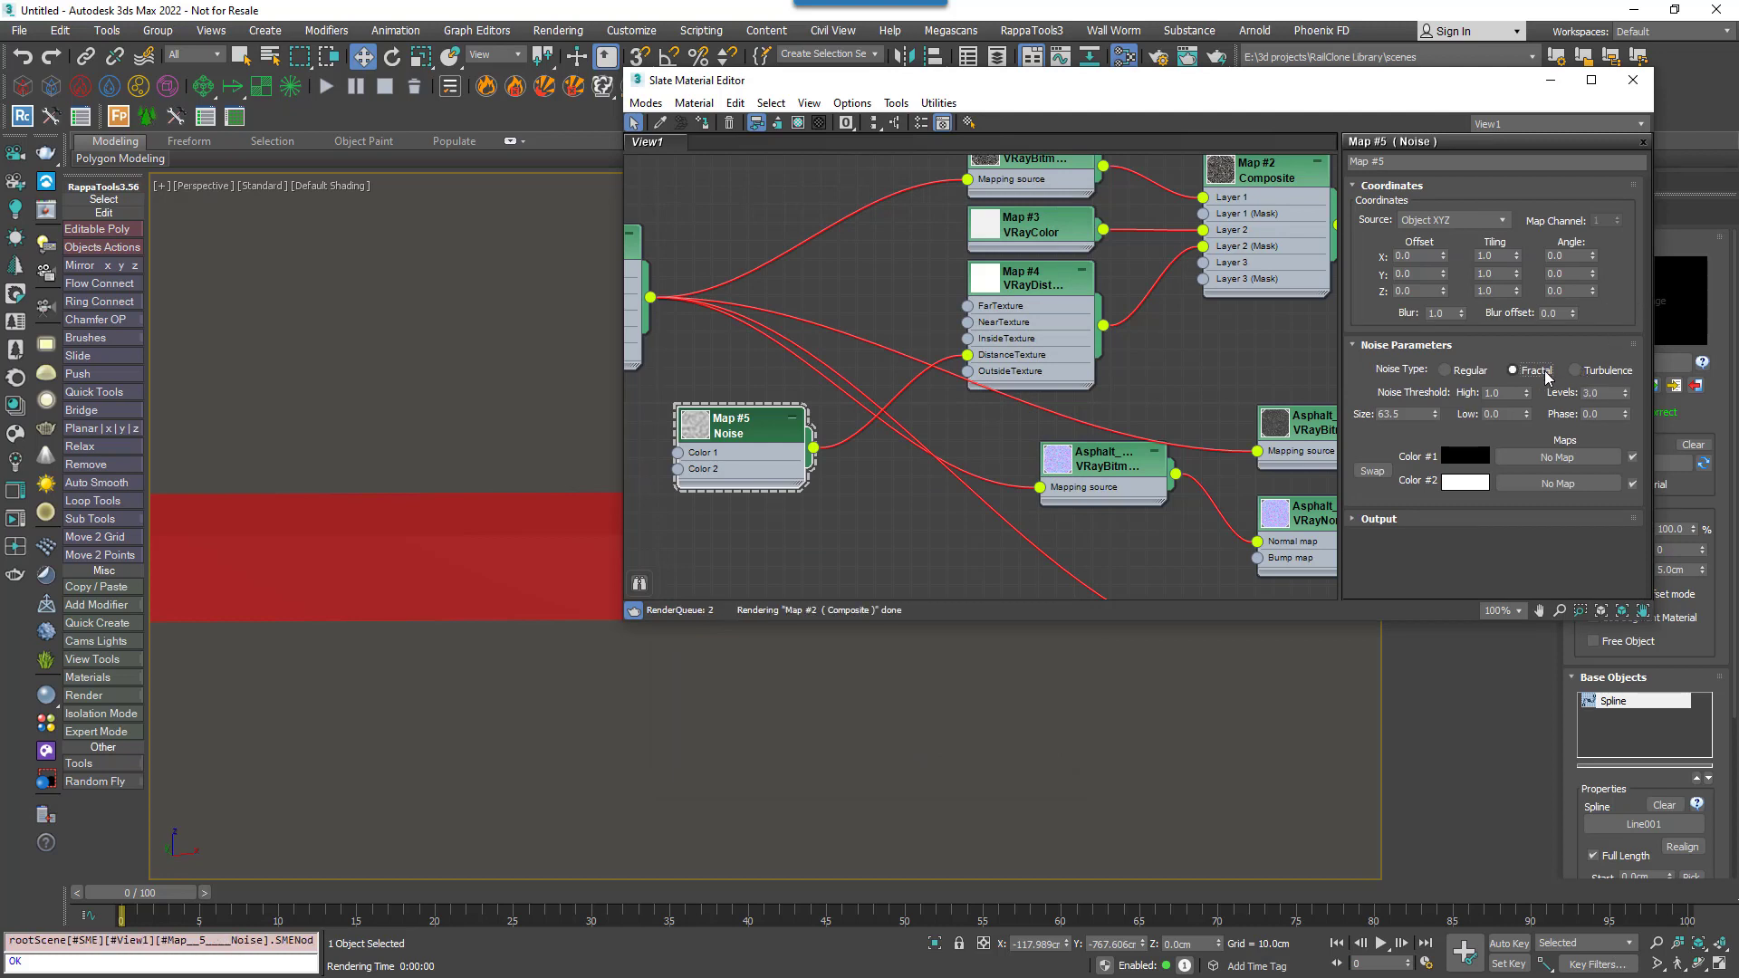
left_click_drag(1420, 415, 1324, 419)
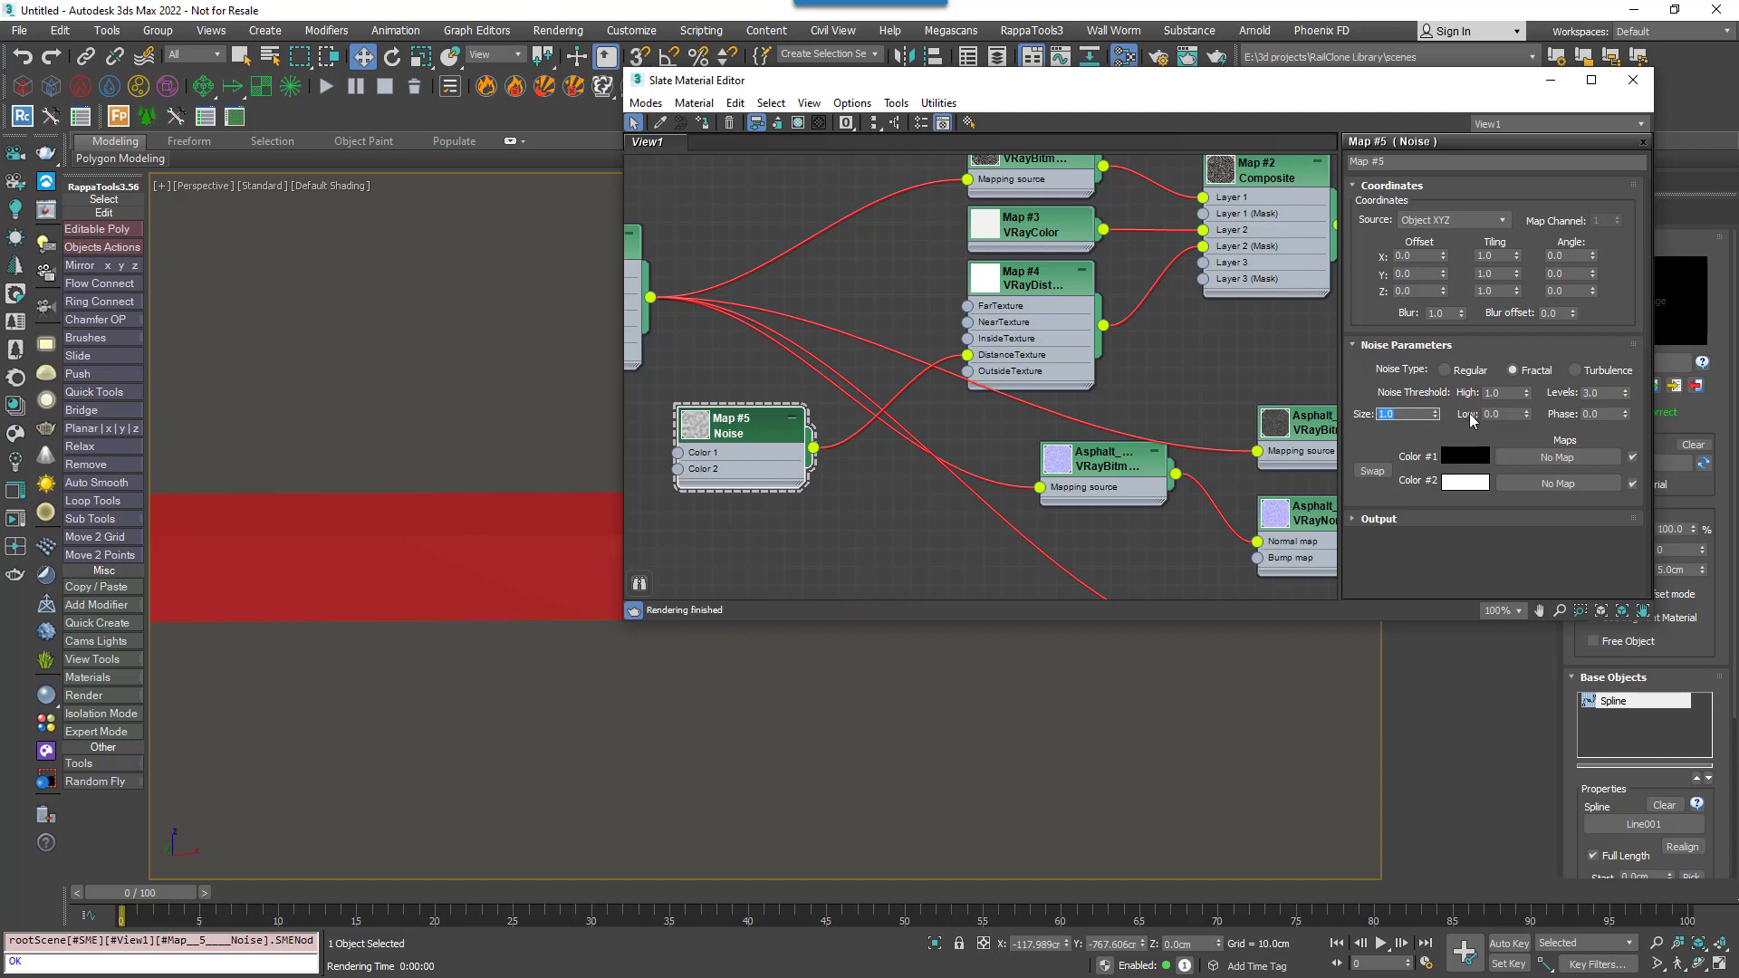
double_click(1490, 393)
type("0.6")
key("Tab")
key("Return")
- Test-render the white line with the noise-broken edges
left_click(46, 182)
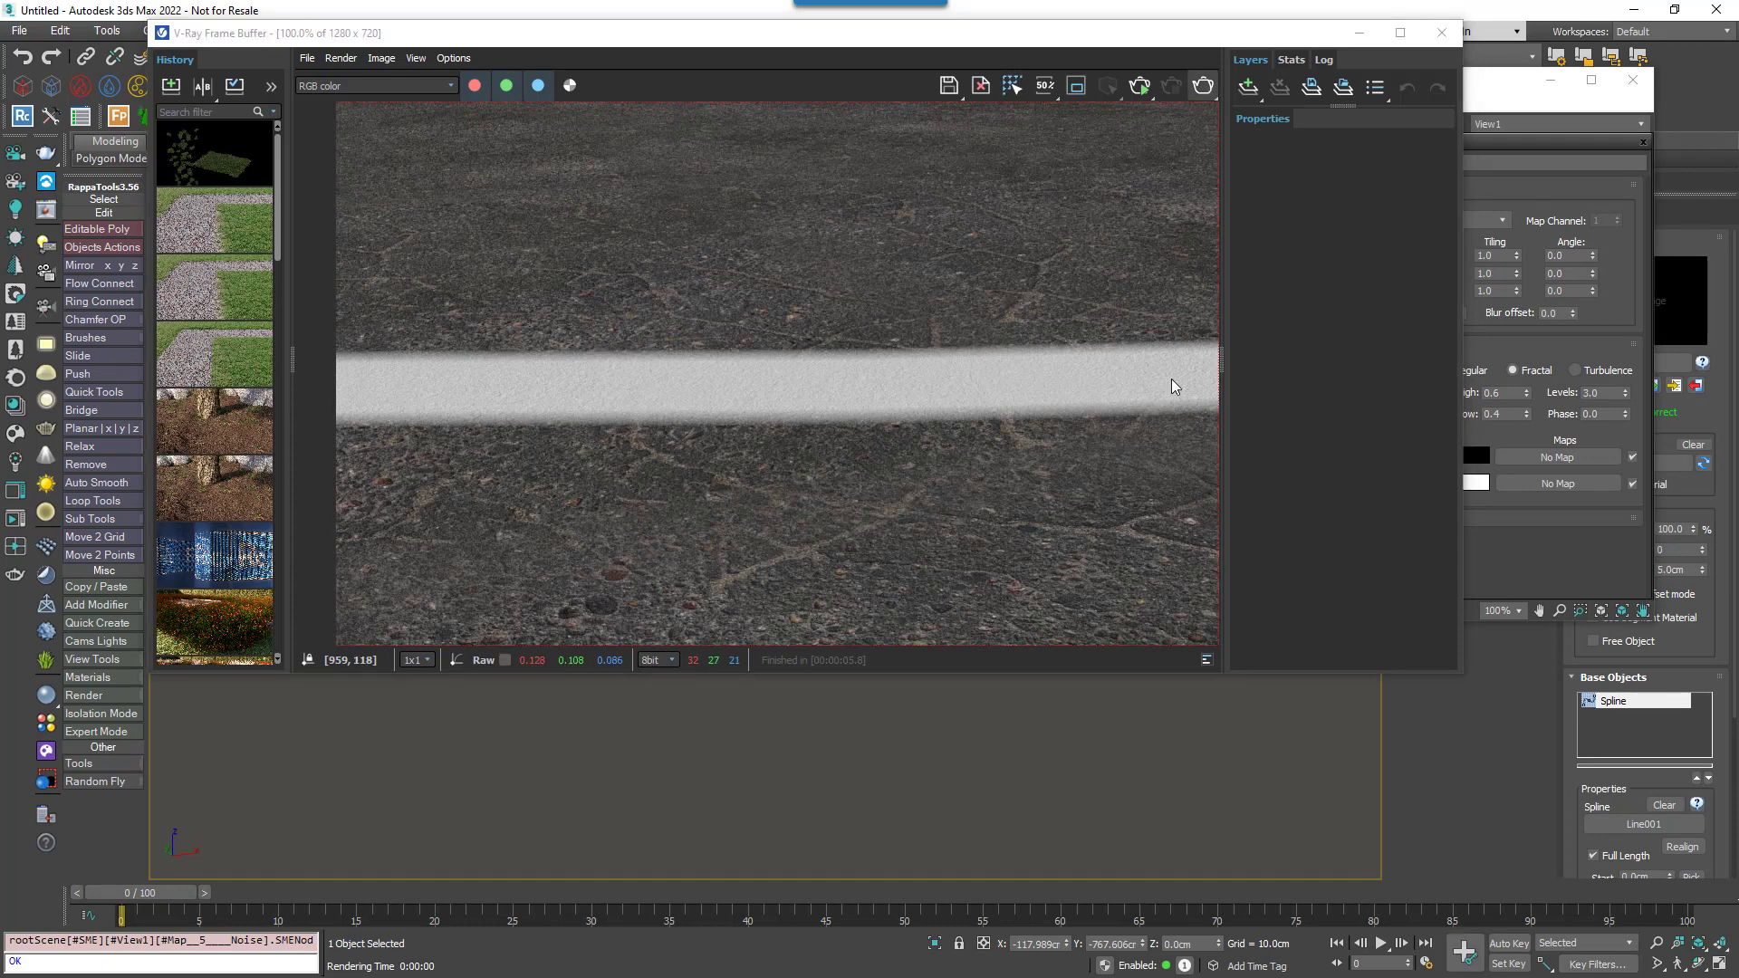
left_click(856, 441)
key("shift+q")
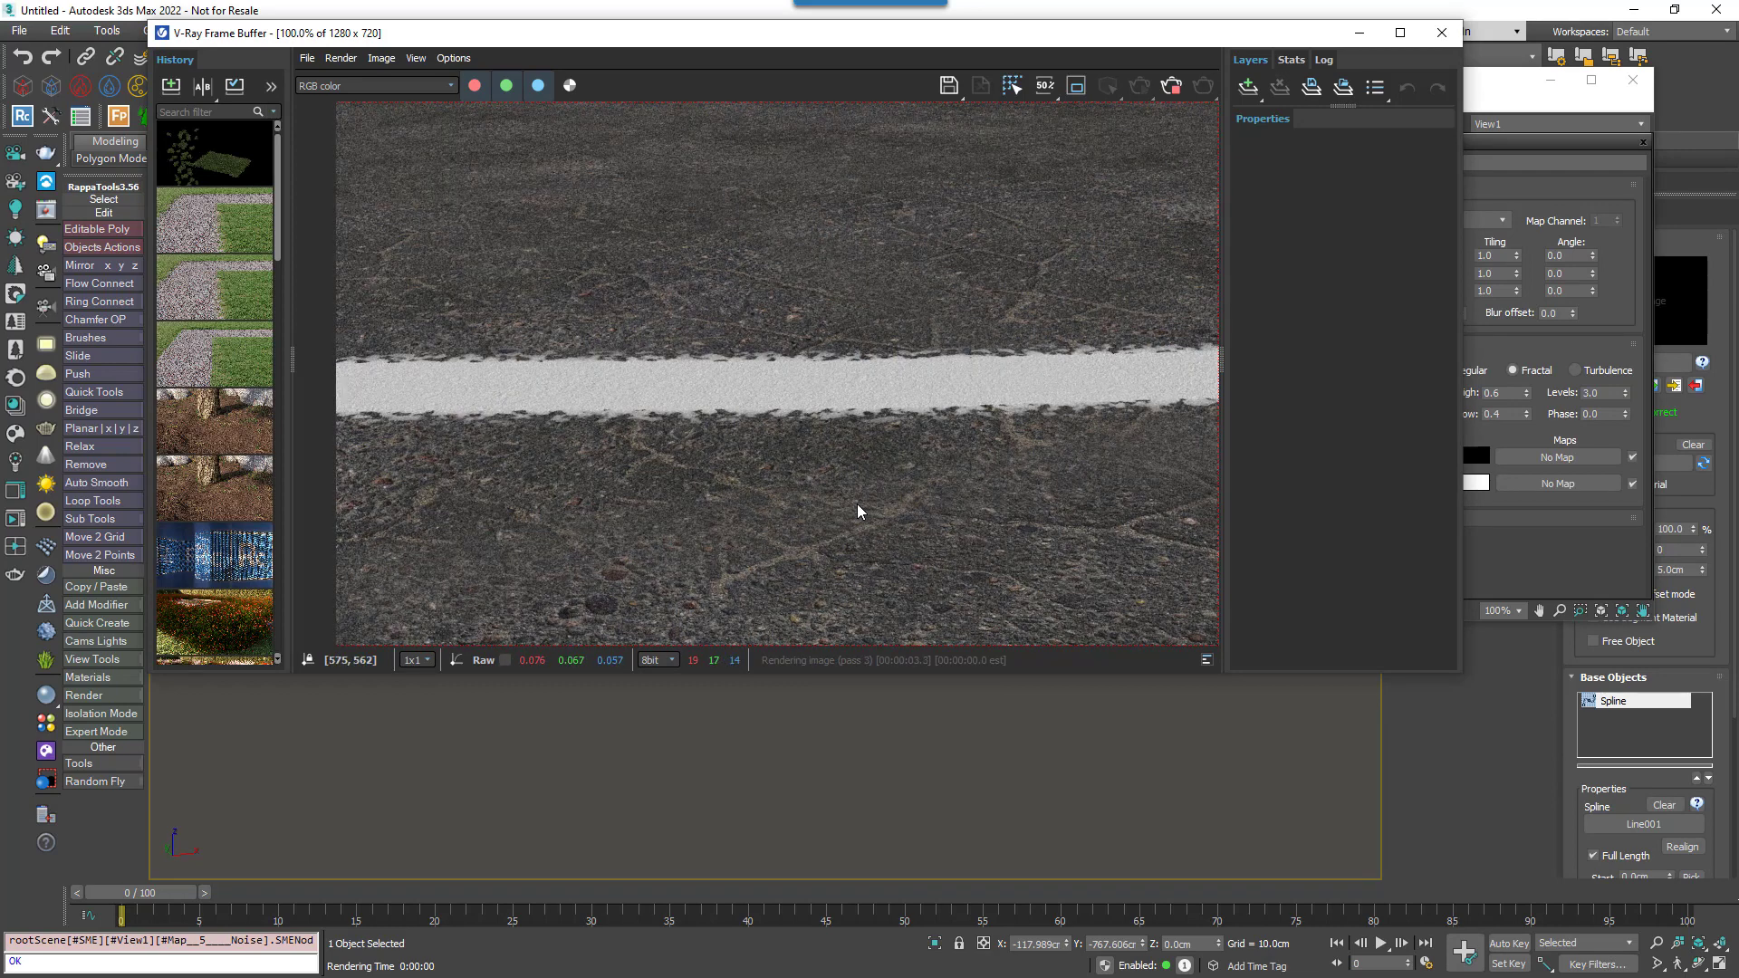
- Move the asphalt gloss bitmap node away from the material and view its image
scroll(939, 389, "down", 3)
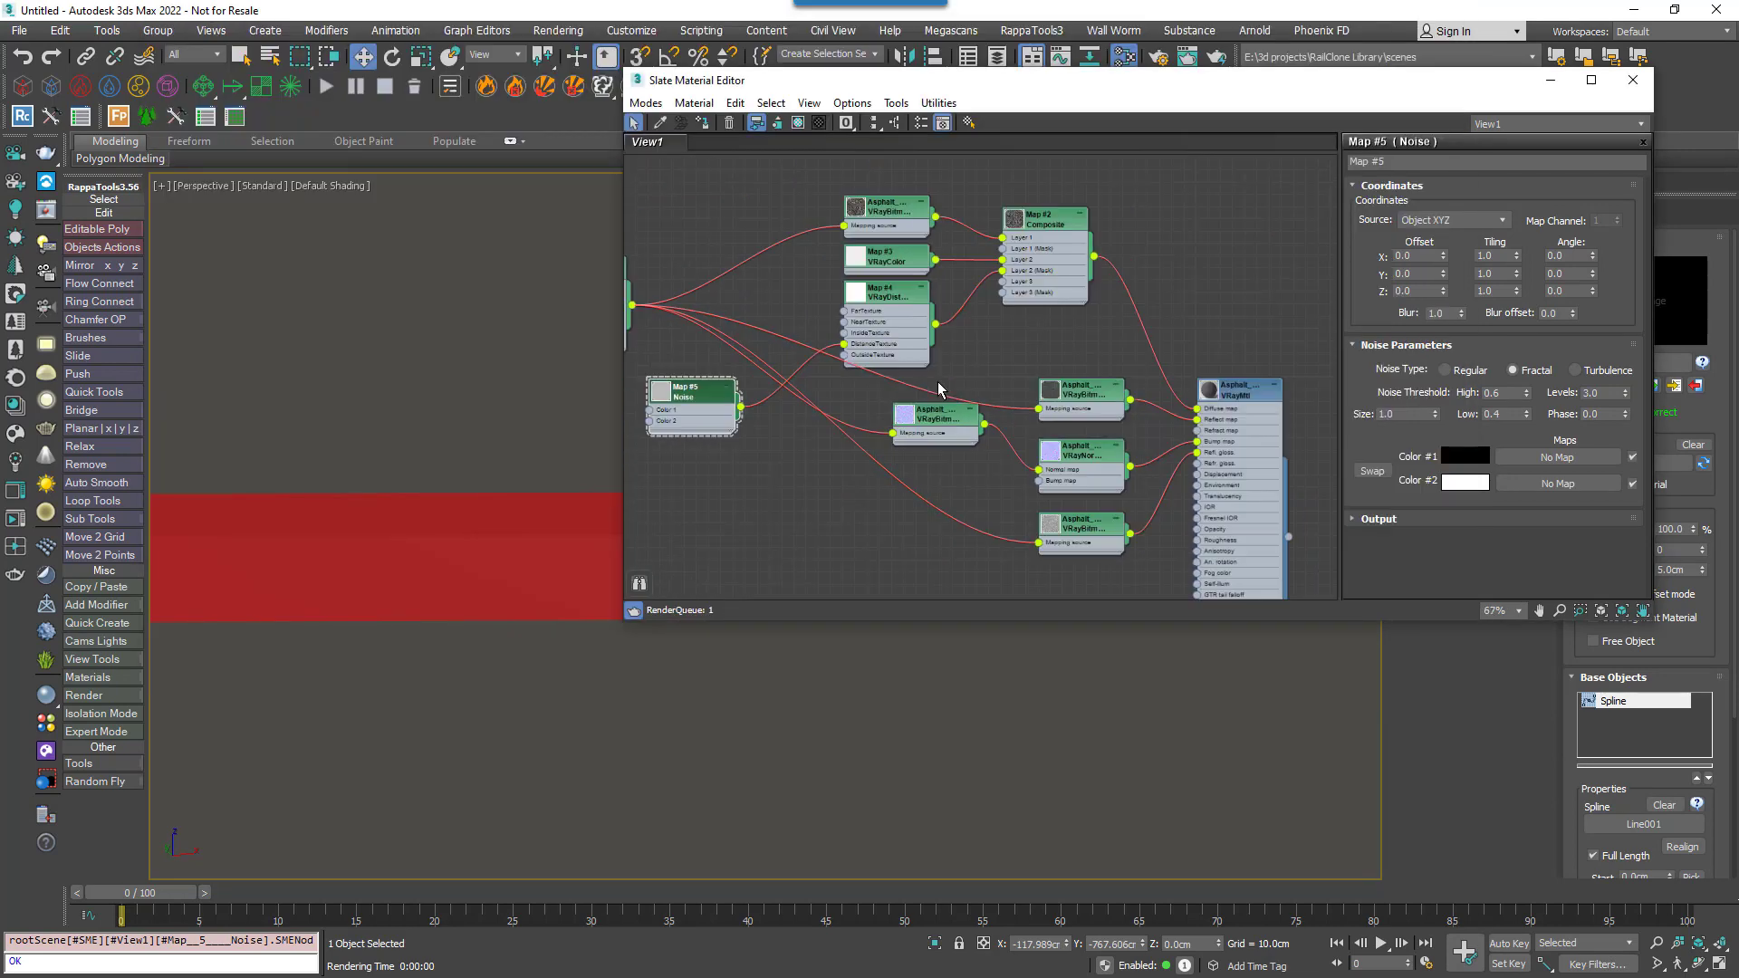
middle_click_drag(986, 403, 949, 306)
left_click_drag(1014, 429, 820, 432)
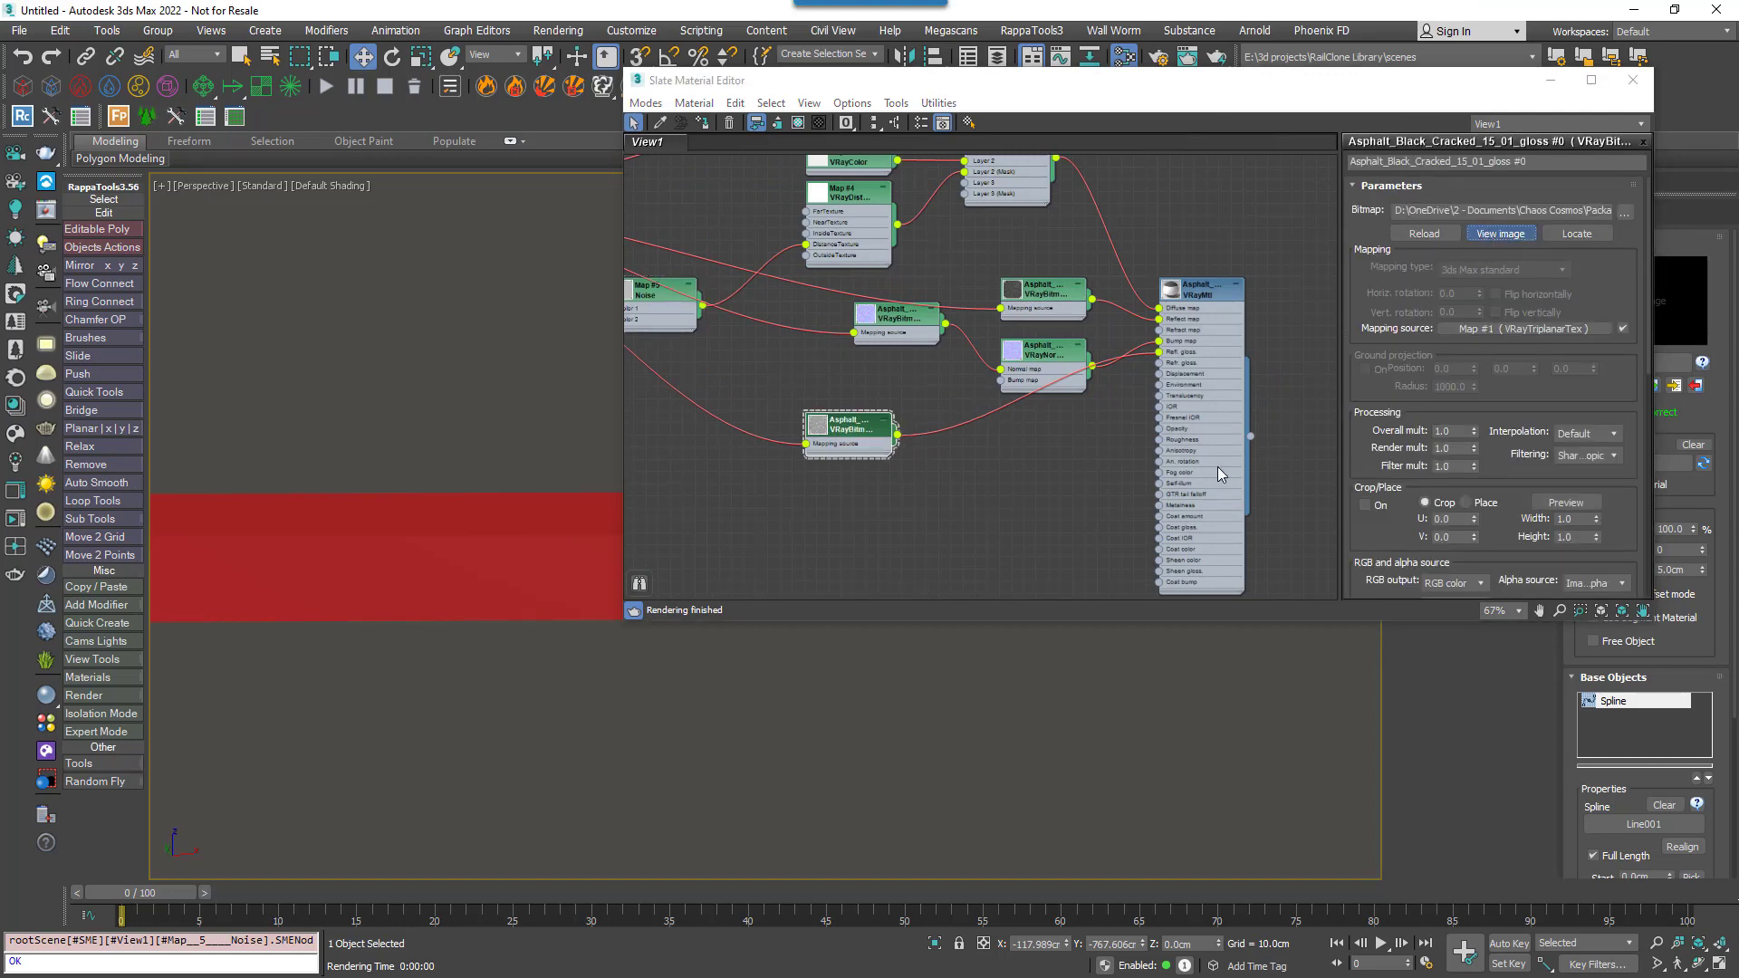
left_click_drag(1227, 411, 2, 272)
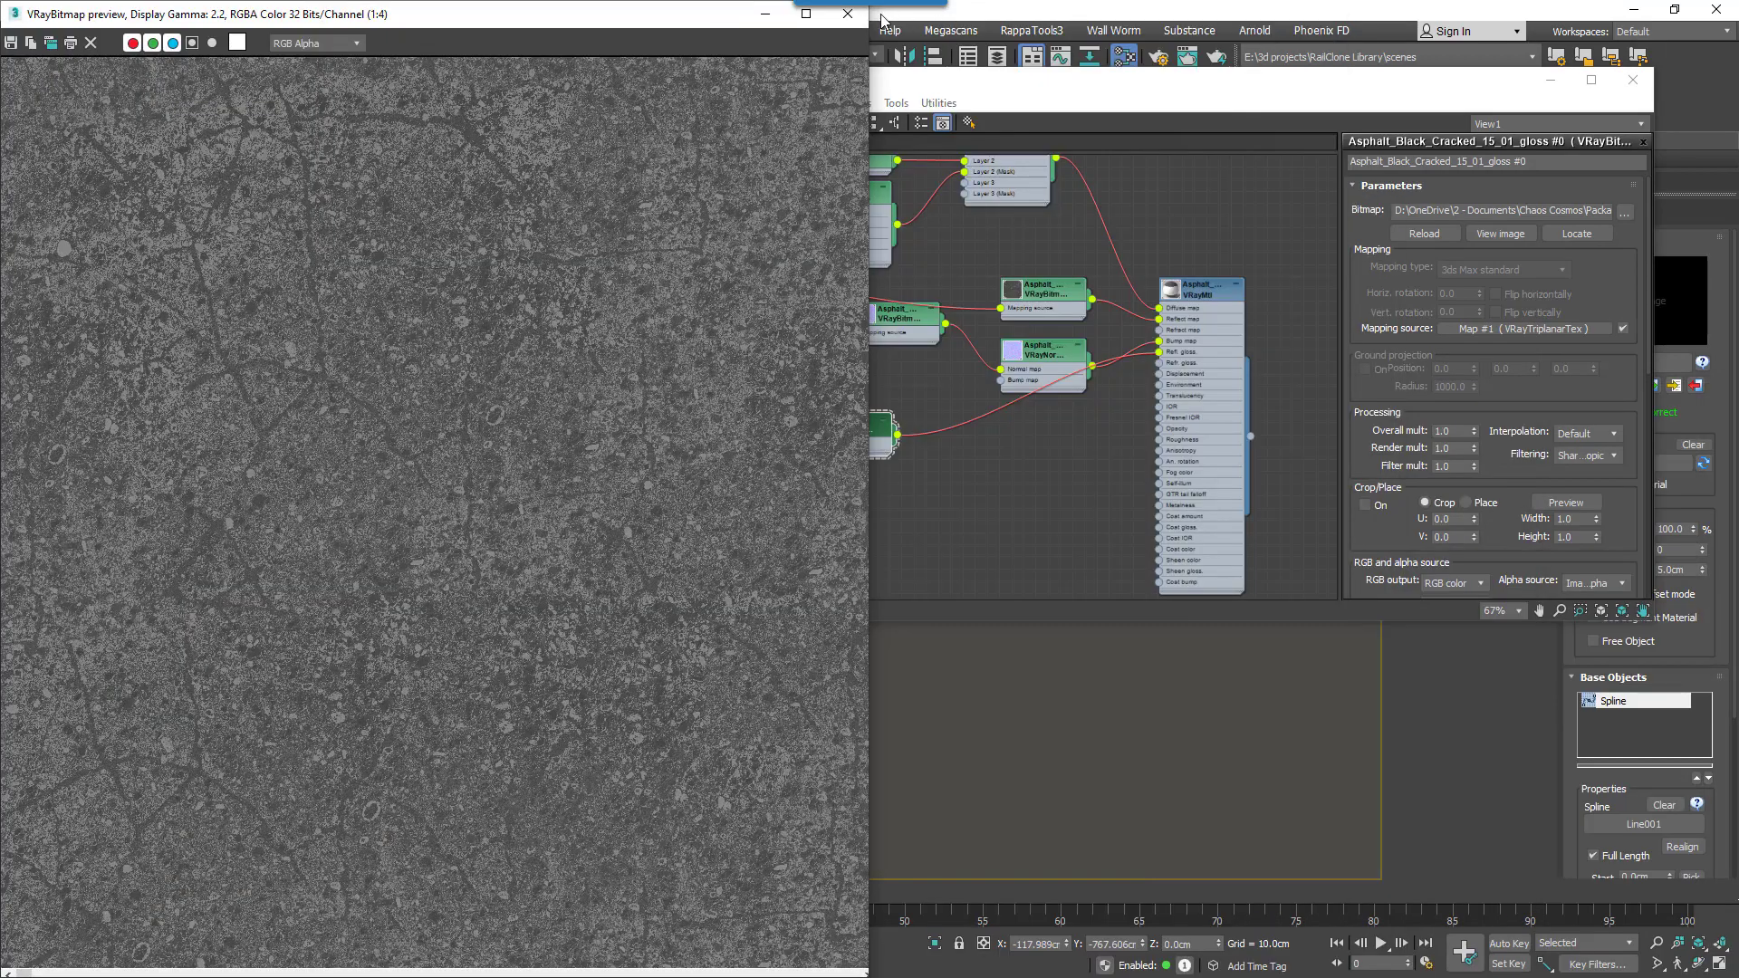
left_click(848, 13)
- Rearrange the gloss bitmap and VRayDistanceTex nodes to make room for another map before the Composite
middle_click_drag(967, 486, 1091, 520)
left_click(960, 478)
left_click_drag(960, 478, 860, 478)
left_click_drag(1010, 238, 911, 253)
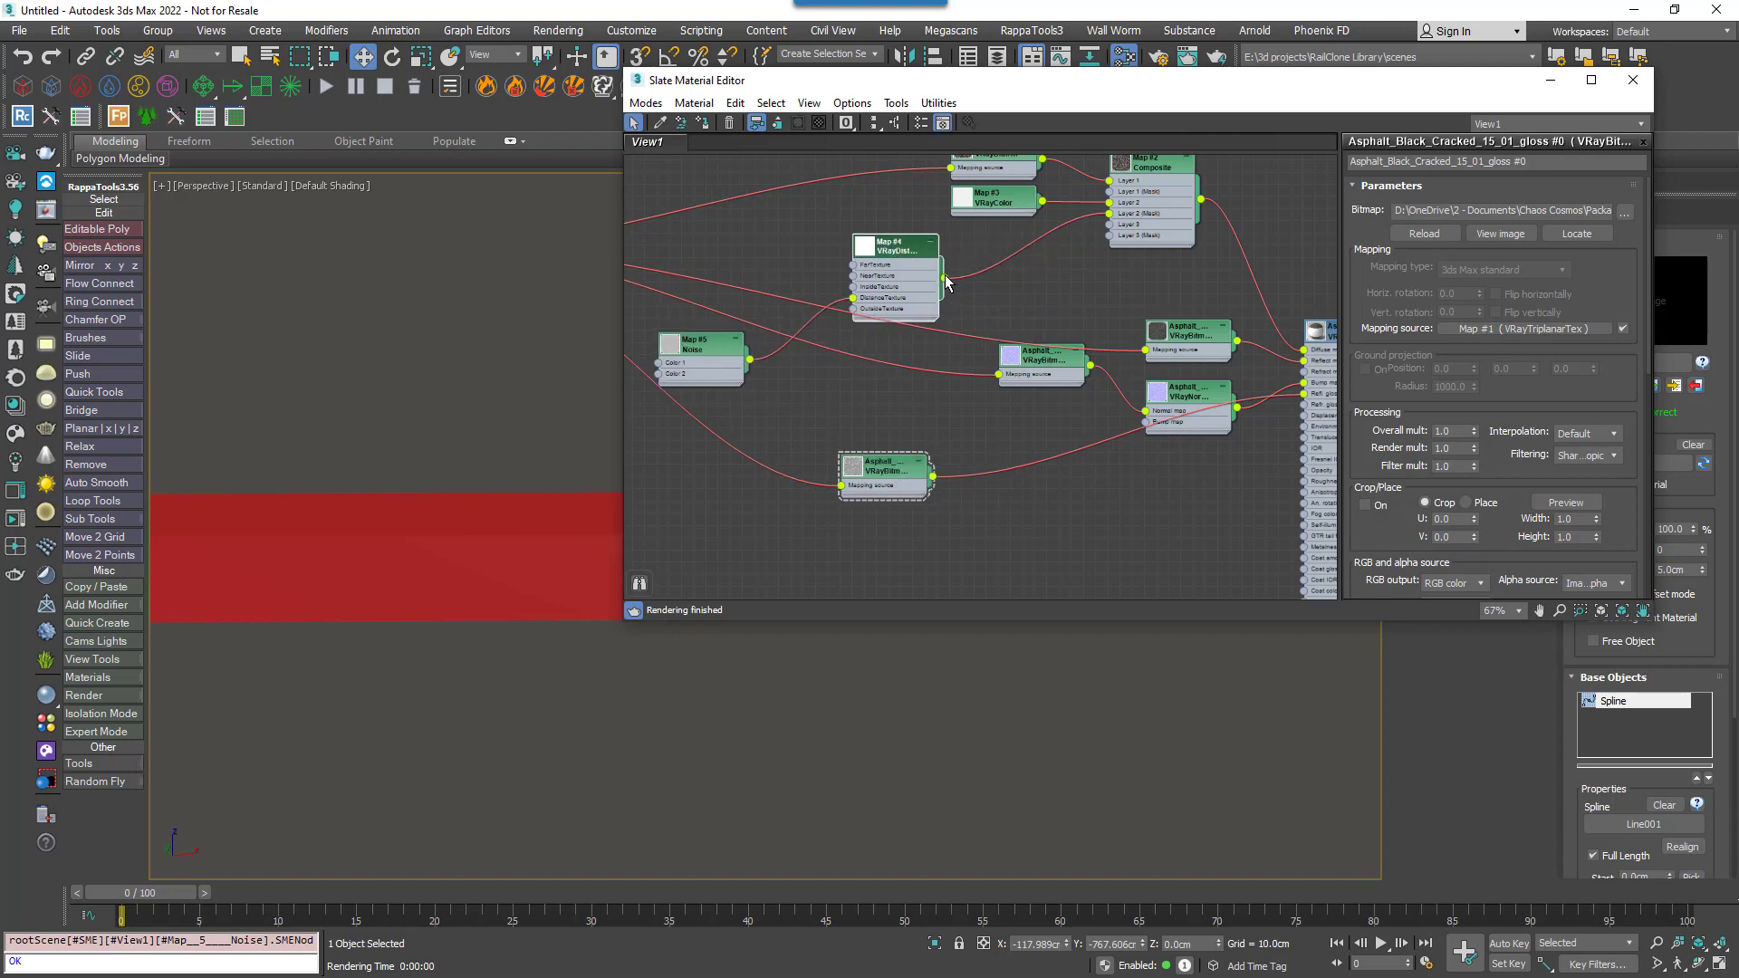
- Add a VRayCompTex map with the VRayDistanceTex wired in as Source A
right_click(1017, 294)
mouse_move(1065, 319)
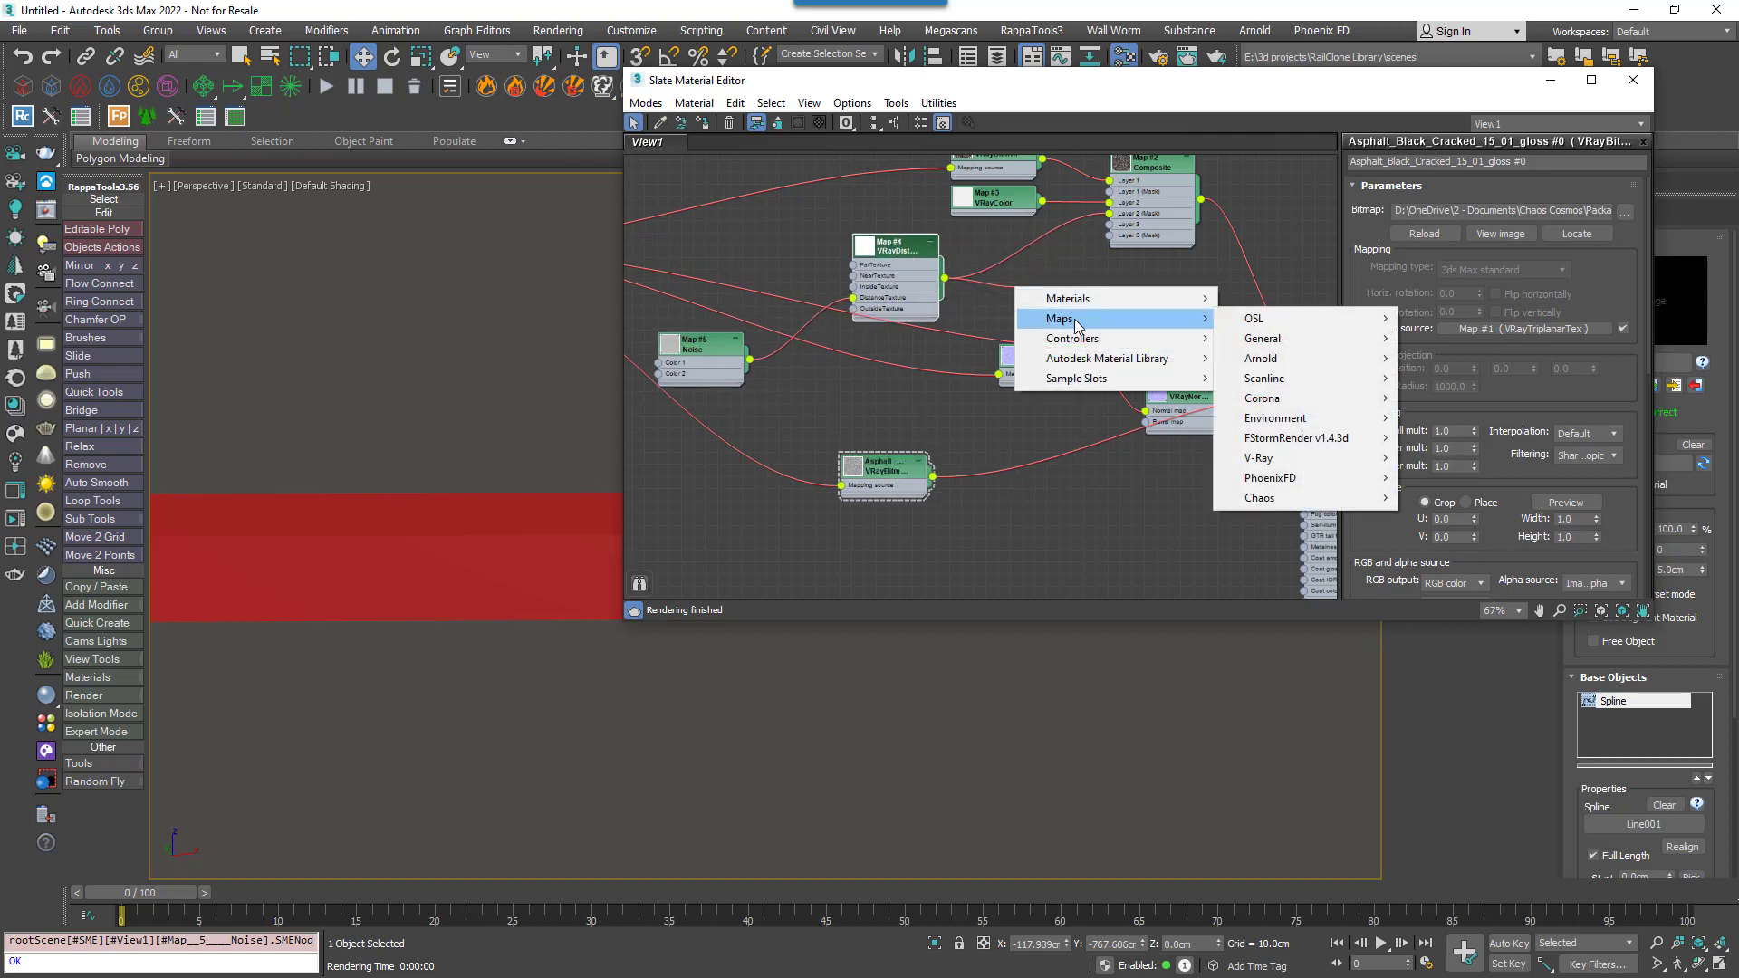
mouse_move(1303, 459)
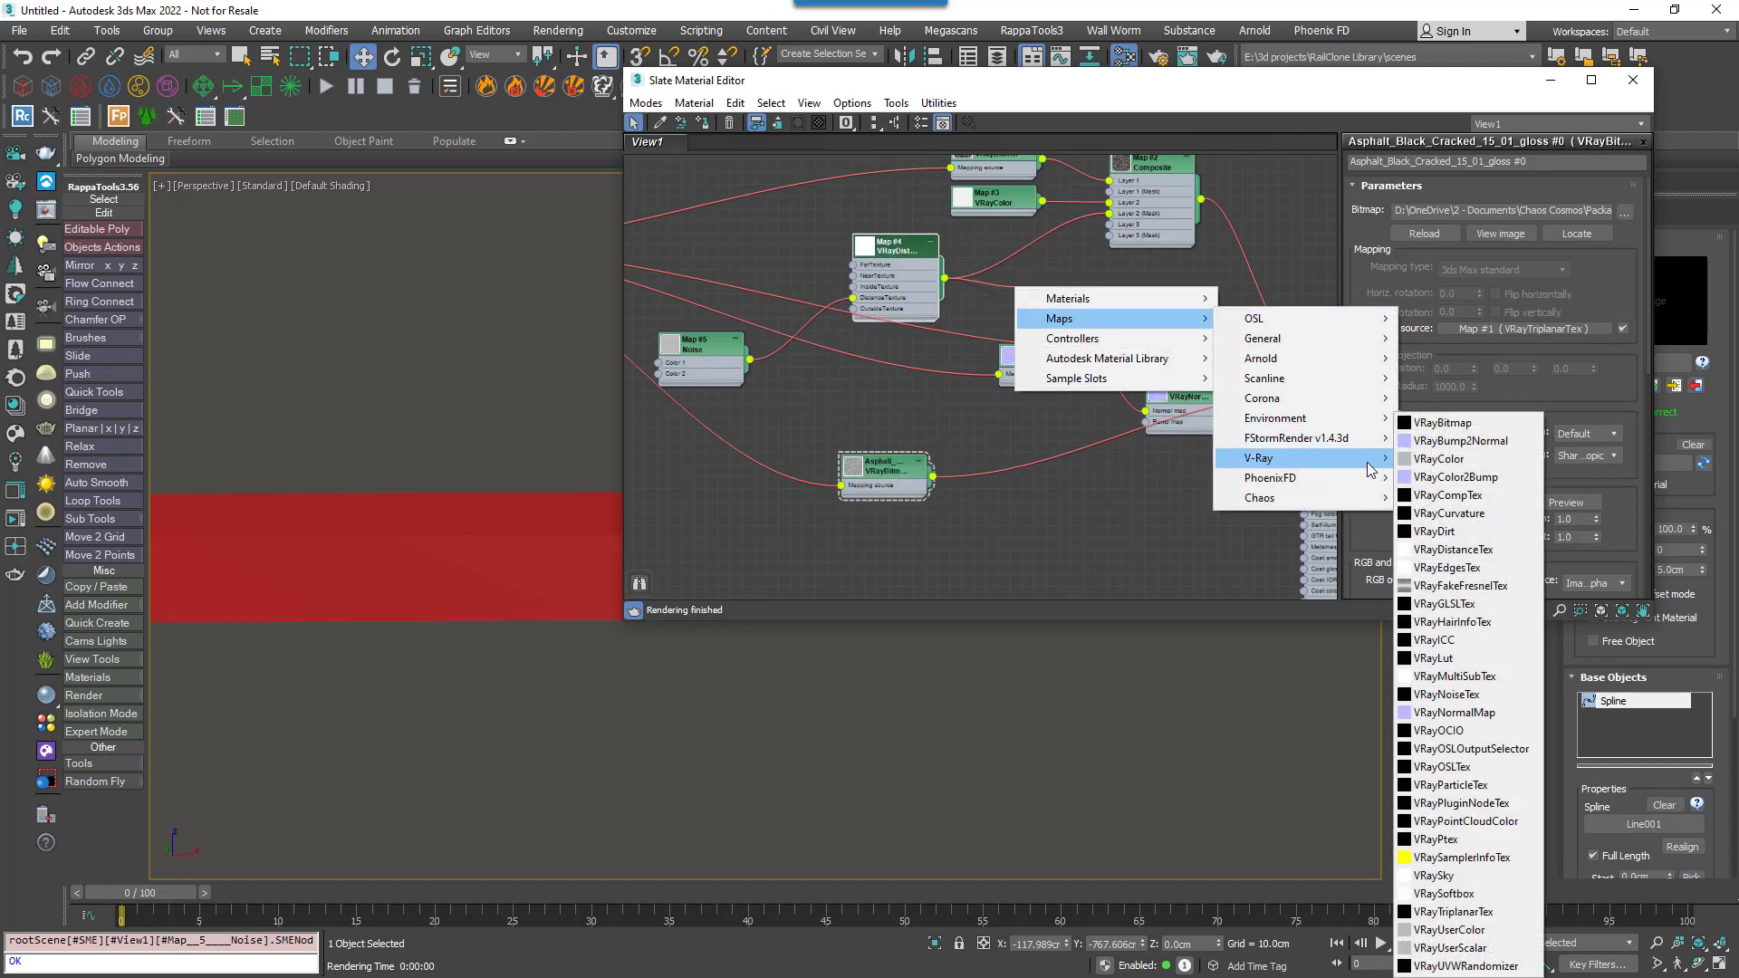
left_click(1467, 492)
left_click(1055, 314)
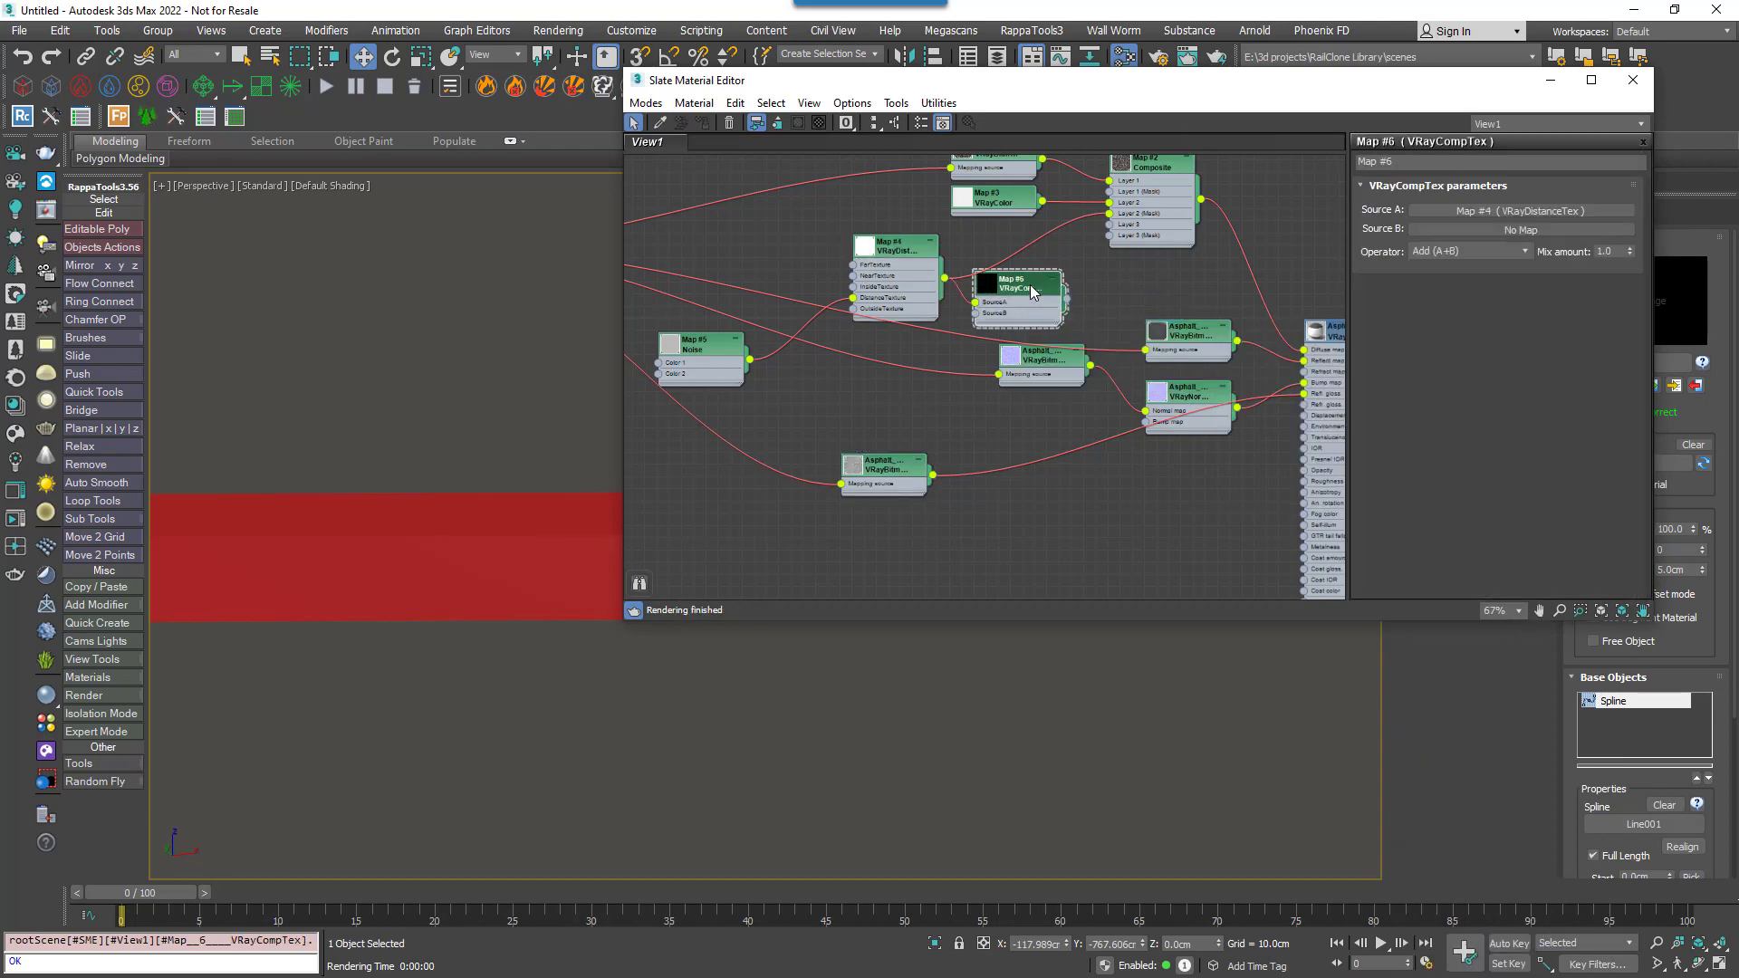
- Multiply the distance map by the gloss bitmap as Source B, feed the result into the Composite's Layer 2 mask and test-render
left_click(1485, 254)
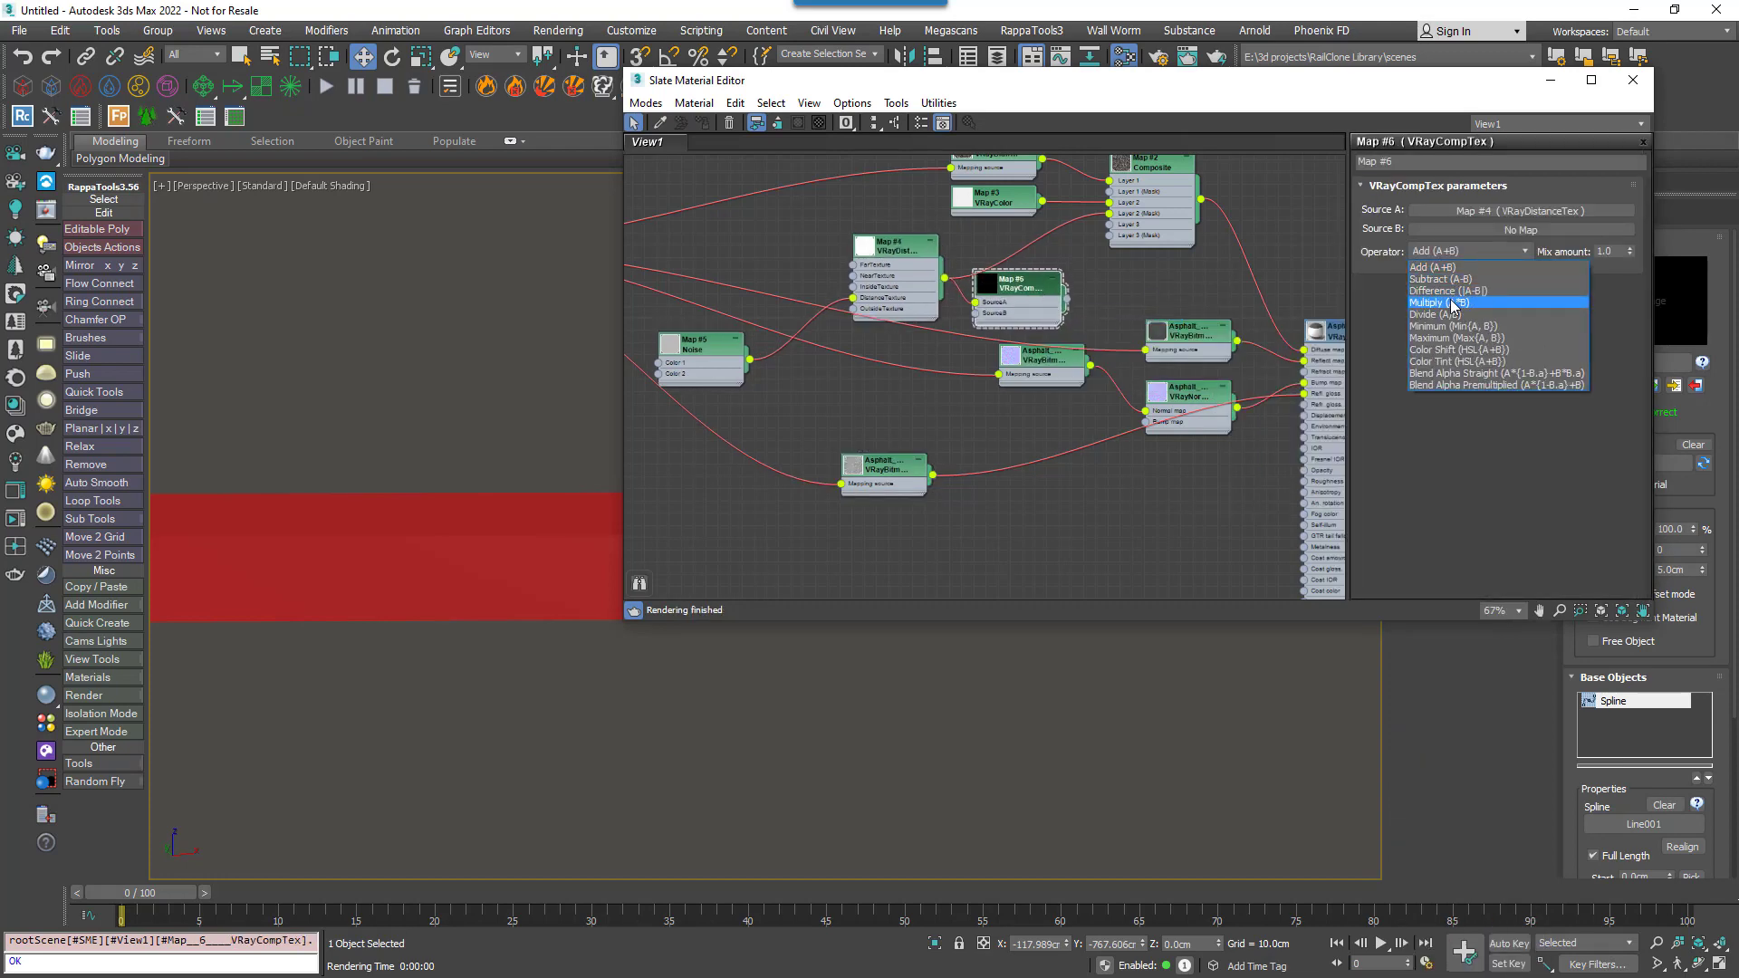
left_click(1449, 299)
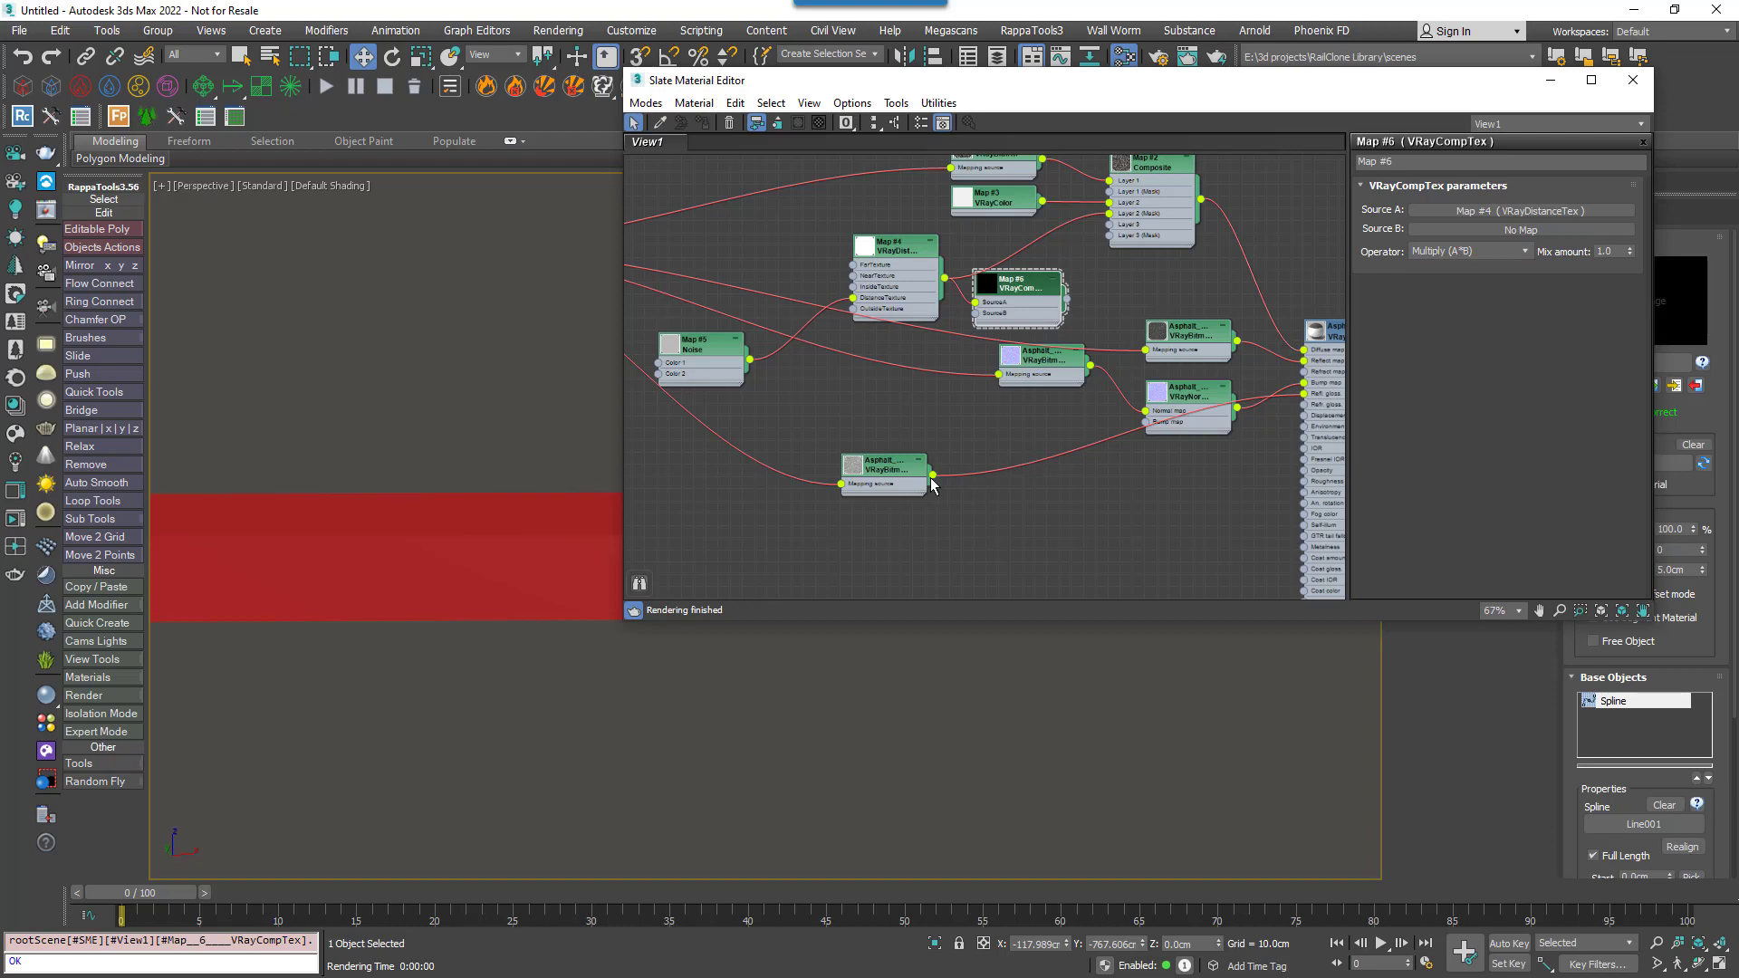
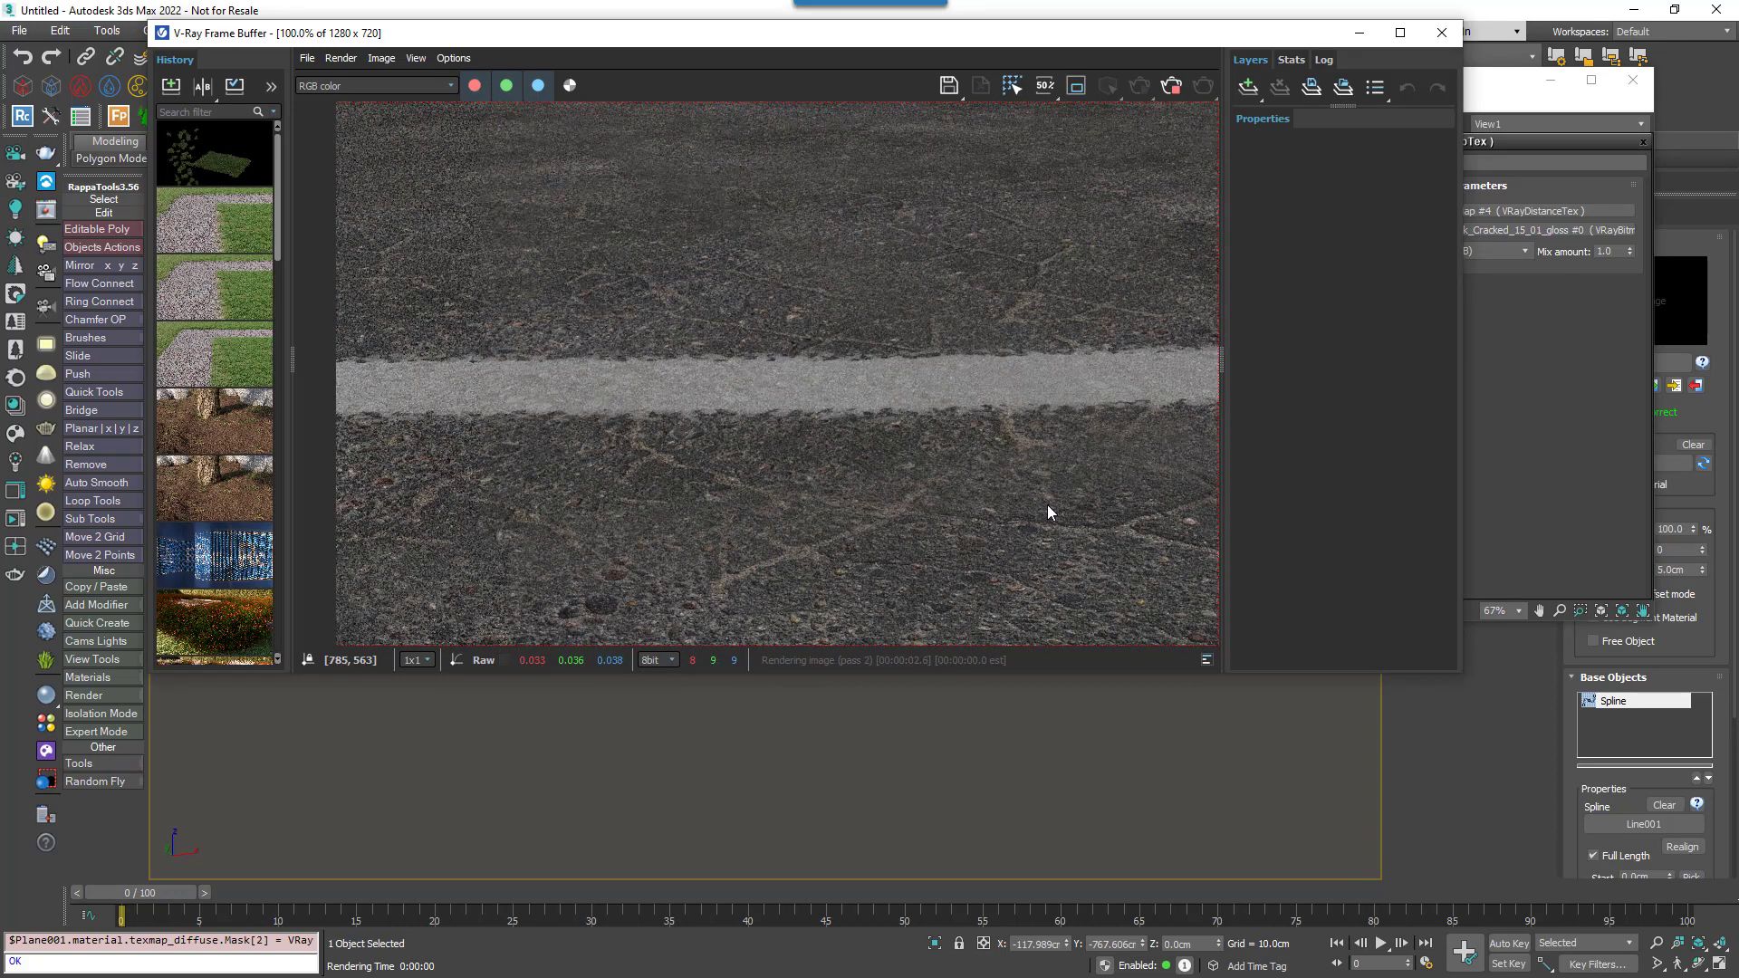
left_click(1177, 90)
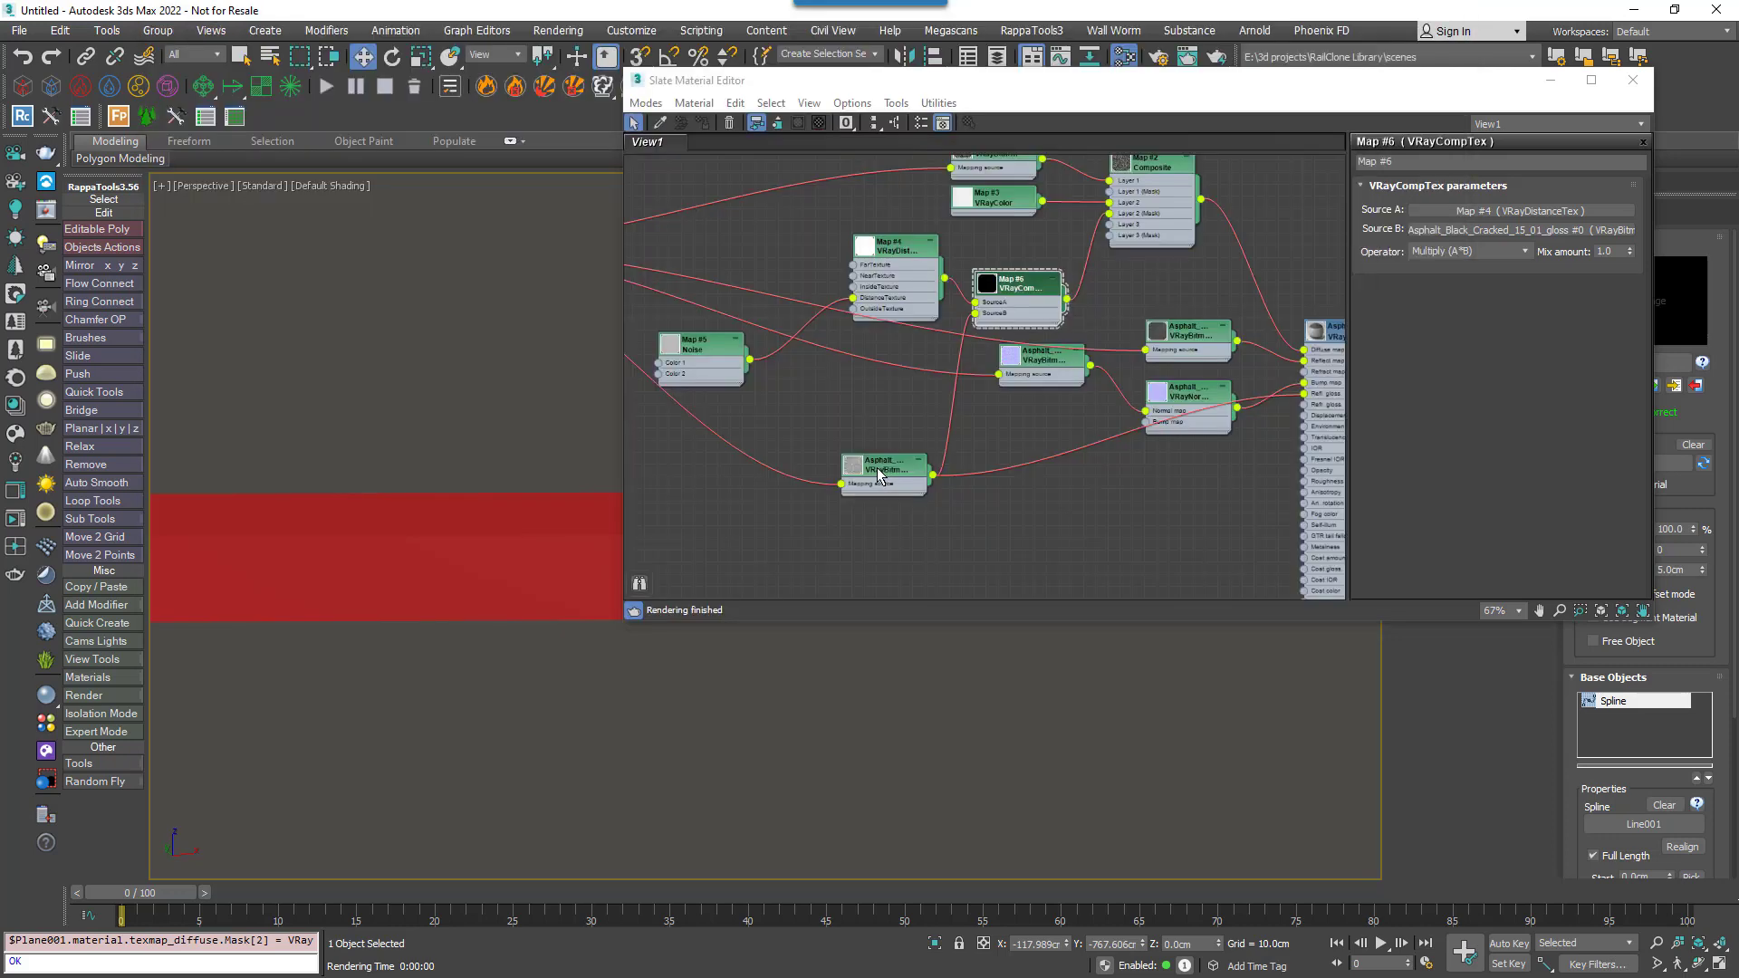
- Insert an Output map between the asphalt gloss bitmap and Source B of the VRayCompTex
left_click_drag(876, 470, 702, 502)
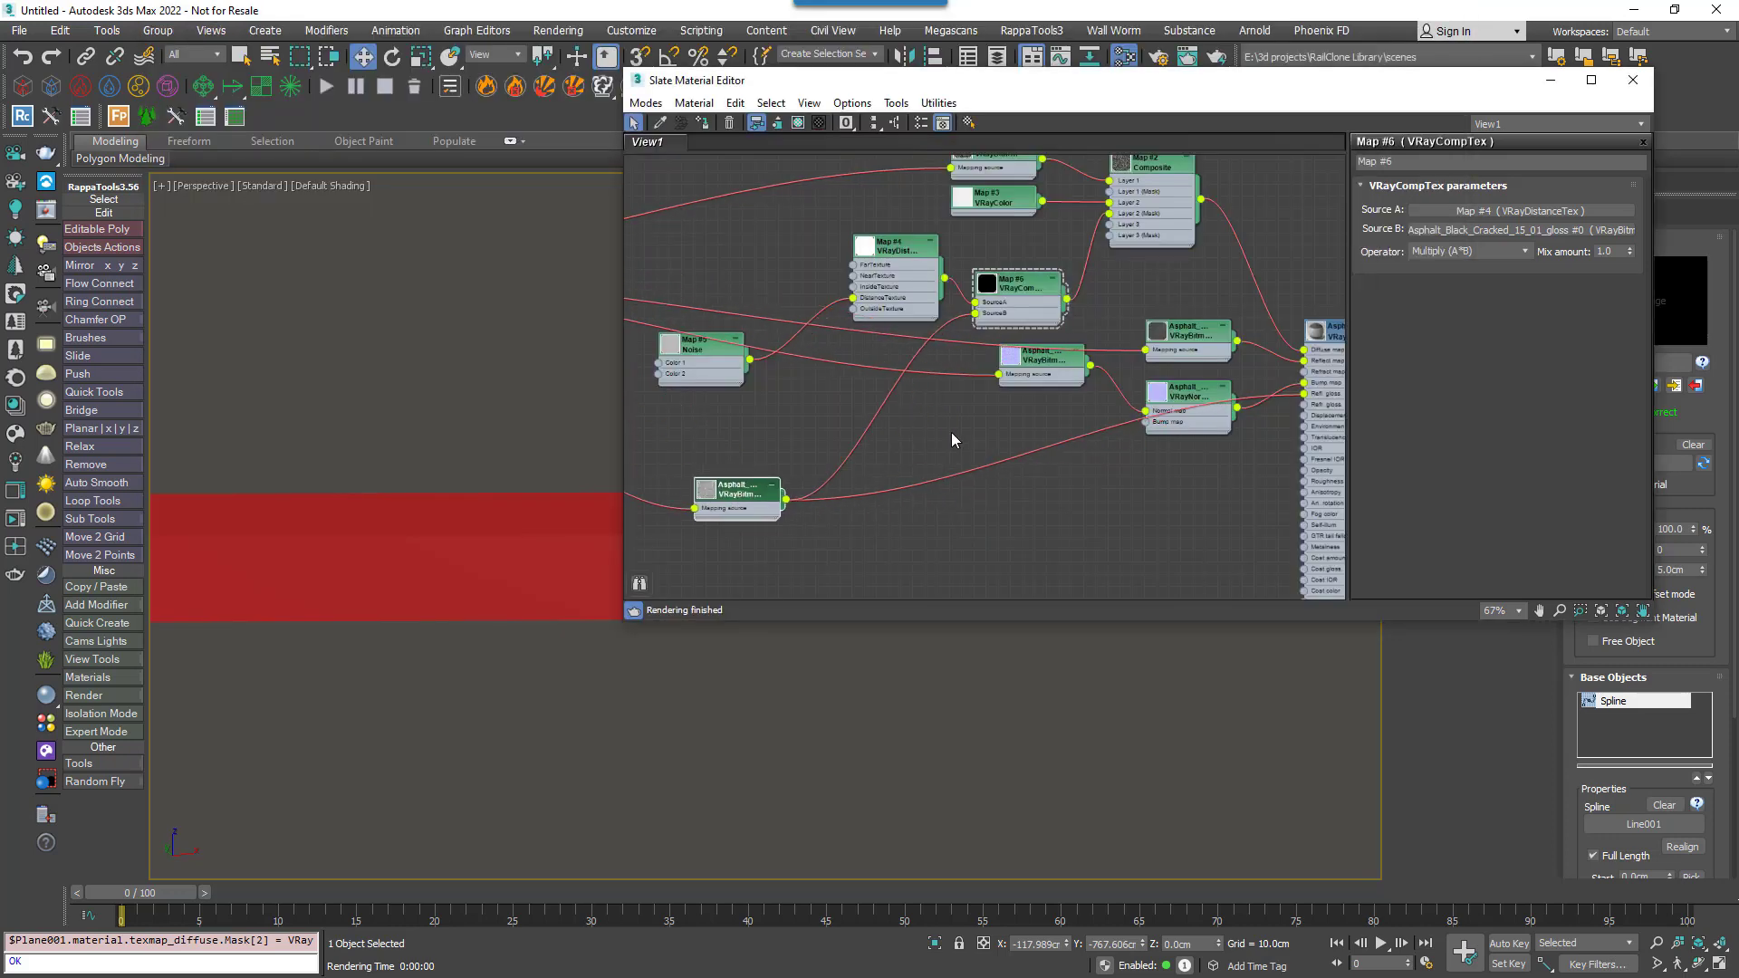
right_click(953, 436)
mouse_move(1030, 466)
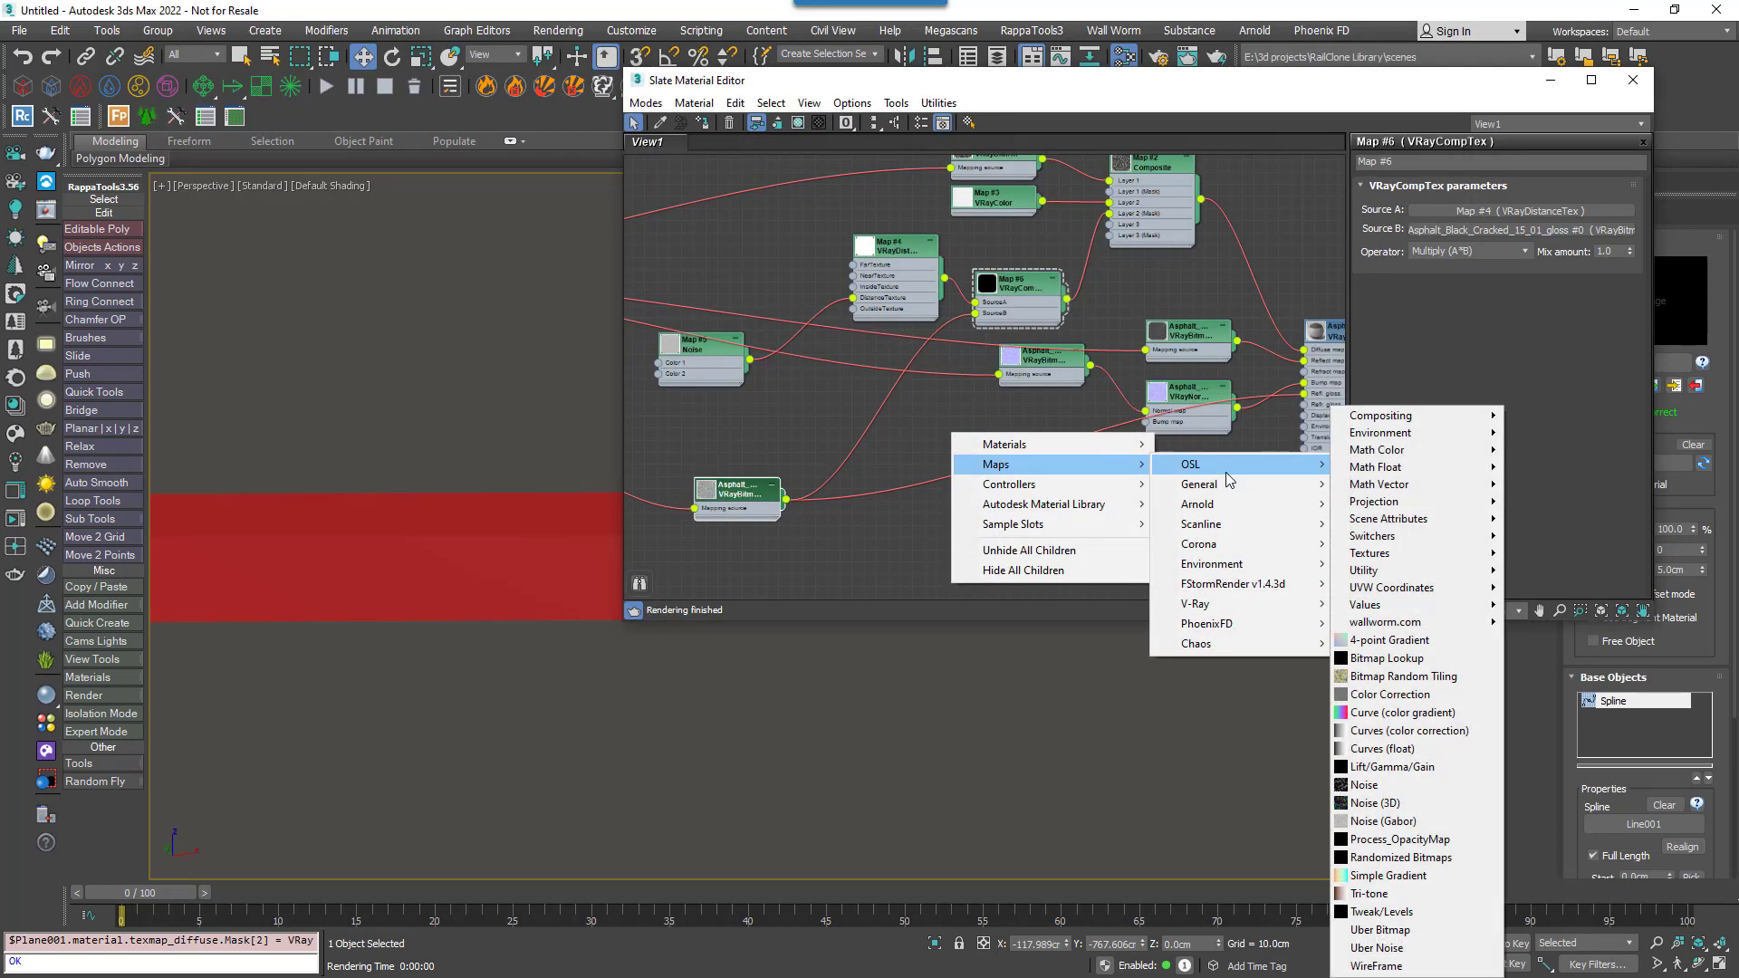
mouse_move(1232, 485)
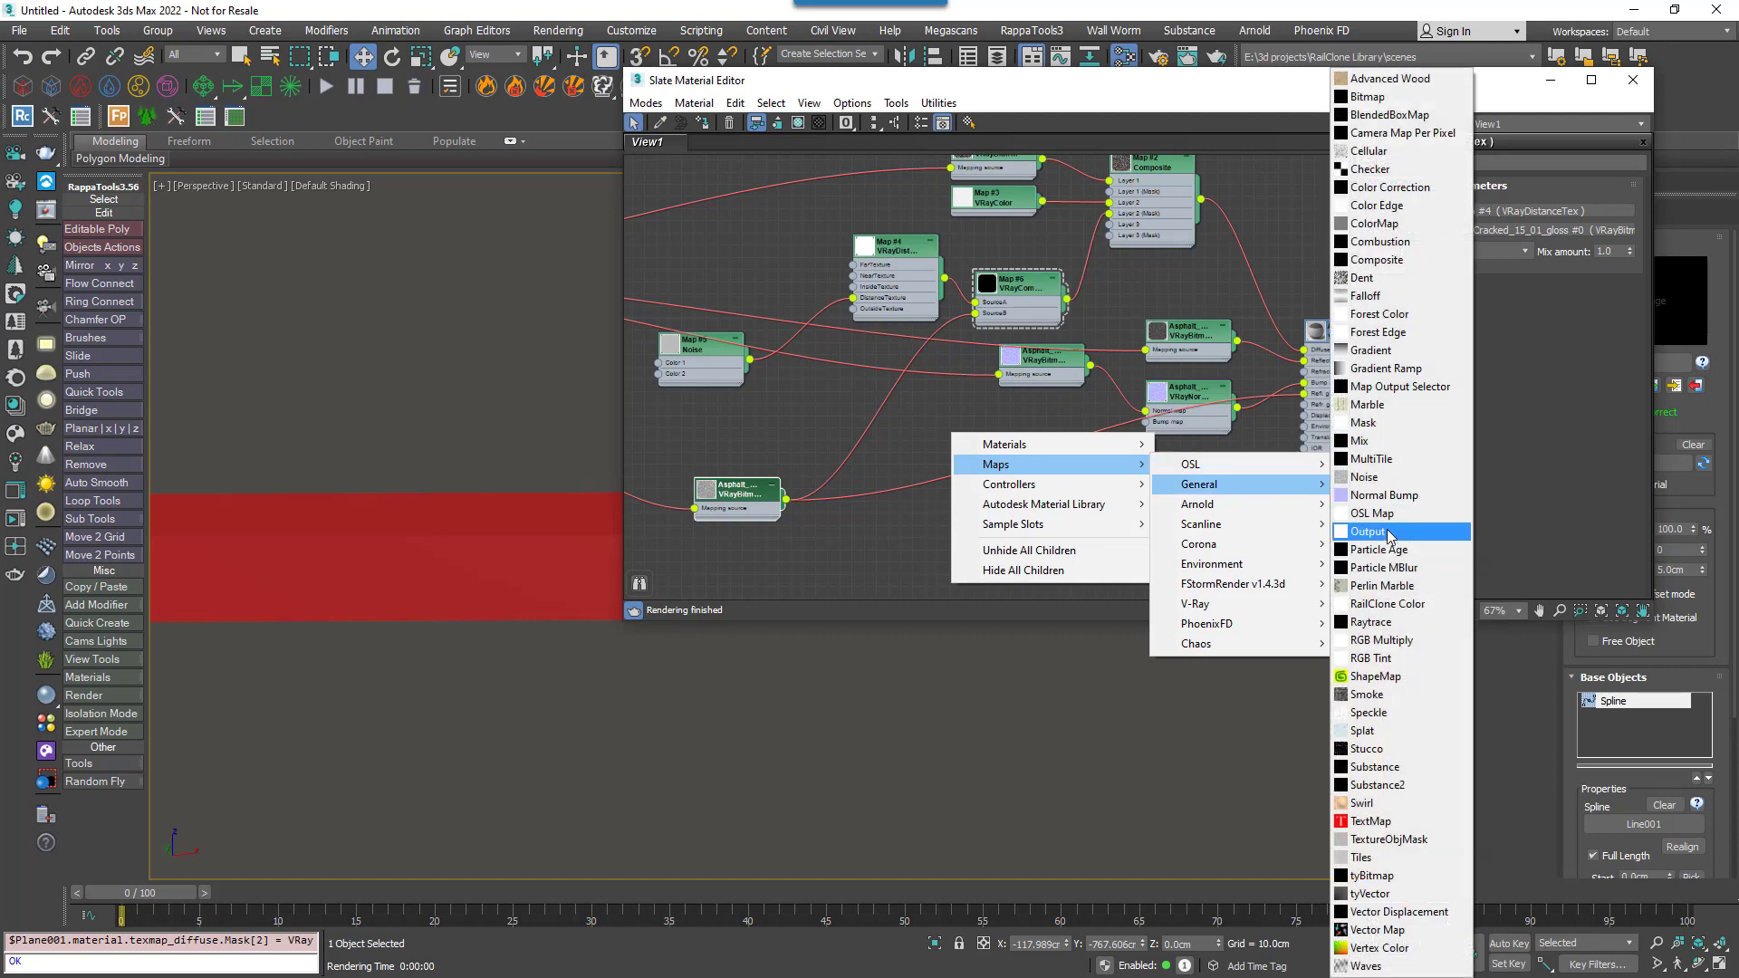
left_click(1390, 535)
left_click_drag(978, 444, 939, 438)
- Enable the color map on the Output map and add two points along its mono curve
left_click(1475, 344)
left_click(1408, 360)
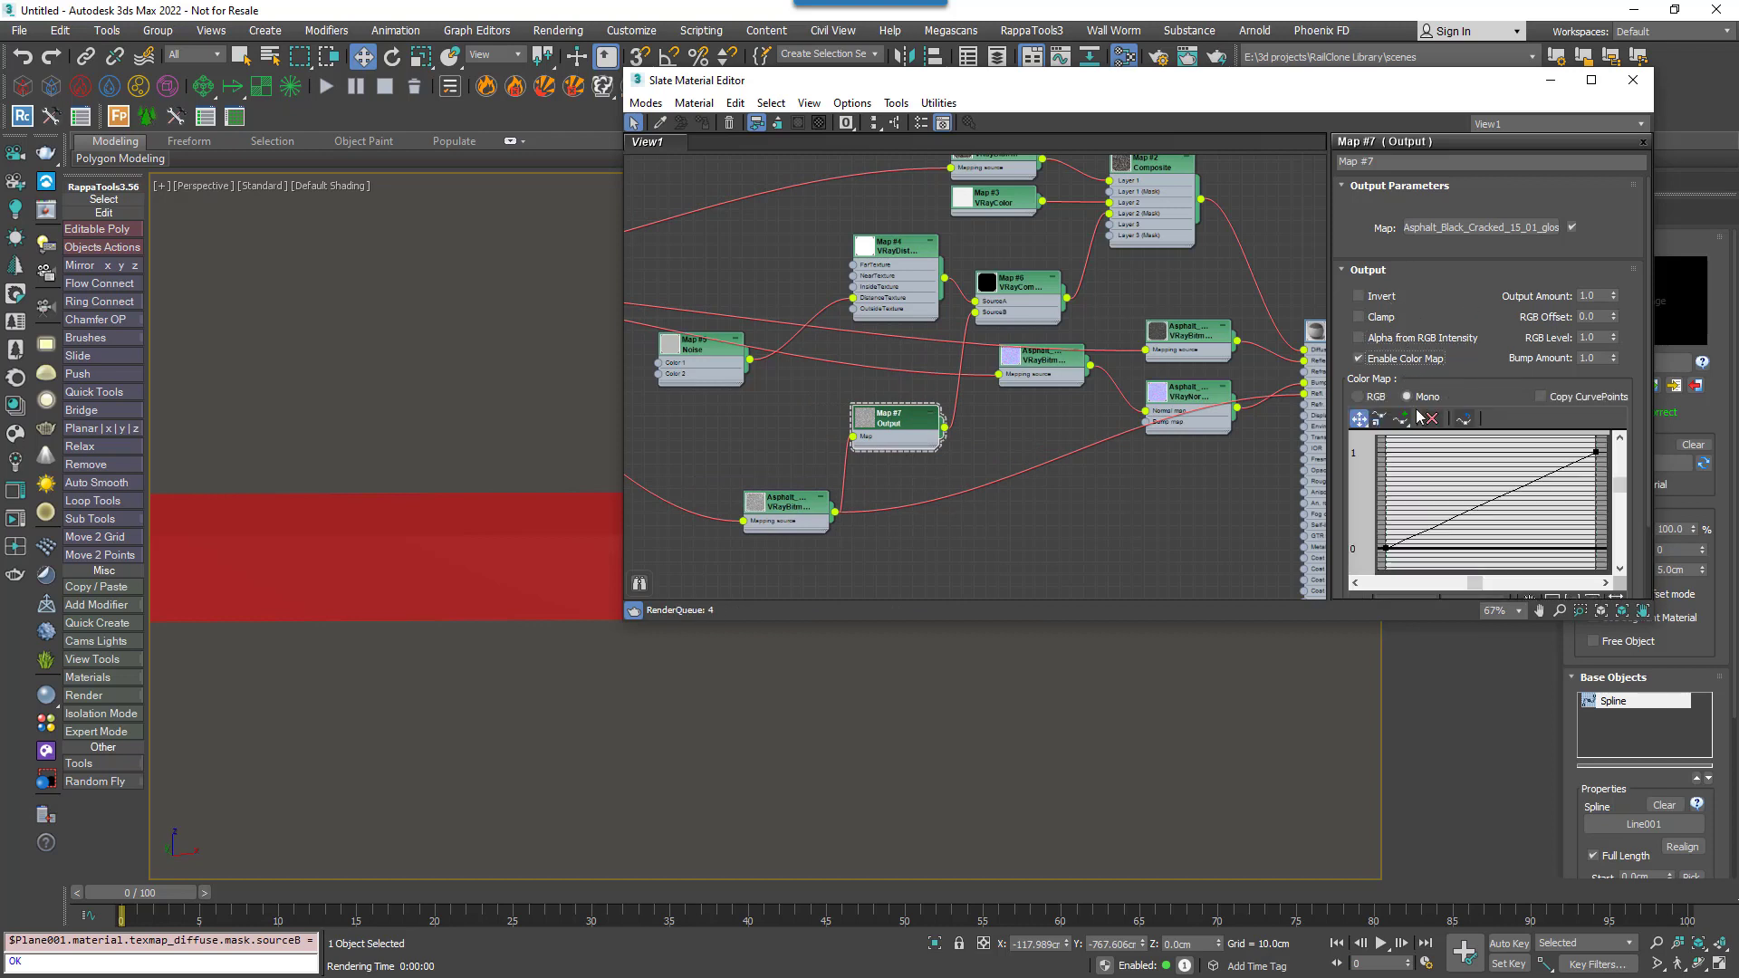
left_click(1405, 420)
left_click(1444, 520)
left_click(1500, 497)
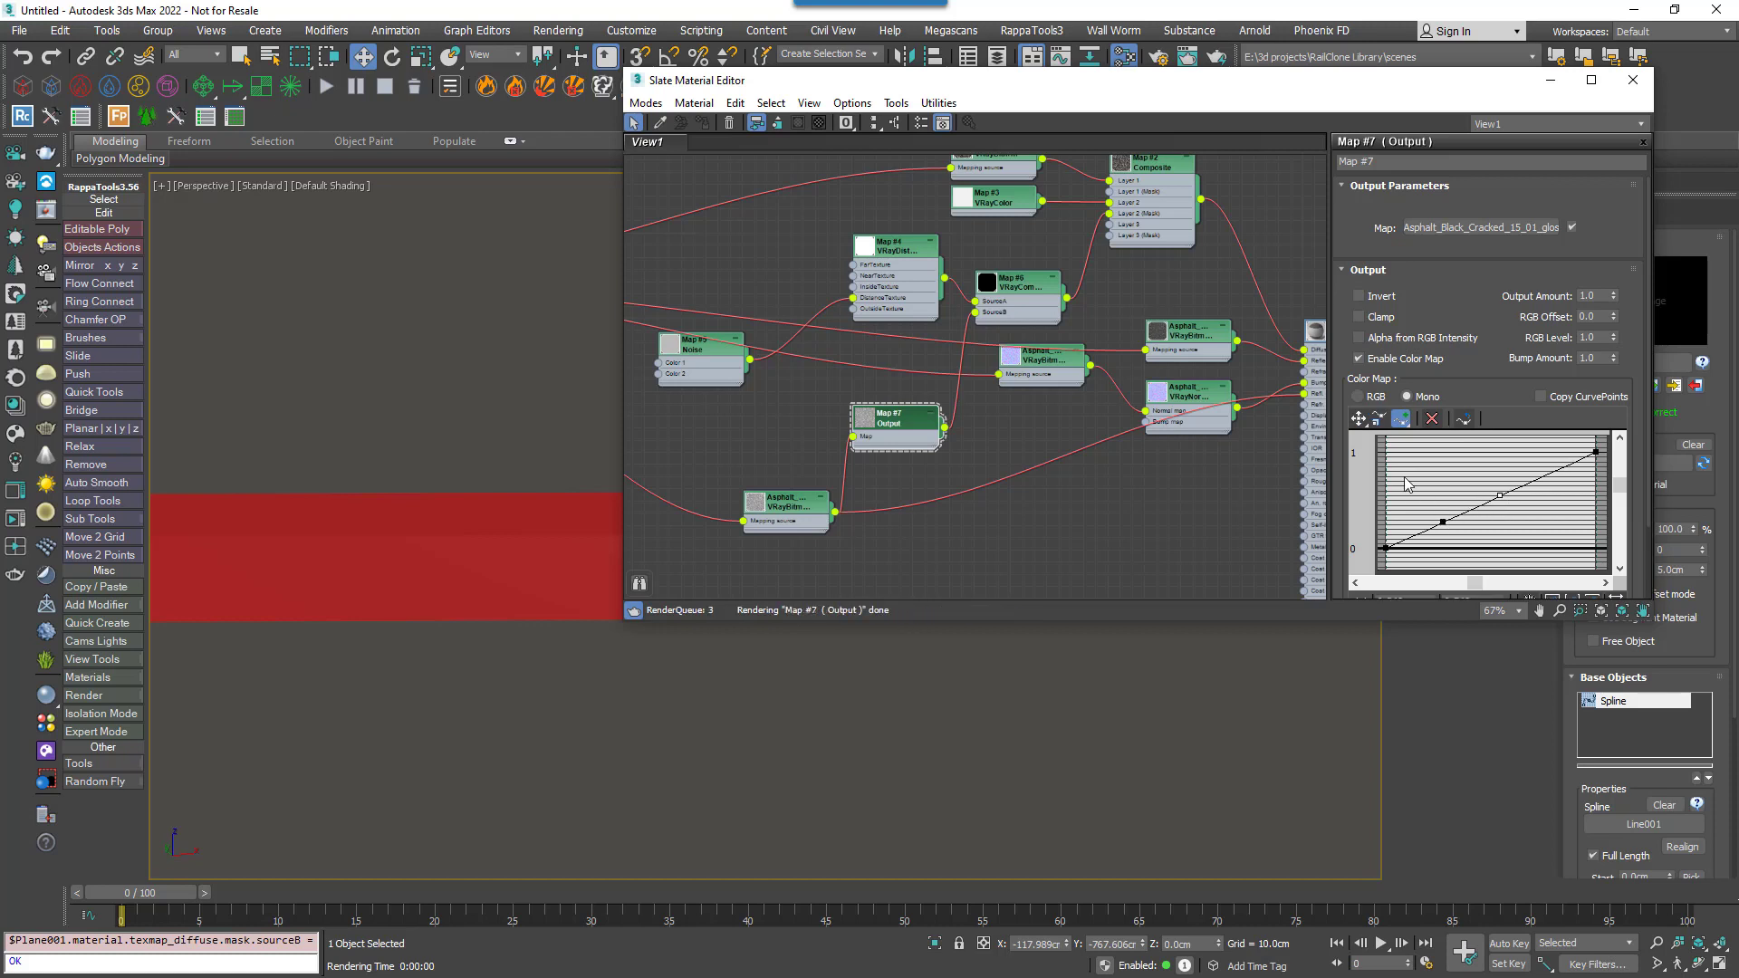
- Set the first added curve point's value to 0 and the second one's value to 1
left_click(1360, 419)
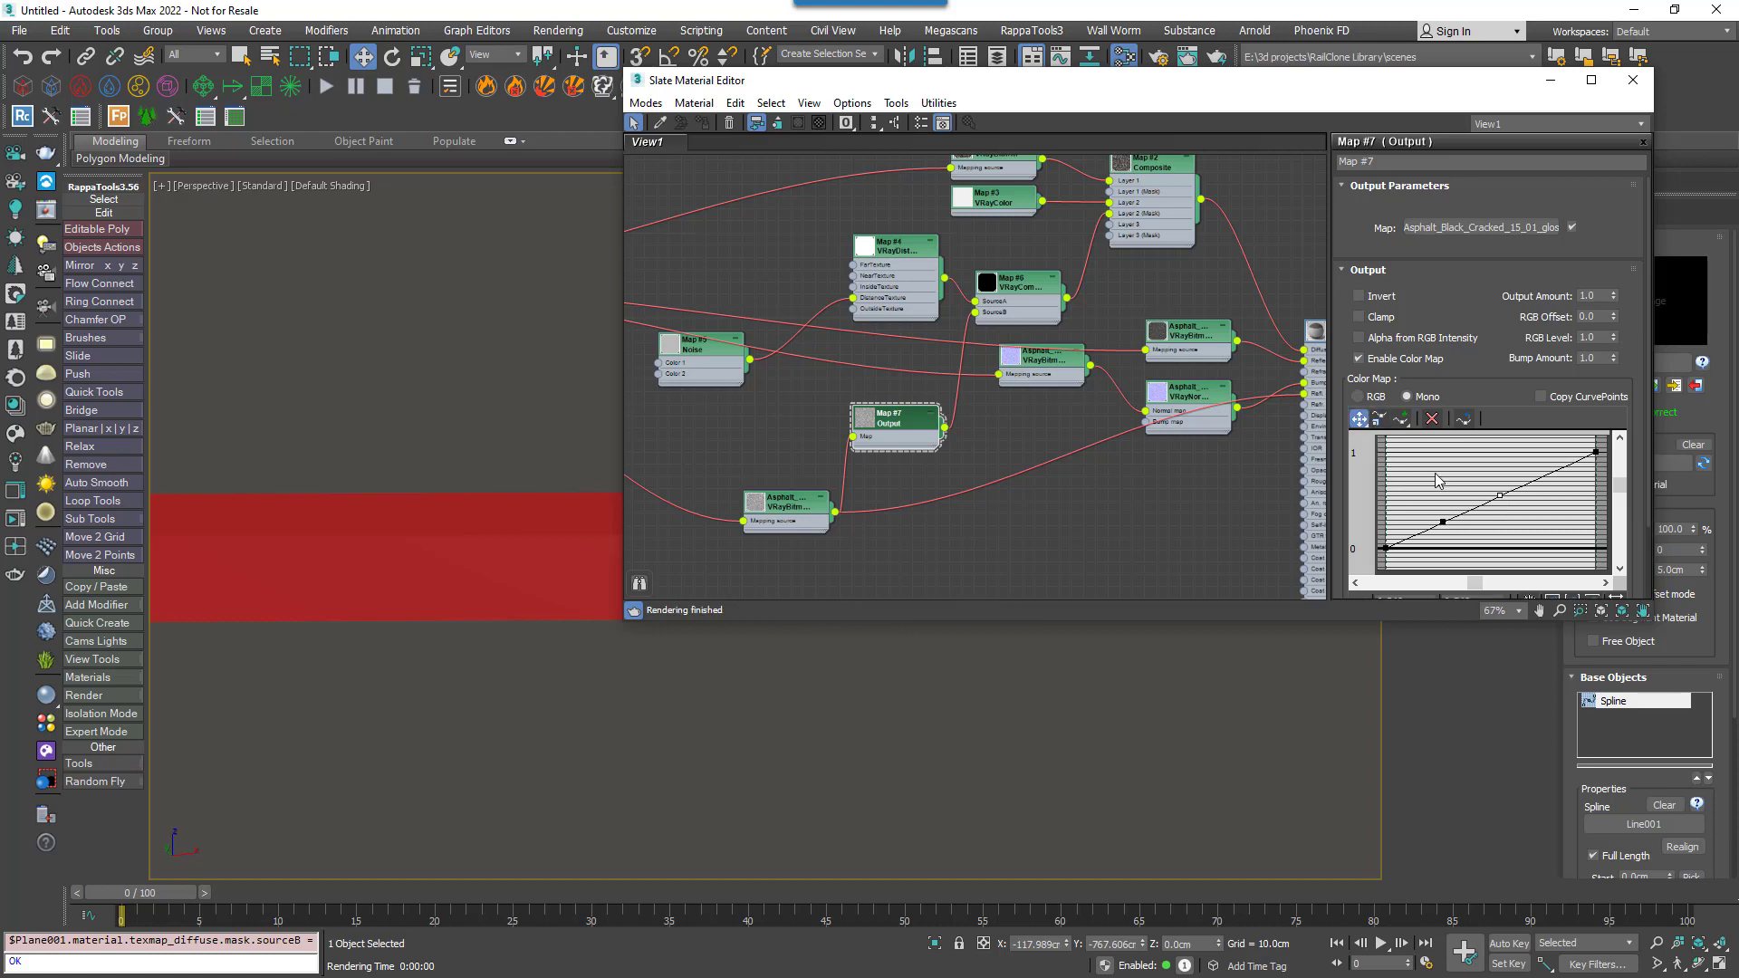
left_click_drag(1444, 624, 1444, 656)
left_click(1475, 602)
type("0")
key("Return")
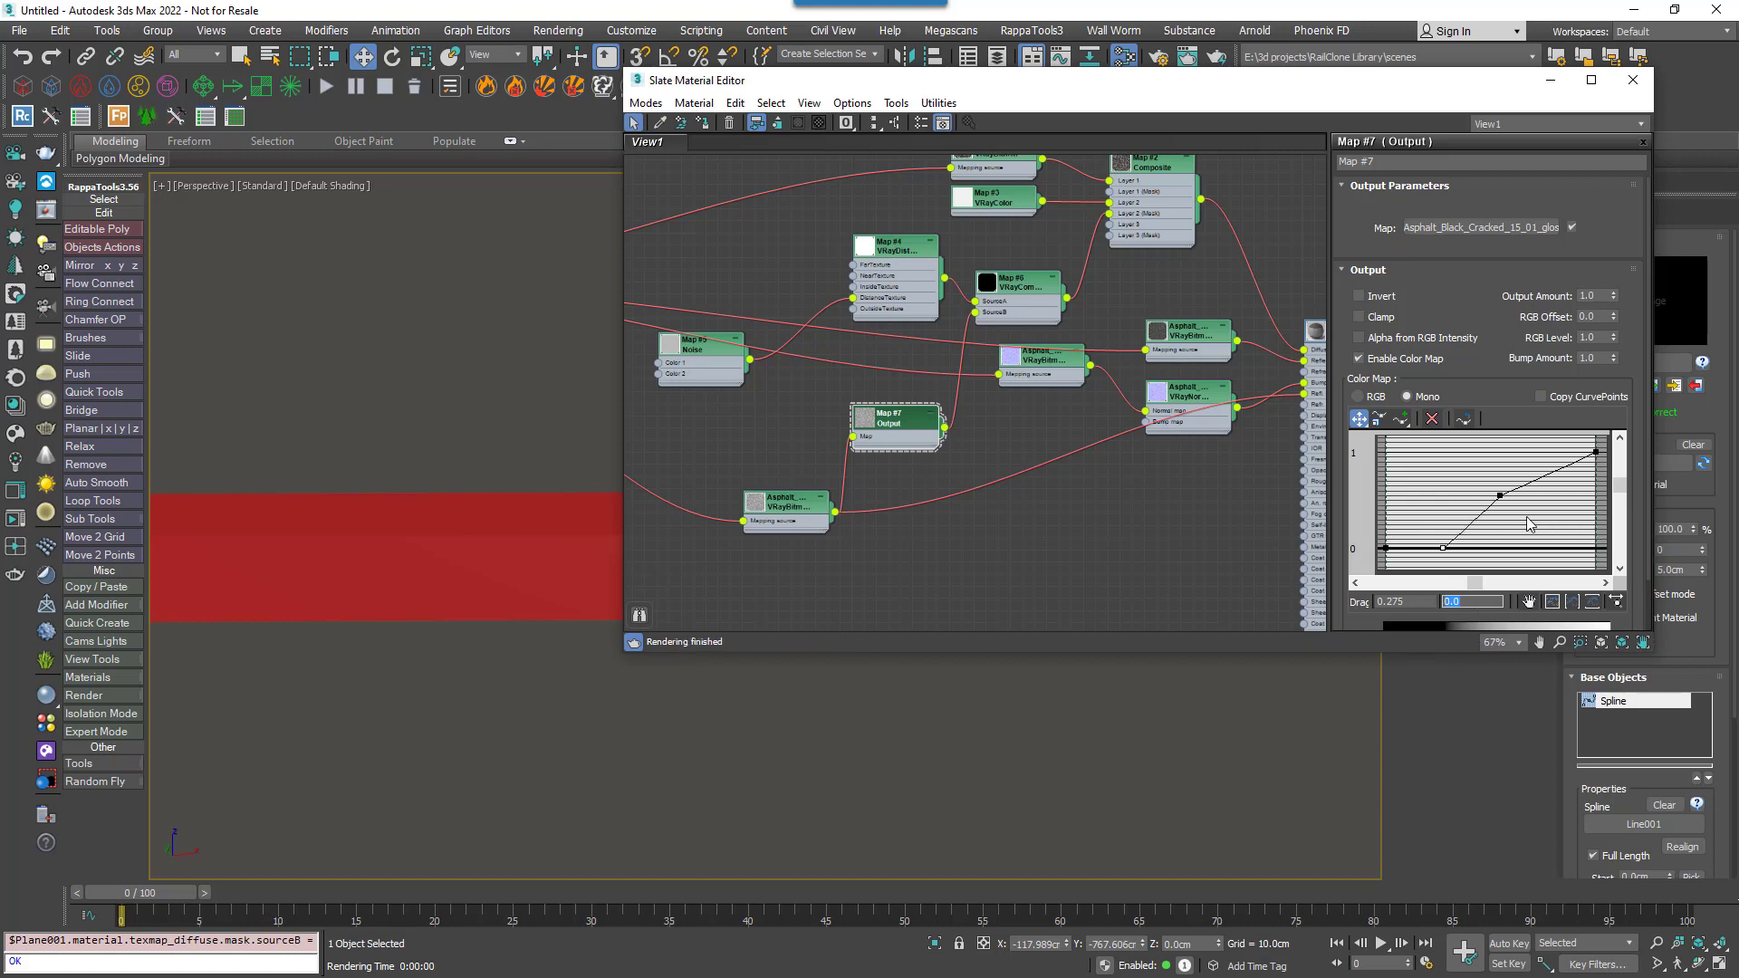
left_click(1498, 497)
left_click(1496, 495)
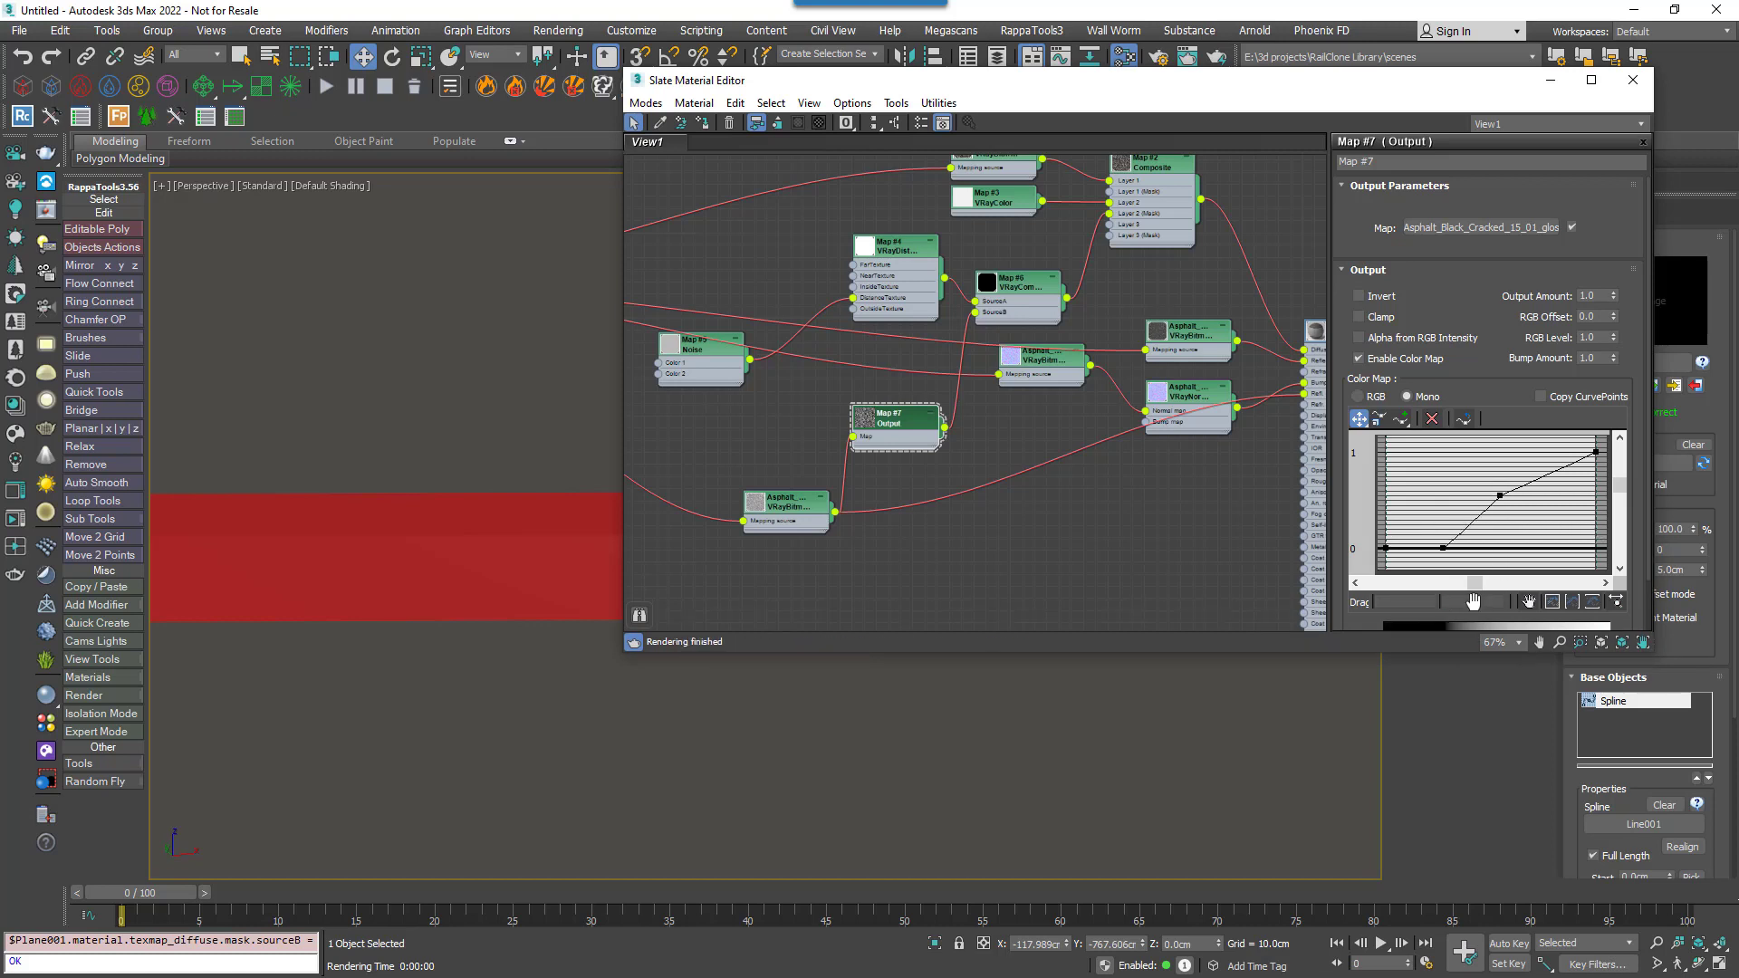
type("1")
key("Return")
- Move the upper added curve point horizontally to about 0.412 and test-render the worn line
left_click(1358, 421)
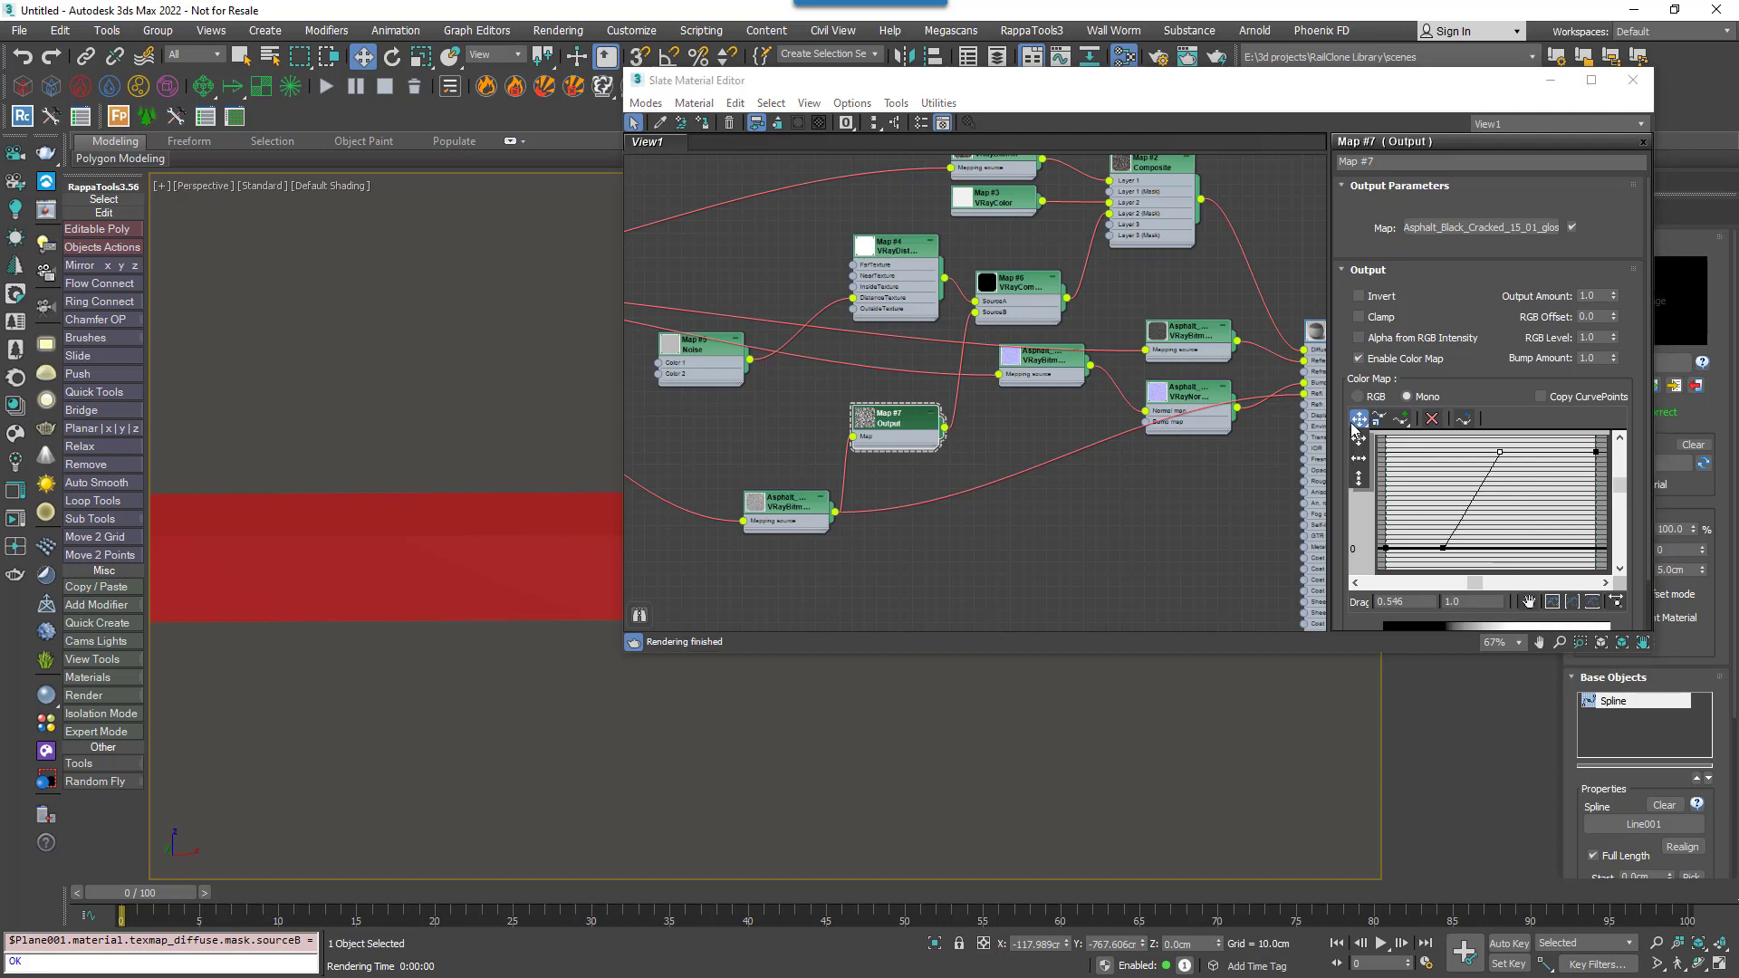
left_click_drag(1498, 454, 1472, 452)
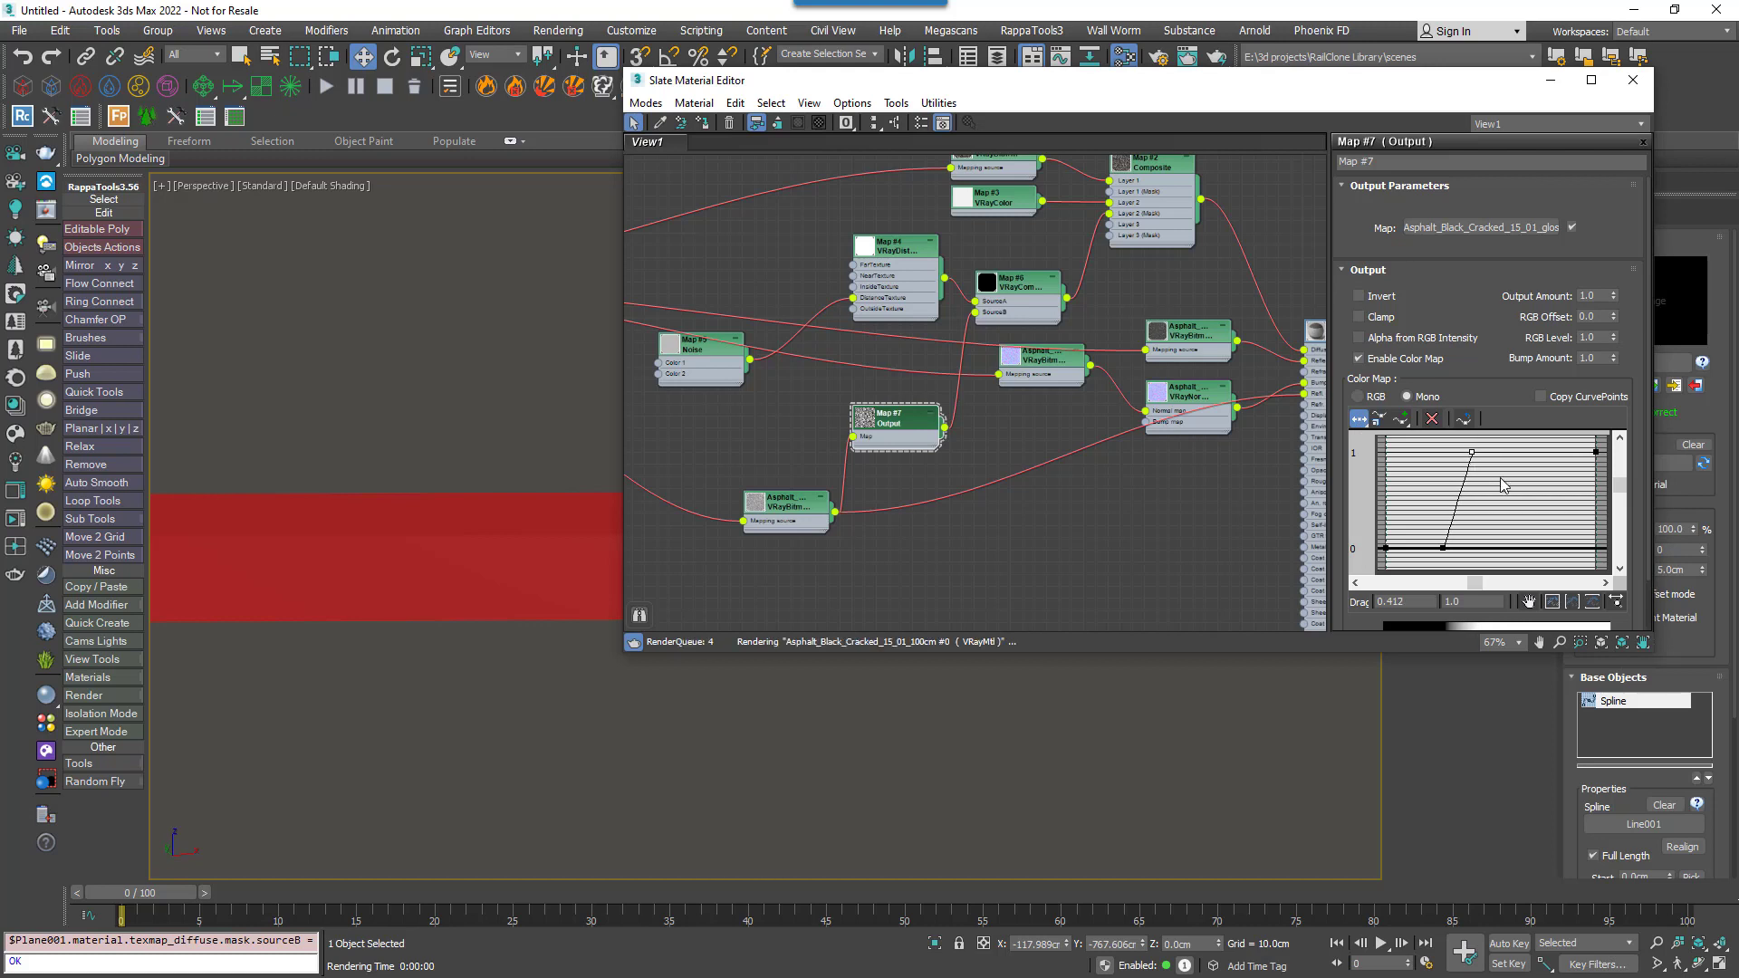
left_click(1214, 59)
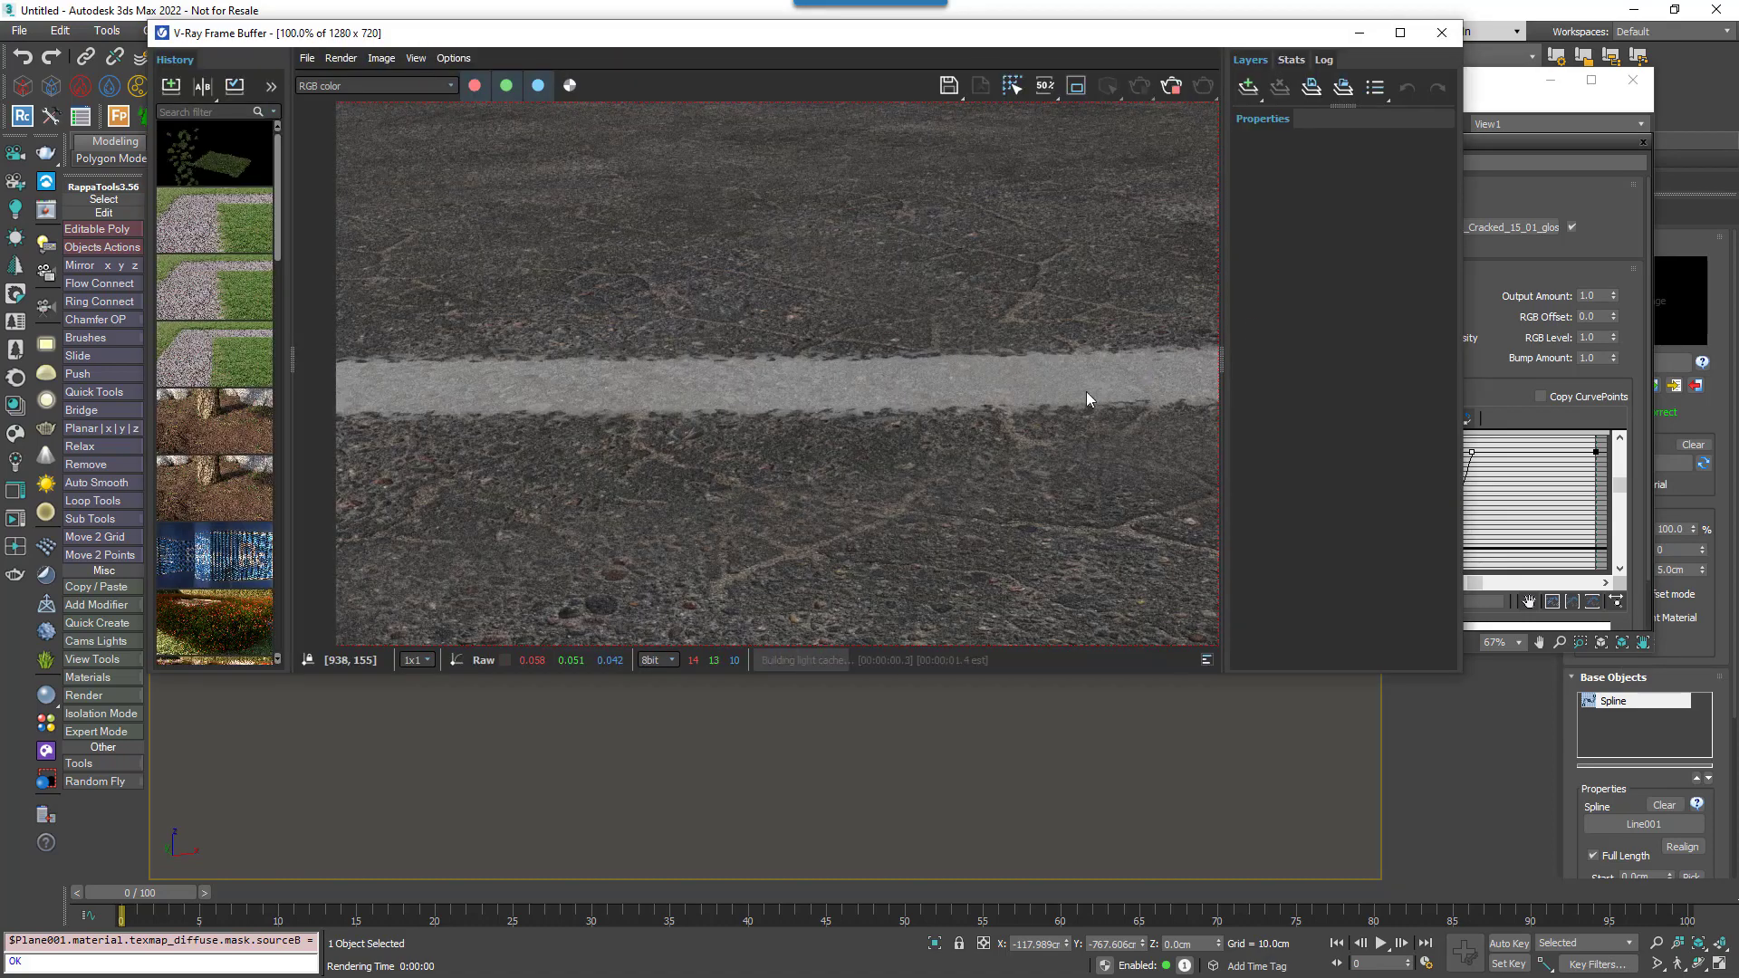
left_click_drag(704, 42, 587, 129)
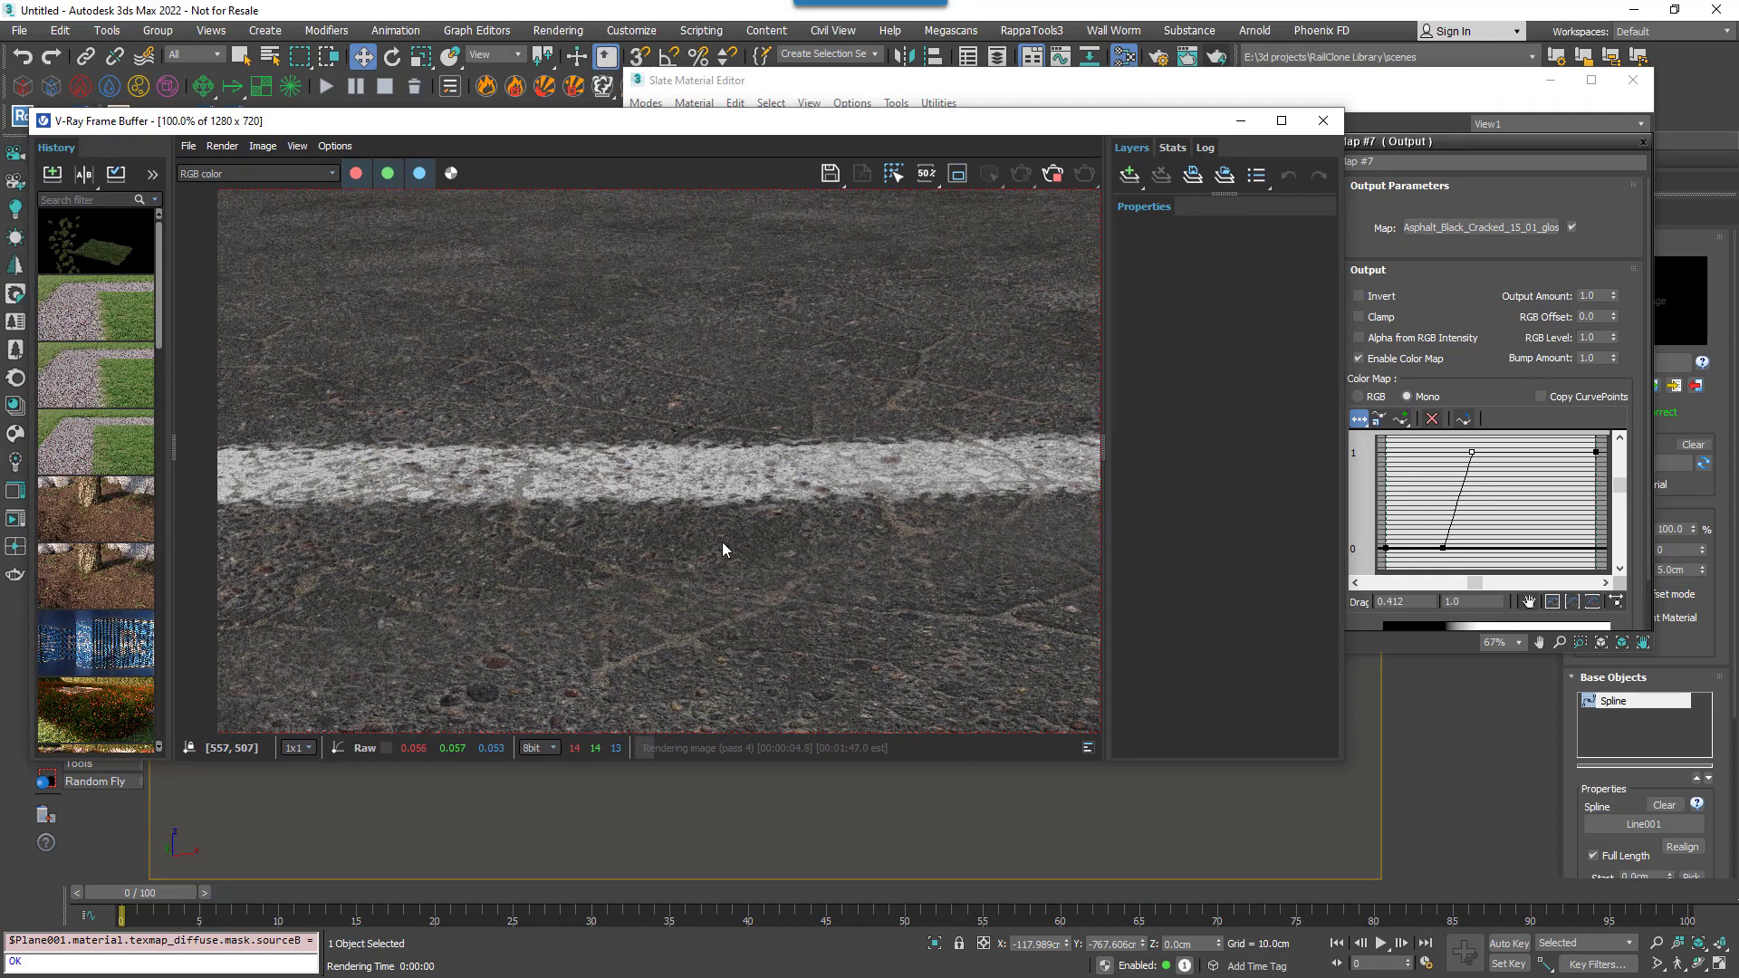
left_click(1051, 172)
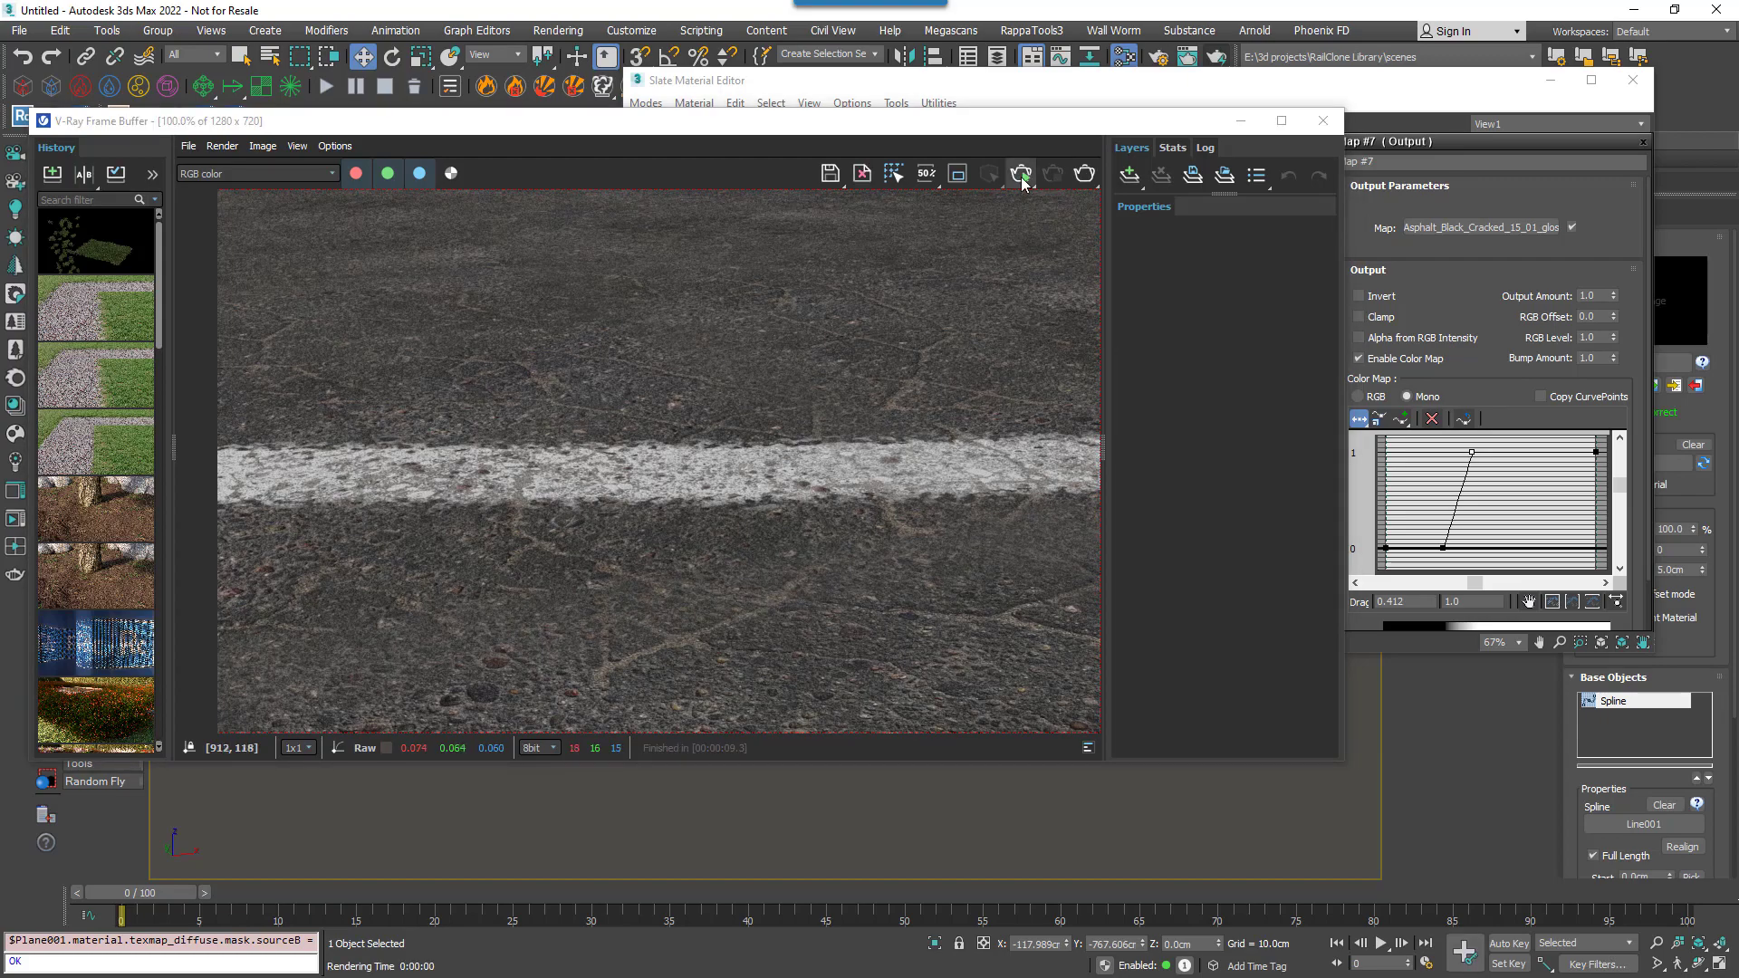
- Fine-tune the horizontal positions of both added curve points against an interactive render, then close the Slate Material Editor
mouse_move(1455, 377)
left_mouse_down()
mouse_move(1531, 381)
mouse_move(1469, 377)
left_mouse_up()
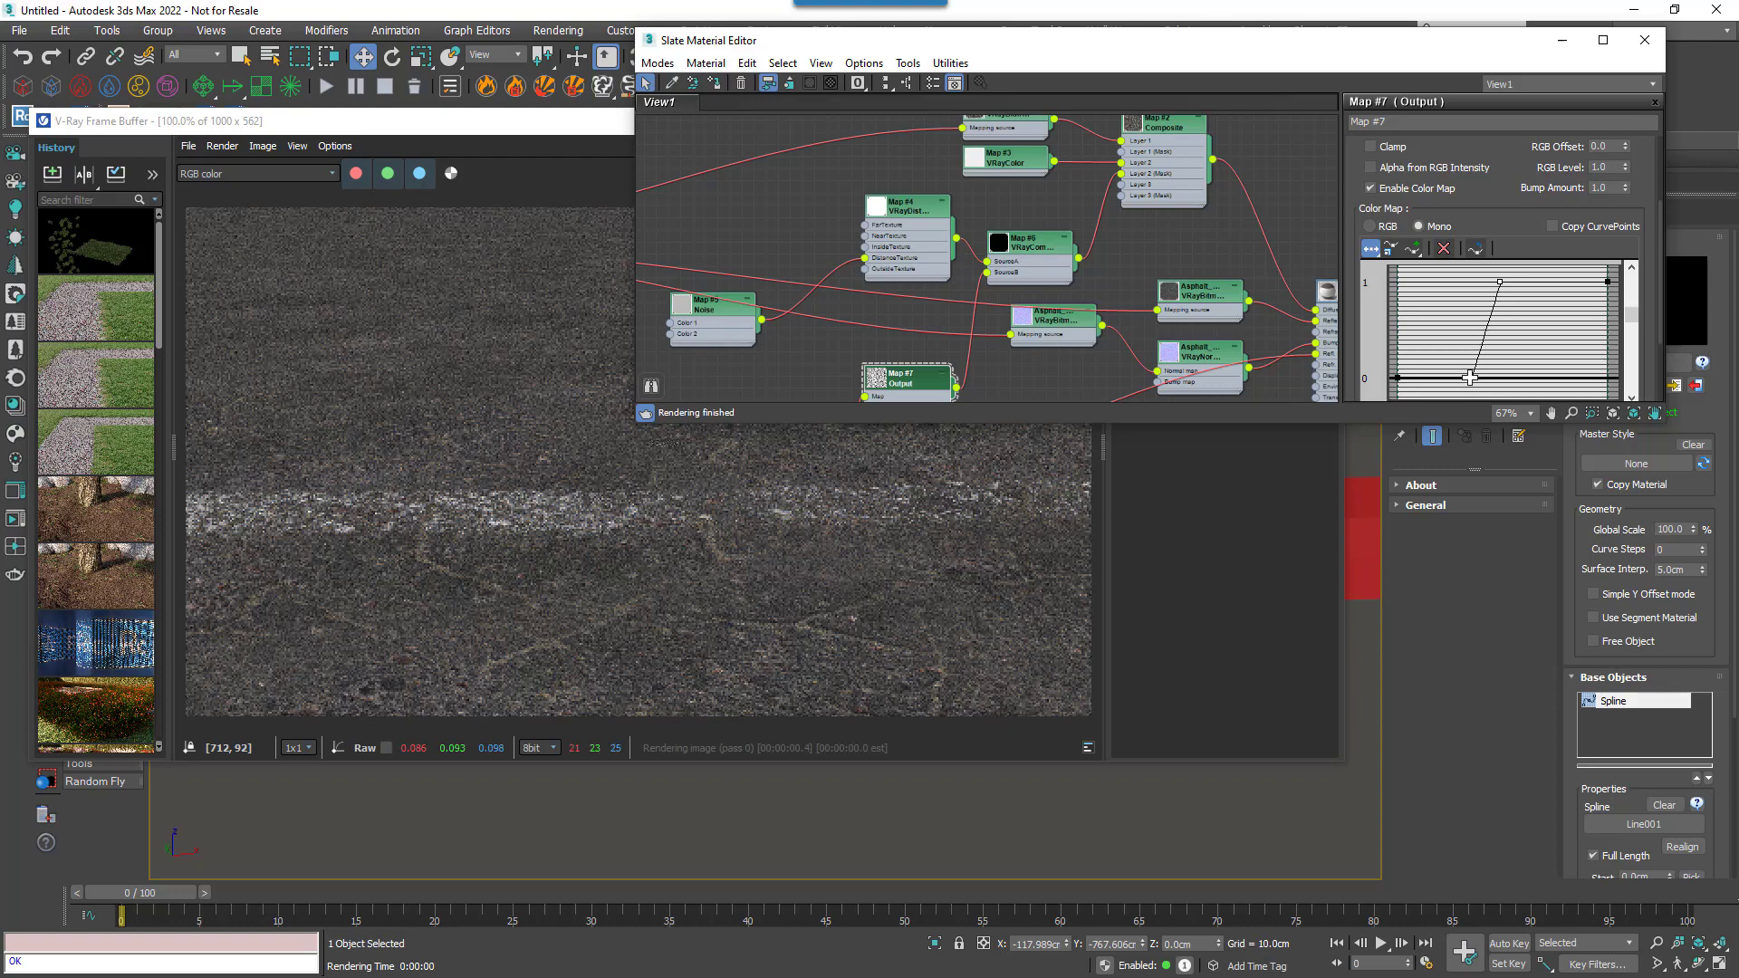
left_click_drag(1500, 283, 1478, 283)
left_click_drag(1471, 377, 1465, 377)
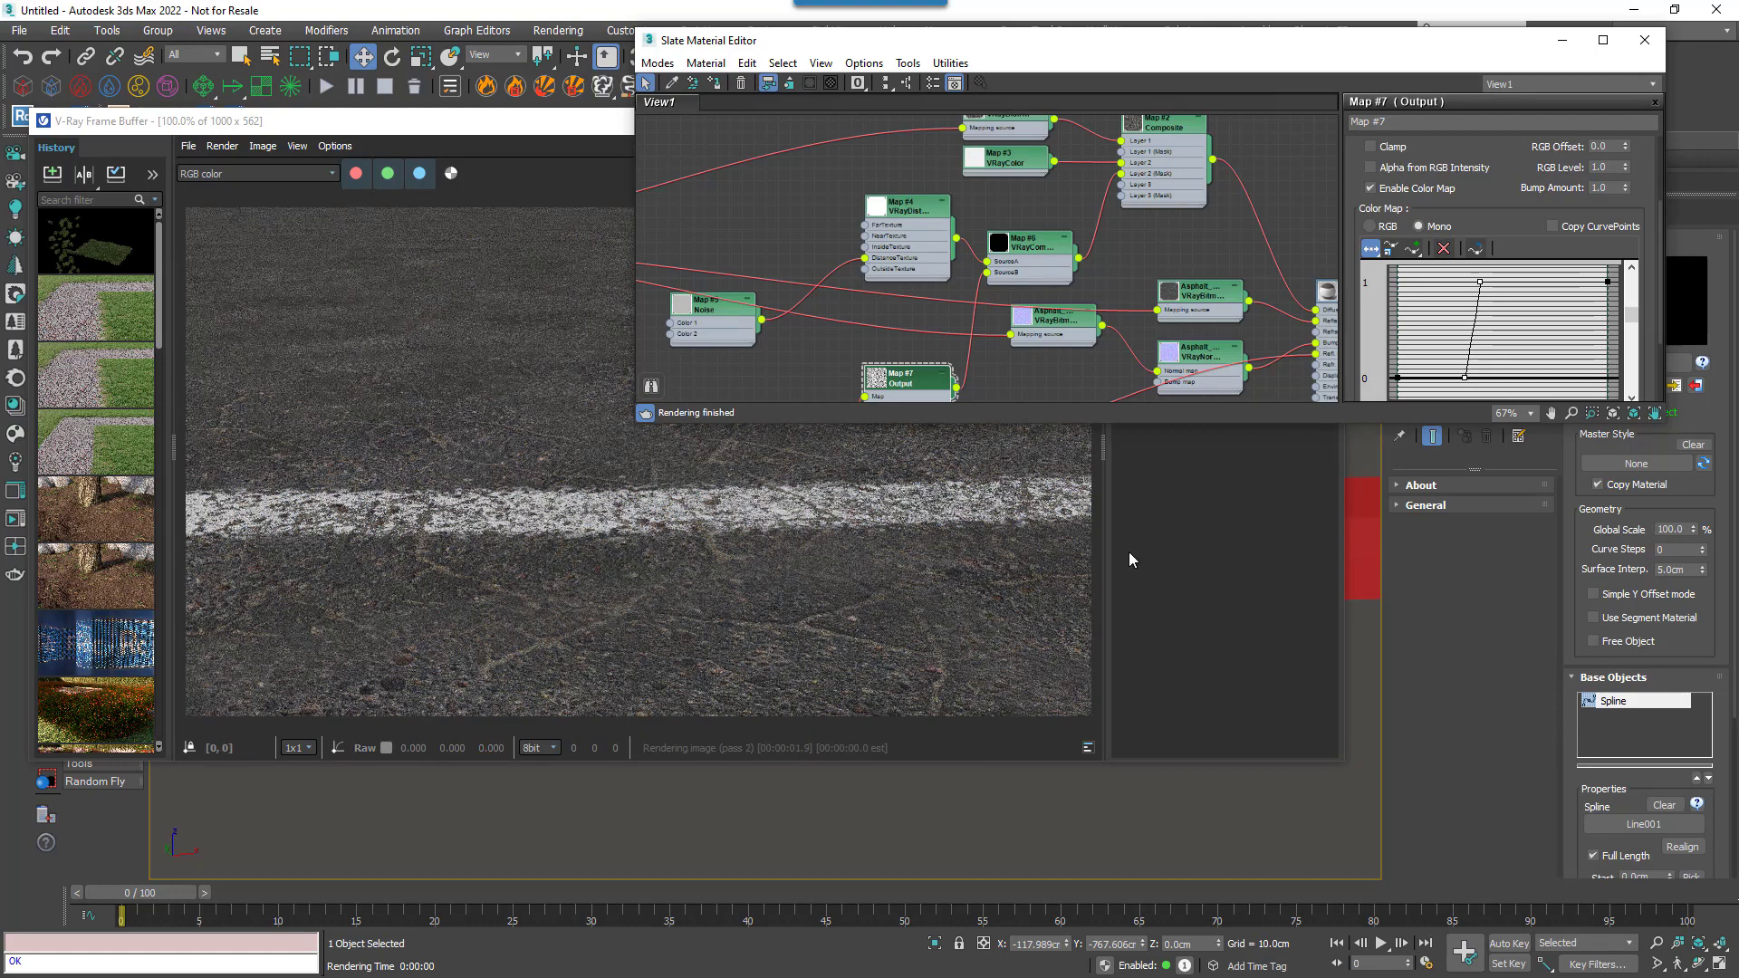
left_click(1644, 40)
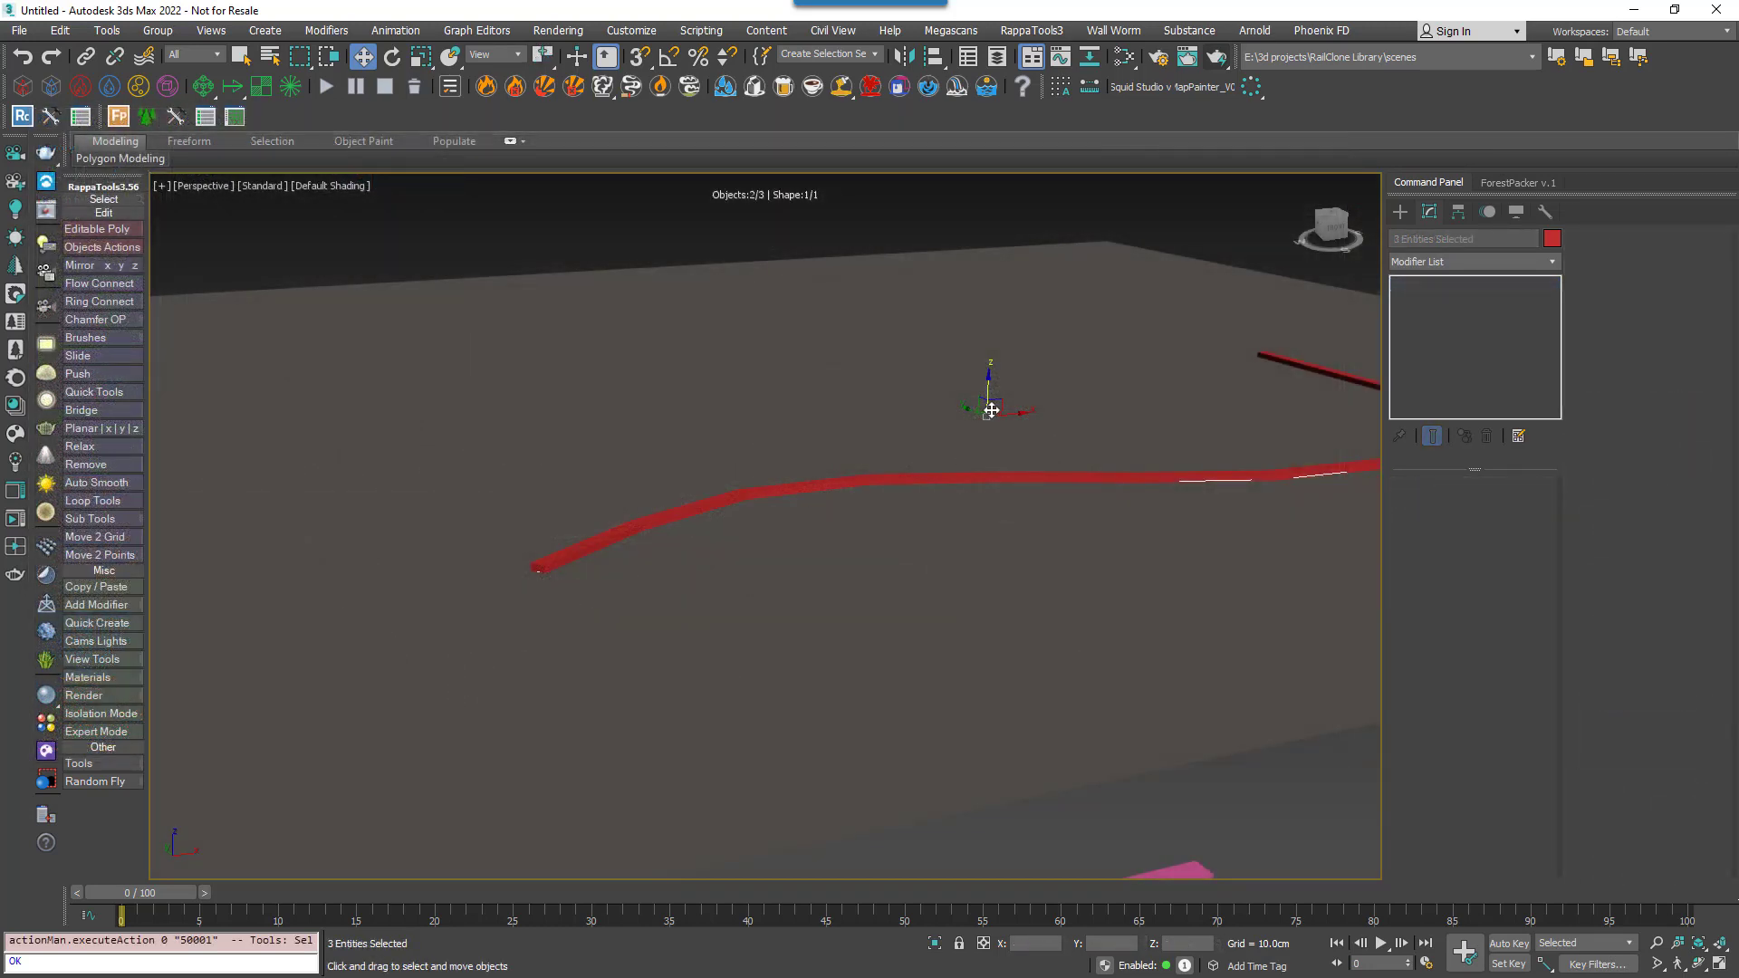
- Clone the selected road-line spline together with its two objects and place the copy beside the original on the ground
middle_click_drag(992, 411, 956, 477, "alt")
mouse_move(996, 407)
left_mouse_down("shift")
mouse_move(916, 390)
mouse_move(885, 342)
mouse_move(852, 344)
left_mouse_up("shift")
left_click(871, 574)
scroll(855, 574, "up", 1)
middle_click_drag(854, 574, 732, 576)
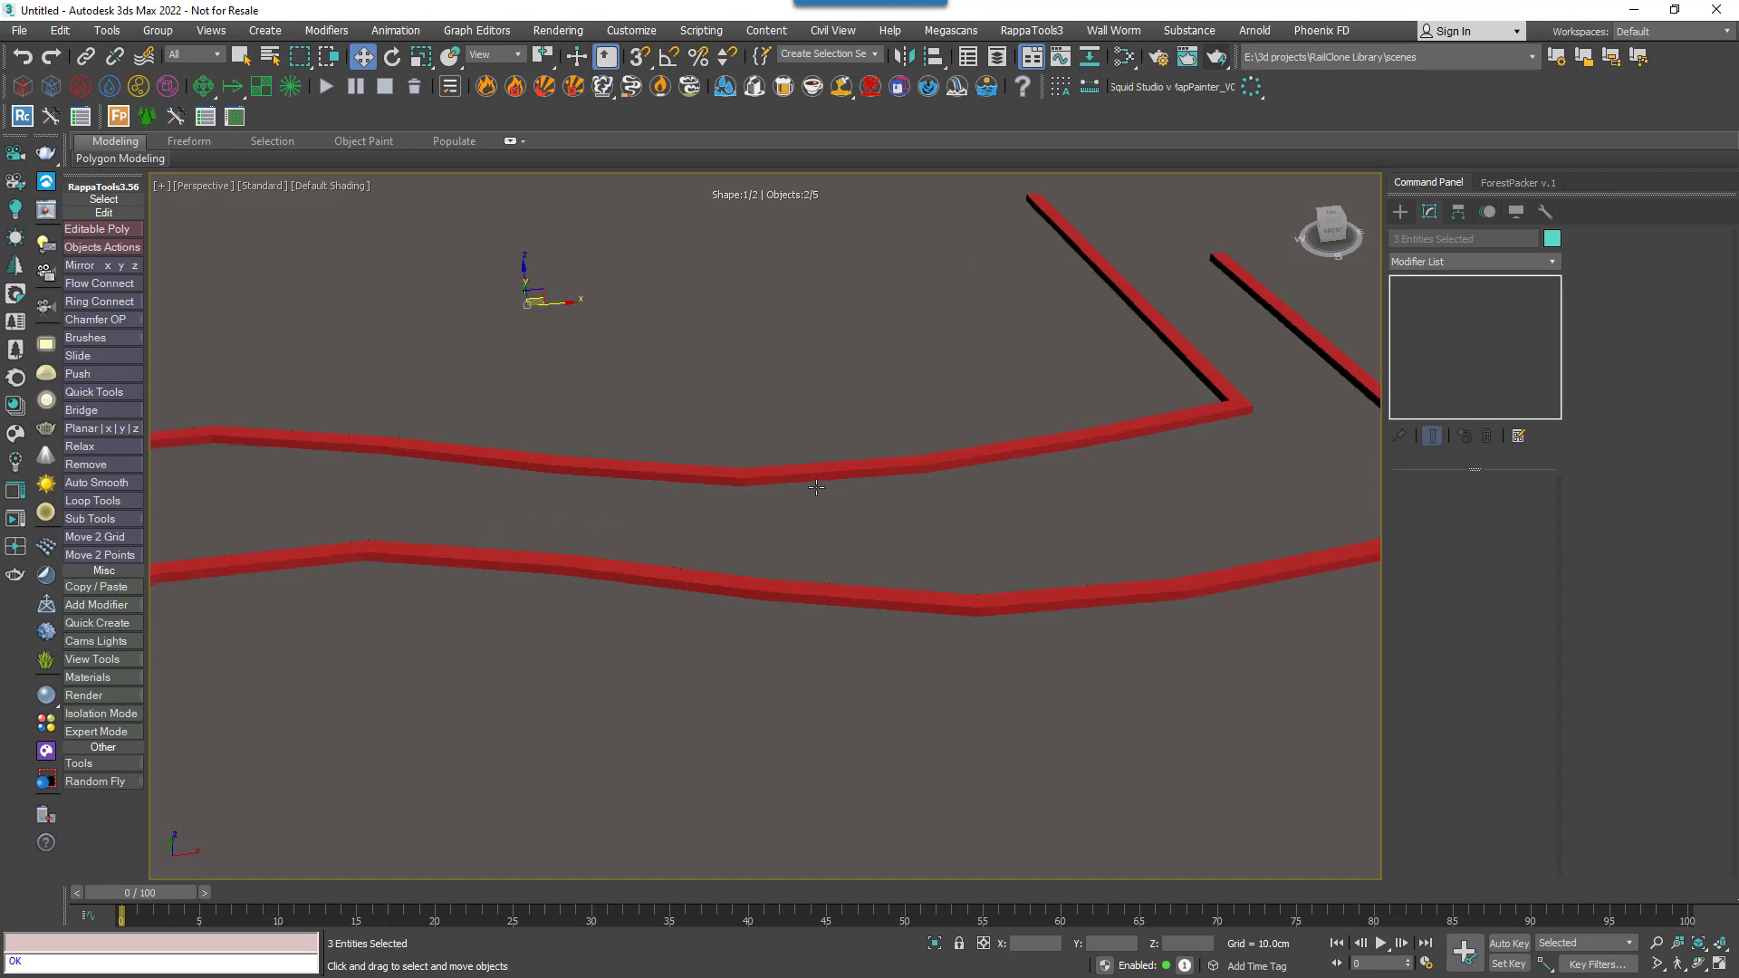
- Duplicate the distance texture and its compositing map as the Composite map's Layer 3 mask, and copy the white VRayColor map
scroll(817, 487, "up", 3)
middle_click_drag(817, 487, 676, 493)
key("m")
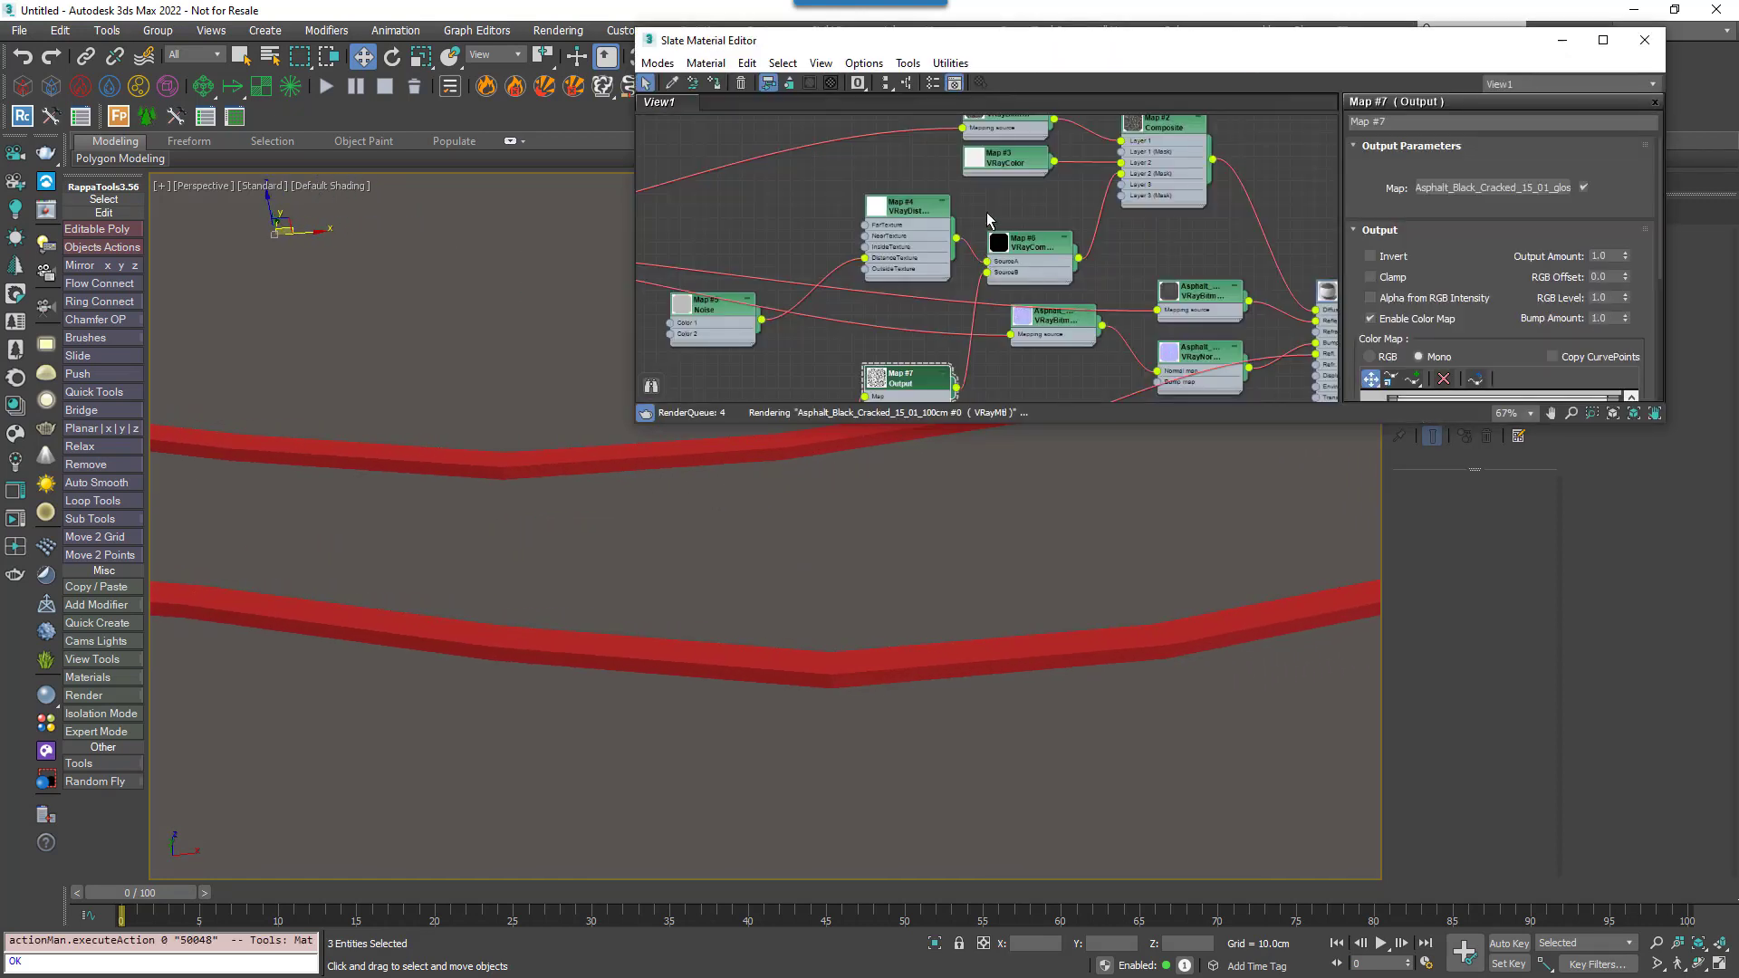
scroll(981, 242, "down", 2)
left_click_drag(795, 175, 795, 206)
left_click(941, 254, "ctrl")
mouse_move(942, 254)
left_mouse_down("shift")
mouse_move(926, 299)
mouse_move(1019, 227)
mouse_move(982, 193)
mouse_move(1211, 190)
left_mouse_up("shift")
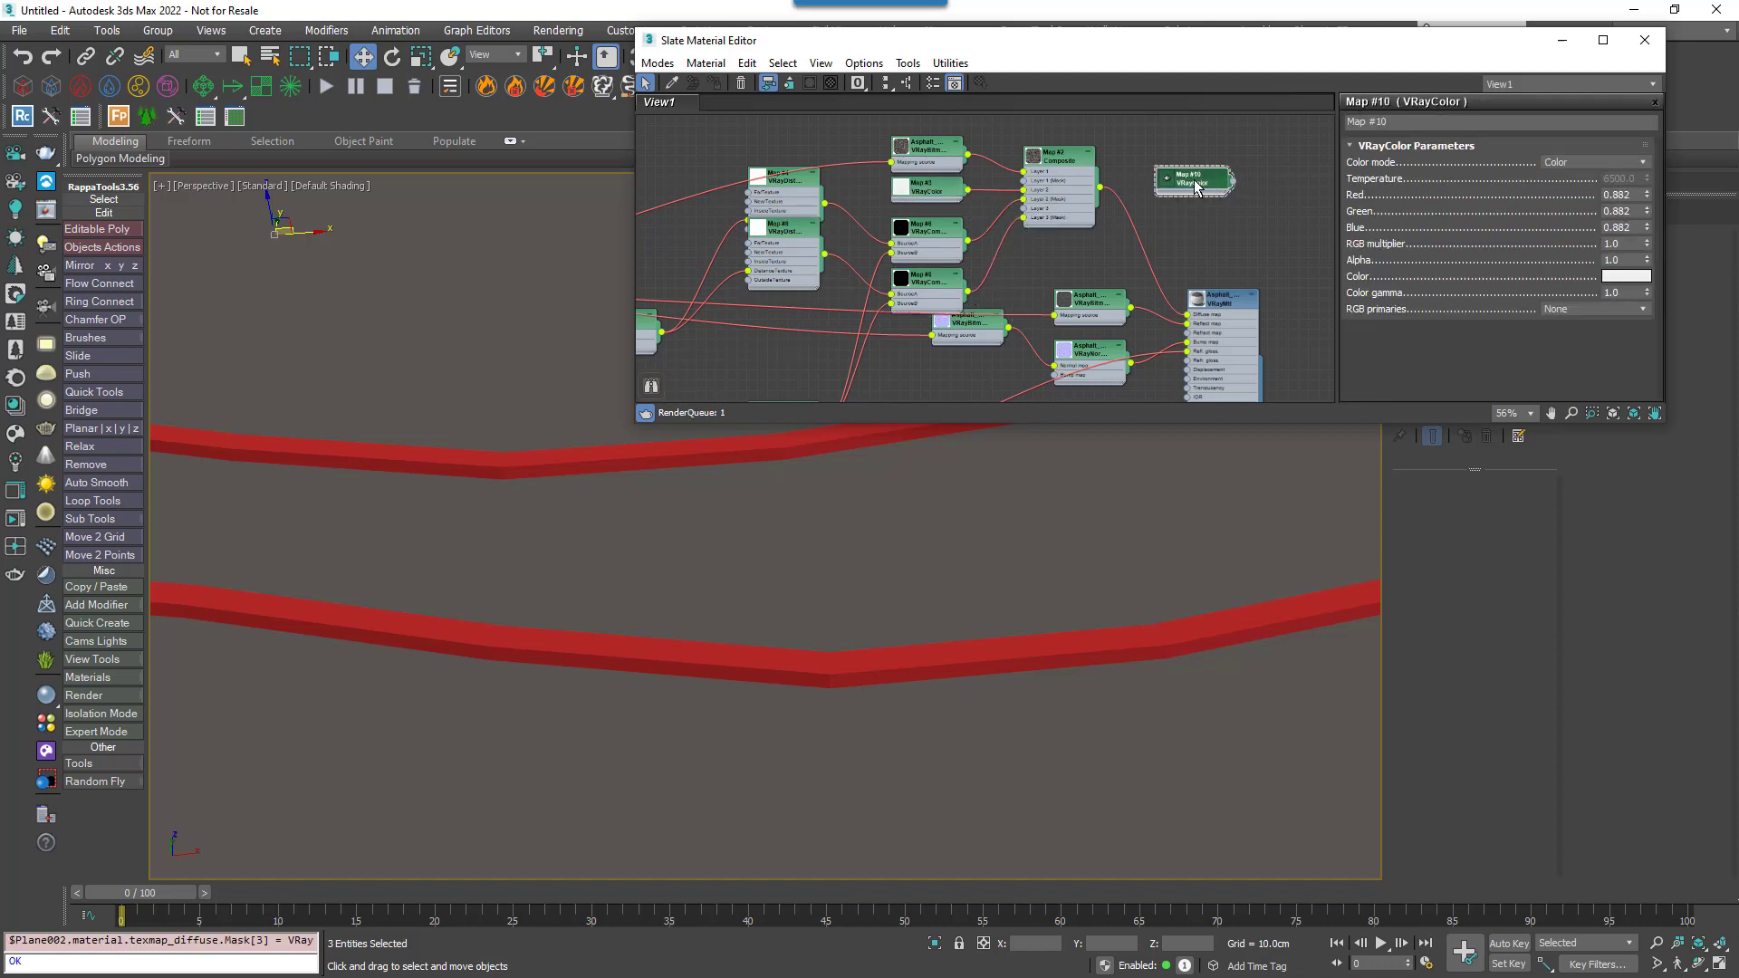
- Set the copied VRayColor map to yellow (RGB 194, 194, 27) and connect it to the Composite map's Layer 3
left_click(1622, 280)
left_click_drag(1013, 375, 990, 375)
left_click_drag(1122, 445, 1113, 445)
left_click_drag(1120, 466, 1098, 465)
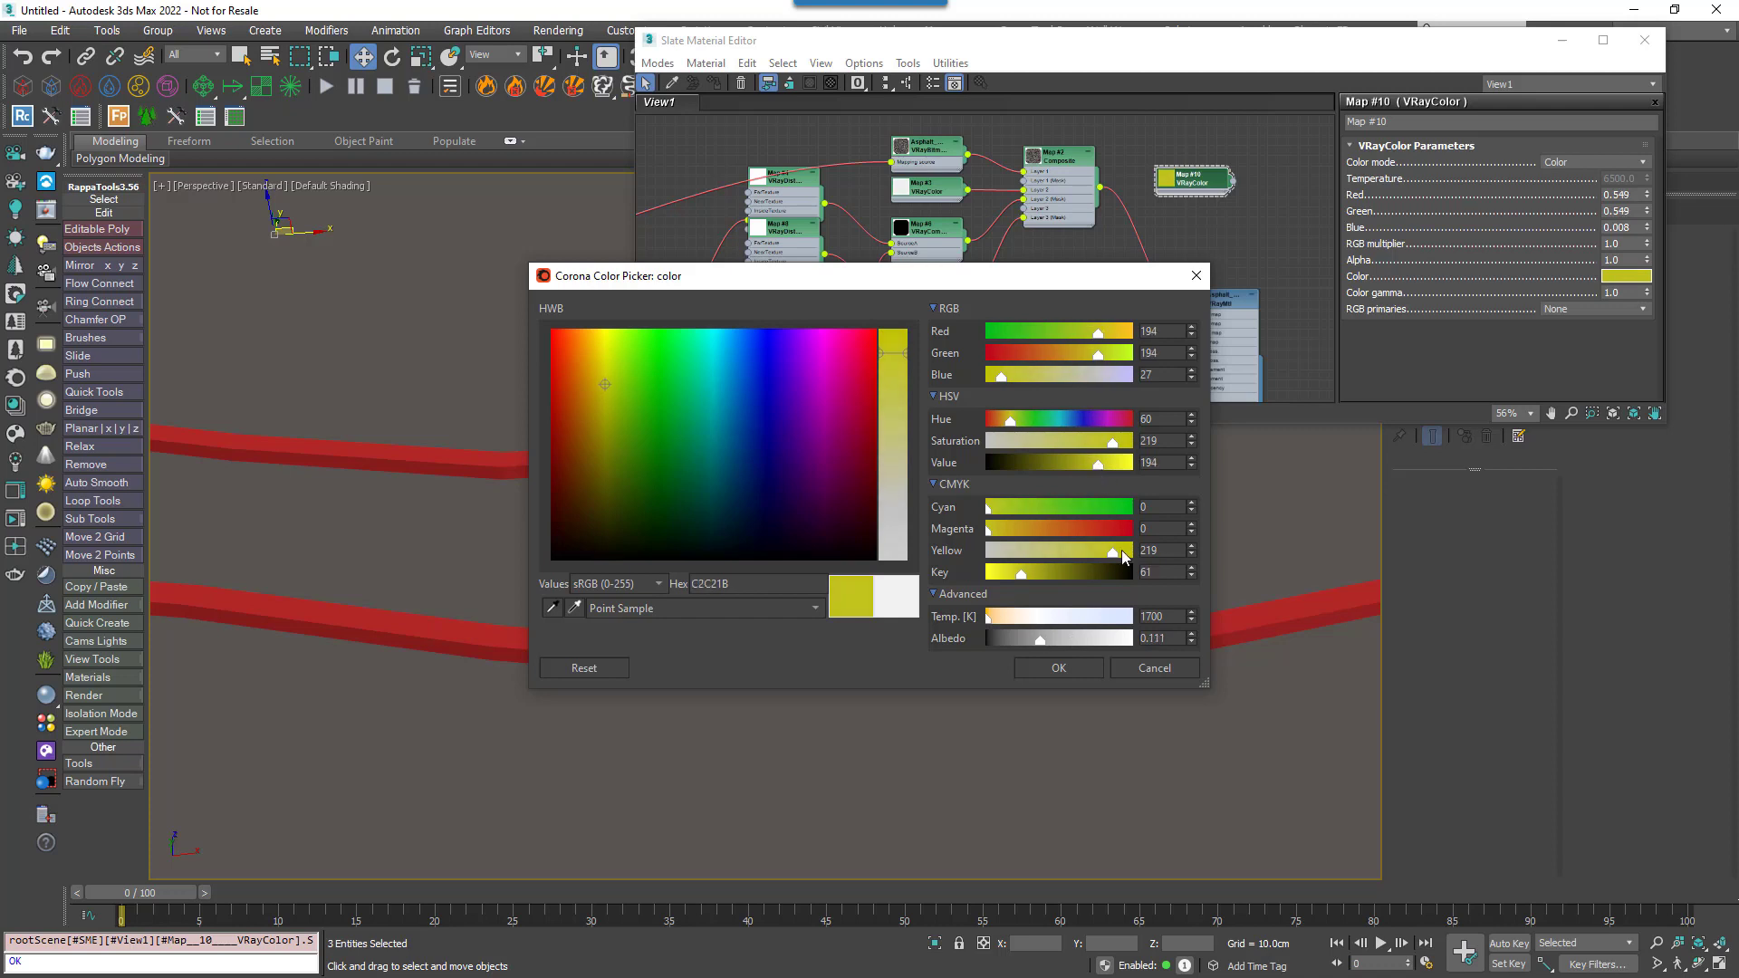
left_click(1057, 670)
left_click_drag(1280, 223, 1023, 208)
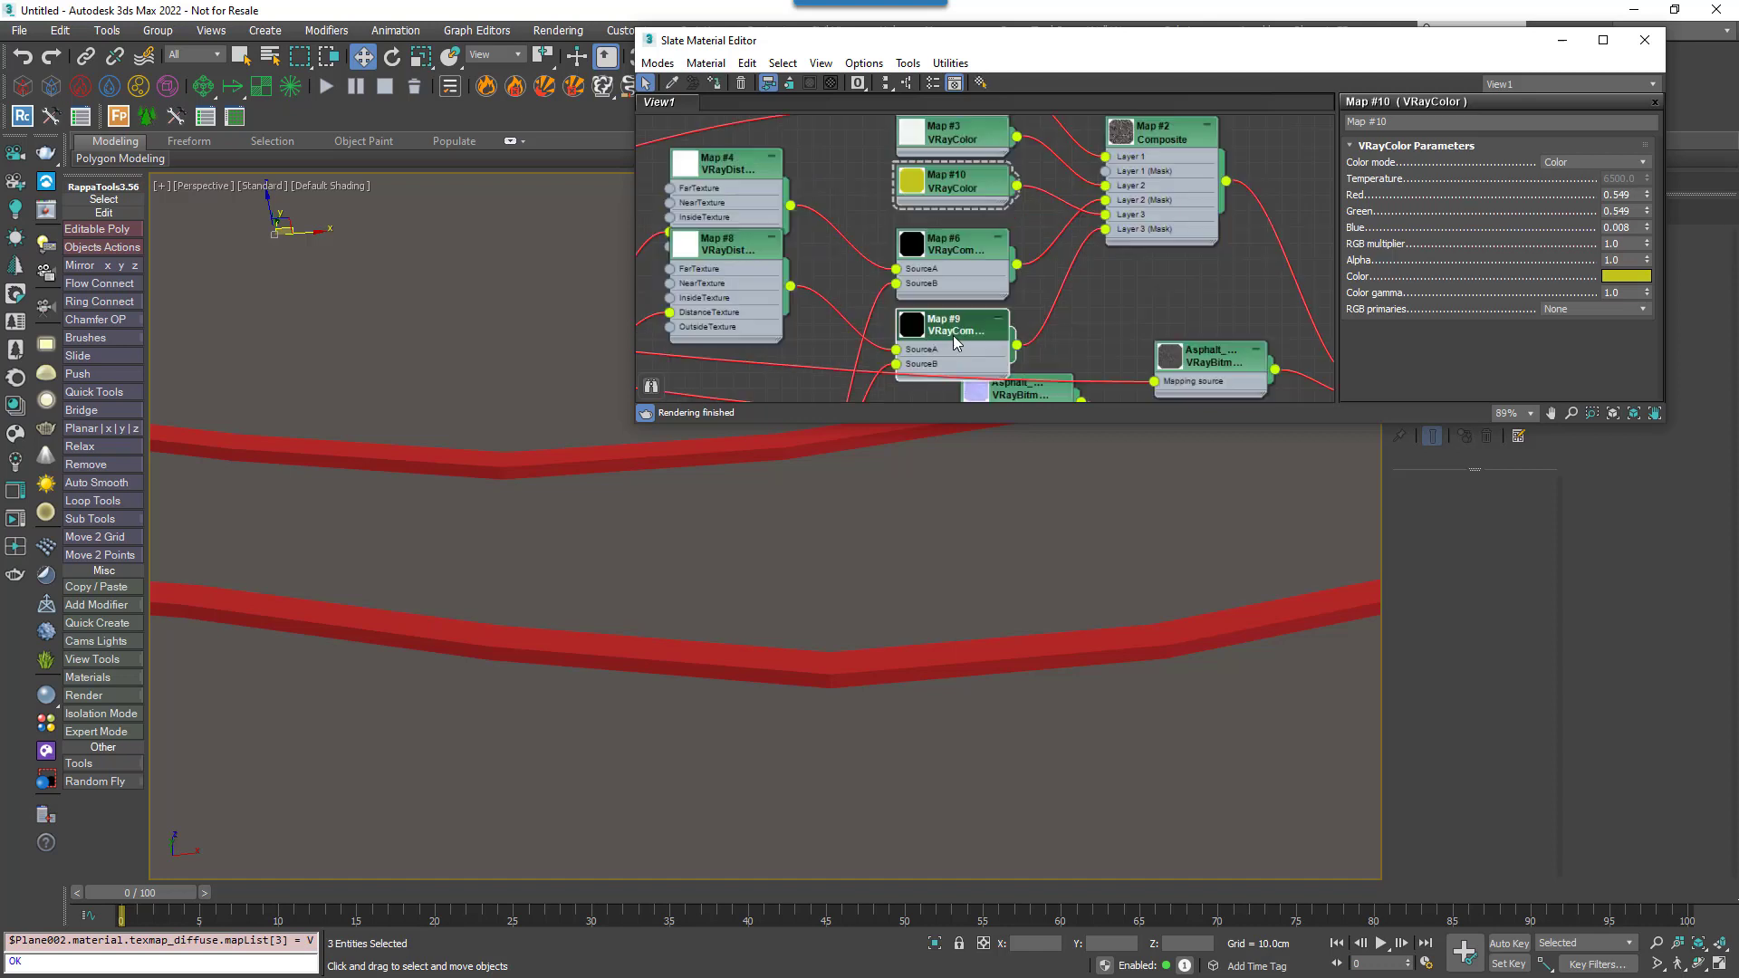
- Replace RailClone001 with the cloned RailClone002 object in the copied VRayDistanceTex map's object list
middle_click_drag(932, 365, 1045, 279)
left_click(817, 160)
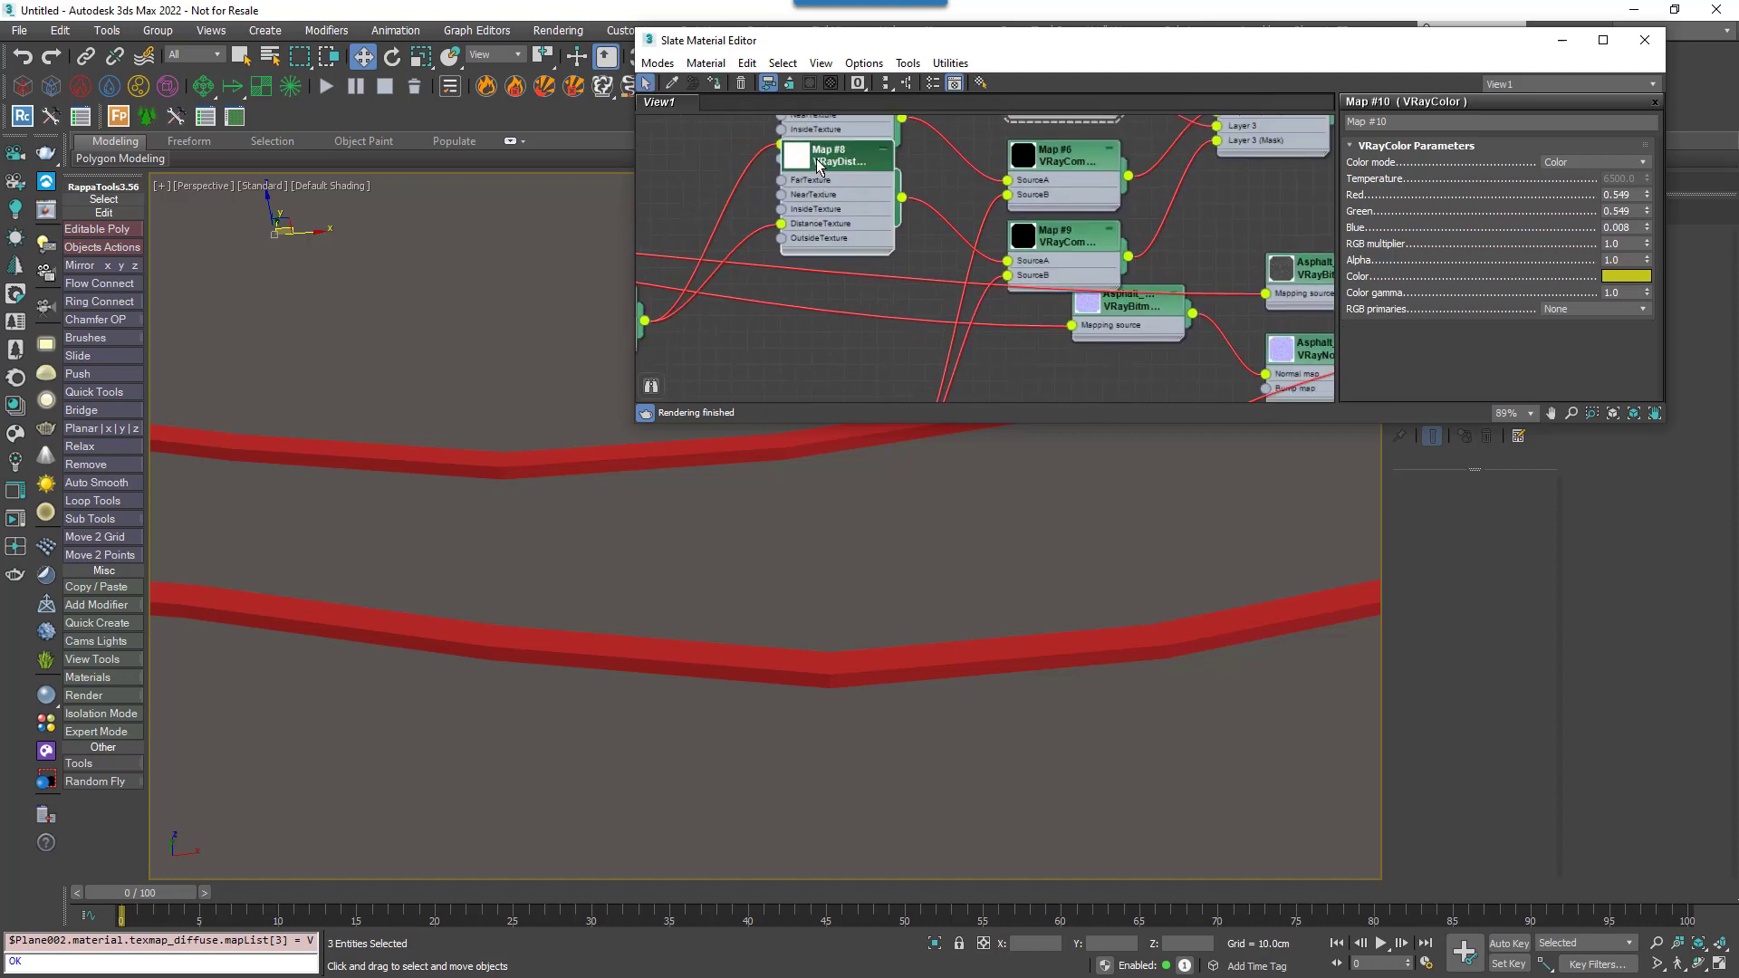
double_click(818, 166)
scroll(1438, 335, "down", 4)
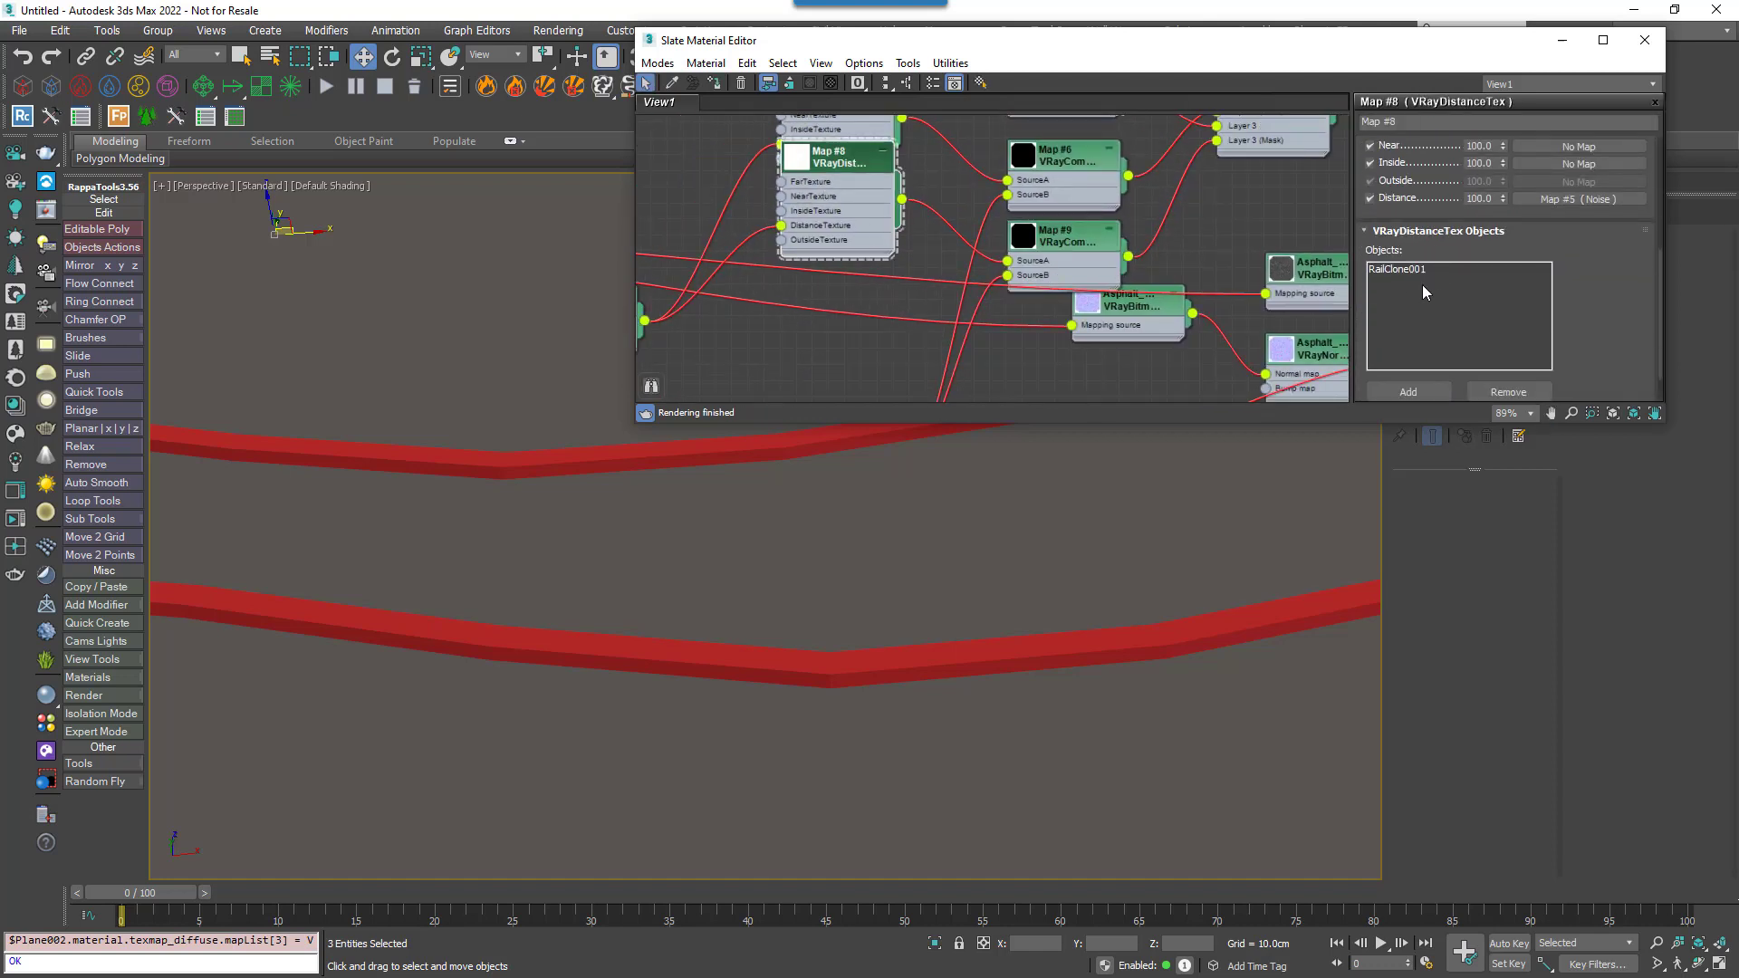
left_click(1409, 271)
left_click(1508, 391)
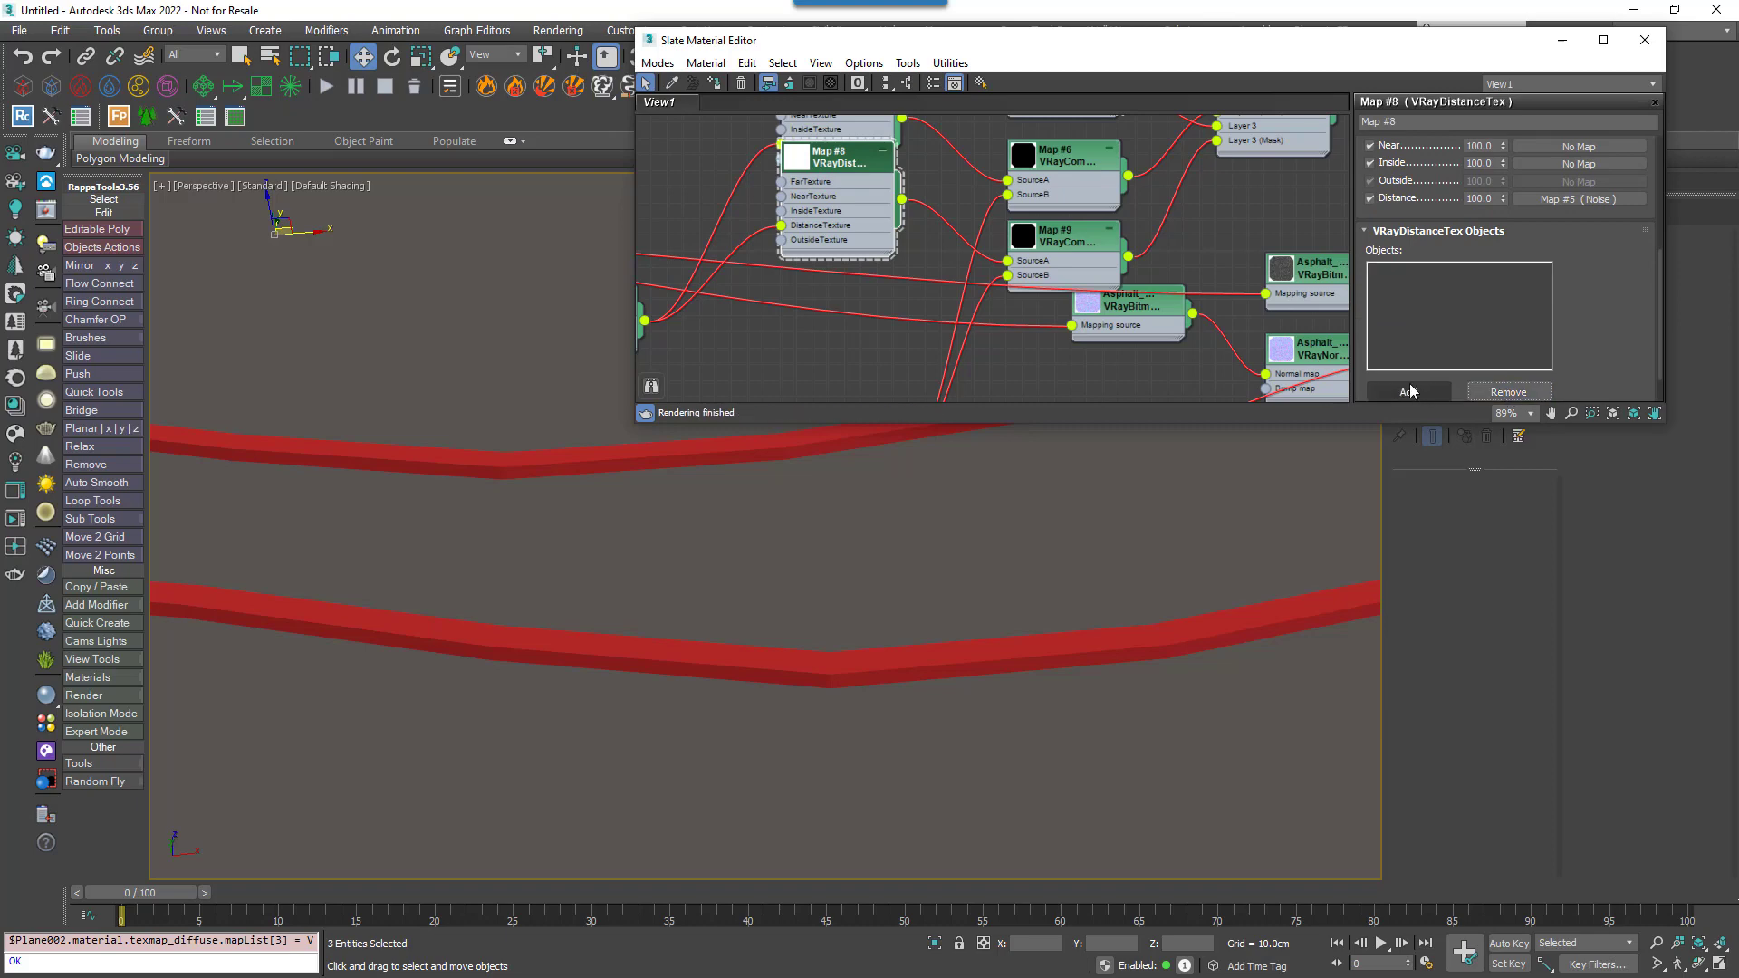
left_click(744, 454)
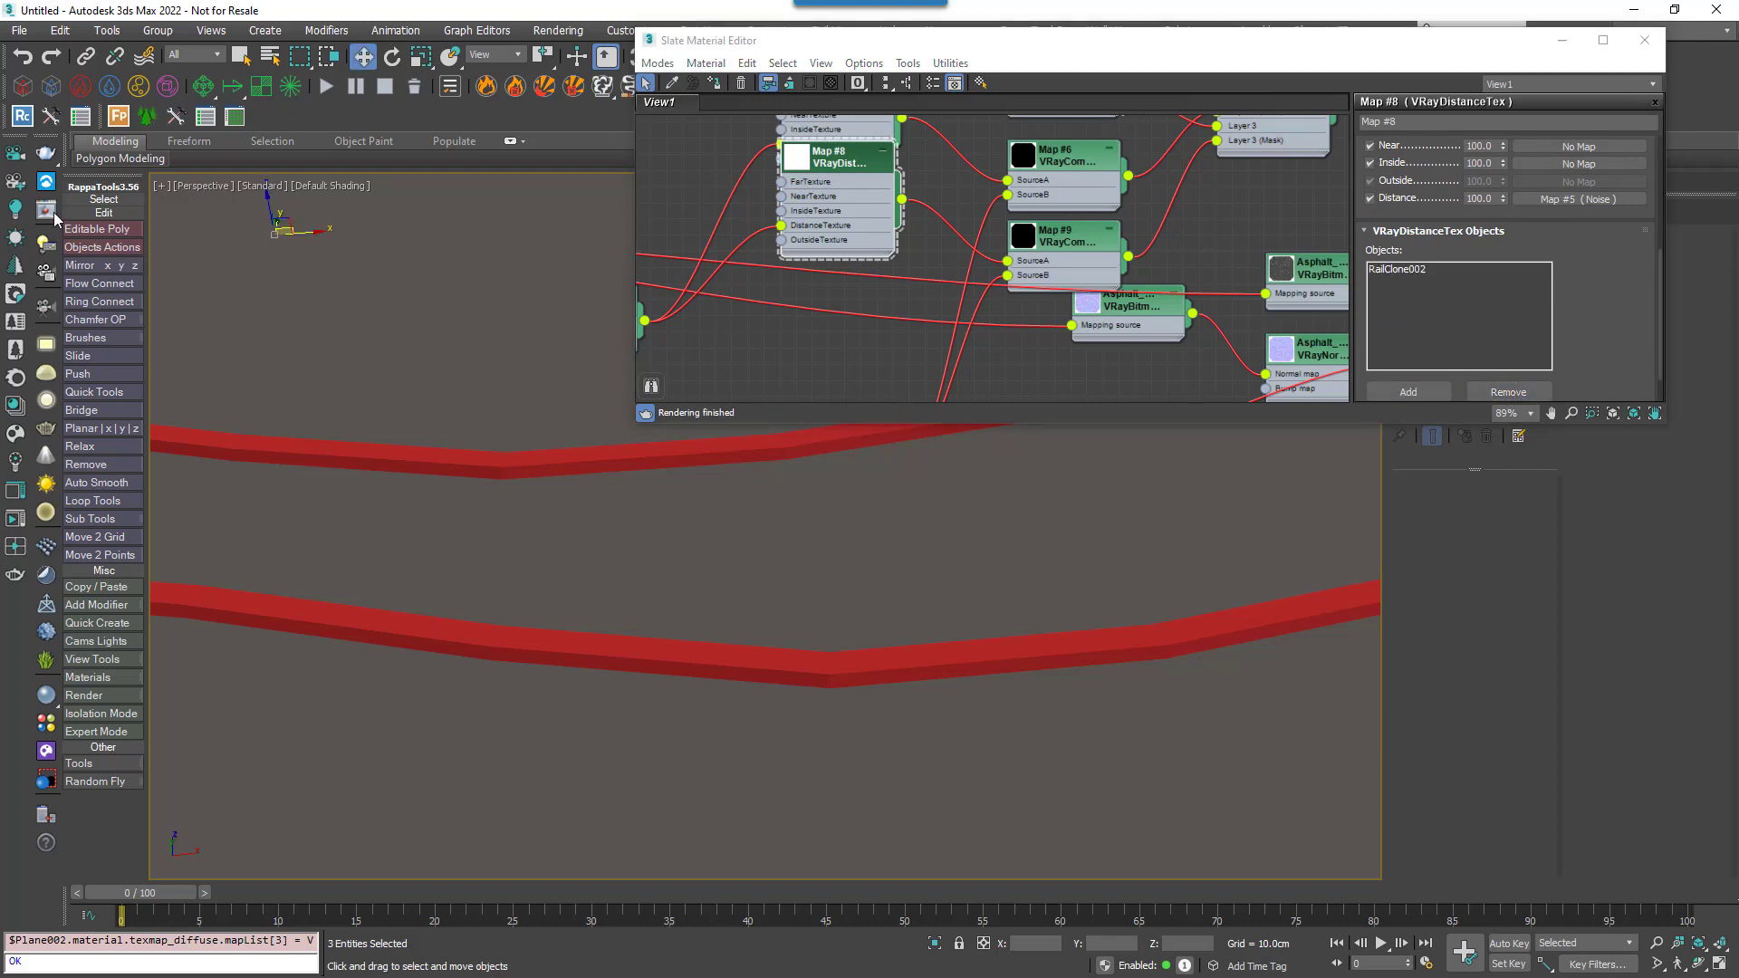
- Test-render the white and yellow road lines in the V-Ray Frame Buffer, then stop the render
left_click(45, 210)
left_click(1082, 174)
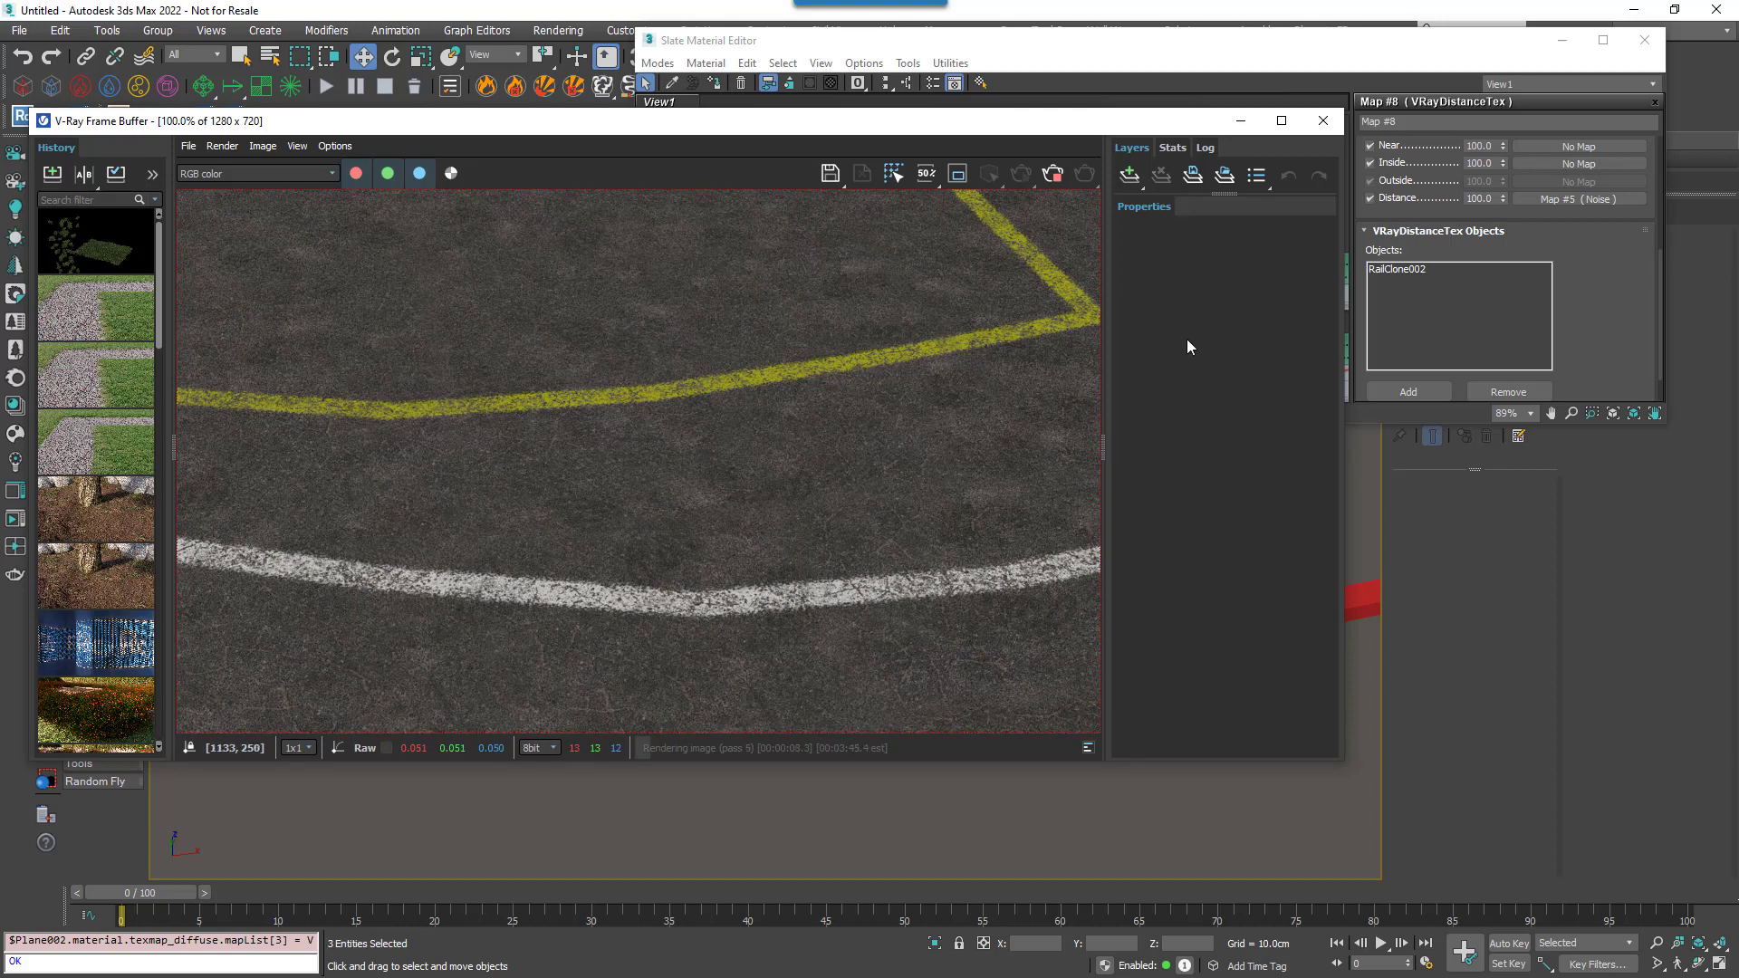
left_click(1054, 176)
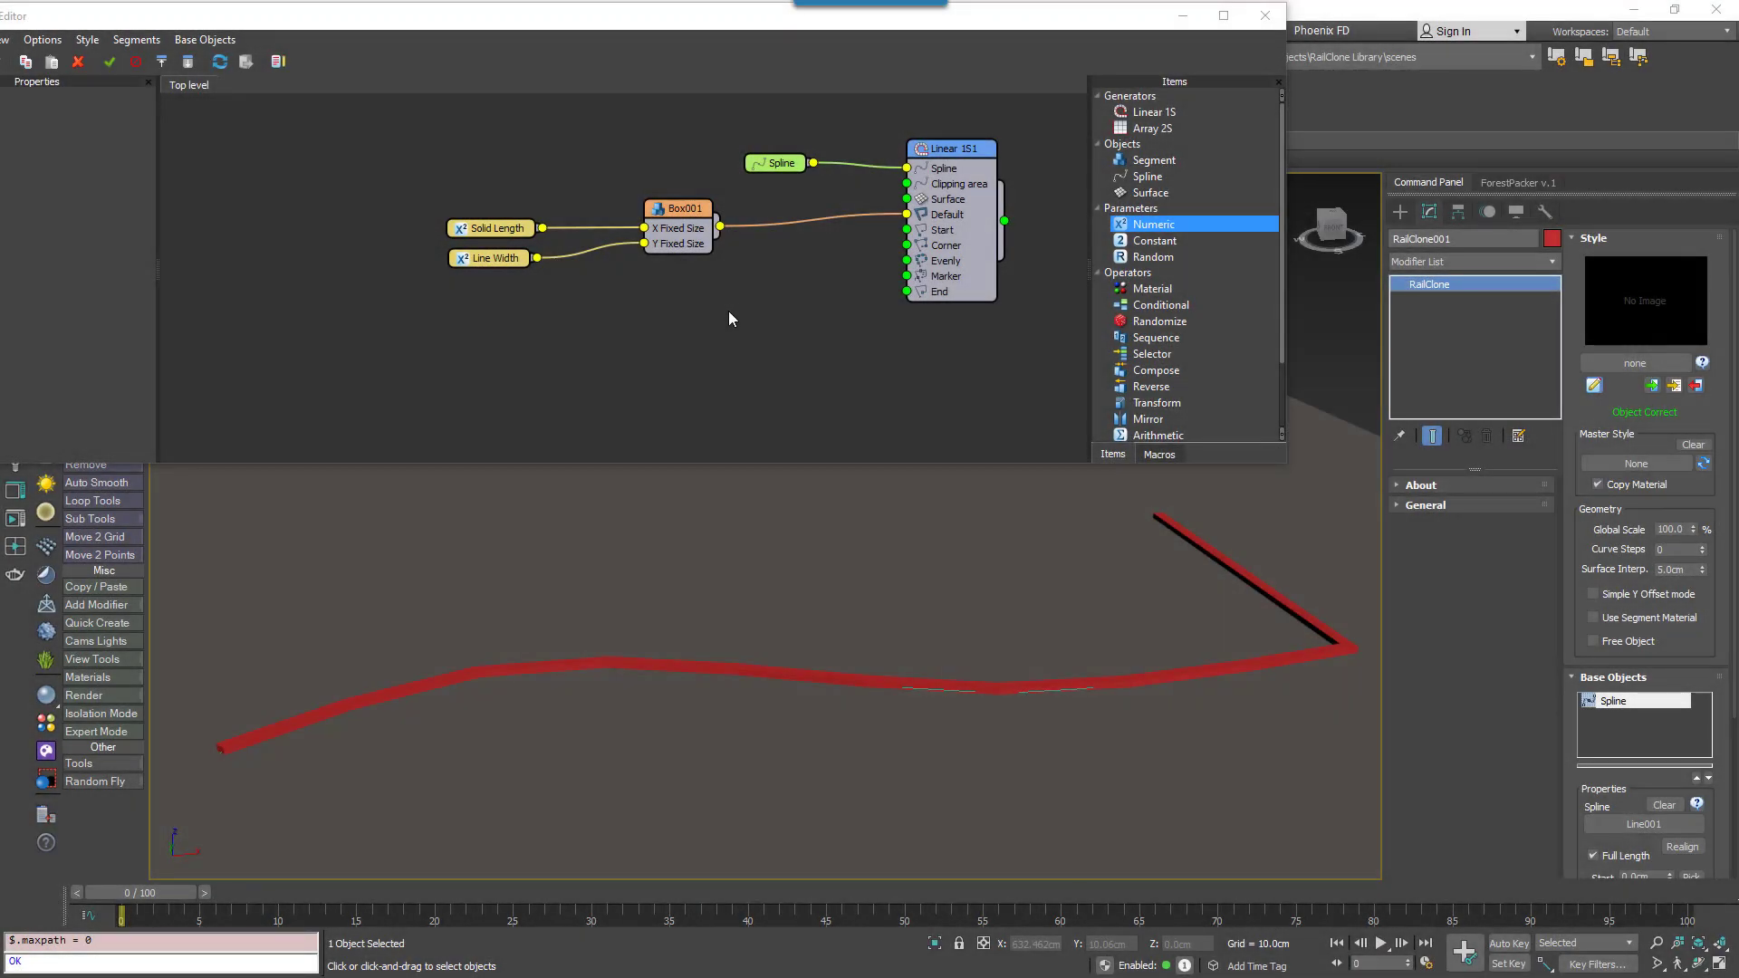
- Insert a Transform operator between the box segment and the generator's Default input, and export its Left and Right Padding parameters
left_click_drag(1146, 406, 805, 254)
right_click(804, 253)
left_click(906, 454)
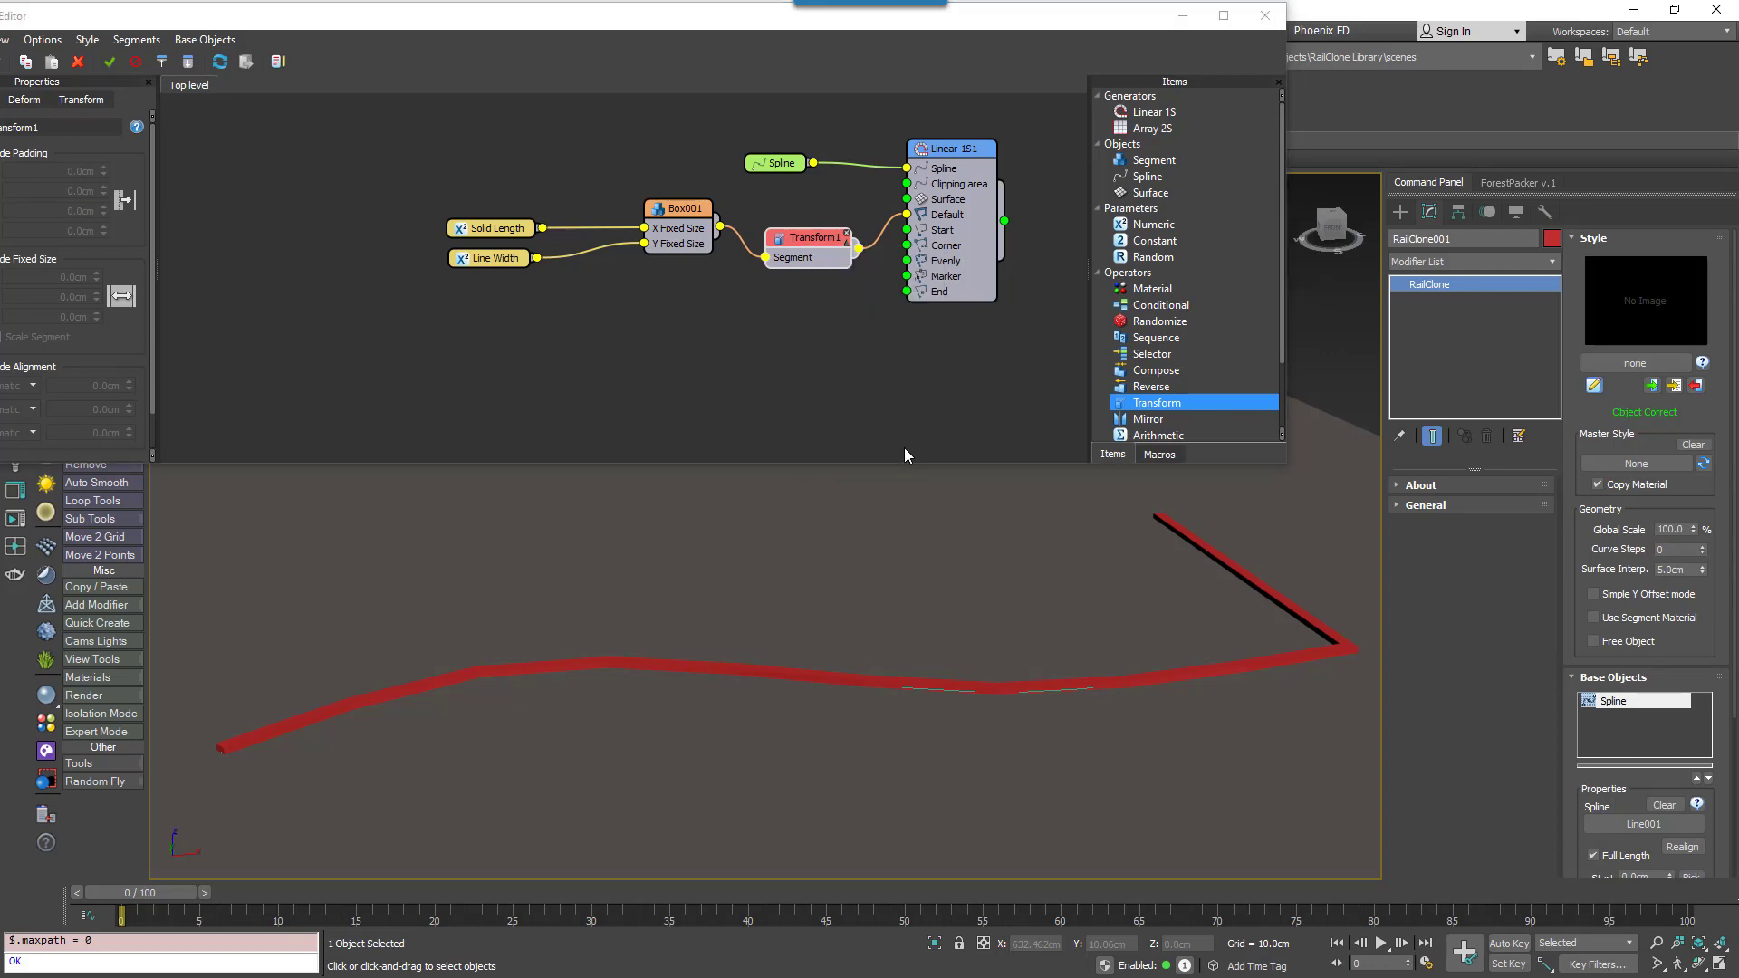
left_click(764, 368)
left_click(795, 401)
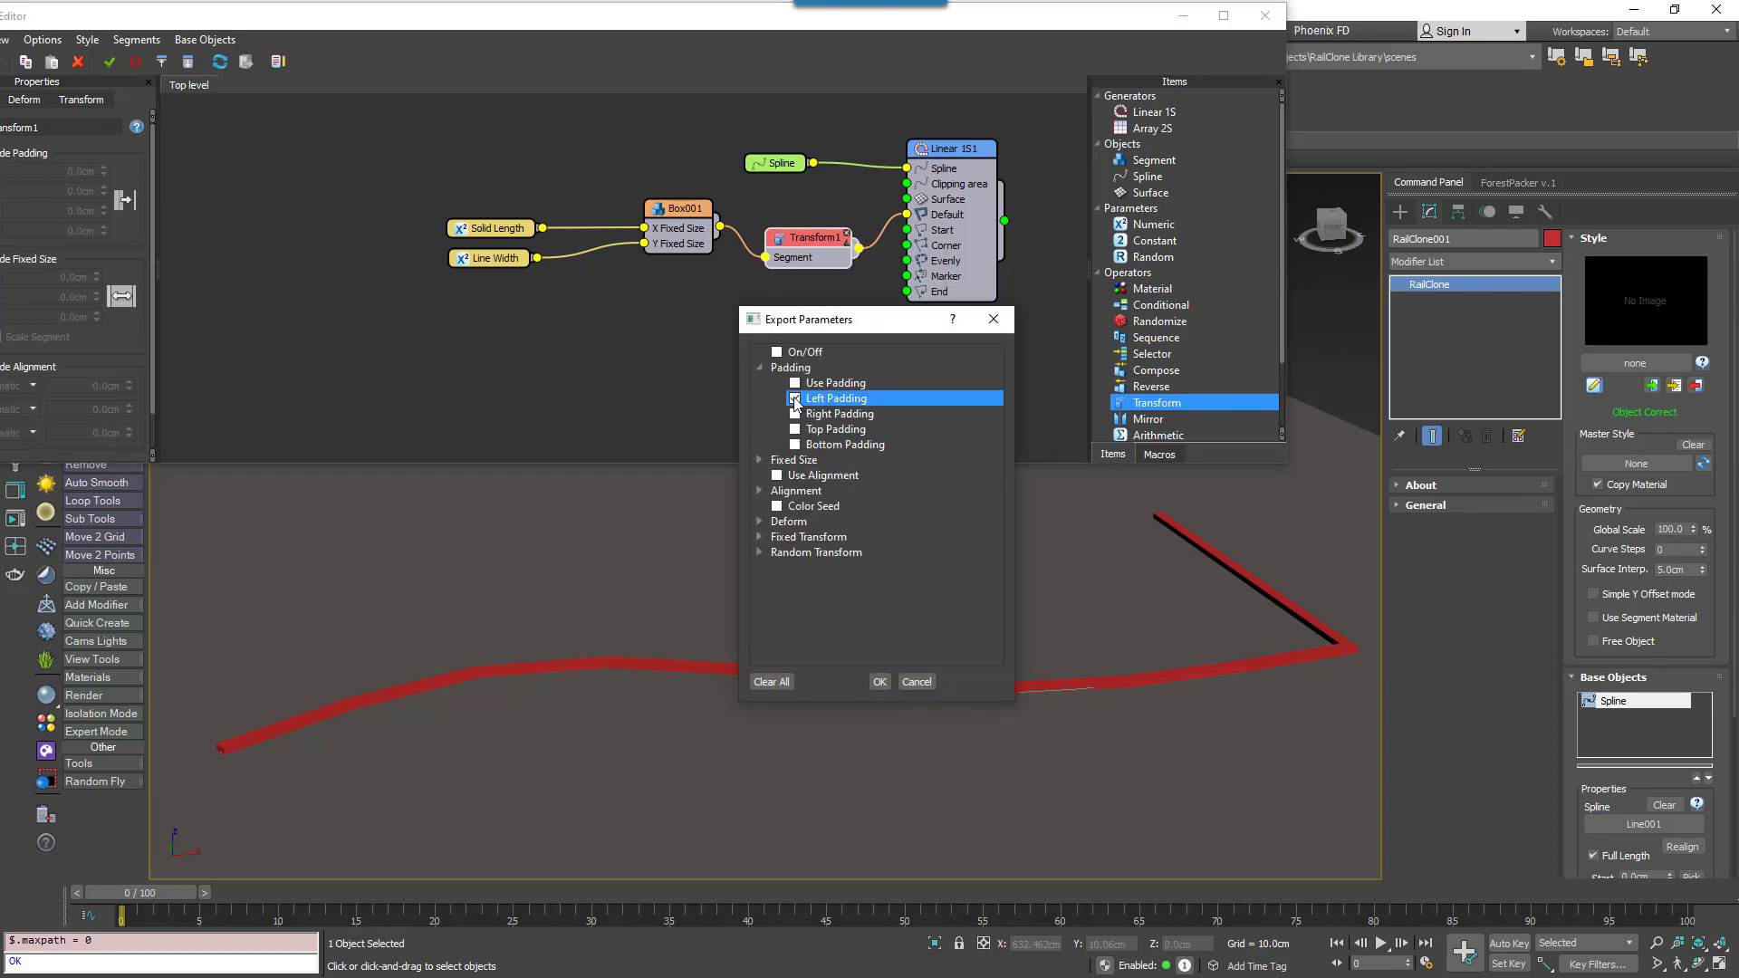
left_click(796, 414)
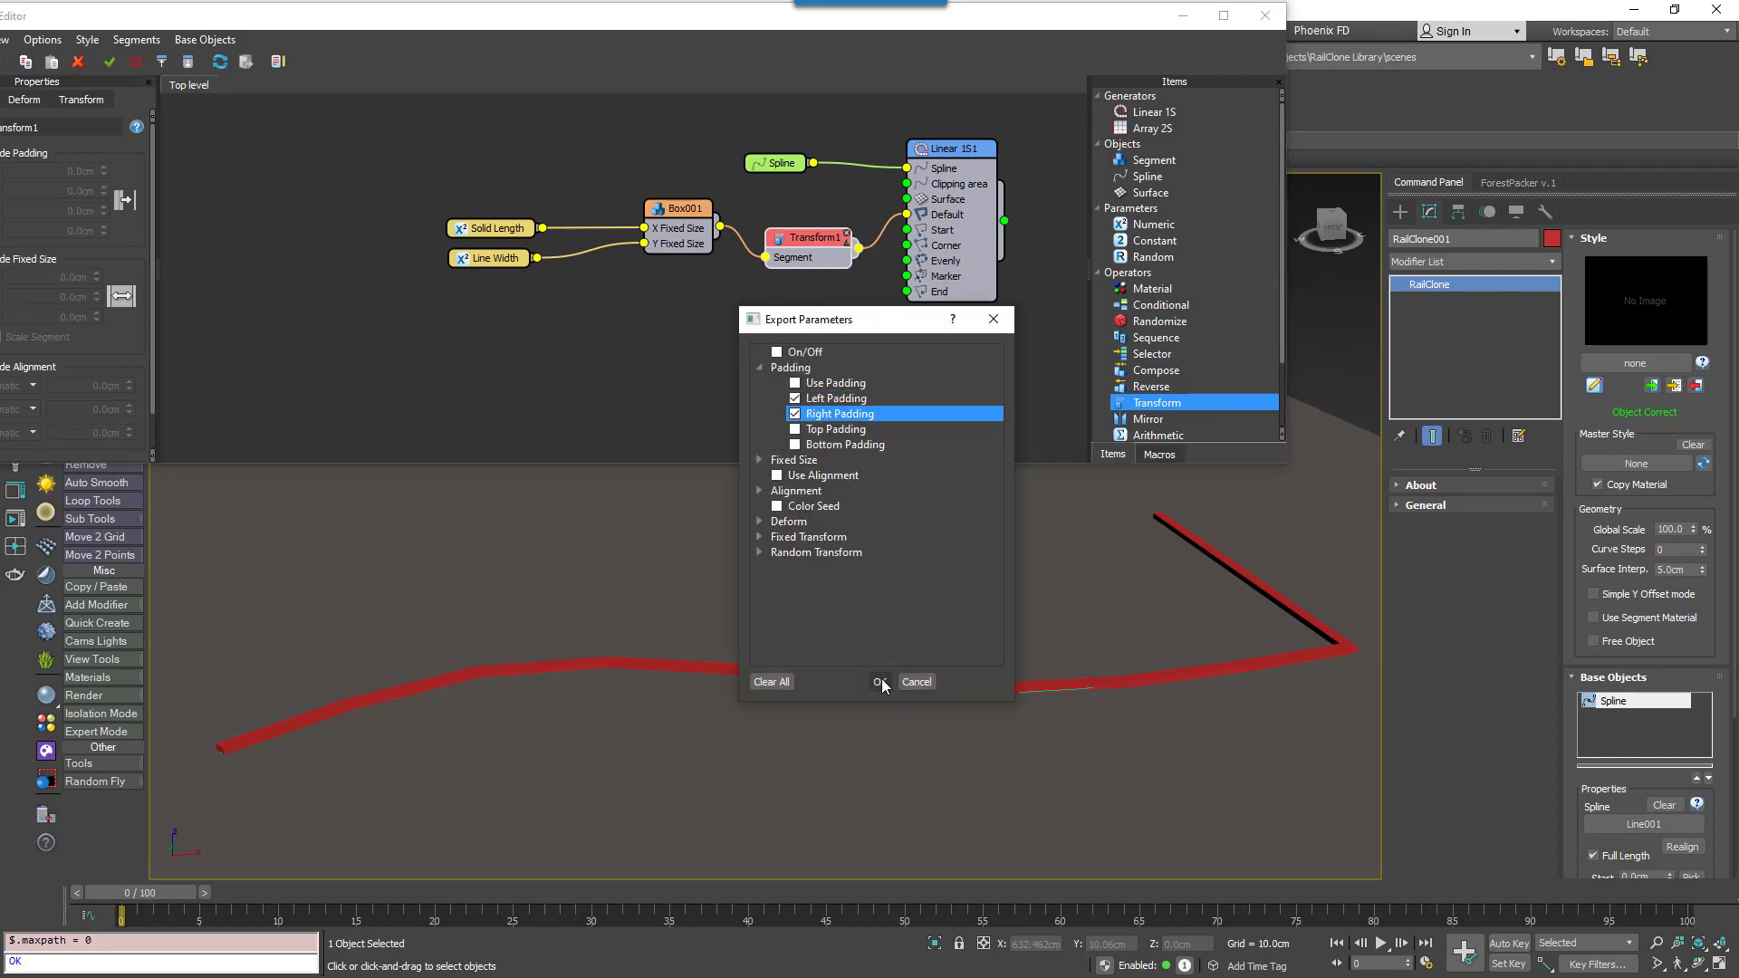
left_click(879, 682)
- Add a Numeric parameter named Space Length to the style and set its type to Scene Units
left_click_drag(1154, 225, 469, 308)
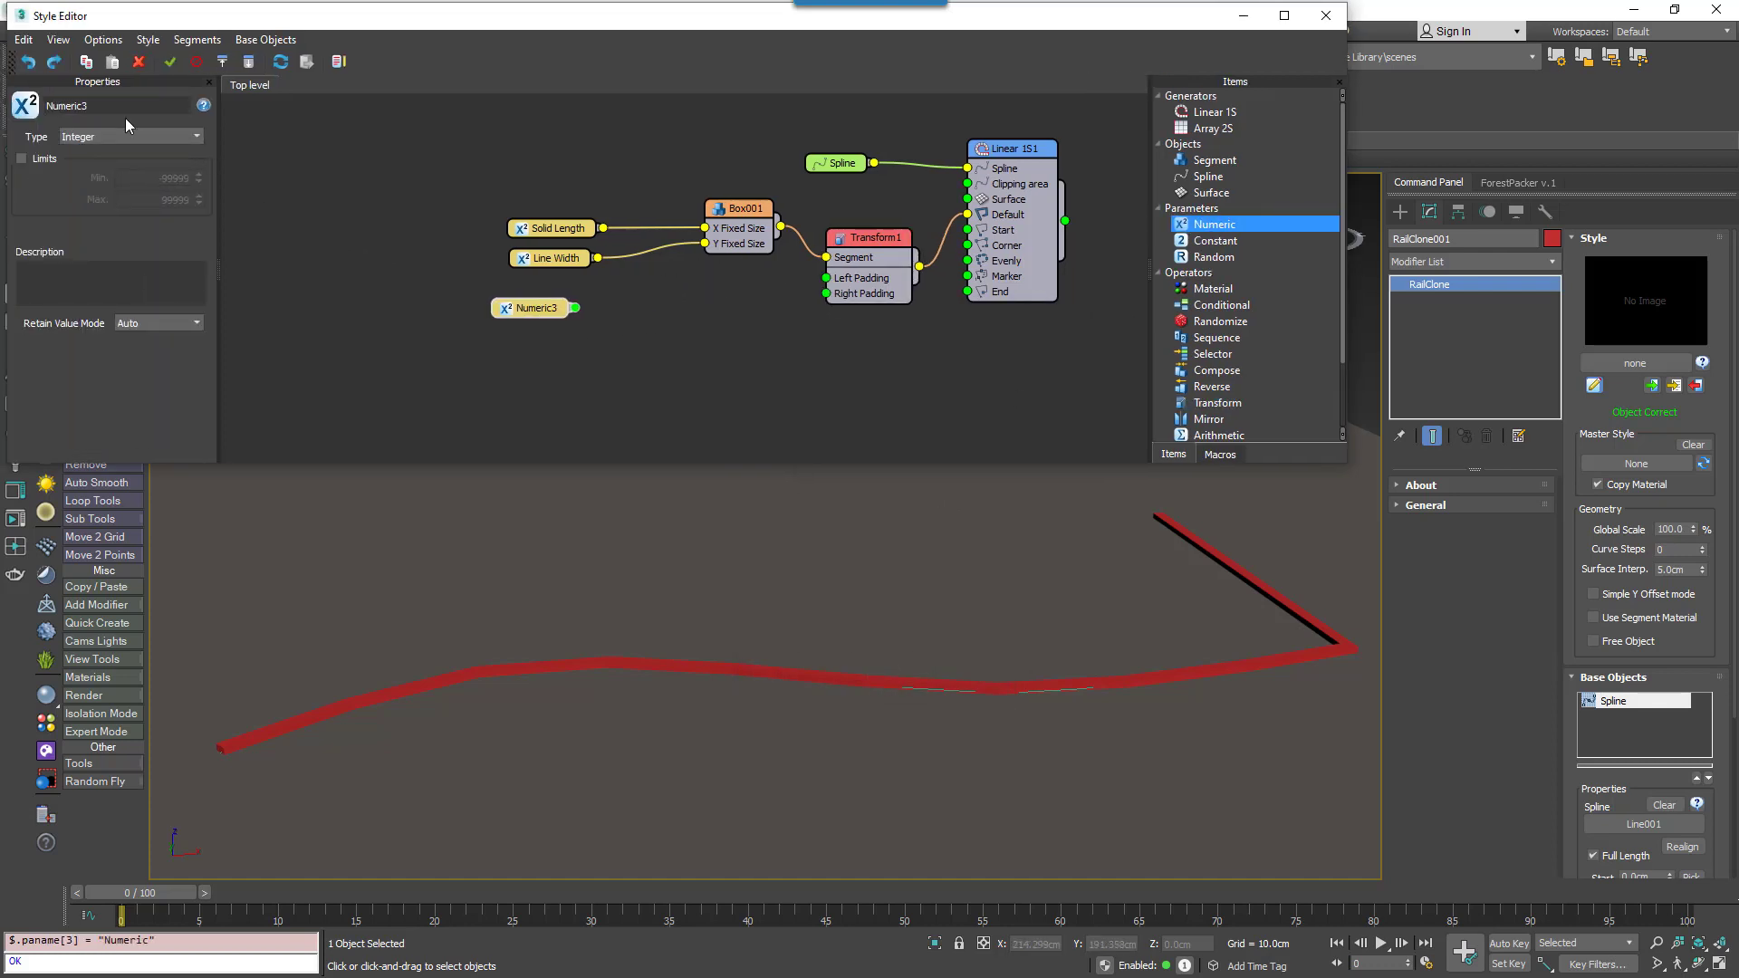
double_click(82, 105)
type("Space Length")
key("Return")
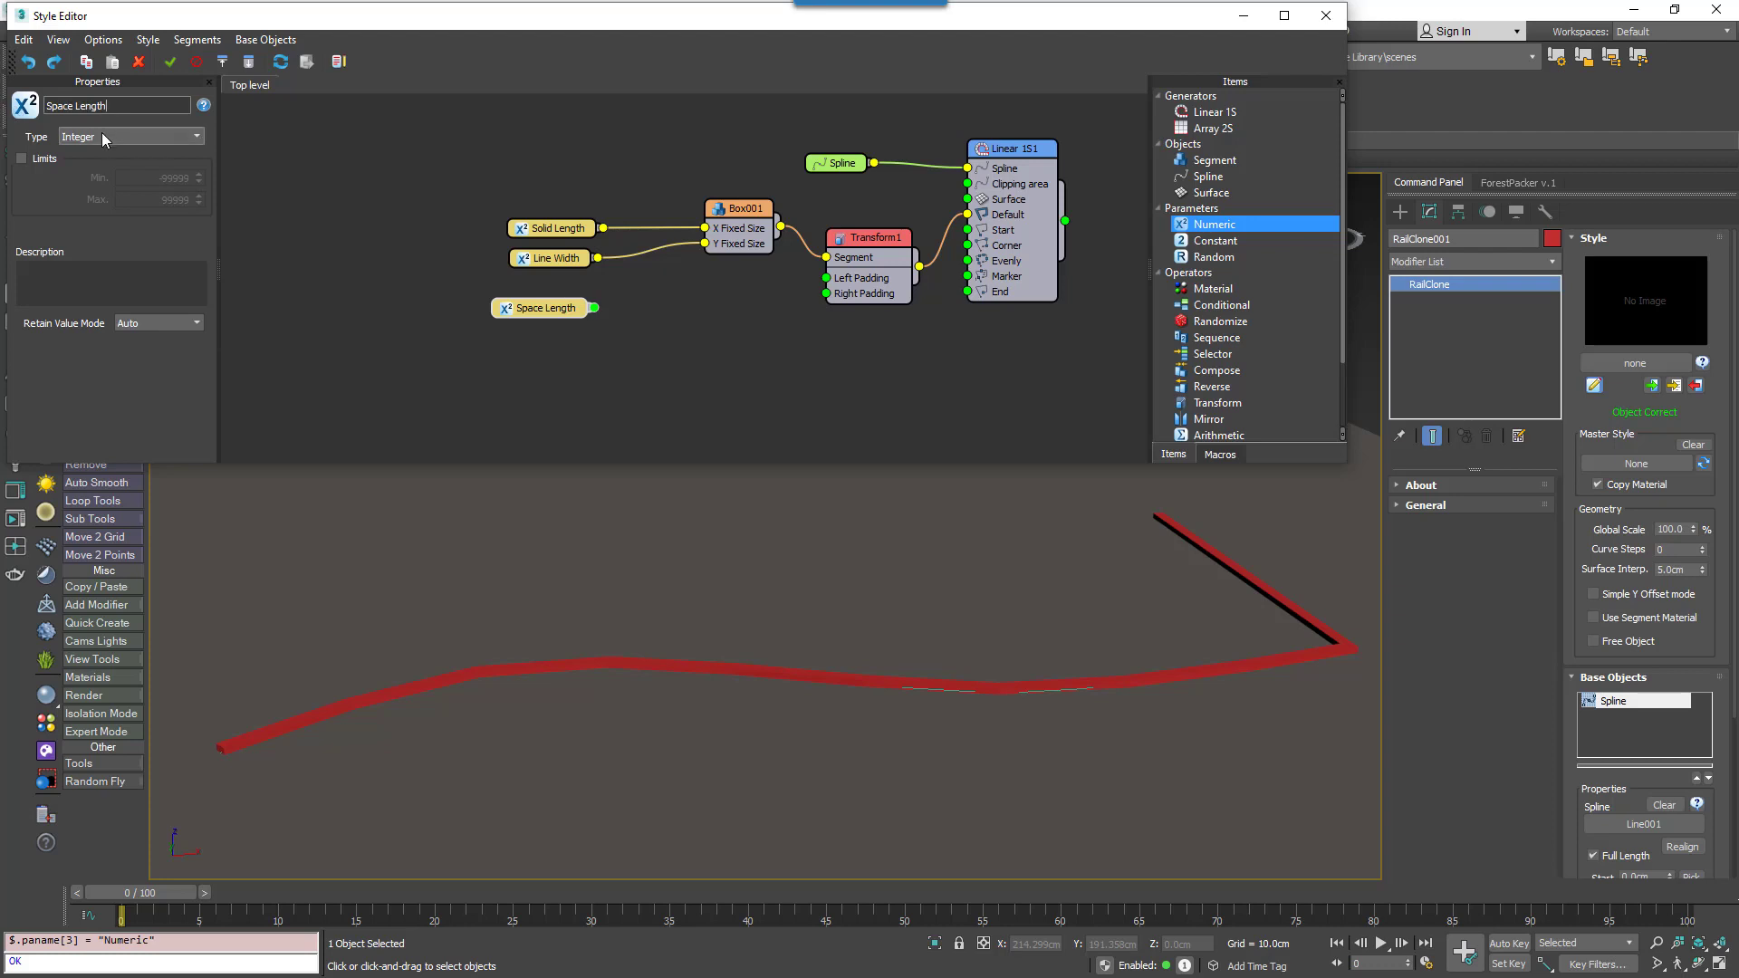
left_click(101, 133)
left_click(87, 187)
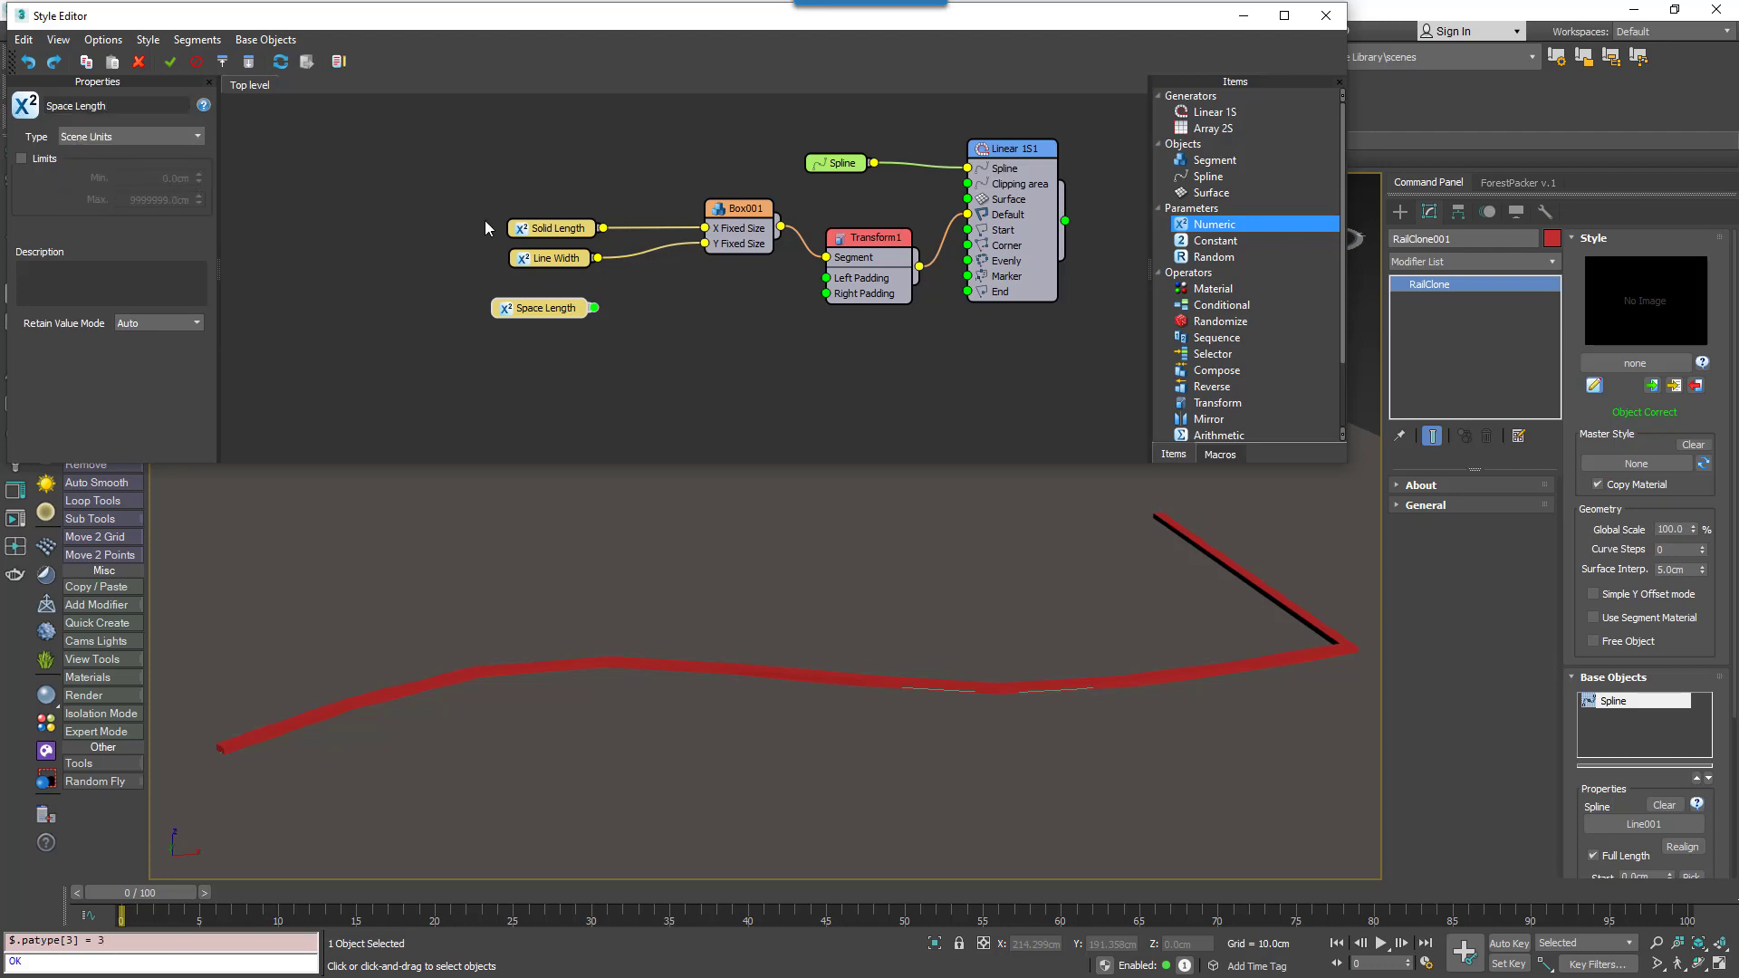
- Connect the Space Length parameter to both the Left Padding and Right Padding inputs of the Transform operator
left_click_drag(594, 308, 732, 312)
left_click_drag(821, 278, 825, 278)
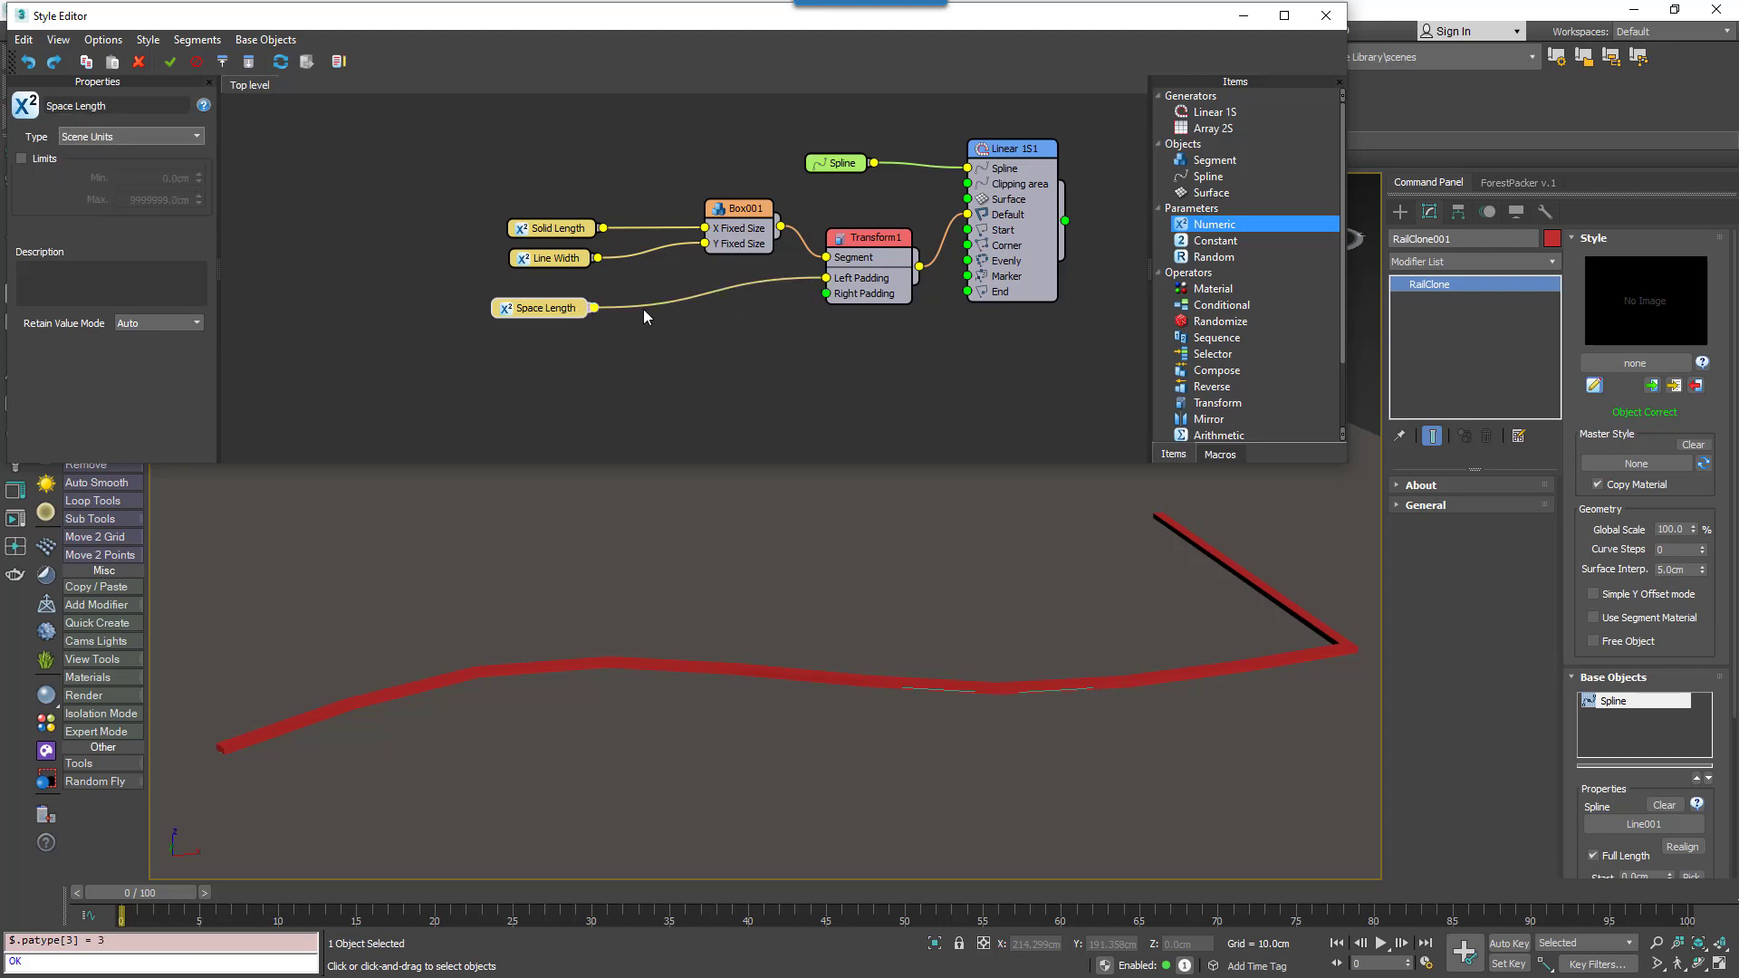
left_click_drag(594, 308, 826, 293)
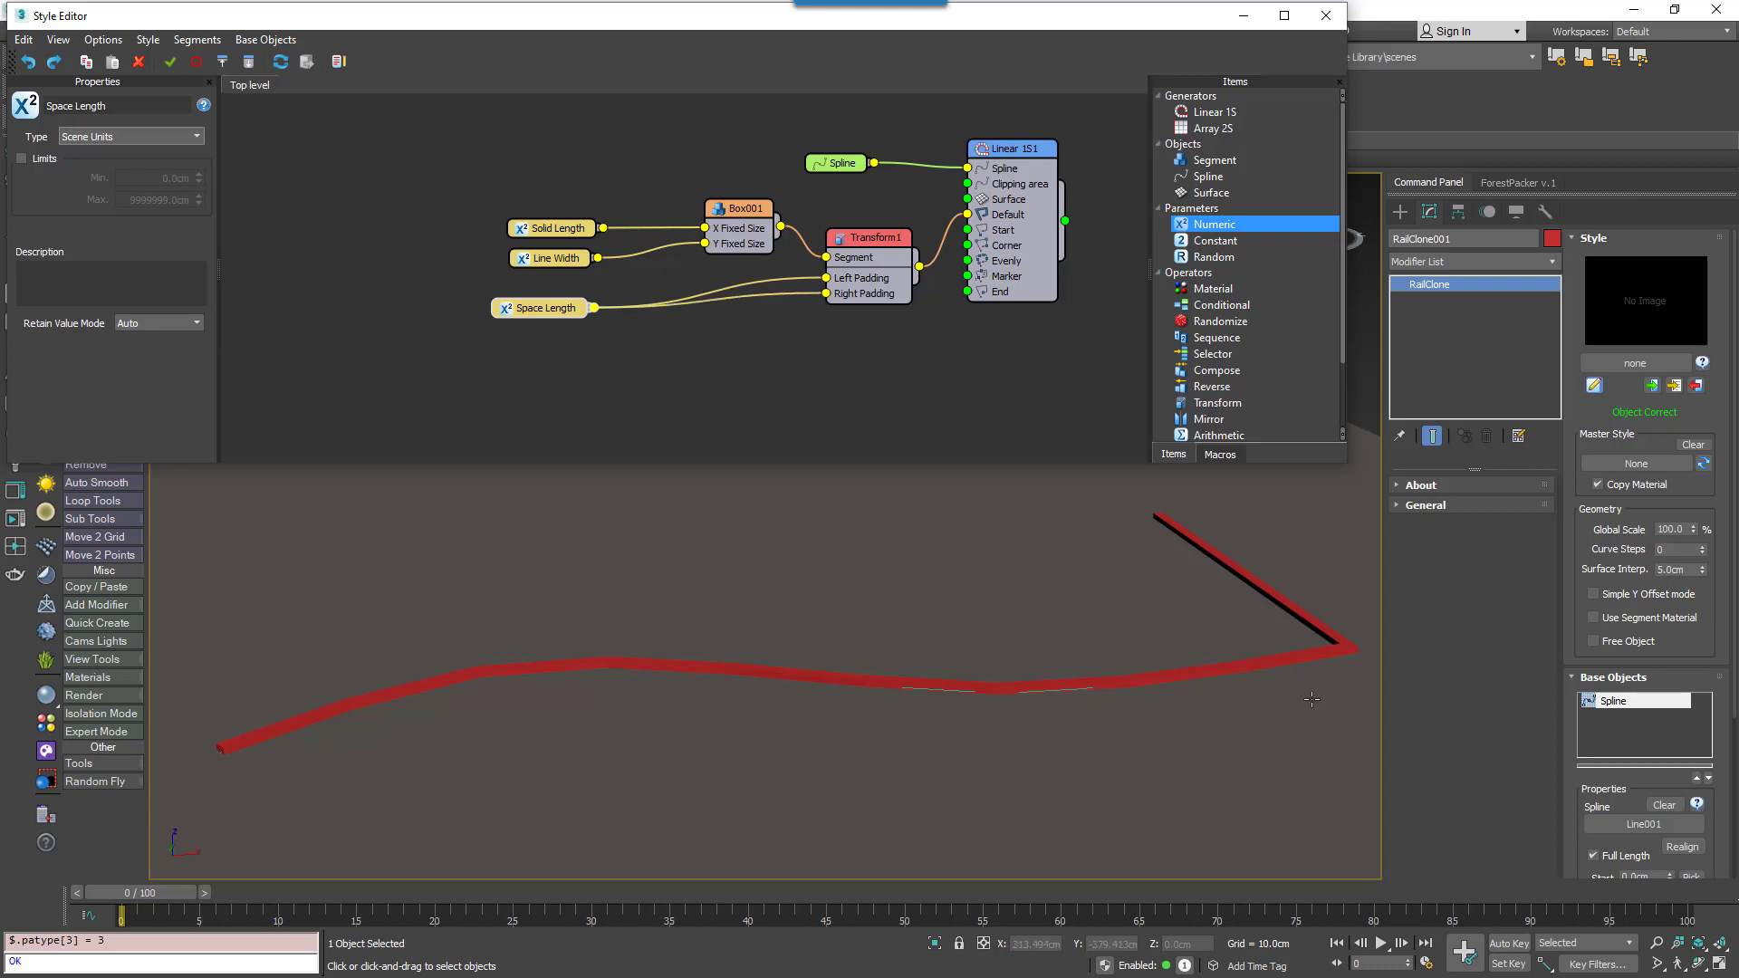
- Enable Override Padding on the Transform operator and set the RailClone object's Space Length parameter to 42.534 cm
left_click_drag(1594, 699, 1588, 480)
left_click(1621, 766)
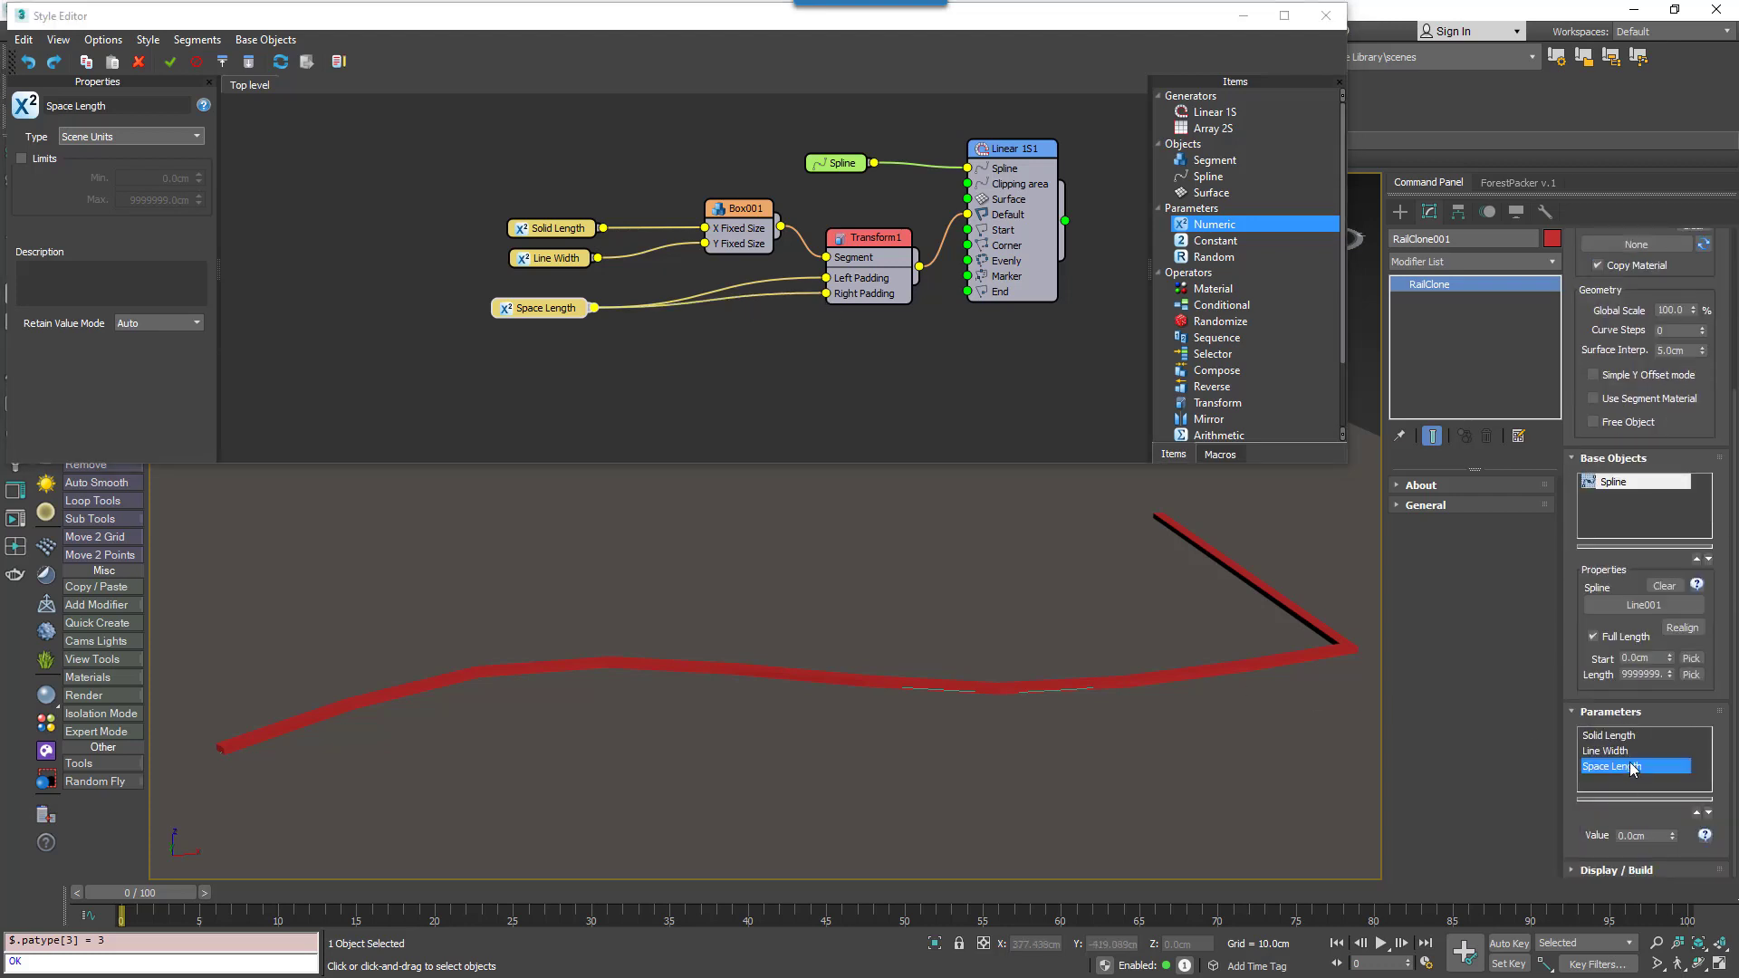
left_click_drag(1653, 835, 1598, 837)
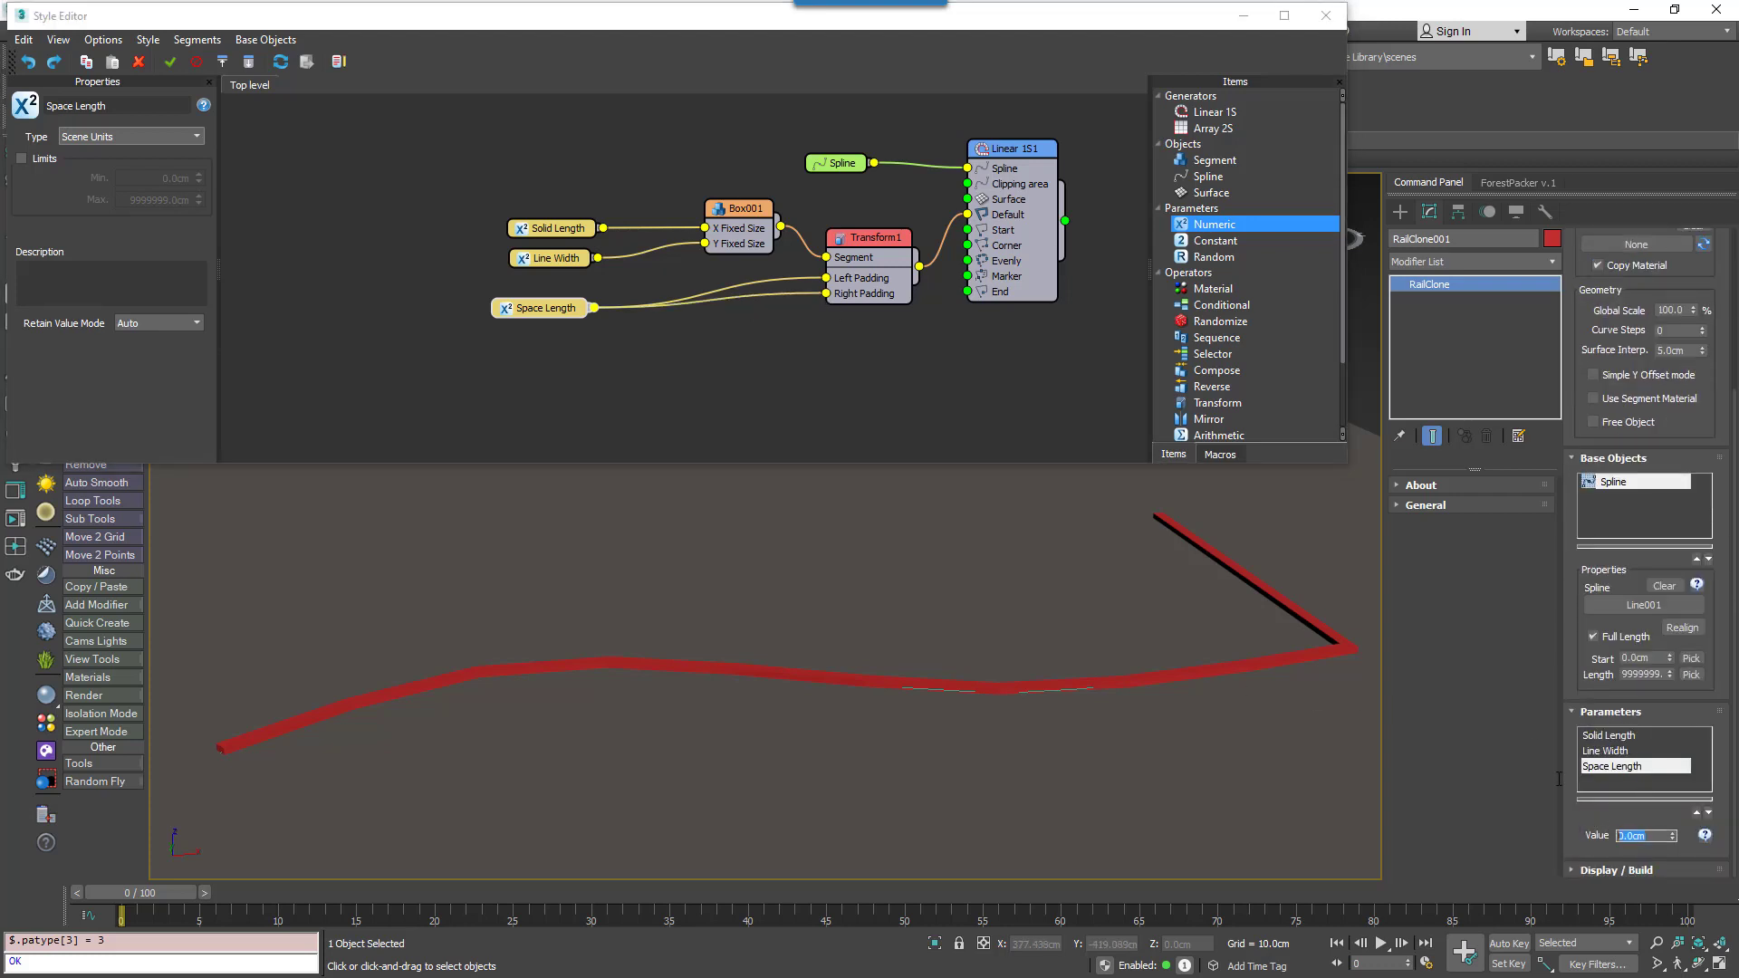
type("0.2")
key("Return")
type("20")
key("Return")
left_click(899, 259)
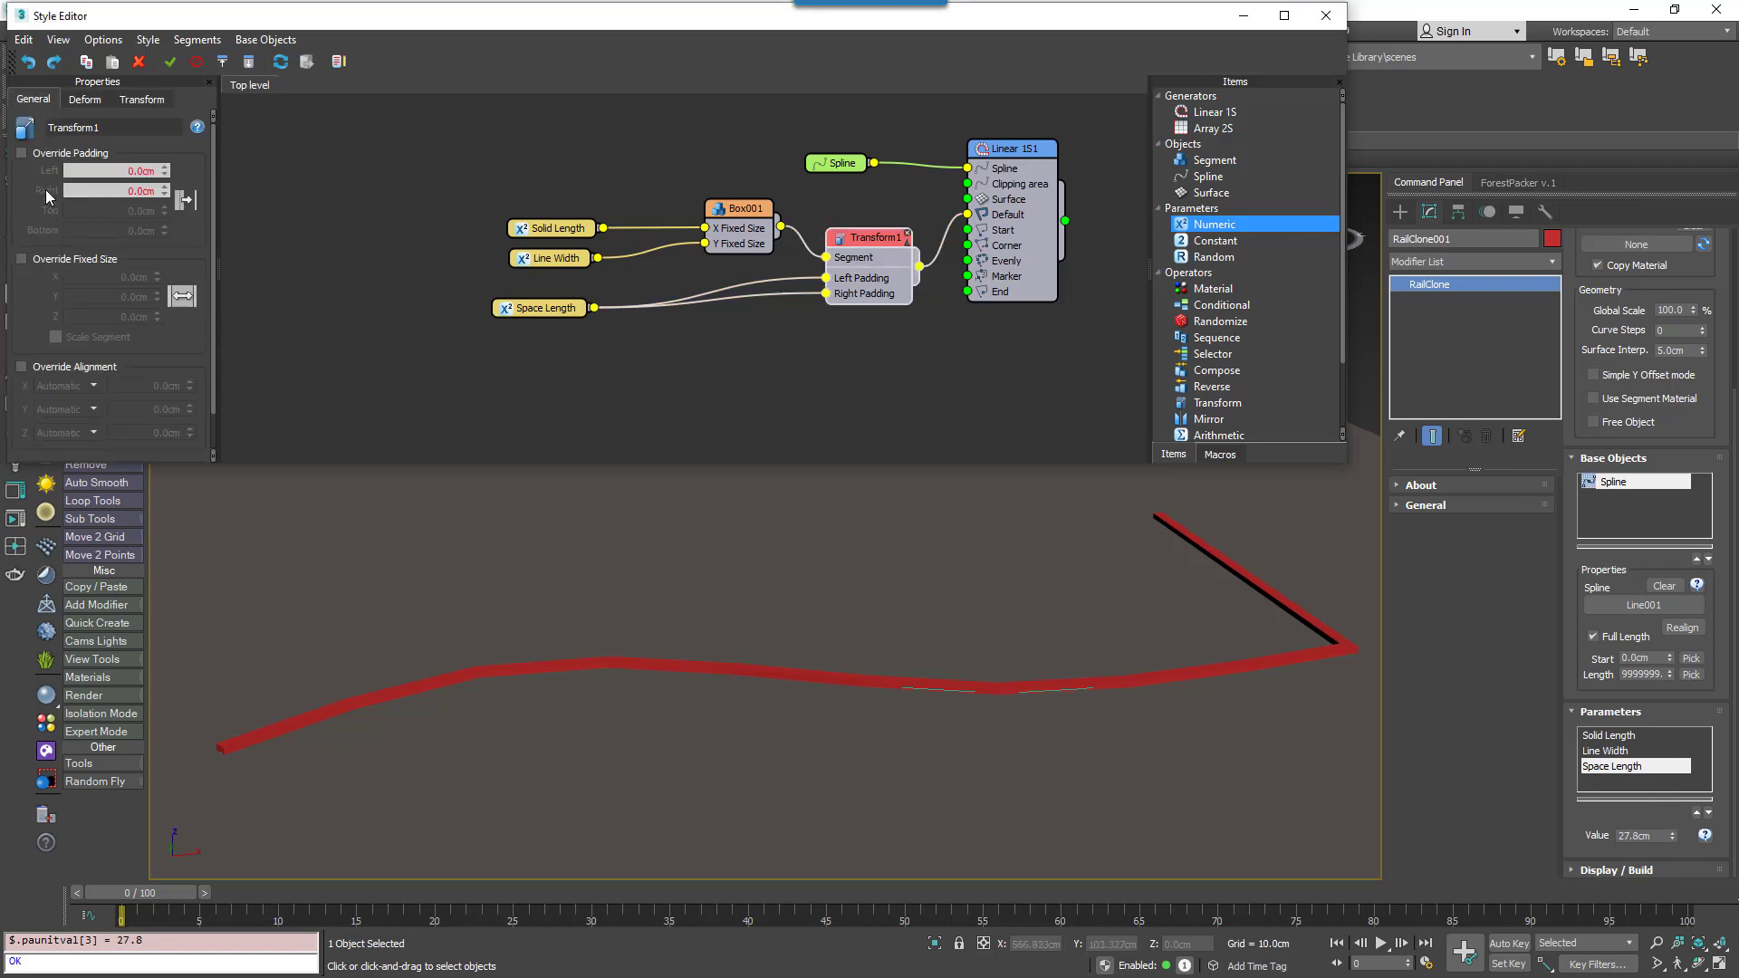
left_click(43, 155)
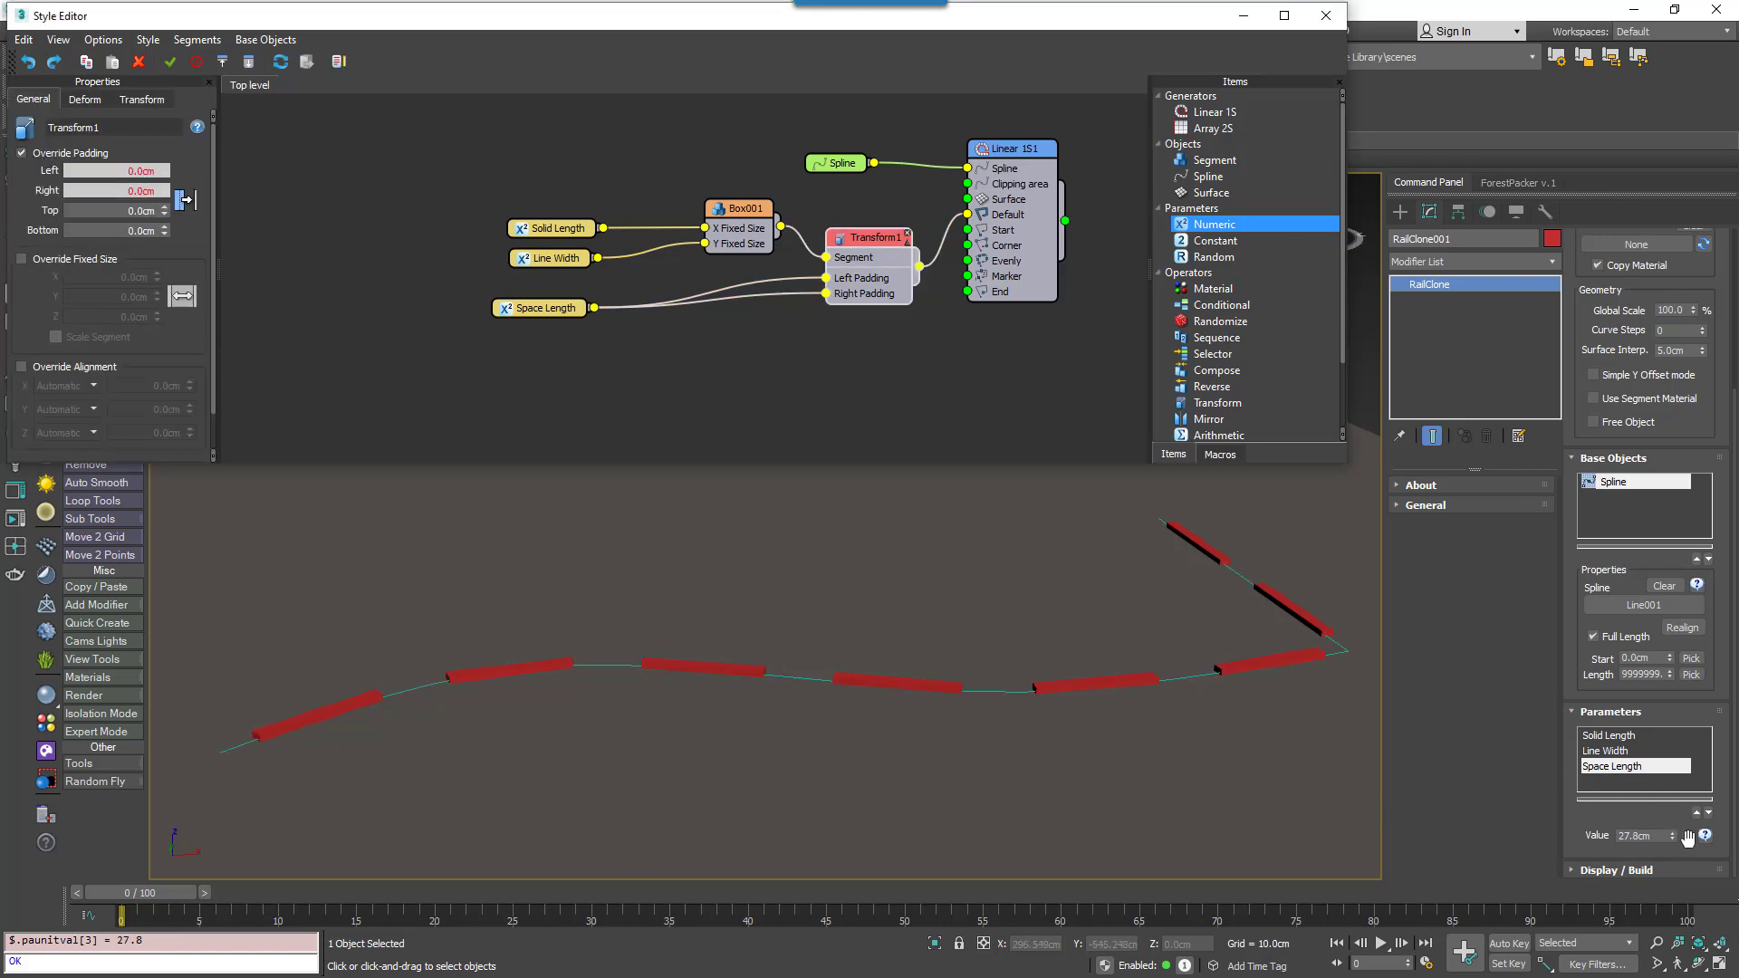
left_click_drag(1673, 838, 1621, 793)
- Rewire the Transform operator's output from the generator's Default input to its Corner input
middle_click_drag(1287, 616, 1121, 576, "alt")
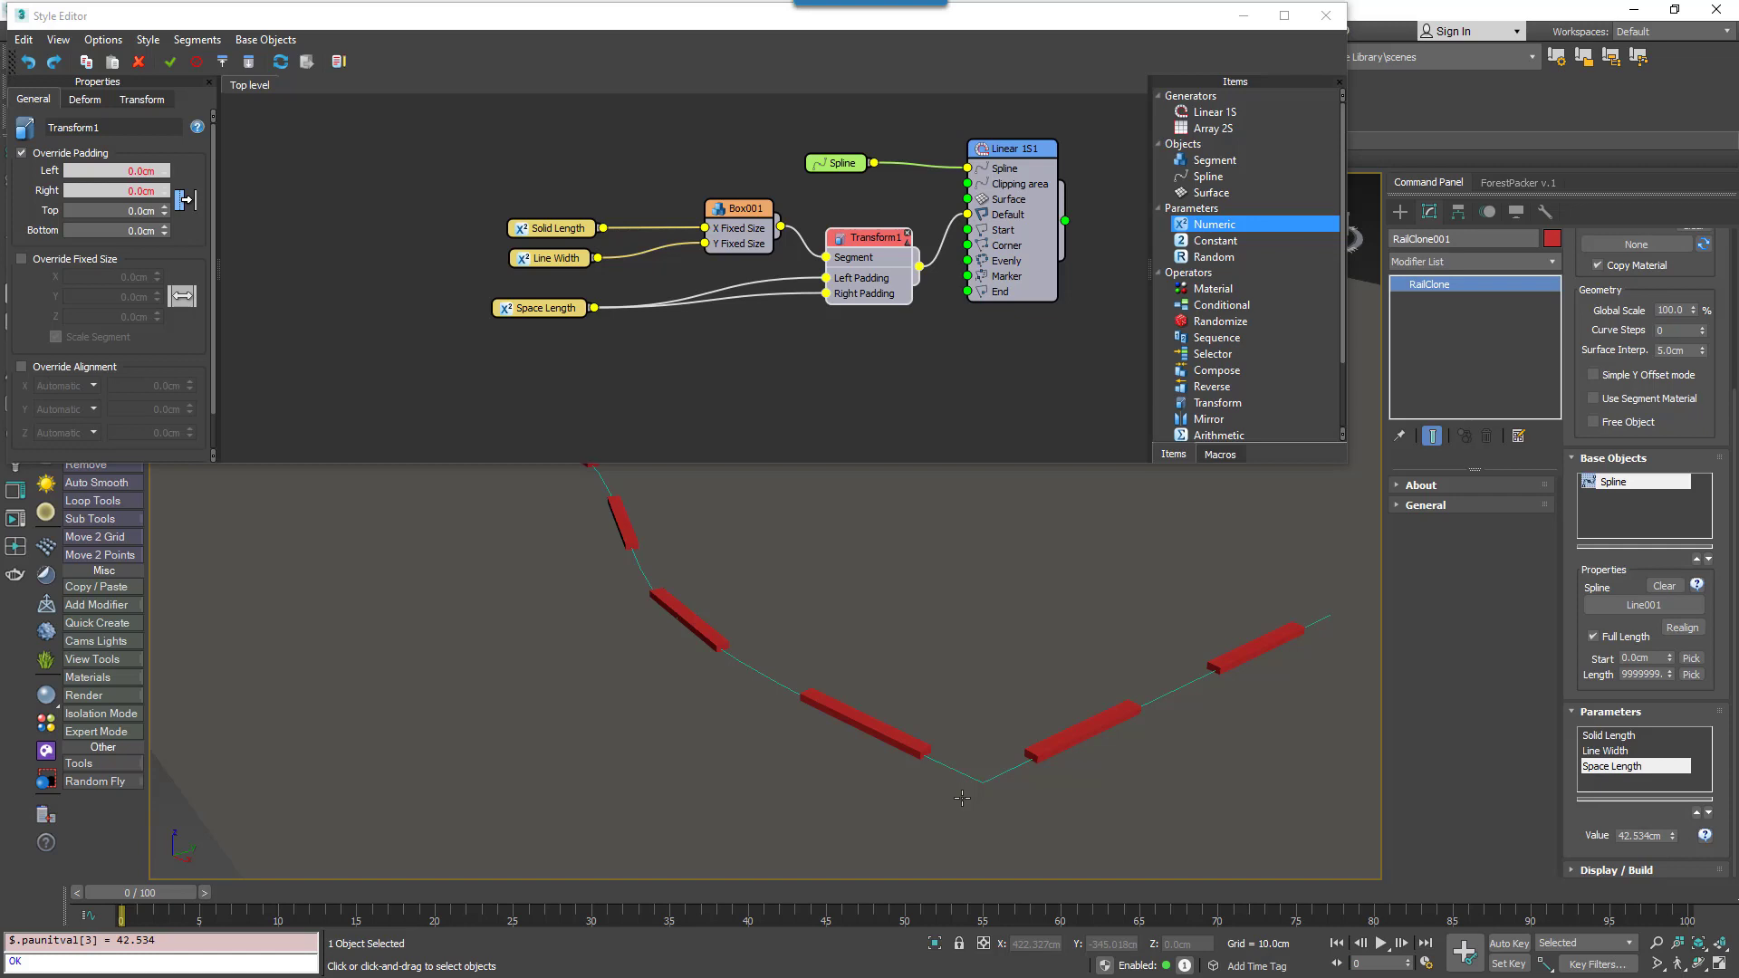
scroll(962, 797, "up", 3)
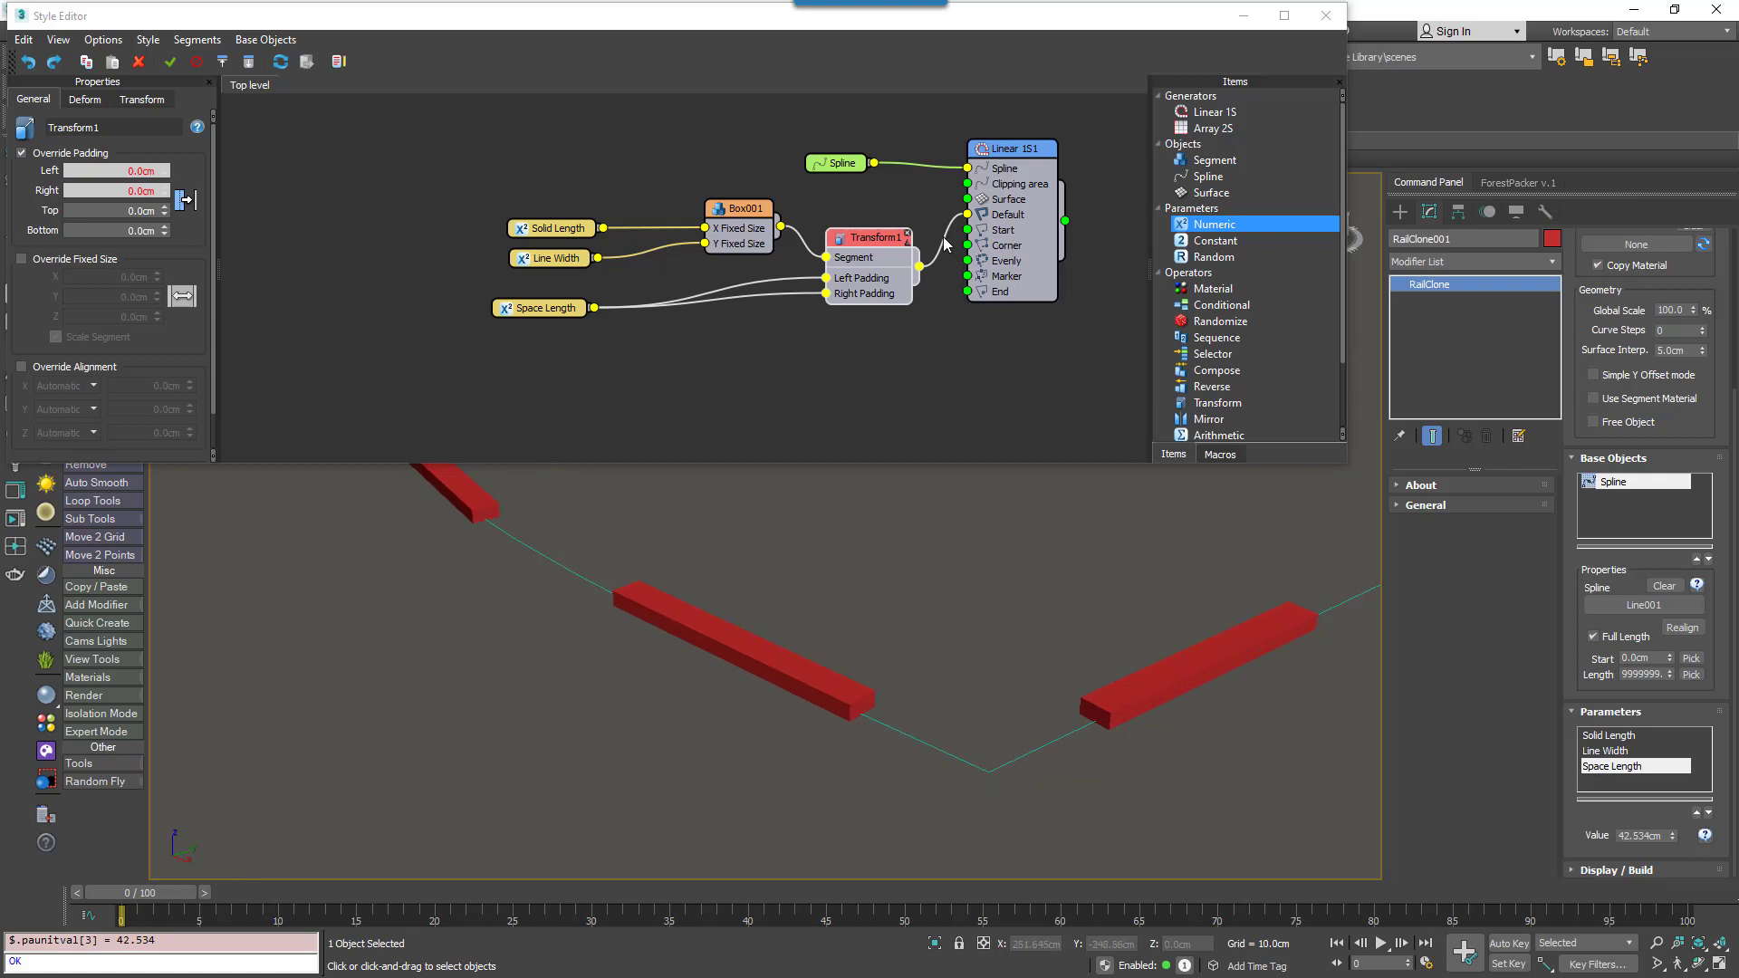
left_click_drag(970, 220, 971, 264)
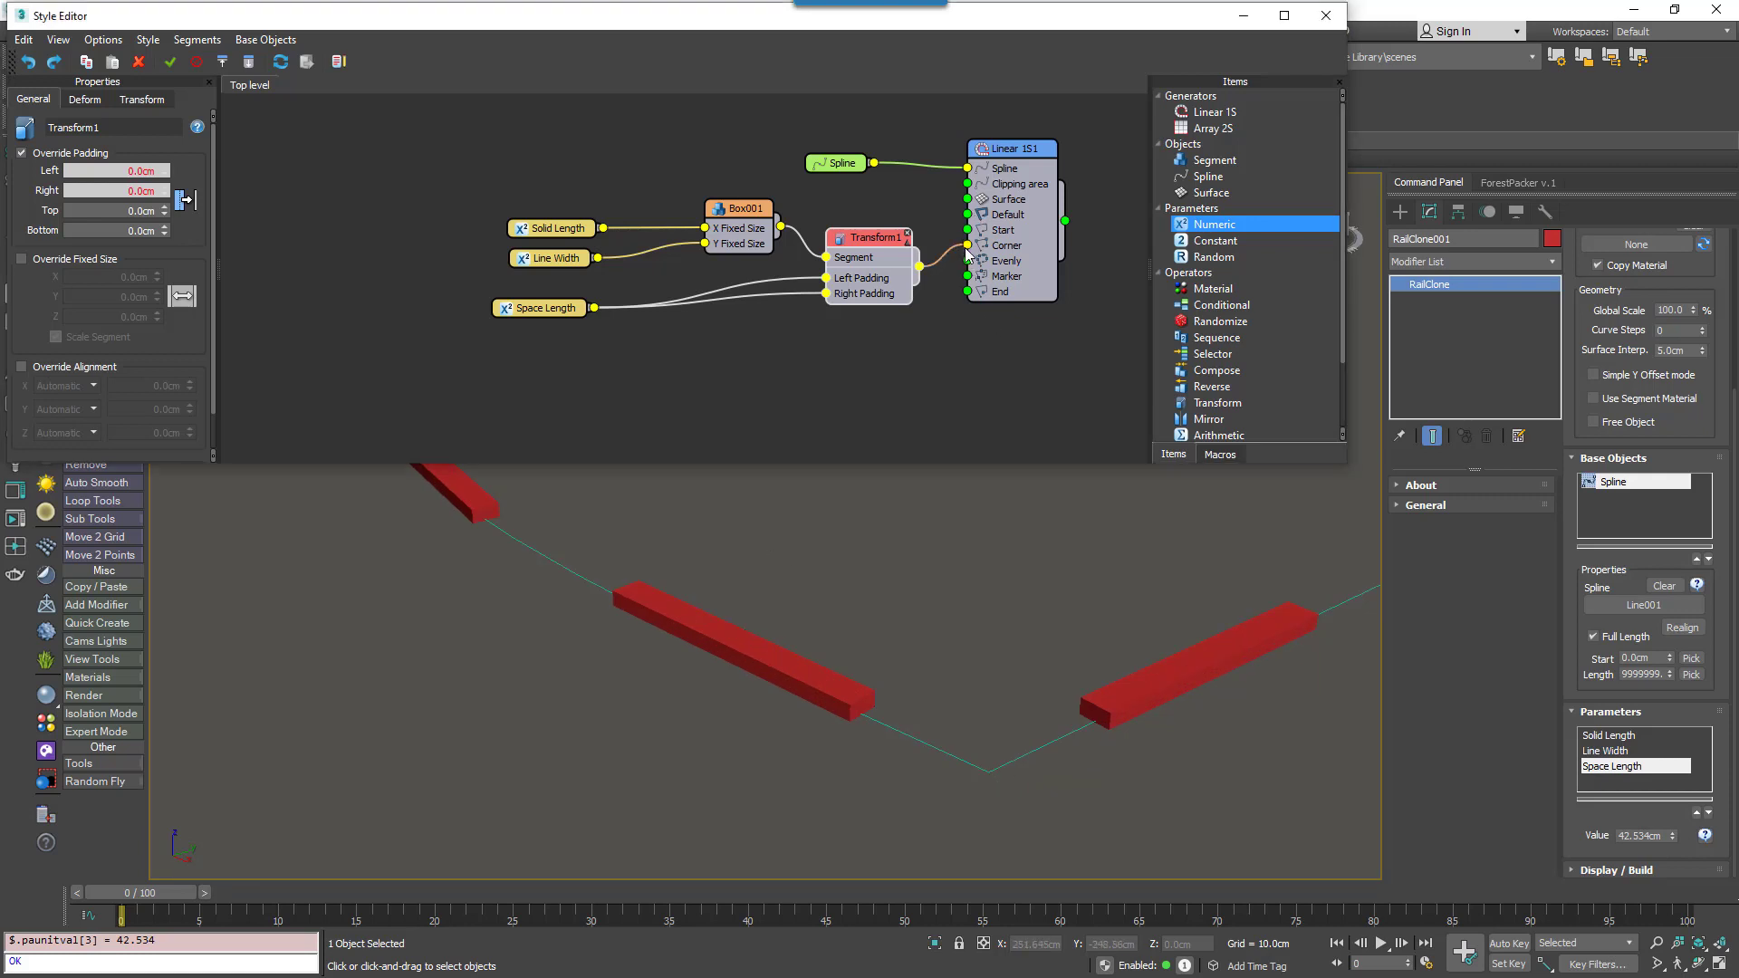
left_click_drag(966, 249, 968, 246)
- Enable Bevel Corner in the Linear generator's corner rules and set the BC Offset to 50%
left_click(1004, 201)
left_click(79, 99)
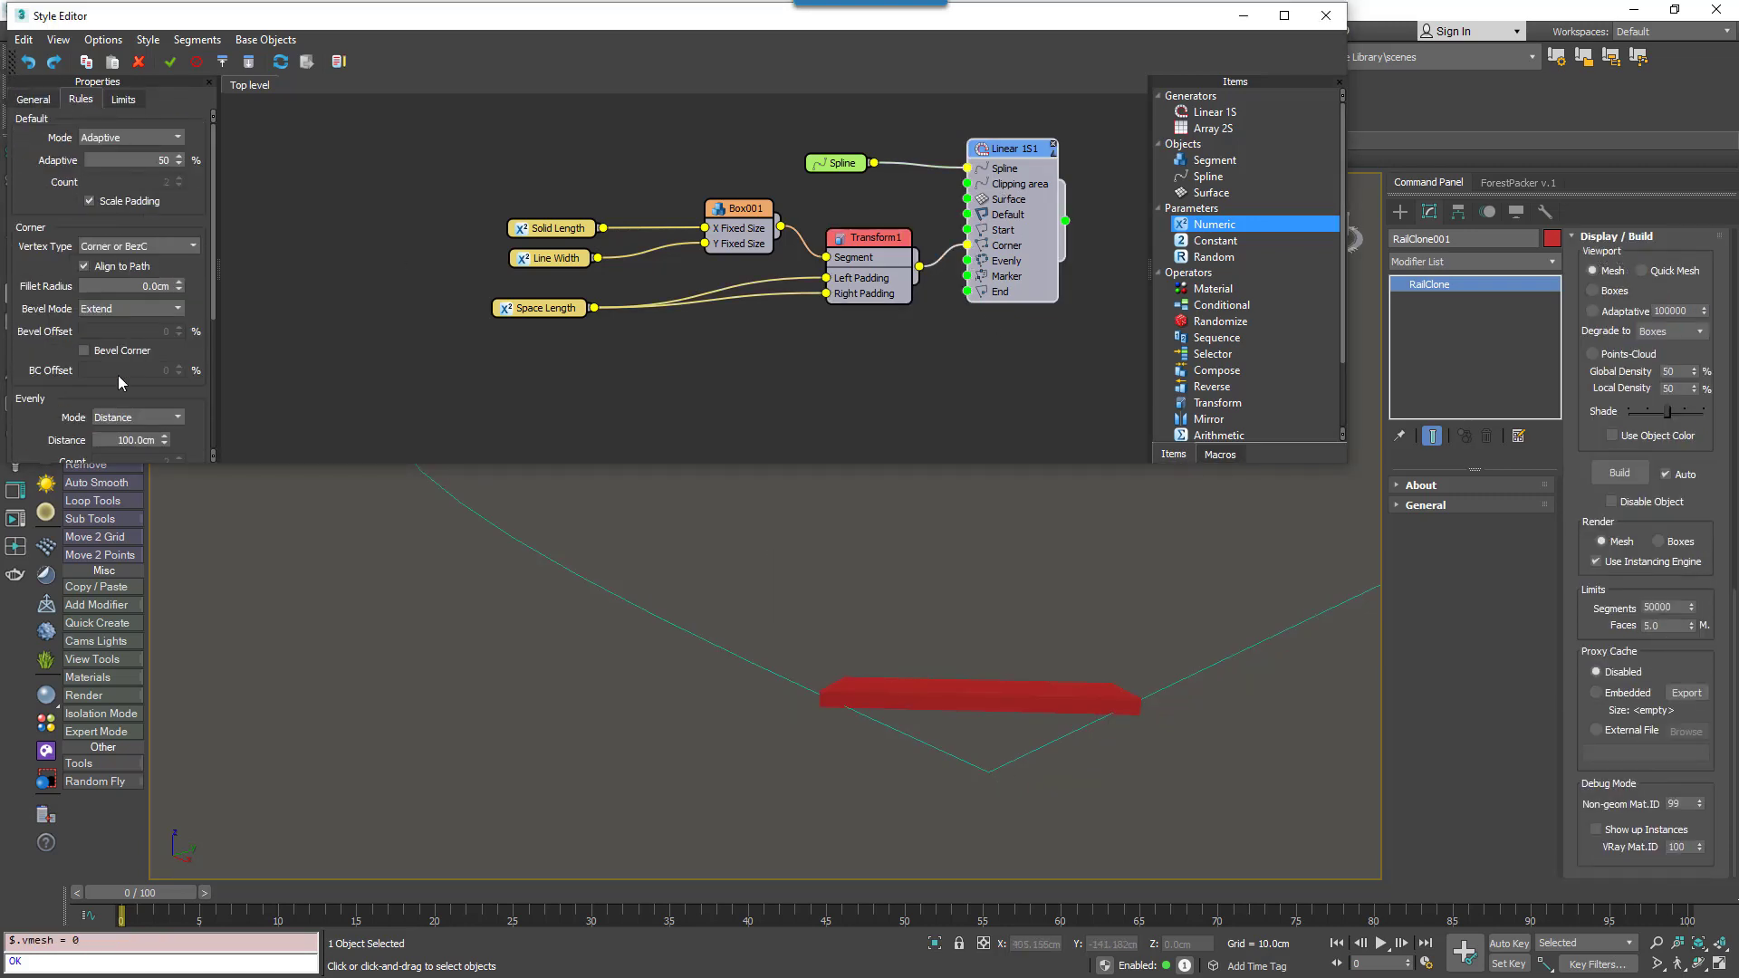
left_click(114, 351)
double_click(131, 370)
type("20")
key("Return")
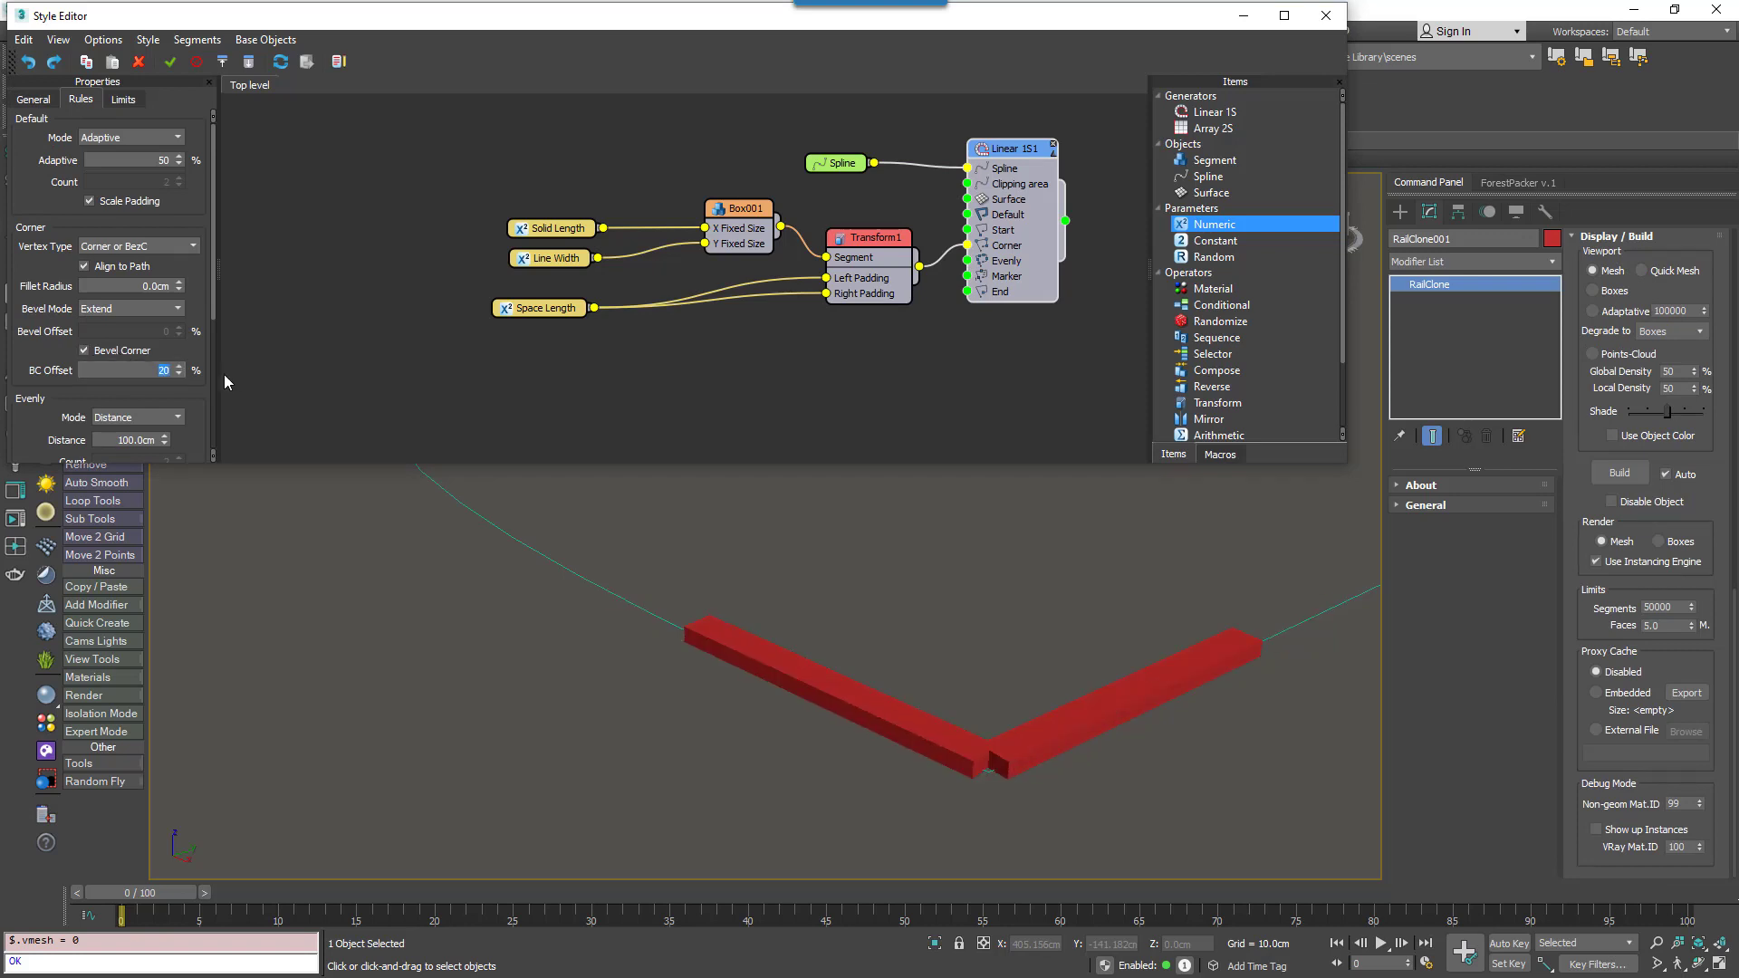
type("50")
key("Return")
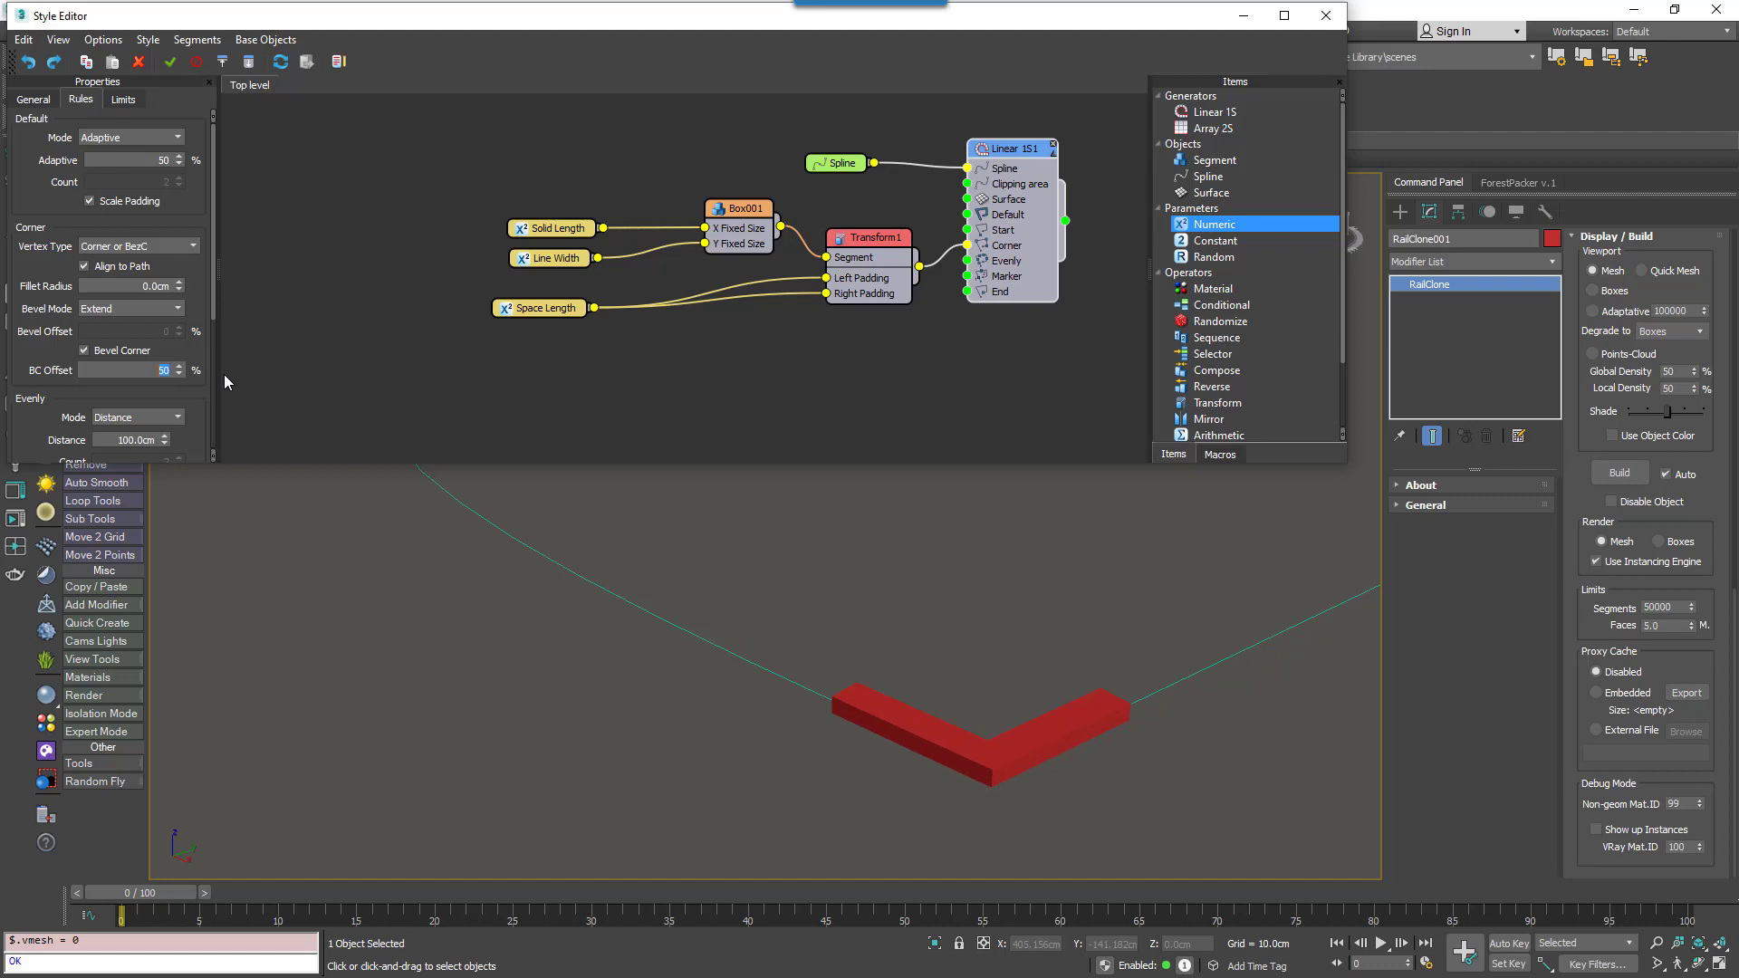
- Connect the Transform operator to the generator's Default input as well, keeping its Corner connection
scroll(924, 739, "down", 7)
middle_click_drag(931, 722, 1006, 784, "alt")
left_click_drag(959, 251, 967, 214)
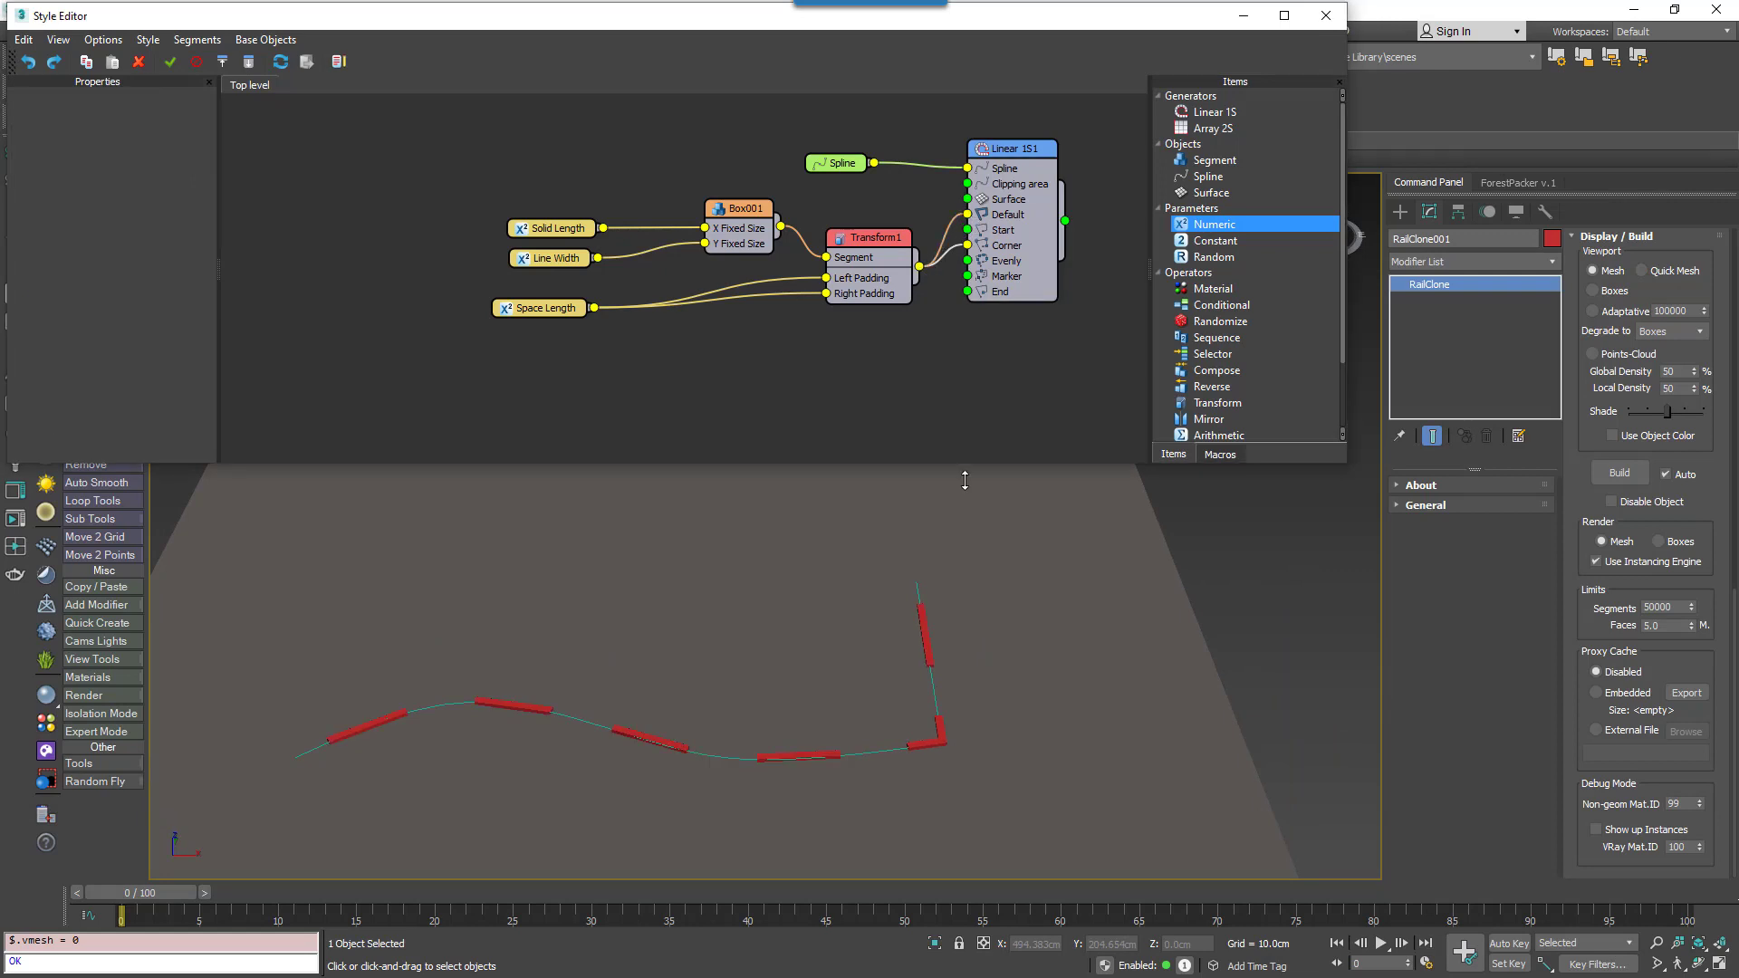
scroll(860, 788, "up", 3)
middle_click_drag(870, 761, 1248, 721)
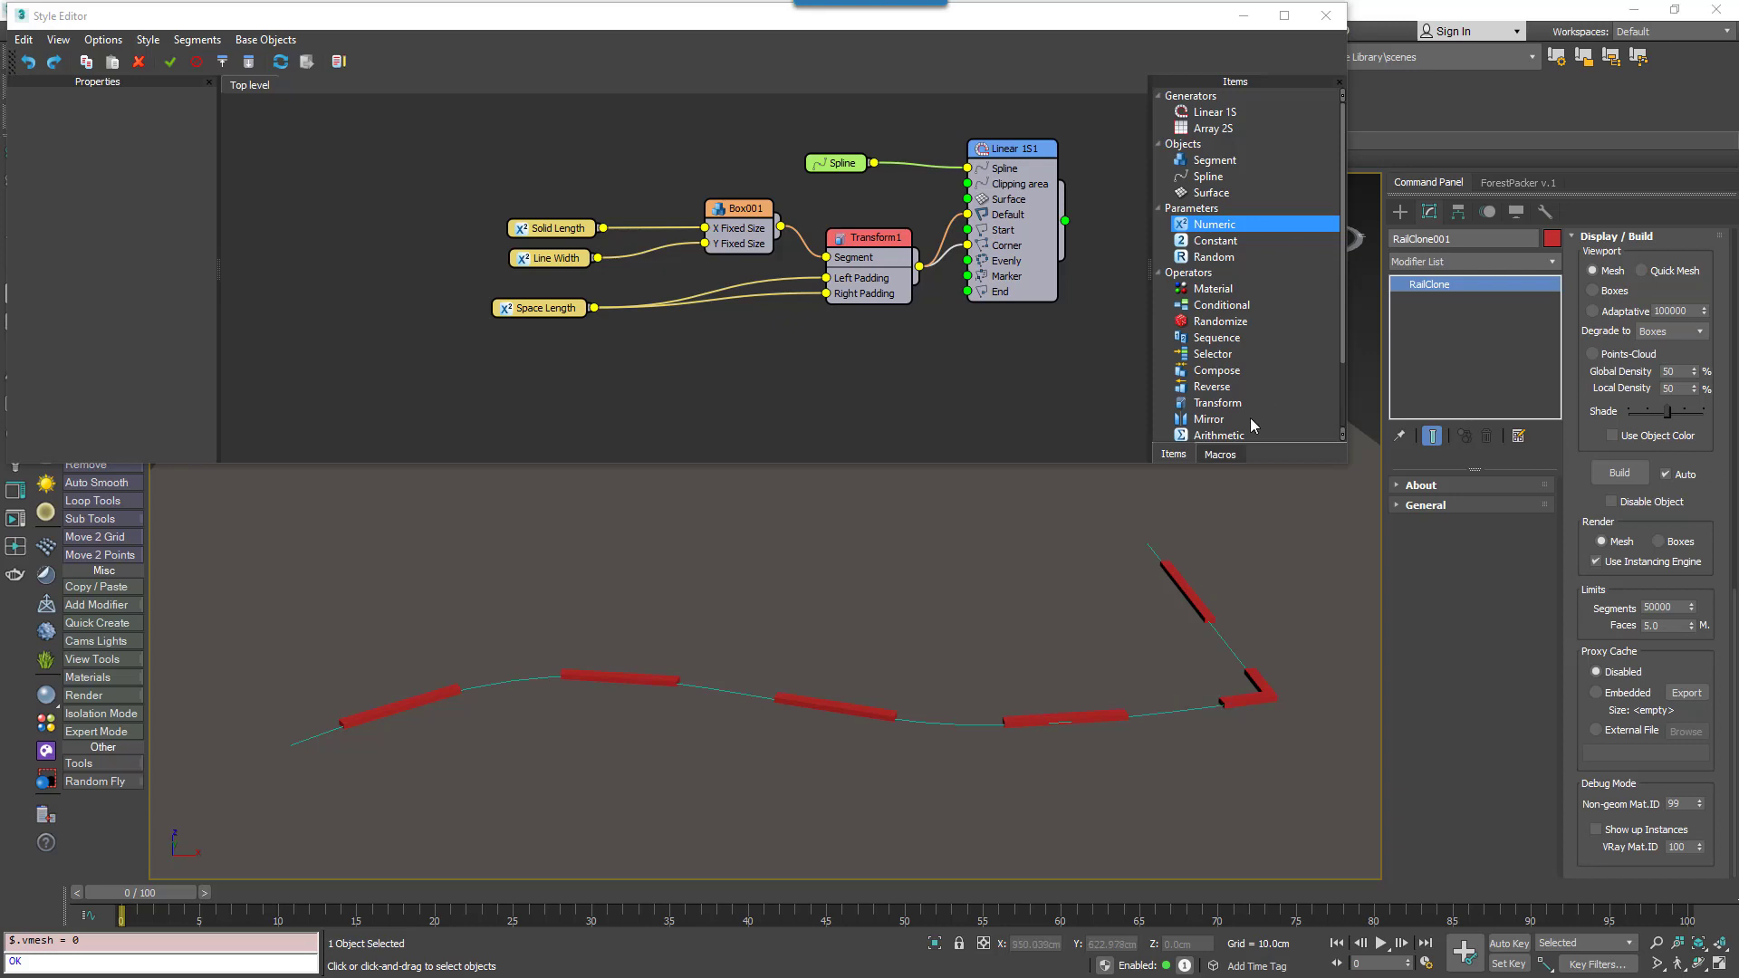
- Insert the Divide by N arithmetic macro between the Space Length parameter and the Transform operator's padding inputs
left_click(1232, 454)
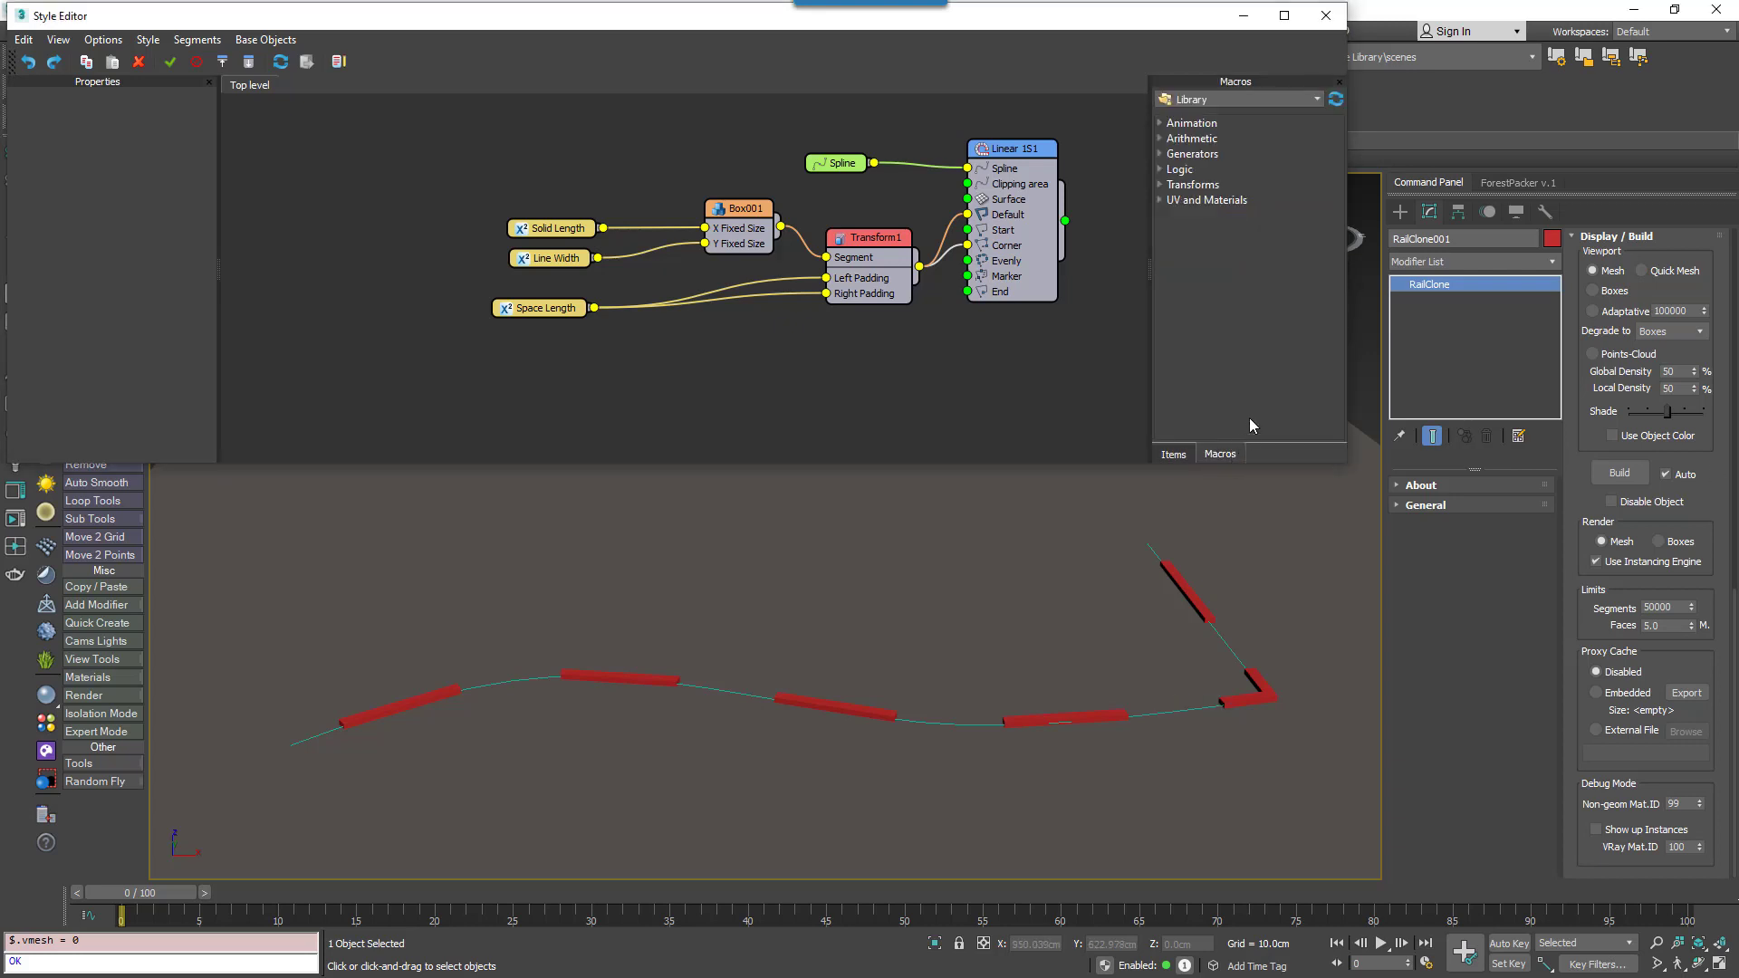
left_click(1159, 139)
left_click_drag(1218, 187, 821, 296)
left_click_drag(660, 343, 705, 310)
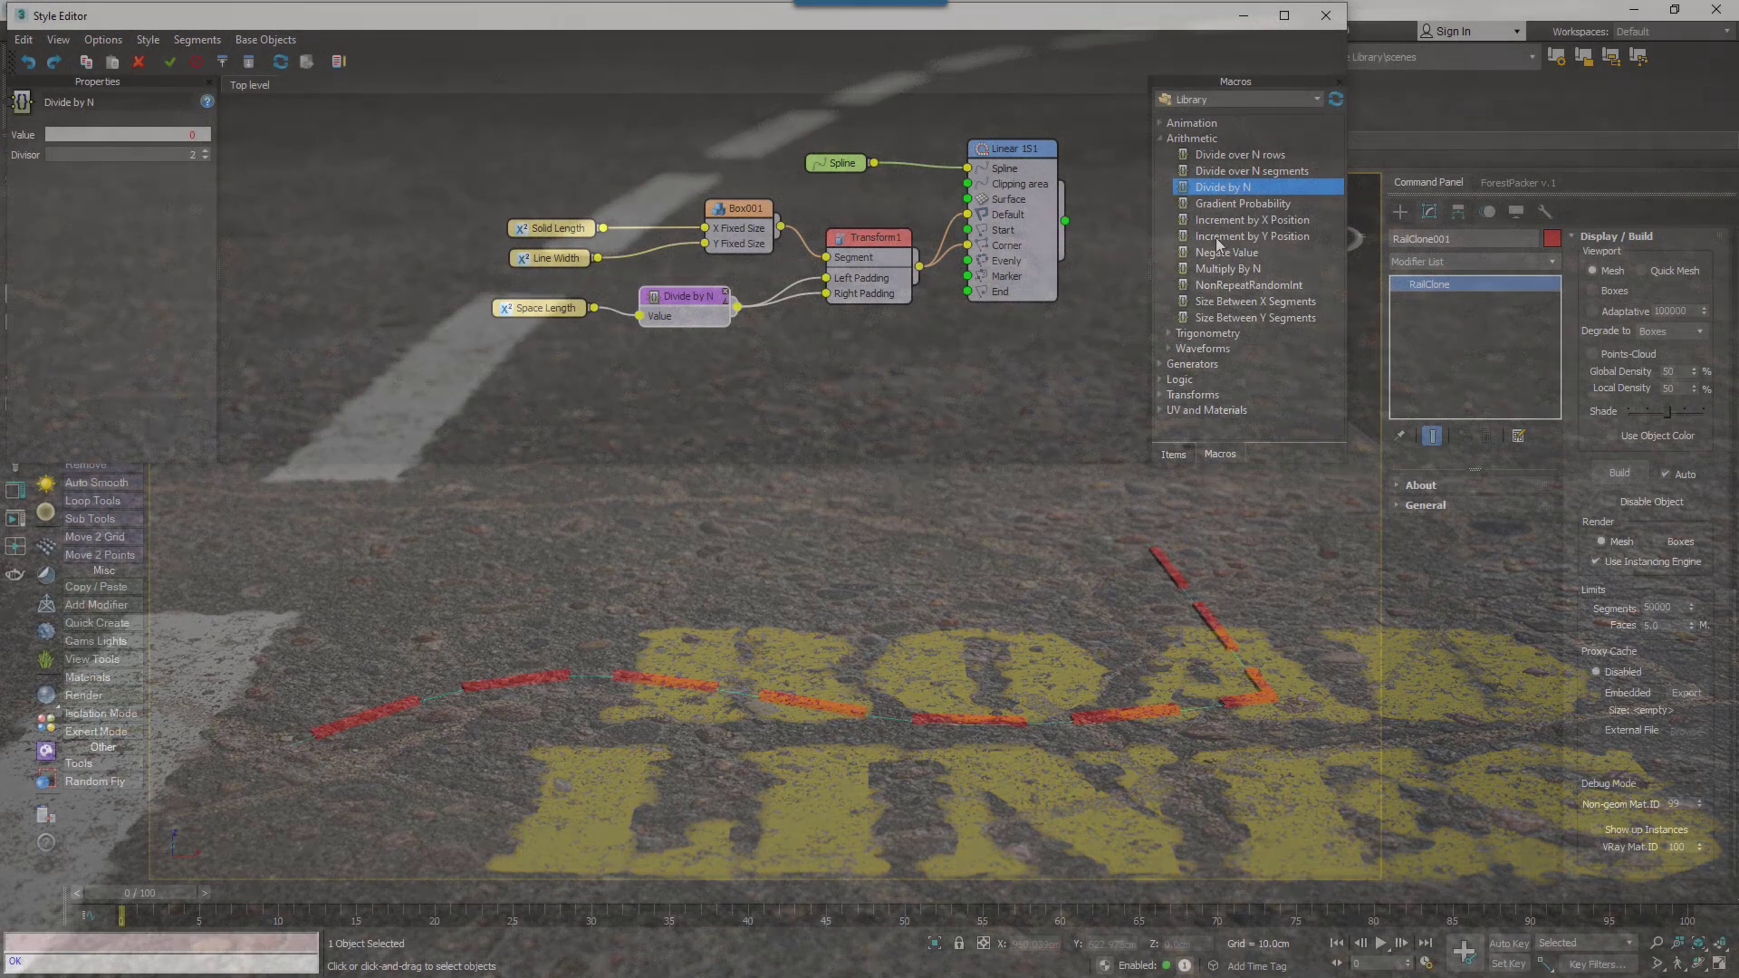
- Add a Compose operator fed twice by the box segment and wire its output to the generator's Default input
left_click(1172, 453)
scroll(1268, 378, "down", 2)
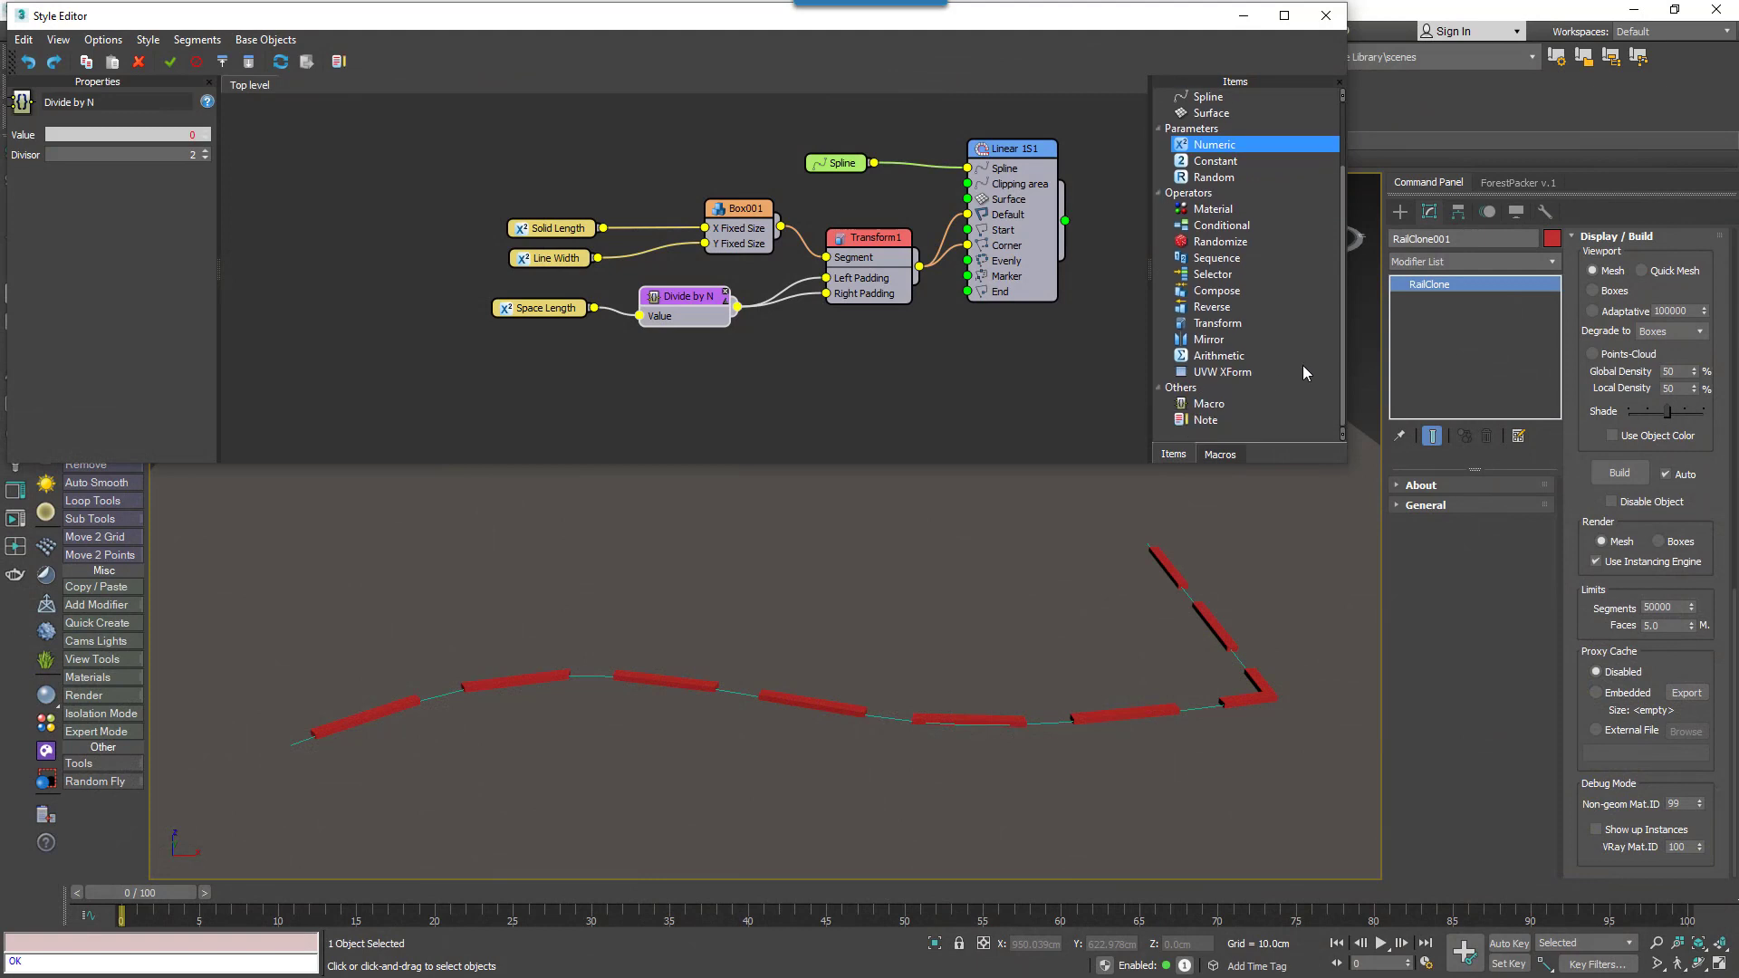
left_click_drag(1217, 290, 866, 346)
left_click_drag(1012, 150, 1067, 153)
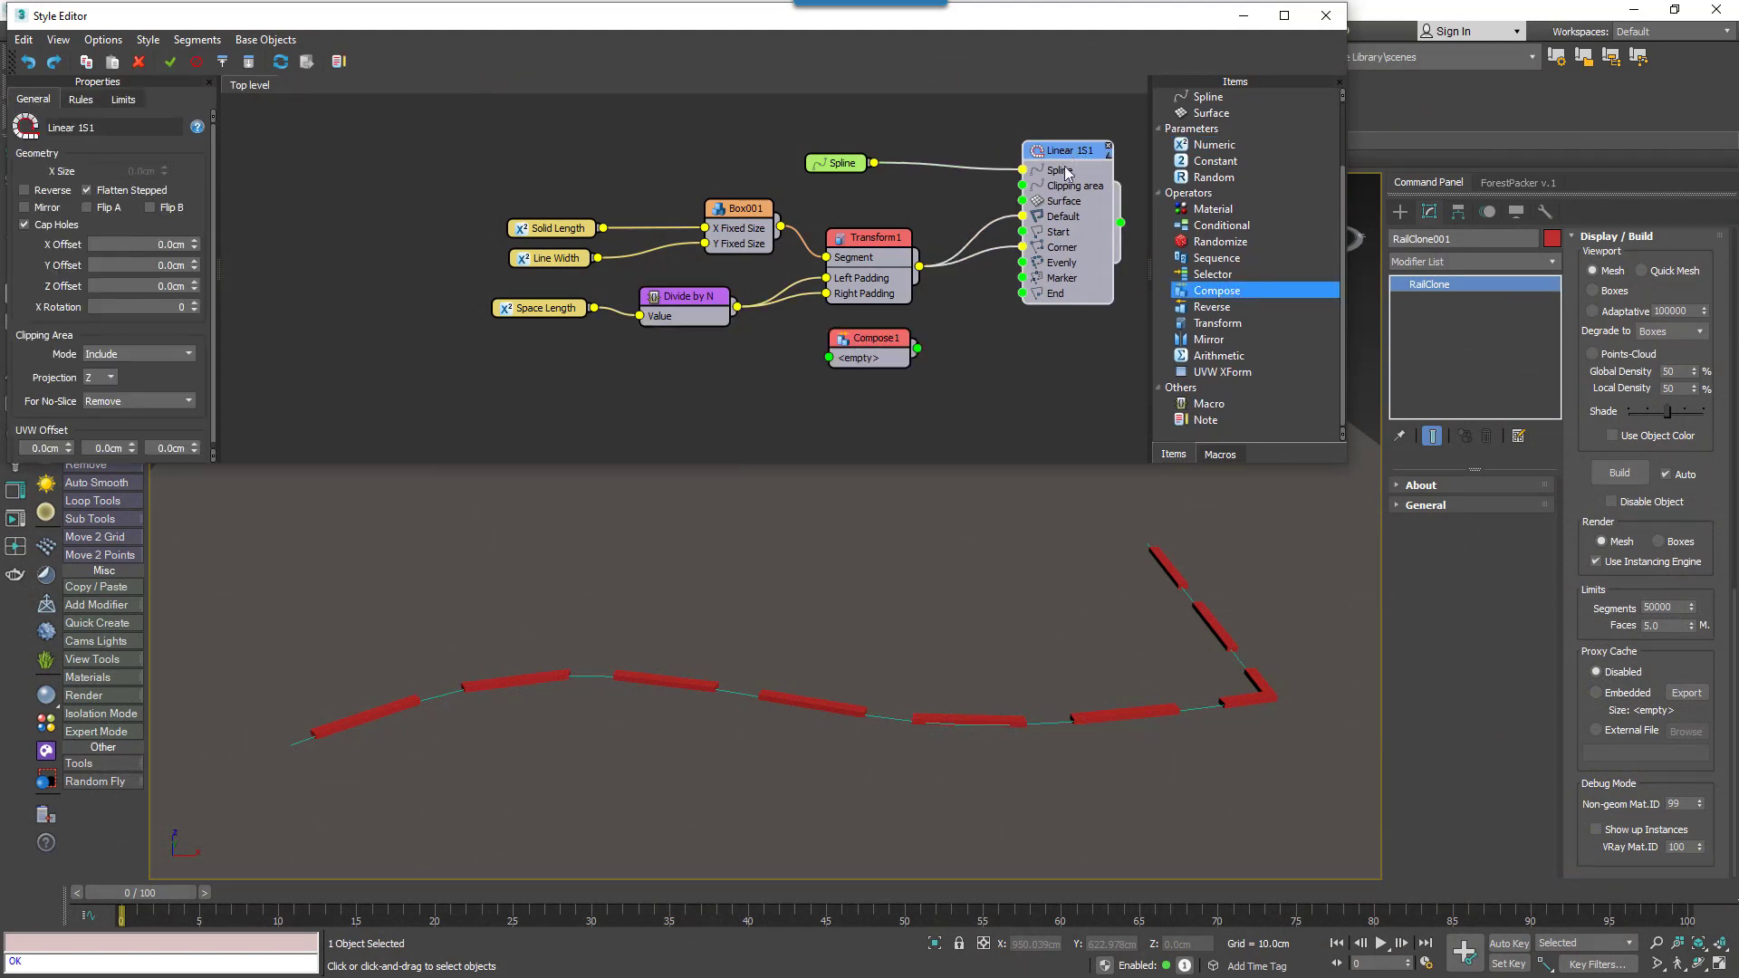
left_click_drag(763, 227, 822, 353)
left_click_drag(747, 224, 1023, 216)
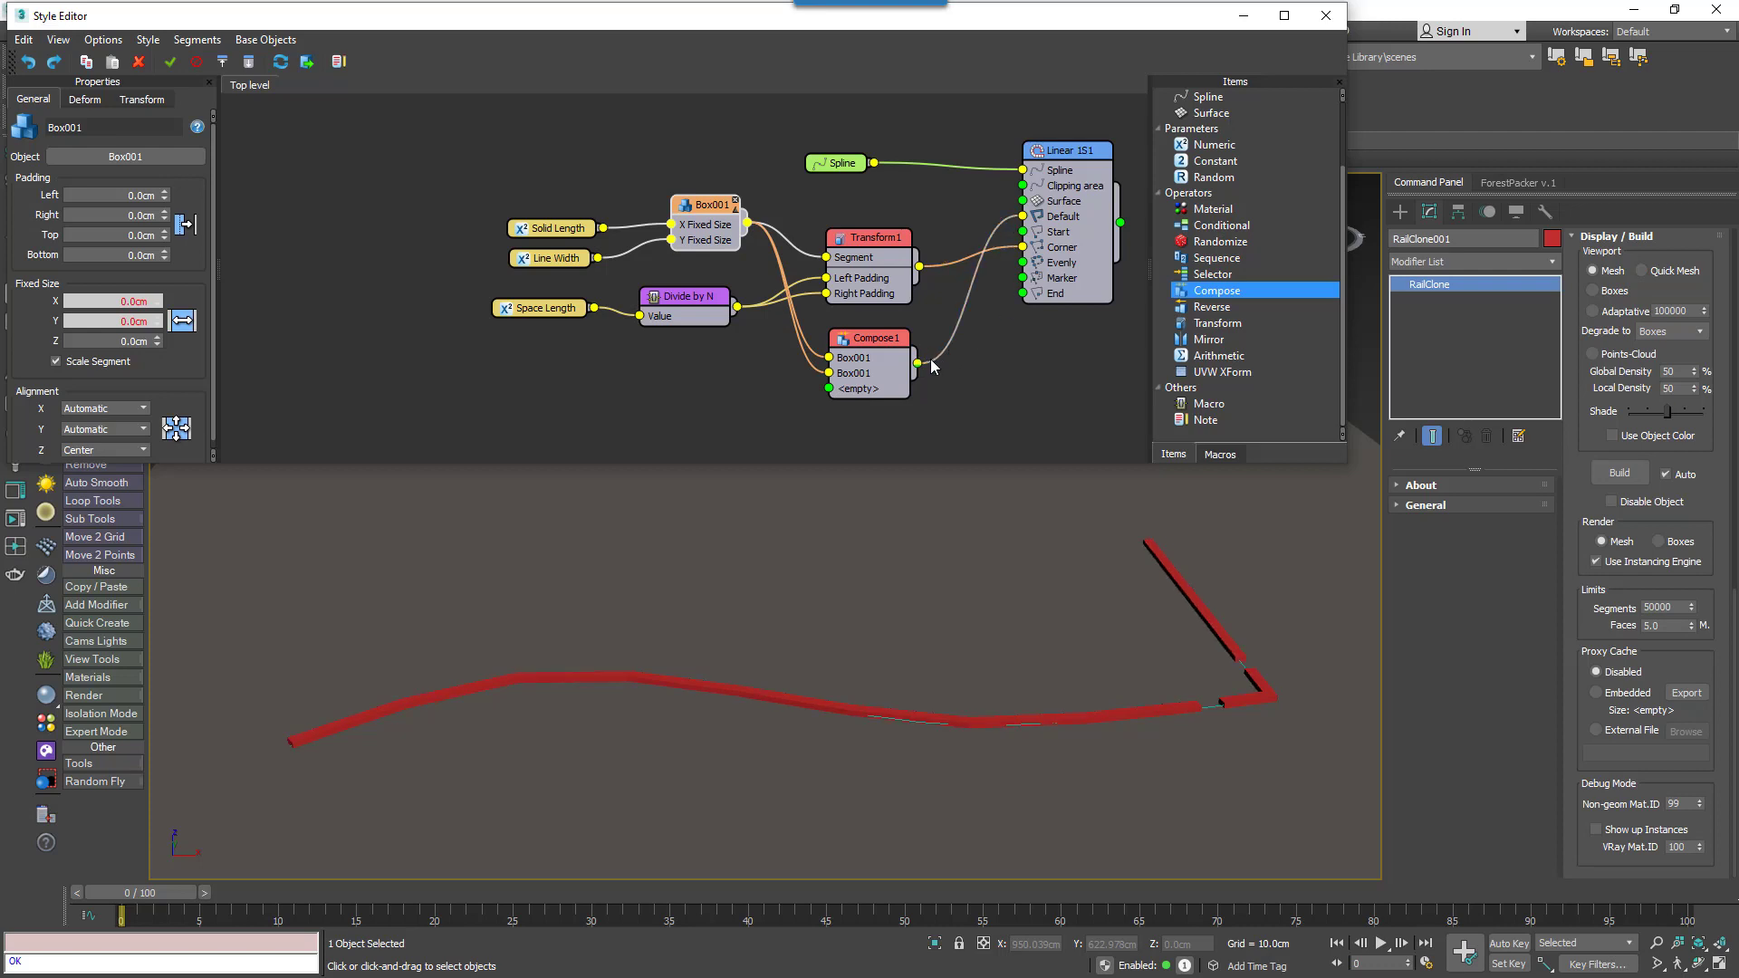
- Insert two Transform operators between the box segment and the Compose inputs, and feed Compose into the generator's Corner input as well
left_click_drag(883, 352, 893, 348)
left_click_drag(1187, 324, 752, 367)
left_click_drag(727, 219, 619, 207)
left_click_drag(1204, 335, 756, 403)
left_click_drag(640, 211, 768, 351)
- Offset the two new Transform operators in fixed Y translation, Transform2 by about -9.4 cm and Transform3 by about 17.3 cm
left_click(160, 99)
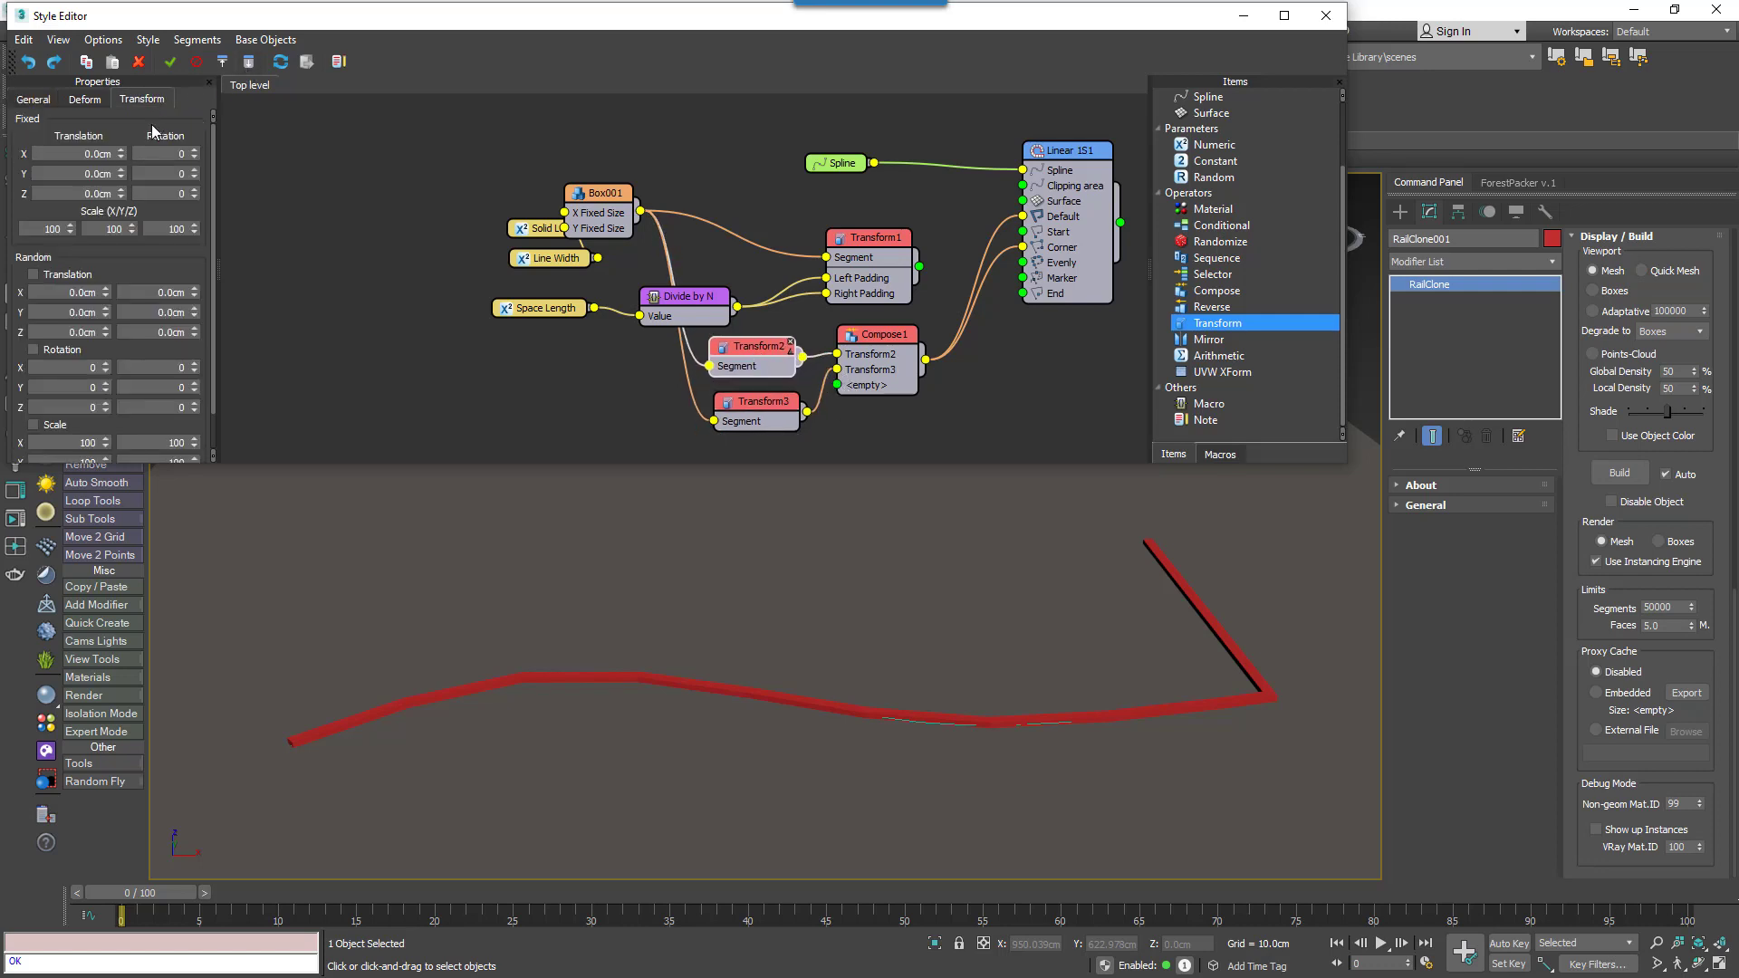
left_click_drag(124, 170, 230, 734)
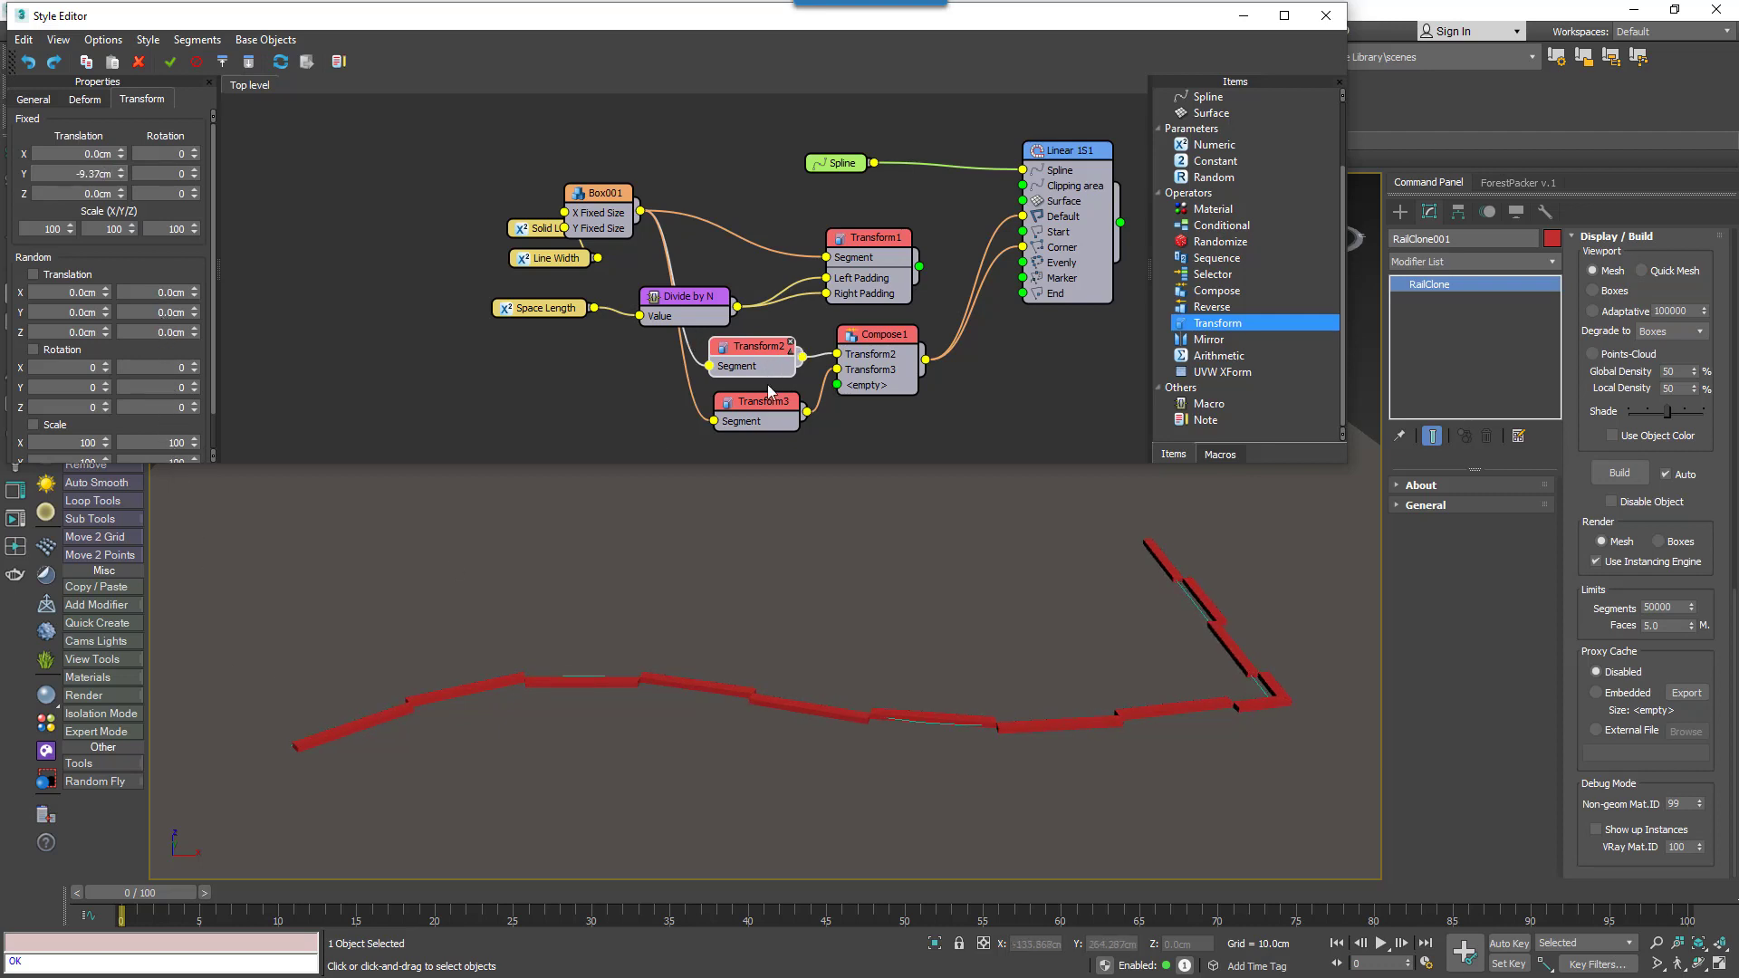
left_click(772, 416)
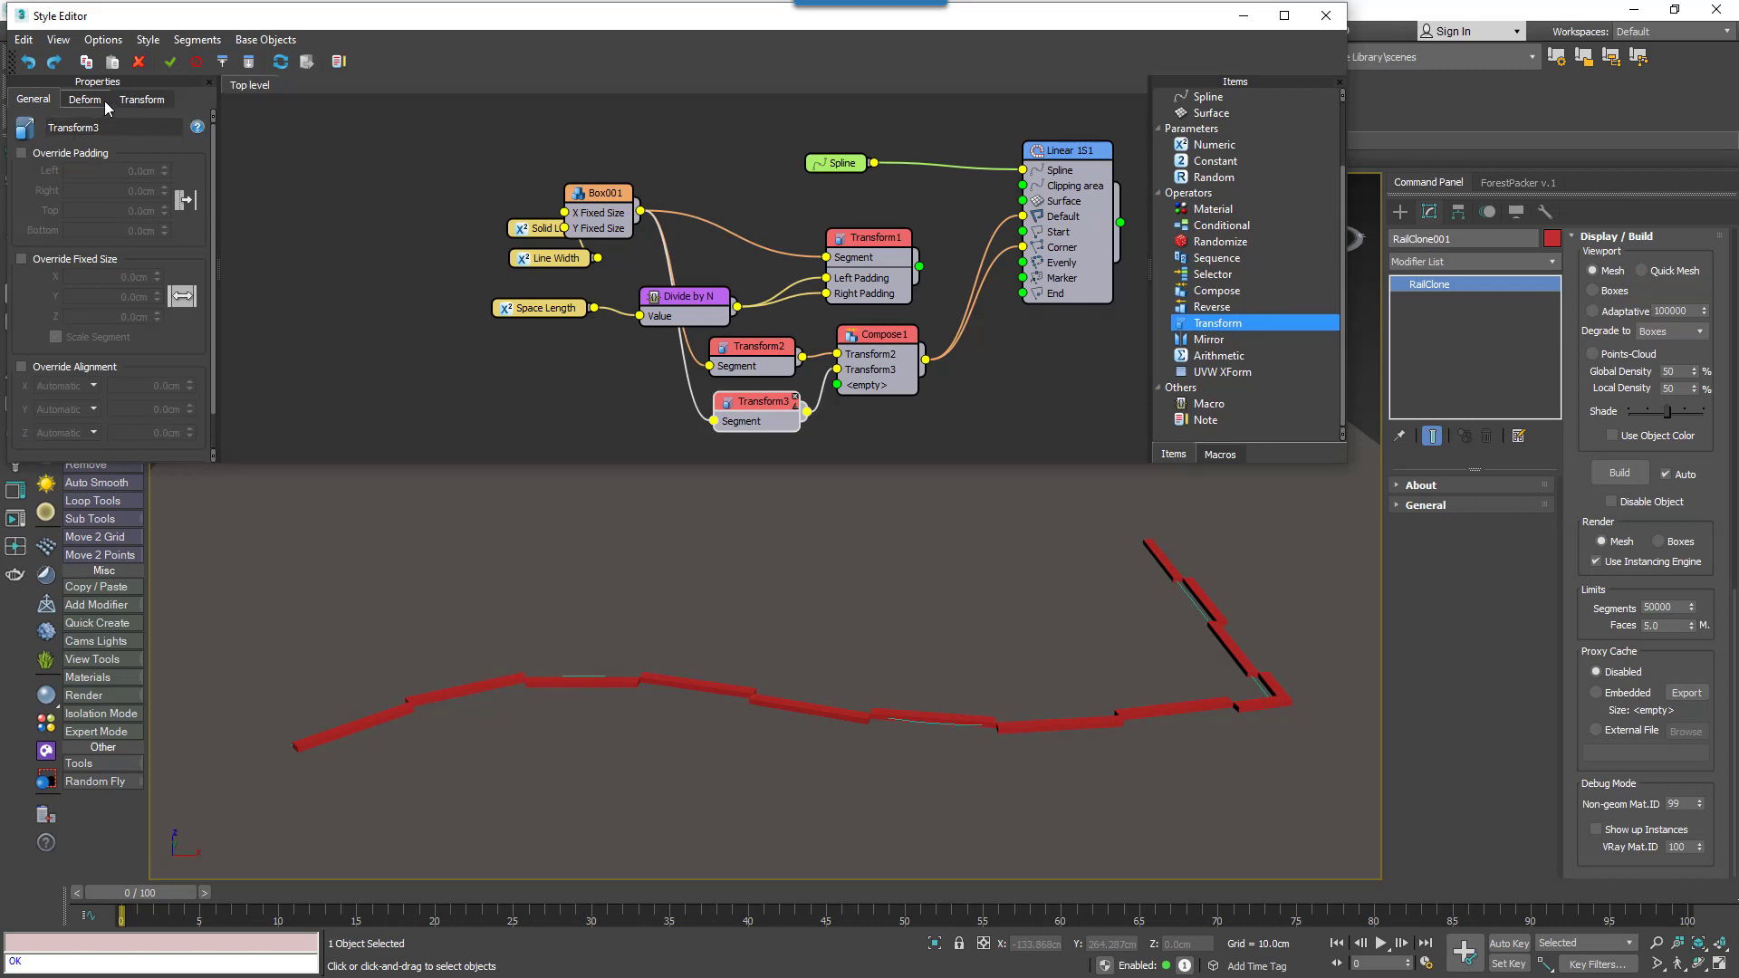
left_click(136, 99)
left_click_drag(123, 171, 103, 814)
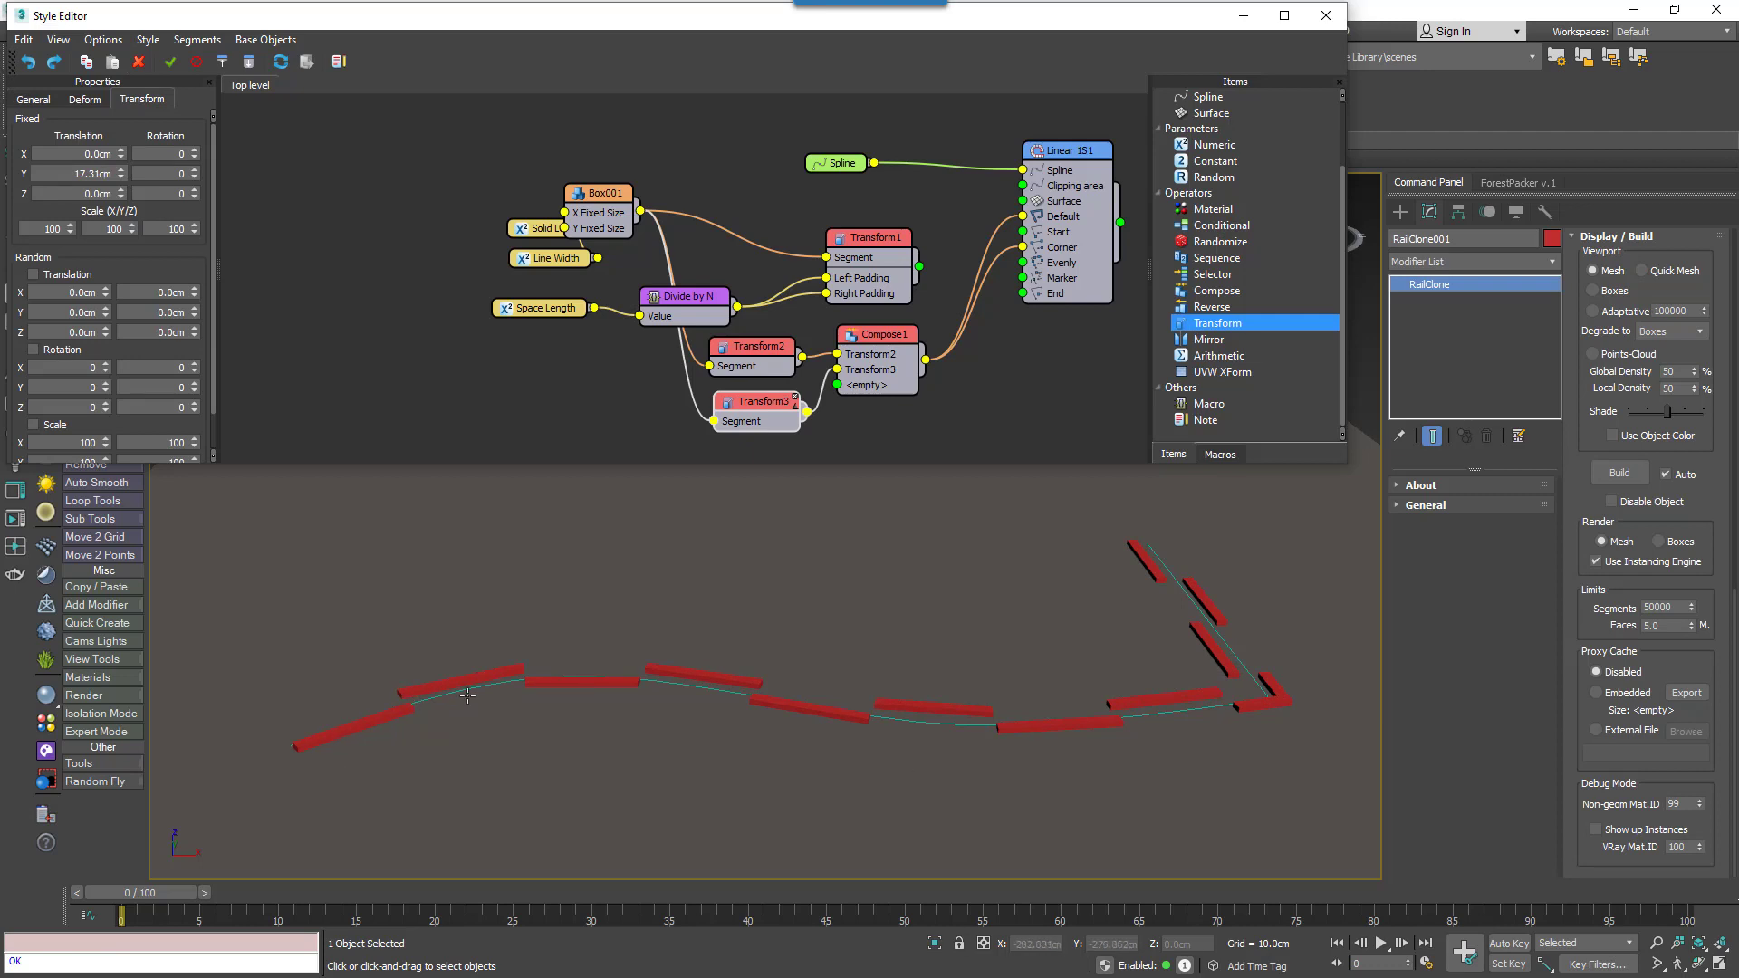
- Set the Compose operator's mode to Grouped
left_click(857, 350)
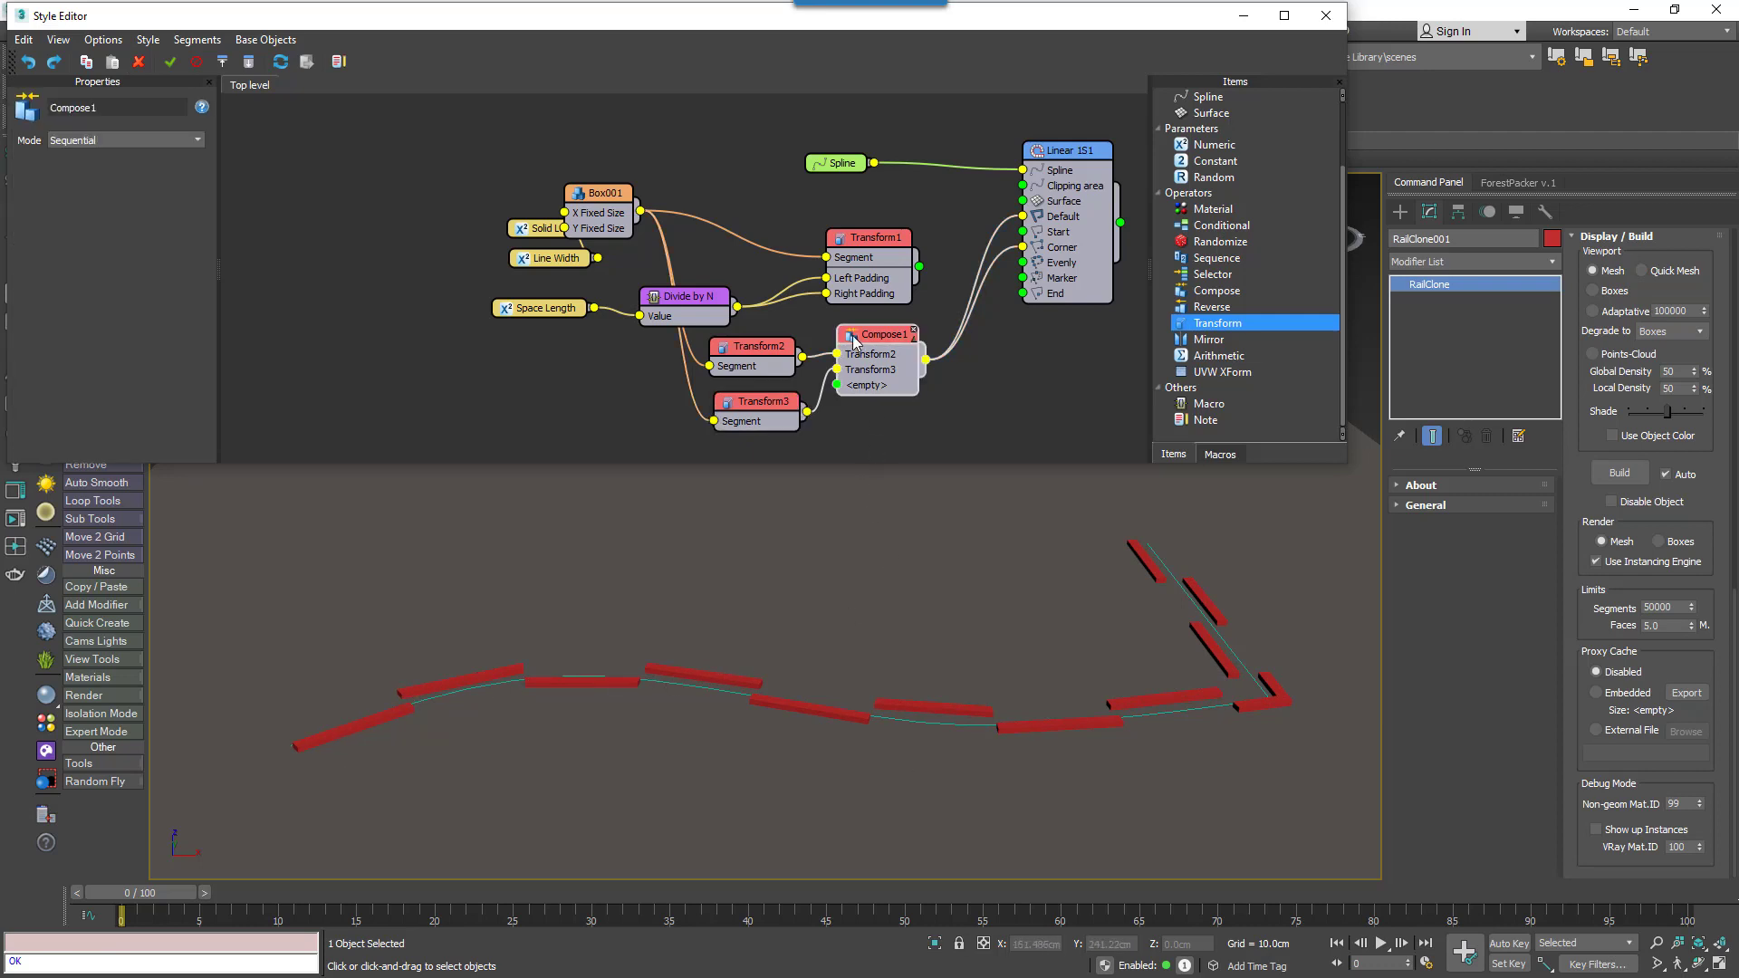
left_click(164, 139)
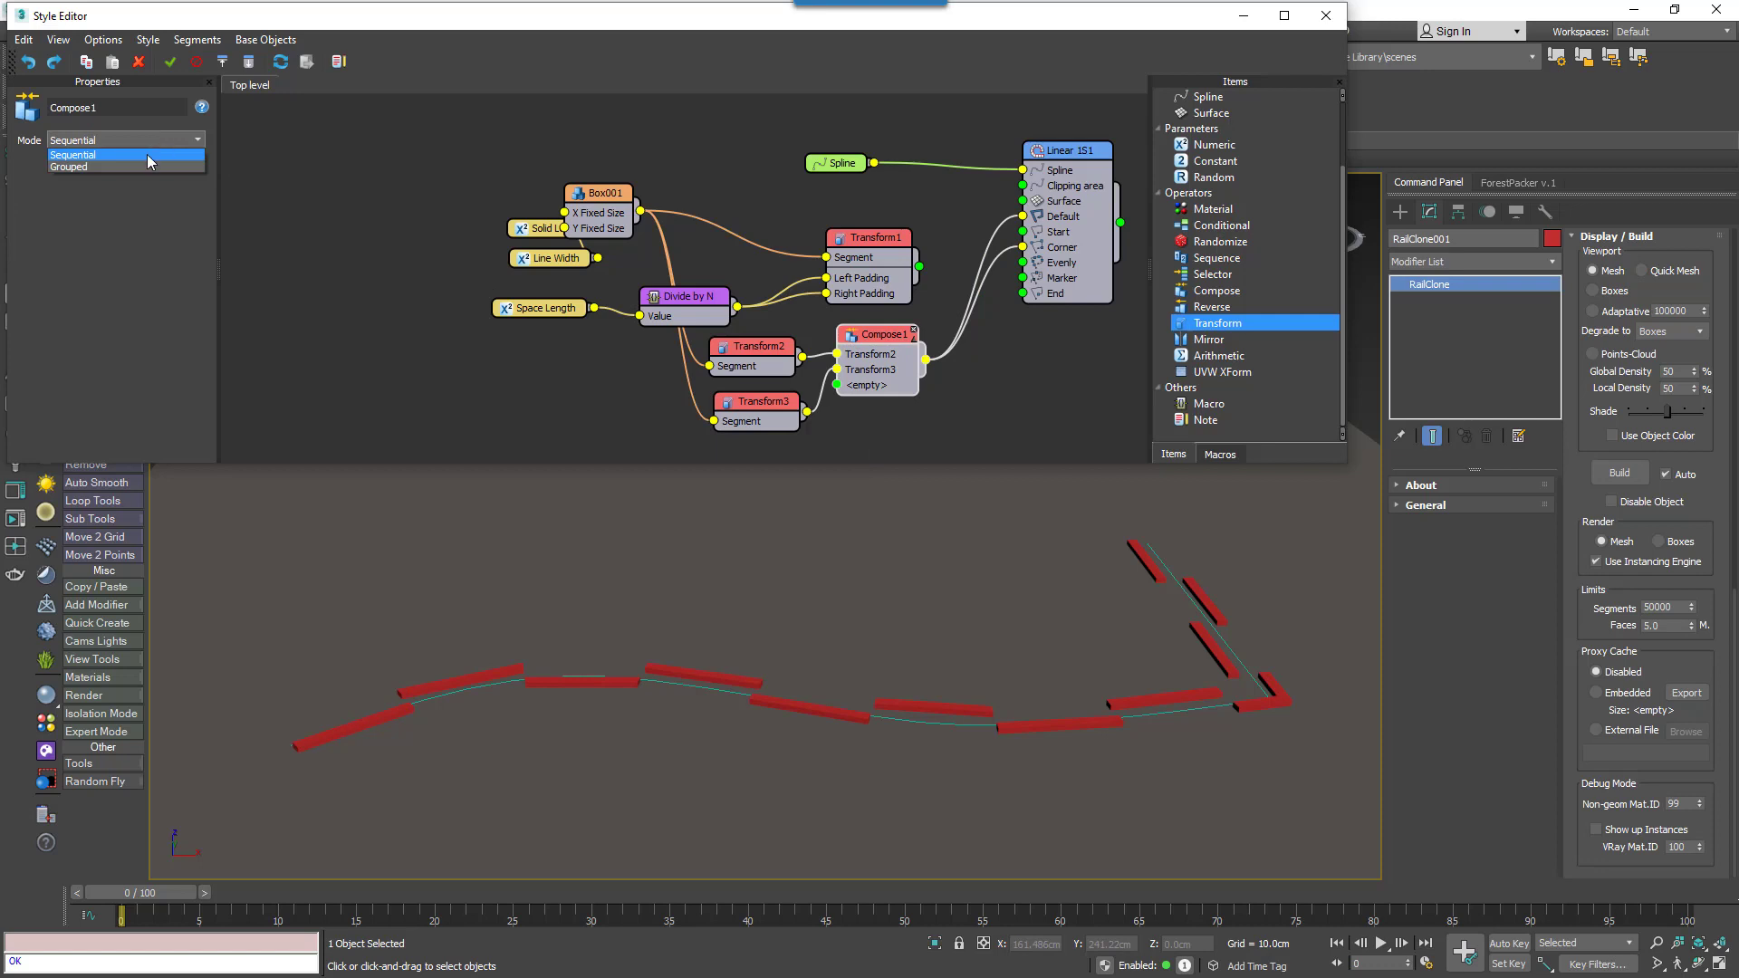
left_click(137, 165)
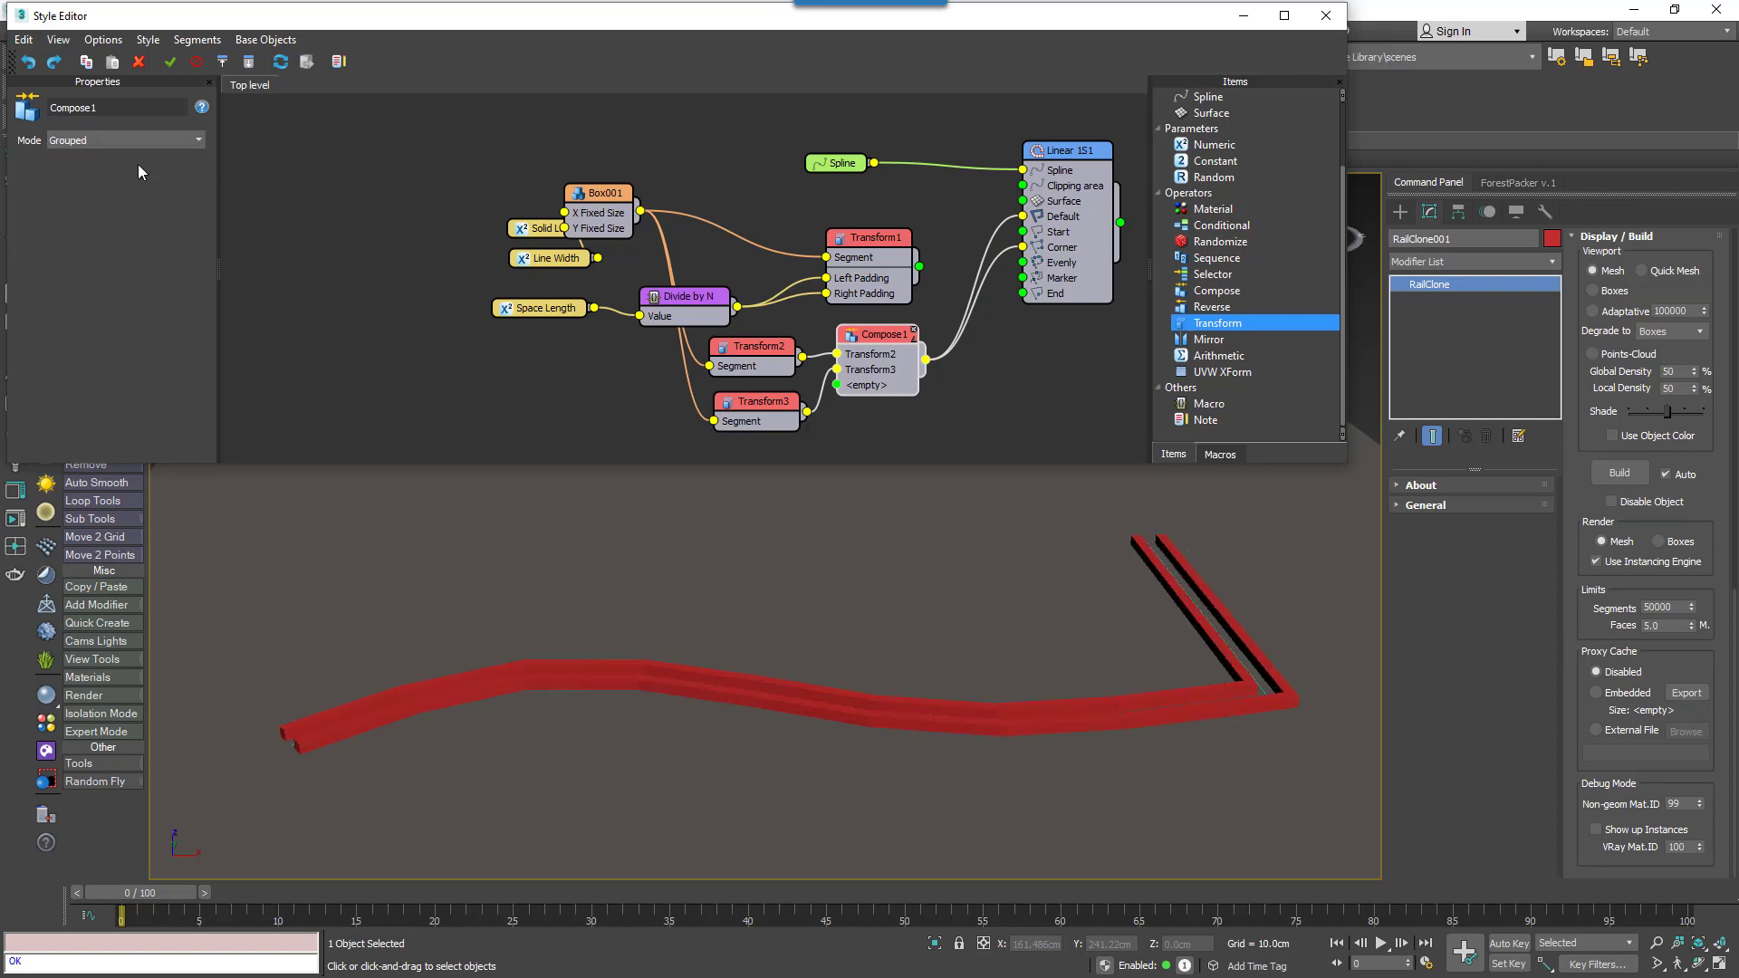
middle_click_drag(936, 652, 975, 691, "alt")
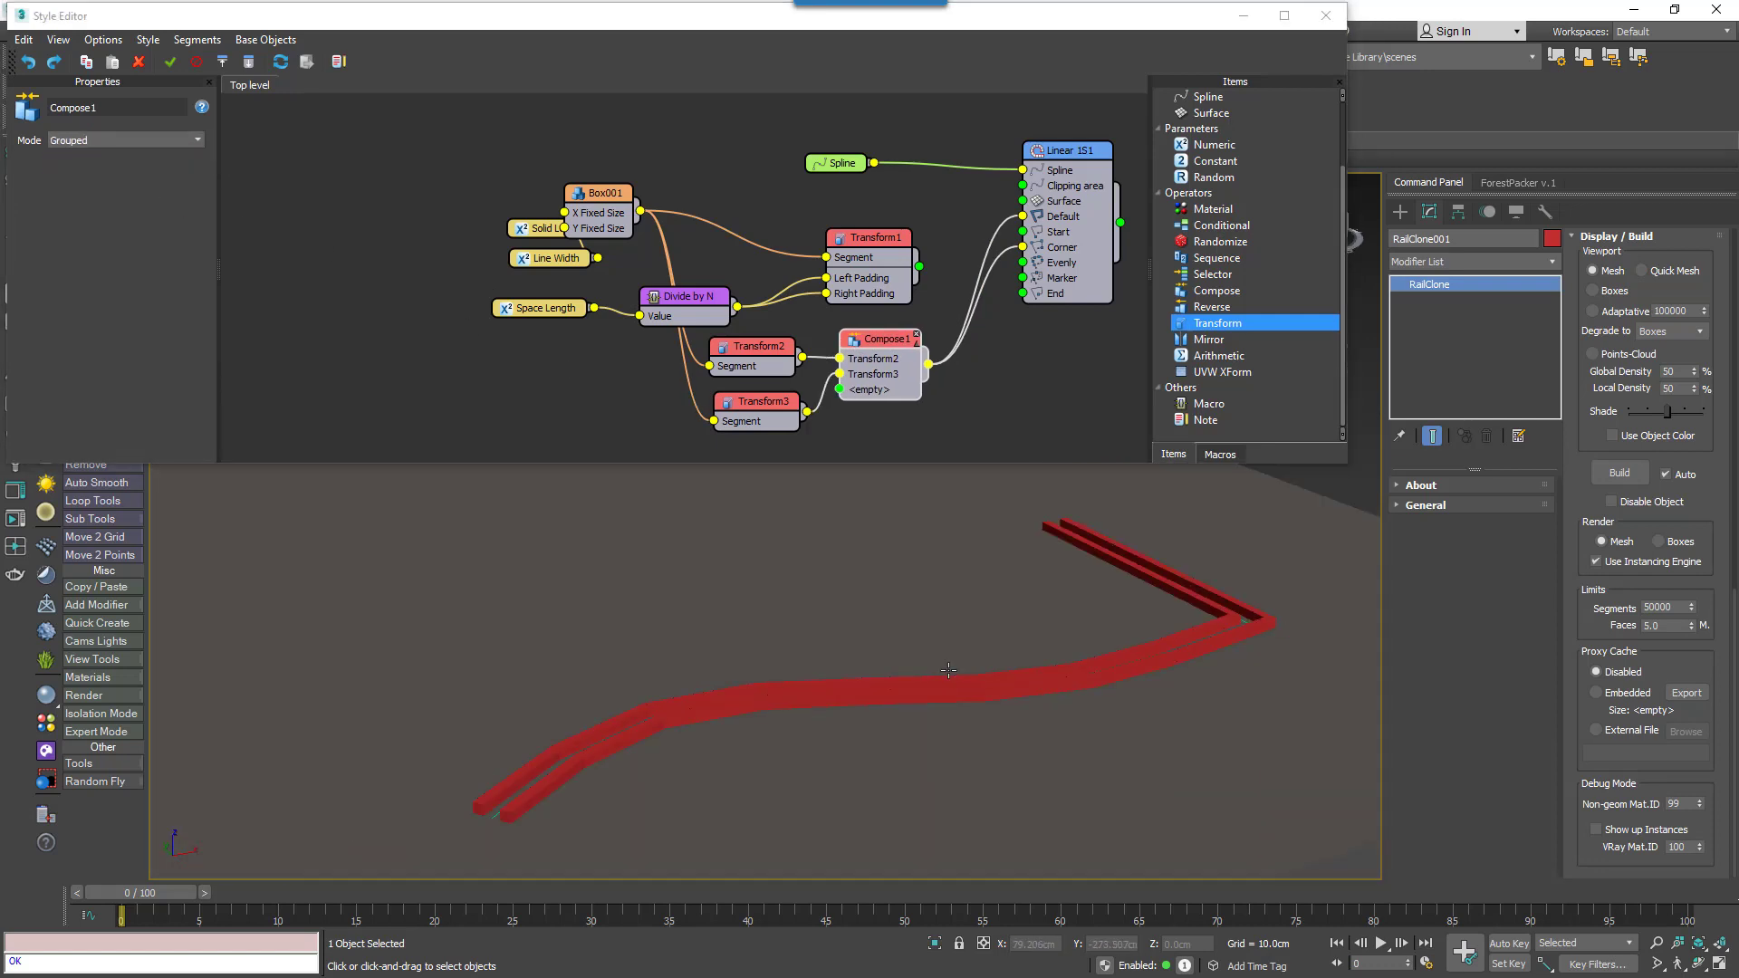
middle_click_drag(951, 670, 901, 666, "alt")
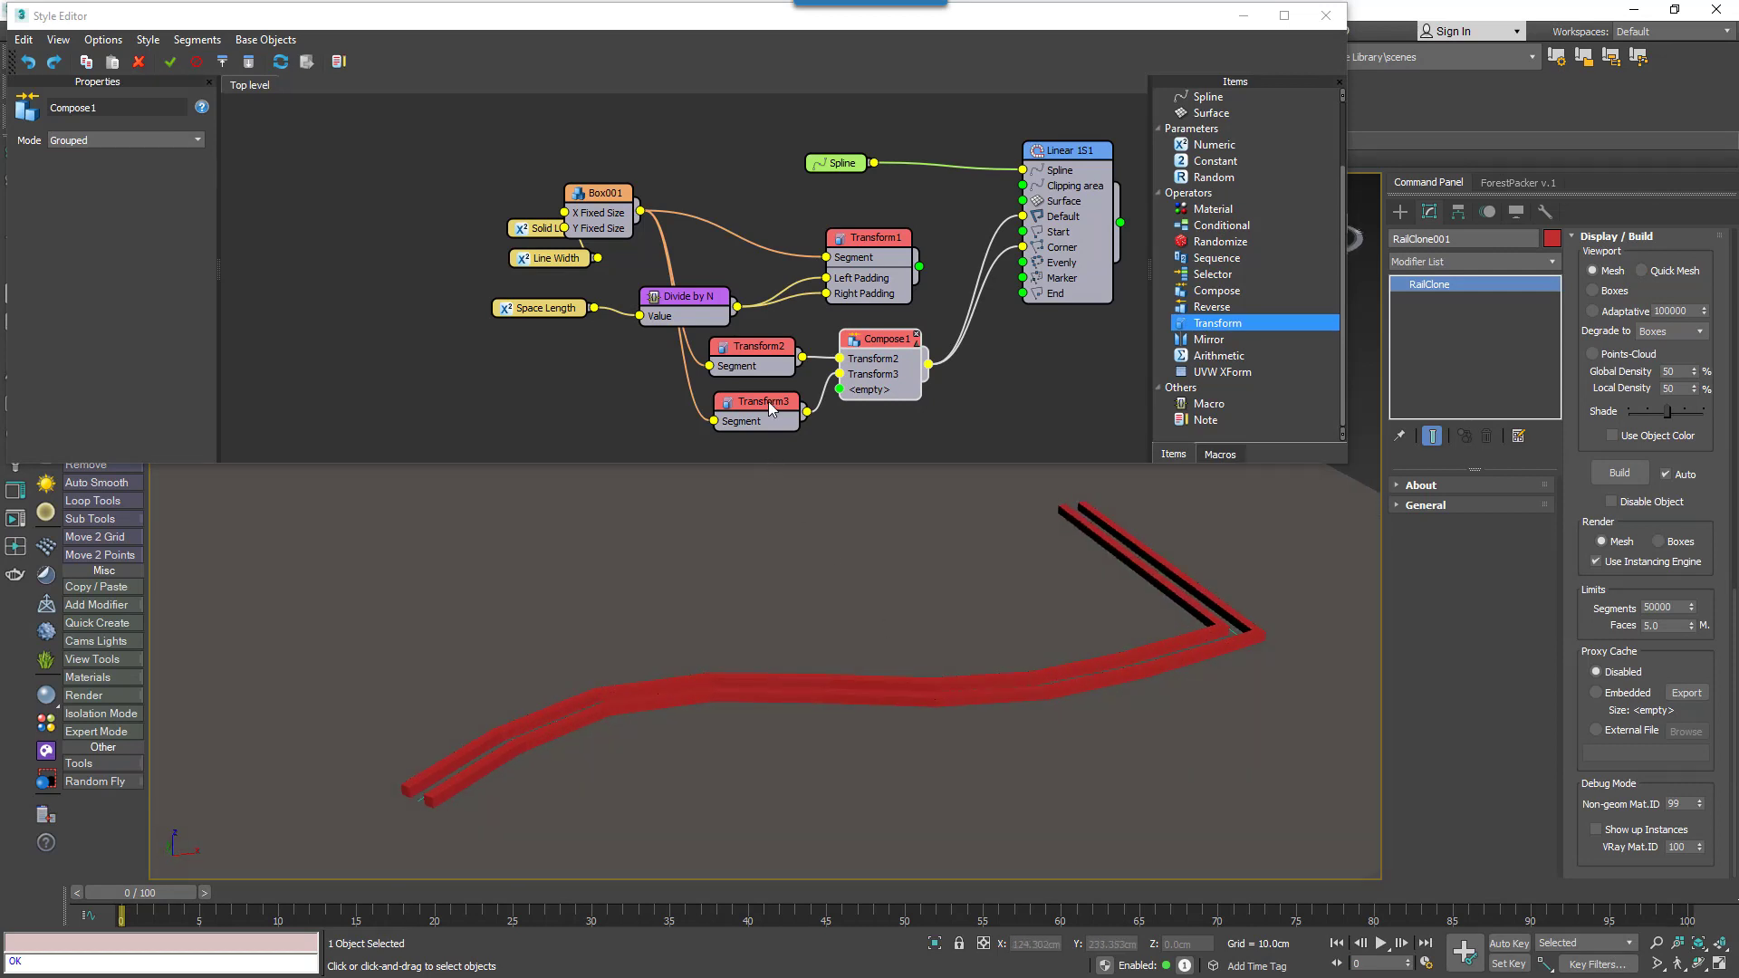
- Export the Y Fixed Translation parameter of Transform2 as a node input and shift the node up to make room
right_click(755, 358)
left_click(820, 564)
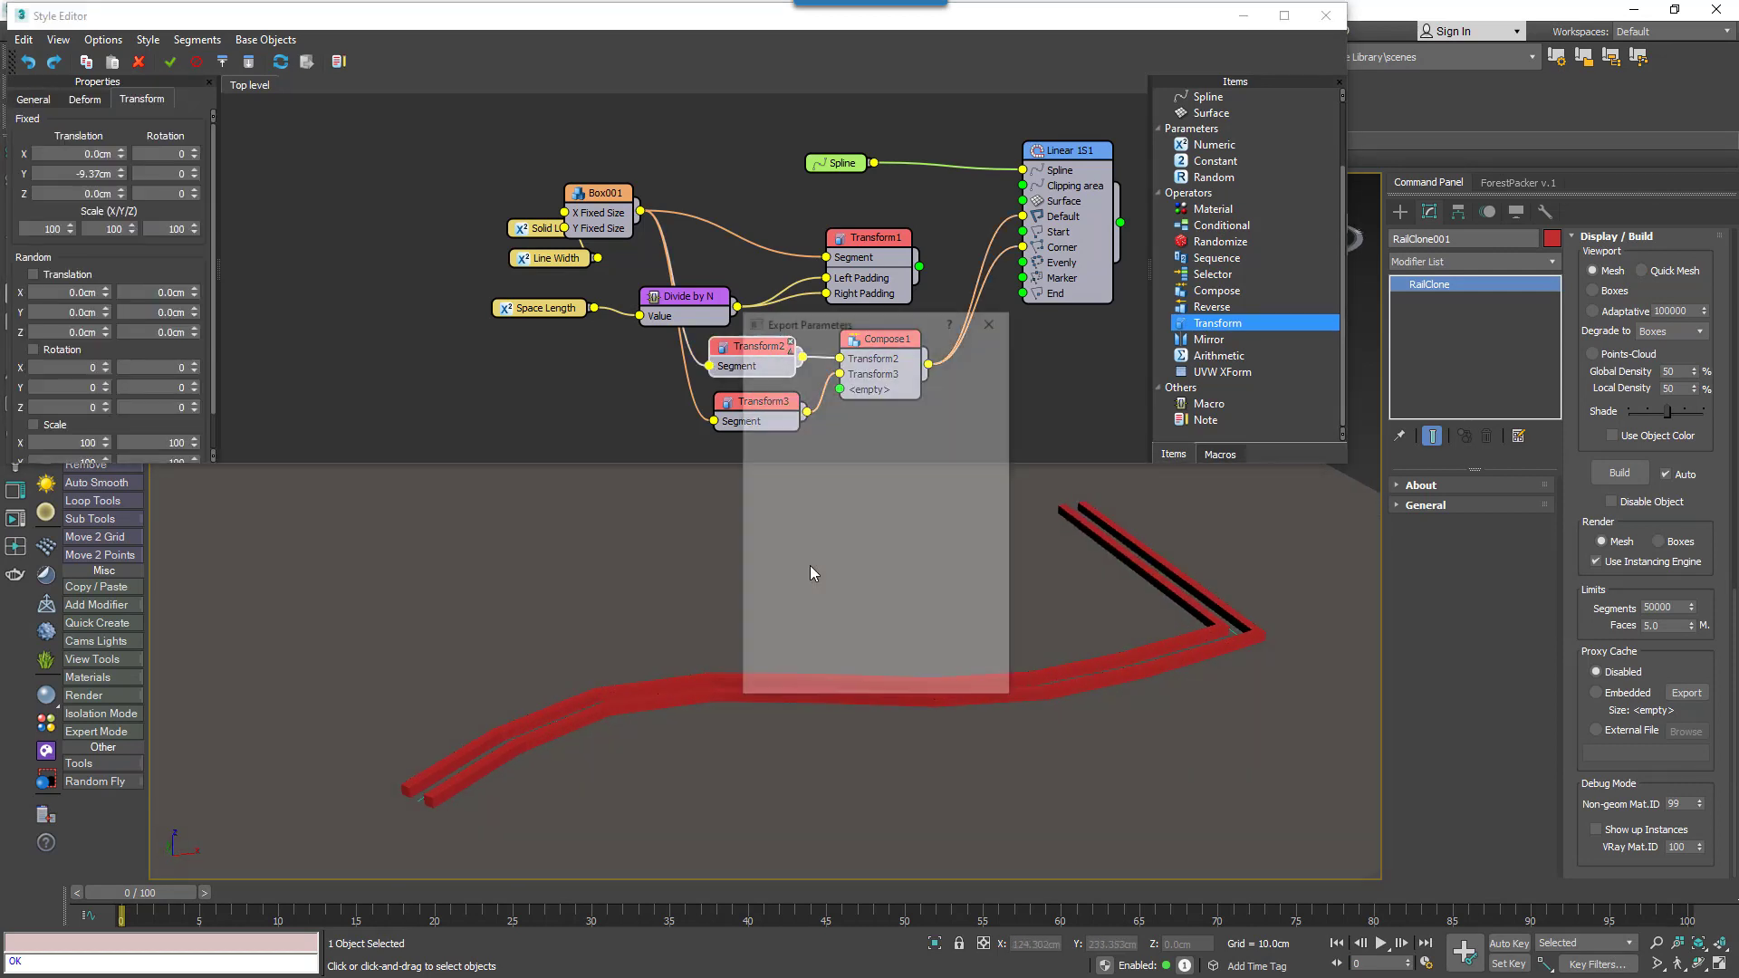
left_click(759, 460)
left_click(775, 490)
left_click(776, 489)
left_click(774, 476)
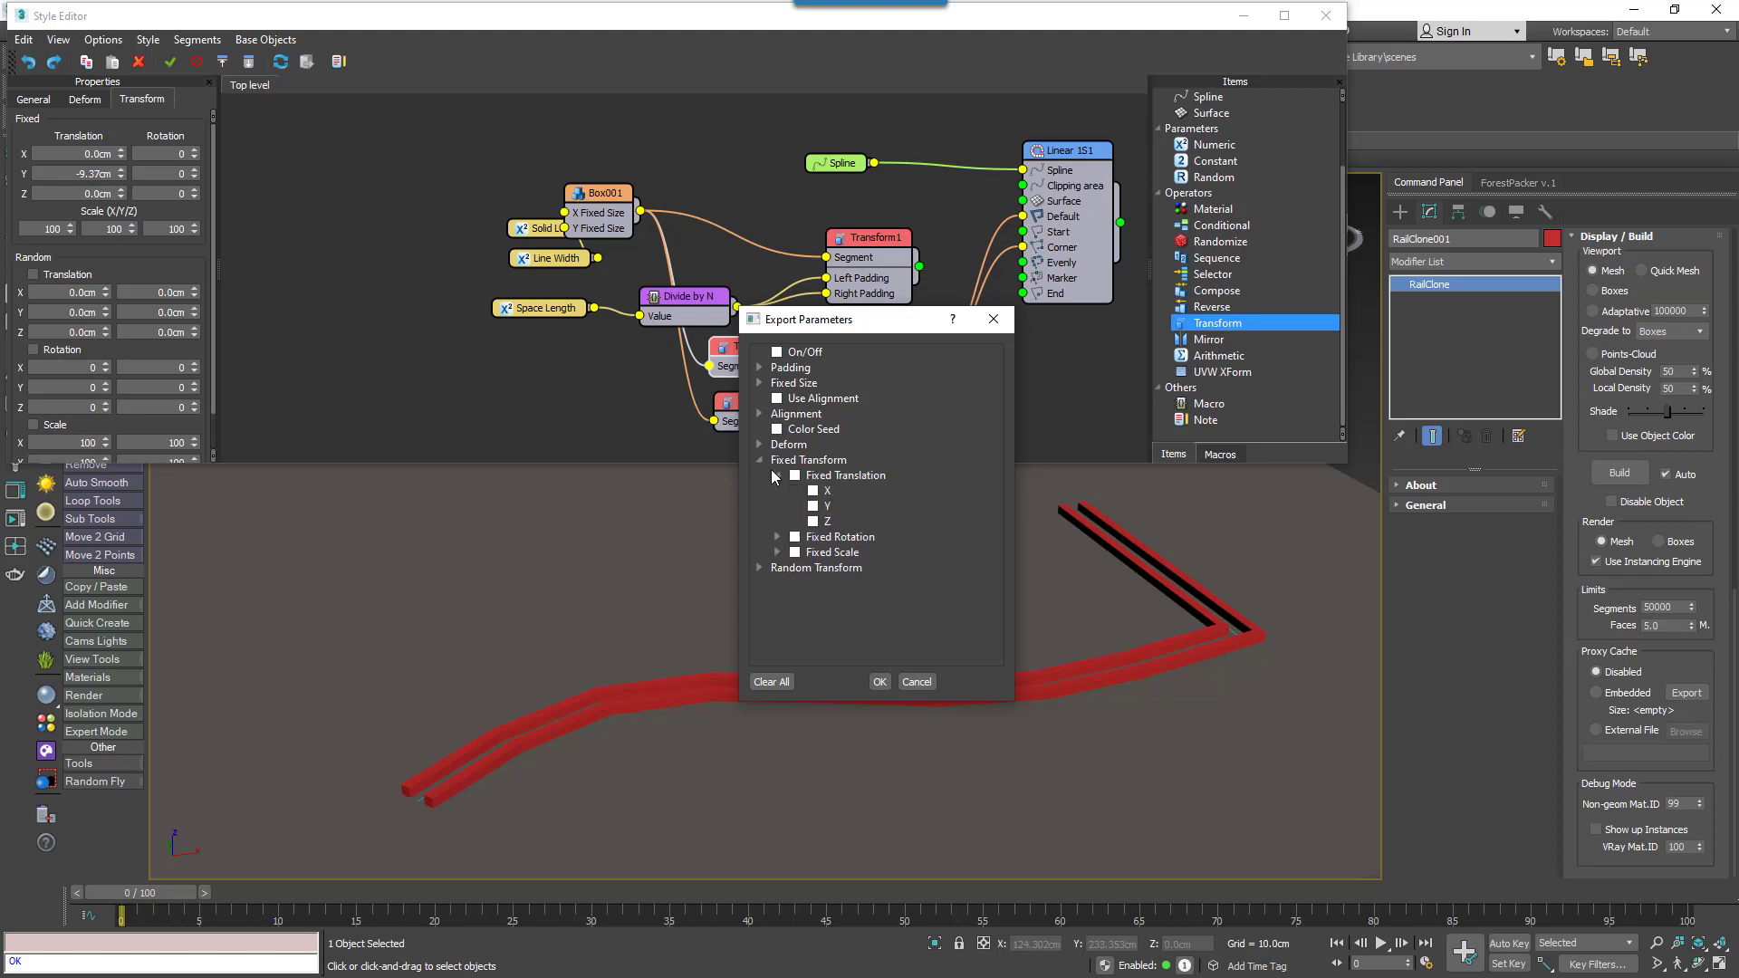
left_click(813, 505)
left_click(880, 681)
left_click_drag(759, 363, 765, 334)
- Export the Y Fixed Translation parameter of Transform3 as a node input
right_click(759, 410)
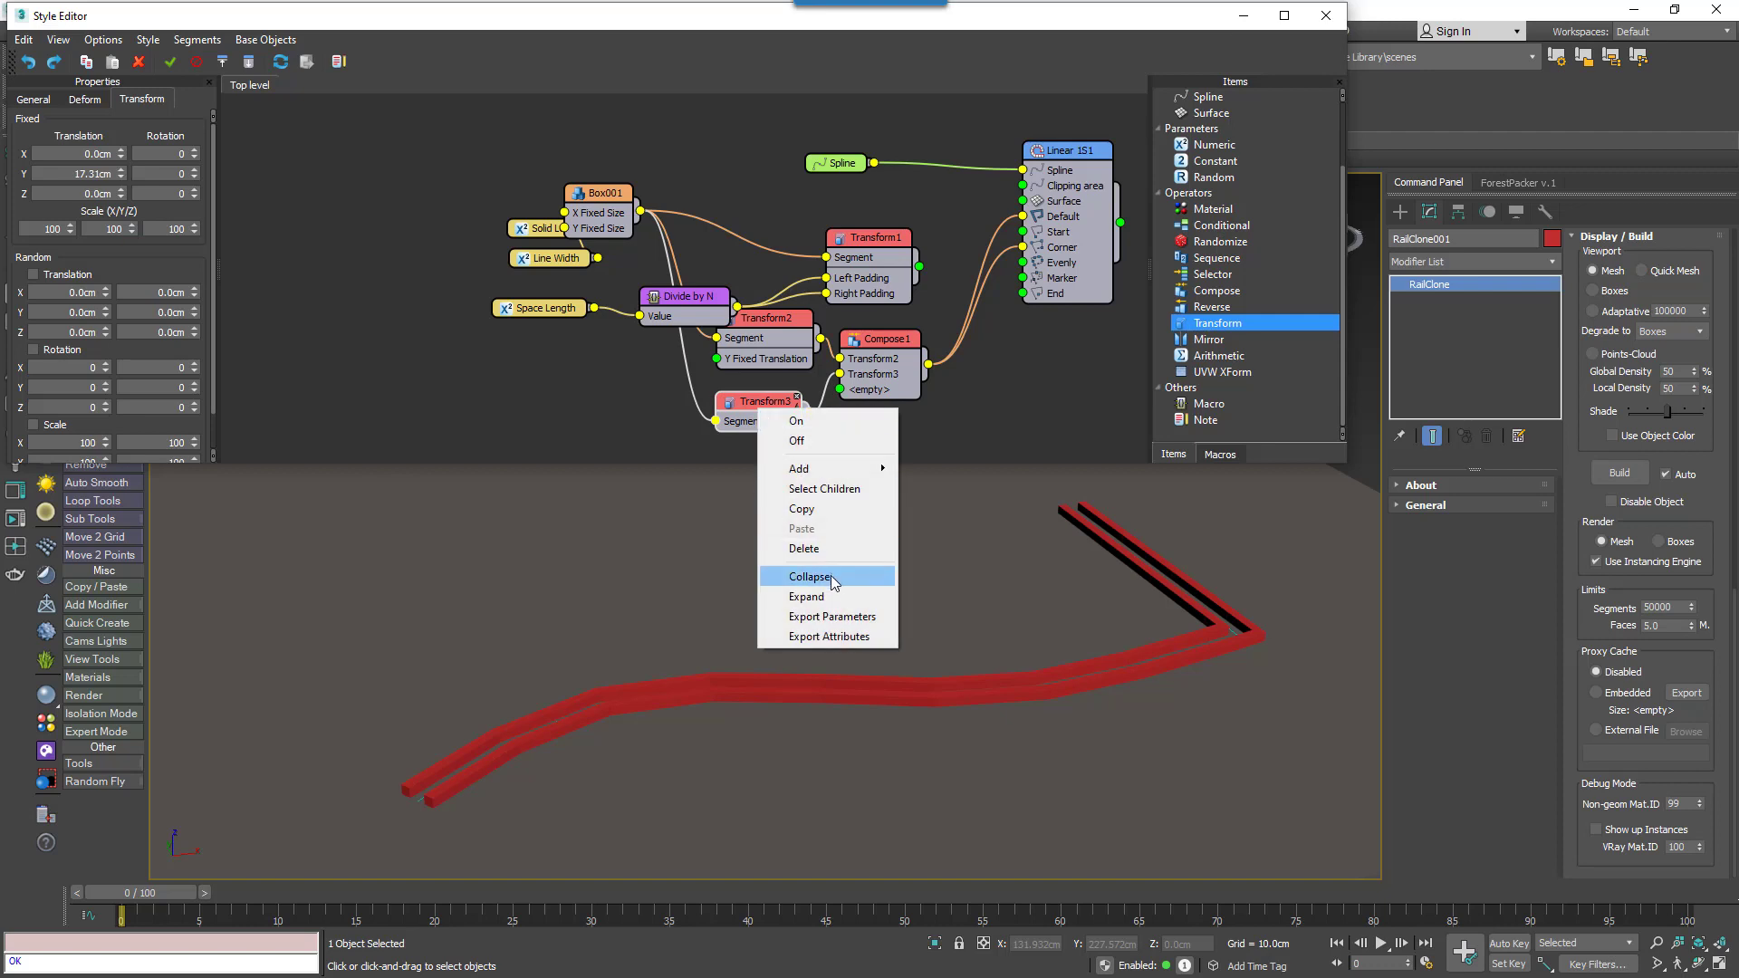
left_click(832, 616)
left_click(760, 460)
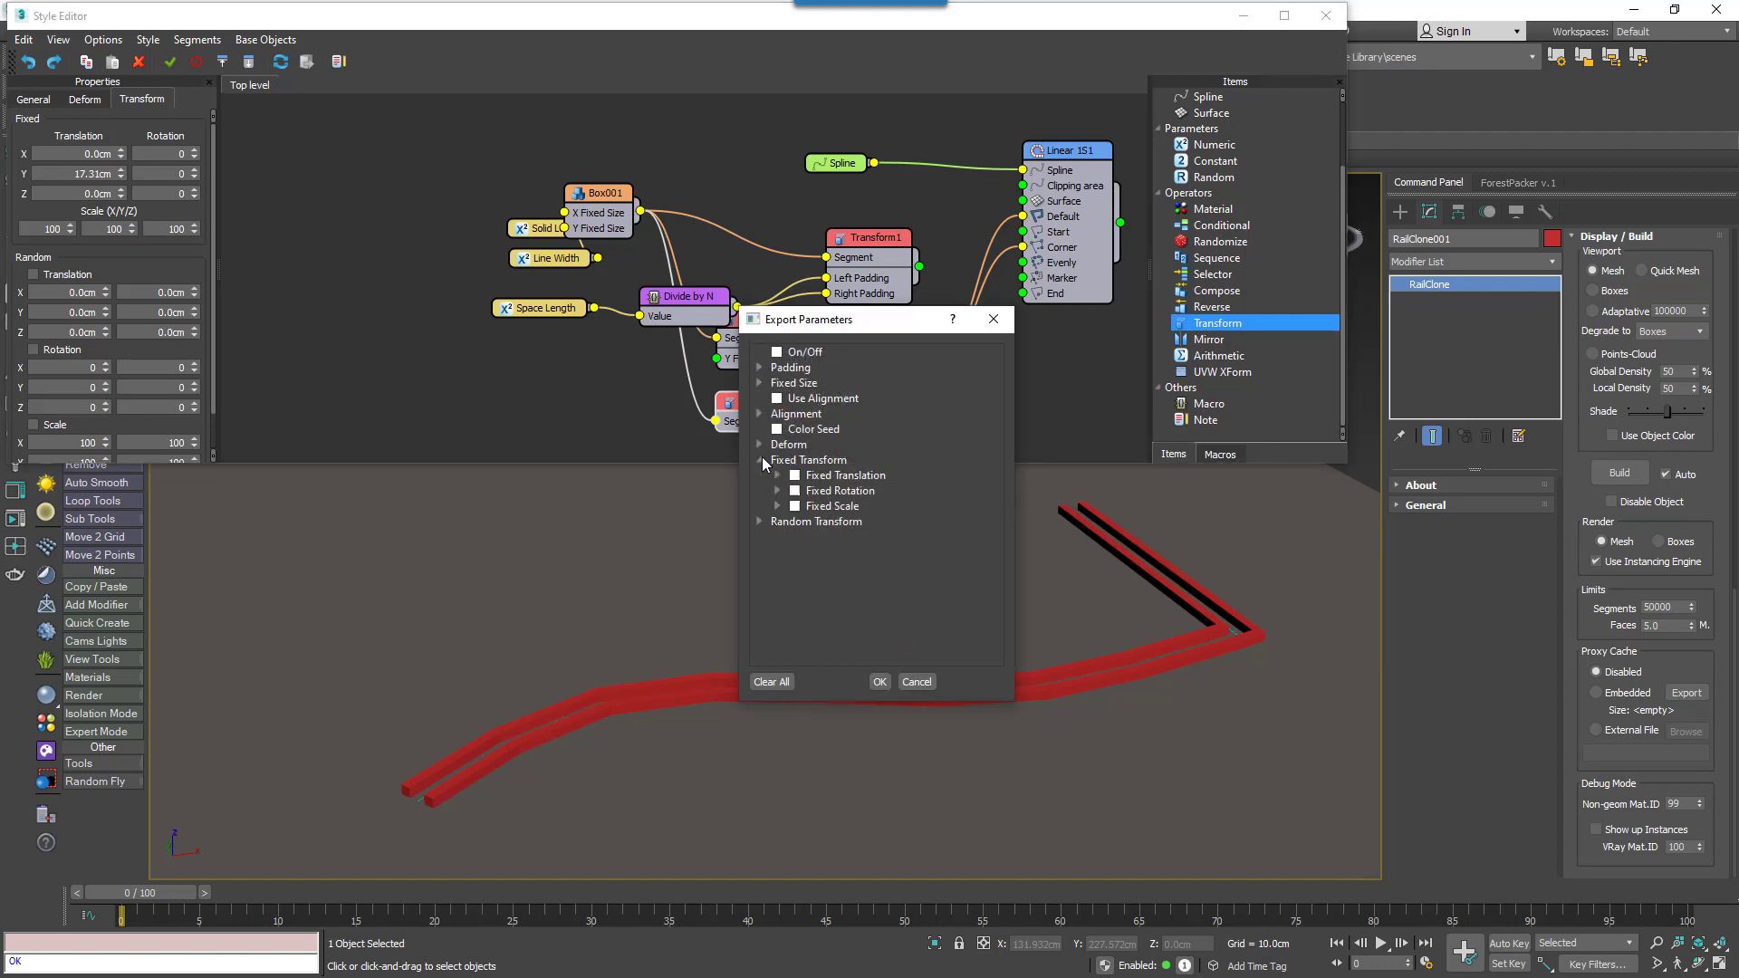
left_click(777, 474)
left_click(812, 506)
left_click(879, 681)
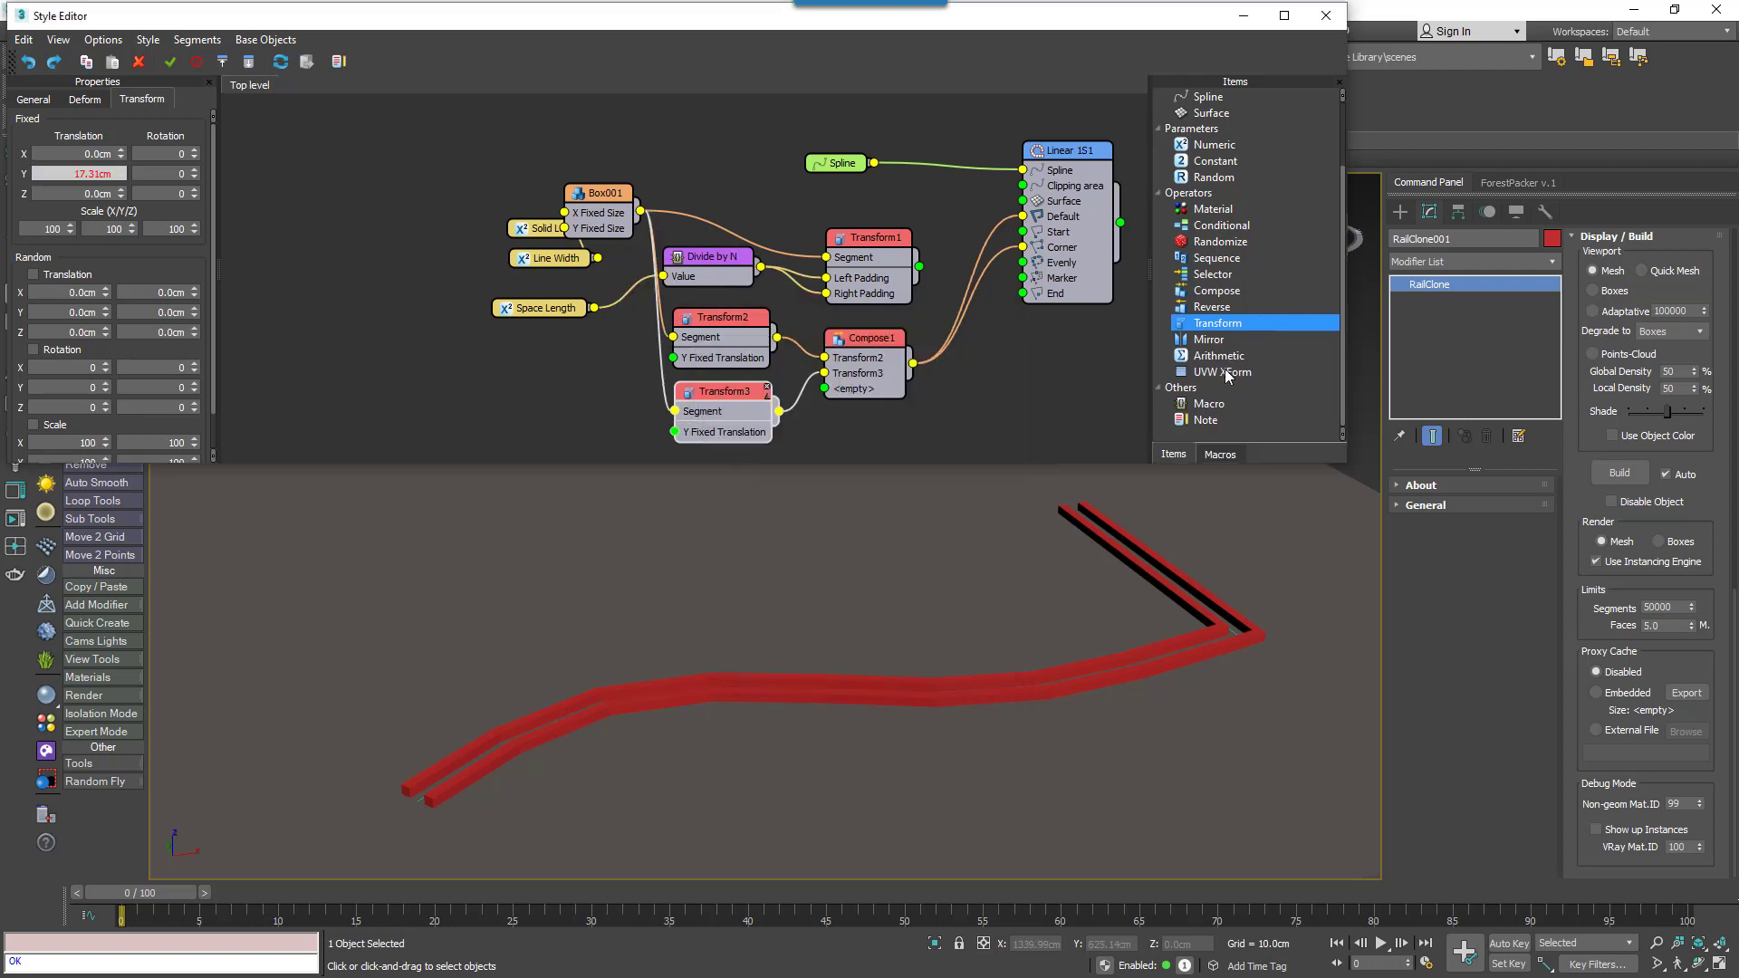
- Add a Scene Units Numeric parameter named Double Line Spacing and wire it to both Transforms' Y Fixed Translation inputs
left_click_drag(1206, 145, 499, 371)
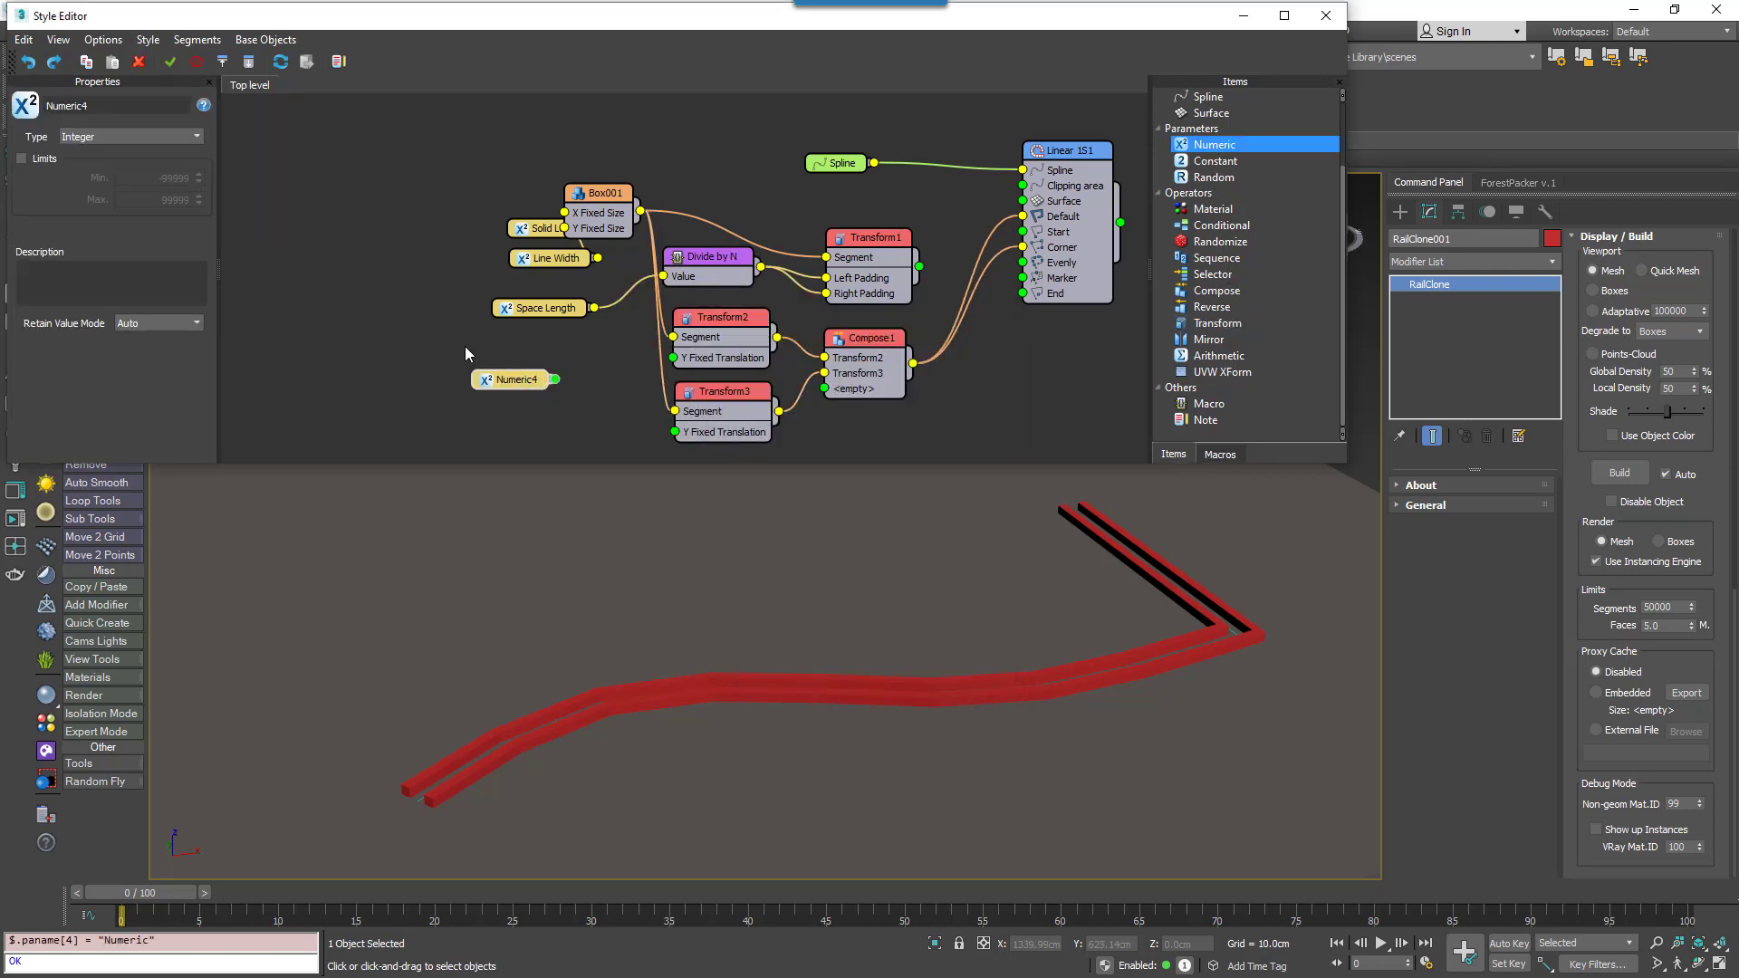
left_click(118, 136)
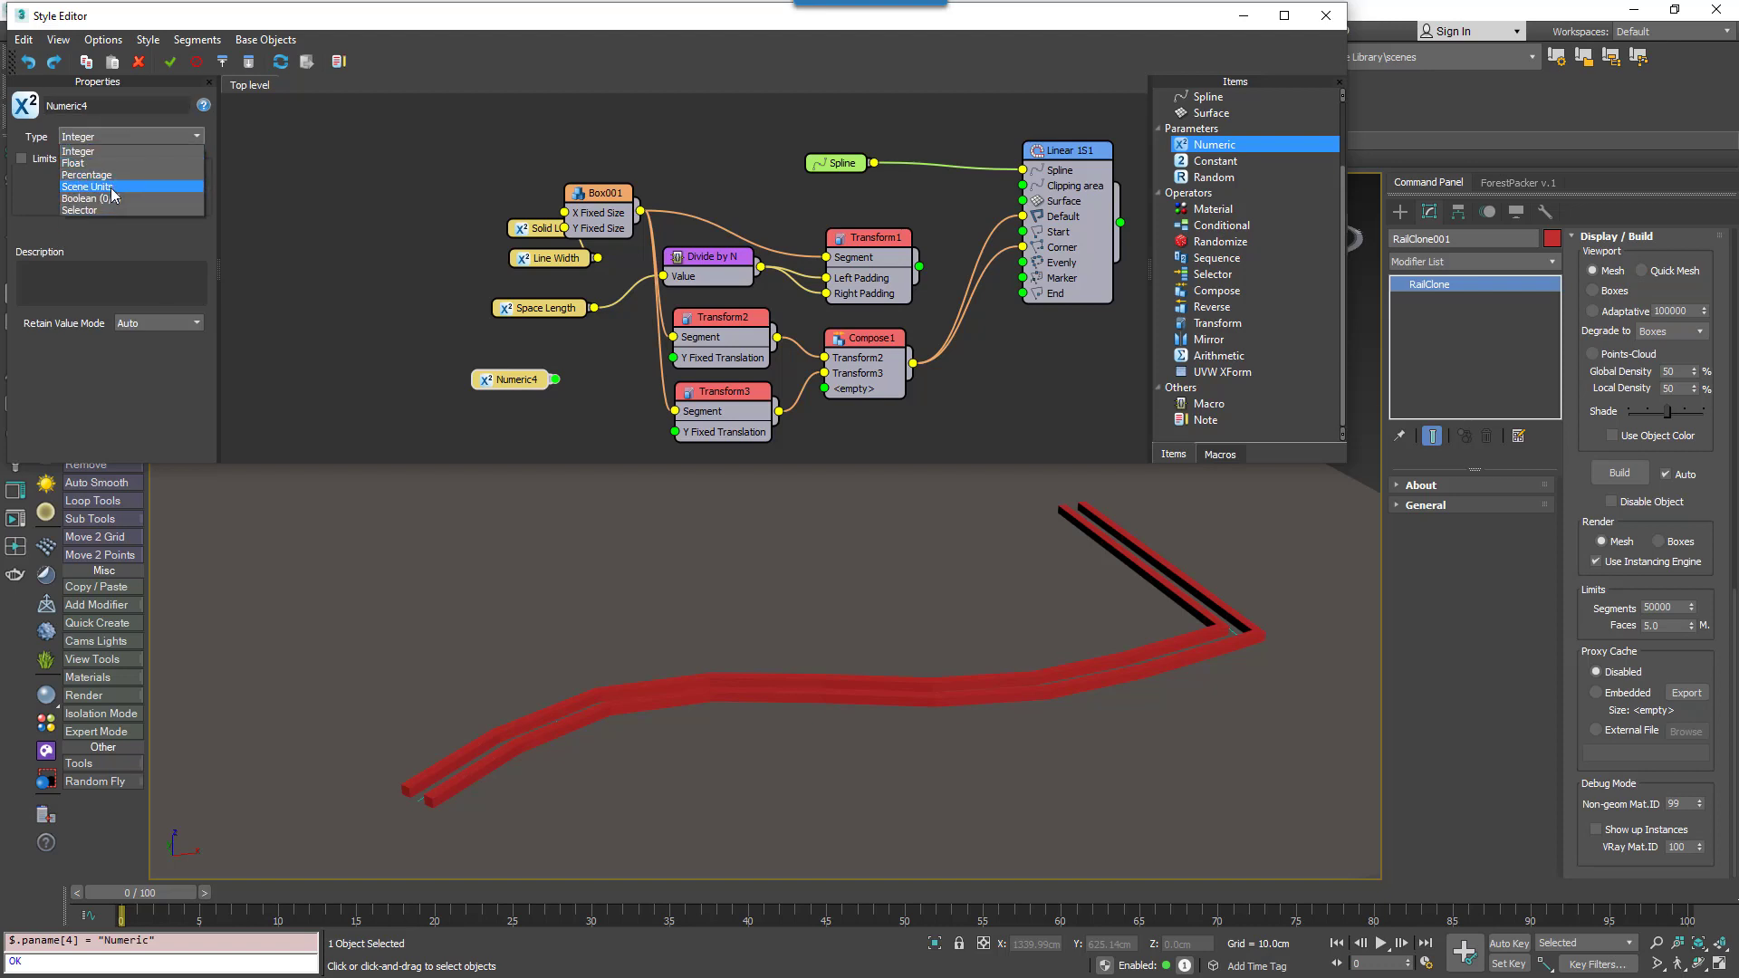
left_click(109, 179)
left_click_drag(113, 106, 27, 124)
type("Double Line Spacing")
key("Return")
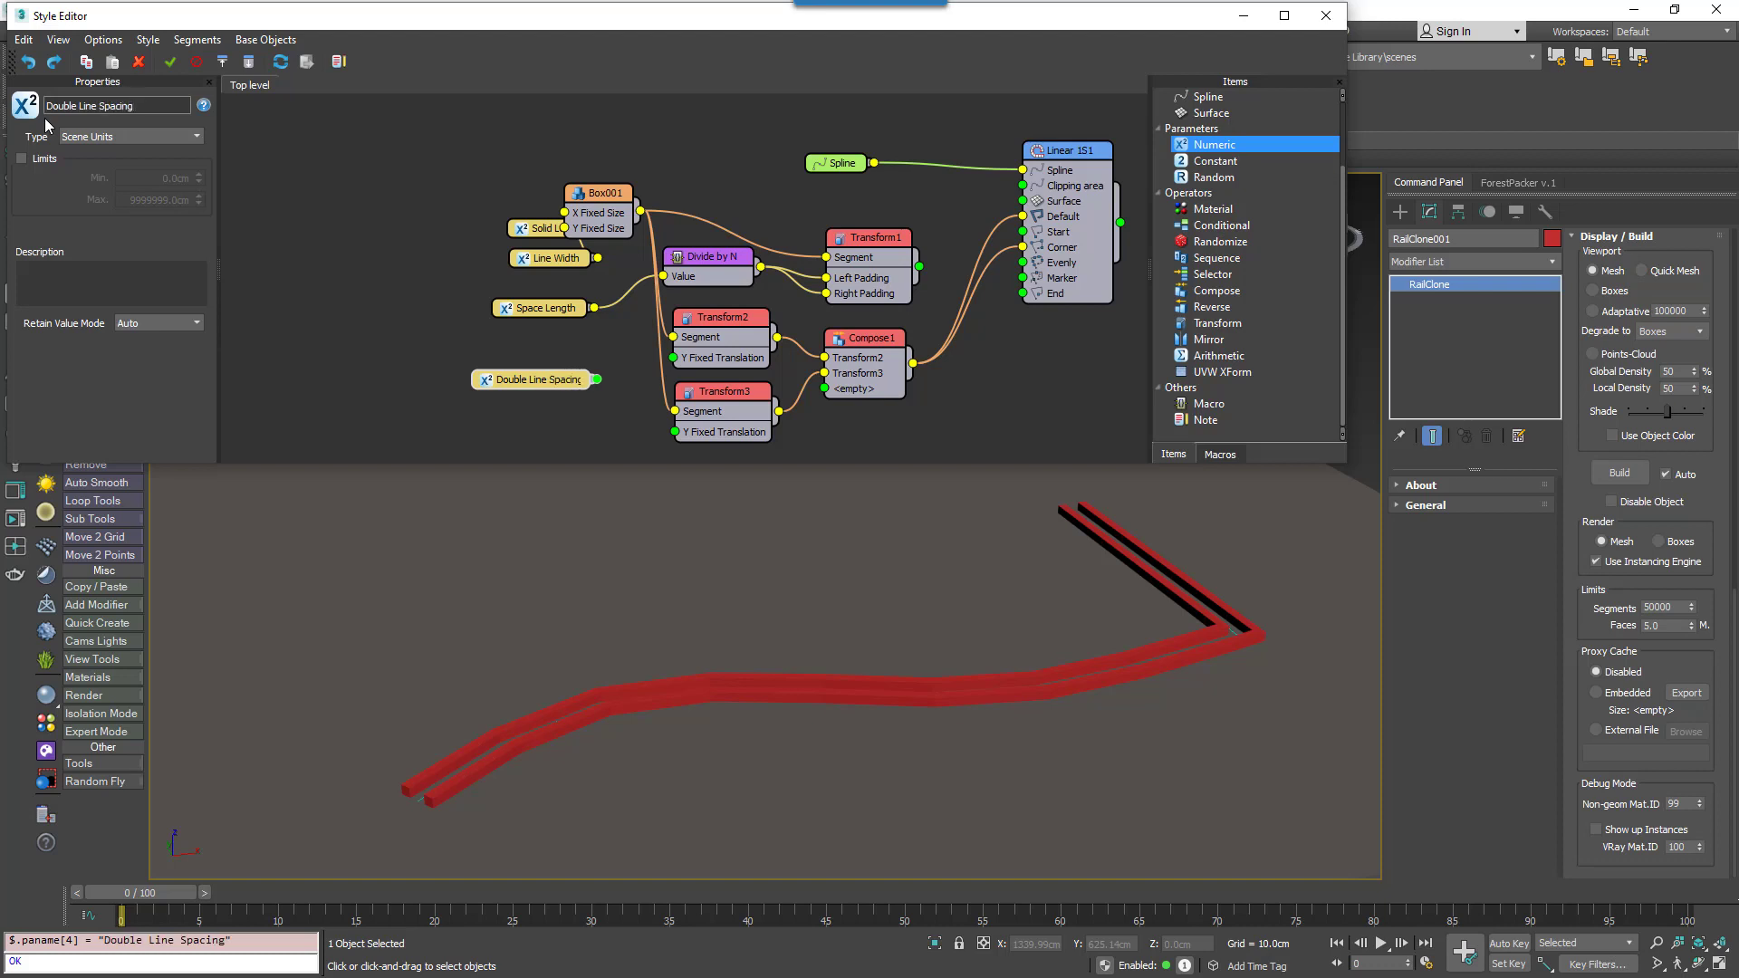
left_click_drag(596, 379, 675, 432)
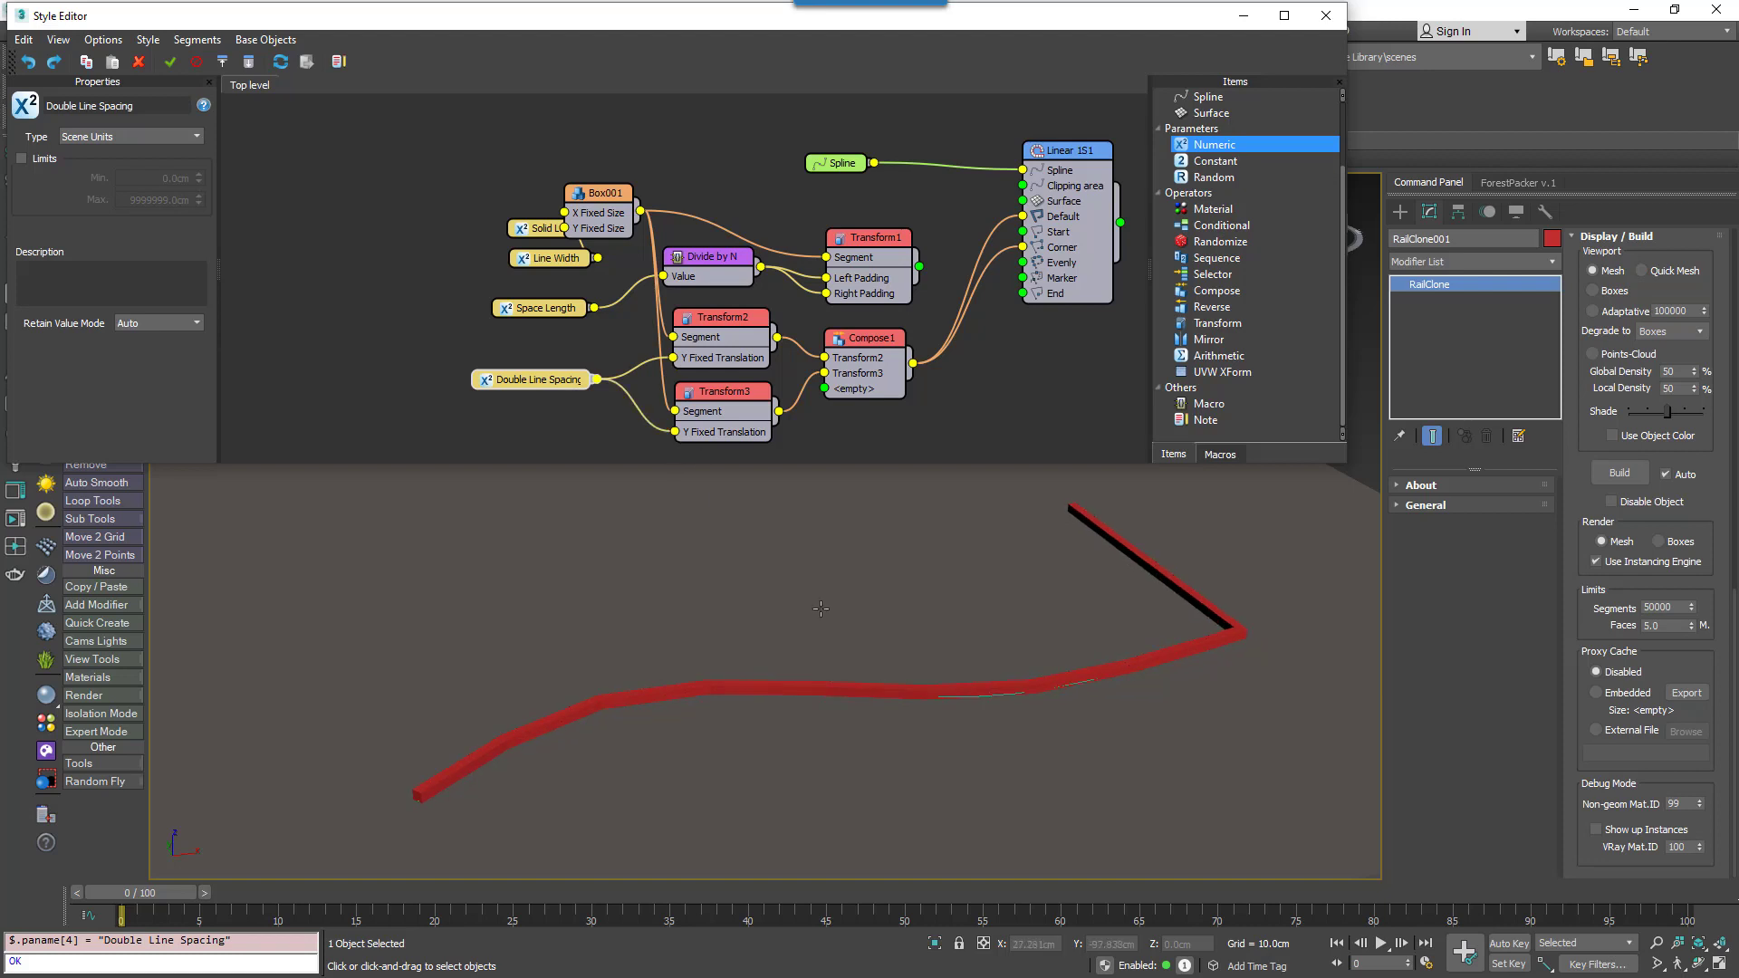
- Set the RailClone object's Double Line Spacing parameter to 20 cm and raise it further to about 118.6 cm
left_click_drag(1628, 794, 1647, 837)
left_click_drag(1623, 605, 1630, 777)
left_click(1649, 413)
left_click_drag(1635, 440, 1635, 470)
left_click(1644, 494)
type("20")
key("Return")
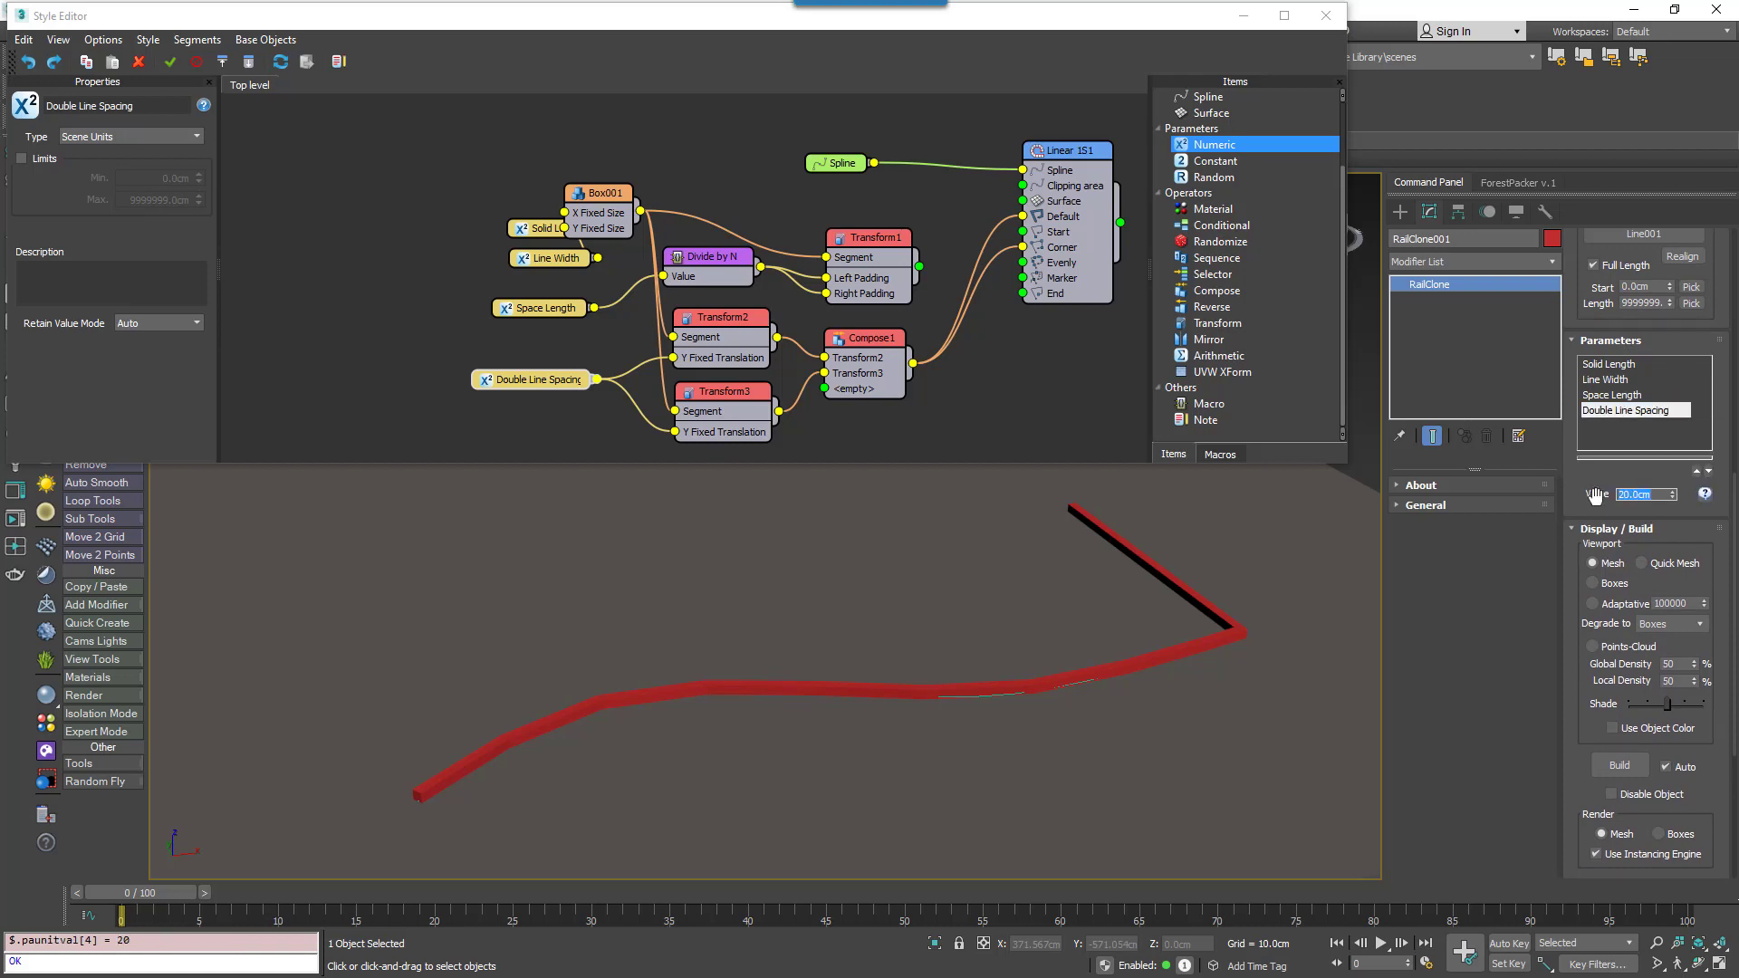
mouse_move(1672, 497)
left_mouse_down()
mouse_move(1677, 412)
mouse_move(1697, 485)
mouse_move(1645, 355)
mouse_move(1676, 500)
left_mouse_up()
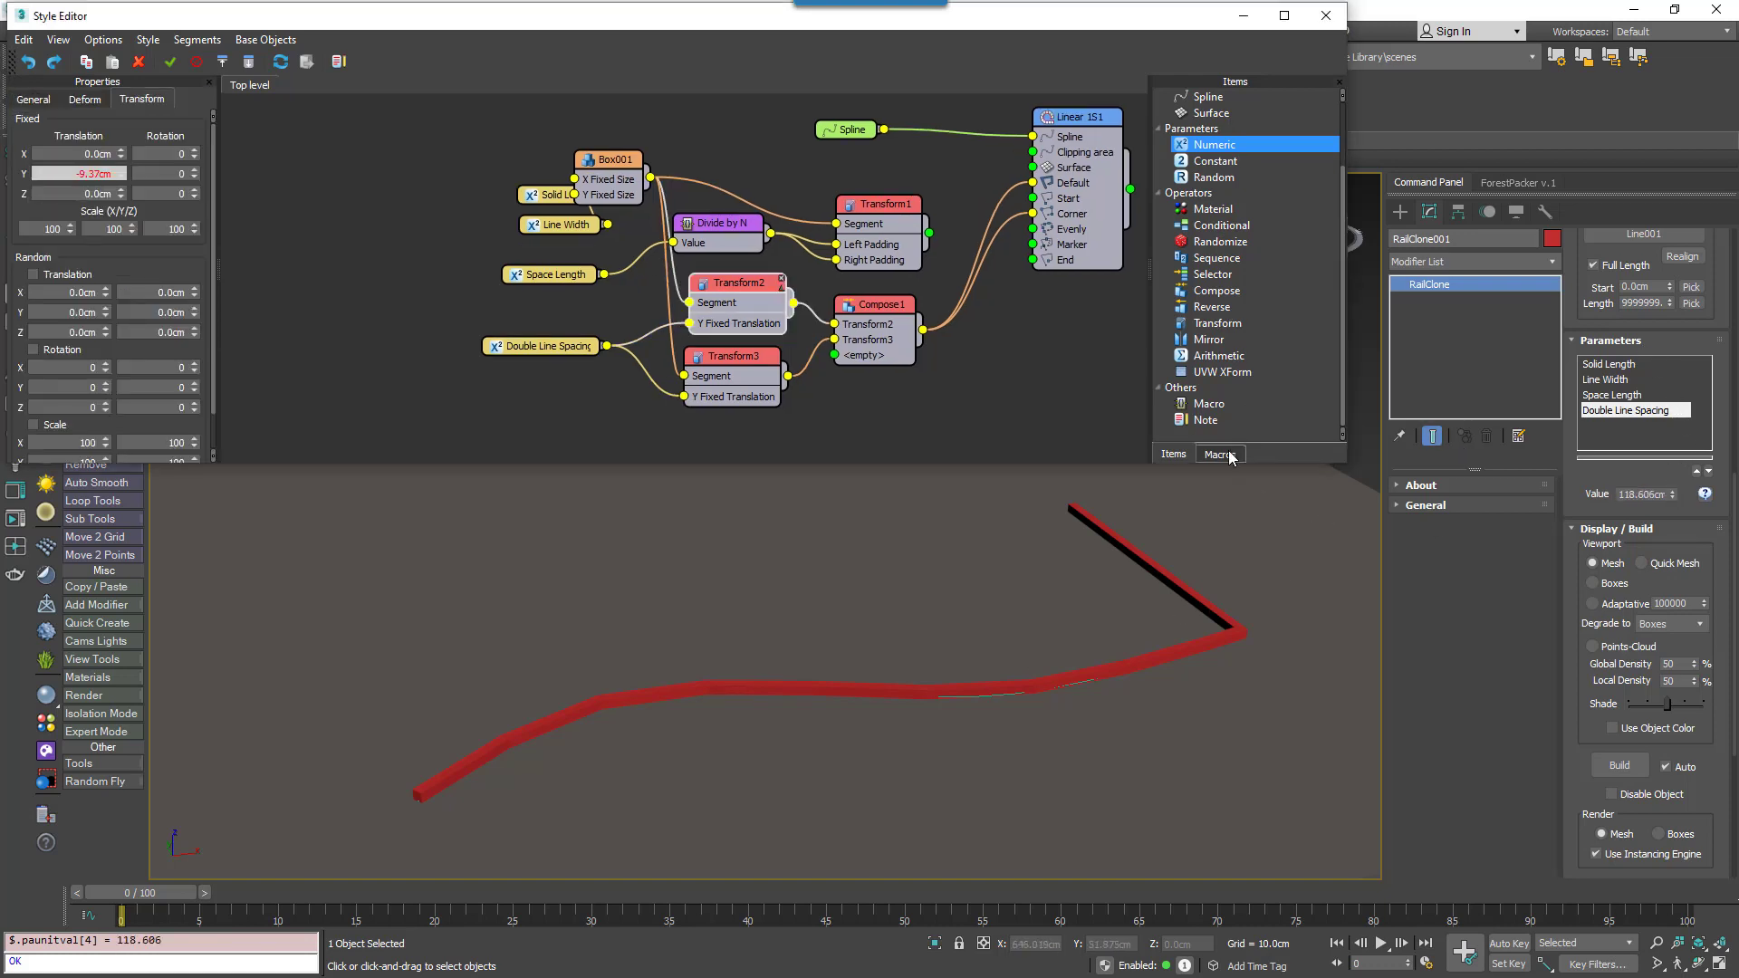
- Insert the Negate Value macro between Double Line Spacing and Transform3's Y Fixed Translation, and reduce Double Line Spacing to about 17.8 cm
left_click(1220, 453)
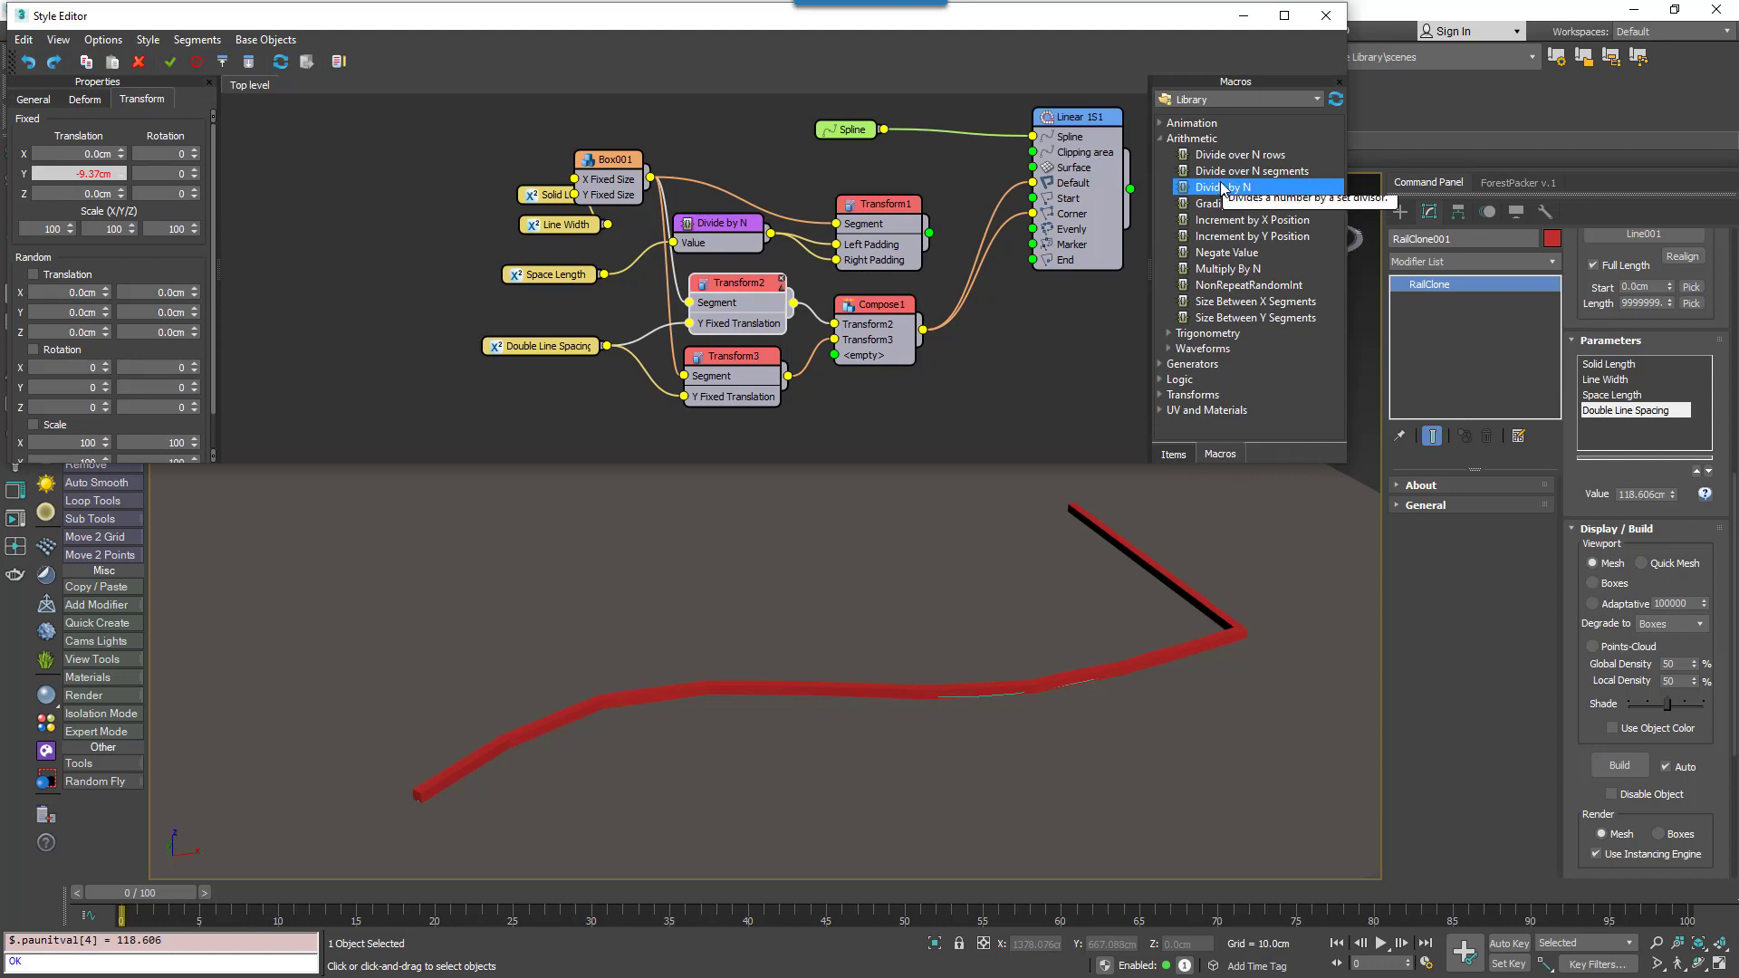
left_click_drag(1227, 253, 616, 403)
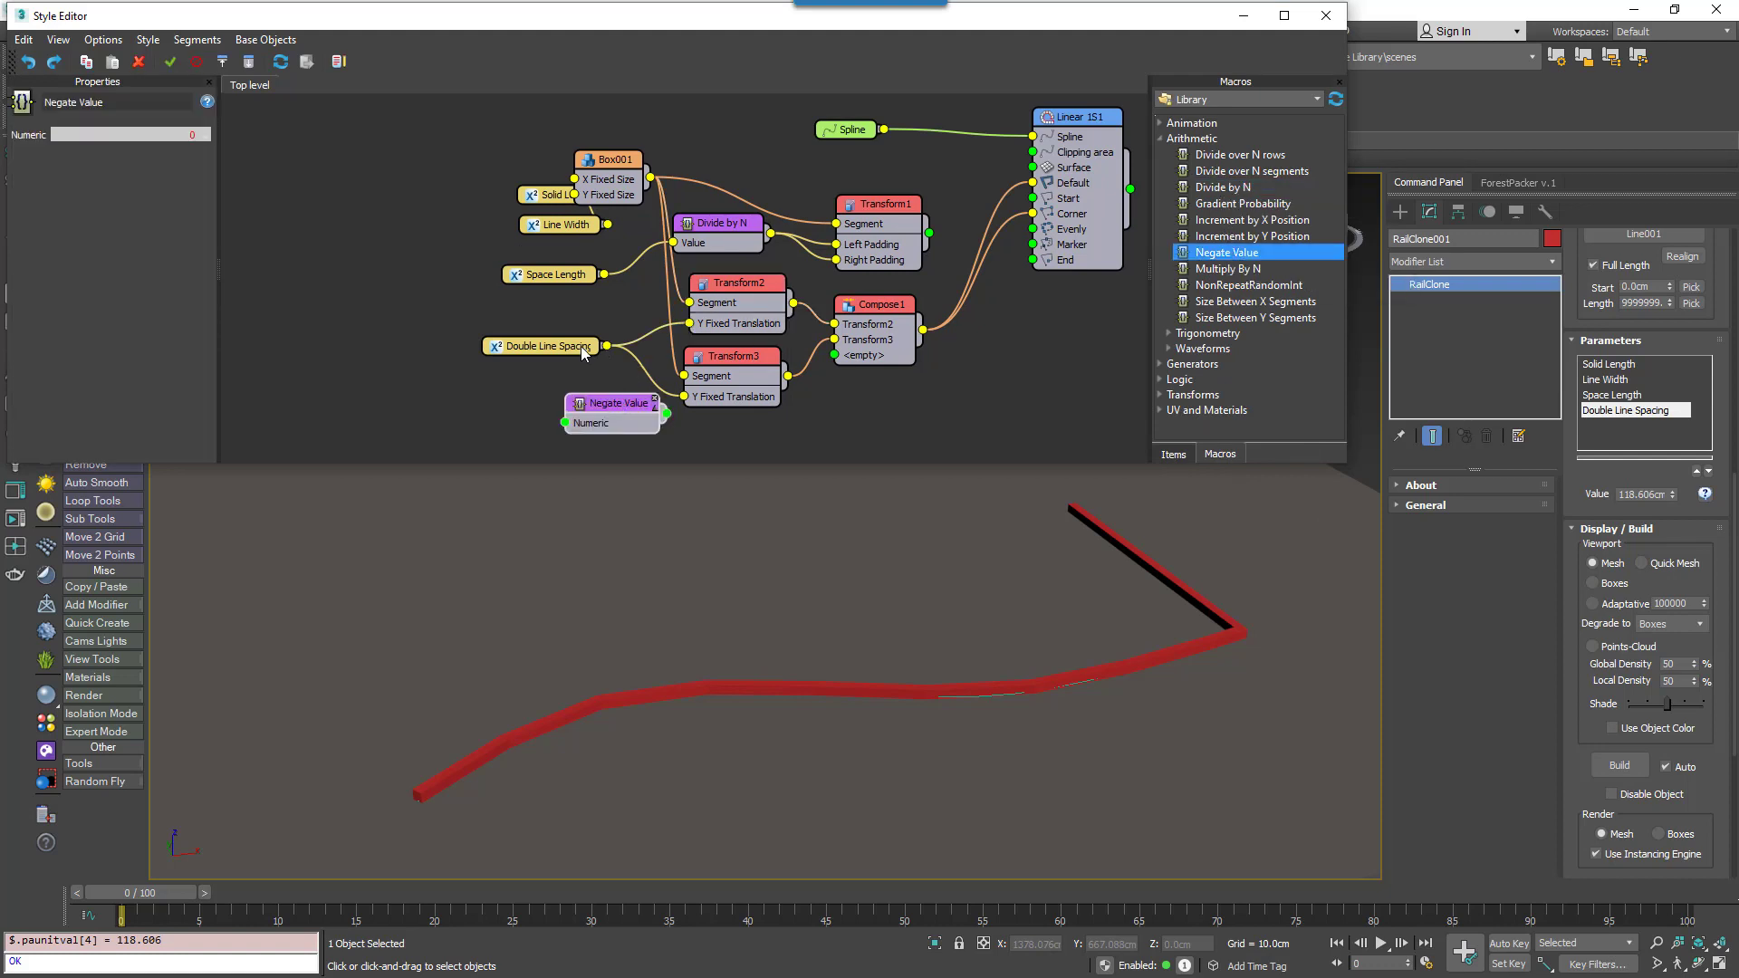
left_click_drag(585, 346, 488, 359)
left_click_drag(665, 414, 571, 396)
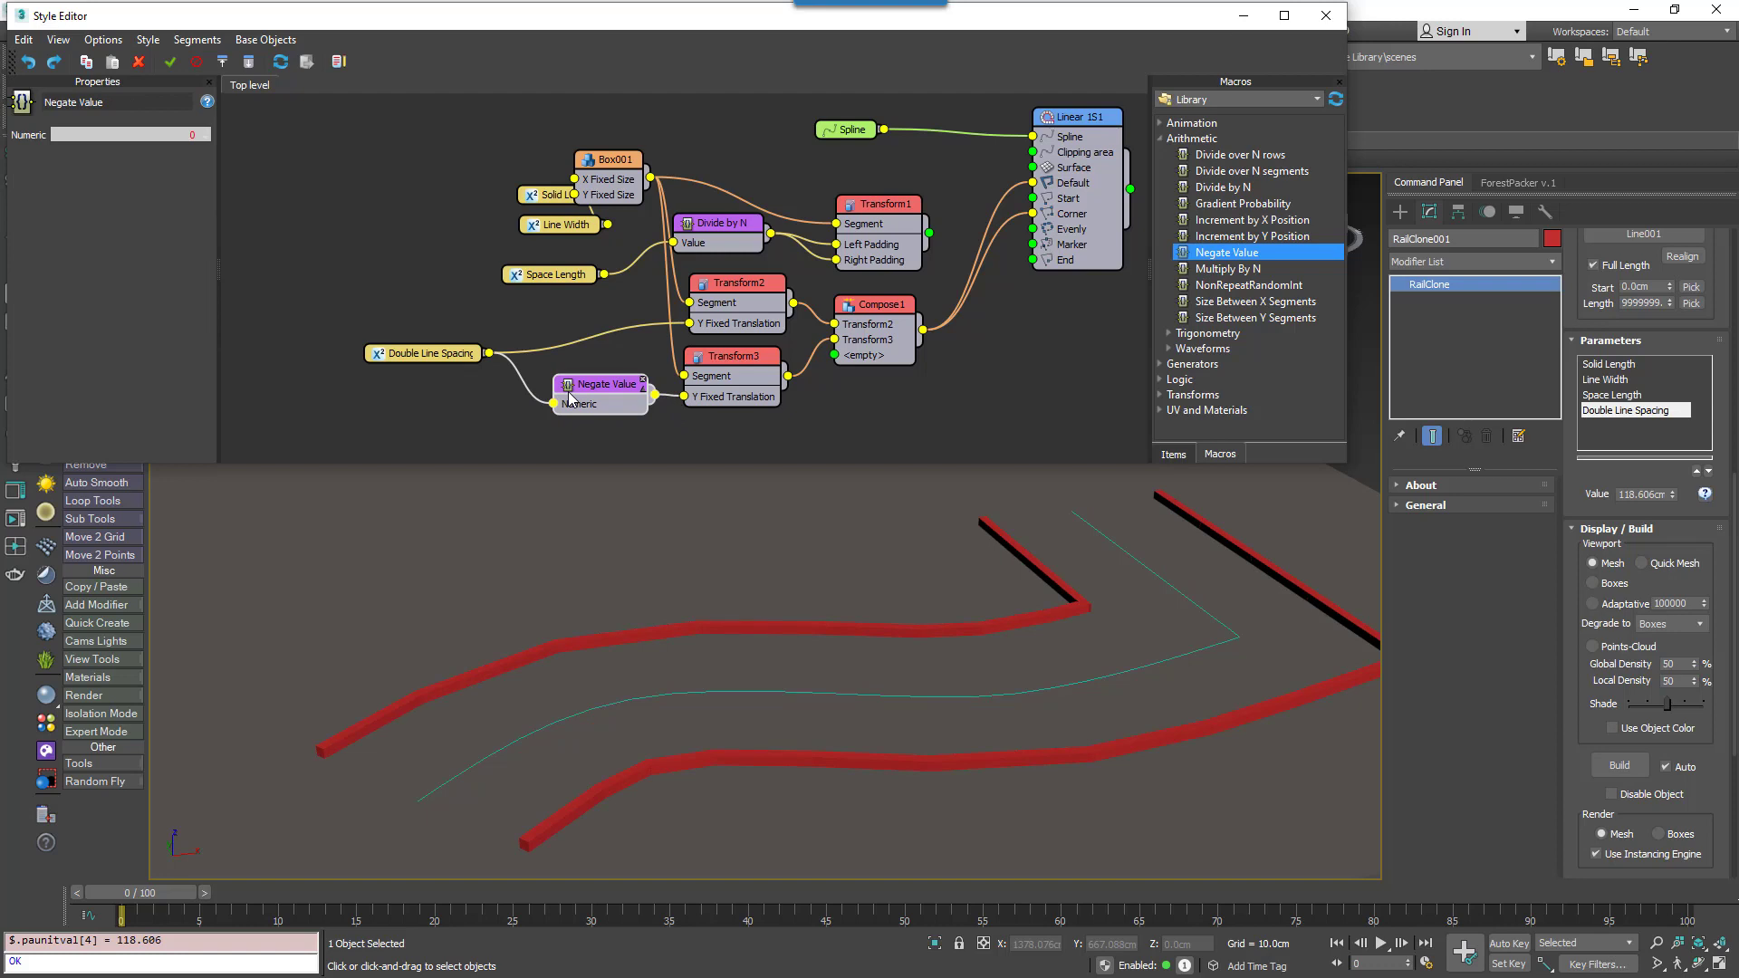
left_click_drag(568, 395, 566, 396)
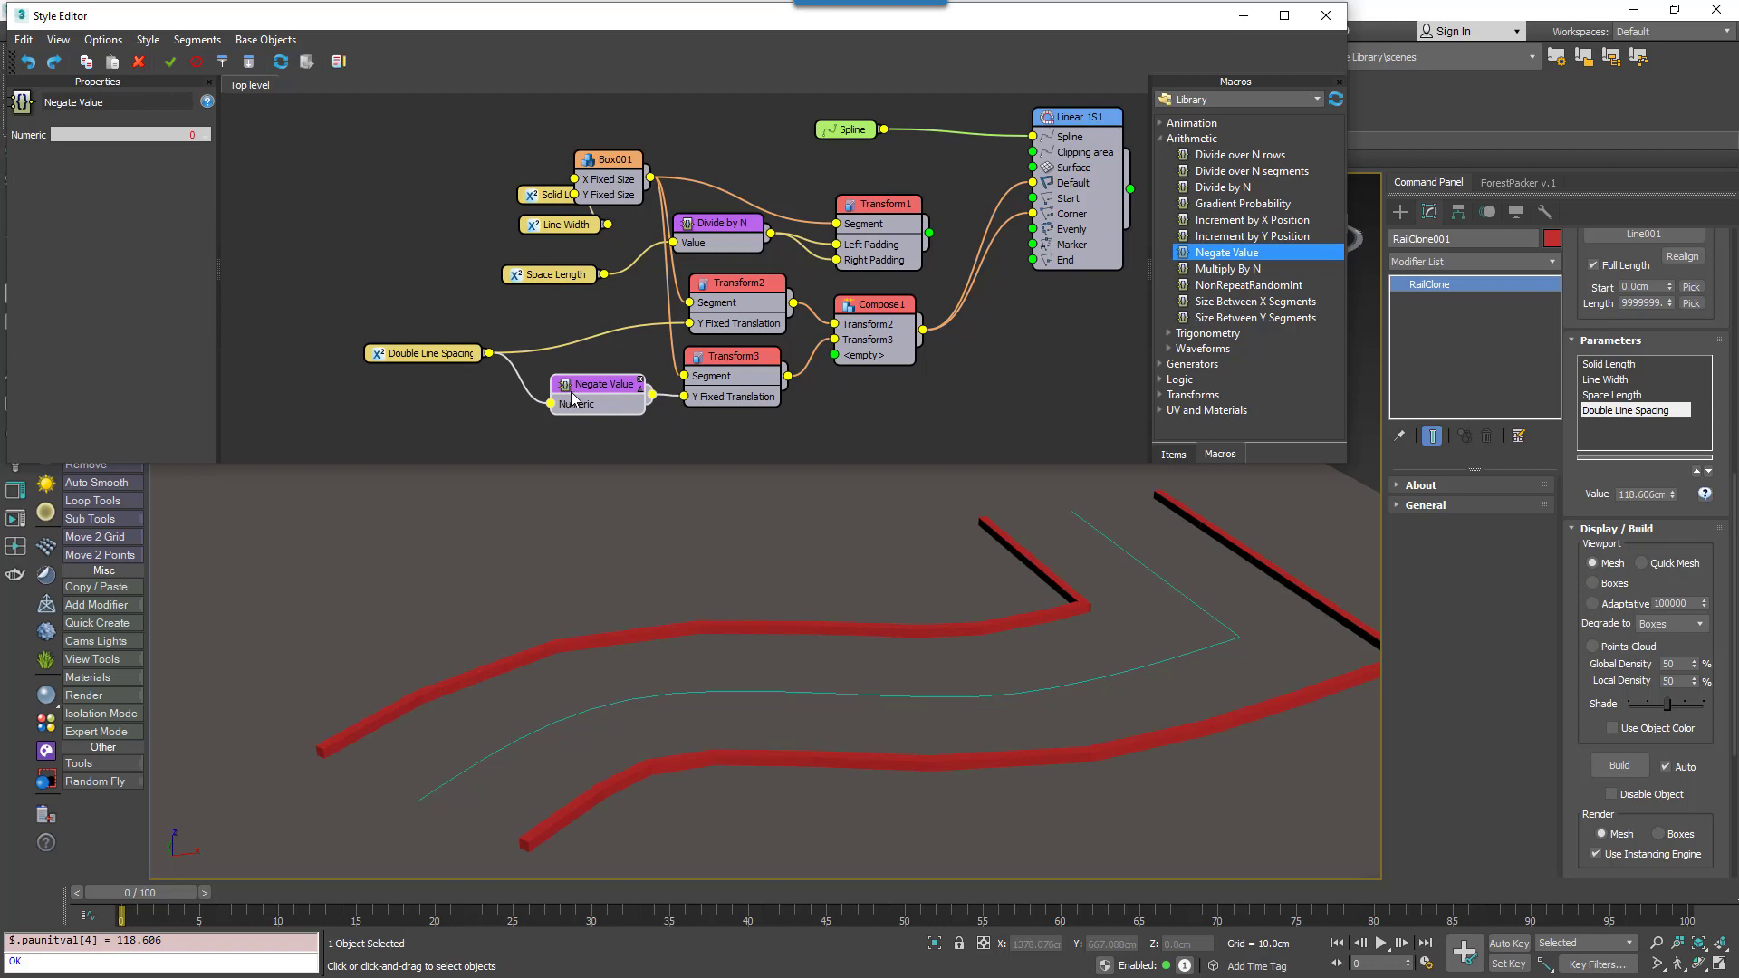
left_click_drag(1674, 494, 1690, 579)
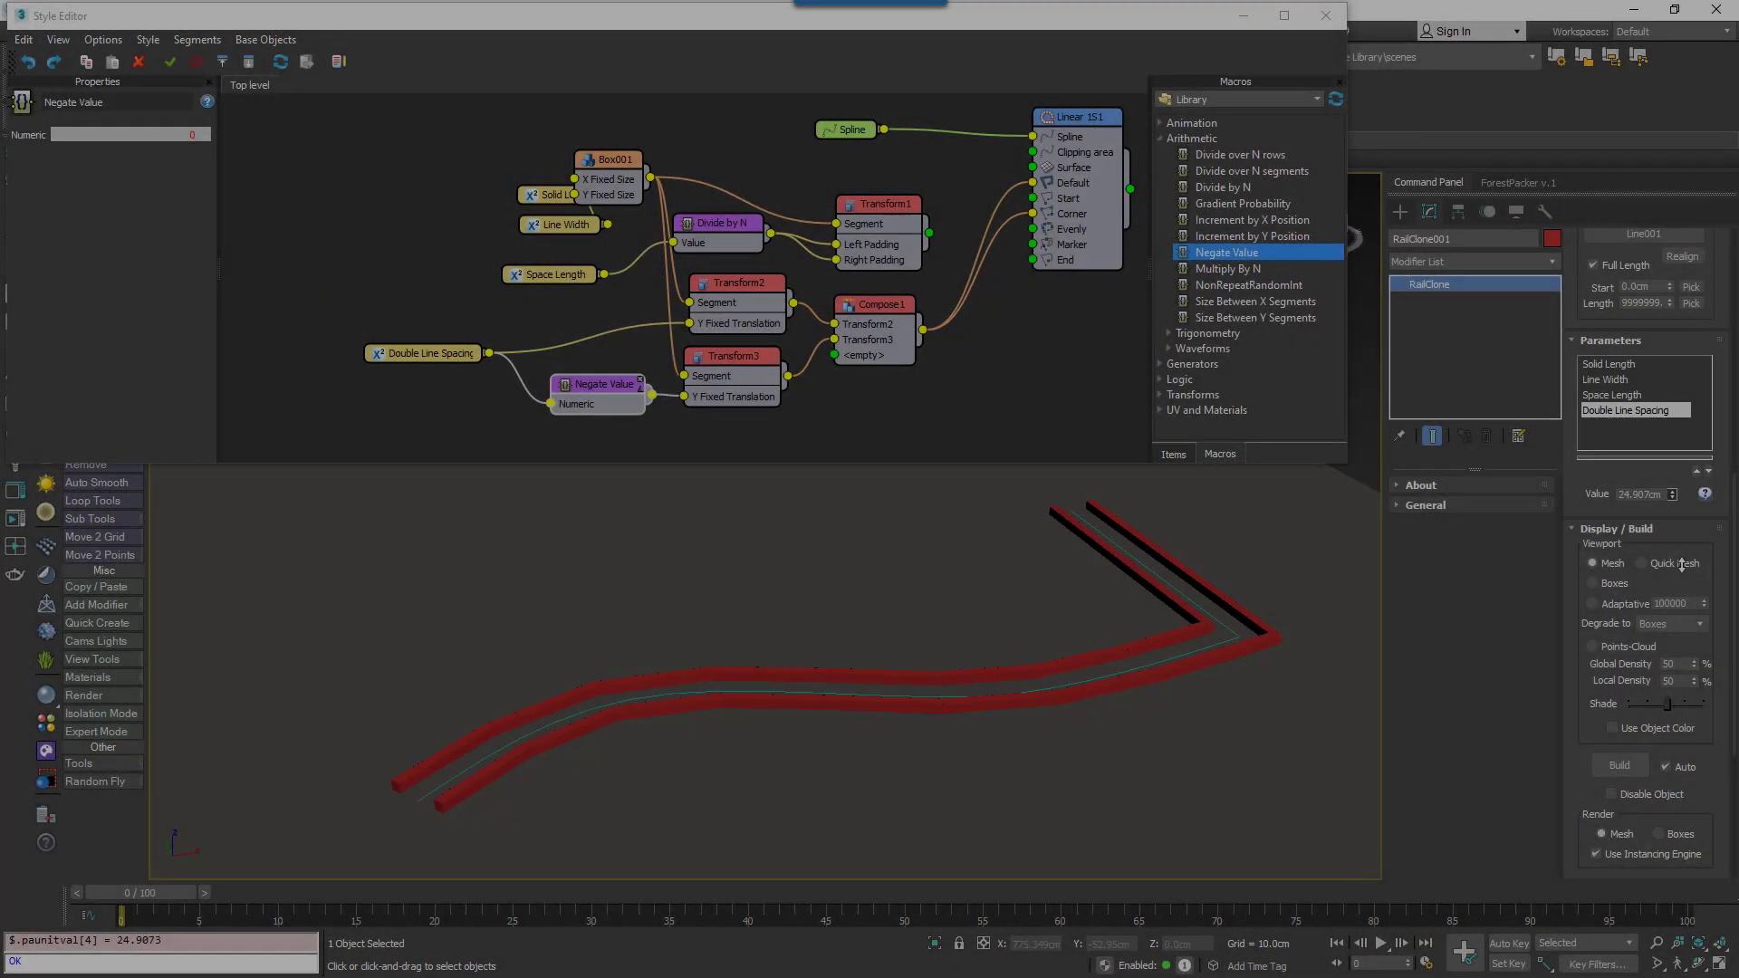
left_click_drag(1682, 565, 1682, 581)
- Duplicate the padding Transform operator, feed it from Compose, and wire its output to the generator's Default and Corner inputs
middle_click_drag(969, 393, 847, 295)
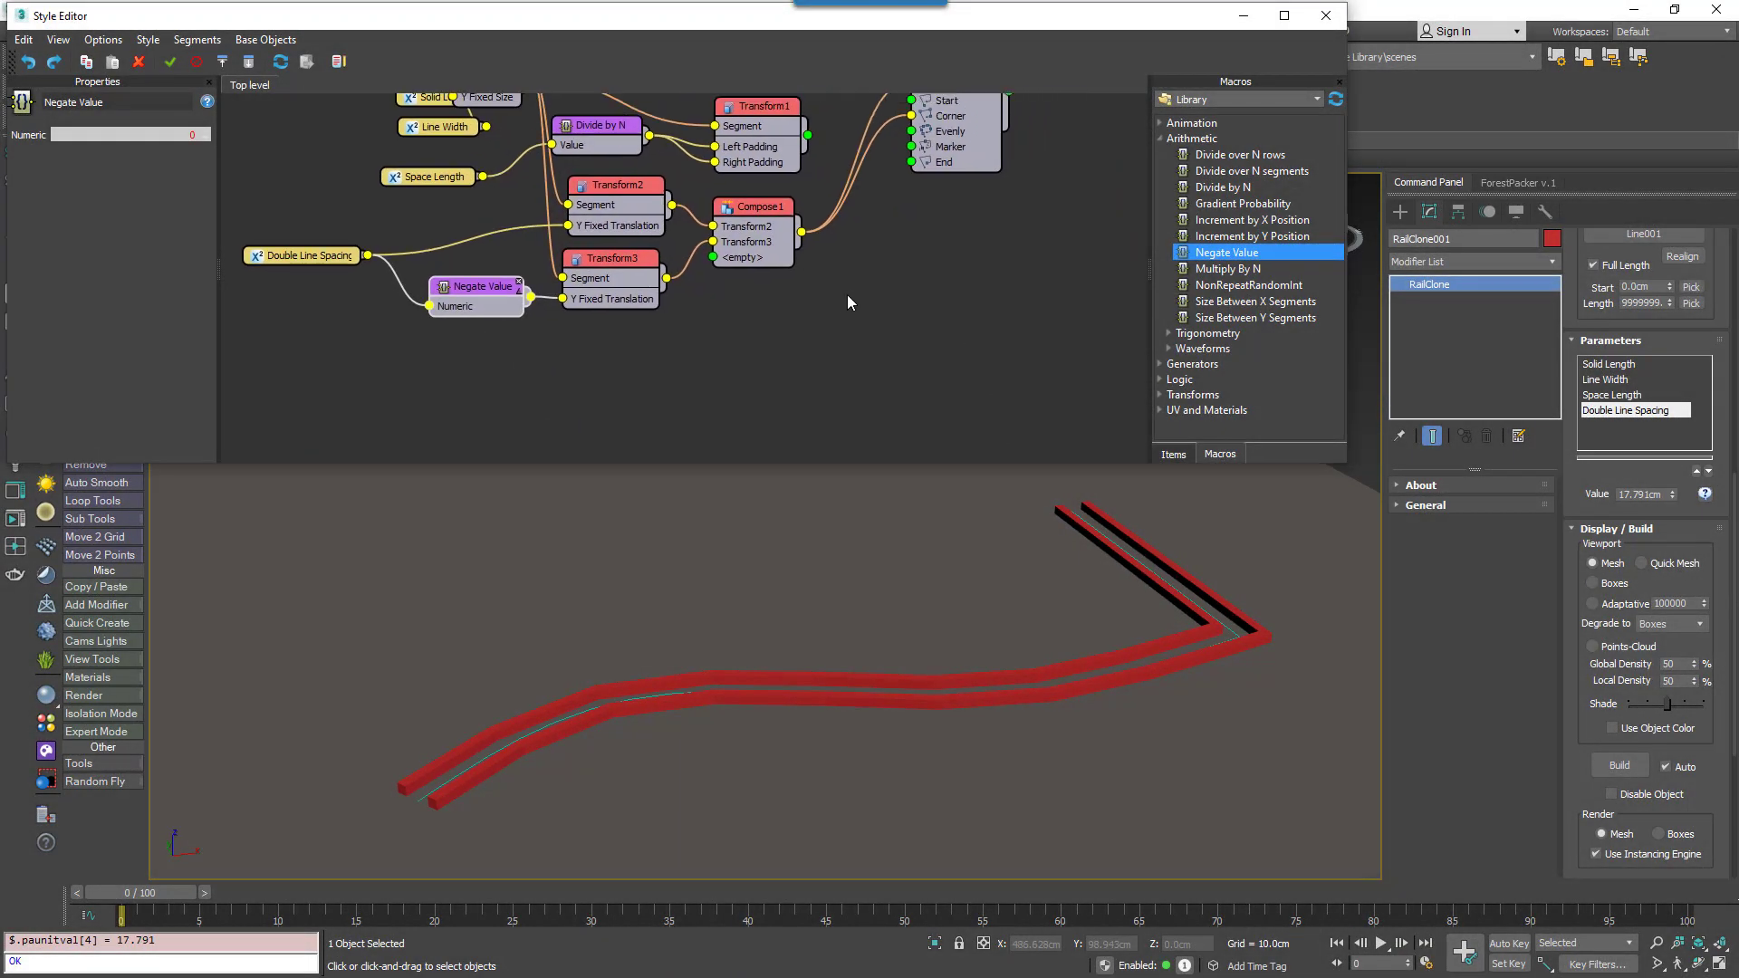
left_click(1173, 453)
middle_click_drag(652, 248, 670, 287)
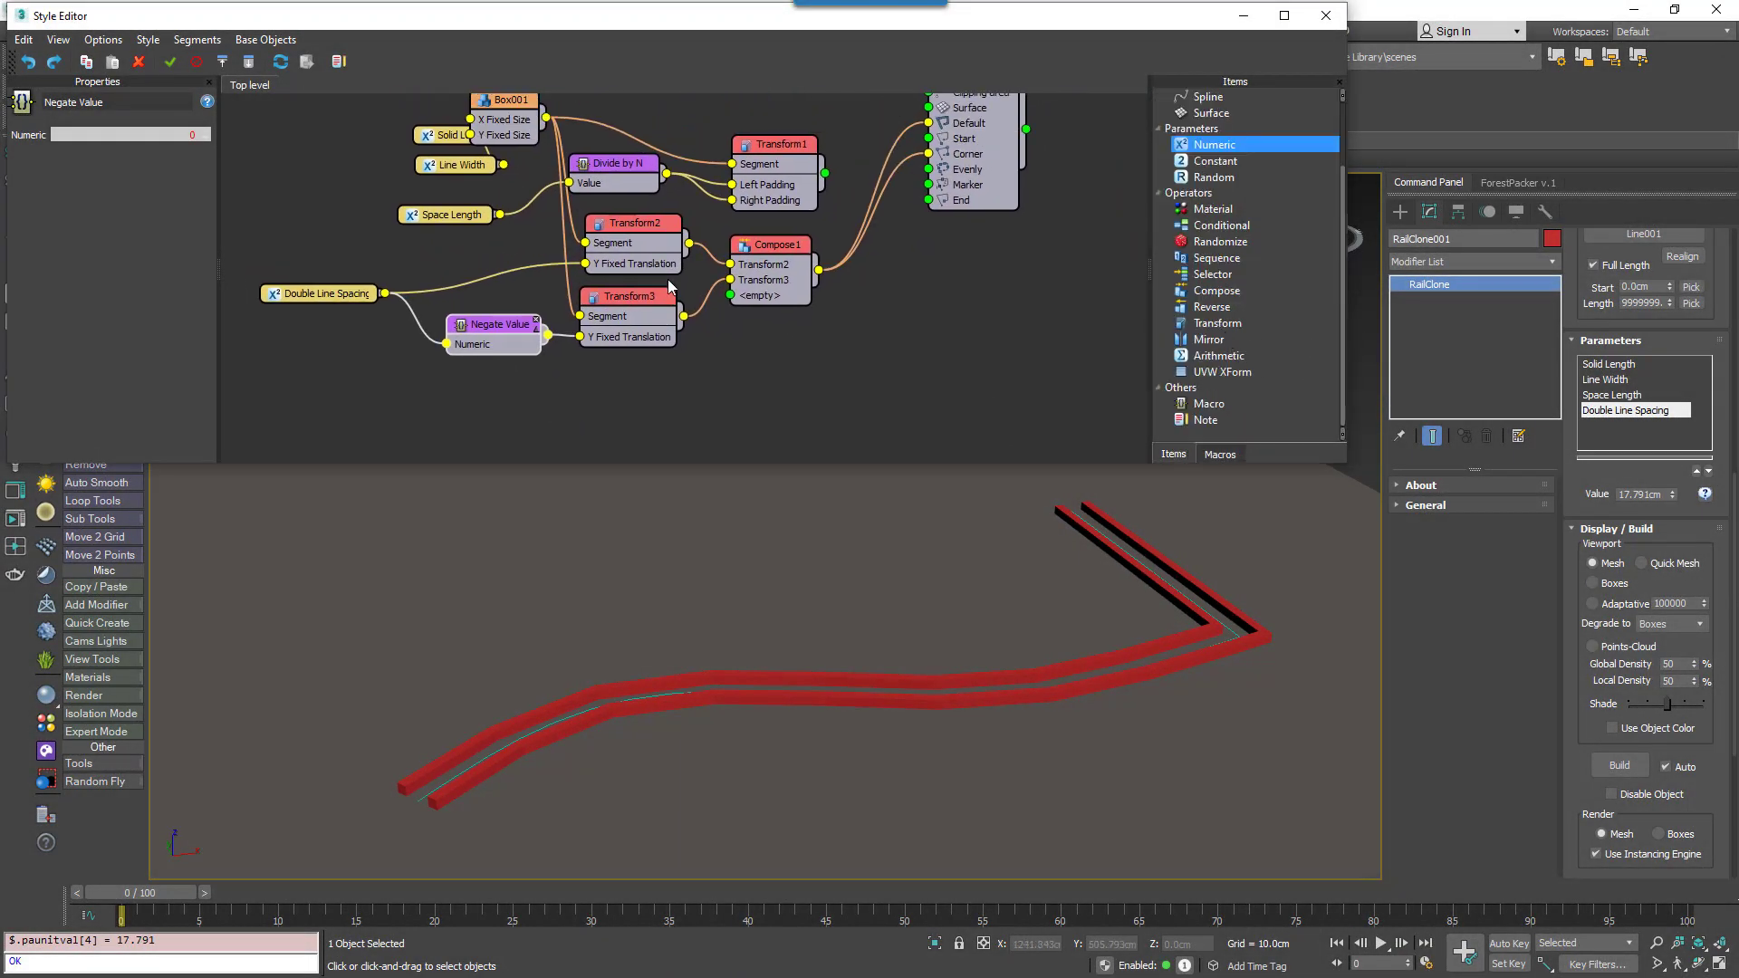
left_click(753, 156)
key("ctrl+c")
key("ctrl+v")
left_click_drag(818, 165, 928, 123)
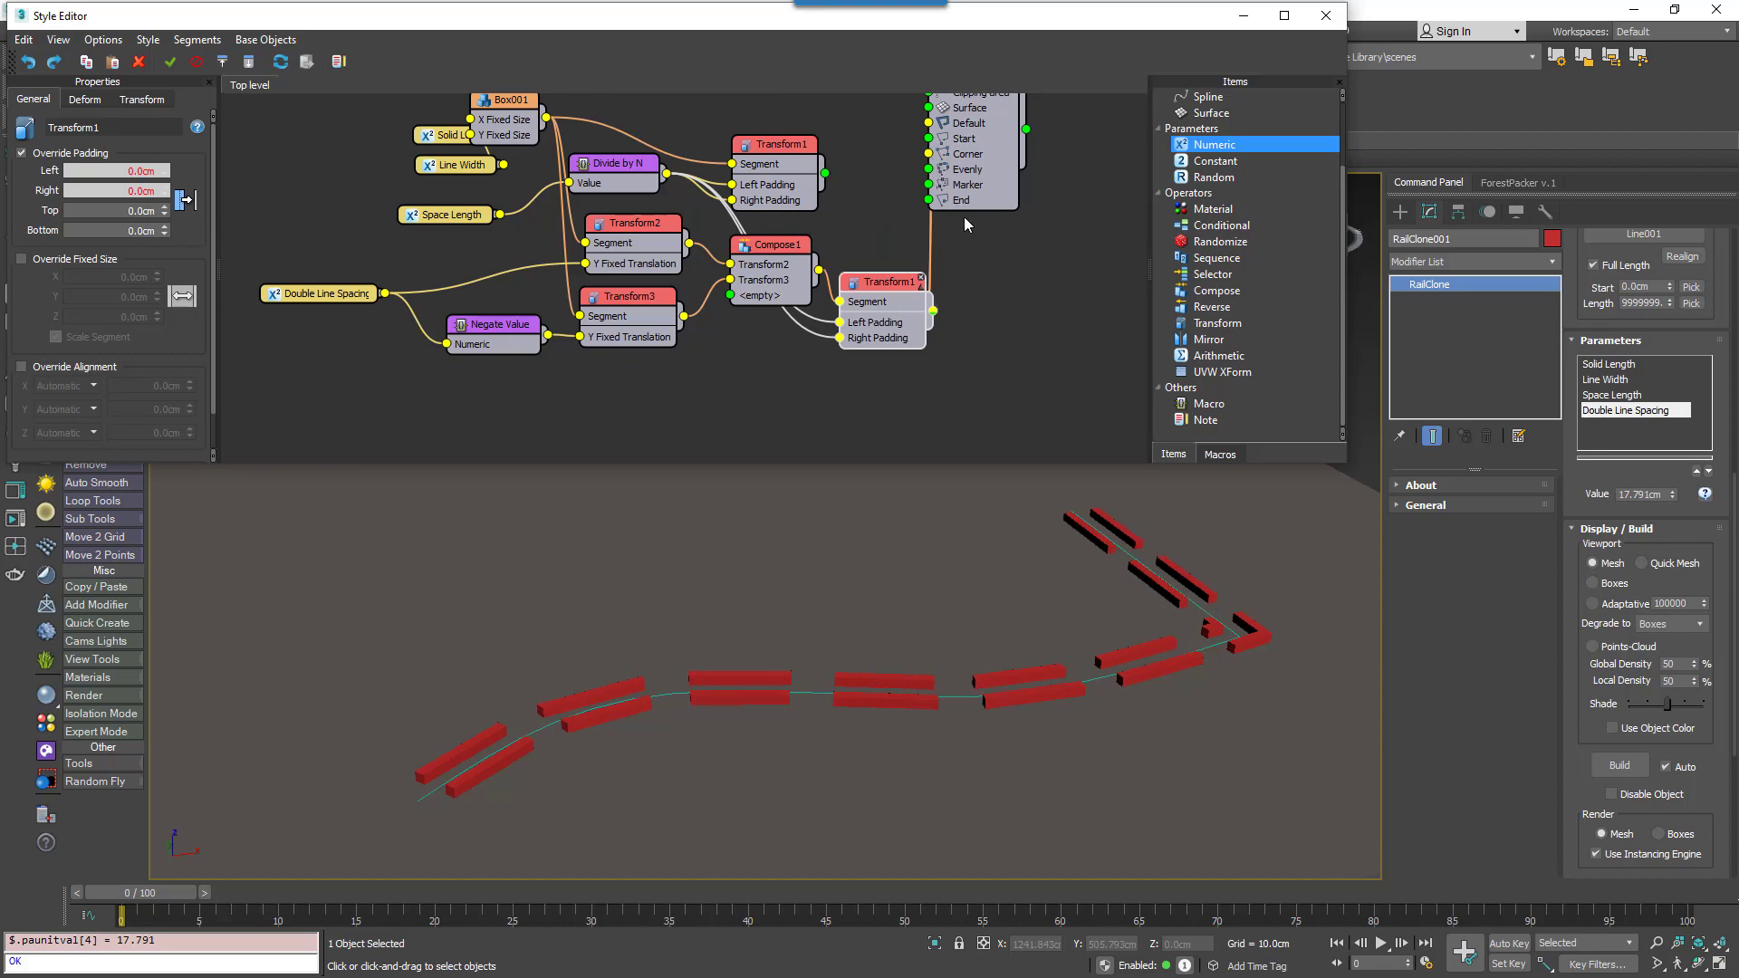
left_click_drag(889, 299, 860, 299)
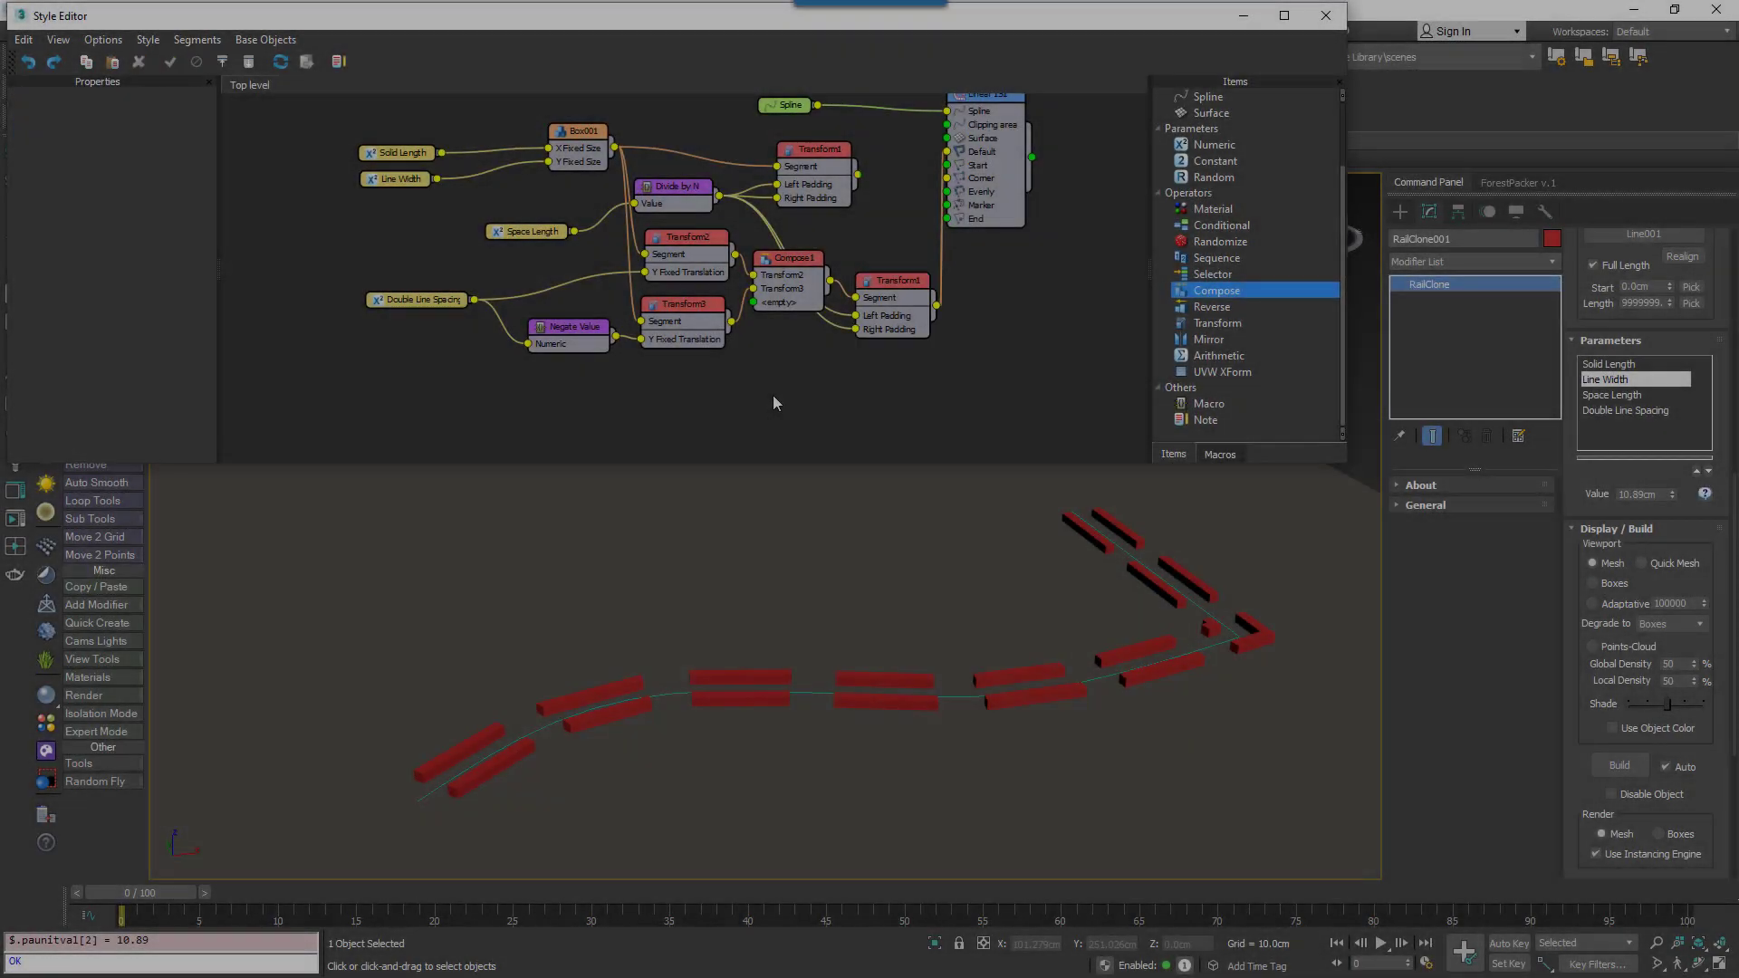
- Duplicate the two offset Transforms with their Compose operator below the originals, and wire the copied Compose to the generator's Corner and Default inputs
left_click_drag(774, 404, 699, 236)
key("ctrl+v")
middle_click_drag(759, 359, 727, 279)
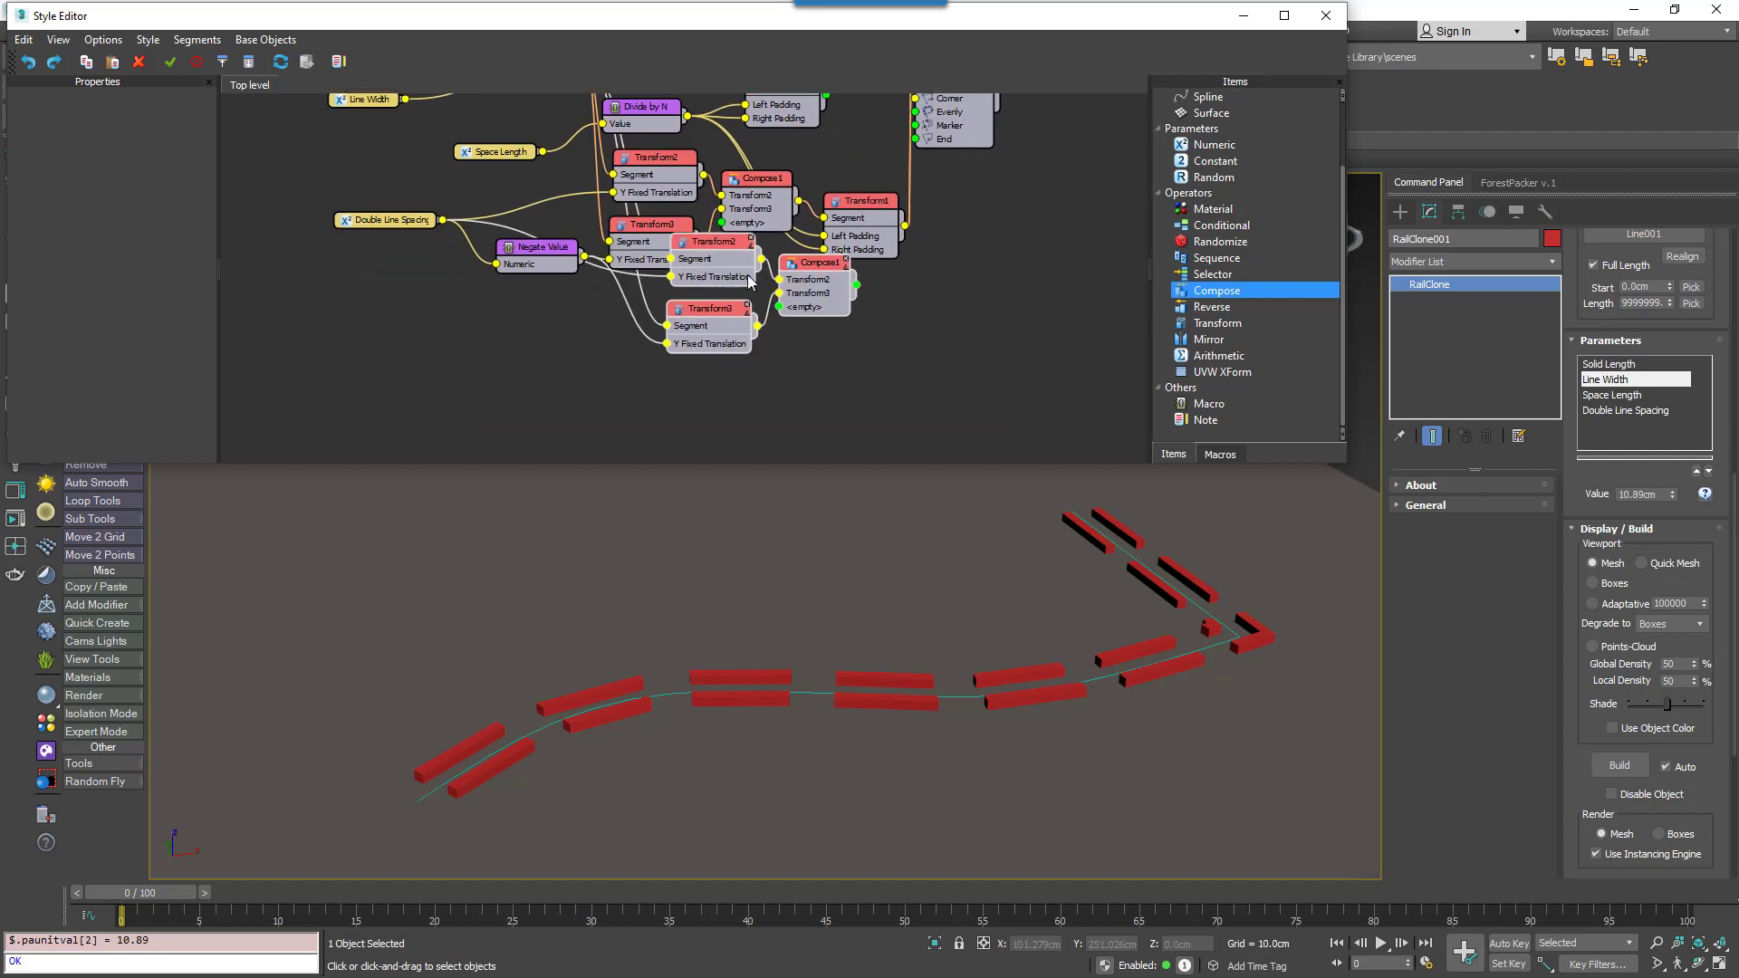
left_click_drag(811, 274, 764, 332)
scroll(752, 380, "down", 2)
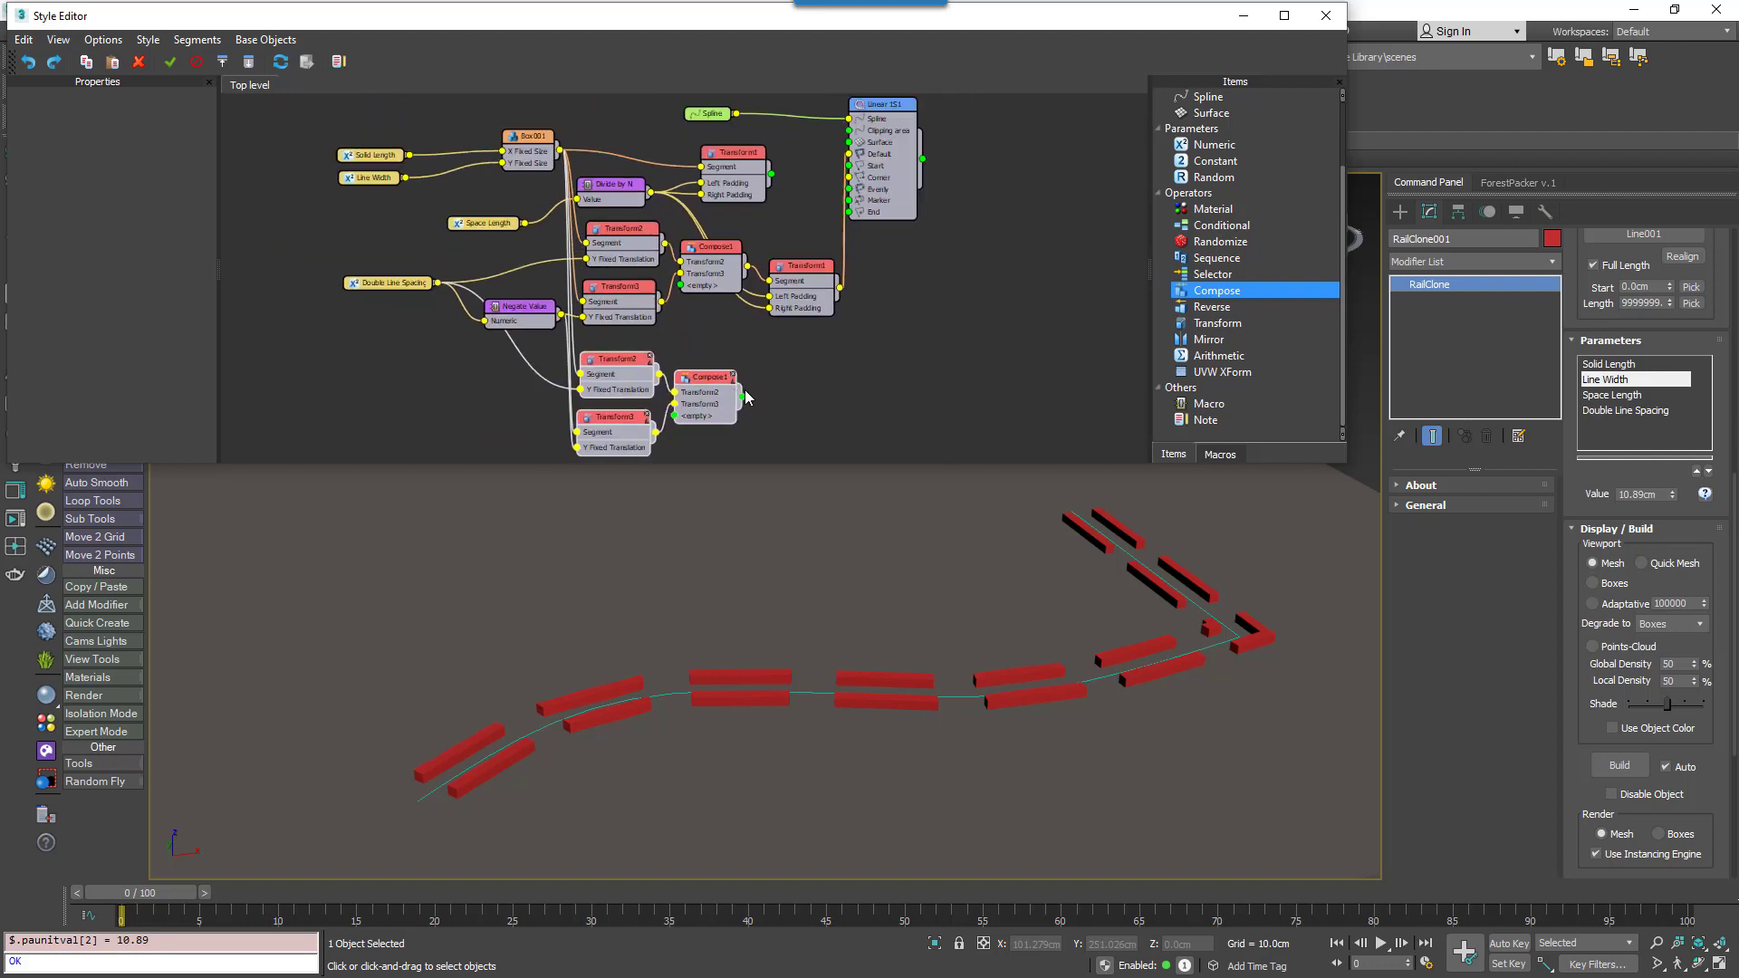
left_click_drag(739, 400, 849, 178)
left_click_drag(745, 396, 850, 156)
- Export the X Fixed Size parameter of the copied Transform3 operator as a node input
middle_click_drag(662, 403, 834, 318)
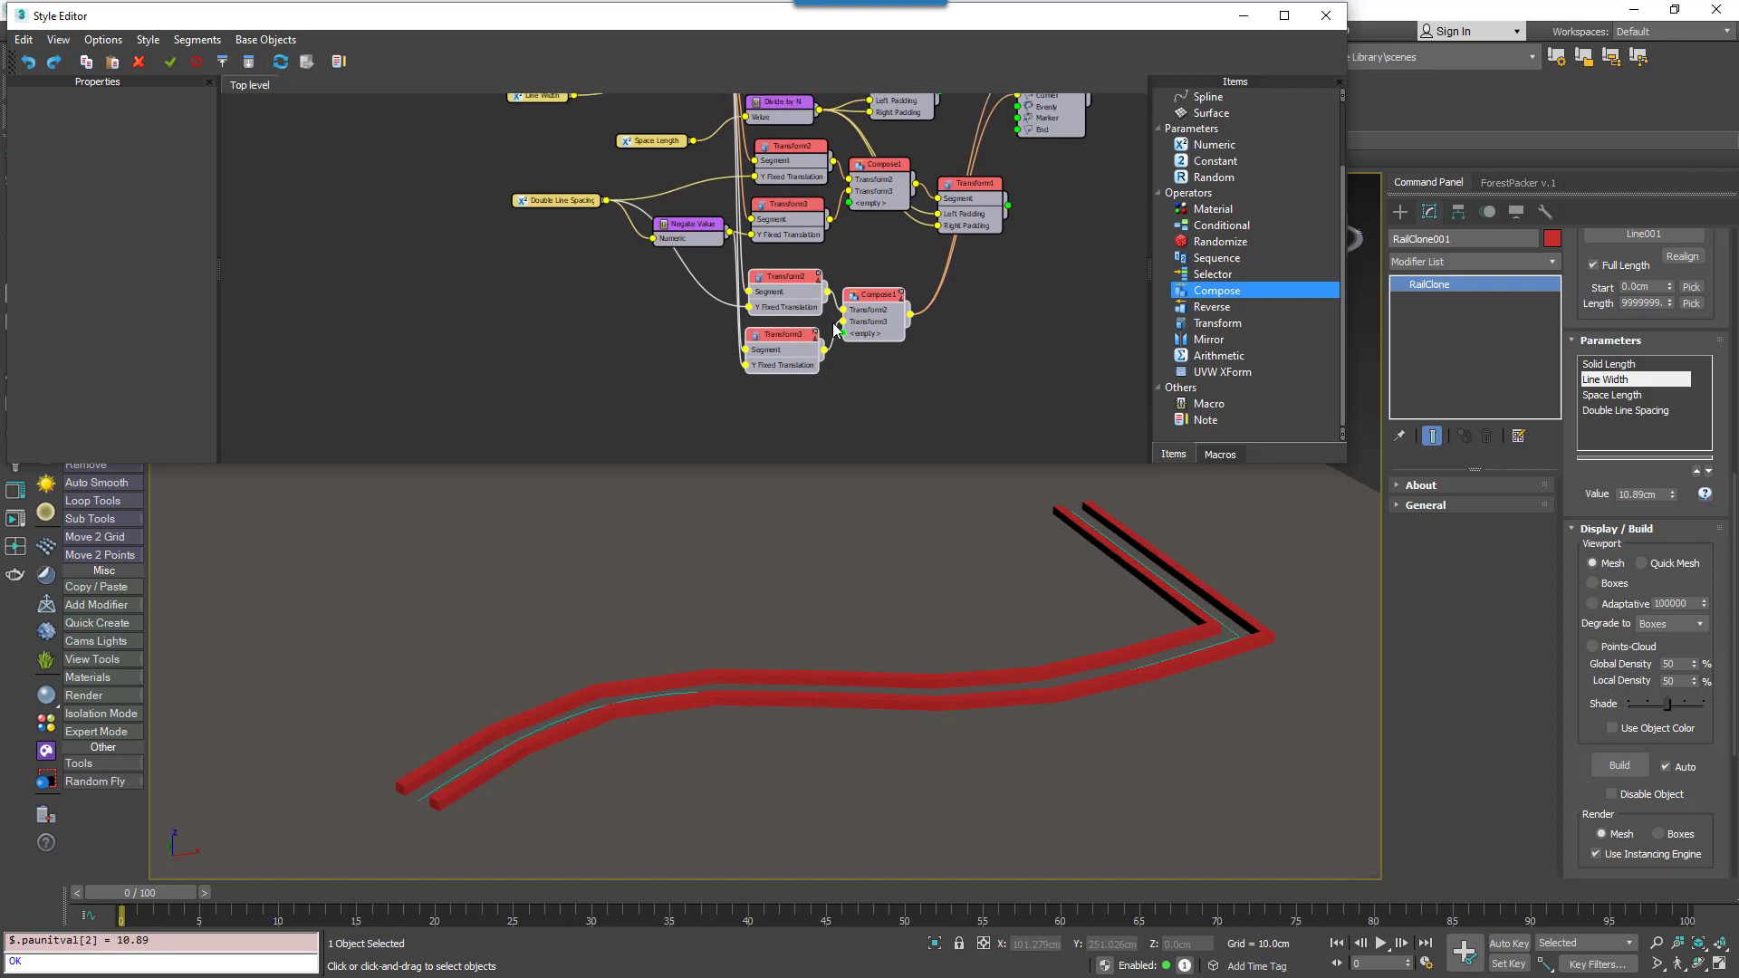
scroll(835, 317, "up", 1)
left_click(867, 381)
right_click(769, 339)
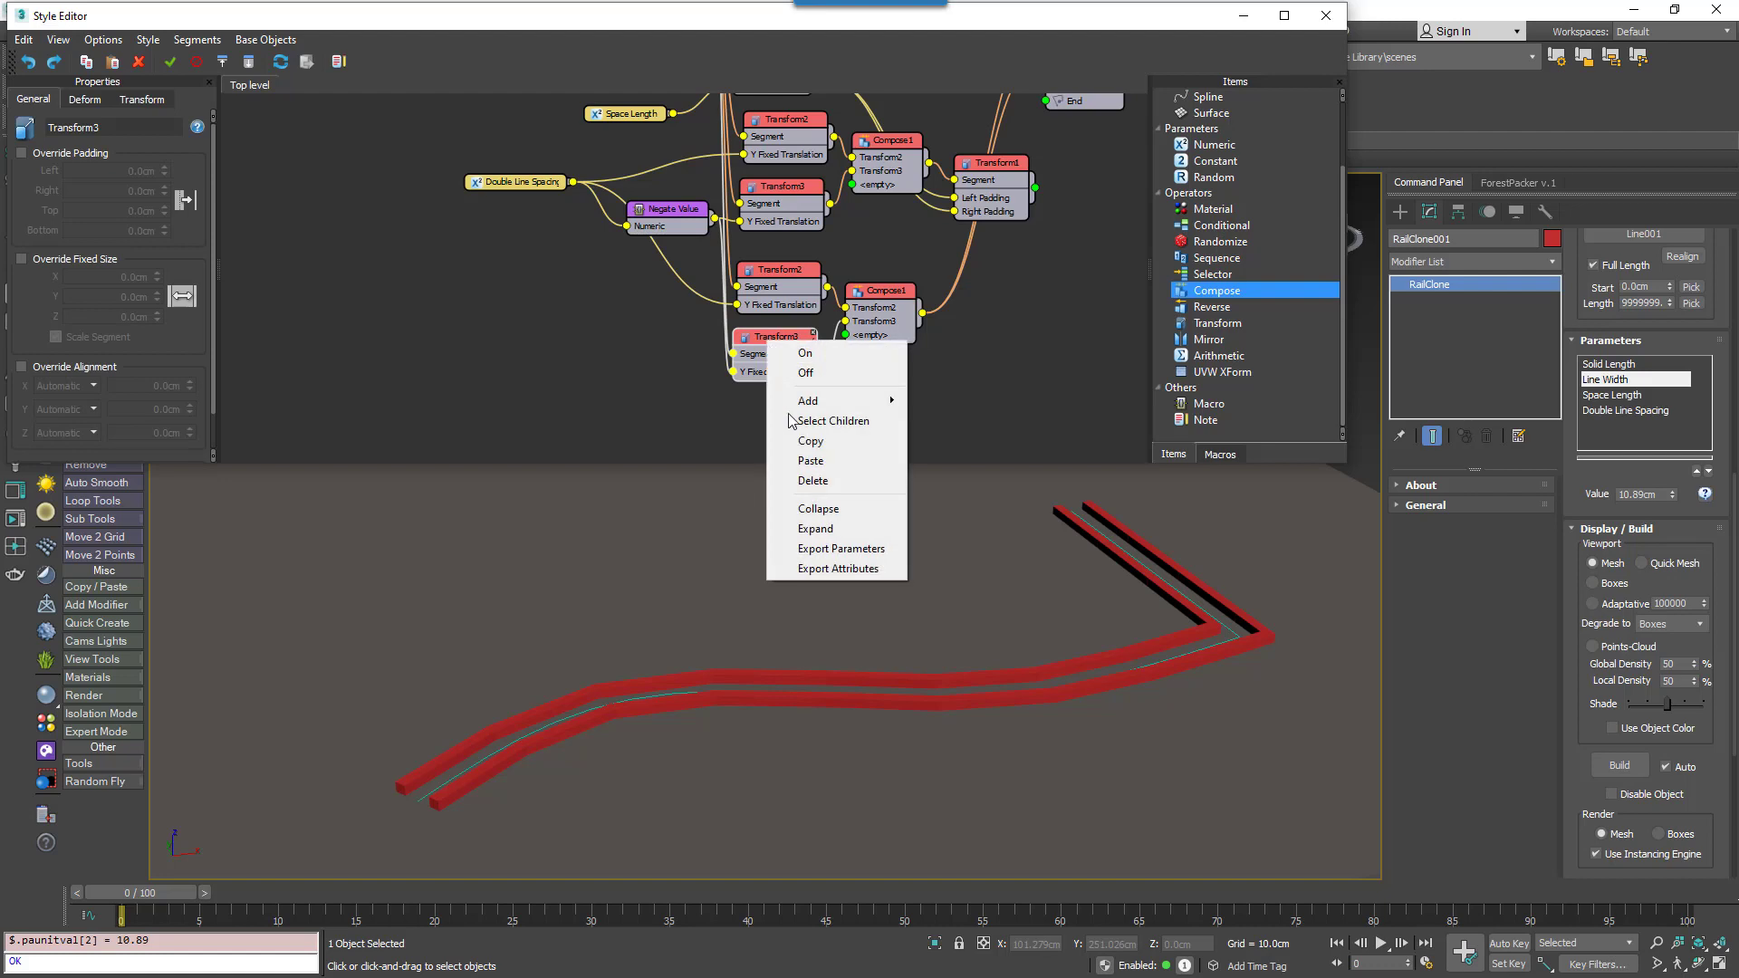
left_click(817, 551)
left_click(760, 383)
left_click(778, 415)
left_click(813, 430)
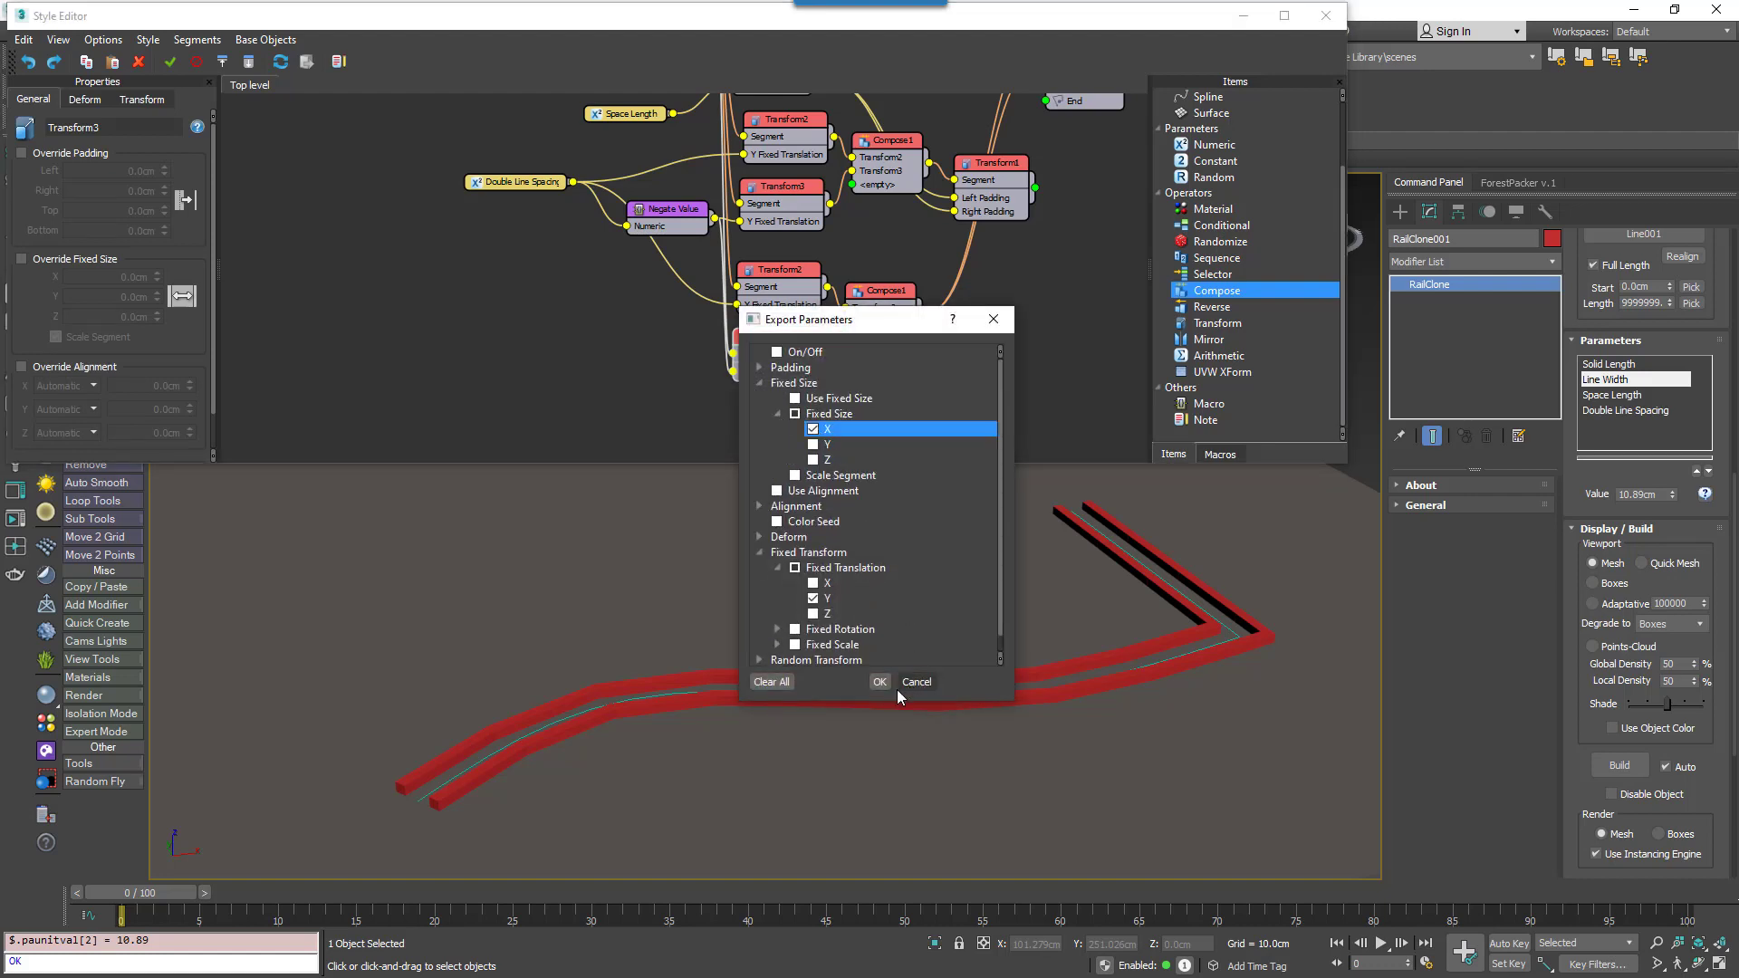
left_click(879, 682)
middle_click_drag(783, 346, 826, 389)
scroll(826, 391, "down", 1)
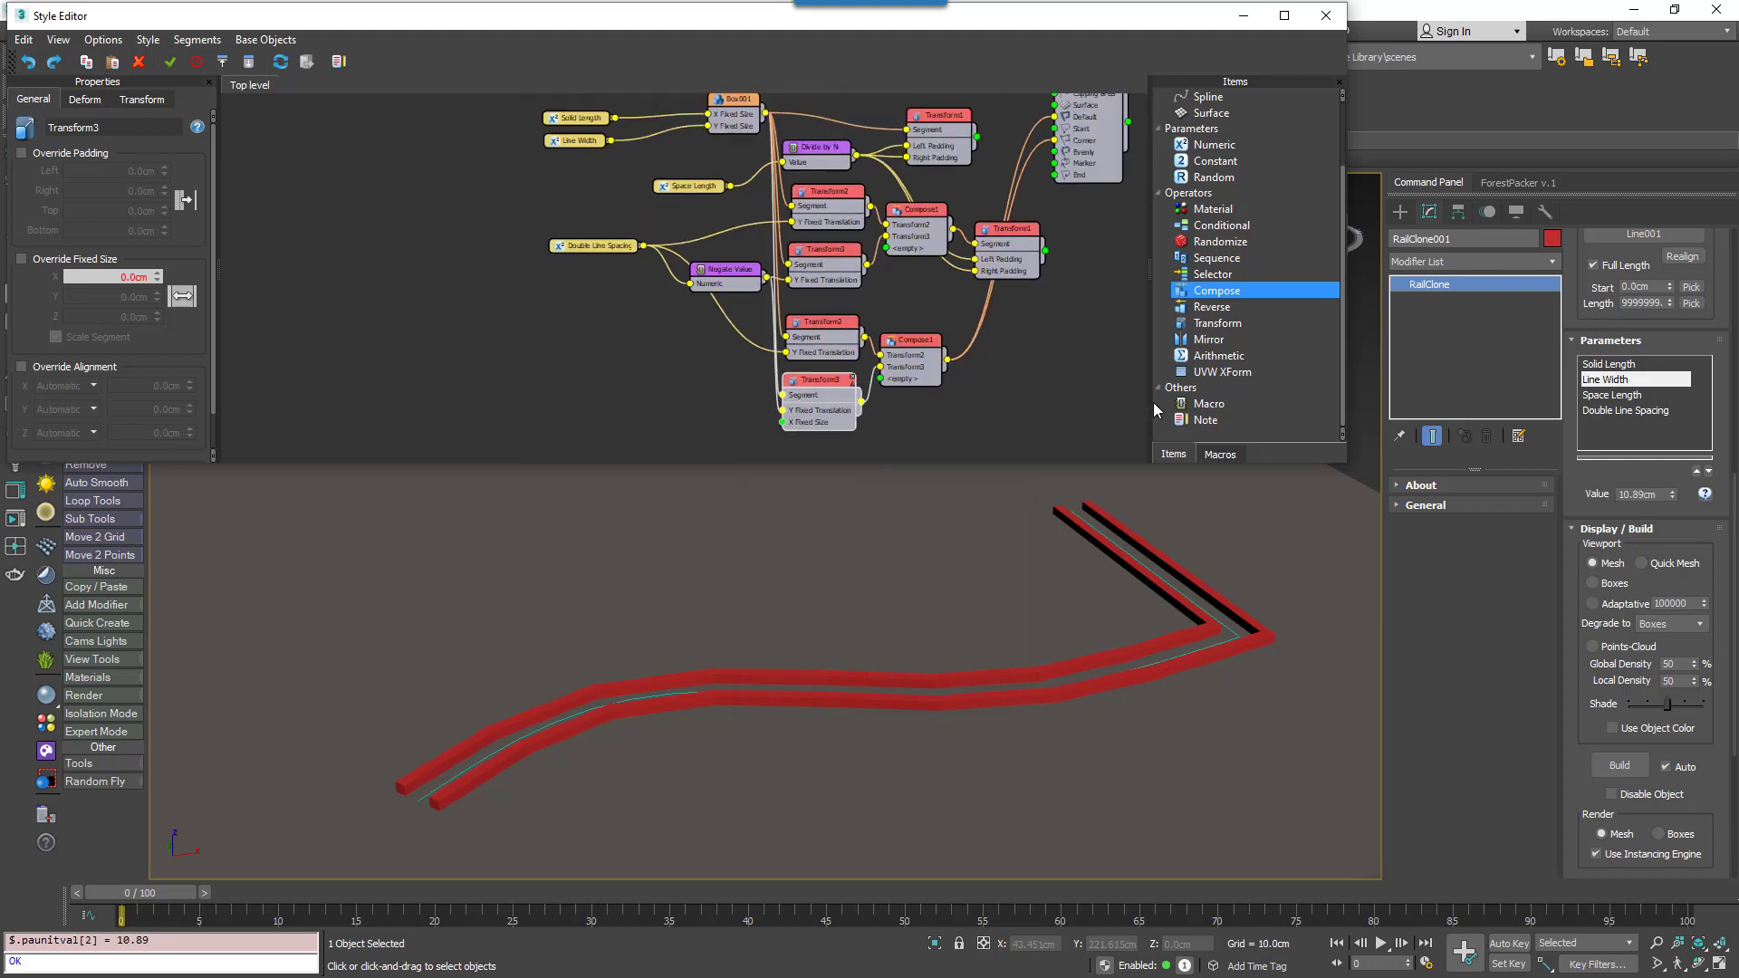
- Add an Arithmetic operator set to Add, and feed it the Solid Length and Space Length parameters
left_click_drag(1193, 357, 660, 369)
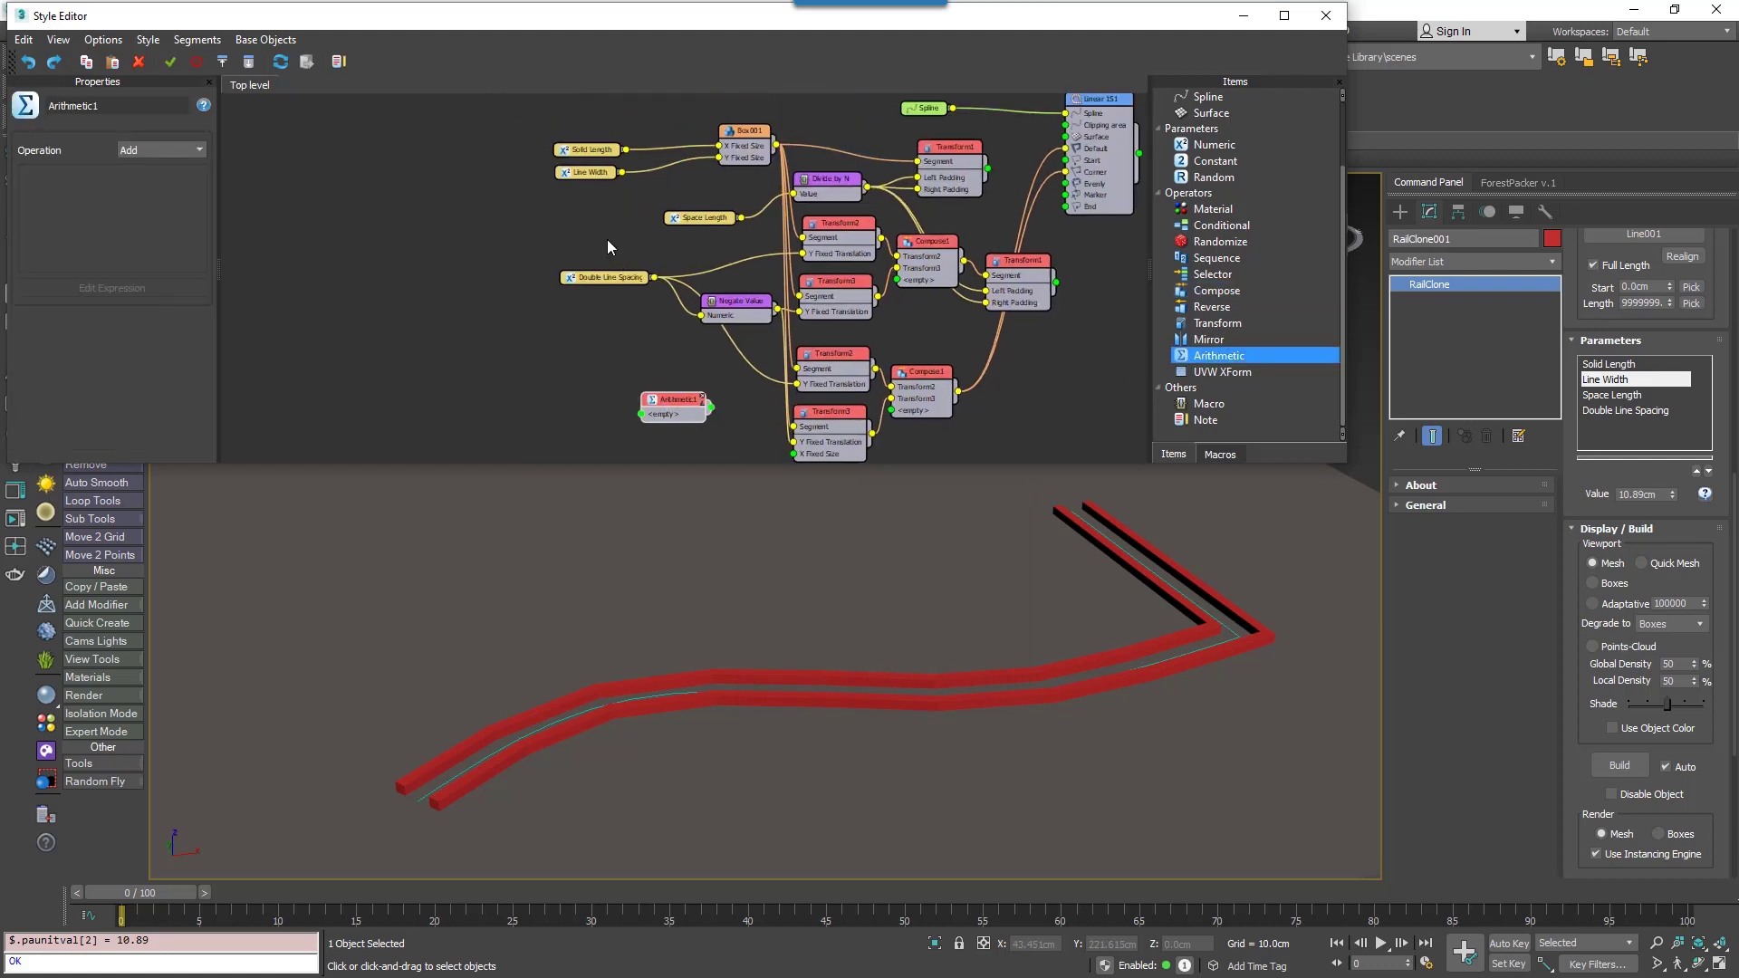
left_click_drag(591, 153, 642, 415)
left_click_drag(688, 222, 641, 426)
left_click(666, 405)
middle_click_drag(719, 425, 665, 346)
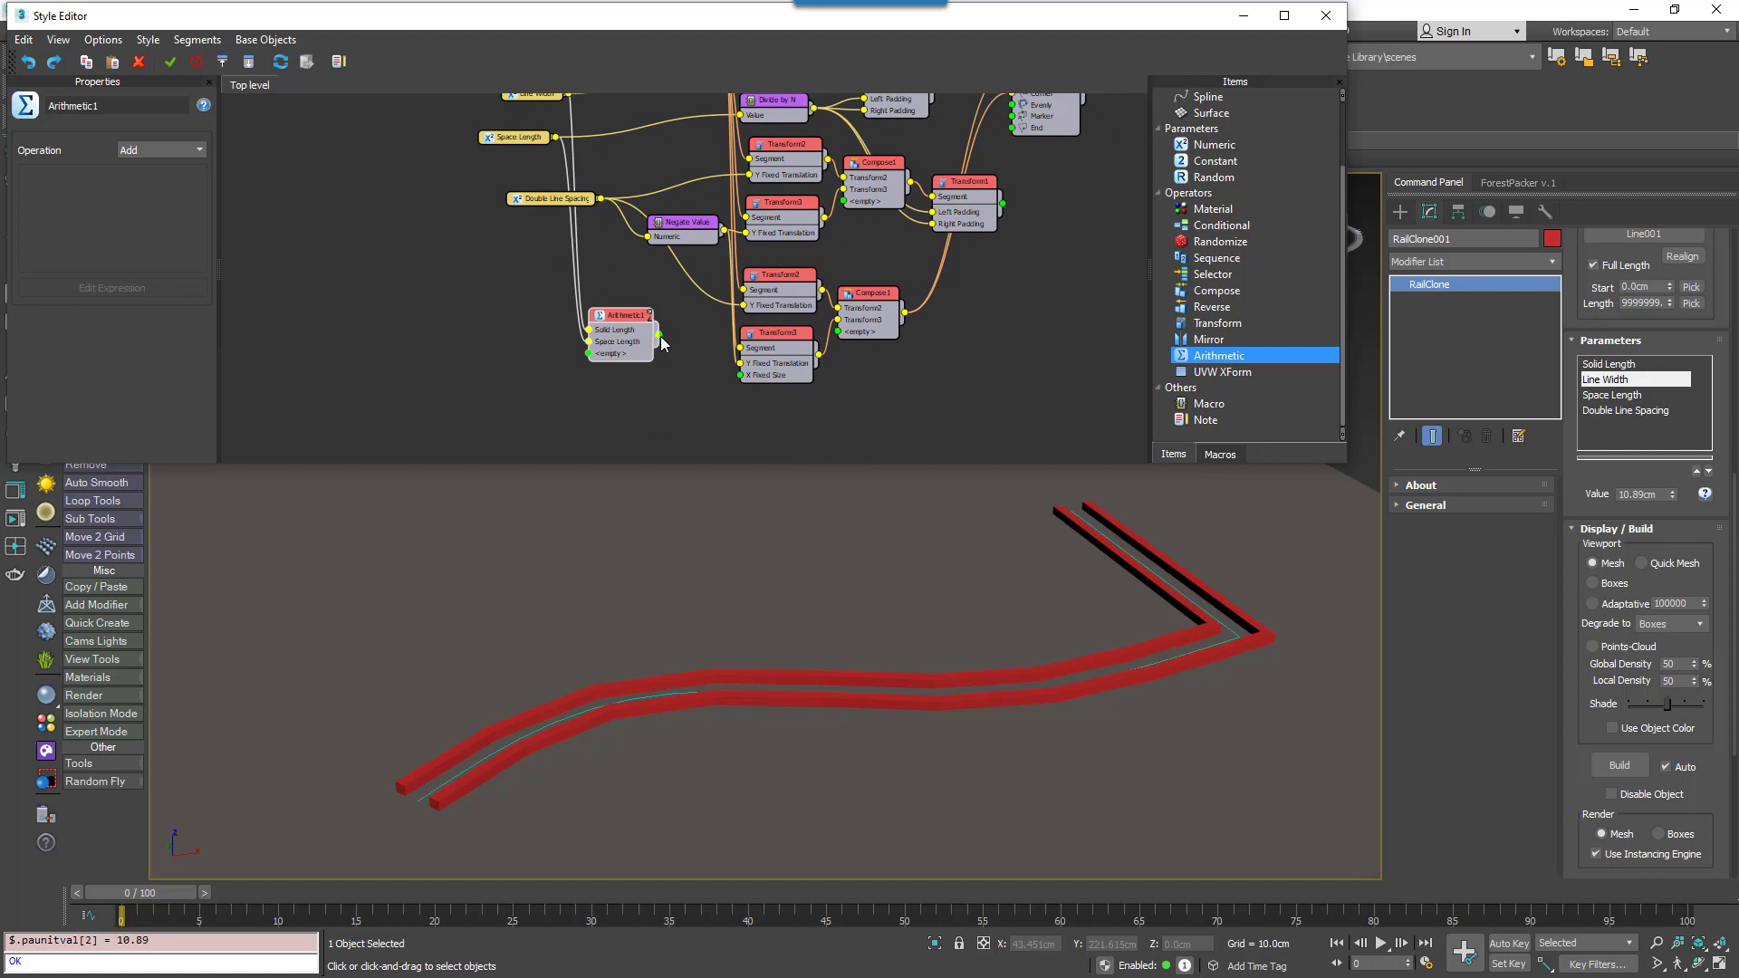
- Wire the Arithmetic output to the copied Transform3's X Fixed Size input and enable its fixed size override
left_click_drag(747, 386, 743, 376)
left_click(775, 373)
left_click(21, 259)
- Test the line pattern by adjusting Solid Length, Double Line Spacing and Space Length, leaving Solid Length at 100 cm
middle_click_drag(1019, 626, 1008, 642)
left_click_drag(1672, 495, 1622, 296)
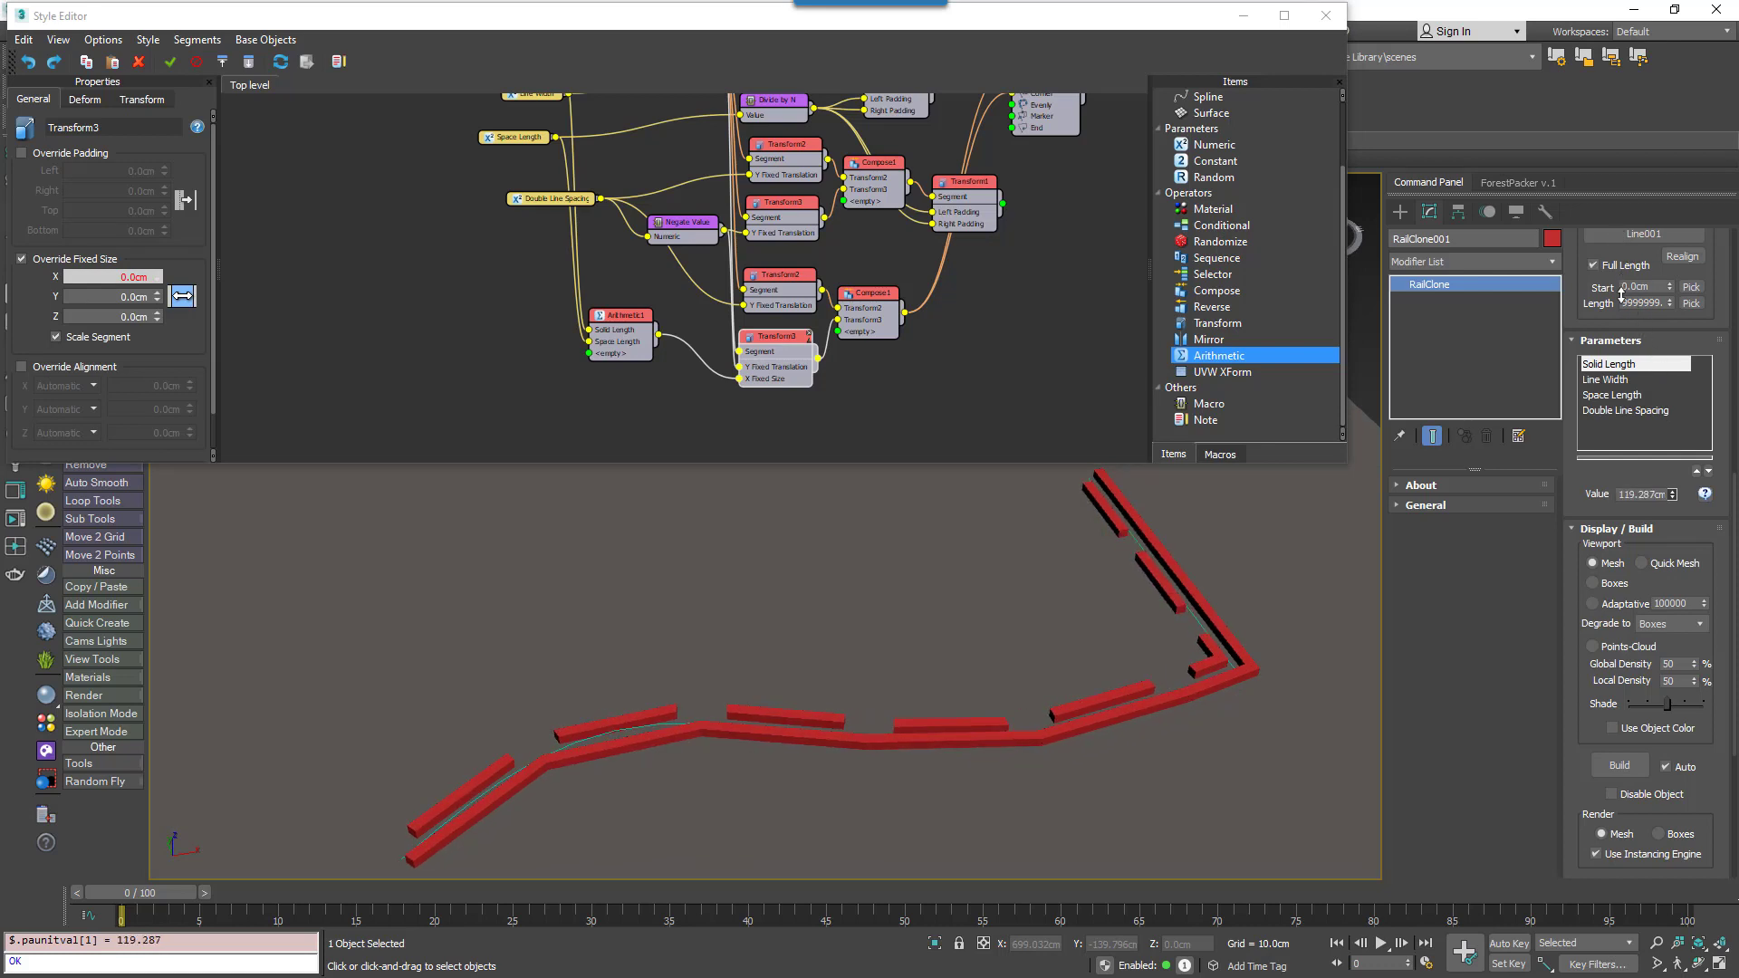
left_click(1631, 412)
left_click(1626, 396)
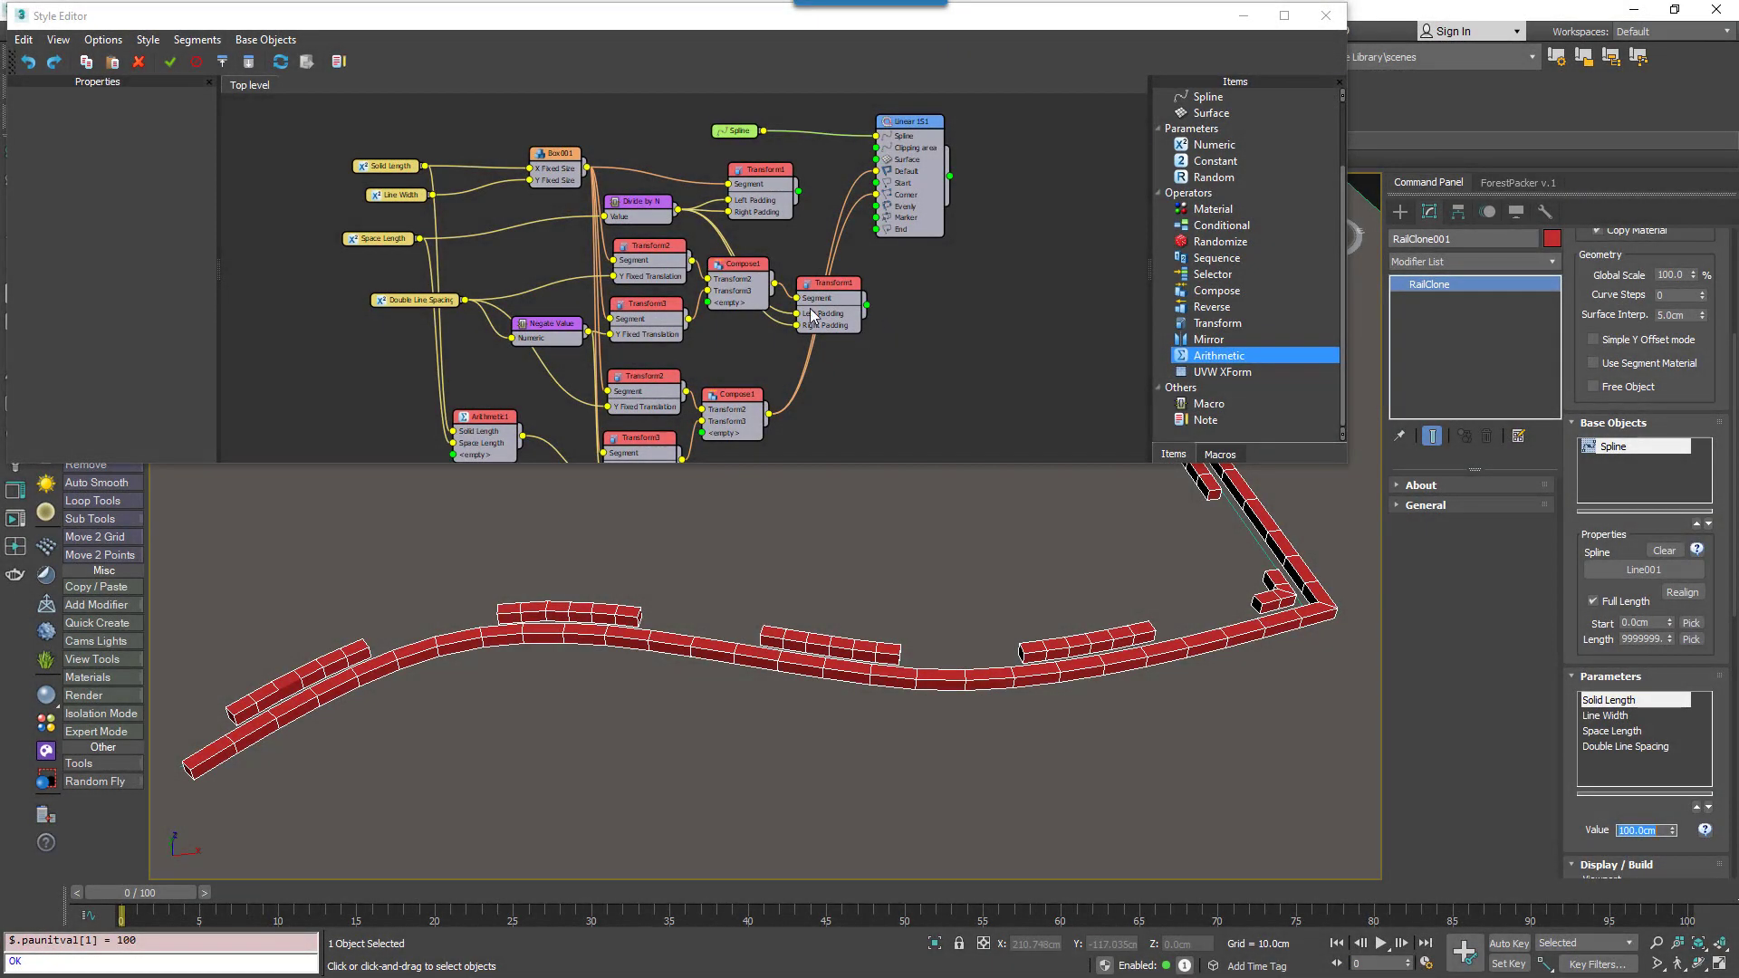
- Insert a Mirror operator between the lower Compose and the generator, mirroring on the Y axis only
middle_click_drag(868, 322, 775, 282)
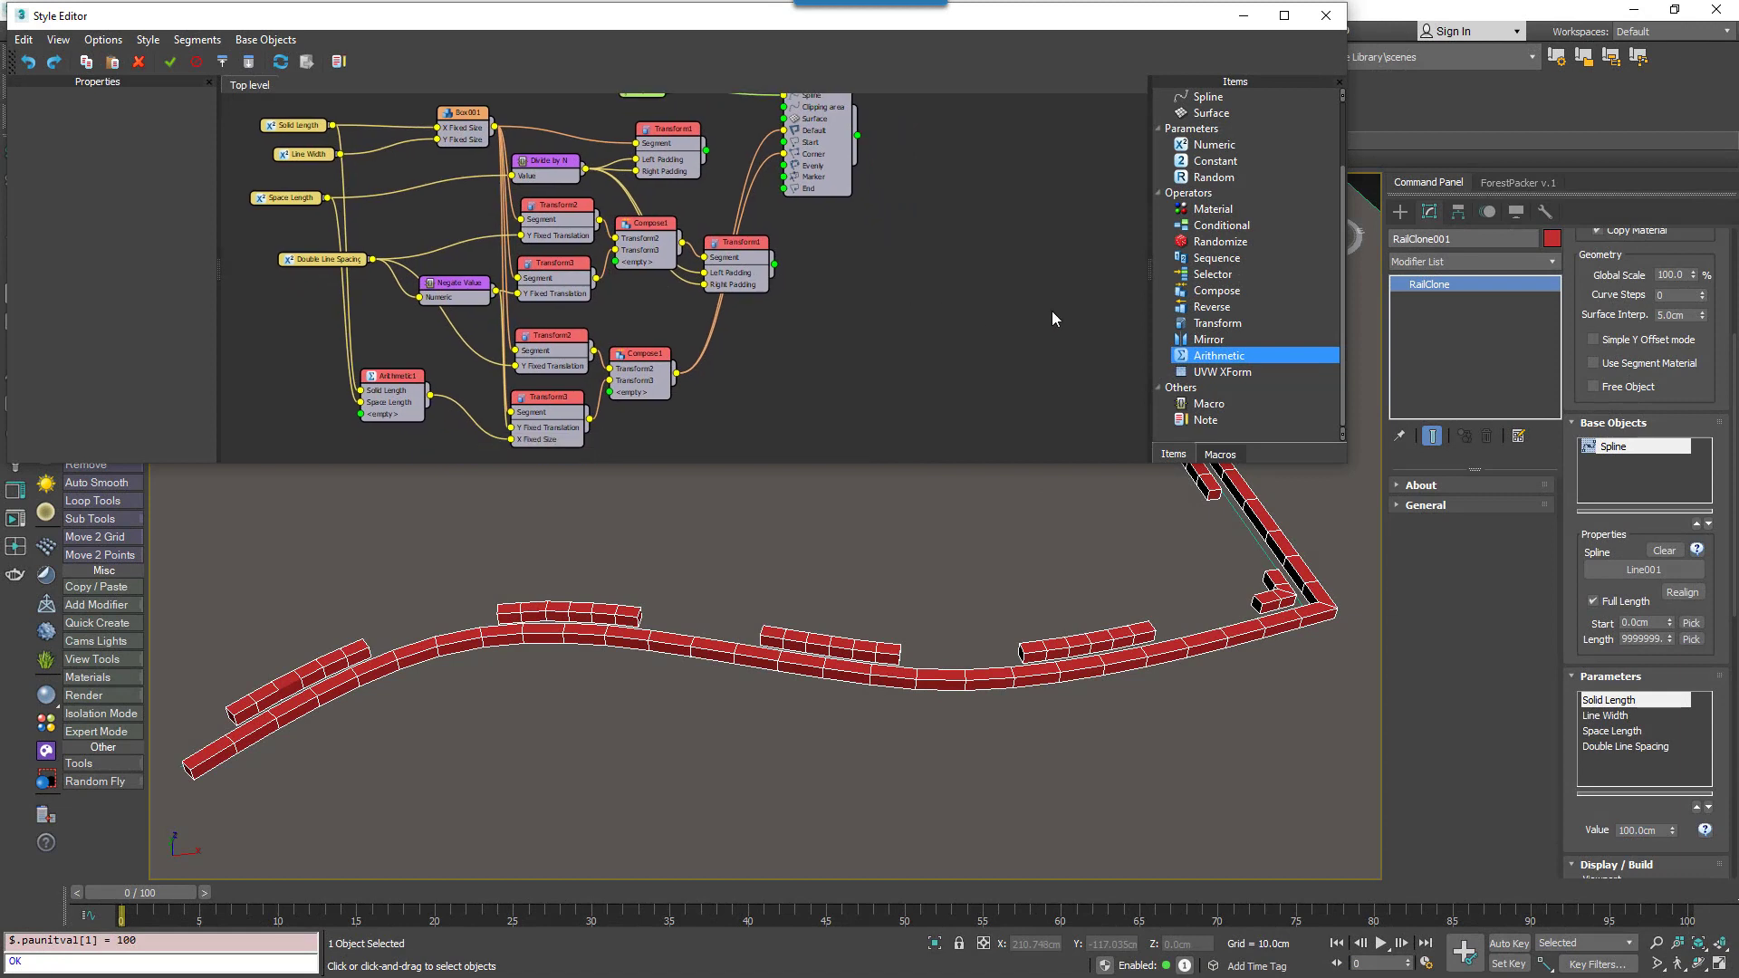
left_click_drag(1218, 346, 717, 381)
left_click(33, 149)
left_click(91, 148)
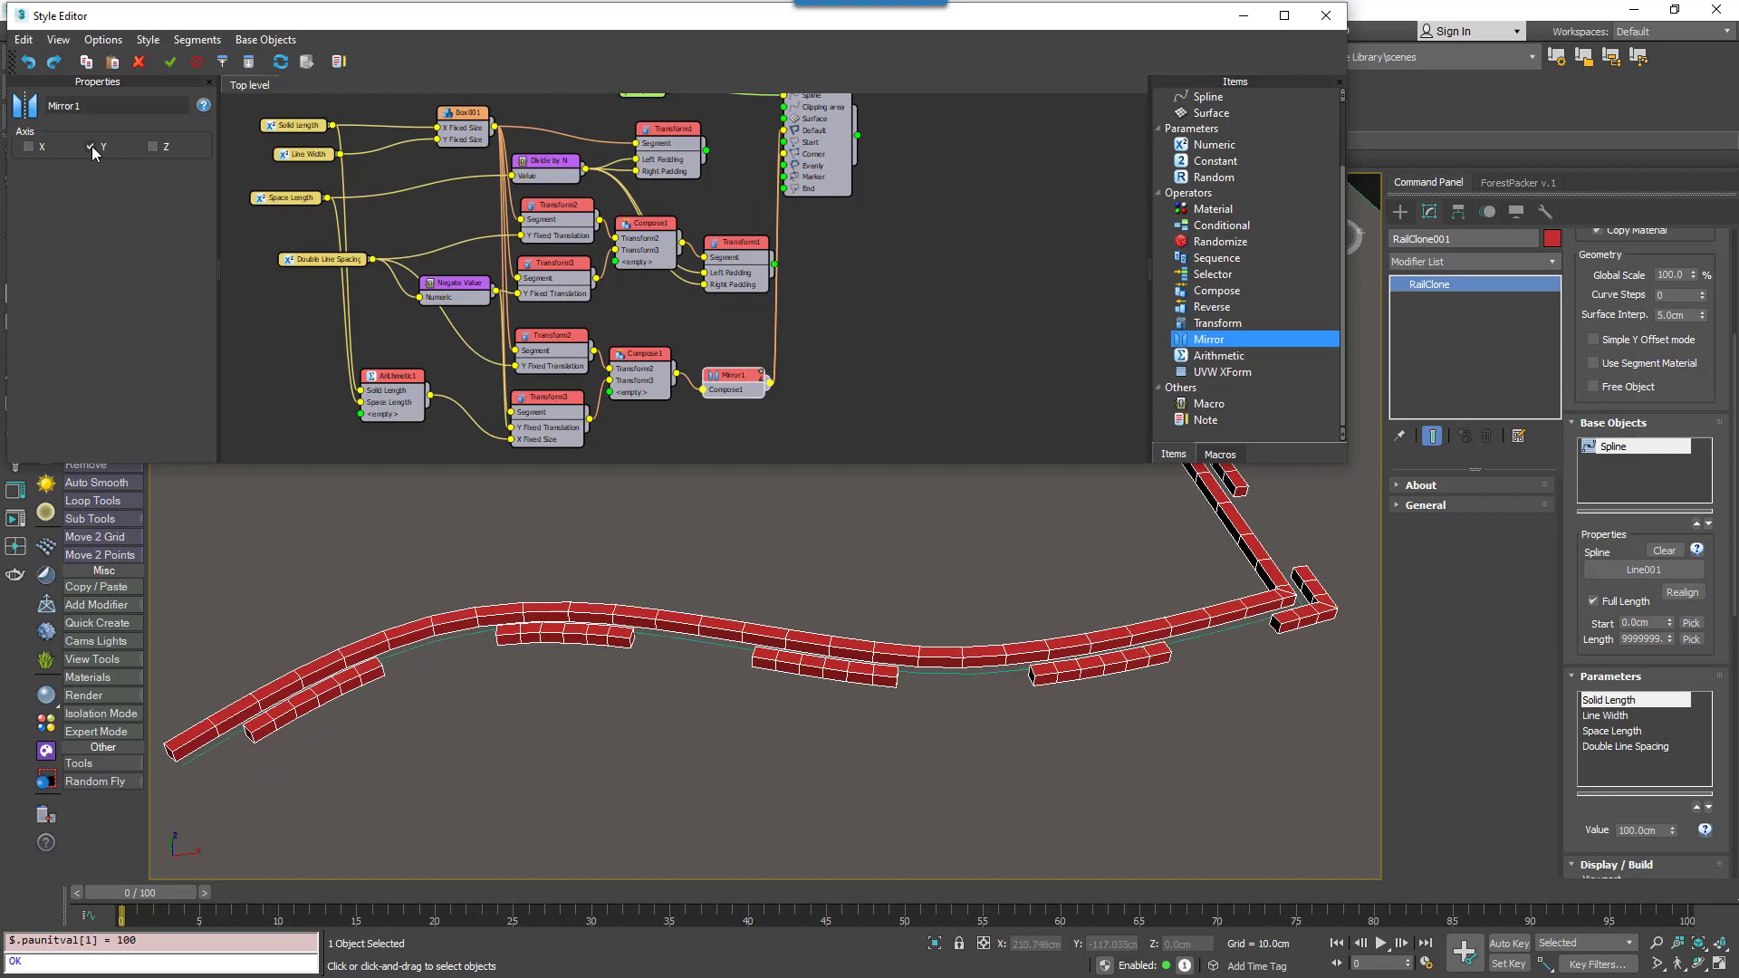
left_click(90, 147)
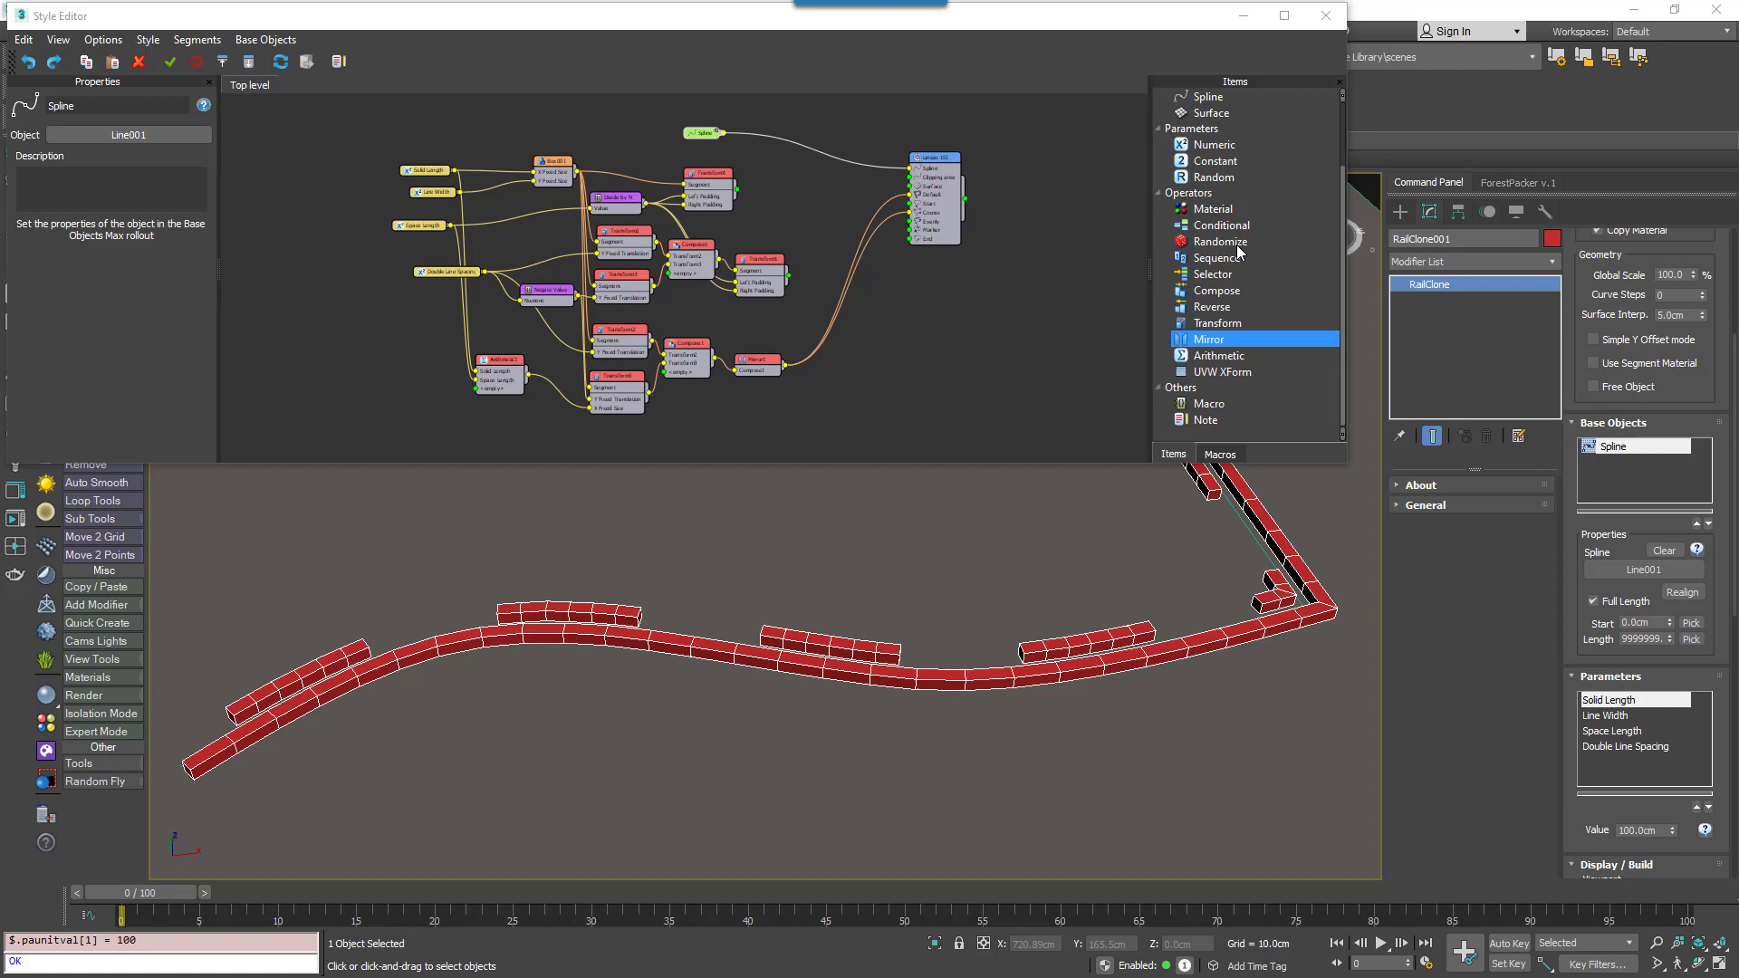
- Add a Selector operator to the graph between the line variants and the generator
left_click_drag(1225, 277, 802, 196)
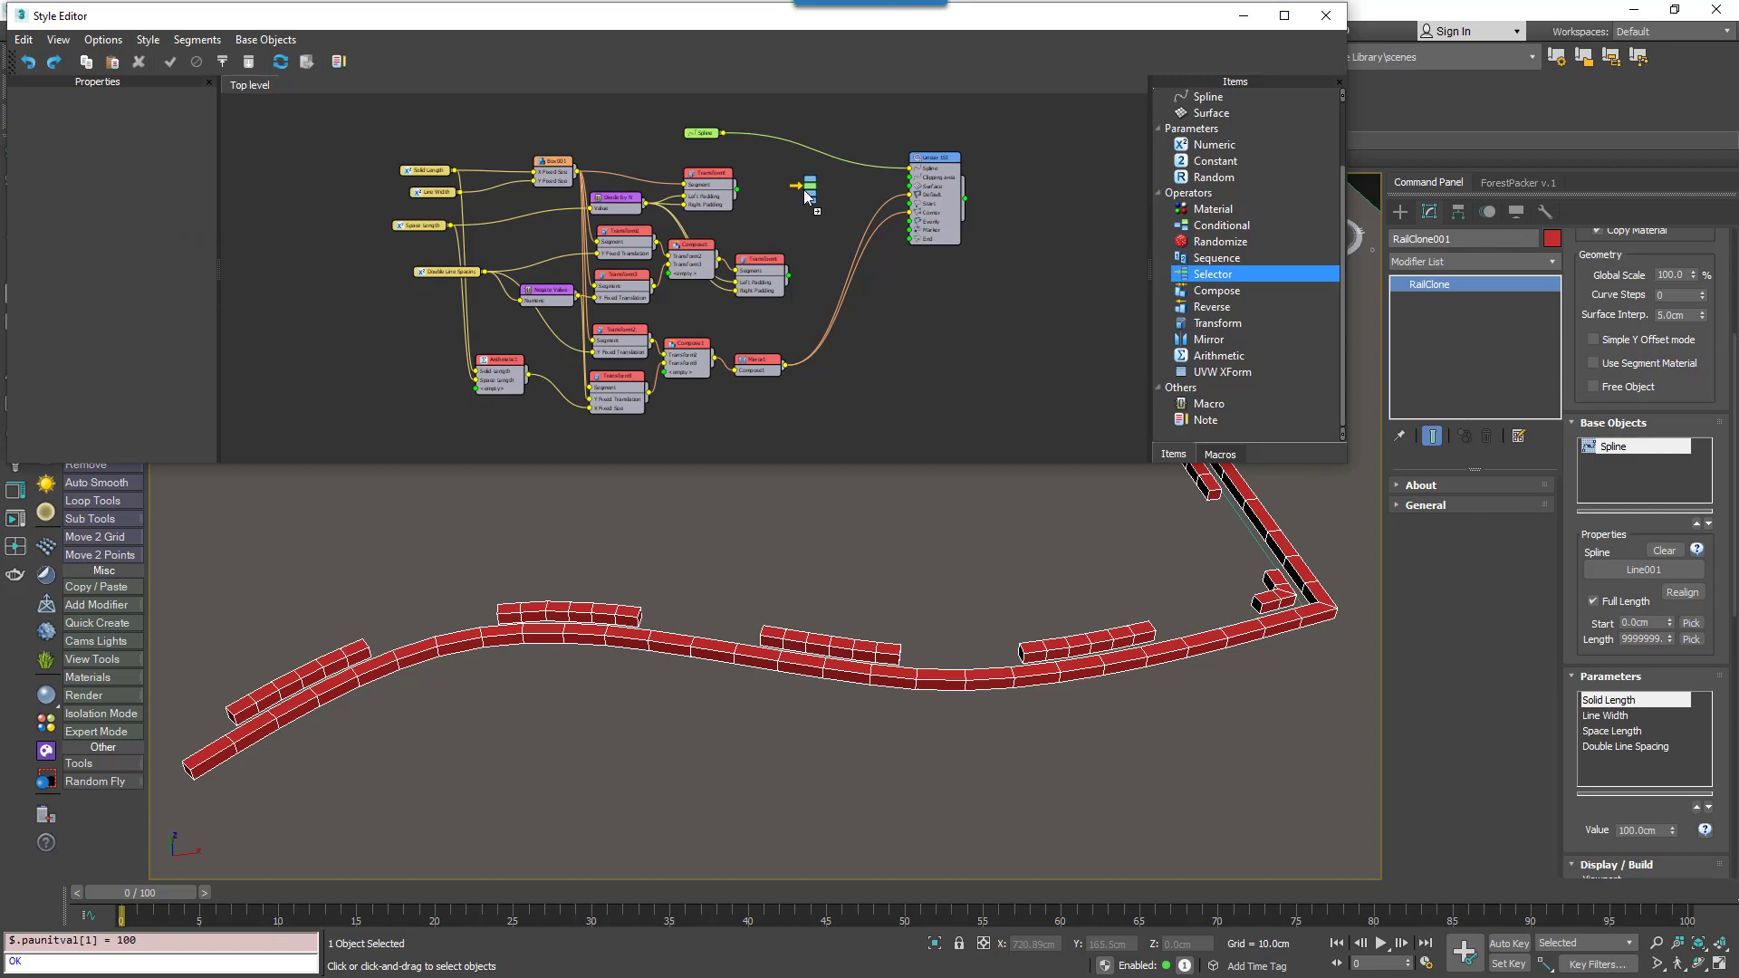
scroll(802, 196, "up", 3)
middle_click_drag(802, 196, 813, 211)
left_click_drag(813, 211, 829, 207)
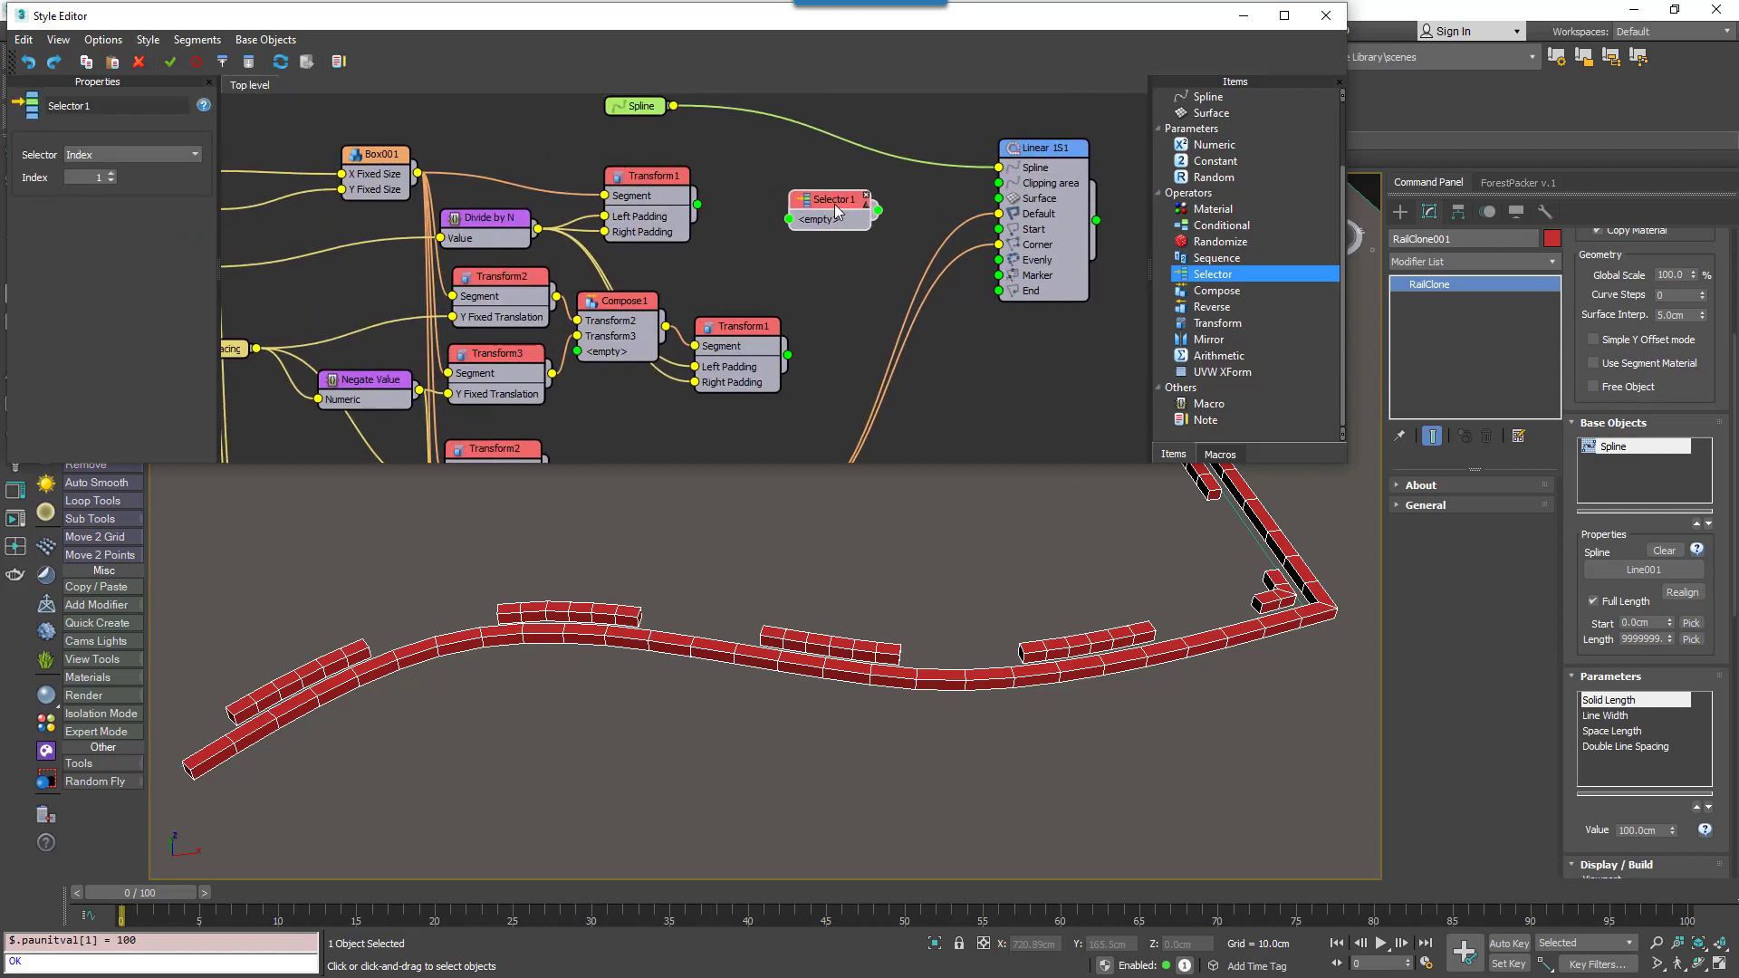
- Wire the box, both padding Transforms, both Composes and the Mirror into the Selector, and its output to the generator's Default and Corner inputs
left_click_drag(418, 173, 789, 220)
left_click_drag(663, 188, 818, 184)
left_click_drag(665, 327, 856, 175)
middle_click_drag(875, 286, 874, 194)
scroll(832, 234, "down", 1)
left_click_drag(681, 381, 820, 168)
left_click_drag(791, 389, 820, 182)
middle_click_drag(897, 145, 825, 265)
left_click_drag(818, 257, 898, 243)
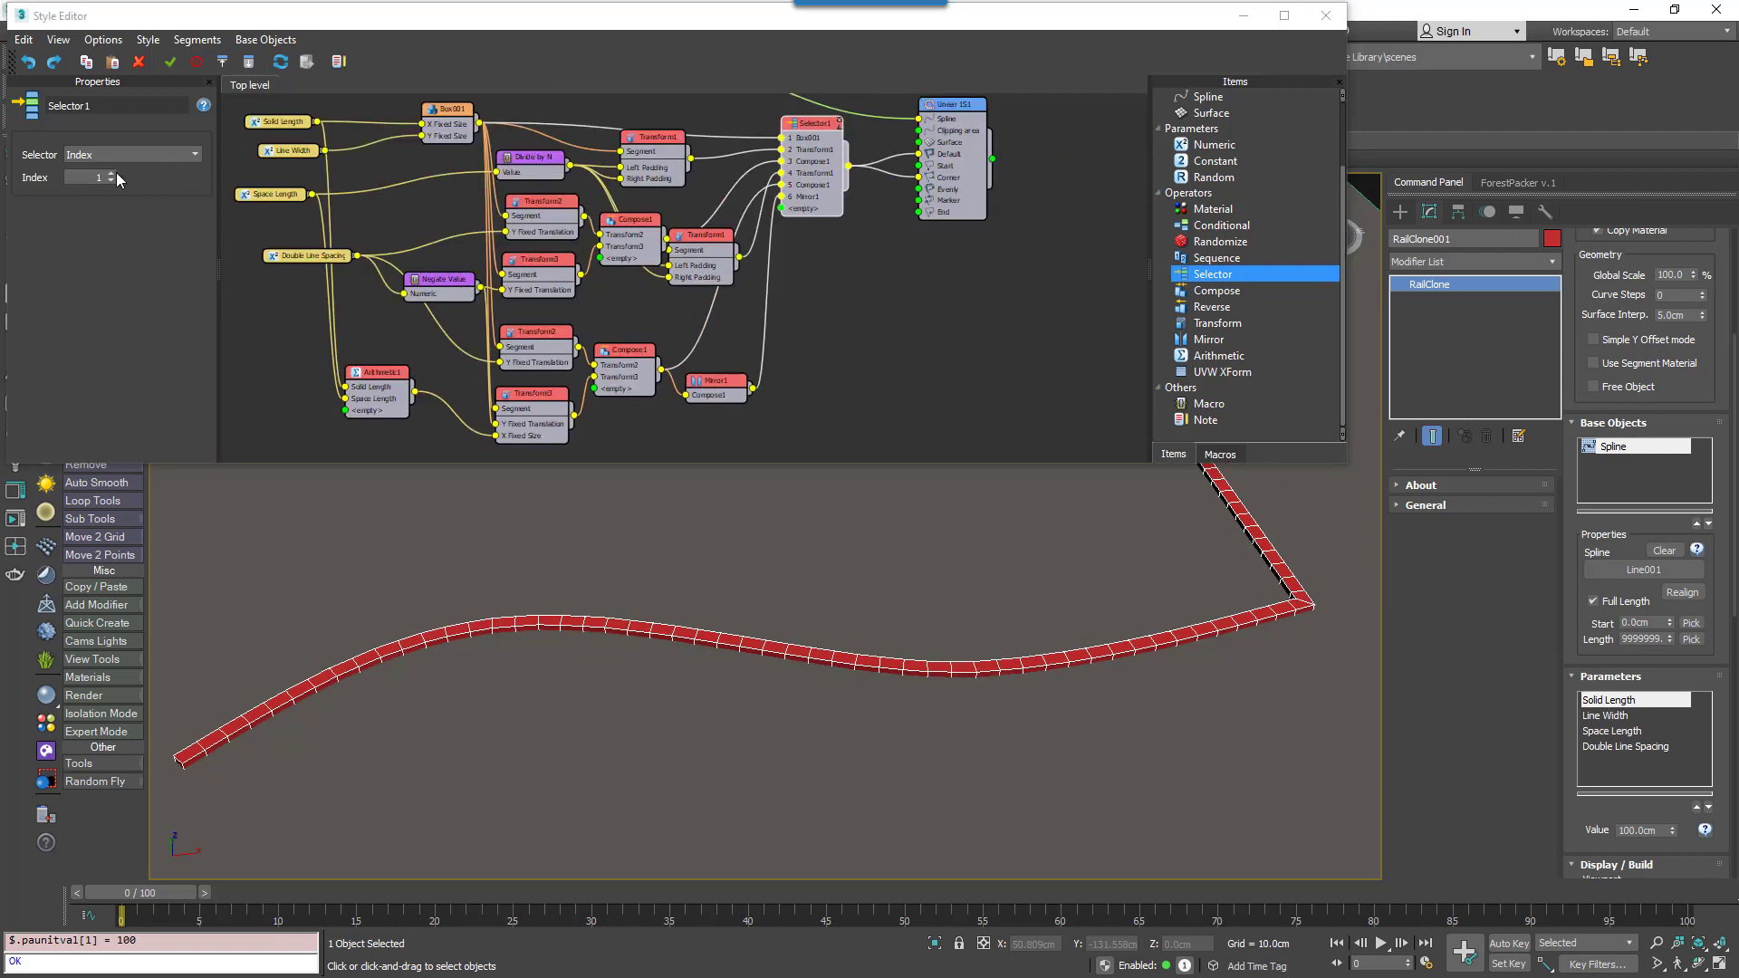
- Cycle the Selector's index through its six inputs to check each line variant, ending on 1
left_click(112, 174)
left_click(112, 175)
left_click(113, 174)
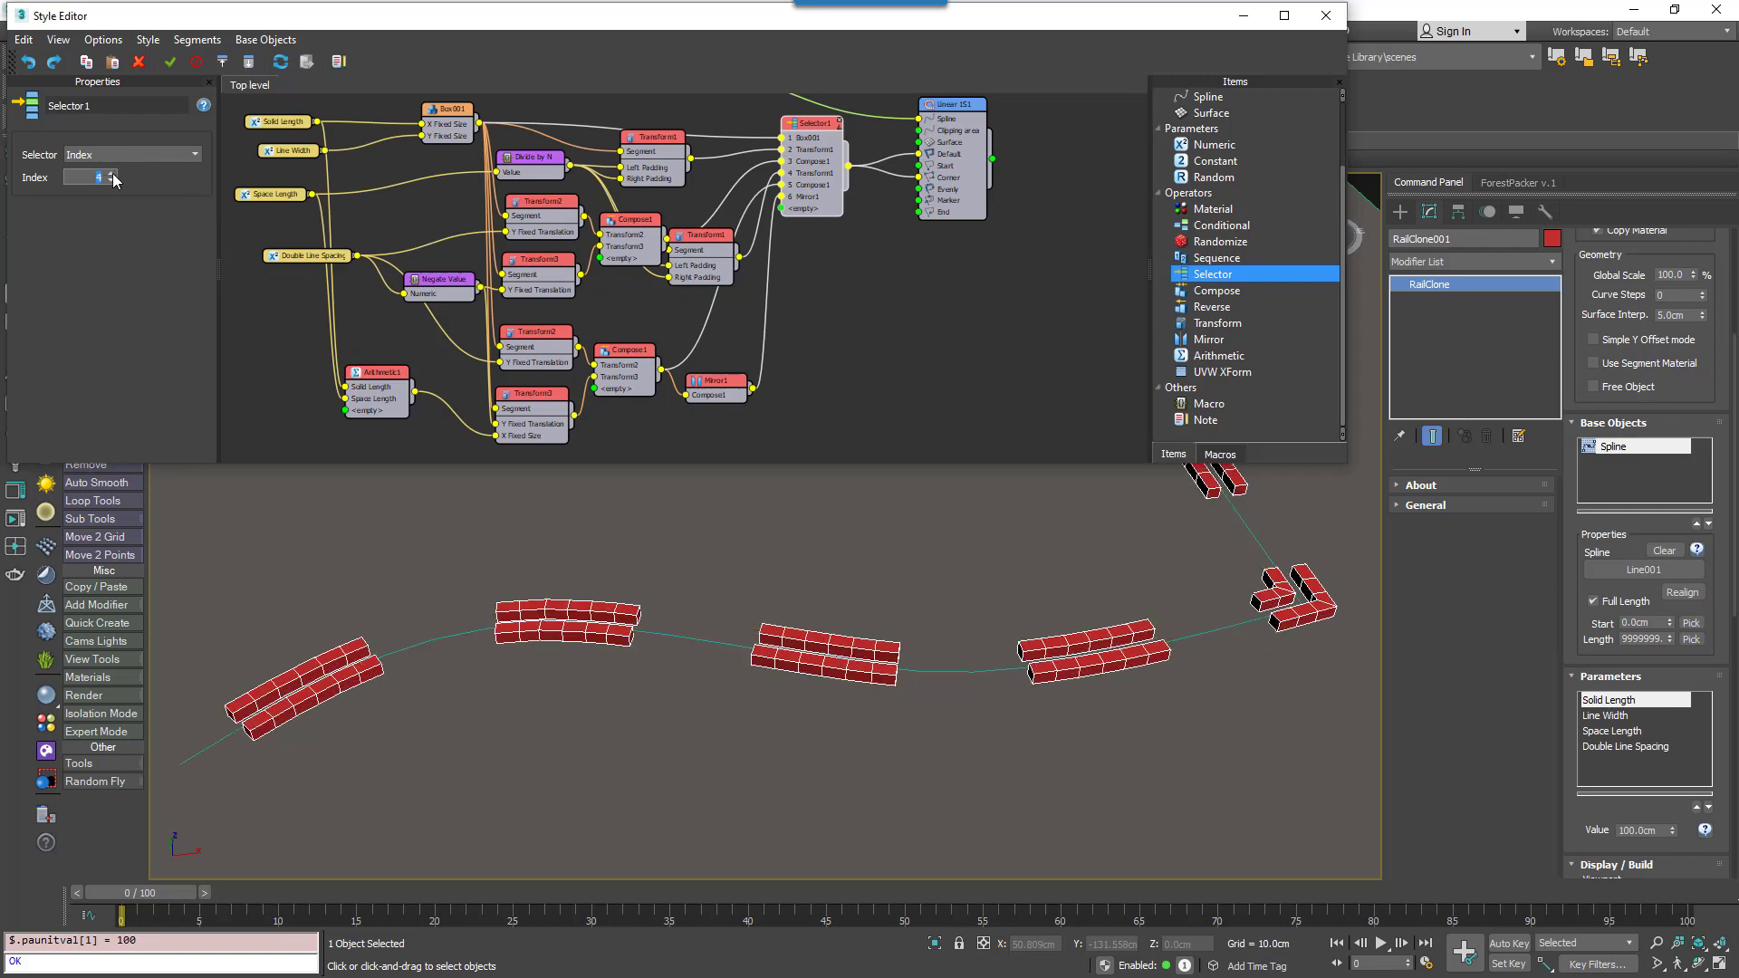
left_click(112, 175)
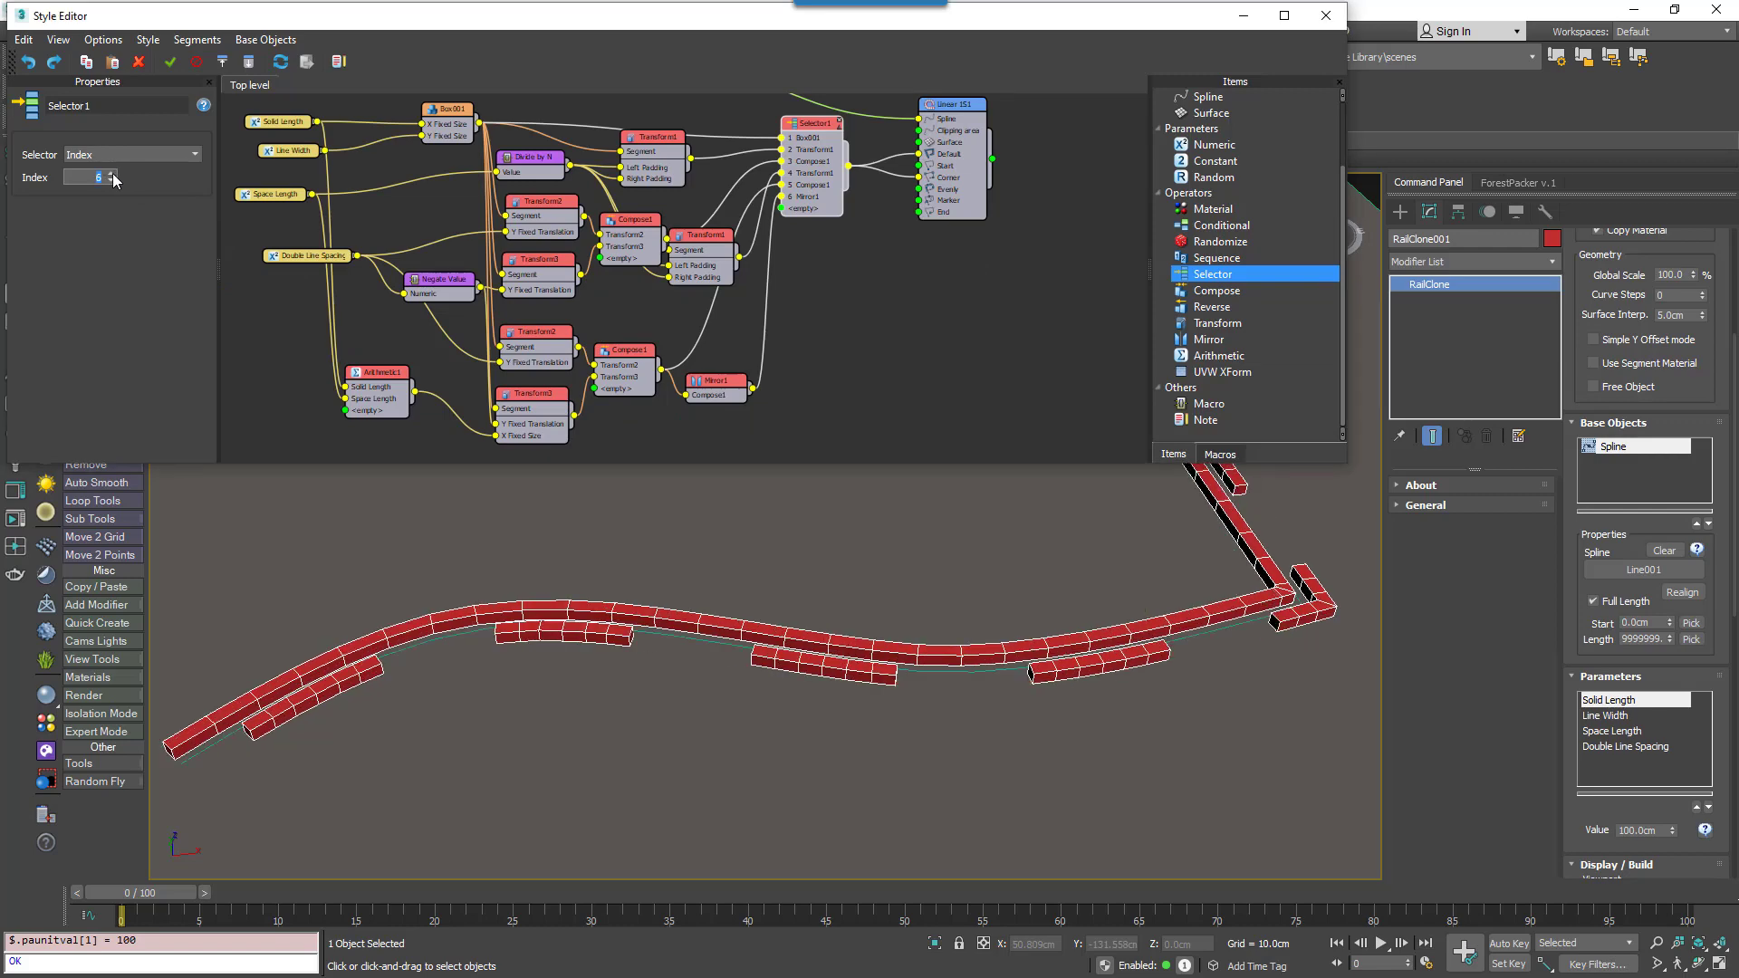
left_click(112, 175)
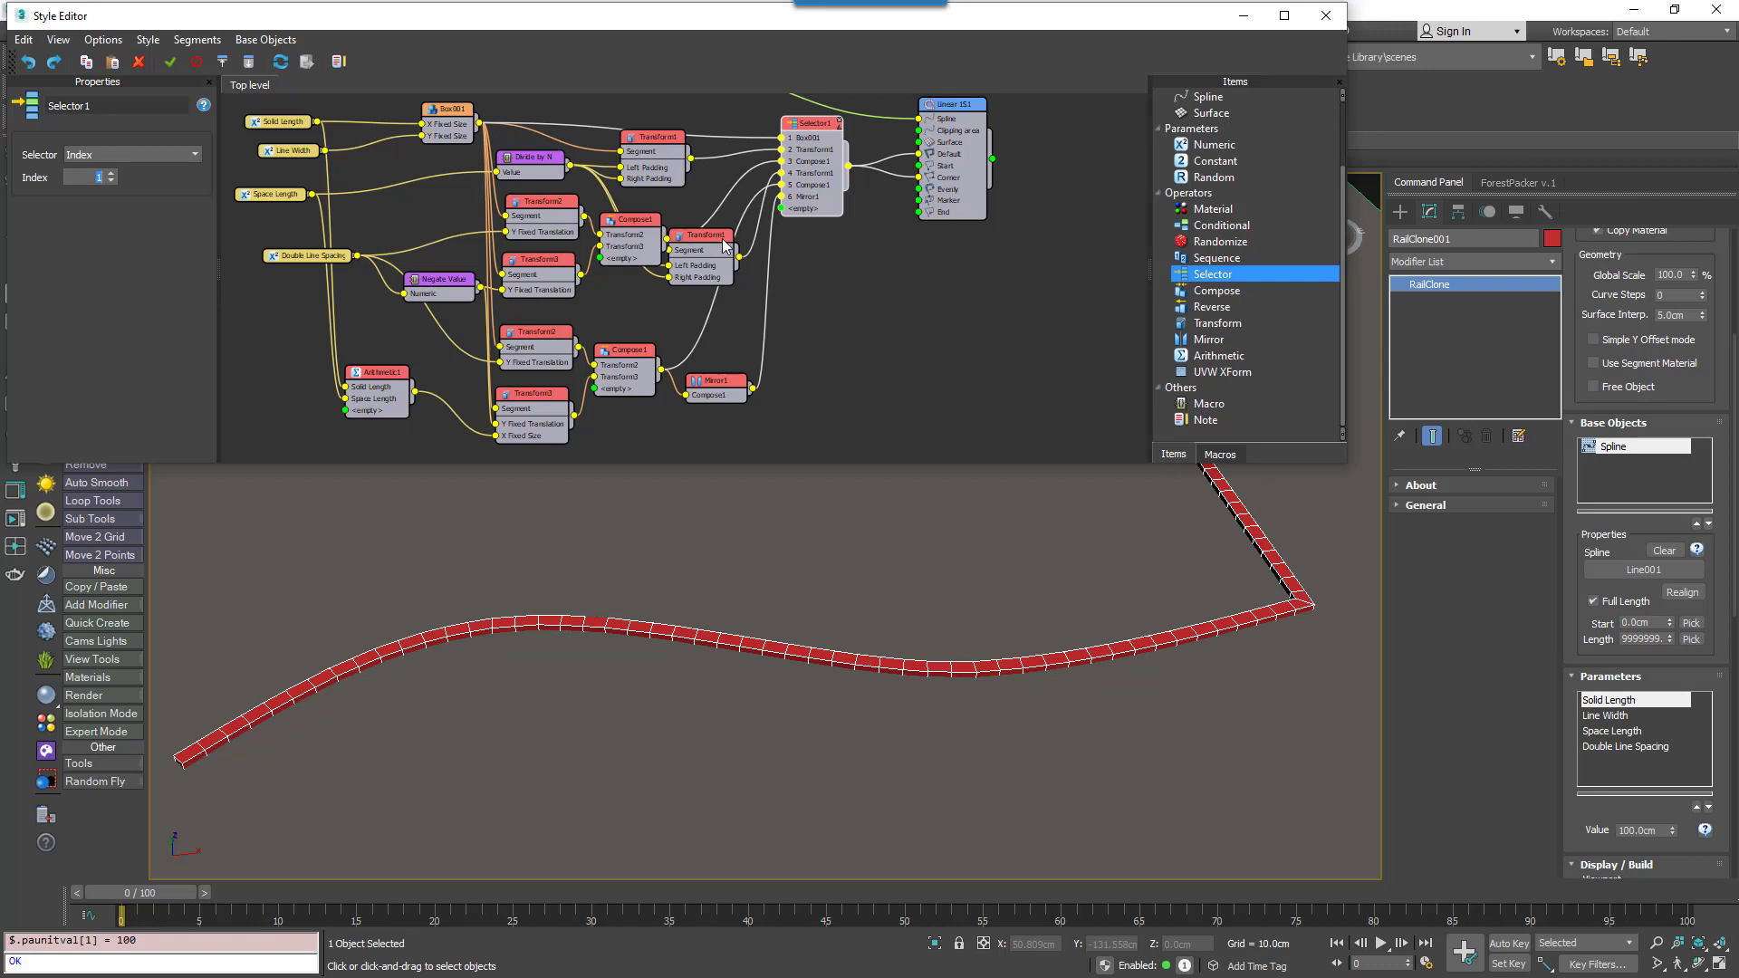
- Move the Selector and generator farther from the other nodes, and export the Selector's Index parameter as a node input
left_click_drag(1003, 248, 801, 135)
left_click_drag(942, 152, 1047, 156)
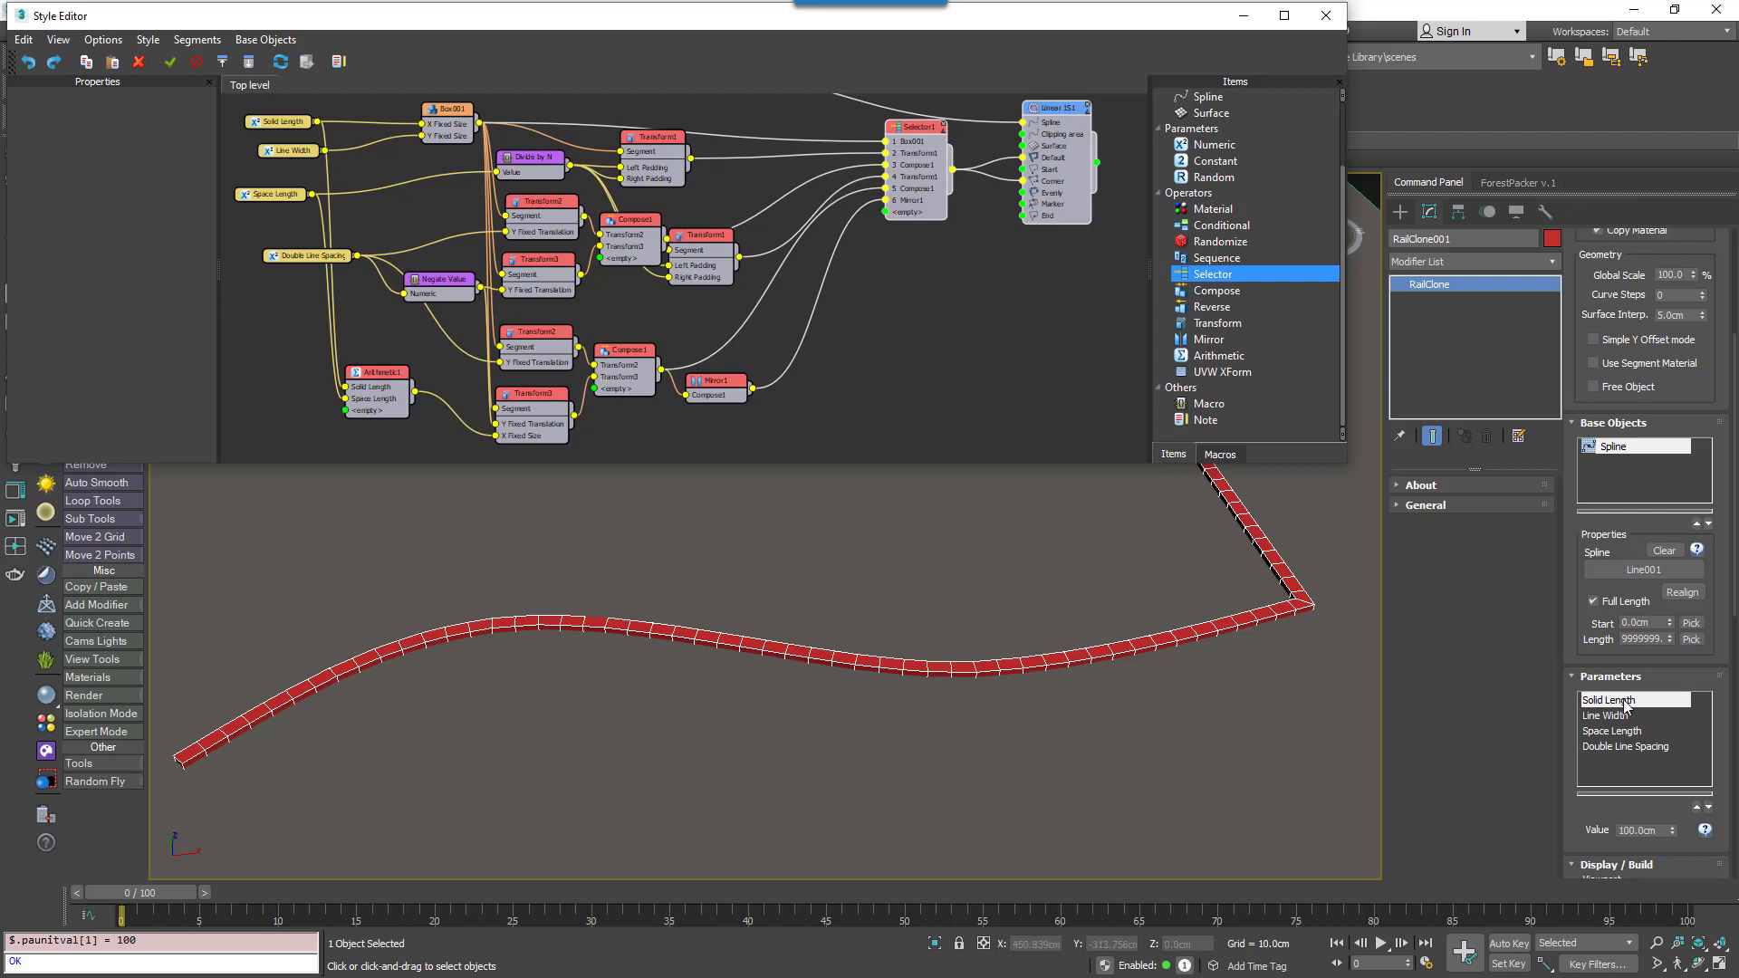
left_click(928, 190)
right_click(909, 135)
left_click(985, 343)
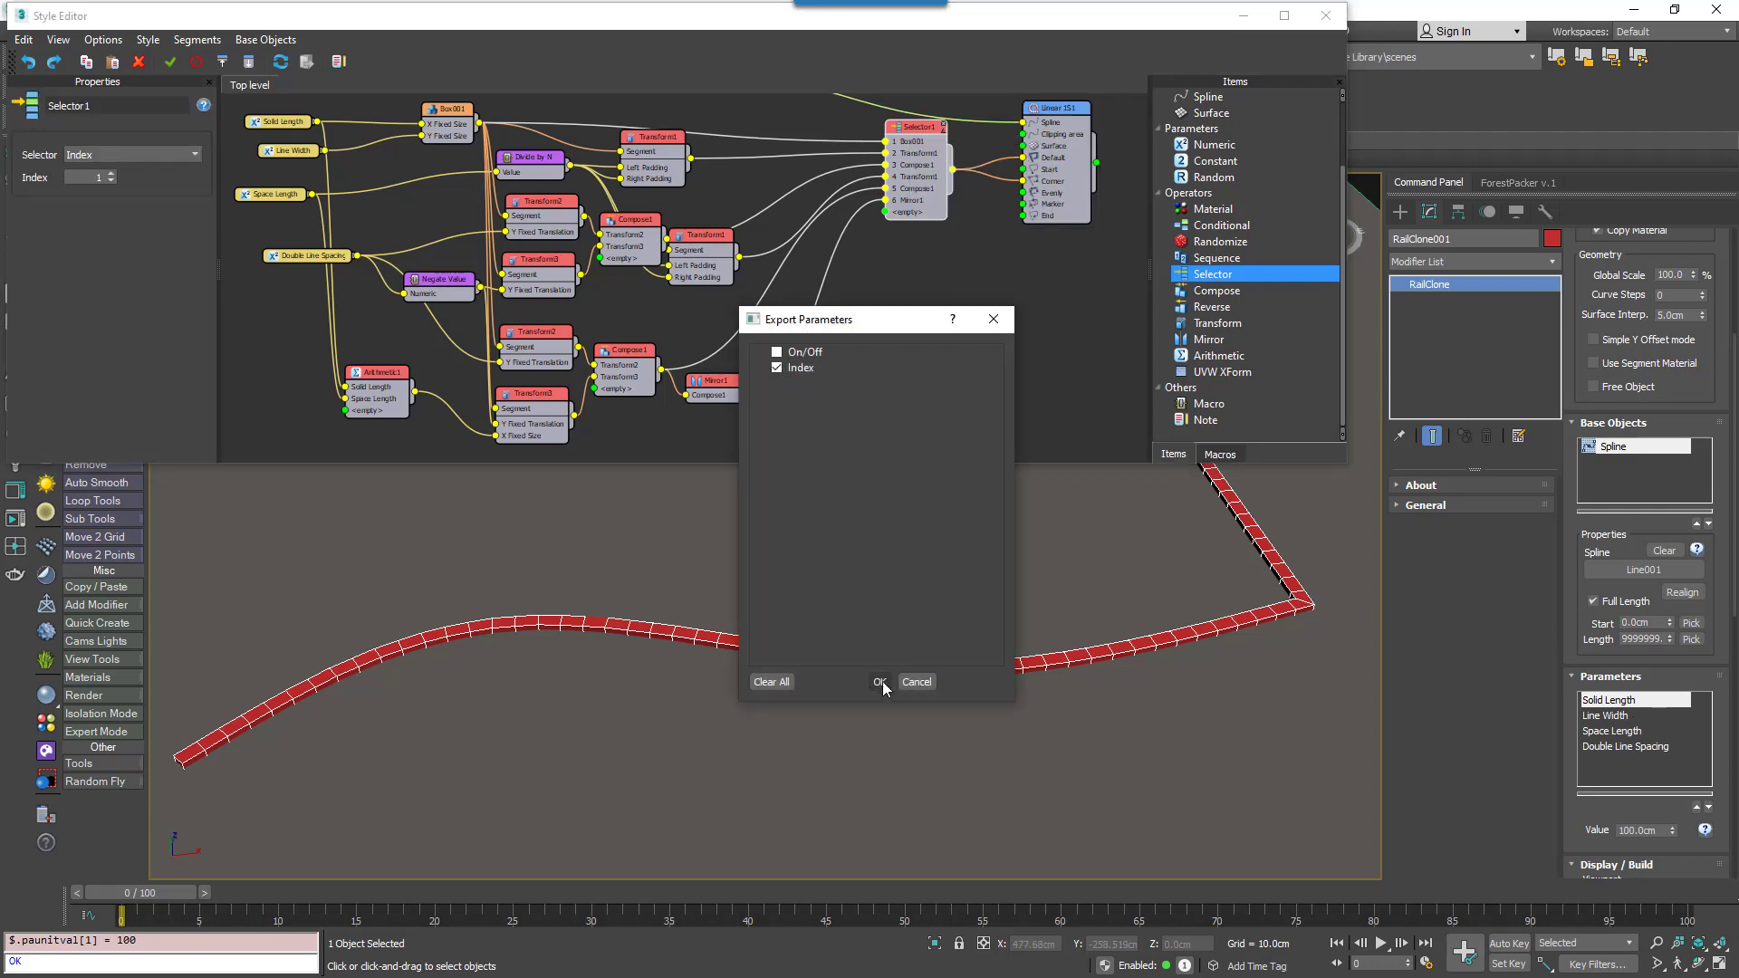
left_click(880, 683)
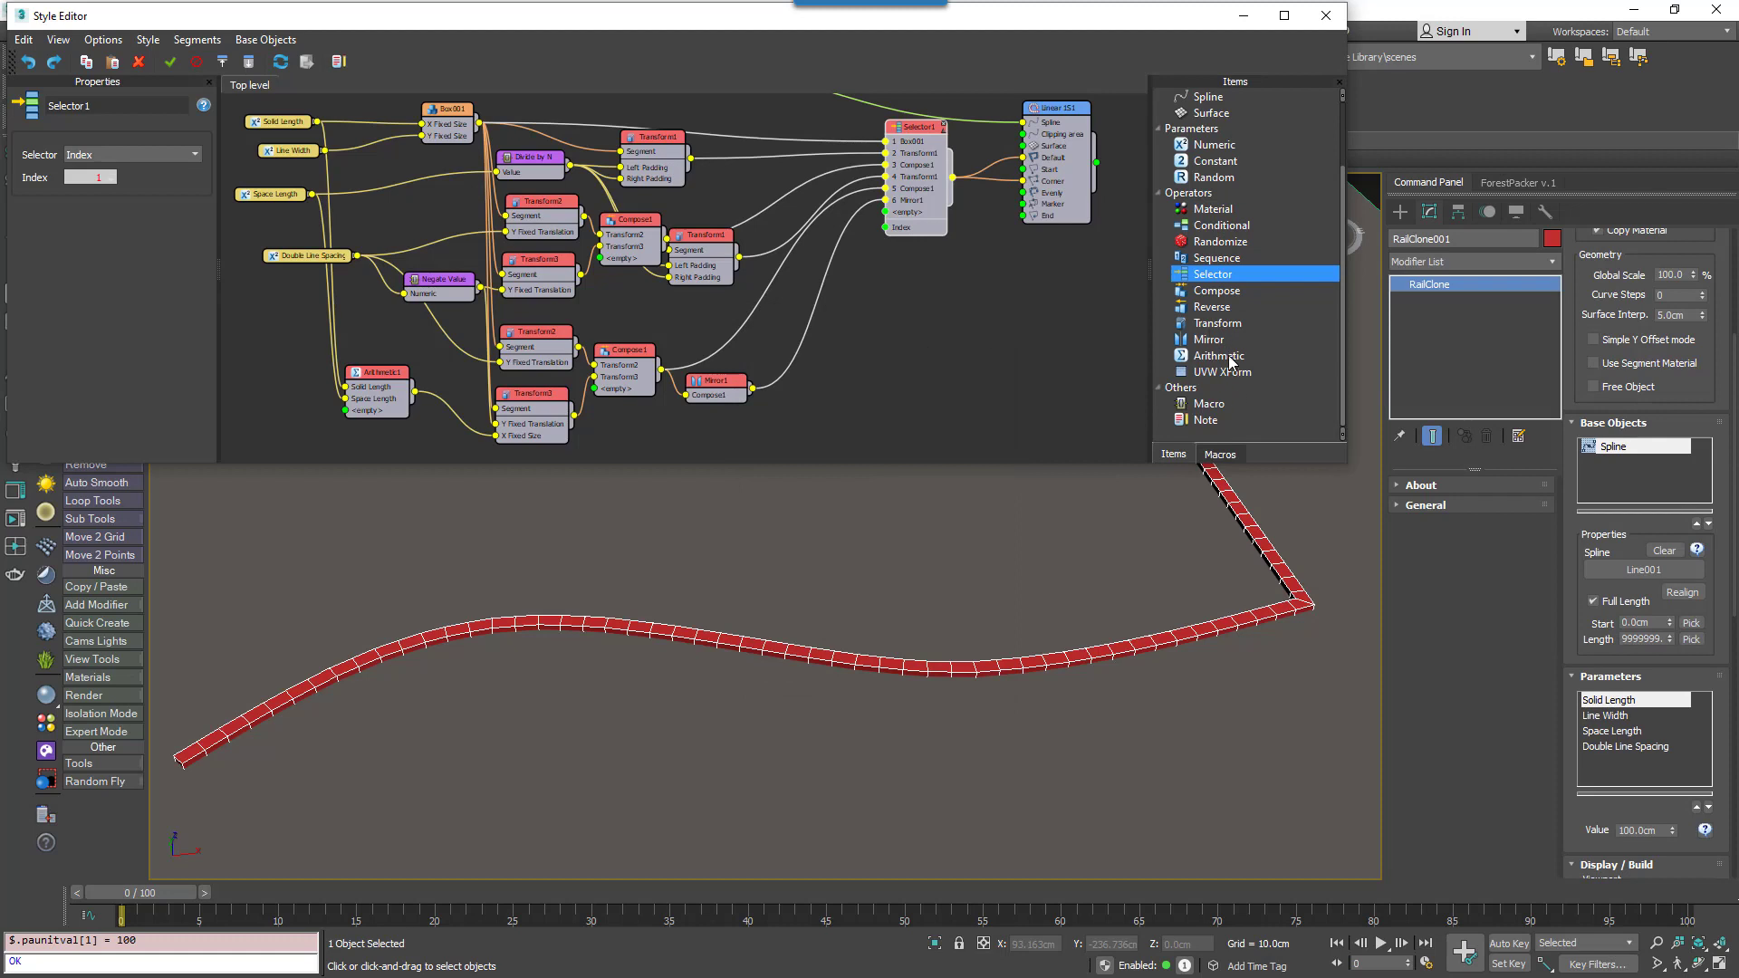
- Add a Numeric parameter wired to the Selector's Index, name it Line Type and set its type to Selector
left_click_drag(1216, 147, 856, 267)
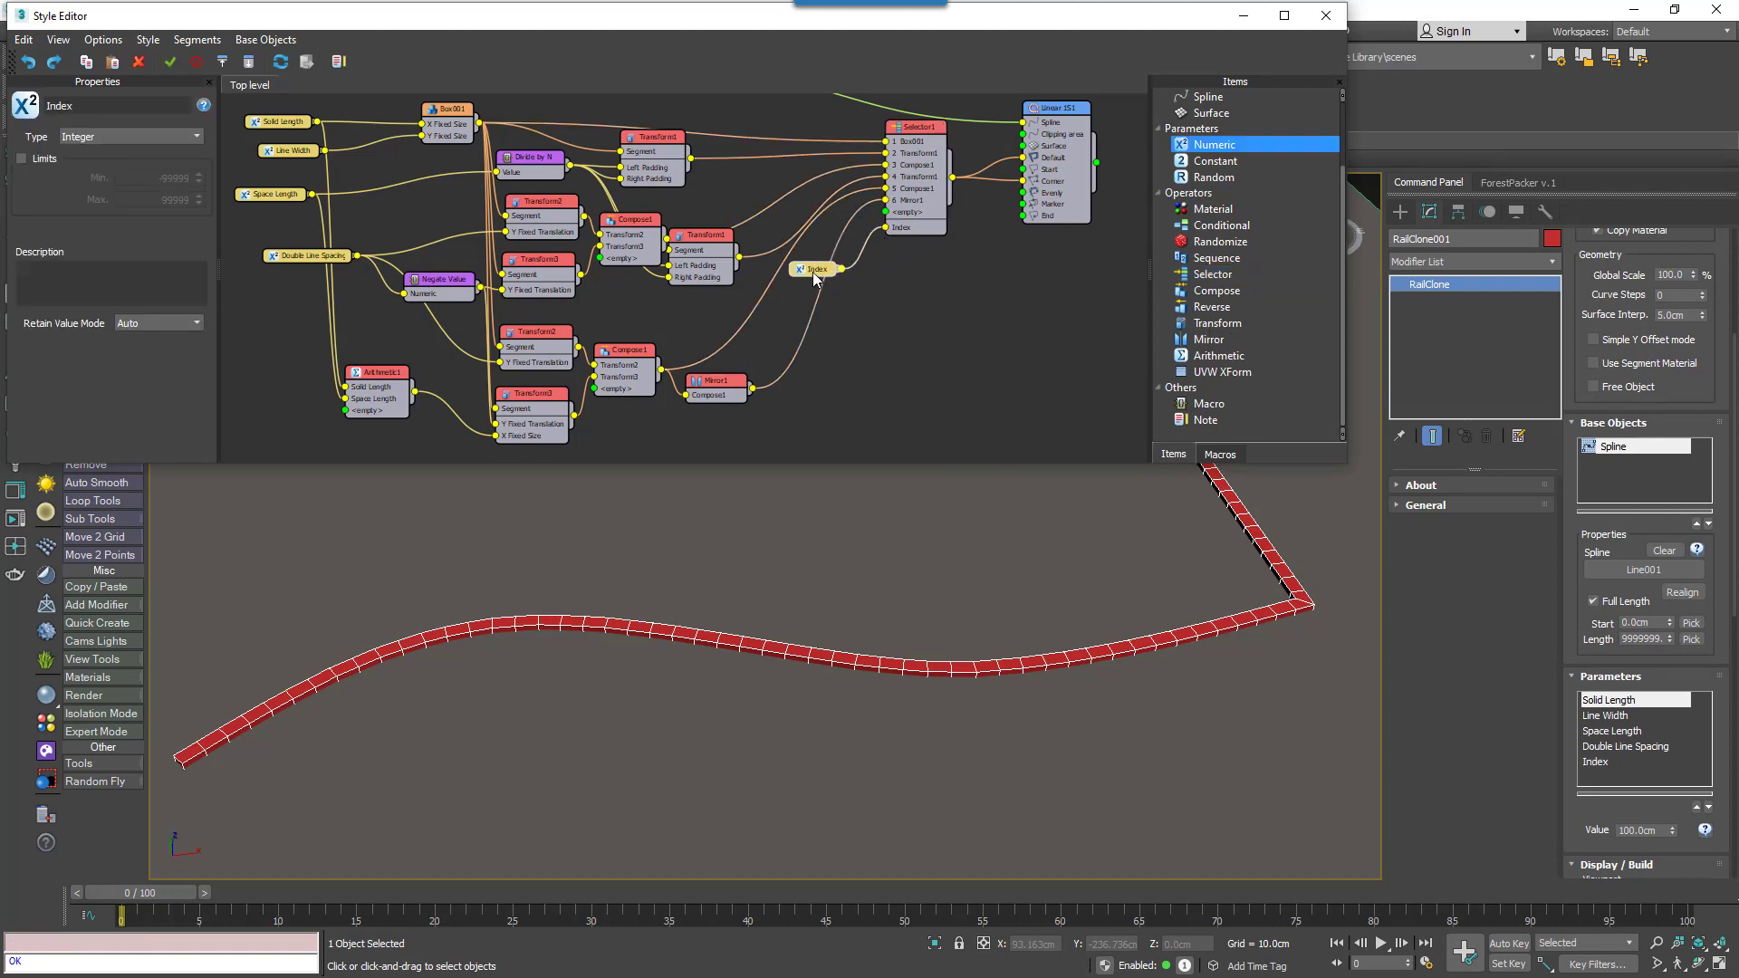
left_click_drag(172, 105, 33, 110)
type("Line Type")
key("Return")
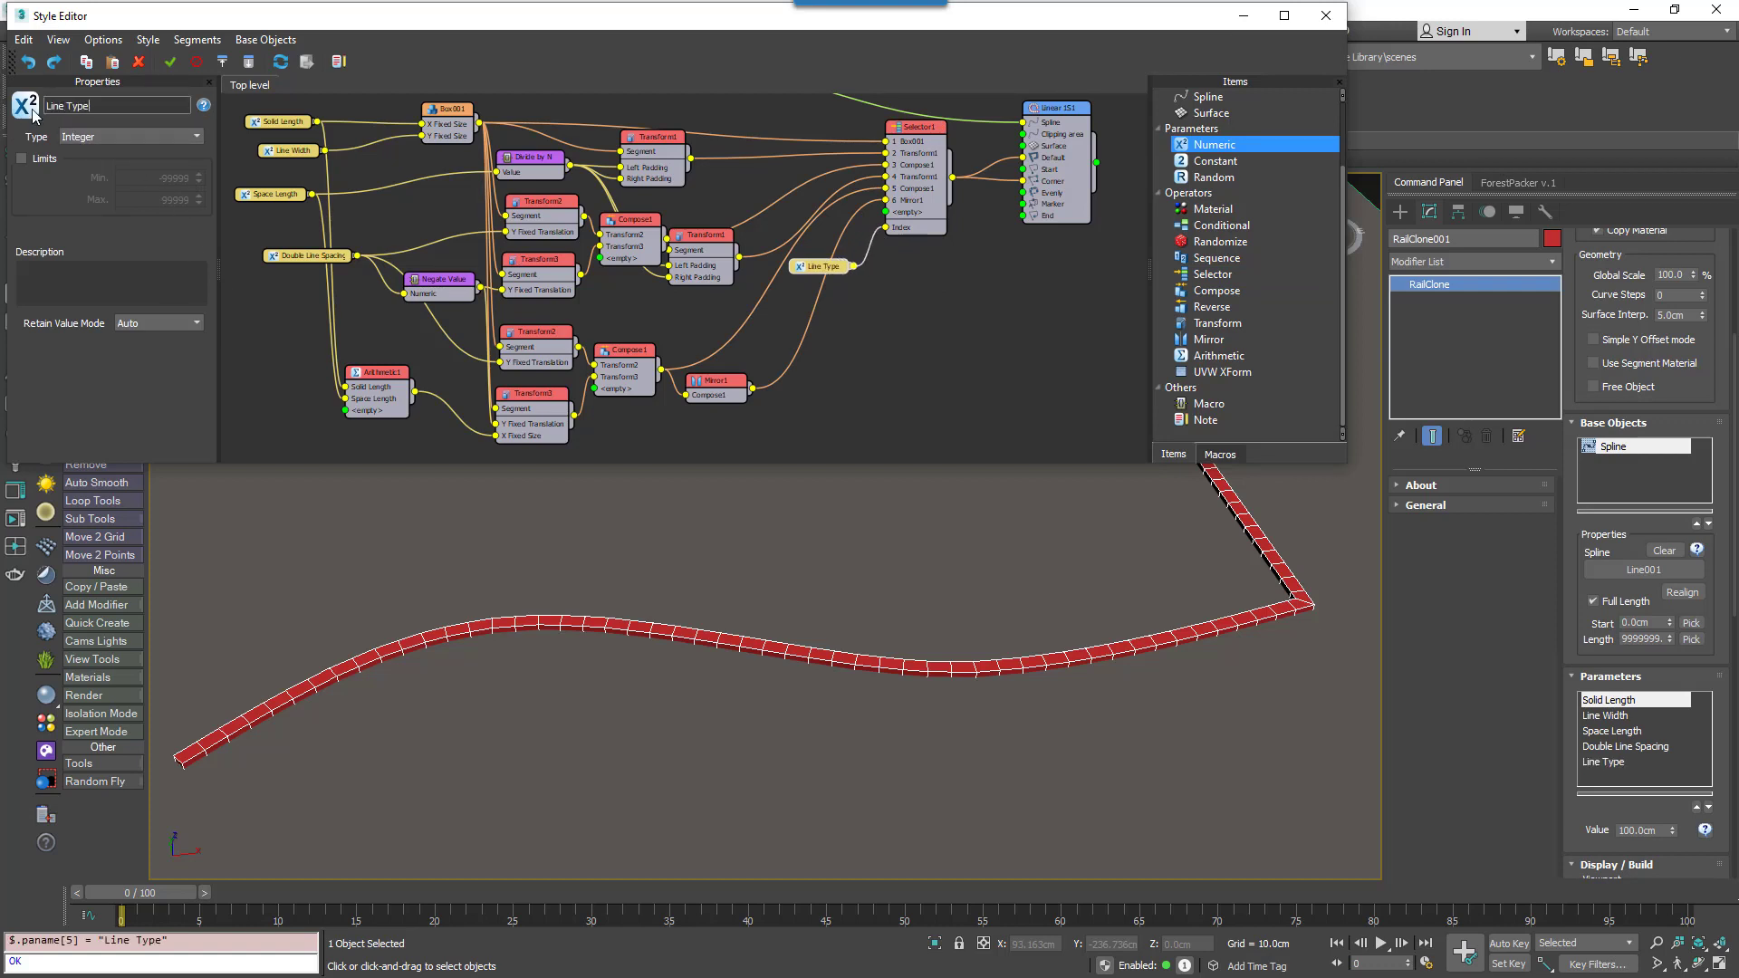
left_click(100, 136)
left_click(94, 210)
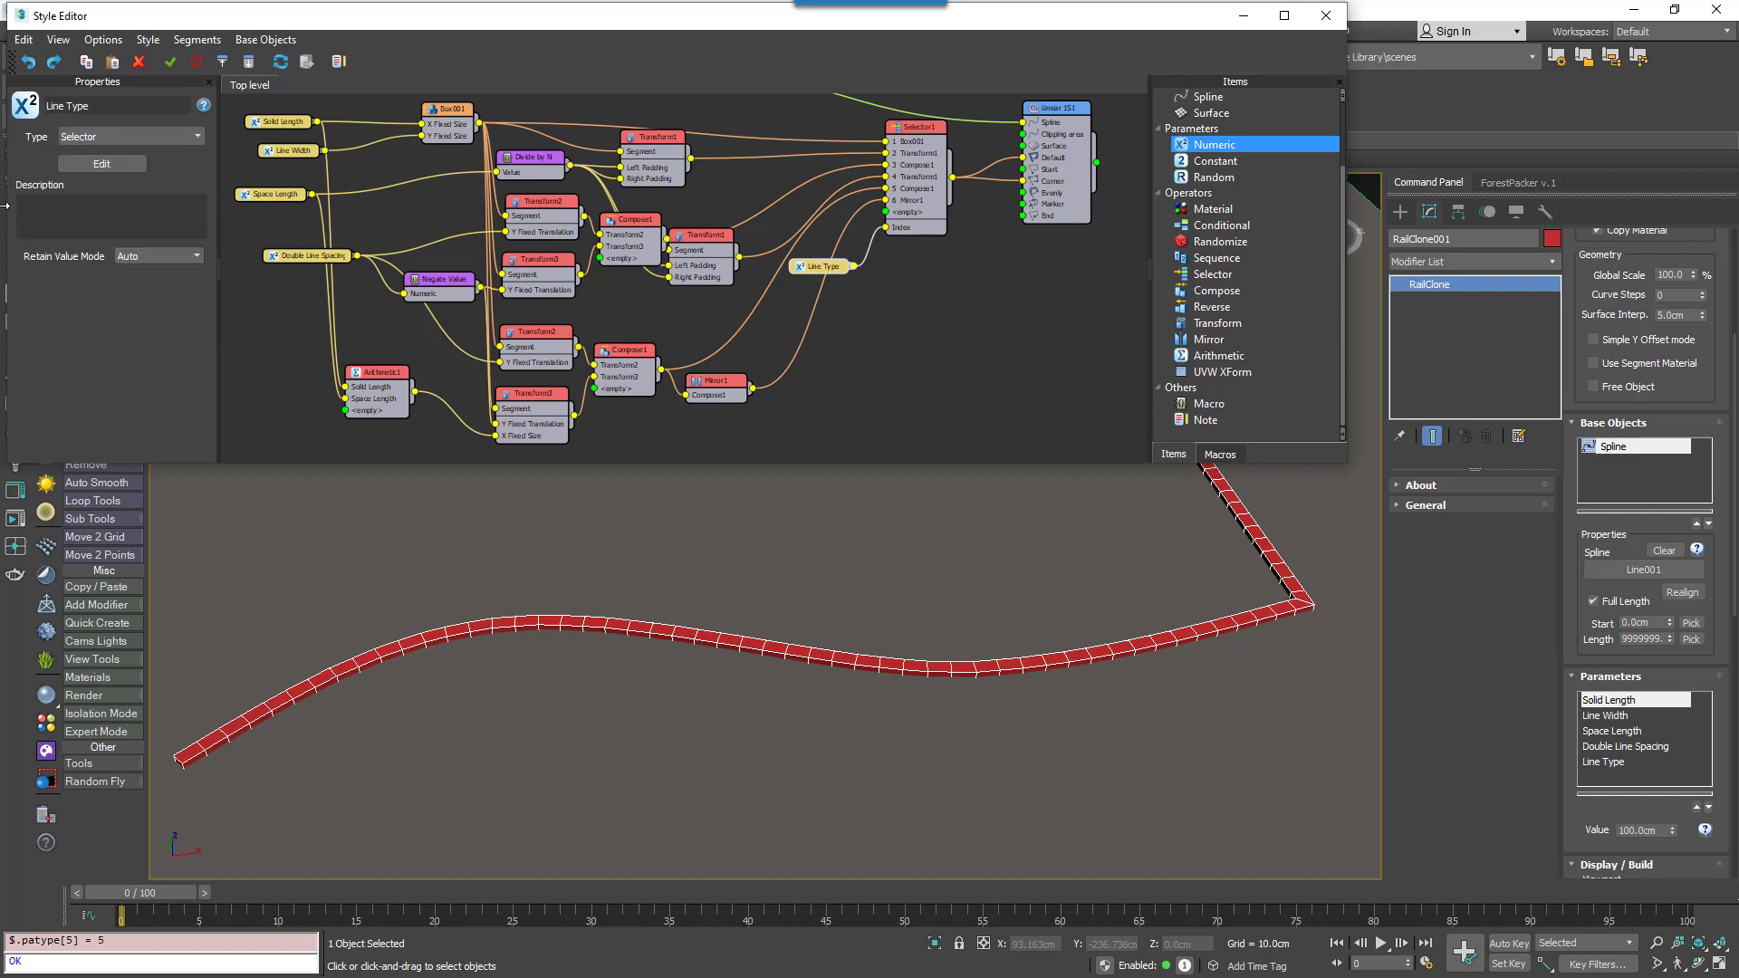
- Edit the Line Type option list, adding Solid with value 1 and Dashed with value 2
left_click(102, 163)
left_click_drag(910, 356, 615, 176)
left_click(497, 390)
left_click_drag(595, 419, 464, 420)
type("Selector")
key("ctrl+a")
type("Lin")
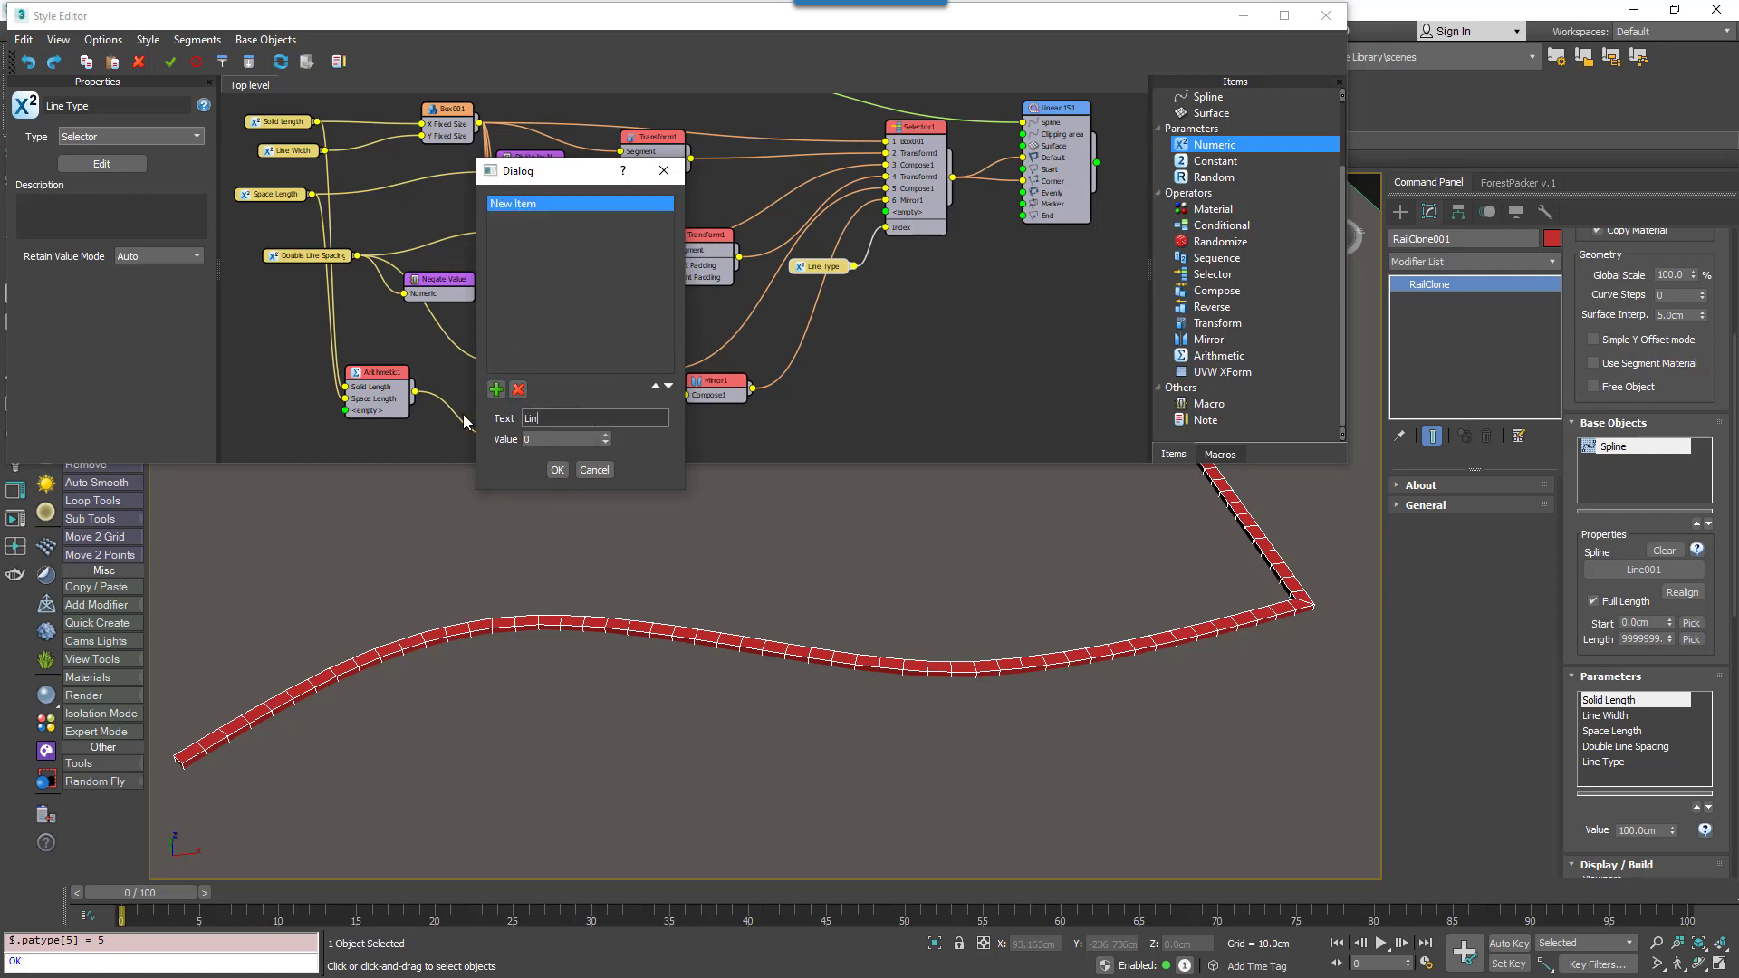
key("Tab")
left_click(496, 389)
key("Tab")
type("Dashed")
key("Tab")
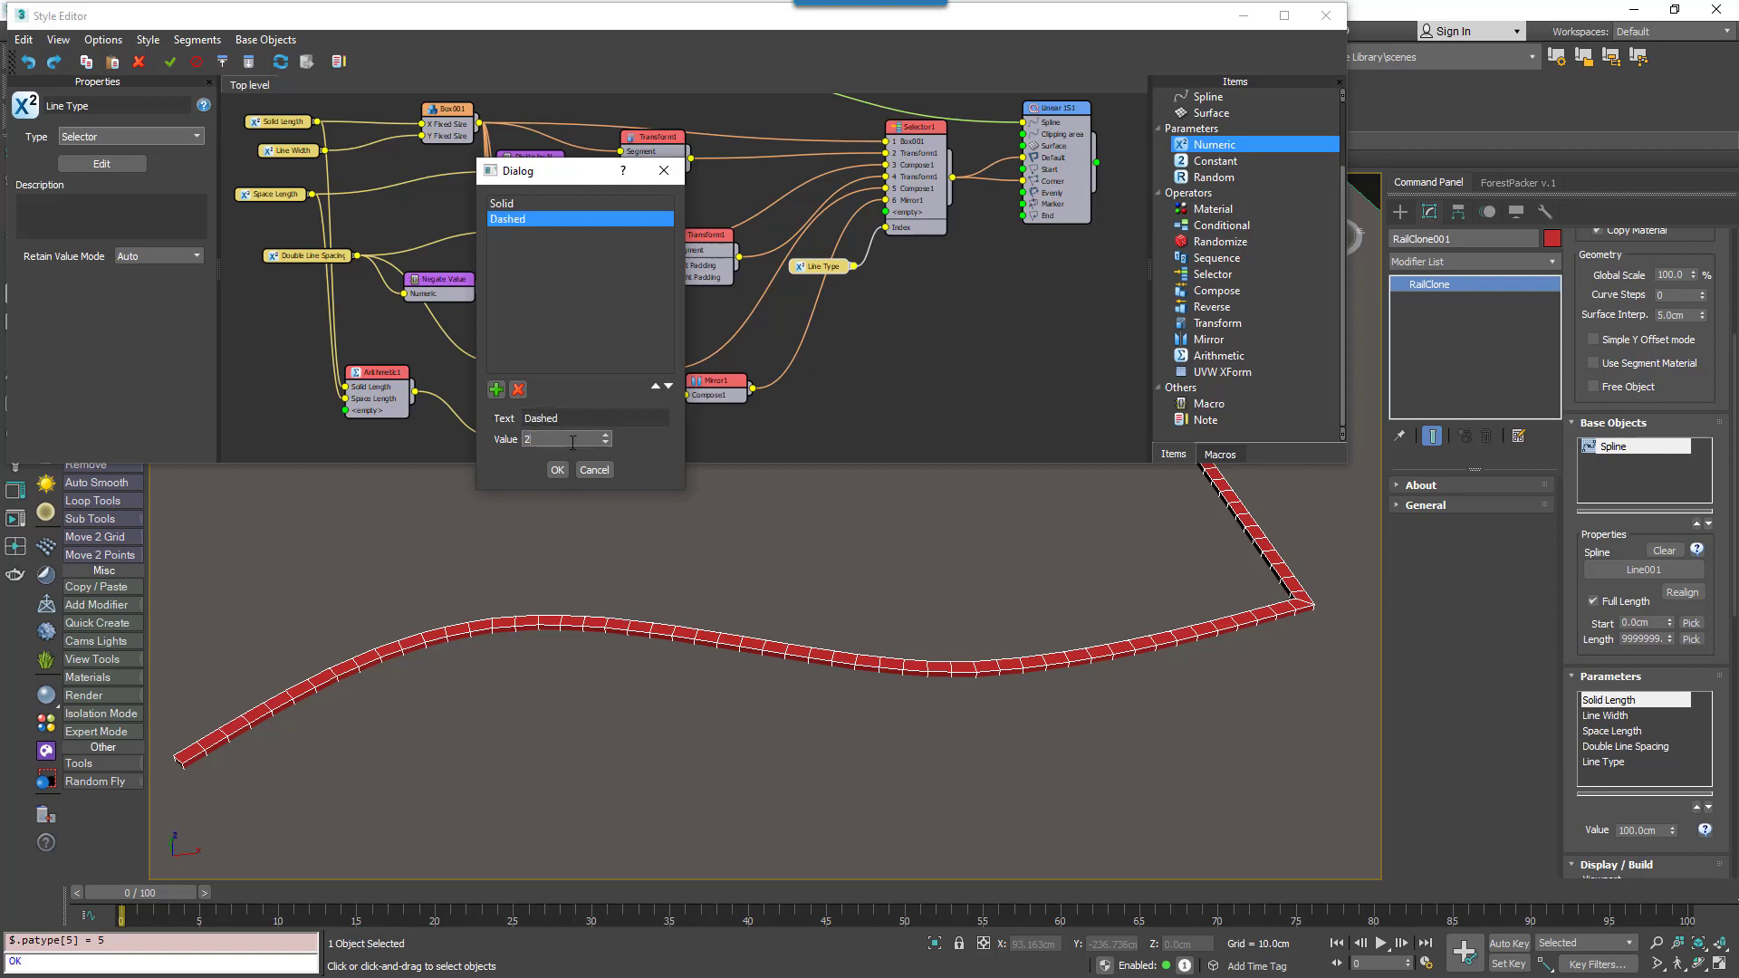
- Add the Line Type options Double with value 3 and Double Dashed with value 4
left_click(497, 389)
key("Tab")
type("Double")
key("Tab")
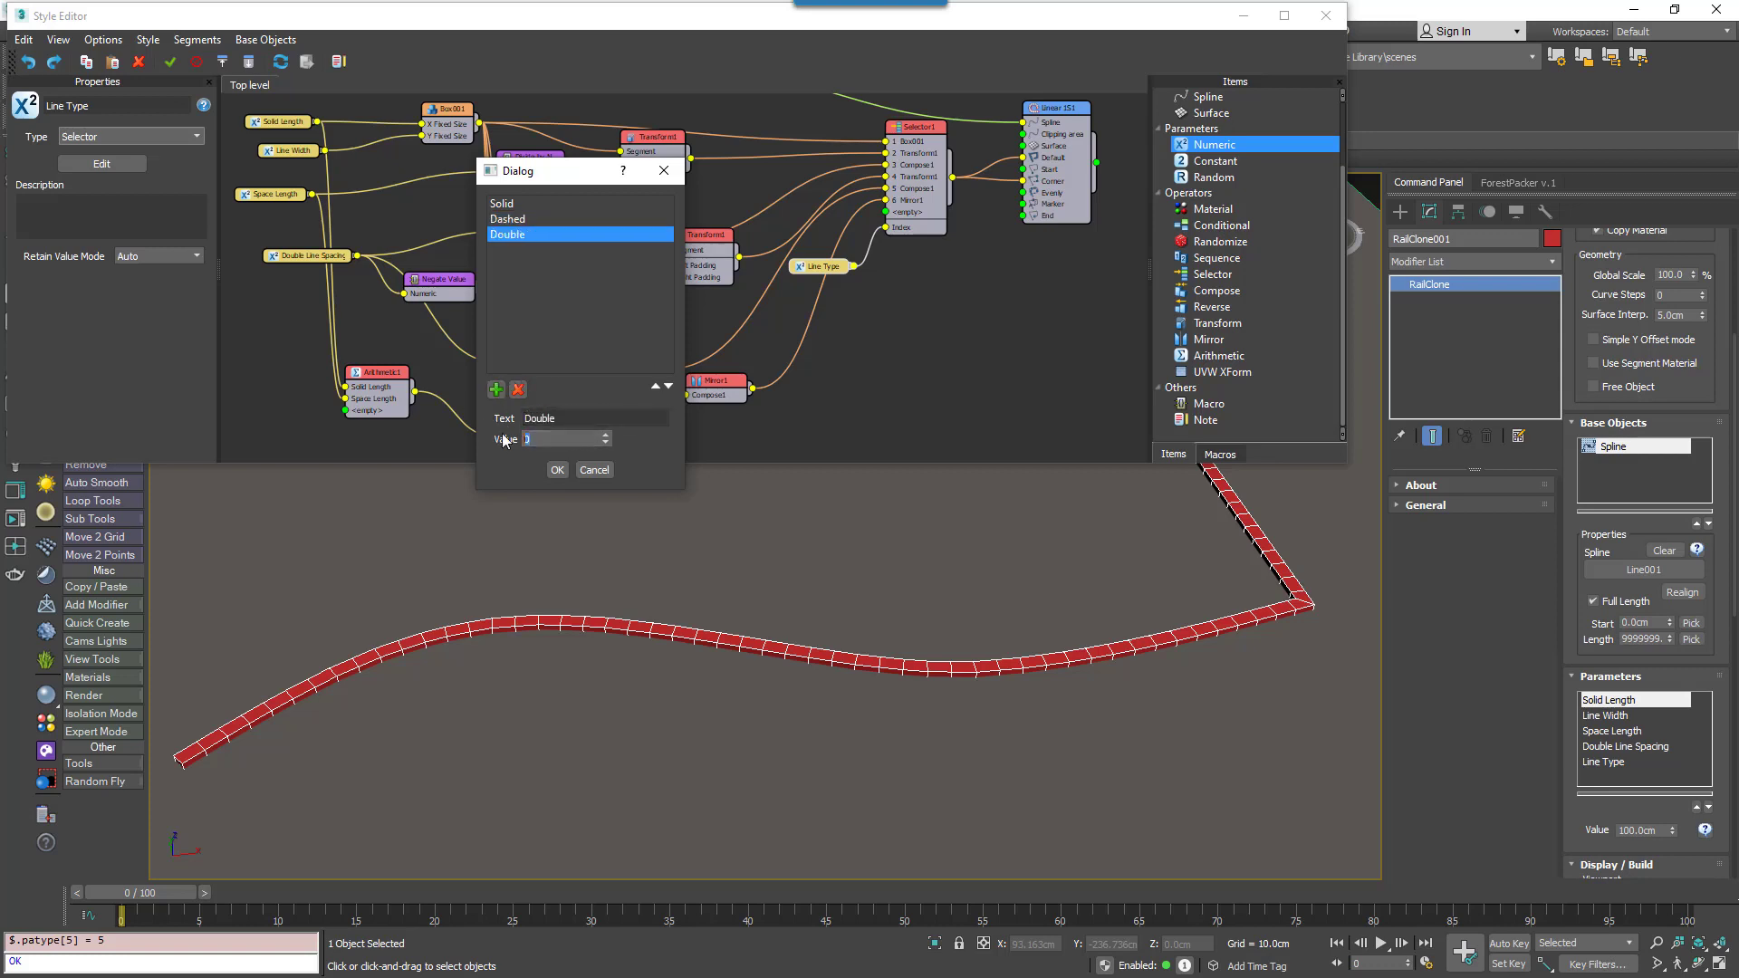
left_click(496, 390)
key("Tab")
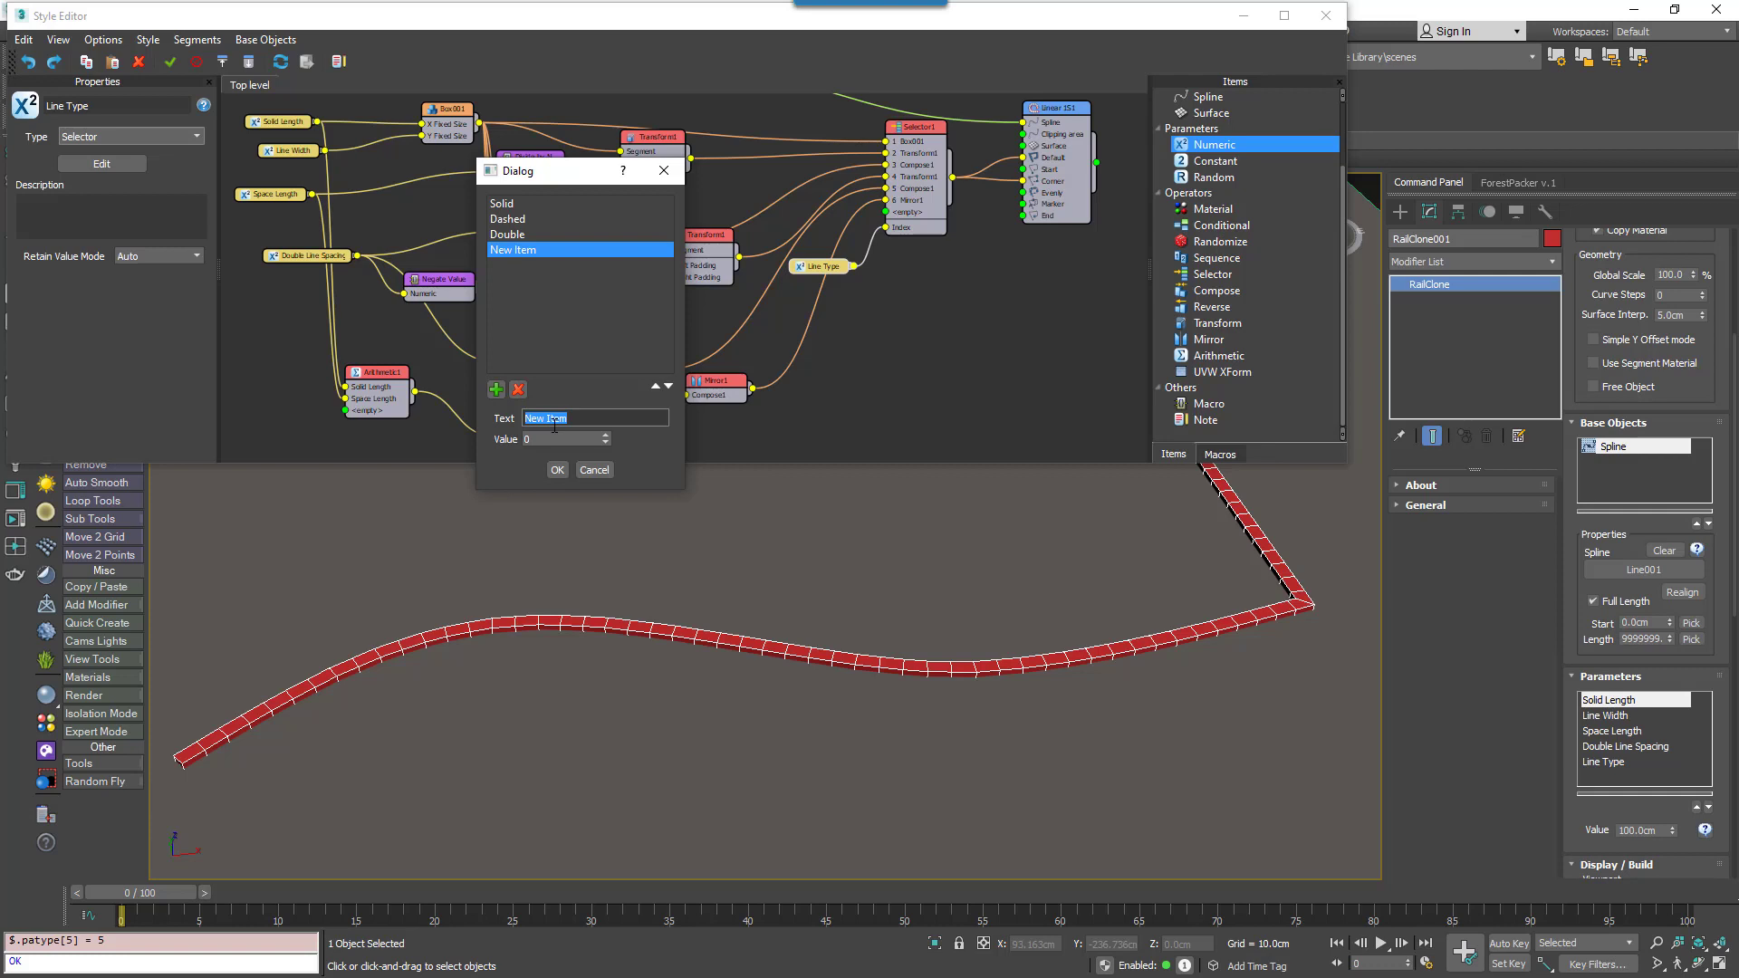
type("D")
key("Tab")
type("4")
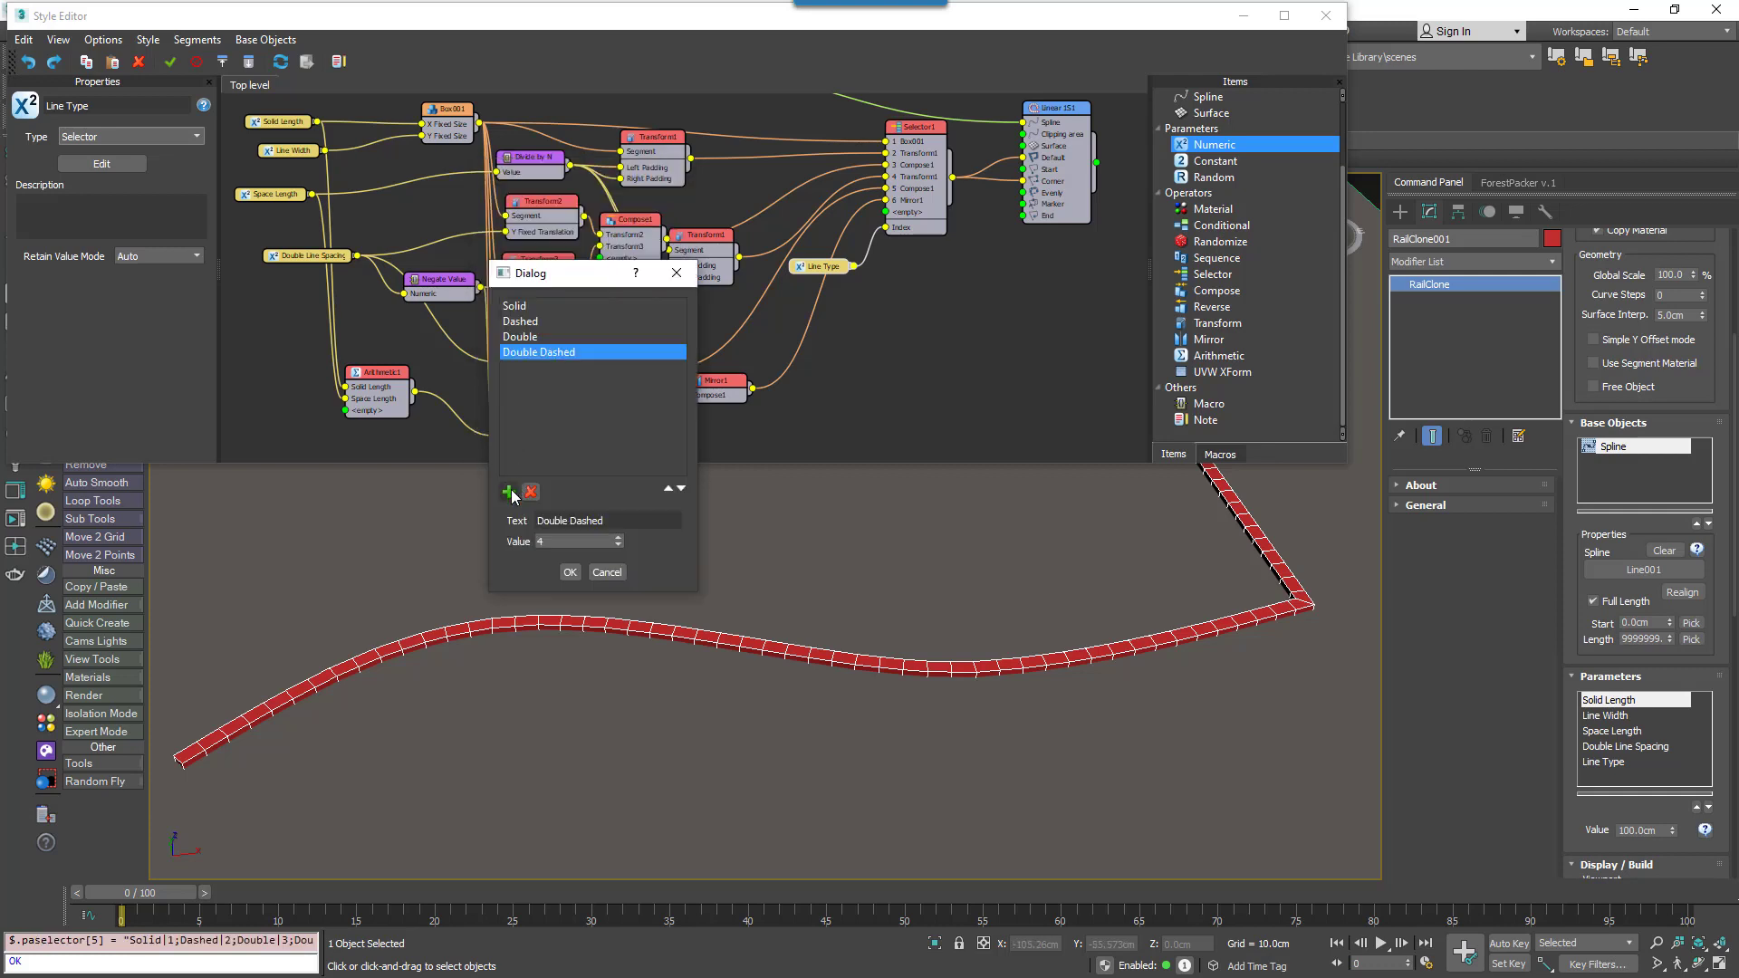
- Add the Line Type options Dashed Solid with value 5 and Solid Dashed, and accept the list
left_click(509, 492)
key("Tab")
type("Dashed")
left_click_drag(572, 541, 534, 545)
type("5")
left_click(509, 492)
type("Solid Dashed")
key("Tab")
left_click(570, 572)
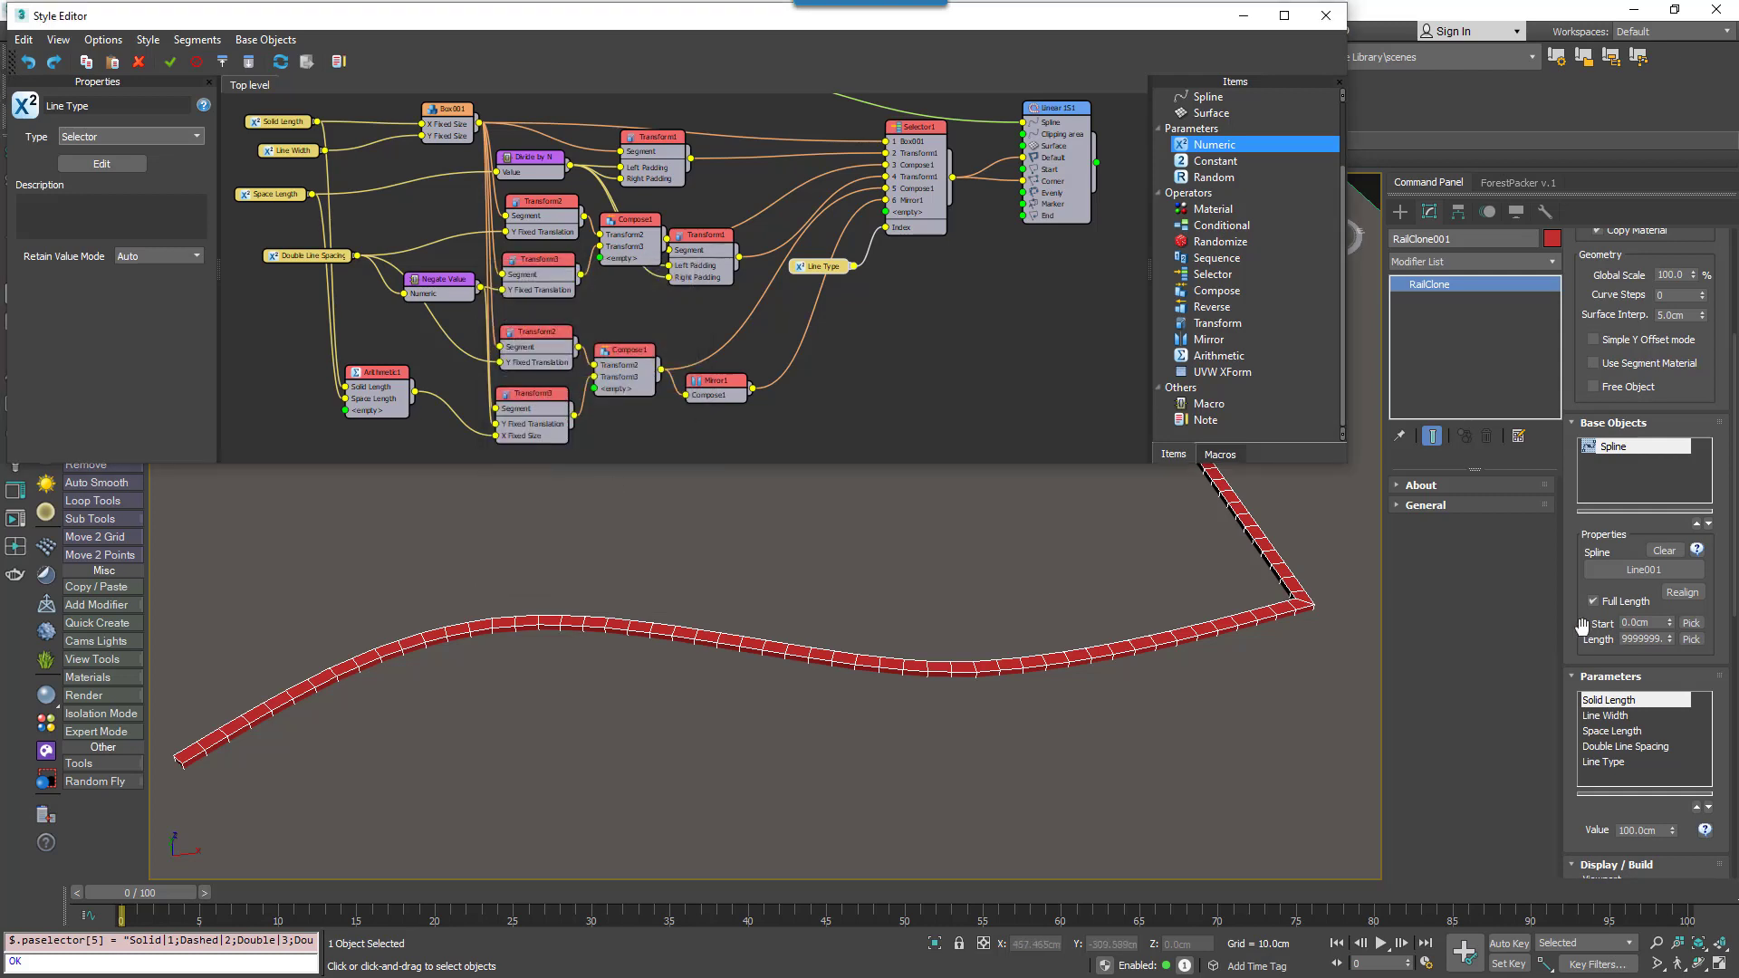
- Move the Line Type parameter to the top of the RailClone object's parameter list
left_click_drag(1587, 627, 1587, 371)
left_click(1615, 506)
left_click(1698, 553)
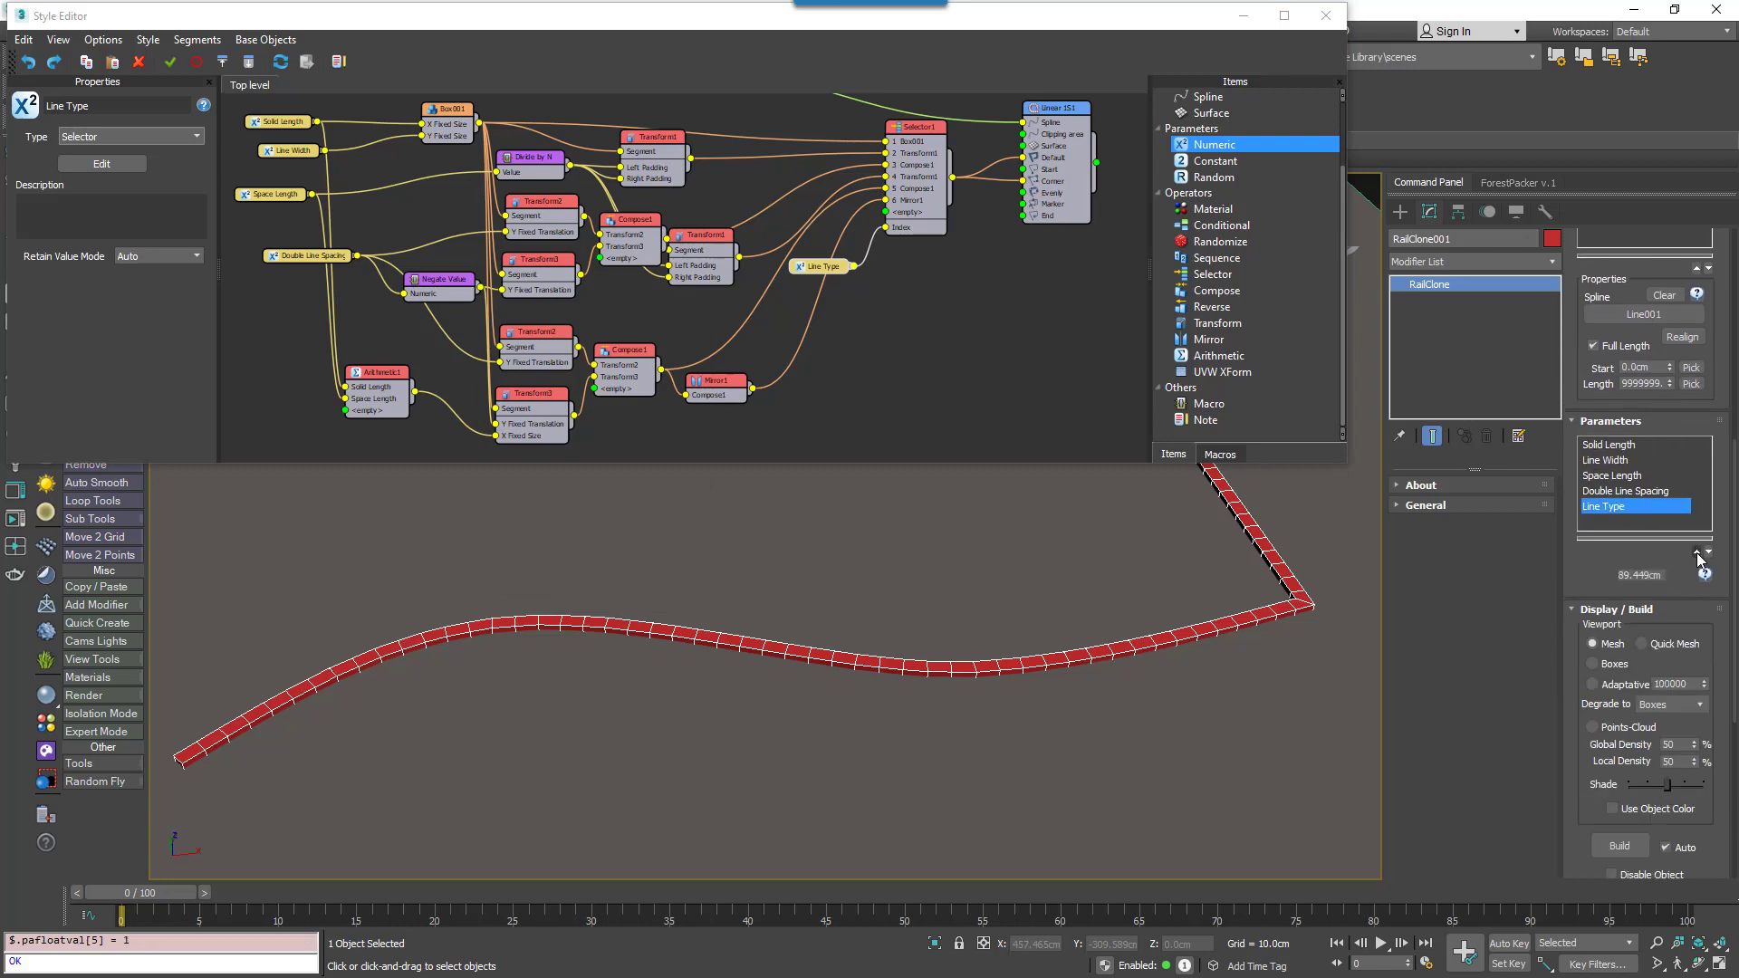
left_click(1697, 550)
left_click(1698, 550)
left_click(1697, 550)
left_click(1698, 551)
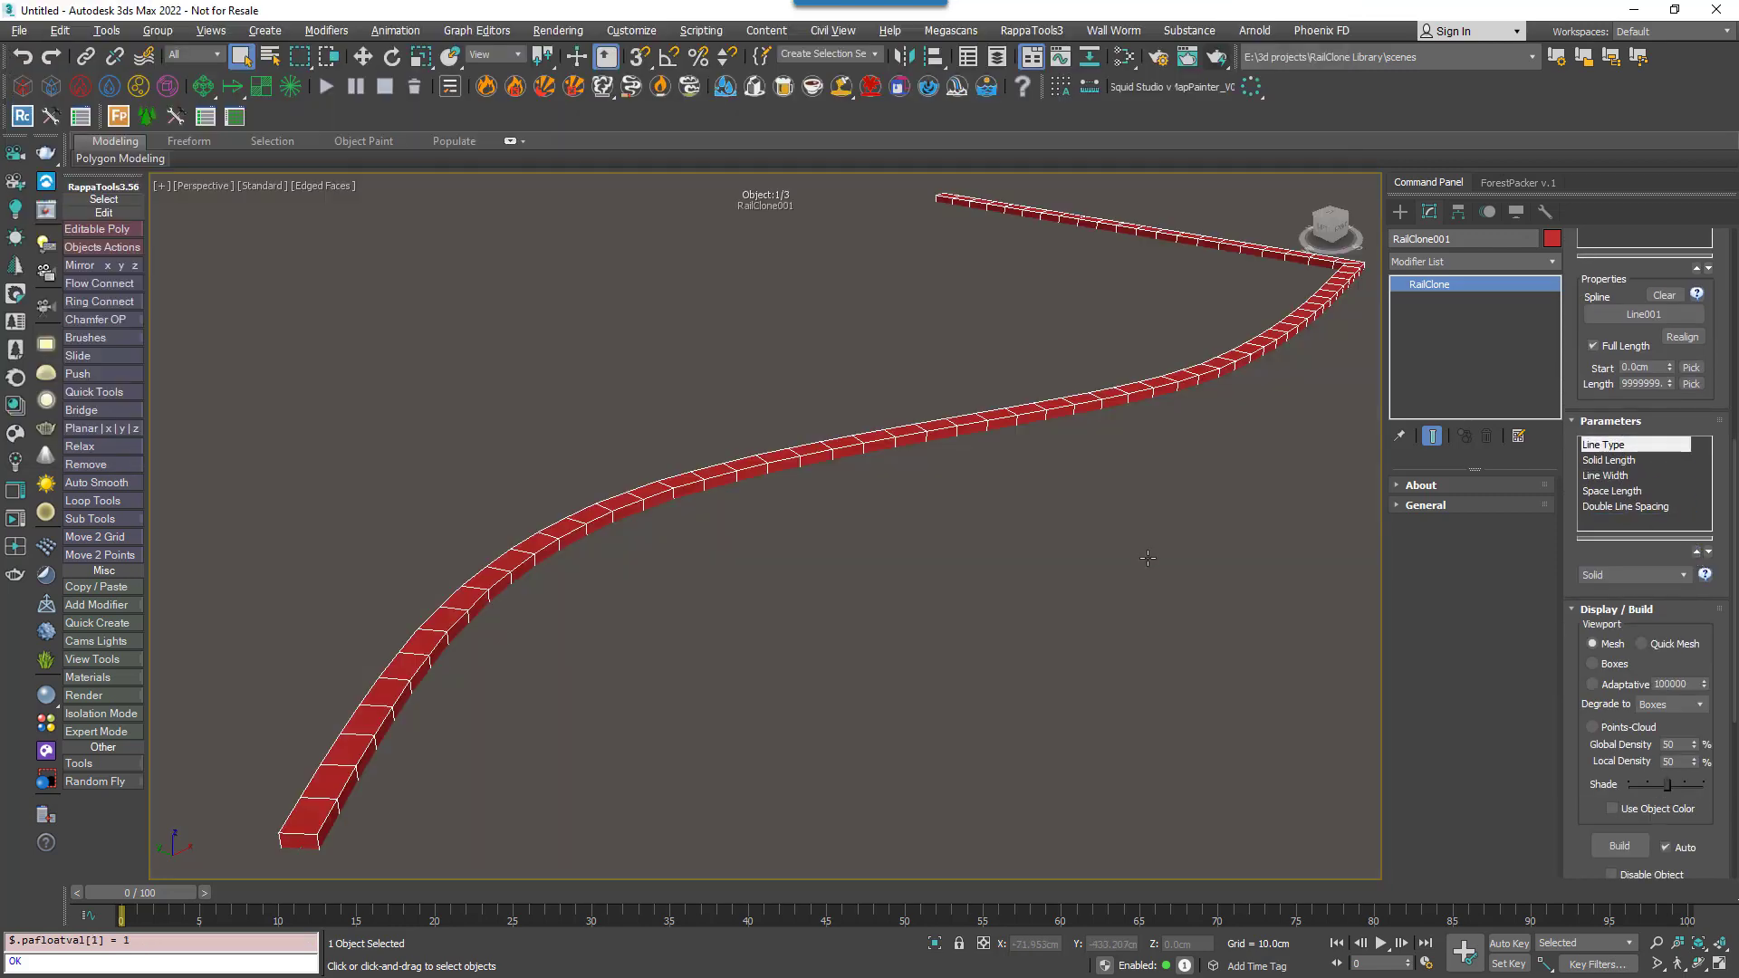
- Switch Line Type through Dashed, Double Dashed and Dashed Solid to test the style, ending on Solid Dashed
middle_click_drag(1147, 558, 1101, 565, "alt")
scroll(1051, 563, "up", 2)
left_click(1613, 462)
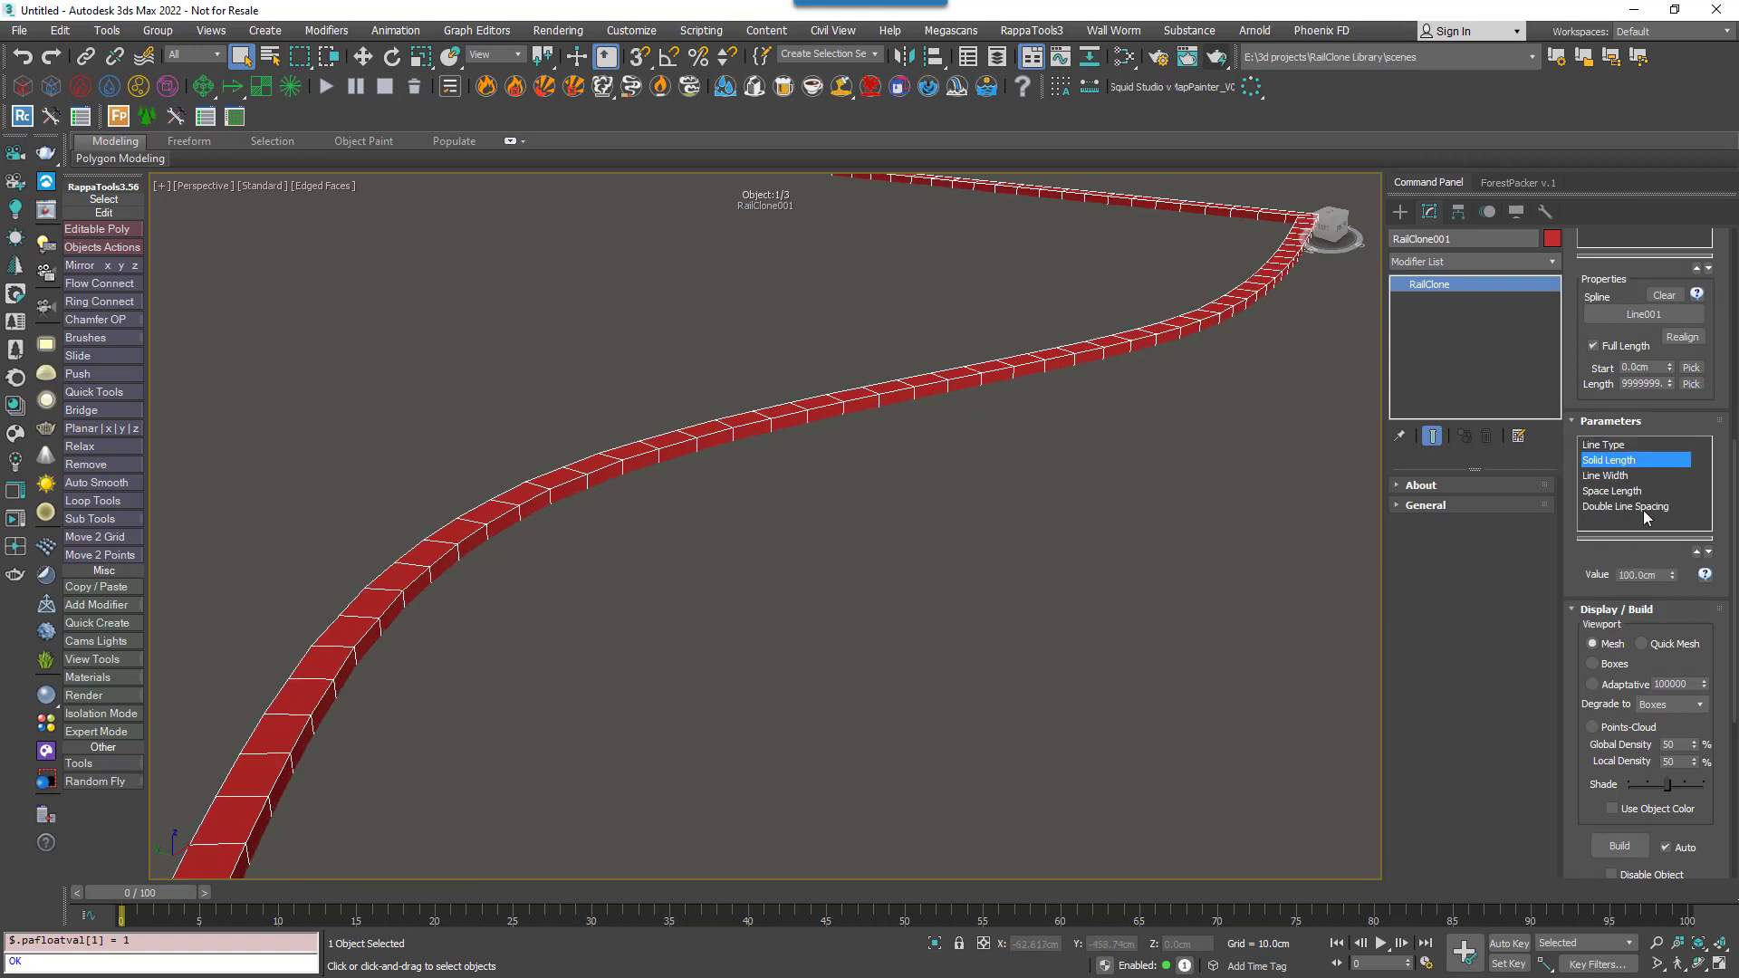
left_click(1625, 446)
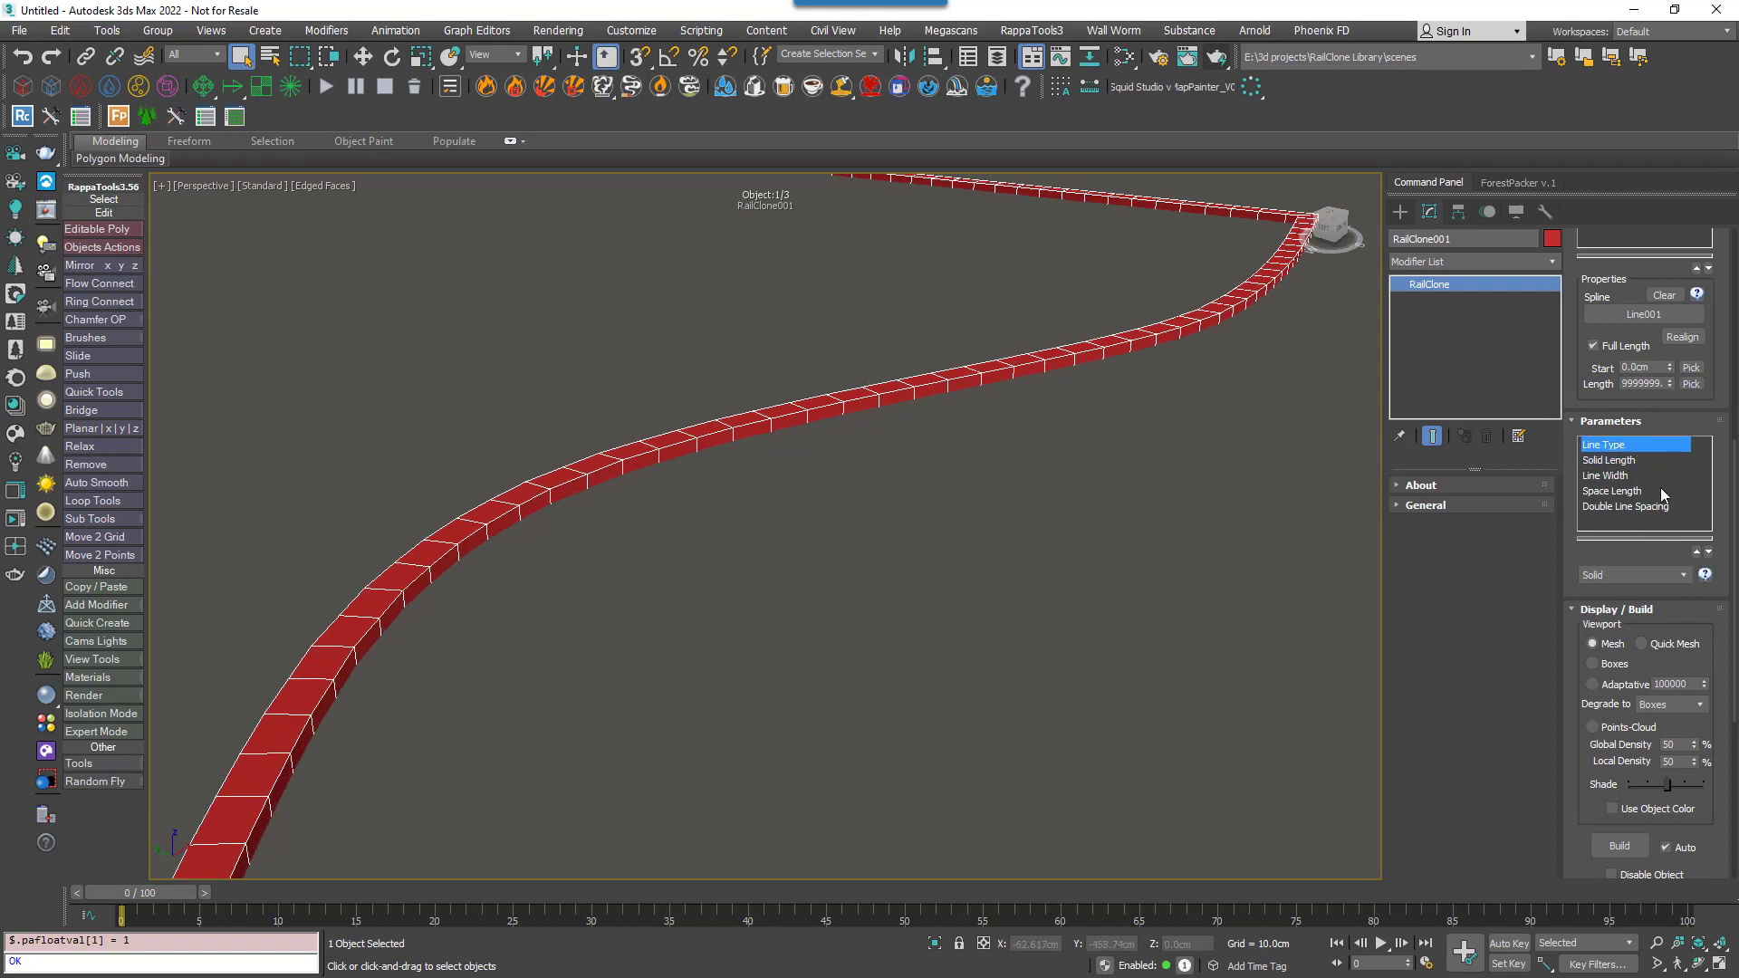
left_click(1662, 578)
left_click(1625, 602)
left_click(1636, 576)
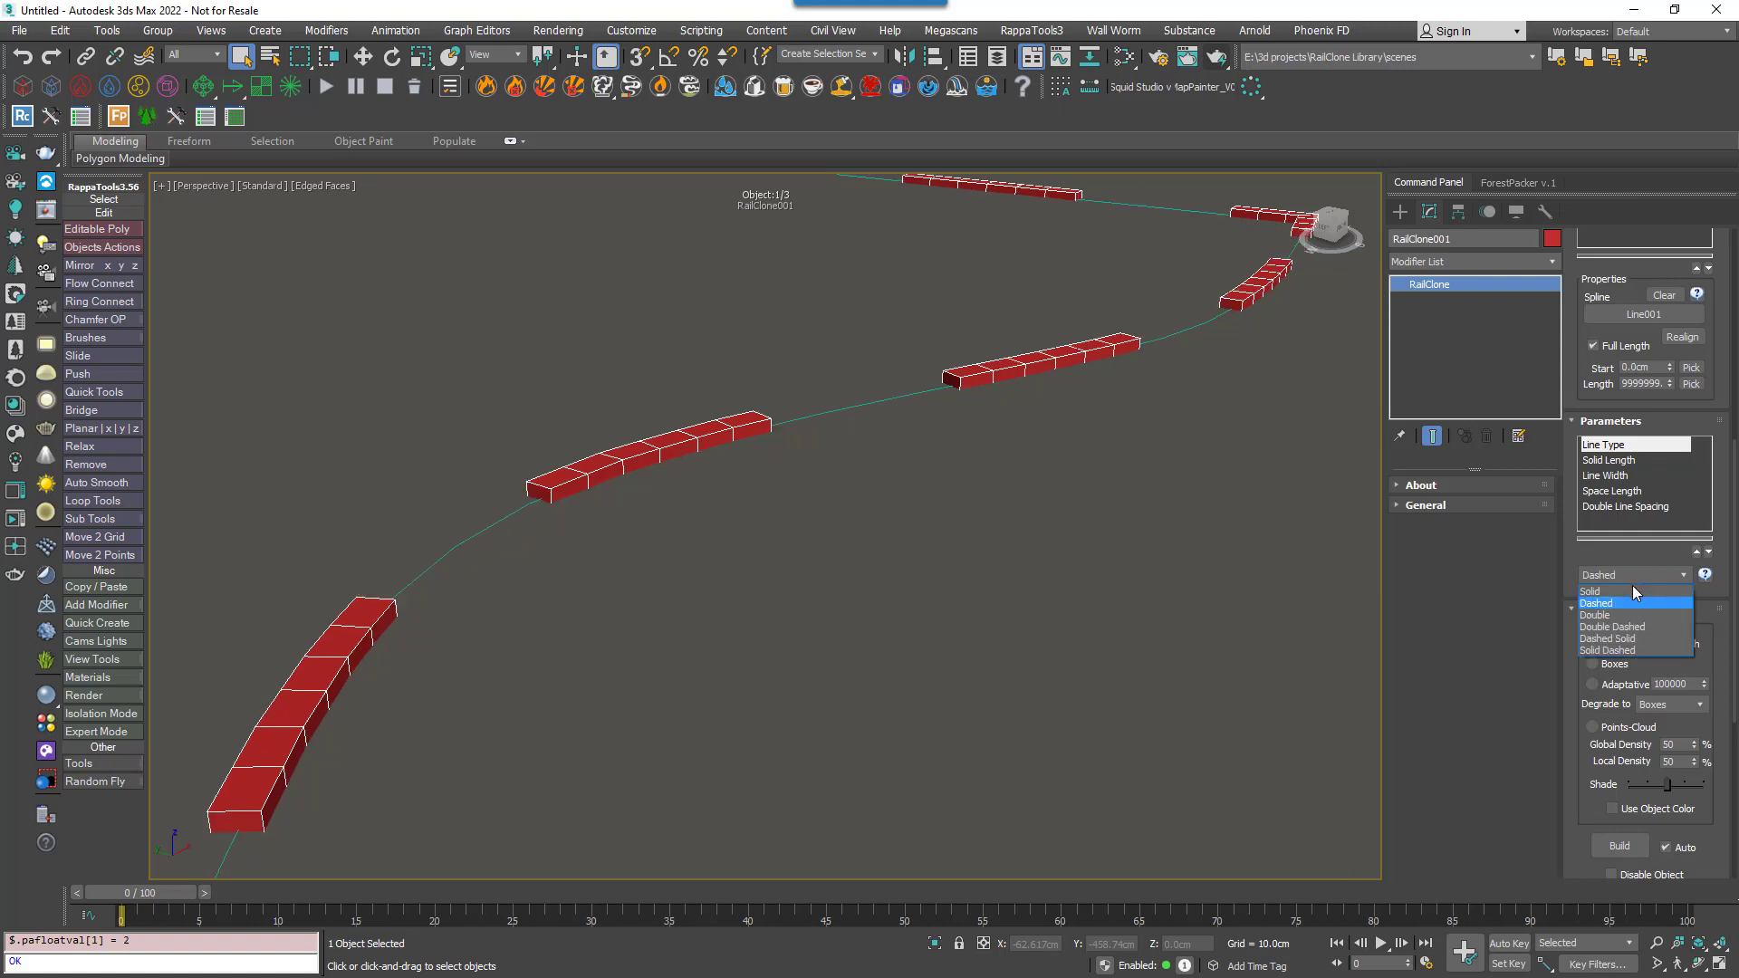
left_click(1615, 627)
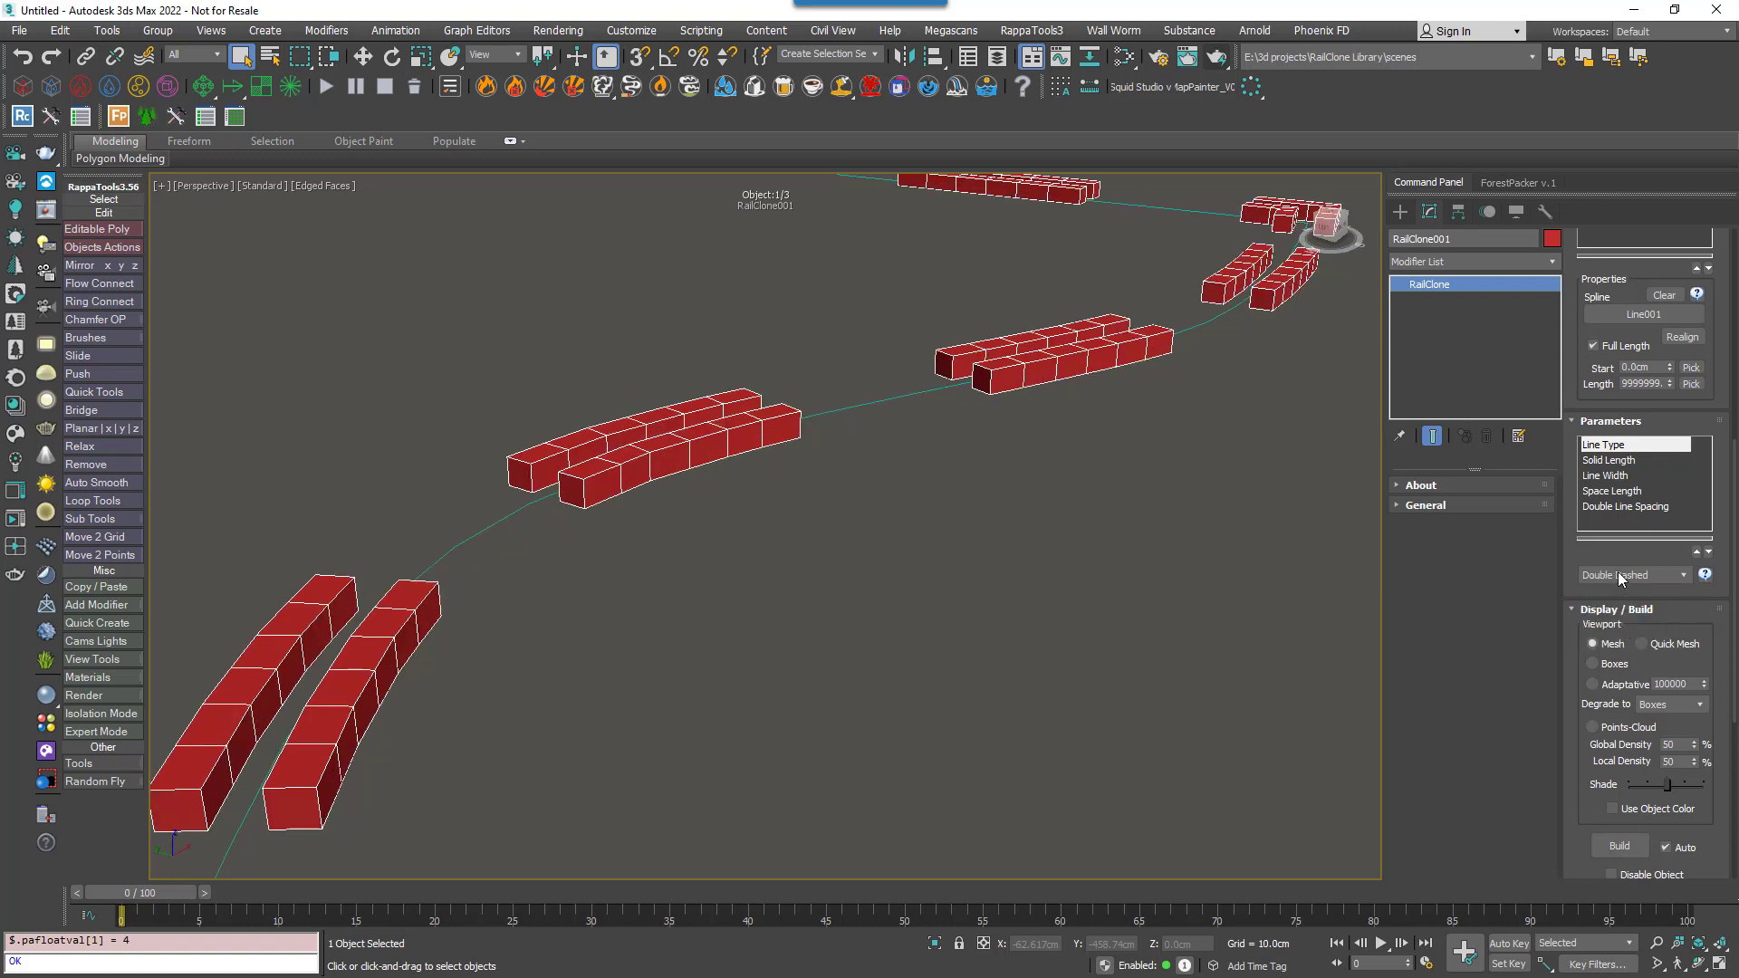
left_click(1621, 578)
left_click(1625, 639)
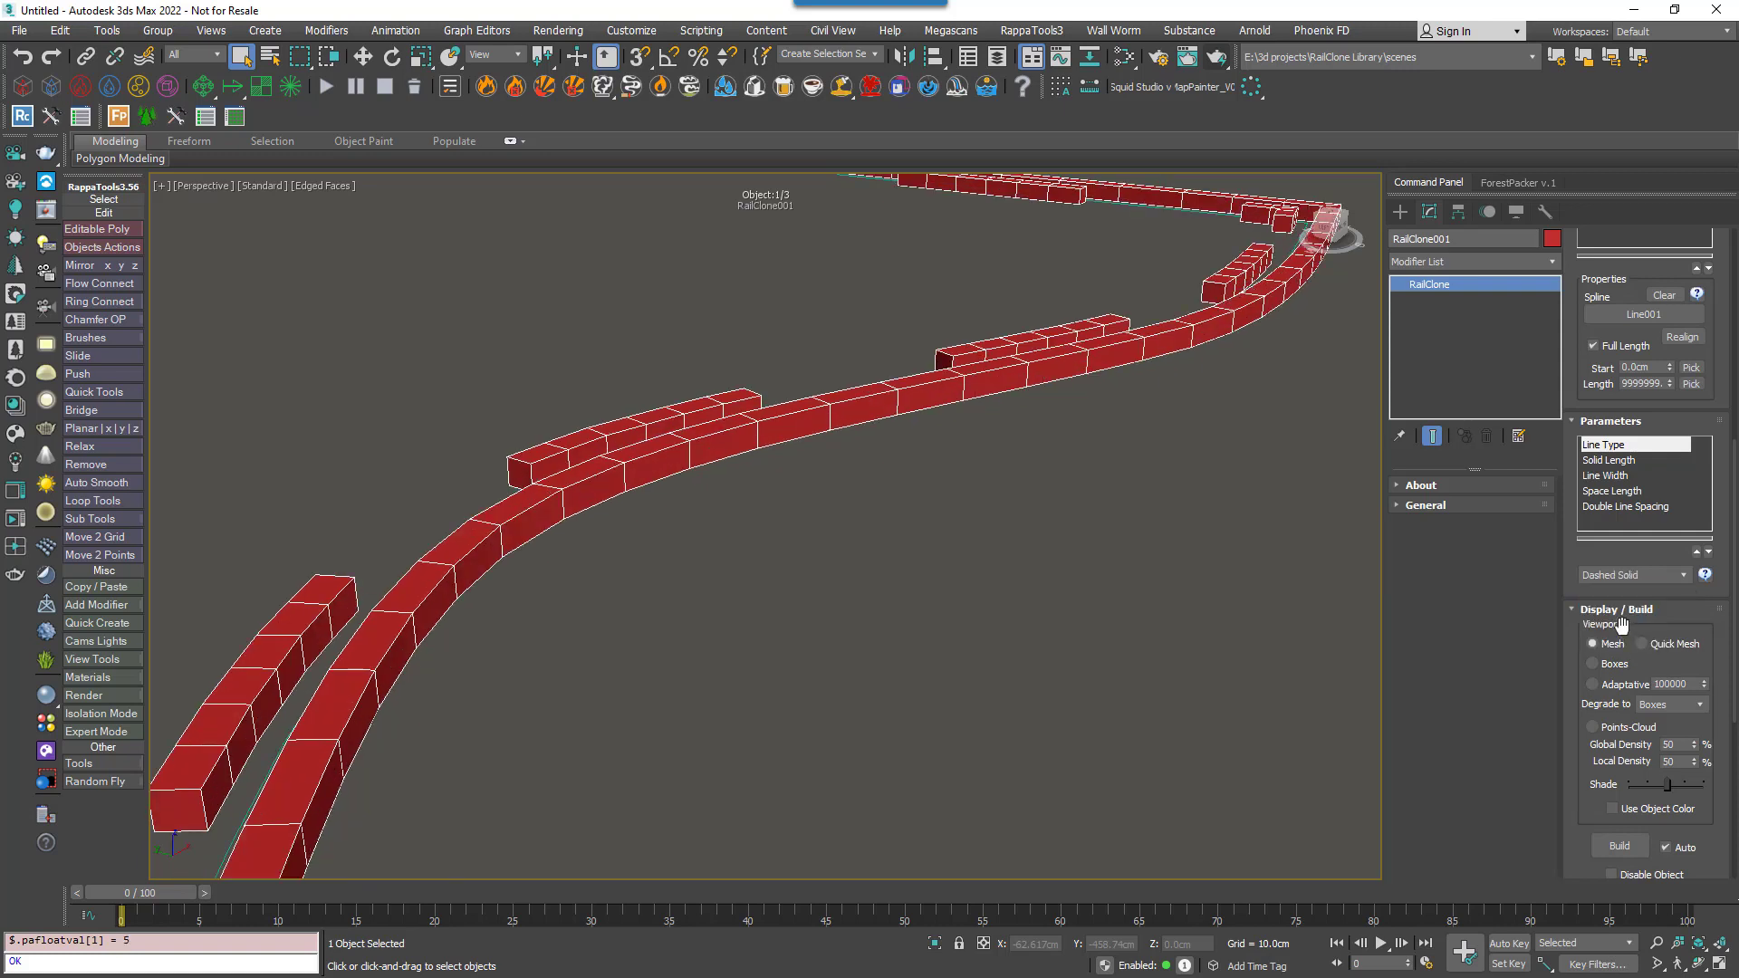
left_click(1627, 578)
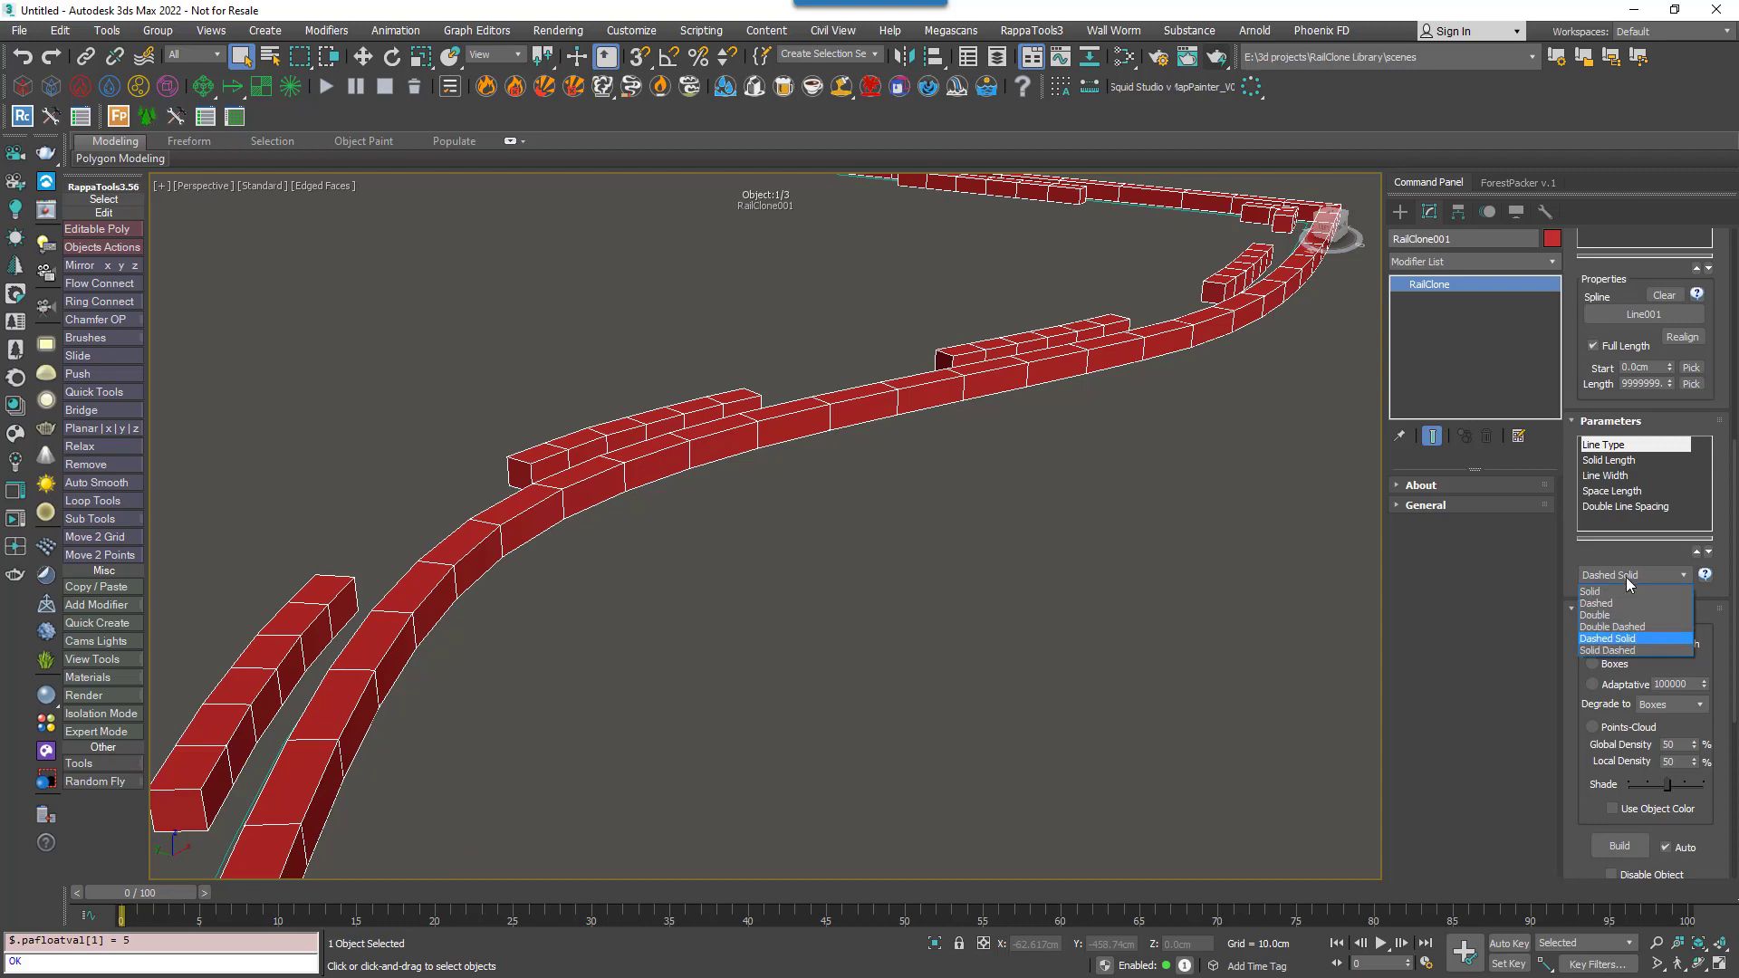
left_click(1628, 651)
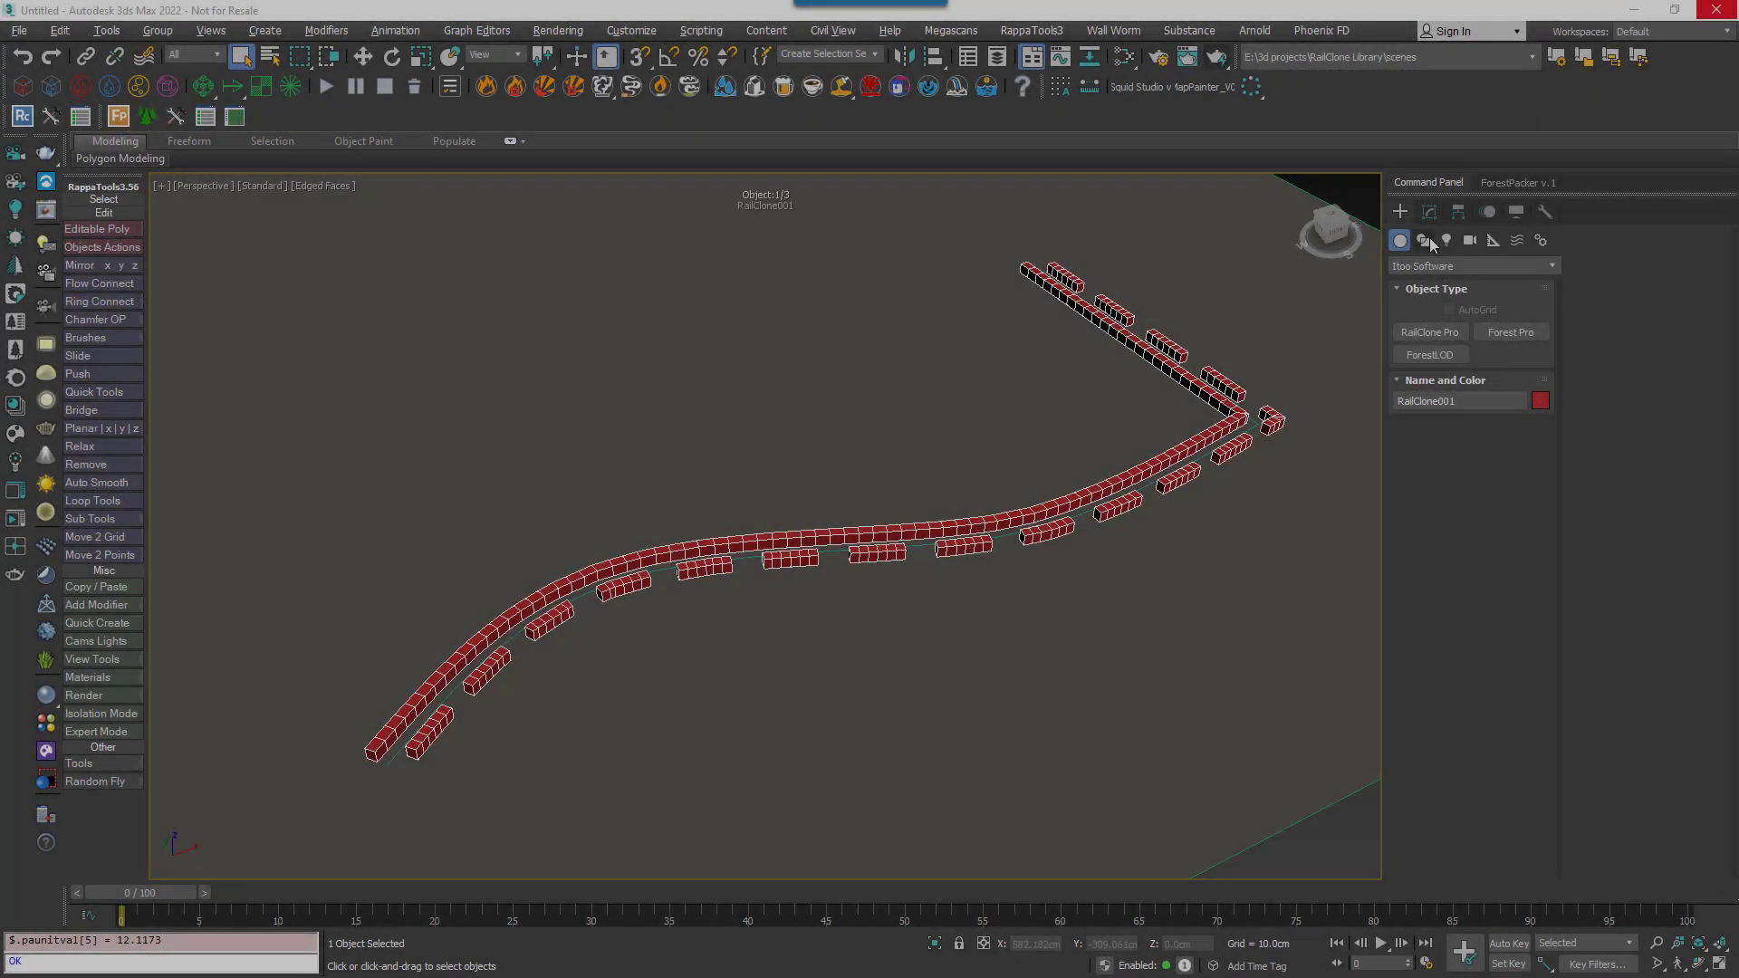
- Draw a rectangle spline on the ground plane beyond the road line, and reselect the RailClone object
left_click(1423, 240)
left_click(1510, 354)
scroll(943, 462, "down", 3)
mouse_move(943, 462)
middle_mouse_down()
mouse_move(994, 570)
mouse_move(871, 558)
middle_mouse_up()
left_click_drag(684, 550, 924, 319)
key("w")
left_click(933, 612)
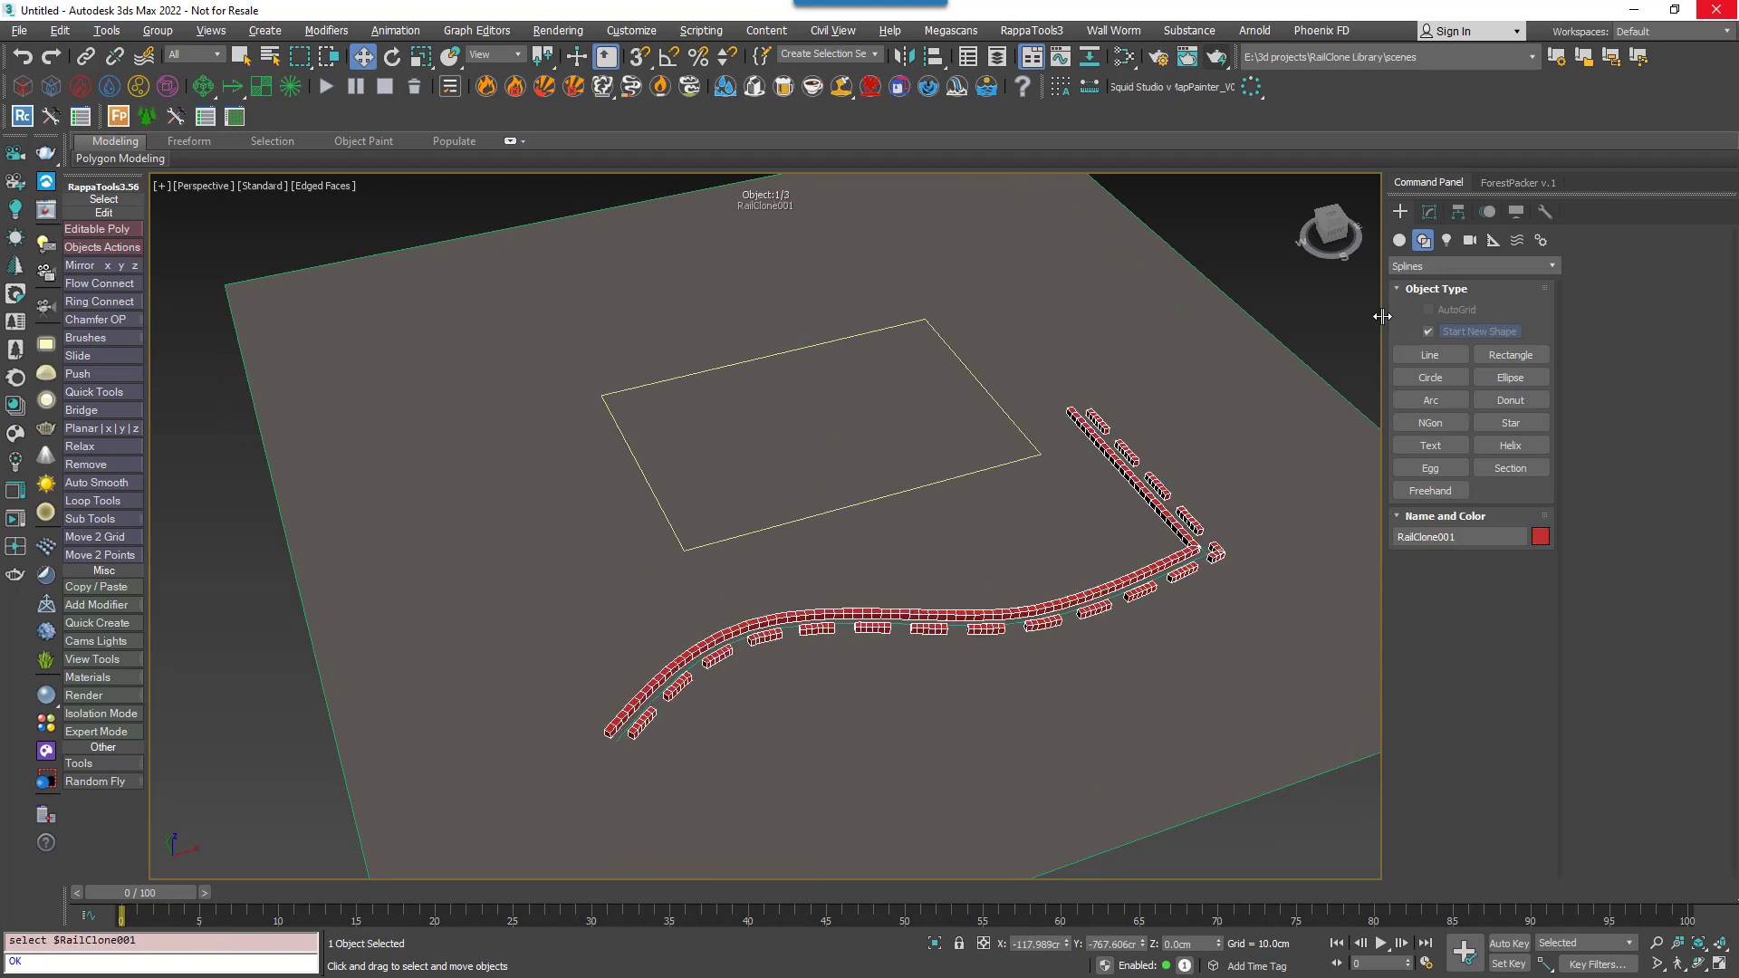
- Replace the RailClone object's base spline with the rectangle drawn on the ground plane
left_click(1434, 215)
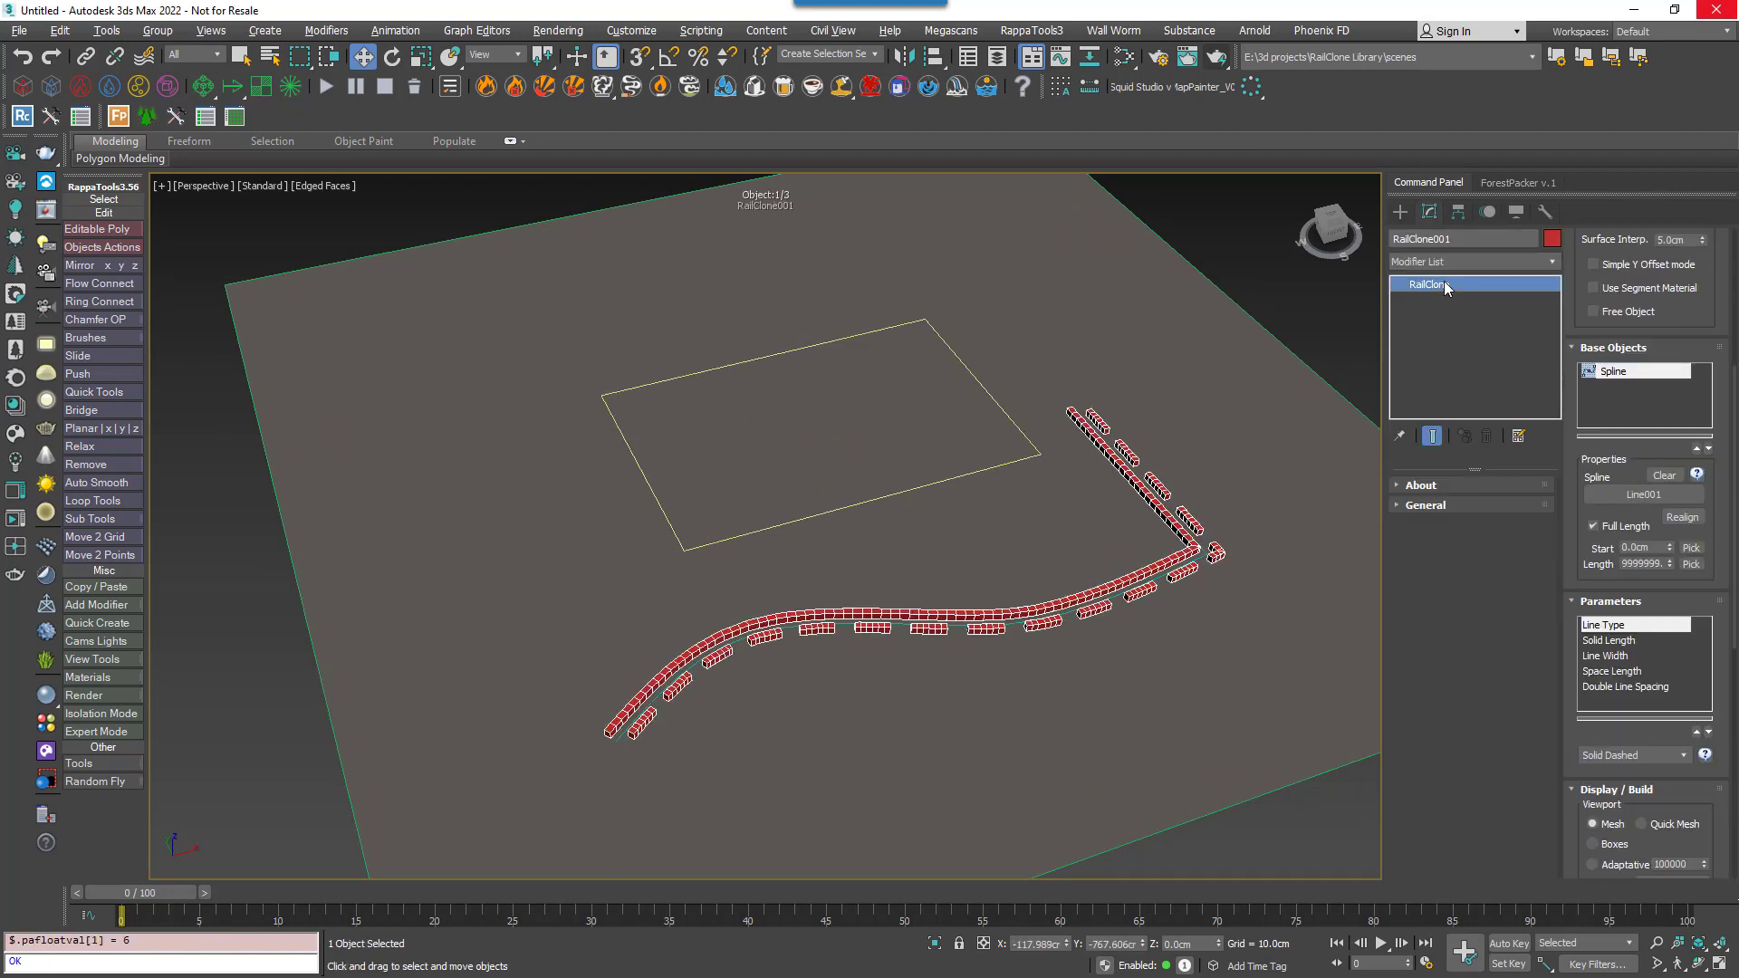
left_click(1643, 495)
left_click(991, 467)
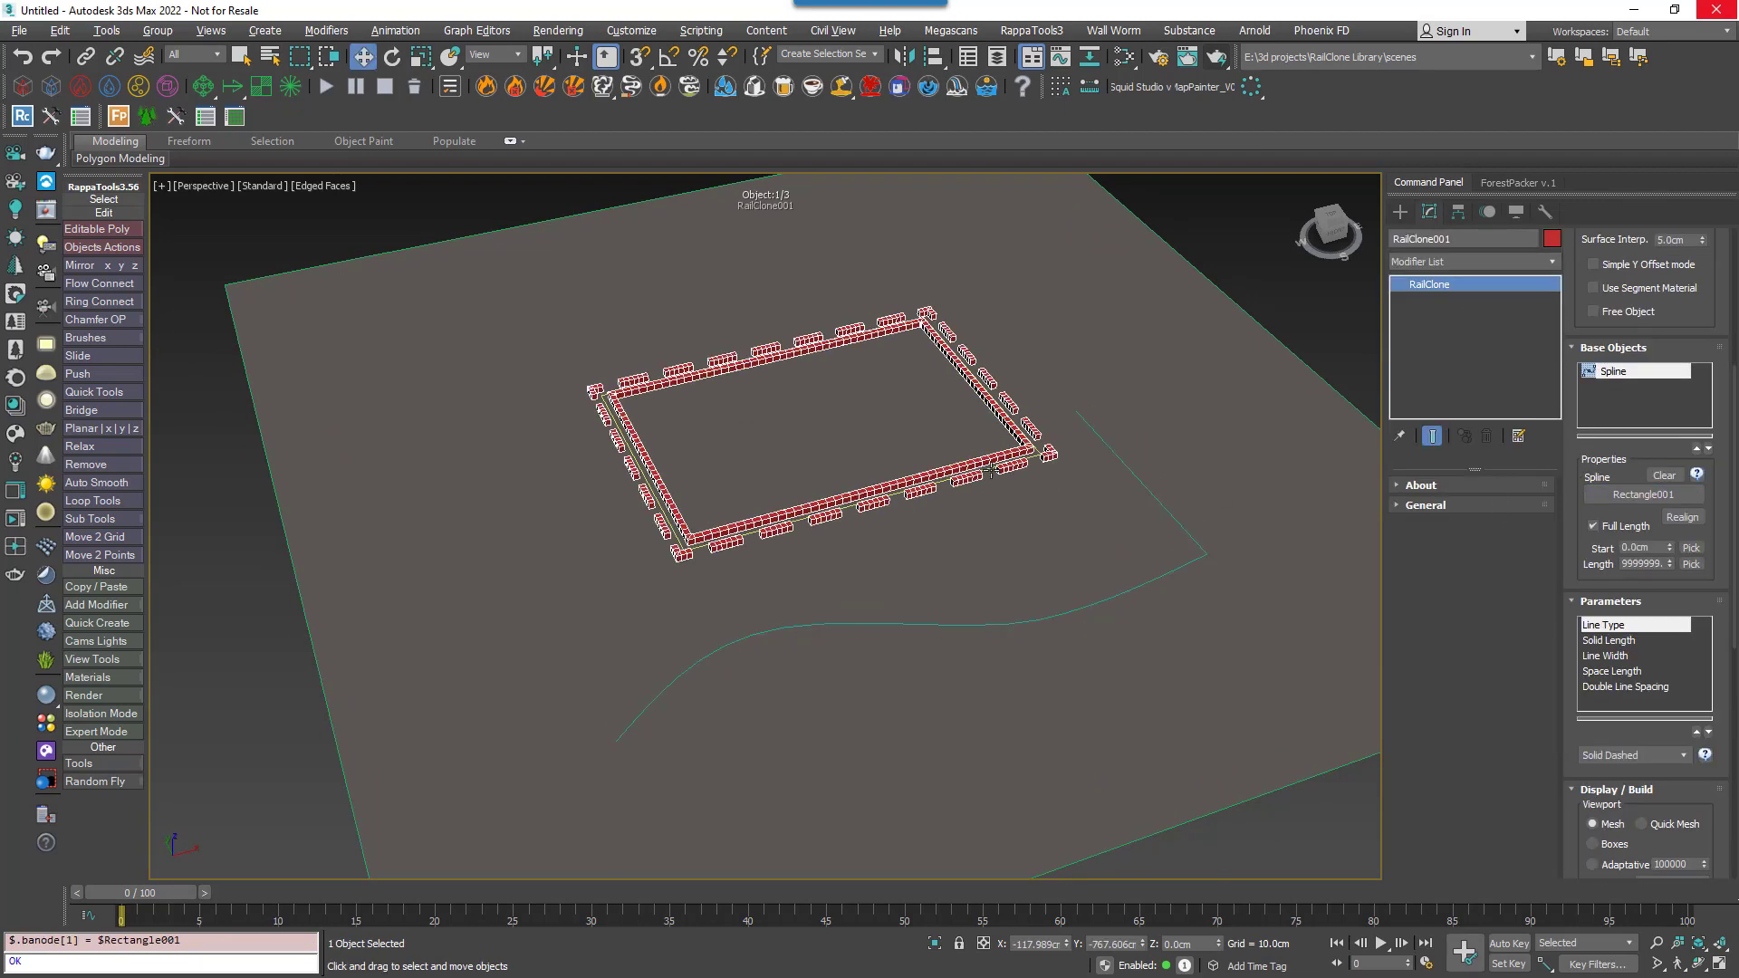
scroll(874, 531, "up", 3)
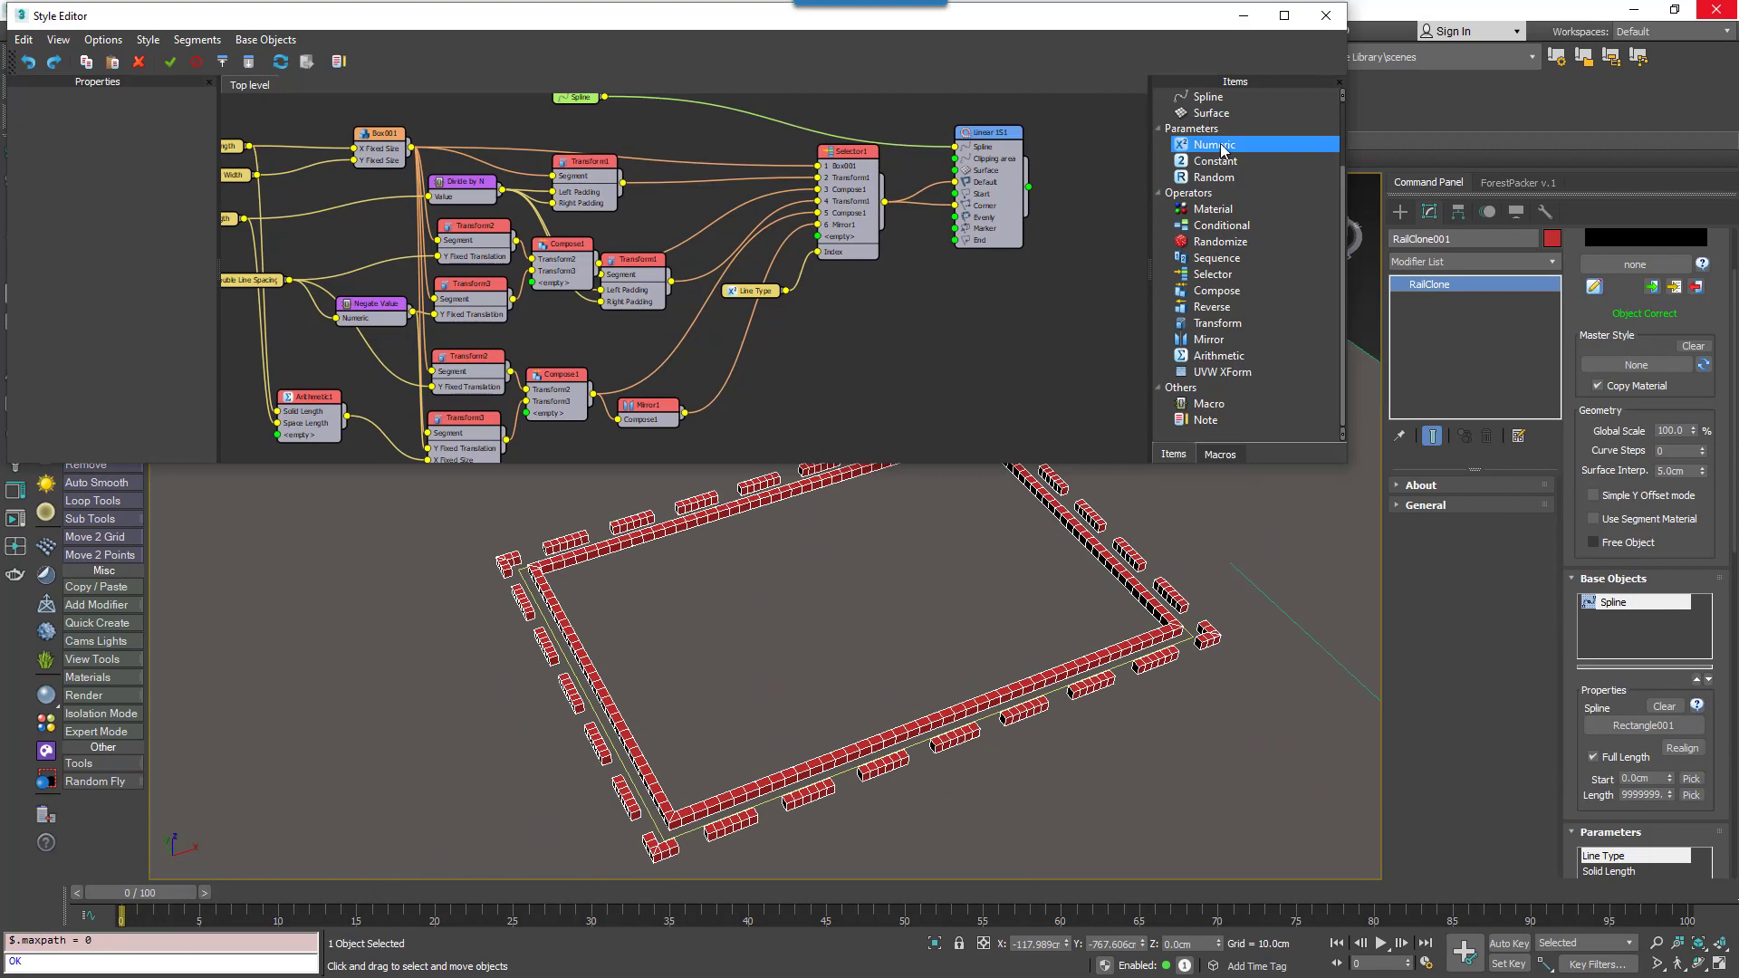
- Add an Array 2S generator, wire the spline node into its Clipping area input and enable Extend X/Y Size to Area
scroll(1220, 156, "up", 3)
left_click_drag(1213, 127, 1008, 357)
mouse_move(644, 152)
middle_mouse_down()
mouse_move(635, 113)
mouse_move(638, 155)
middle_mouse_up()
left_click_drag(599, 101, 972, 410)
scroll(987, 407, "up", 2)
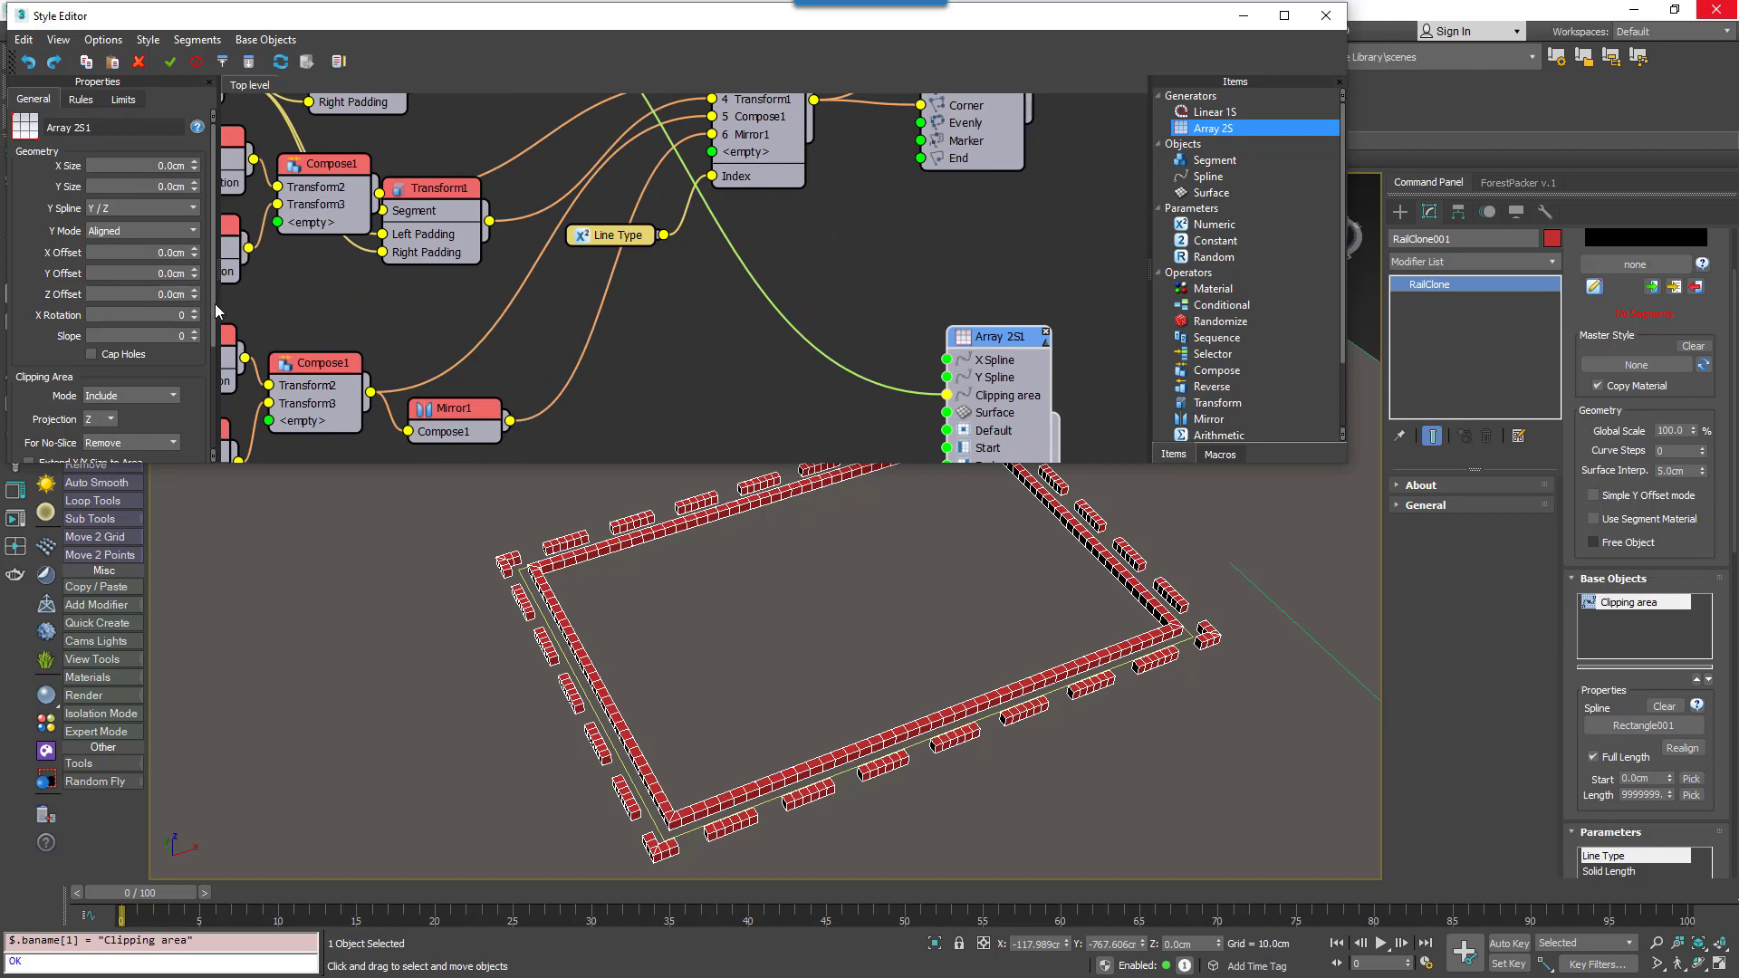
scroll(140, 389, "down", 3)
left_click(76, 306)
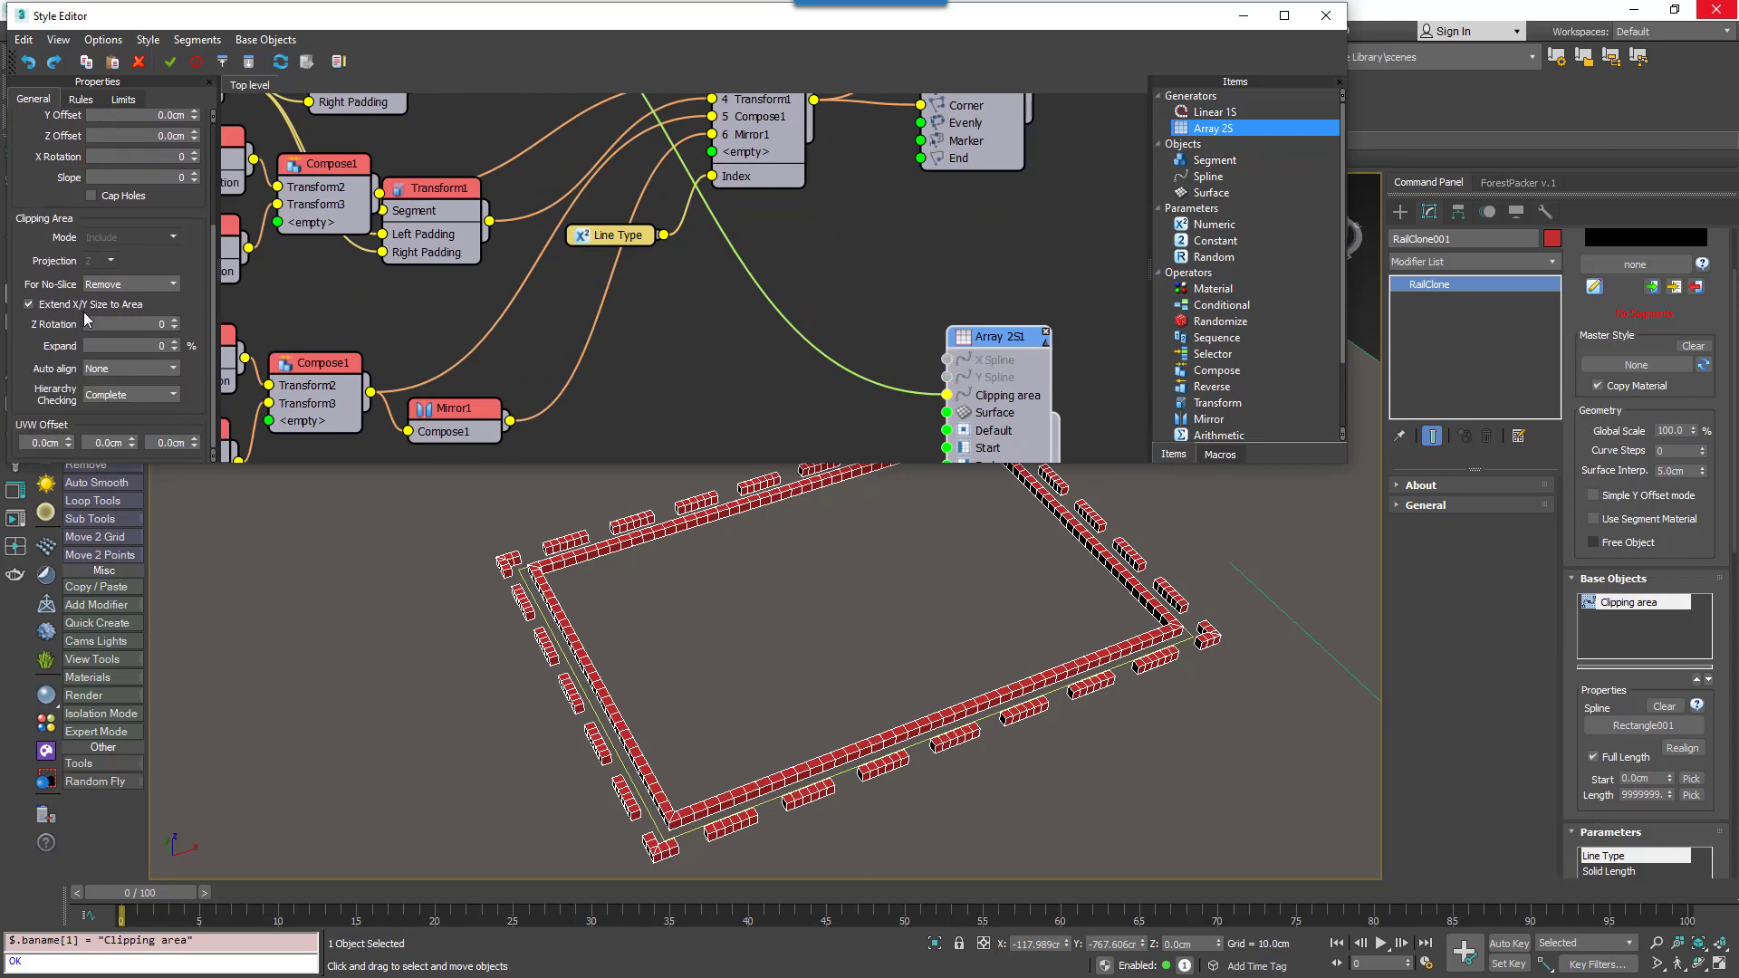
- Add a Transform operator feeding the array's Y Evenly input and wire the box segment into it
middle_click_drag(531, 335, 513, 264)
scroll(513, 263, "down", 1)
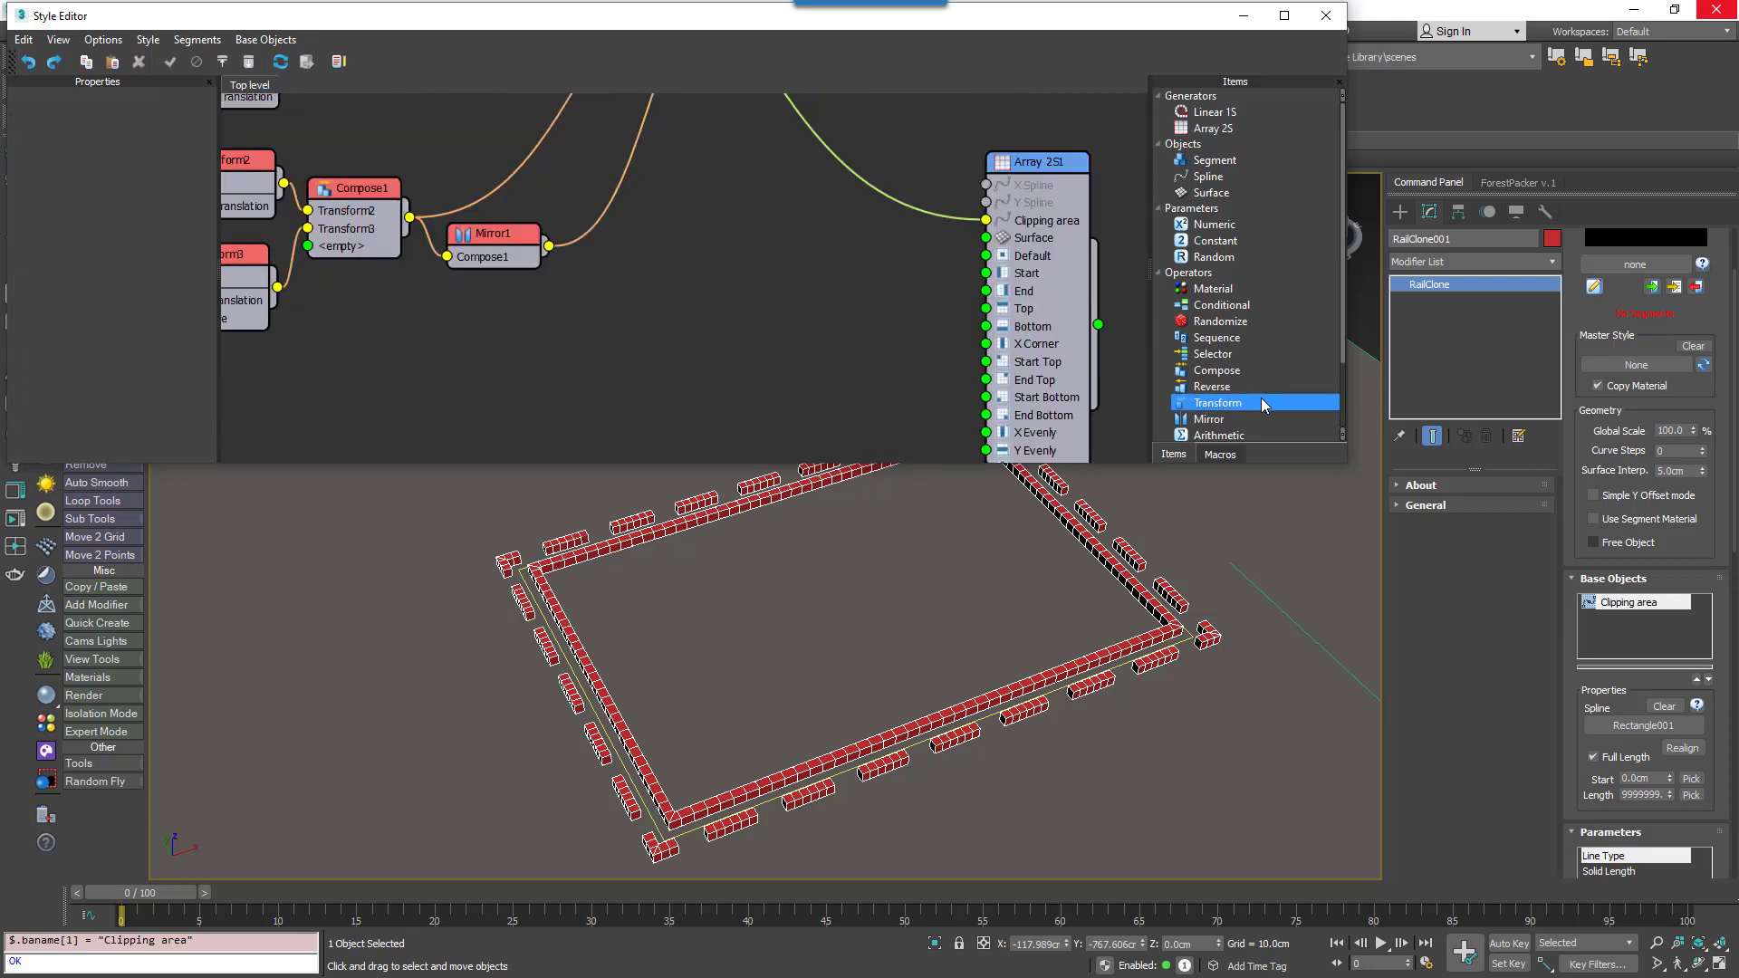
left_click_drag(1265, 405, 848, 397)
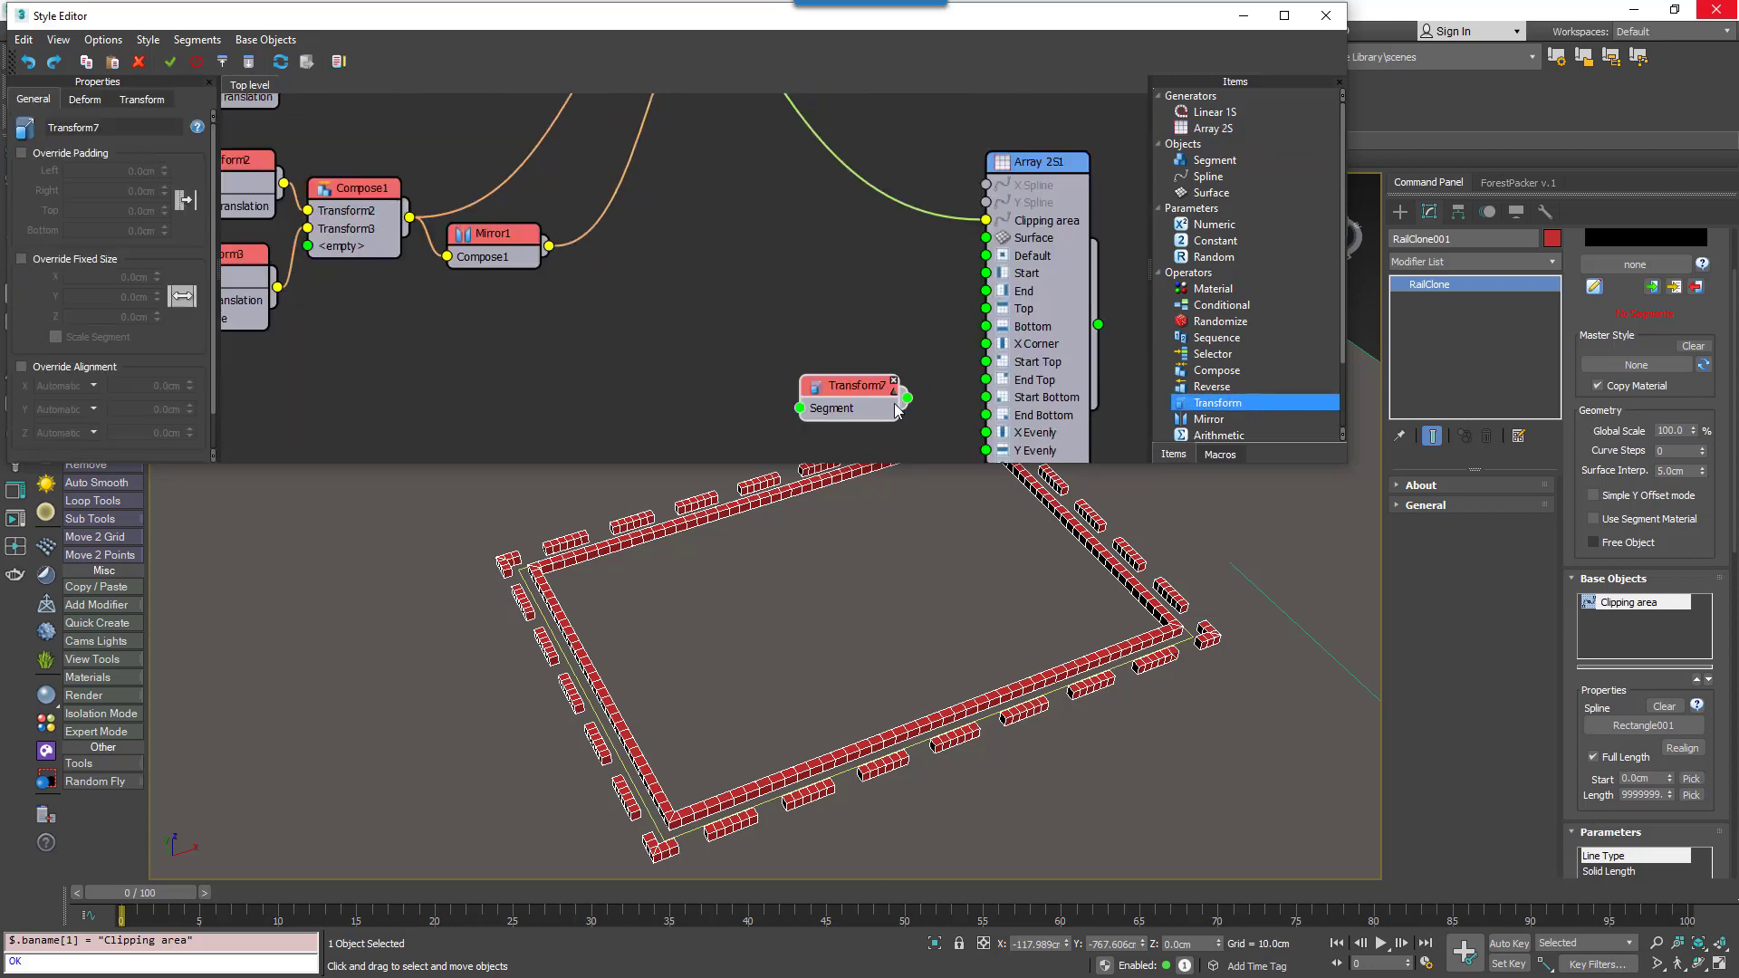
middle_click_drag(884, 385, 884, 355)
left_click_drag(873, 337, 813, 354)
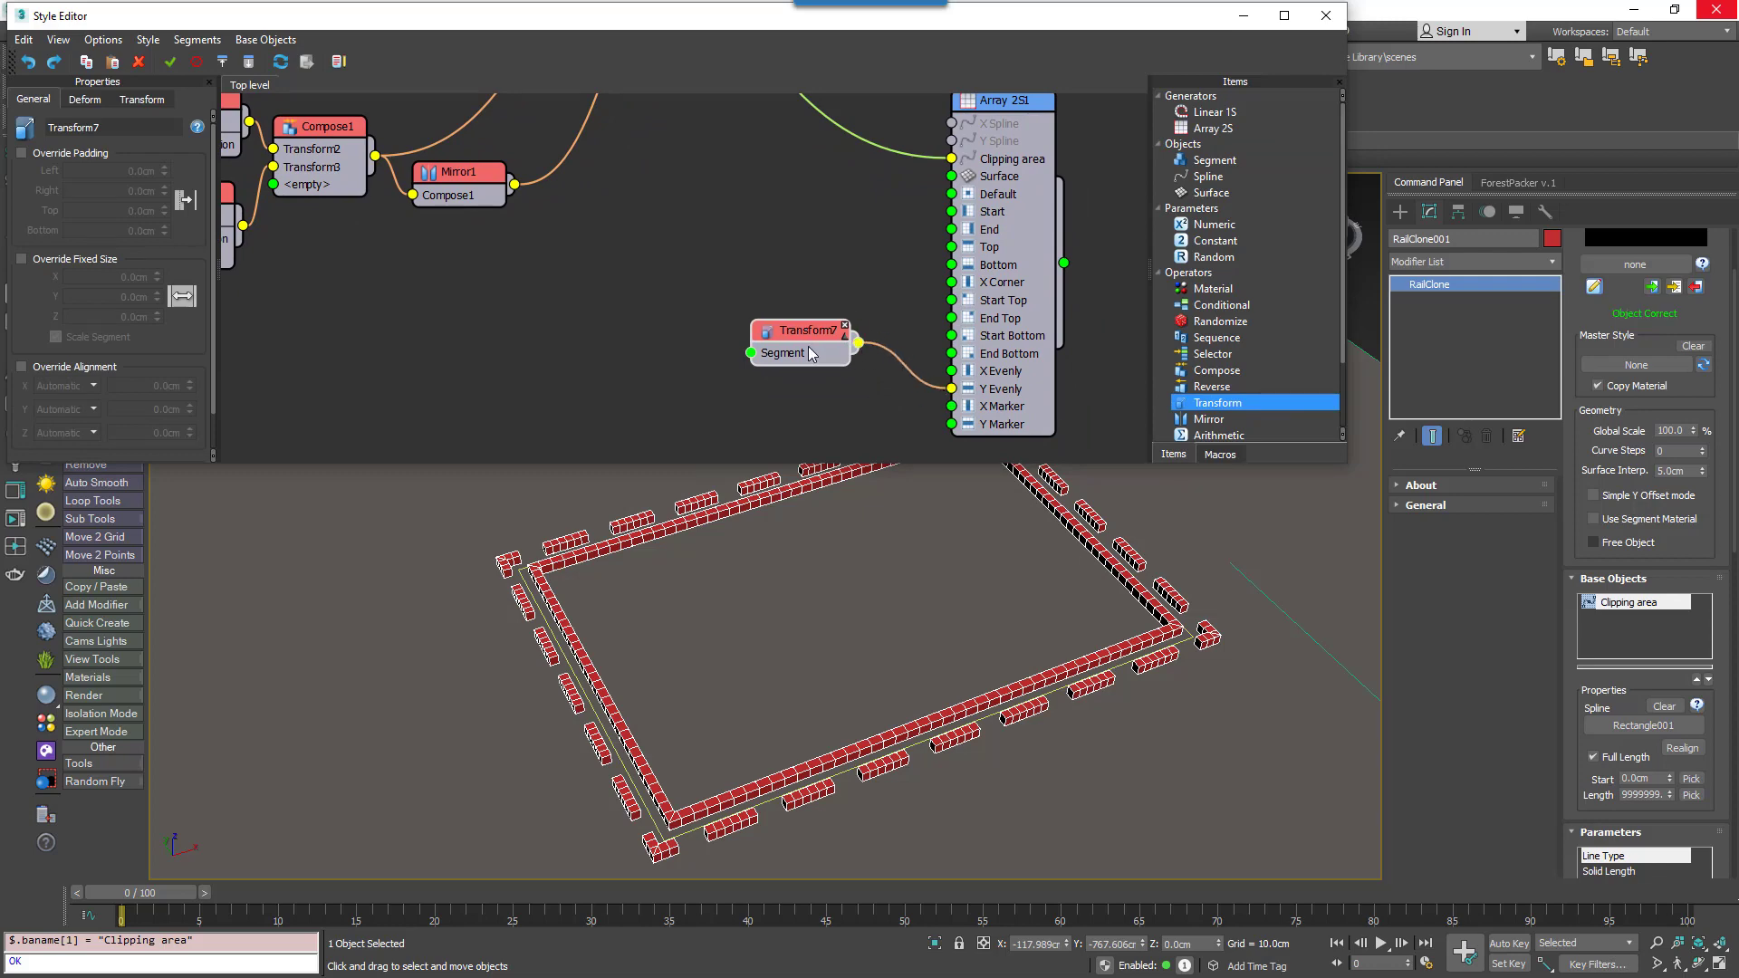
scroll(679, 284, "down", 5)
left_click_drag(478, 132, 810, 437)
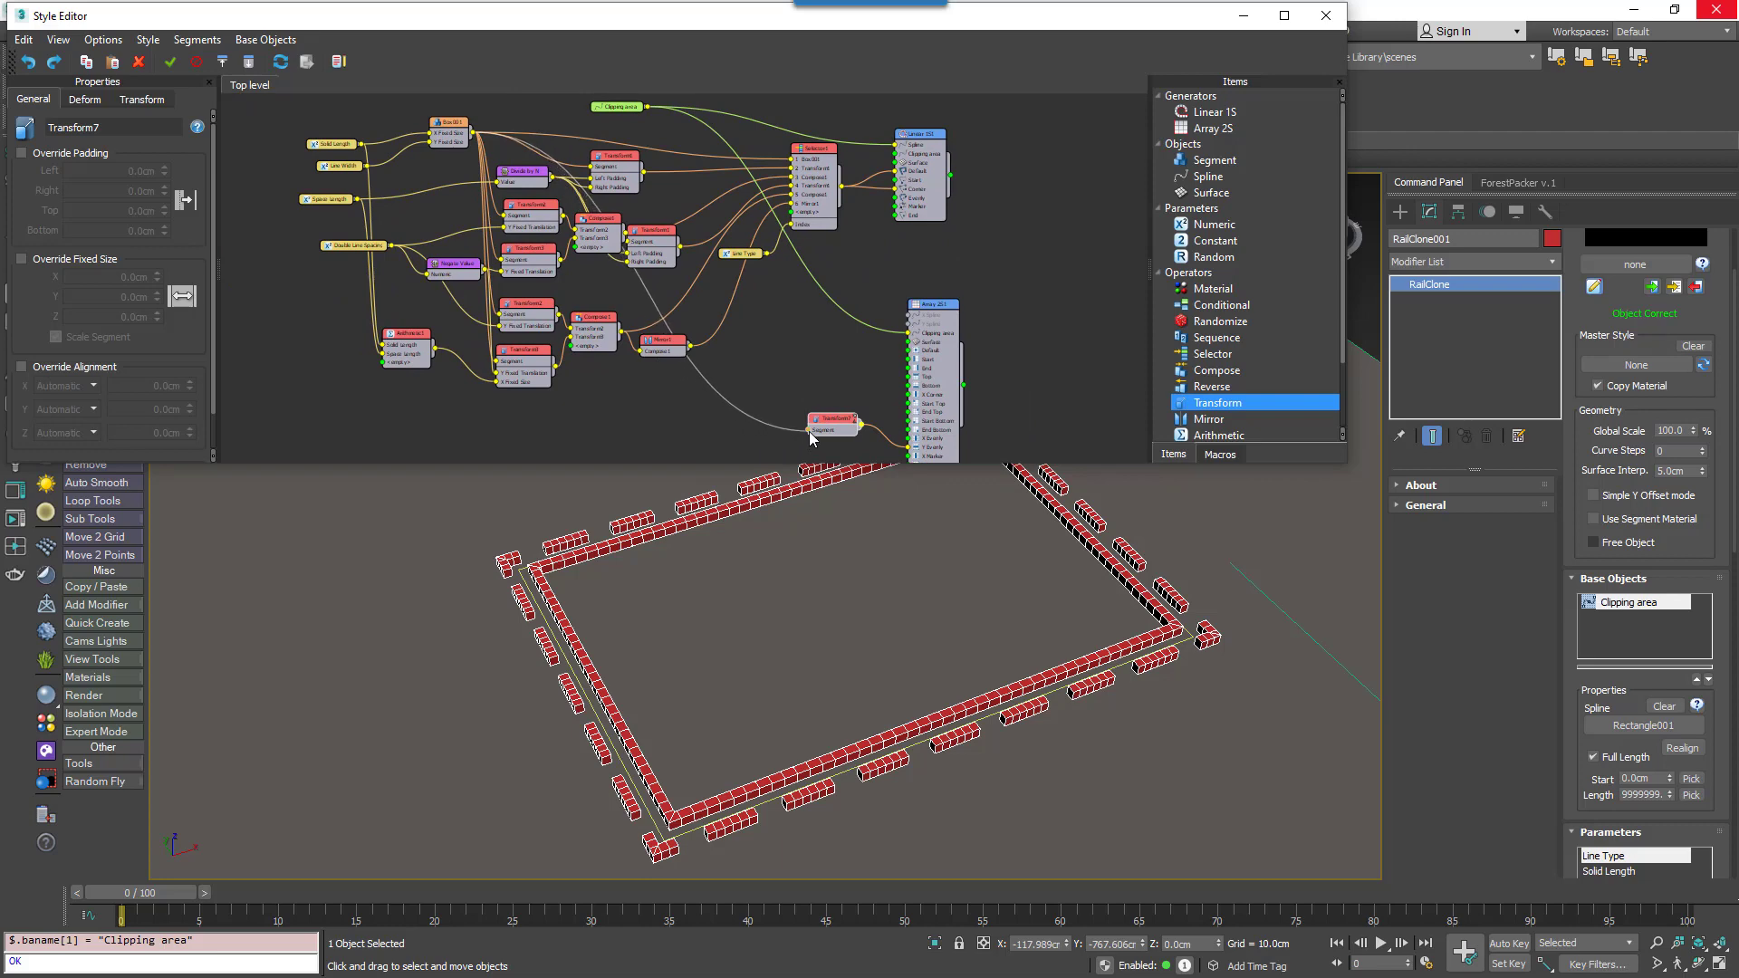
scroll(806, 426, "up", 4)
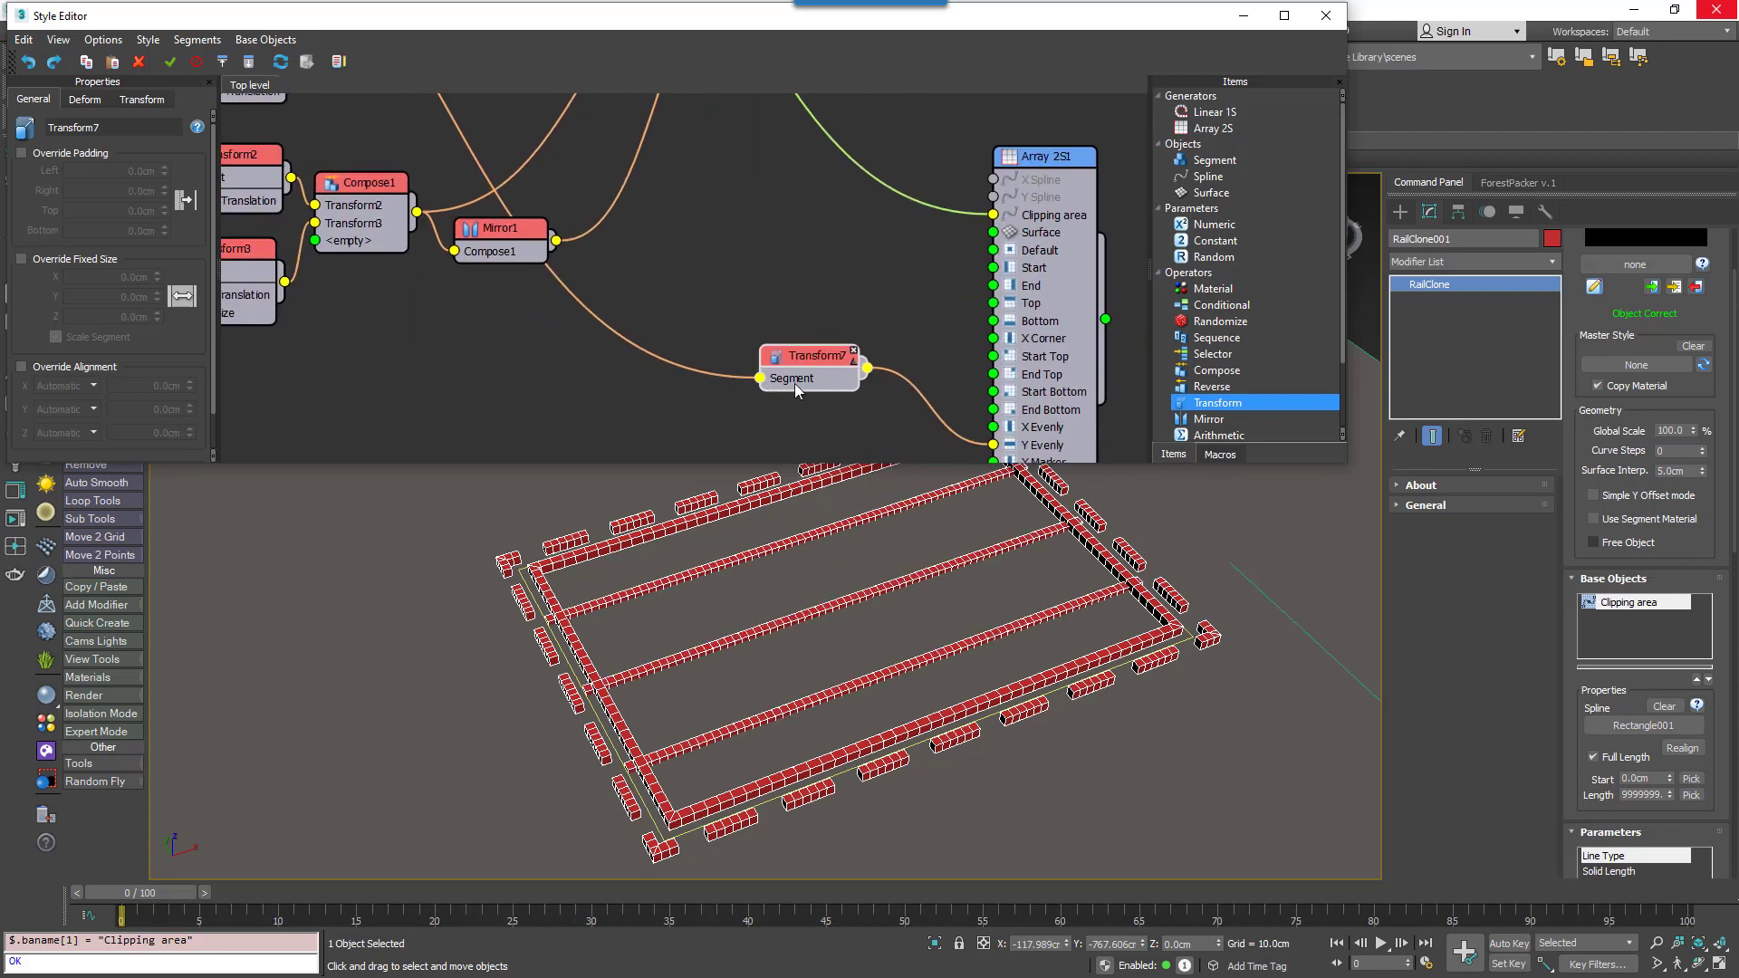
- Export the Y Fixed Size parameter on the new Transform operator
scroll(797, 389, "up", 2)
right_click(819, 331)
left_click(920, 535)
left_click(760, 383)
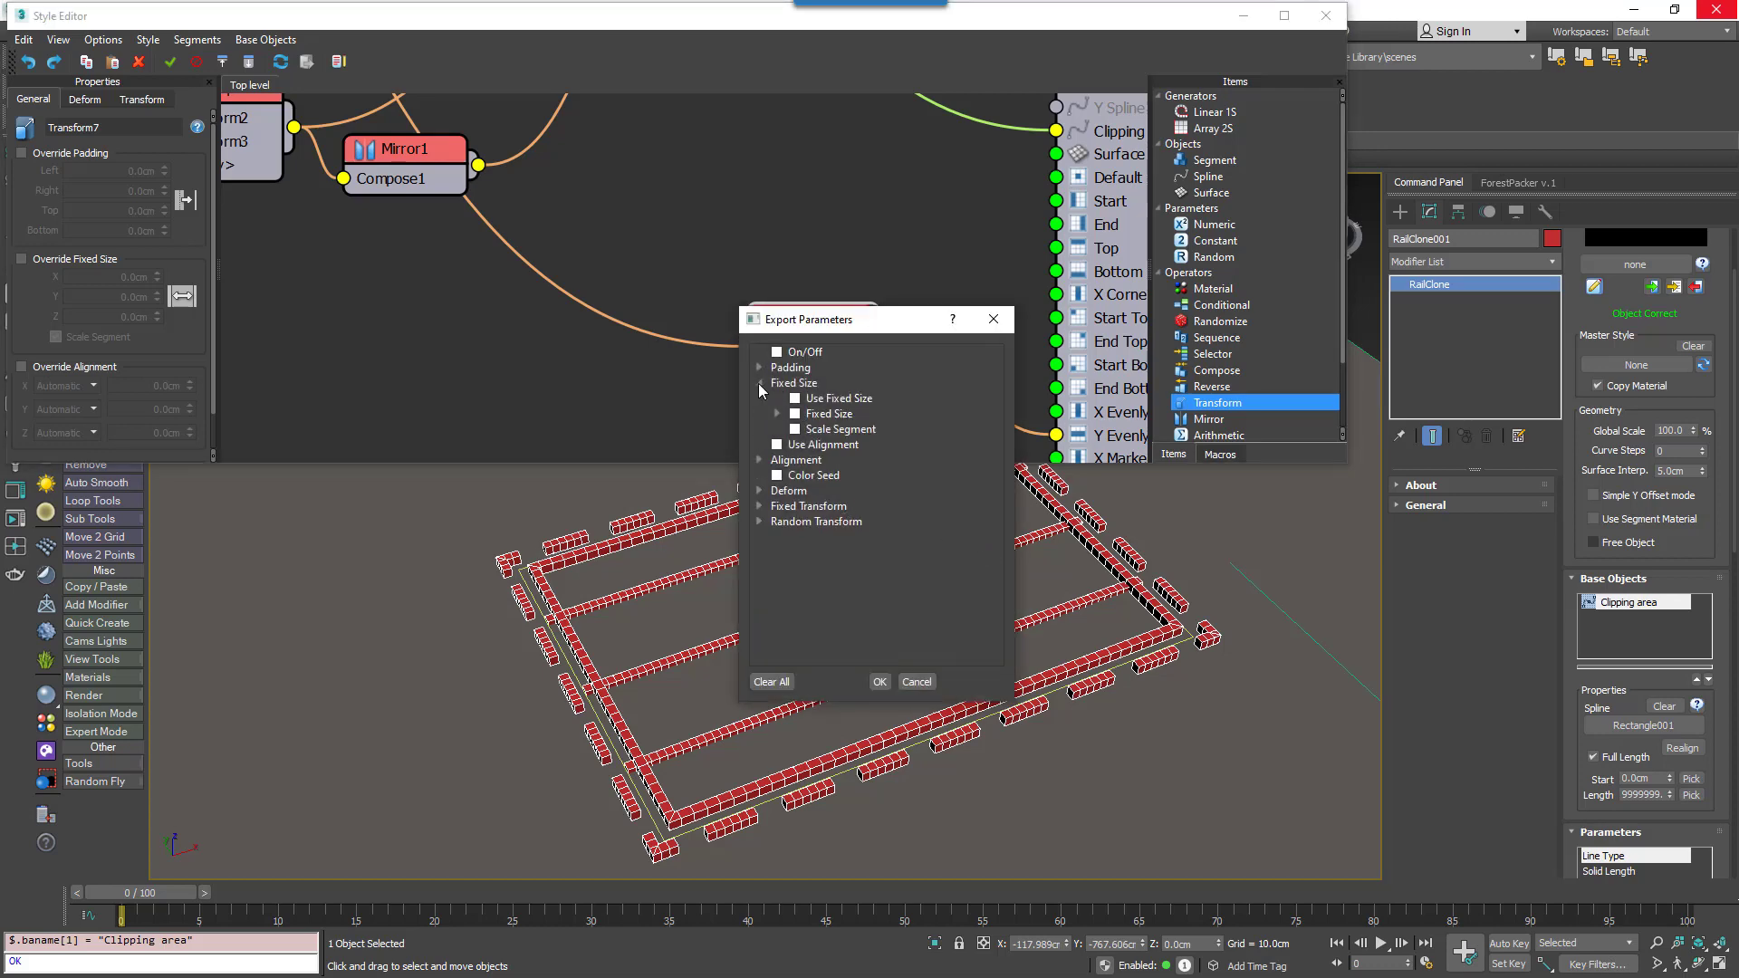
left_click(777, 414)
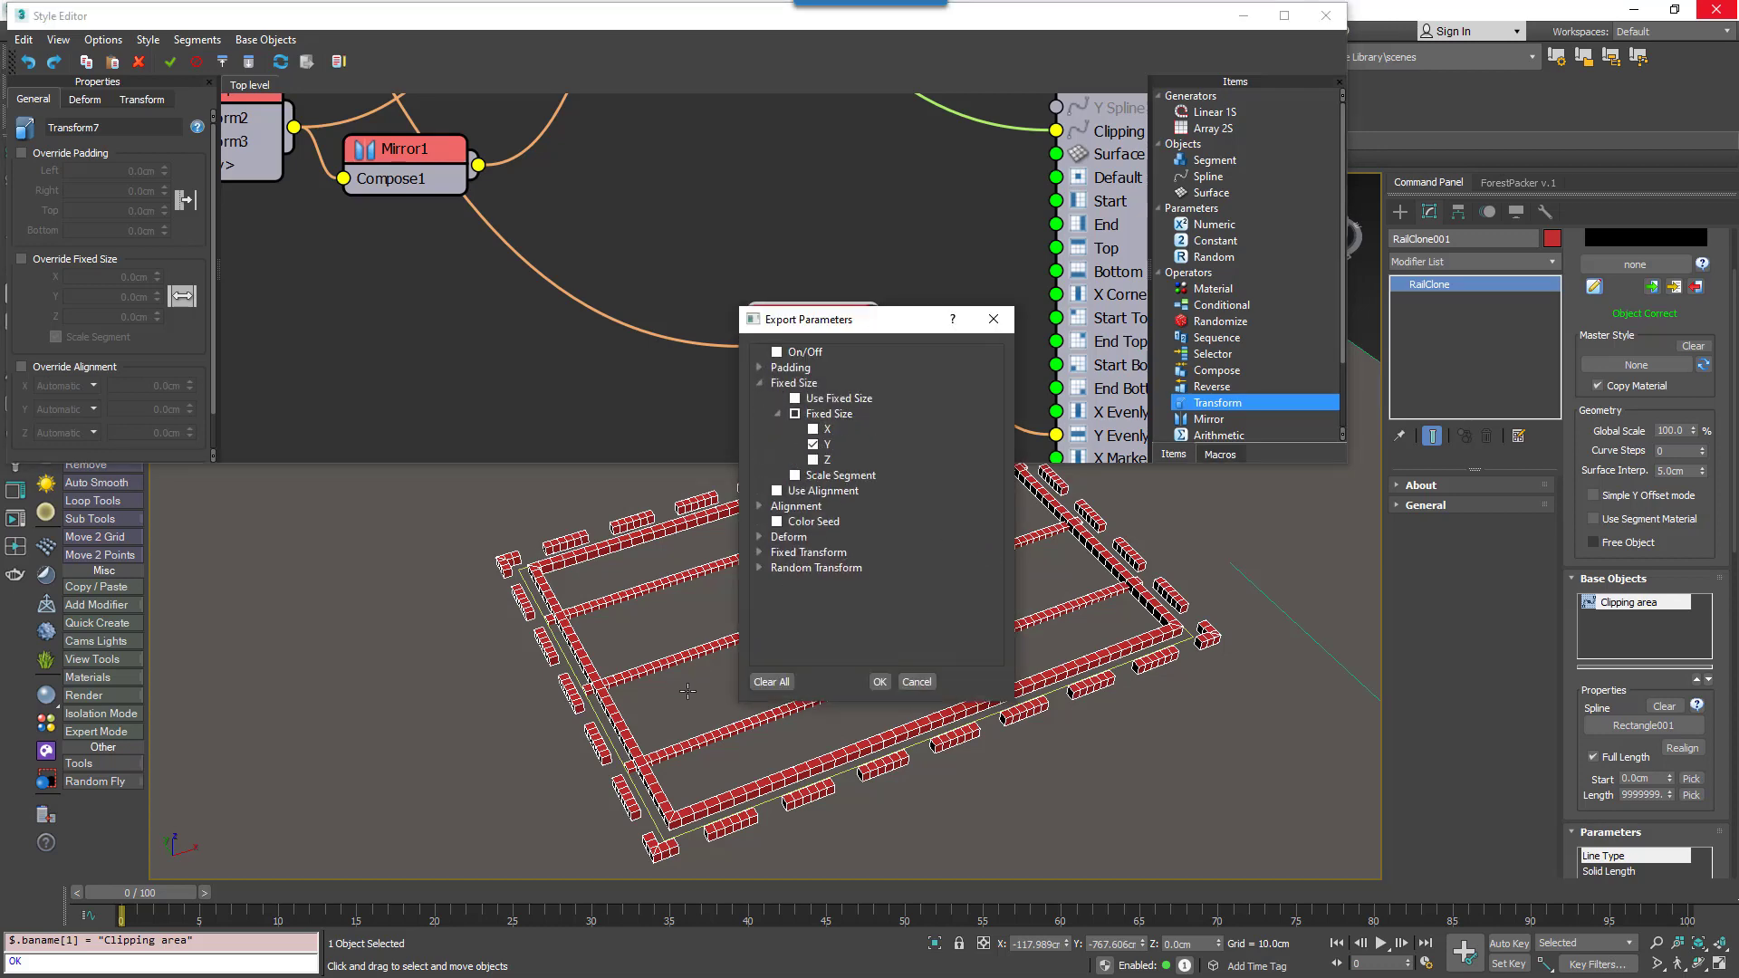
left_click(883, 684)
- Add a Scene Units numeric parameter named Fill Width, wire it to Y Fixed Size and enable the transform's Override Fixed Size
left_click_drag(1214, 225, 654, 385)
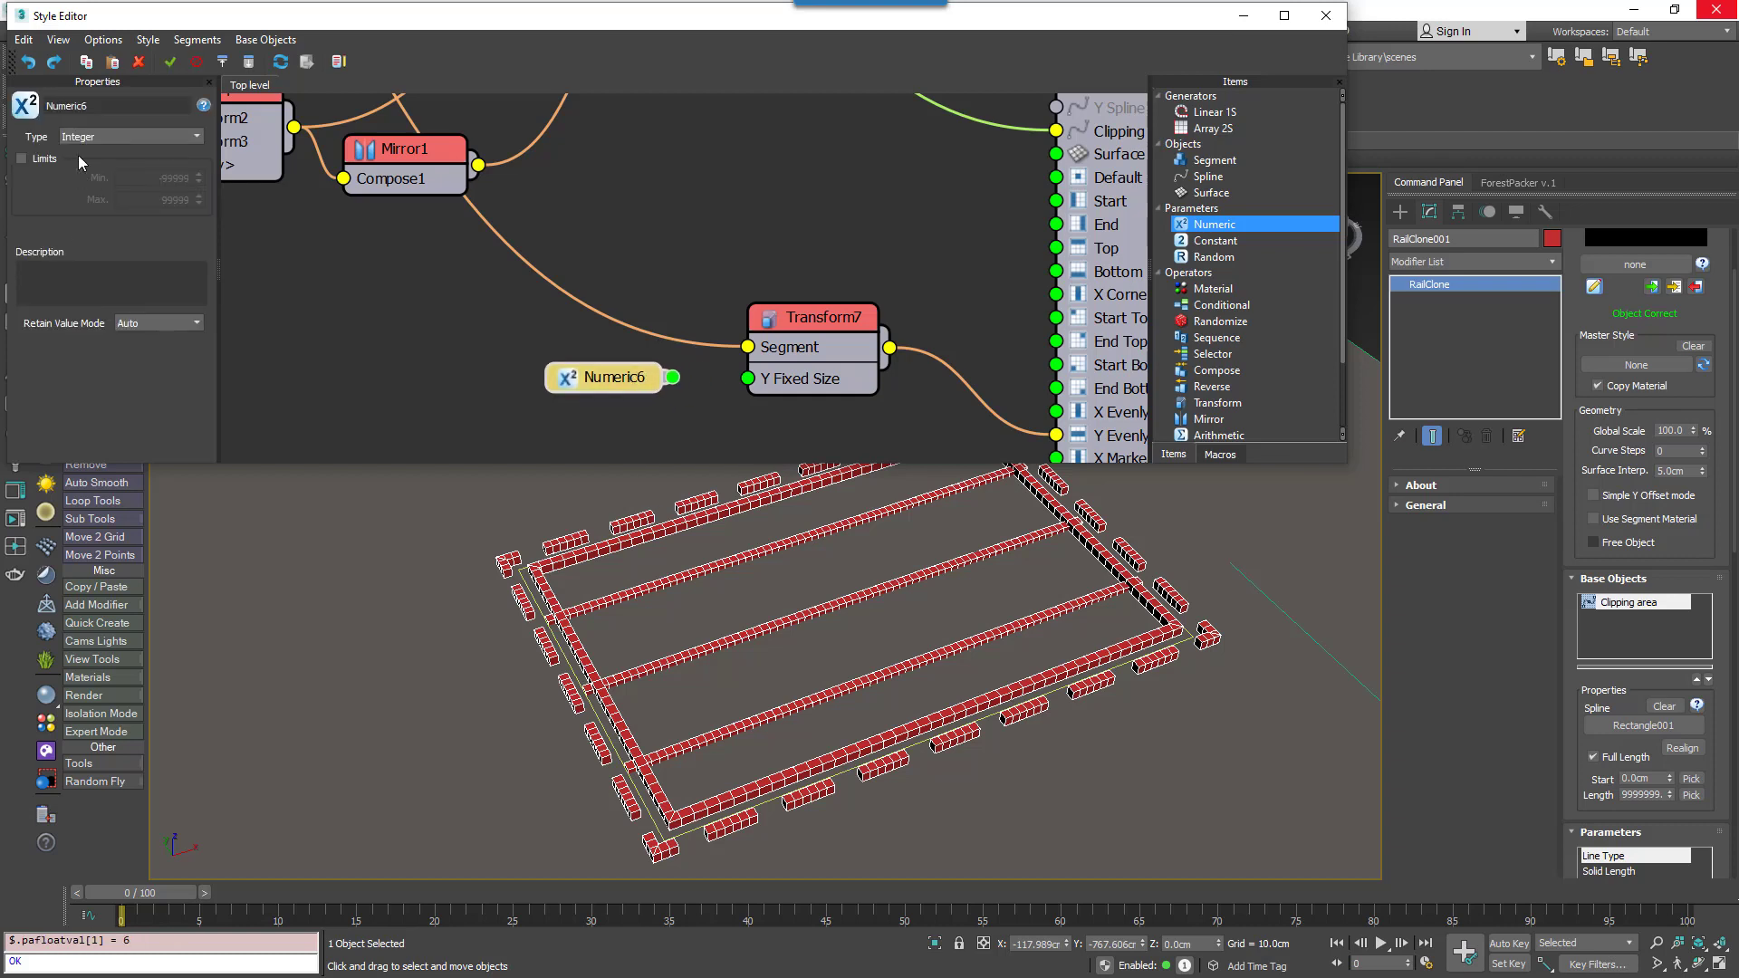
left_click(91, 136)
left_click(91, 187)
double_click(45, 106)
type("Fill Width")
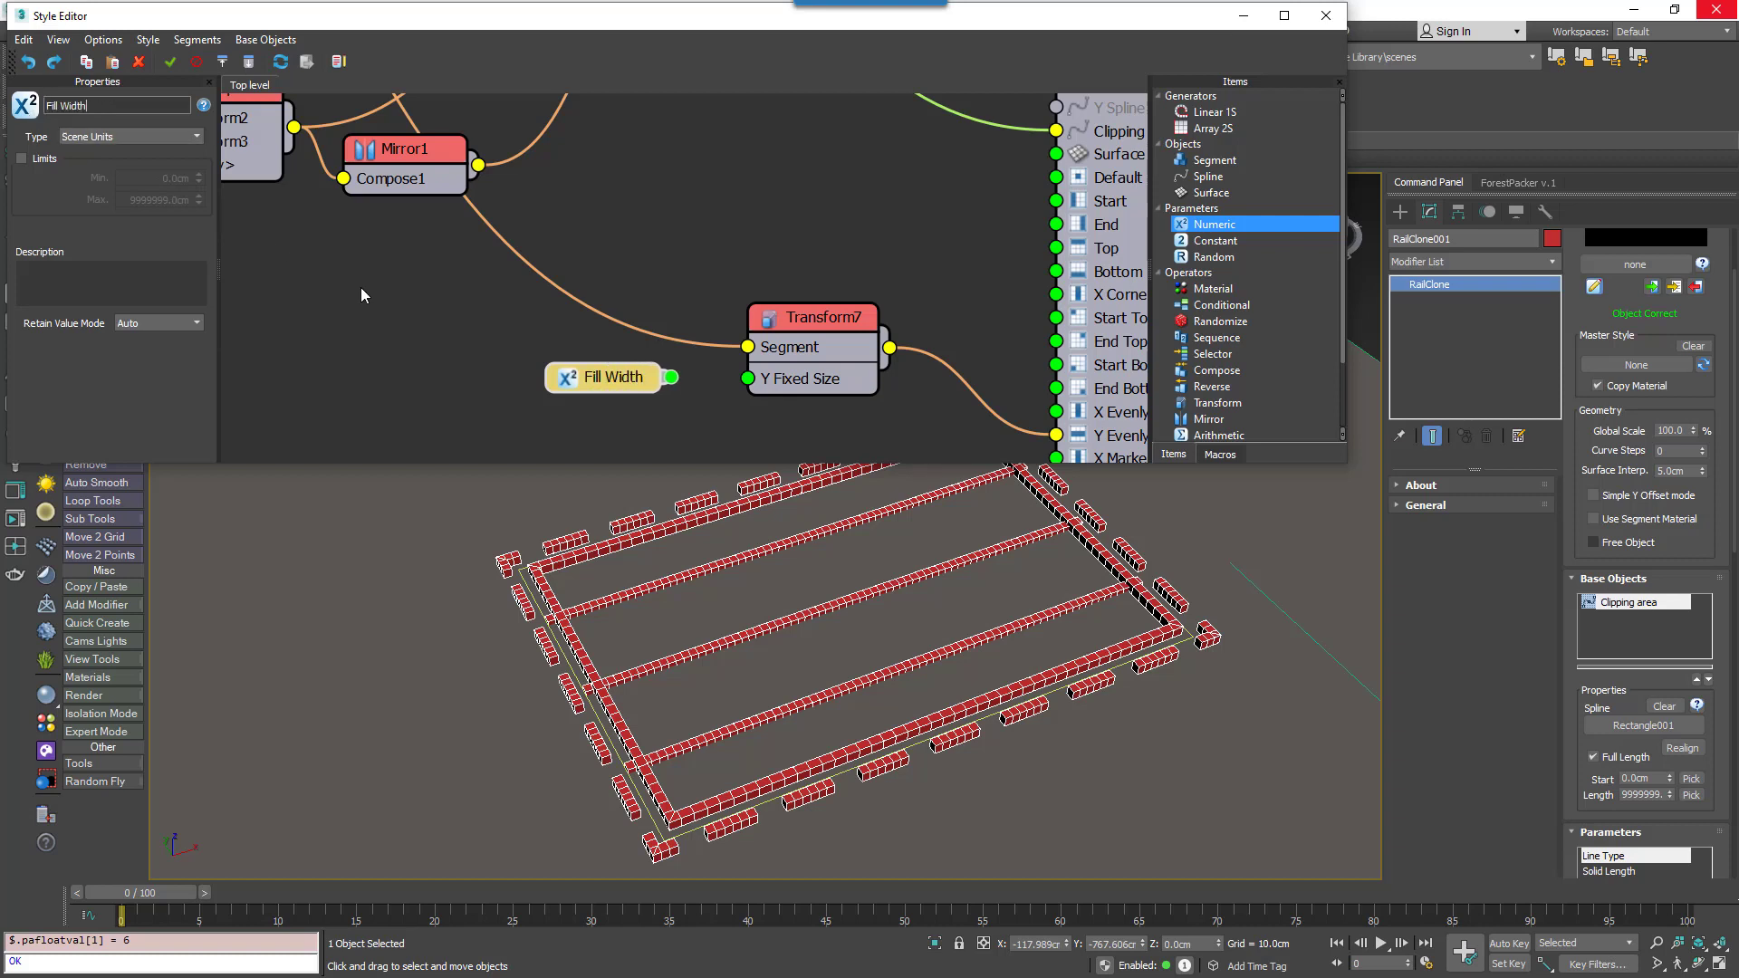
left_click_drag(671, 377, 747, 378)
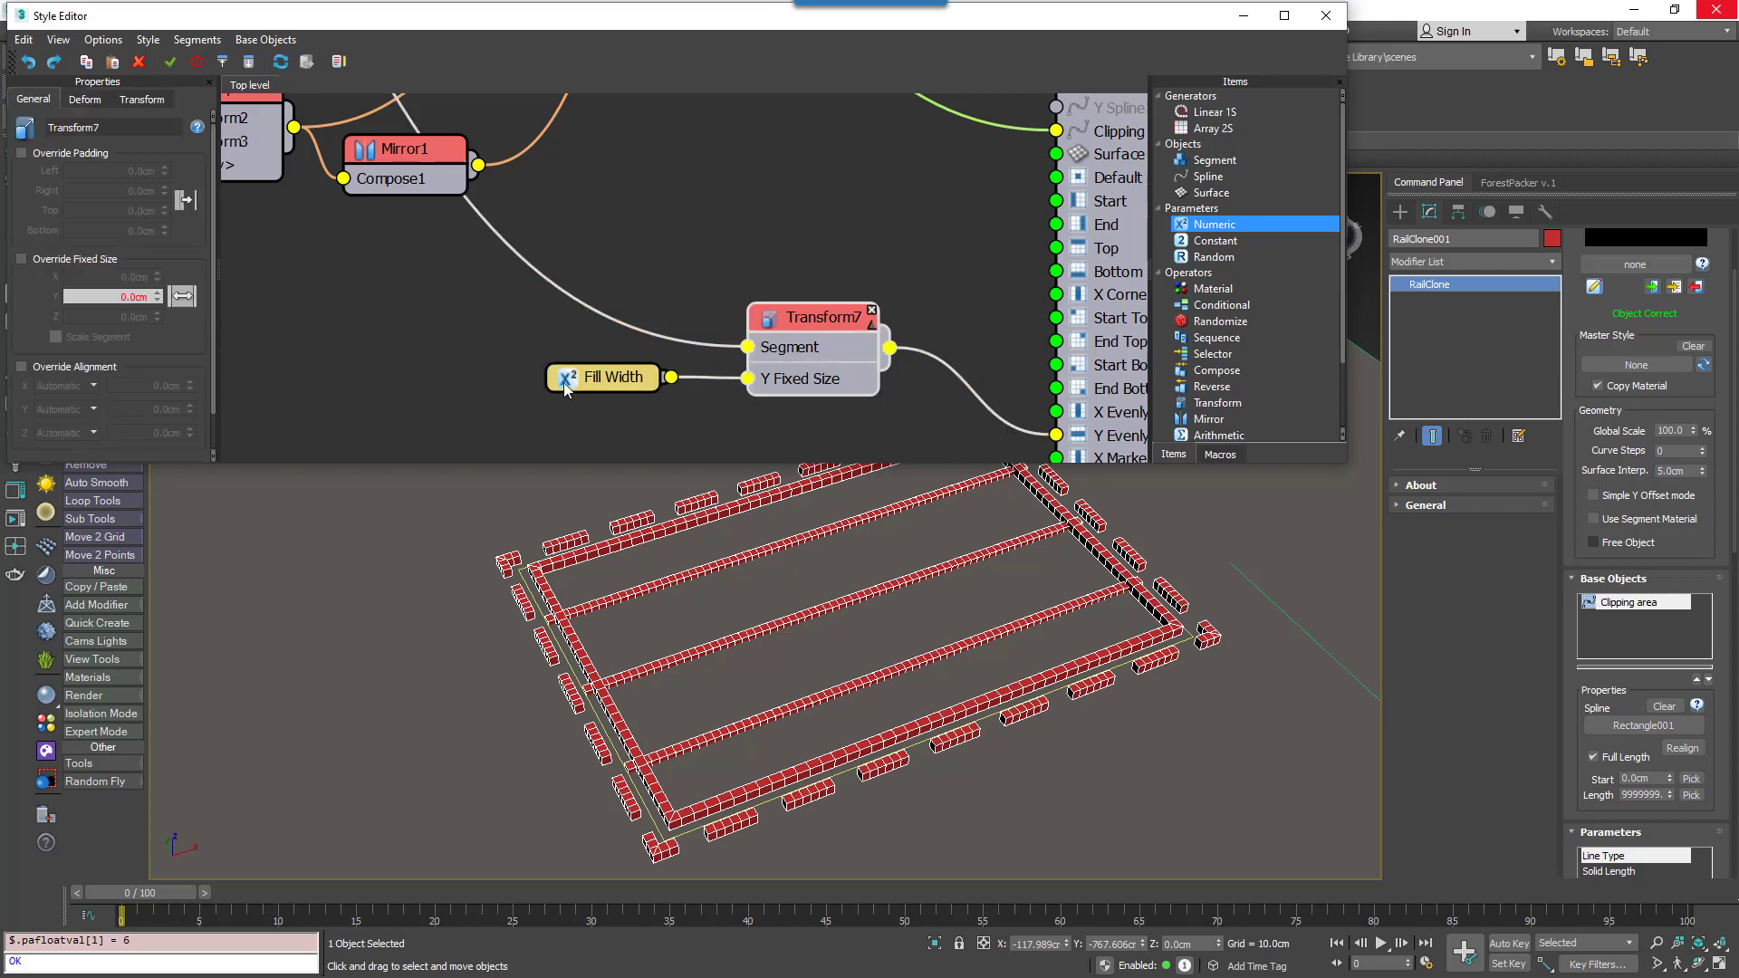
left_click(56, 262)
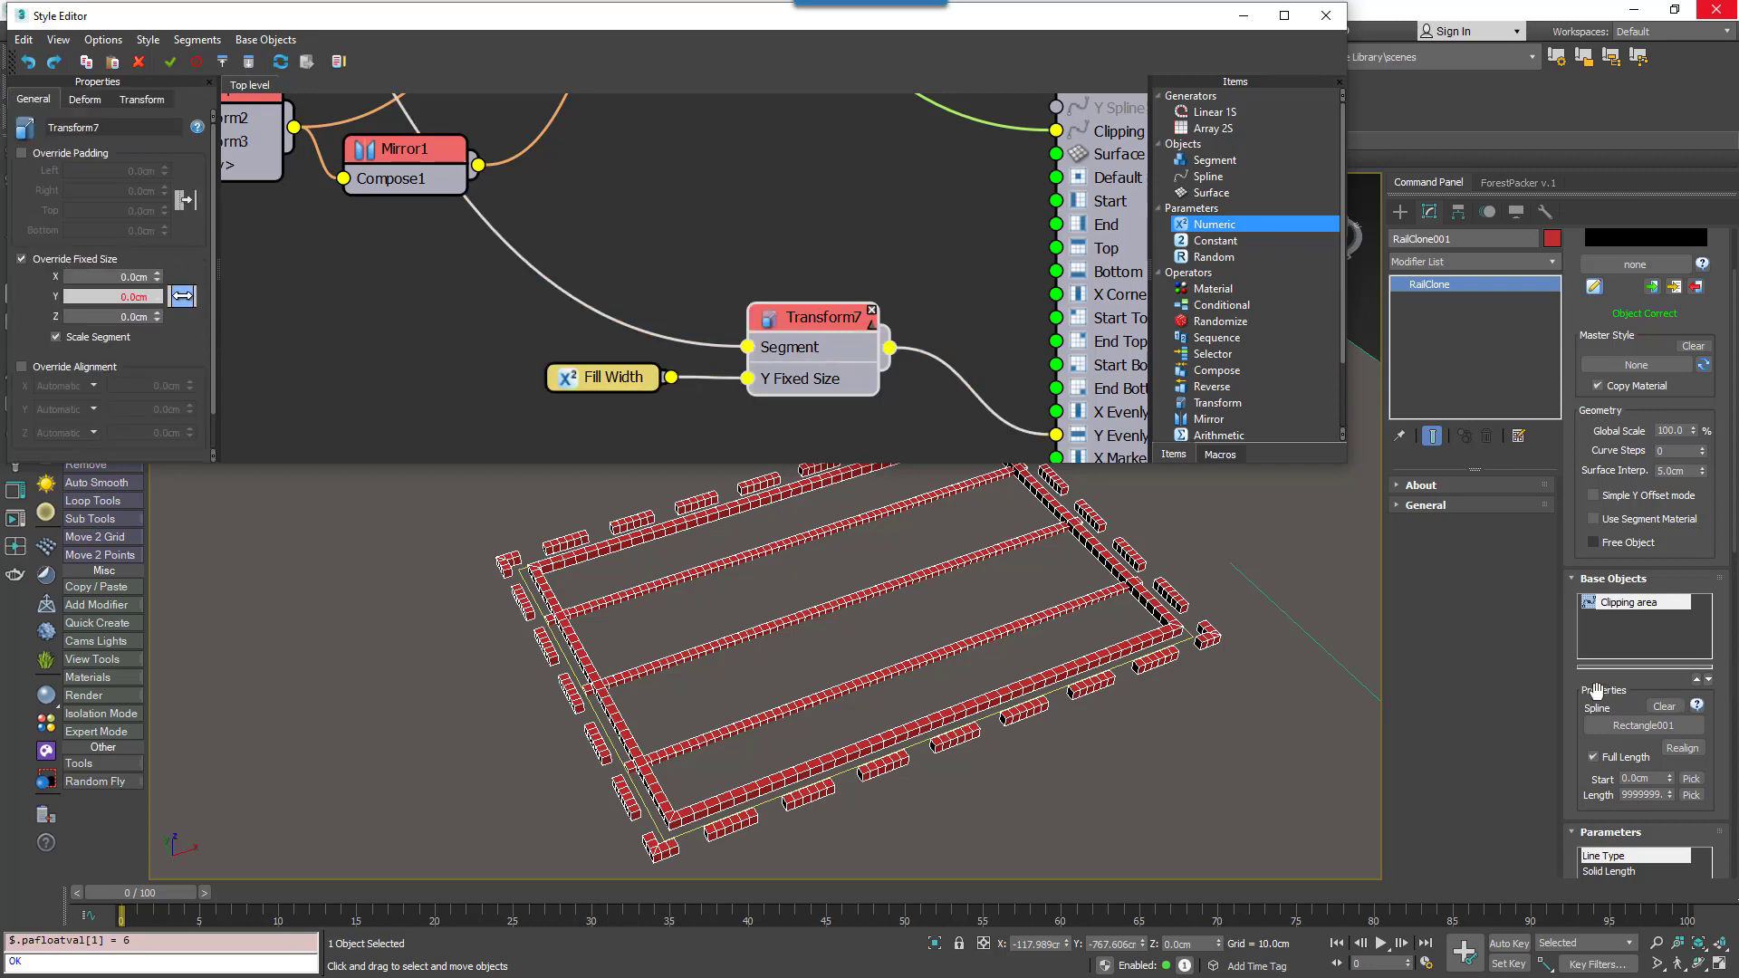
- Set the Fill Width parameter to 30 cm and widen it to 53.7 cm
scroll(1647, 706, "down", 5)
left_click(1617, 637)
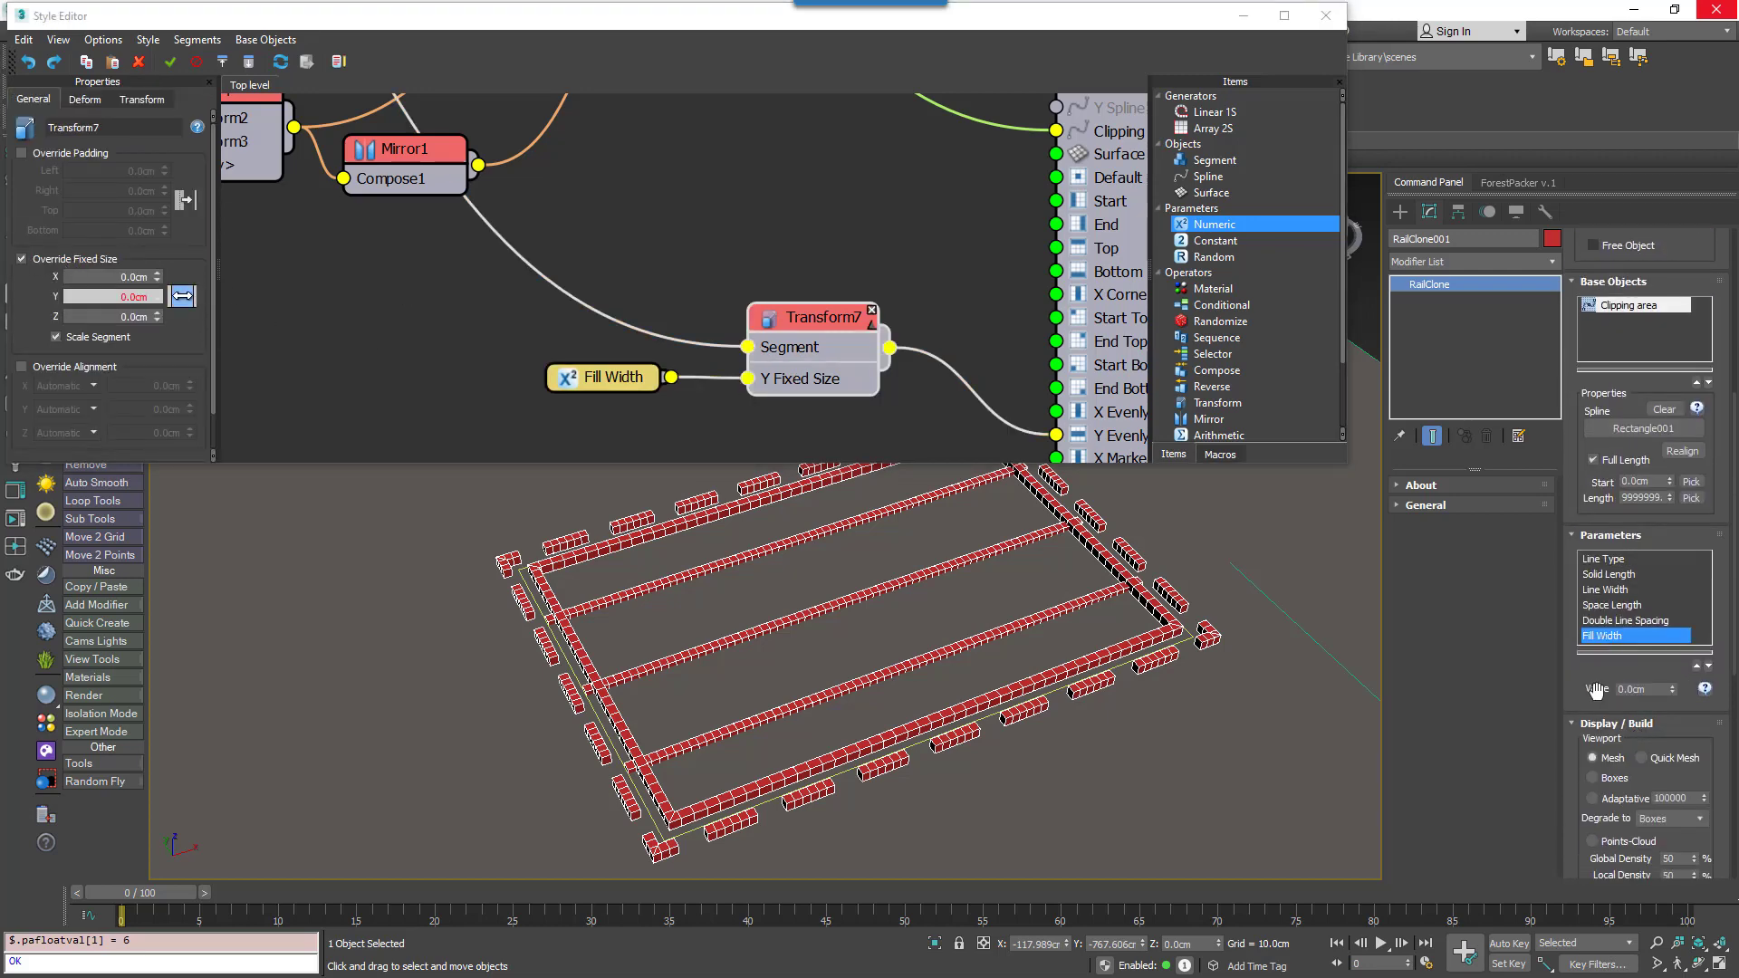
left_click_drag(1596, 690, 1656, 675)
left_click(1655, 671)
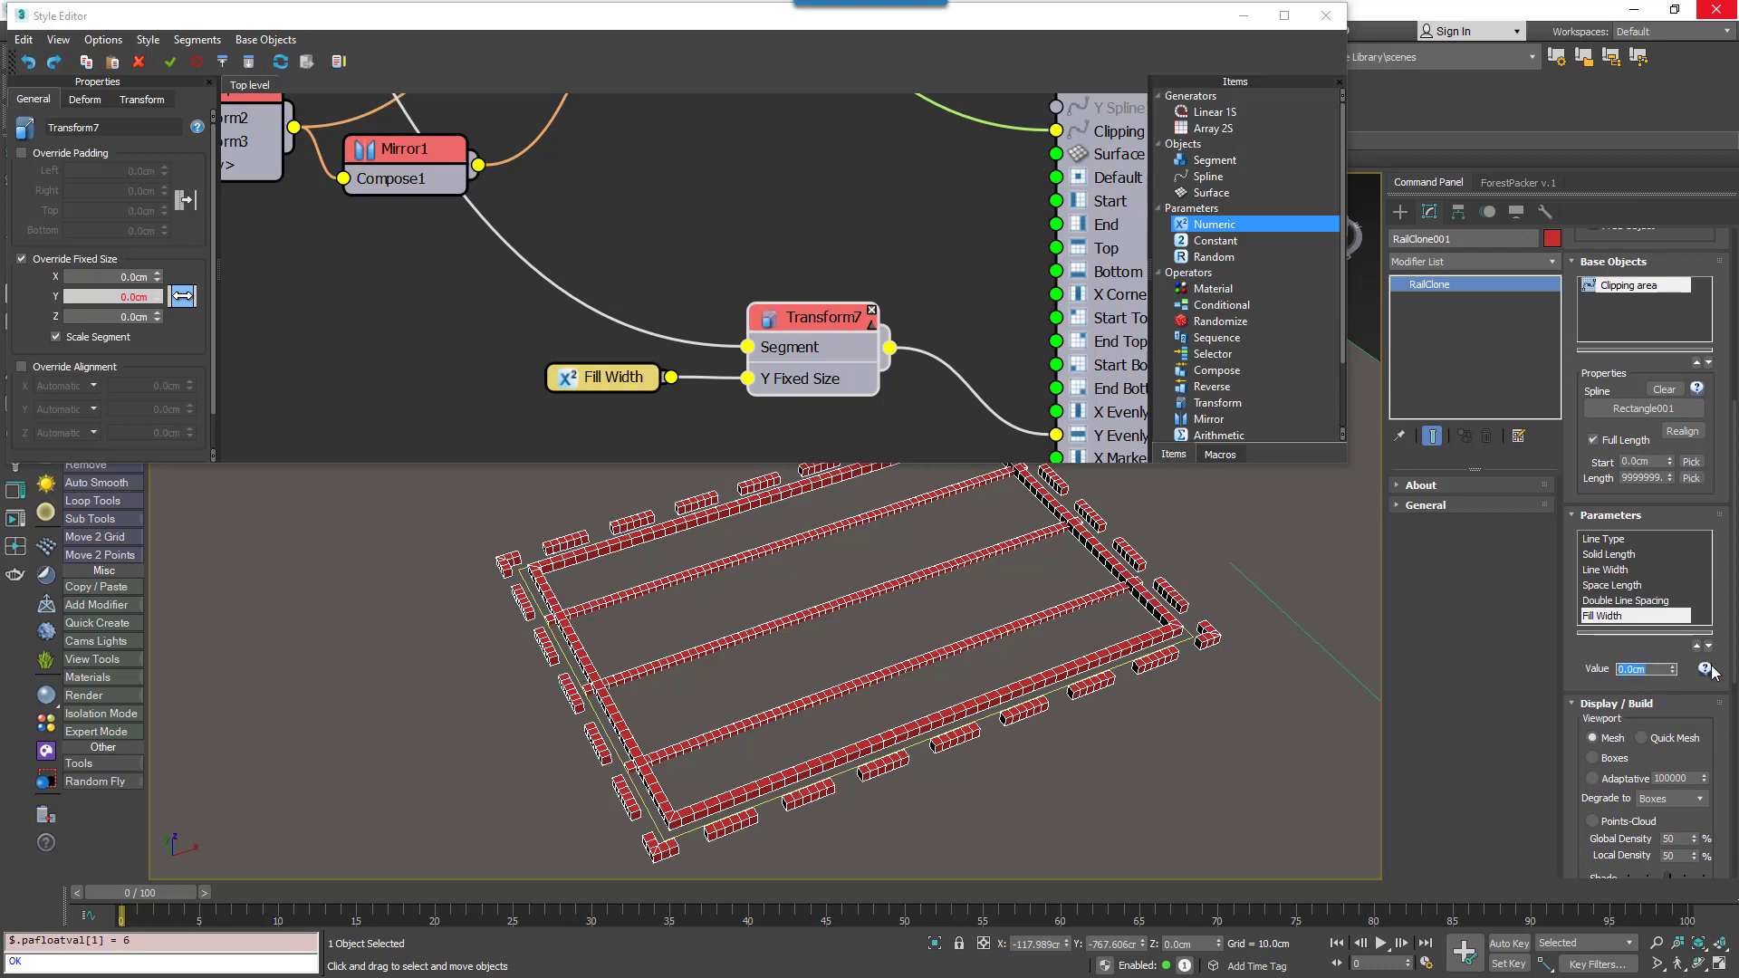
type("30")
key("Return")
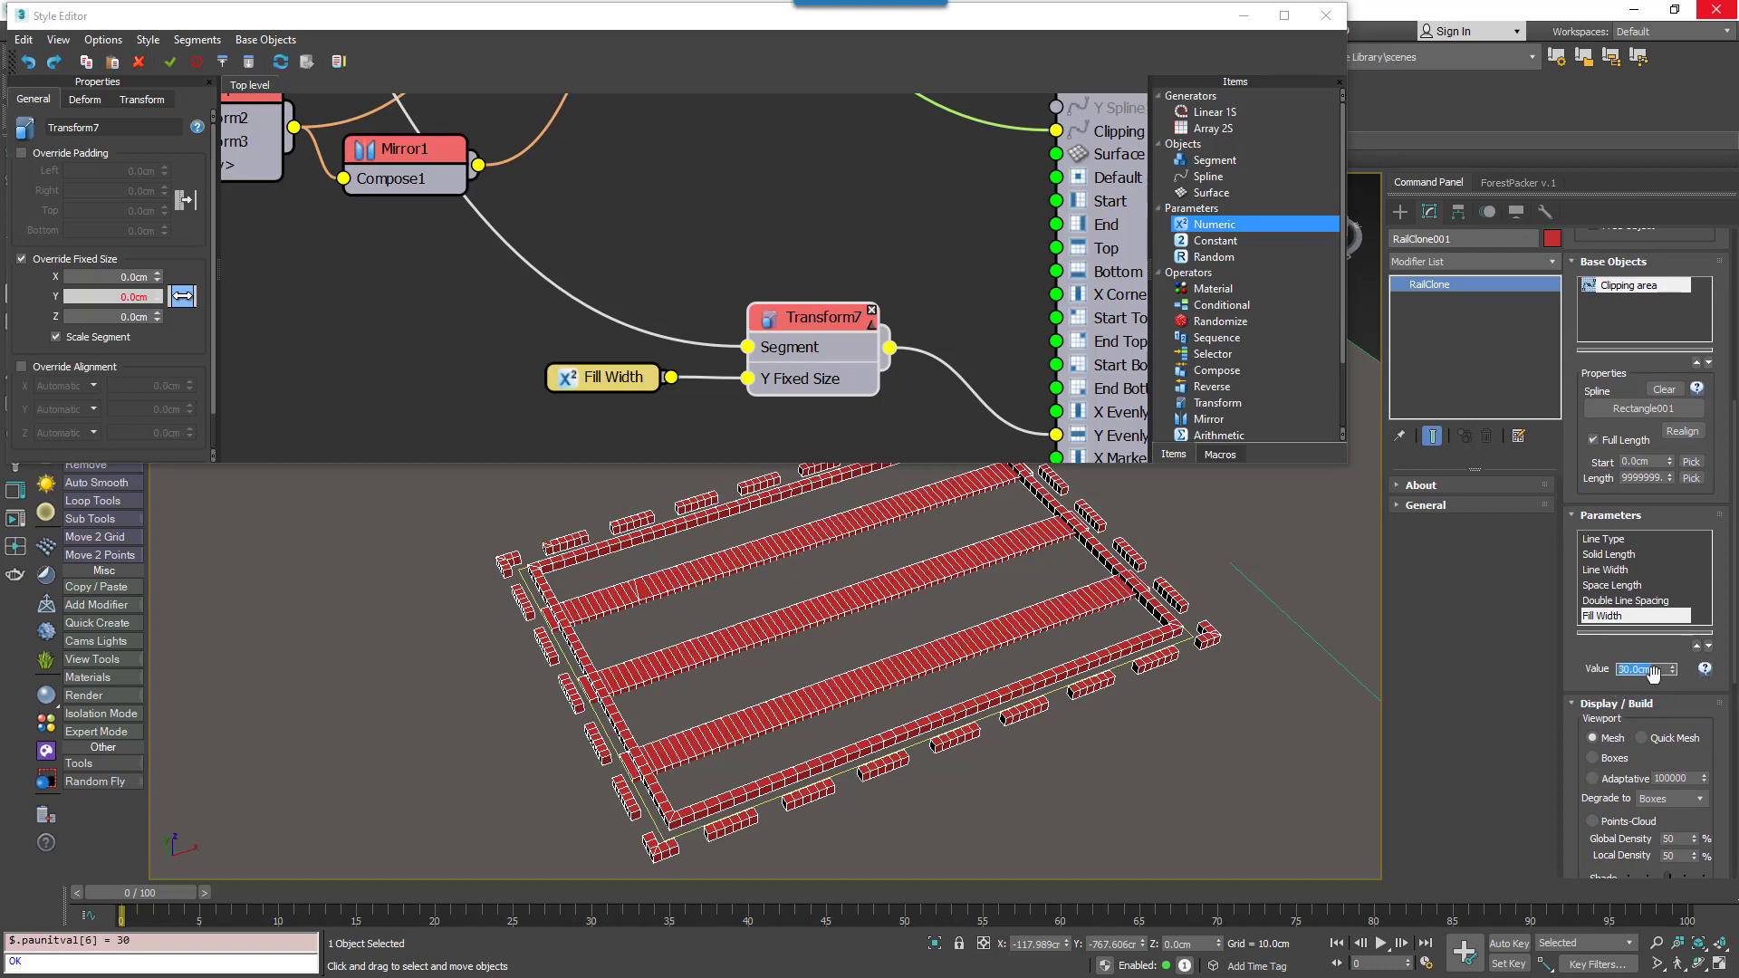
left_click_drag(1672, 679, 1638, 589)
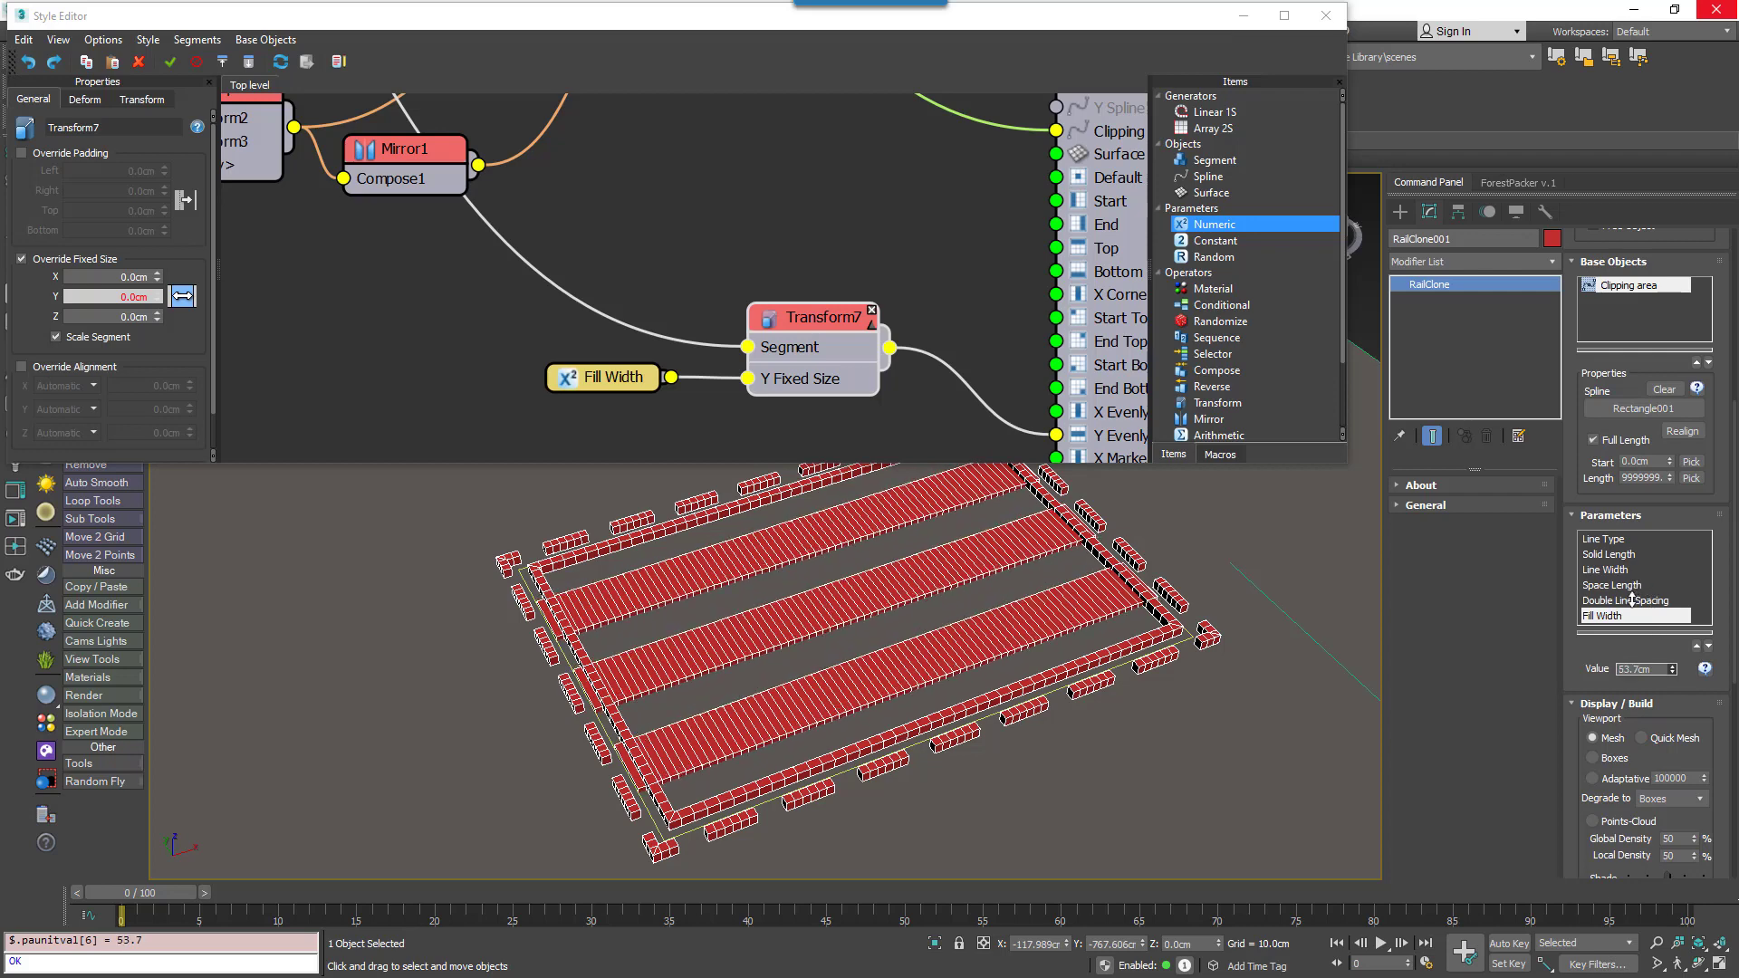
scroll(1019, 759, "up", 2)
scroll(845, 674, "up", 2)
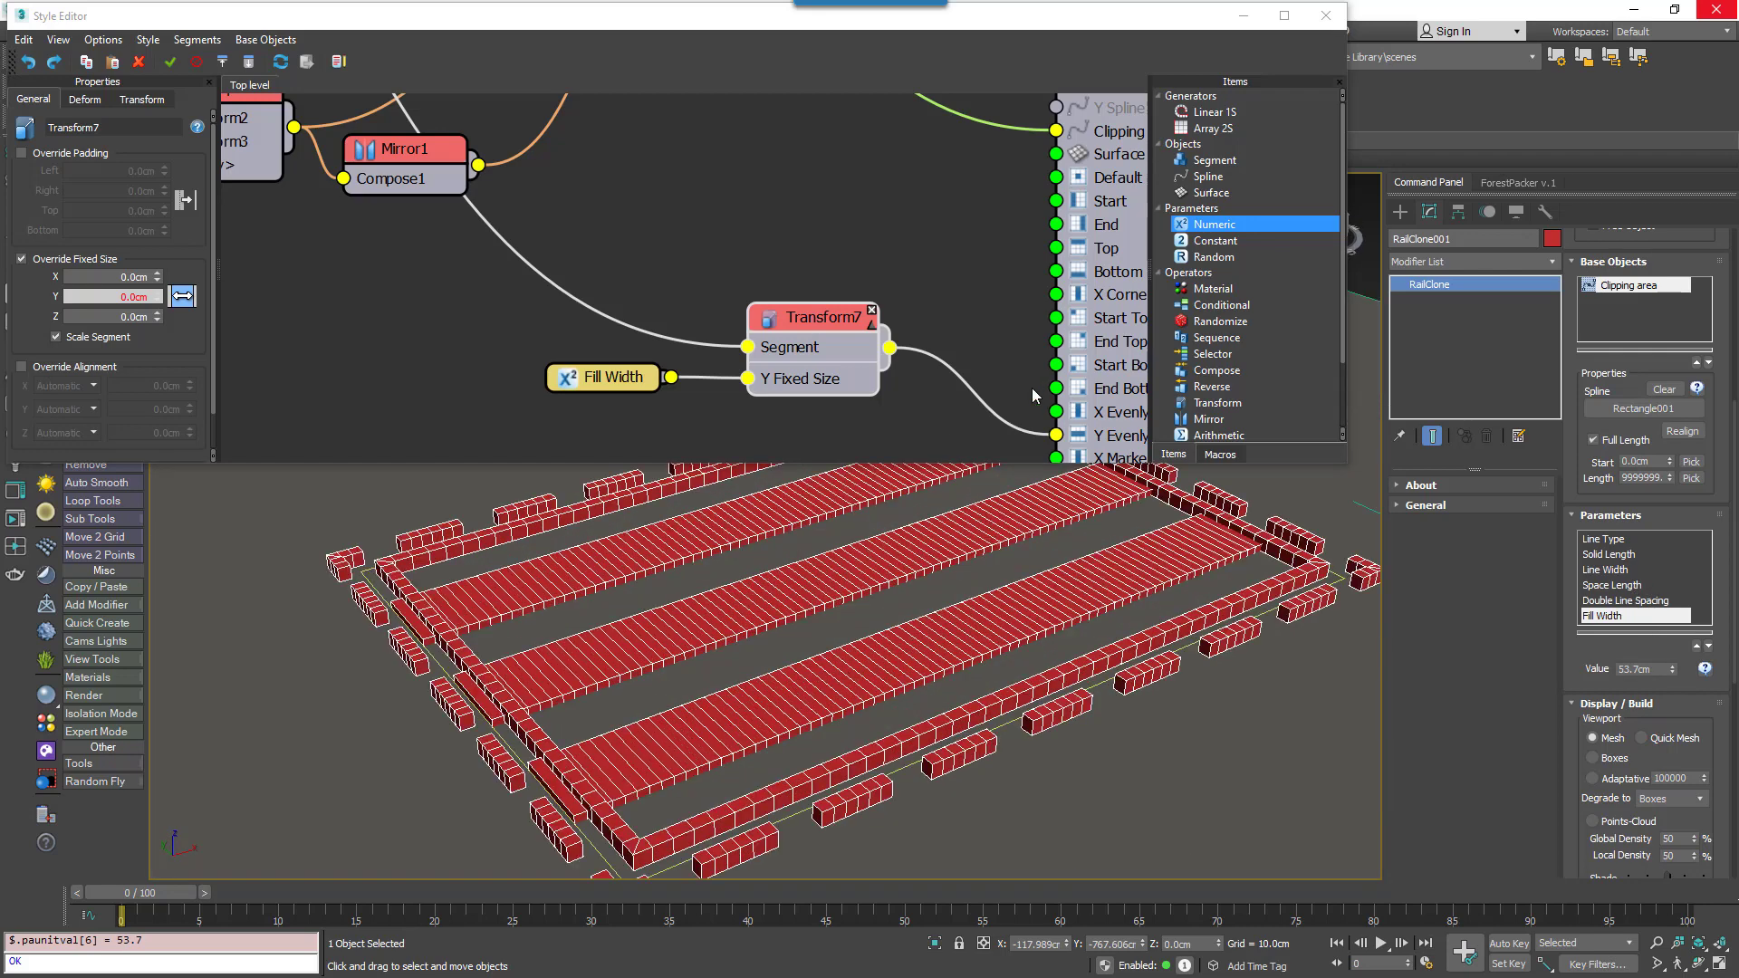
- Test the fill stripe spacing by setting the array's Y Evenly distance to 69 cm in its rules
scroll(1039, 396, "down", 1)
left_click(813, 295)
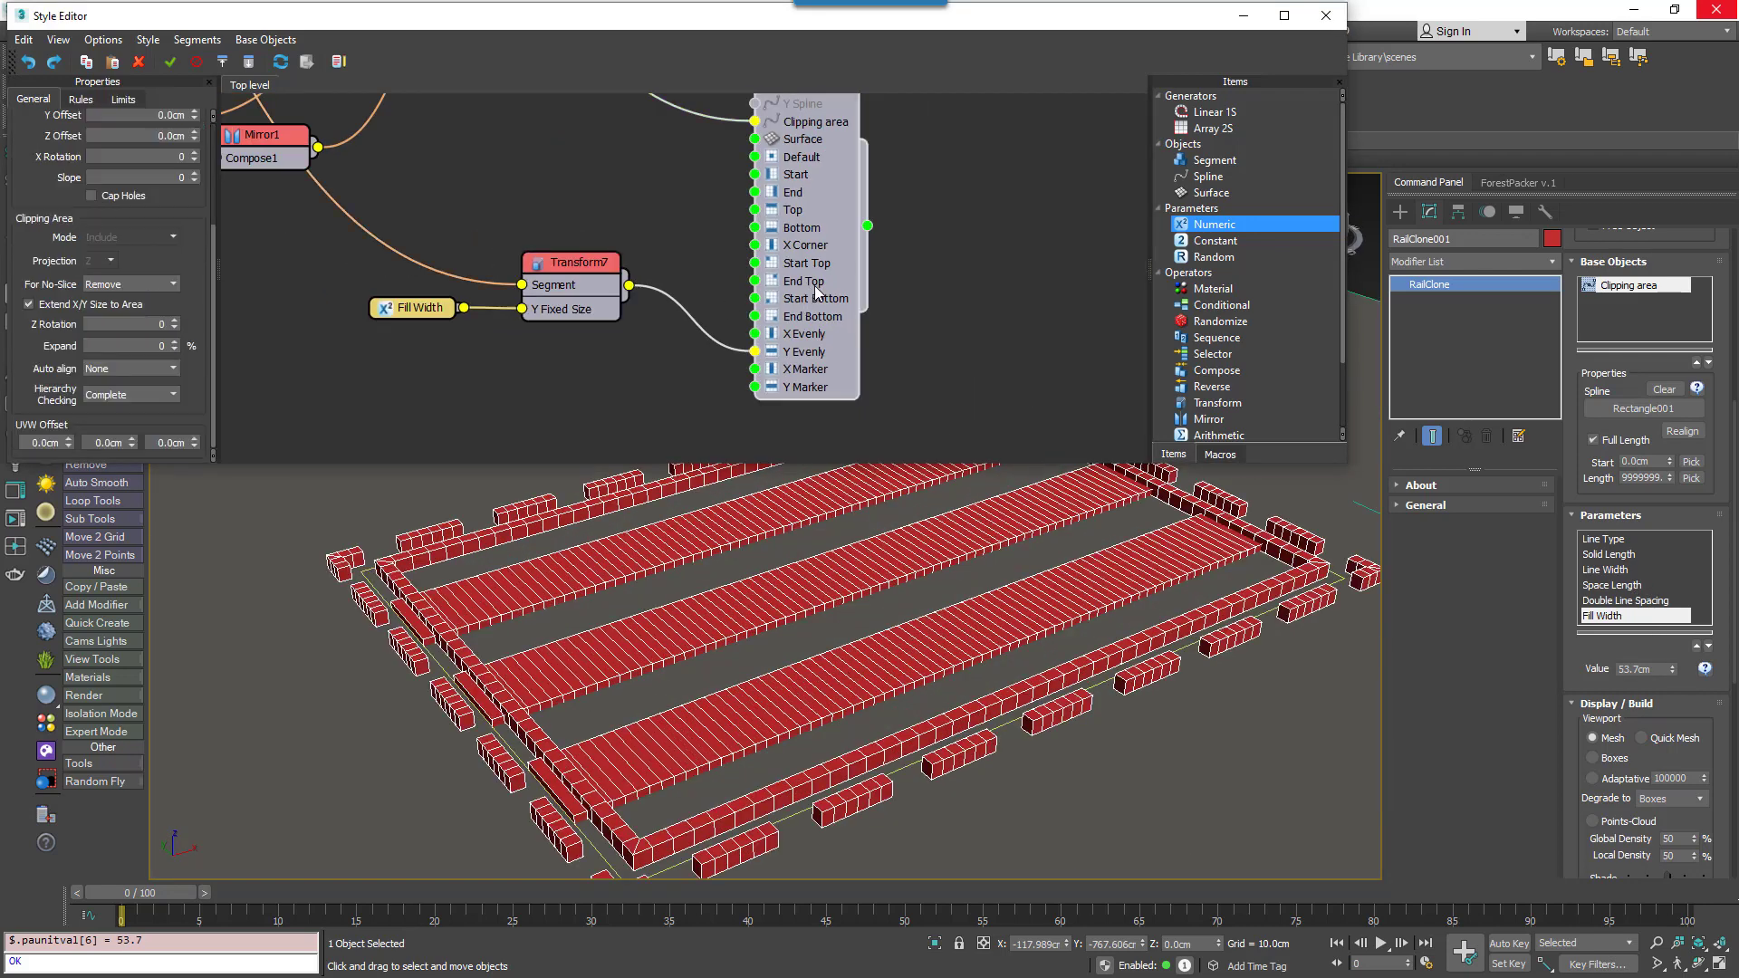
left_click(79, 99)
left_click_drag(214, 193, 221, 286)
left_click(178, 193)
mouse_move(178, 366)
left_mouse_down()
mouse_move(188, 395)
mouse_move(187, 356)
left_mouse_up()
- Export the Y Evenly Distance parameter on the Array 2S generator
middle_click_drag(420, 380, 424, 314)
right_click(841, 300)
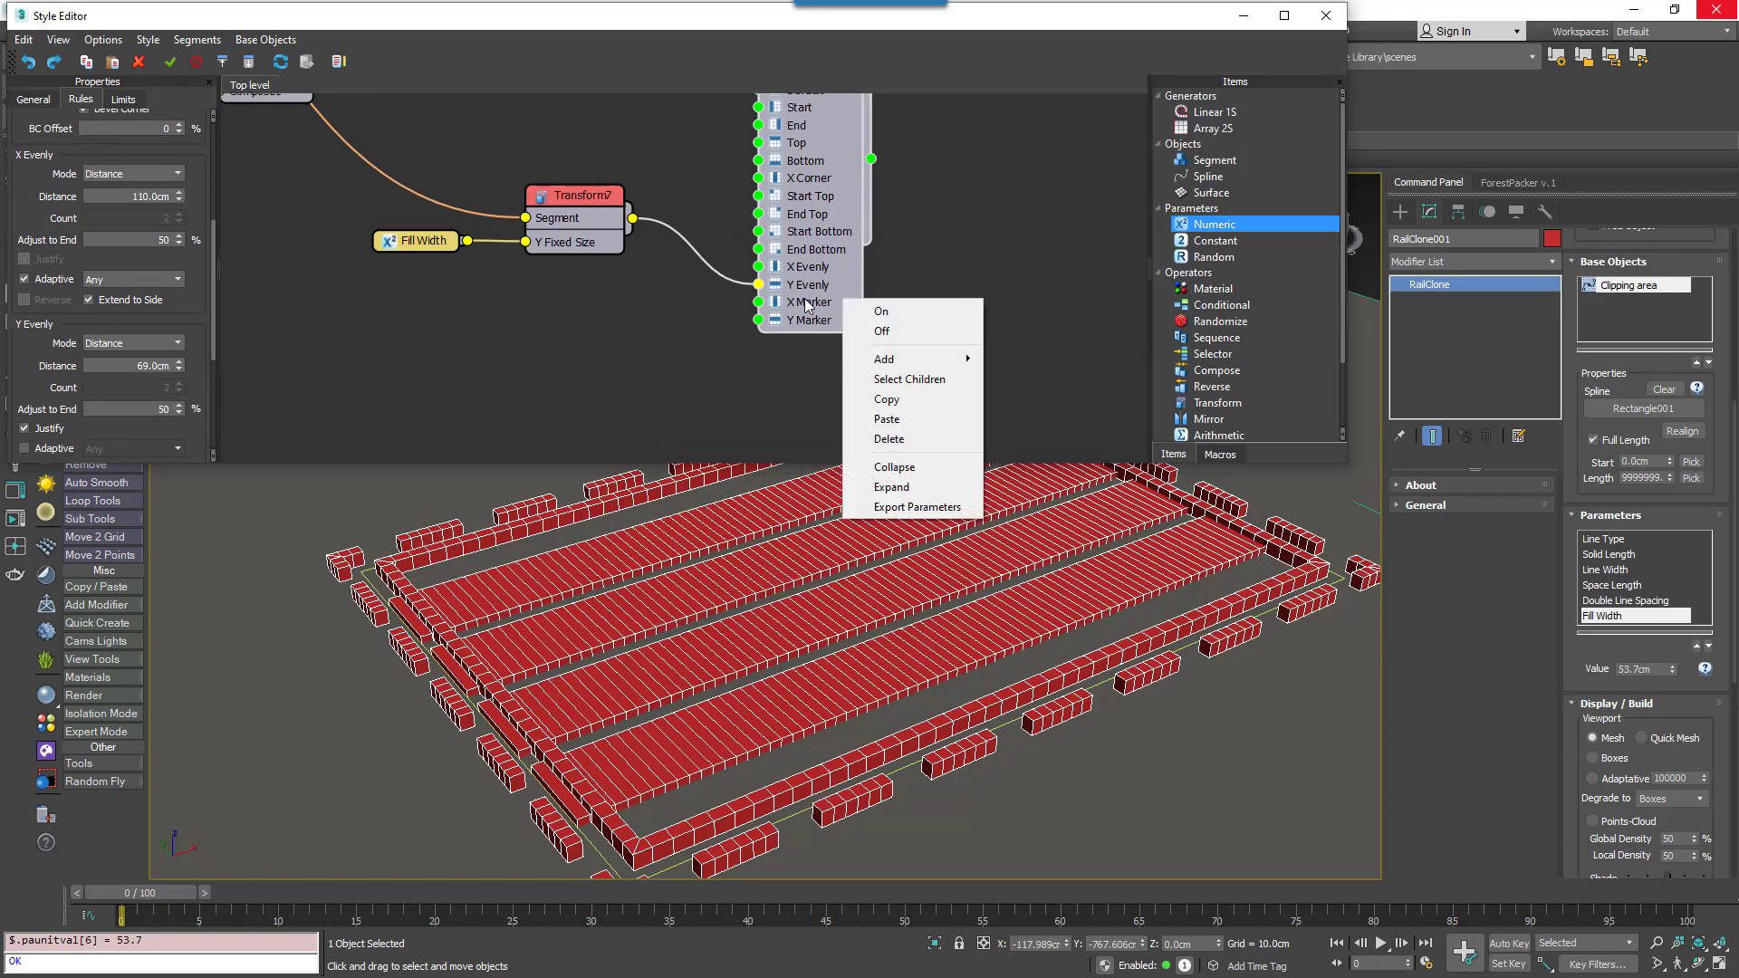
left_click(923, 508)
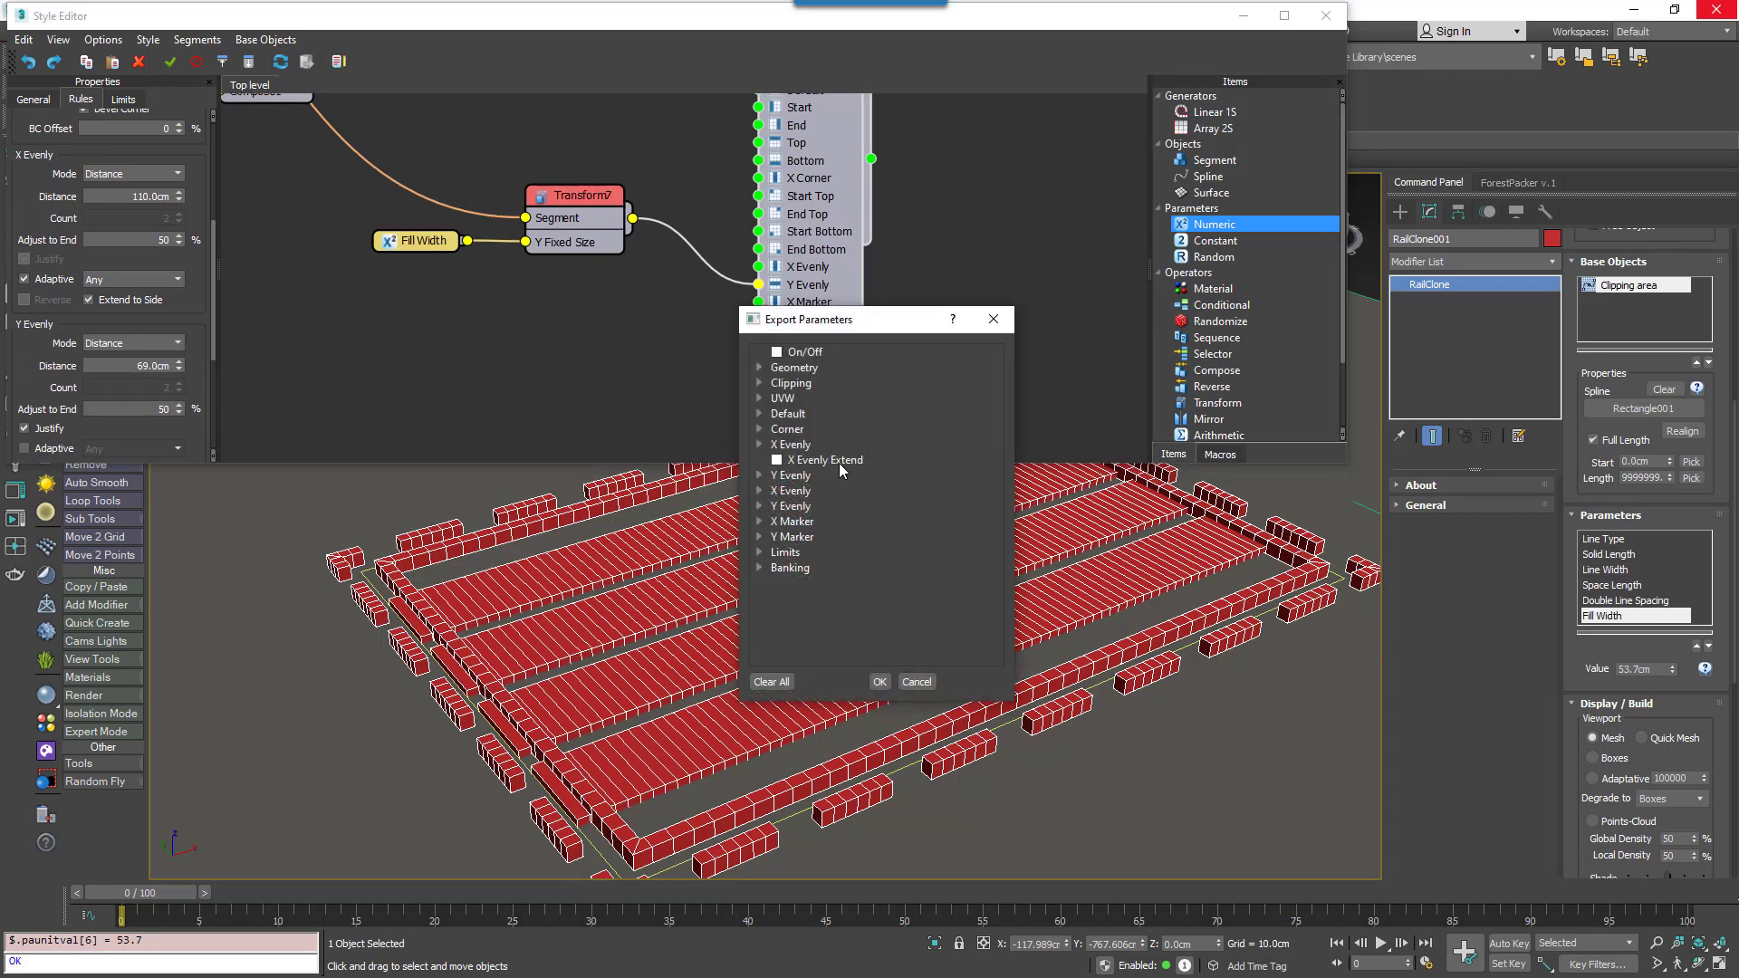
left_click(759, 475)
left_click(795, 512)
left_click(879, 682)
- Wire a new numeric parameter into Y Evenly Distance, with type Scene Units and the name Fill Spacing
left_click_drag(1214, 224, 759, 344)
left_click_drag(587, 365, 562, 364)
left_click(87, 138)
left_click(98, 186)
left_click(109, 106)
type("Y")
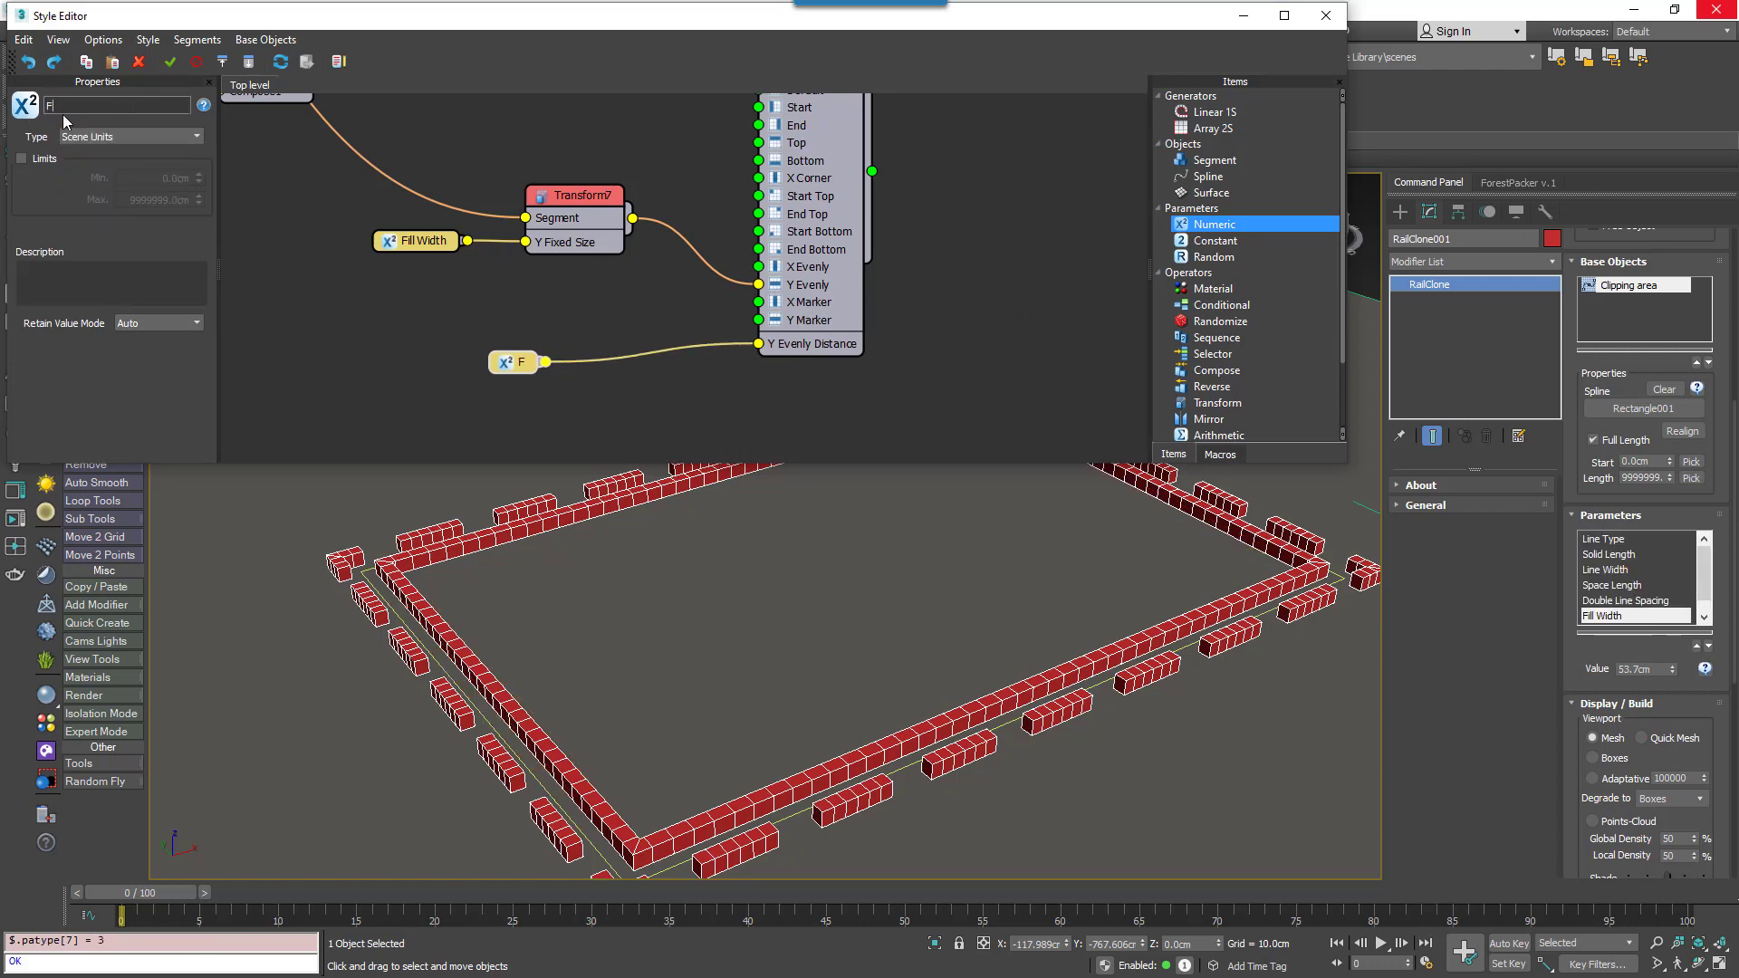
type("ill Spacing")
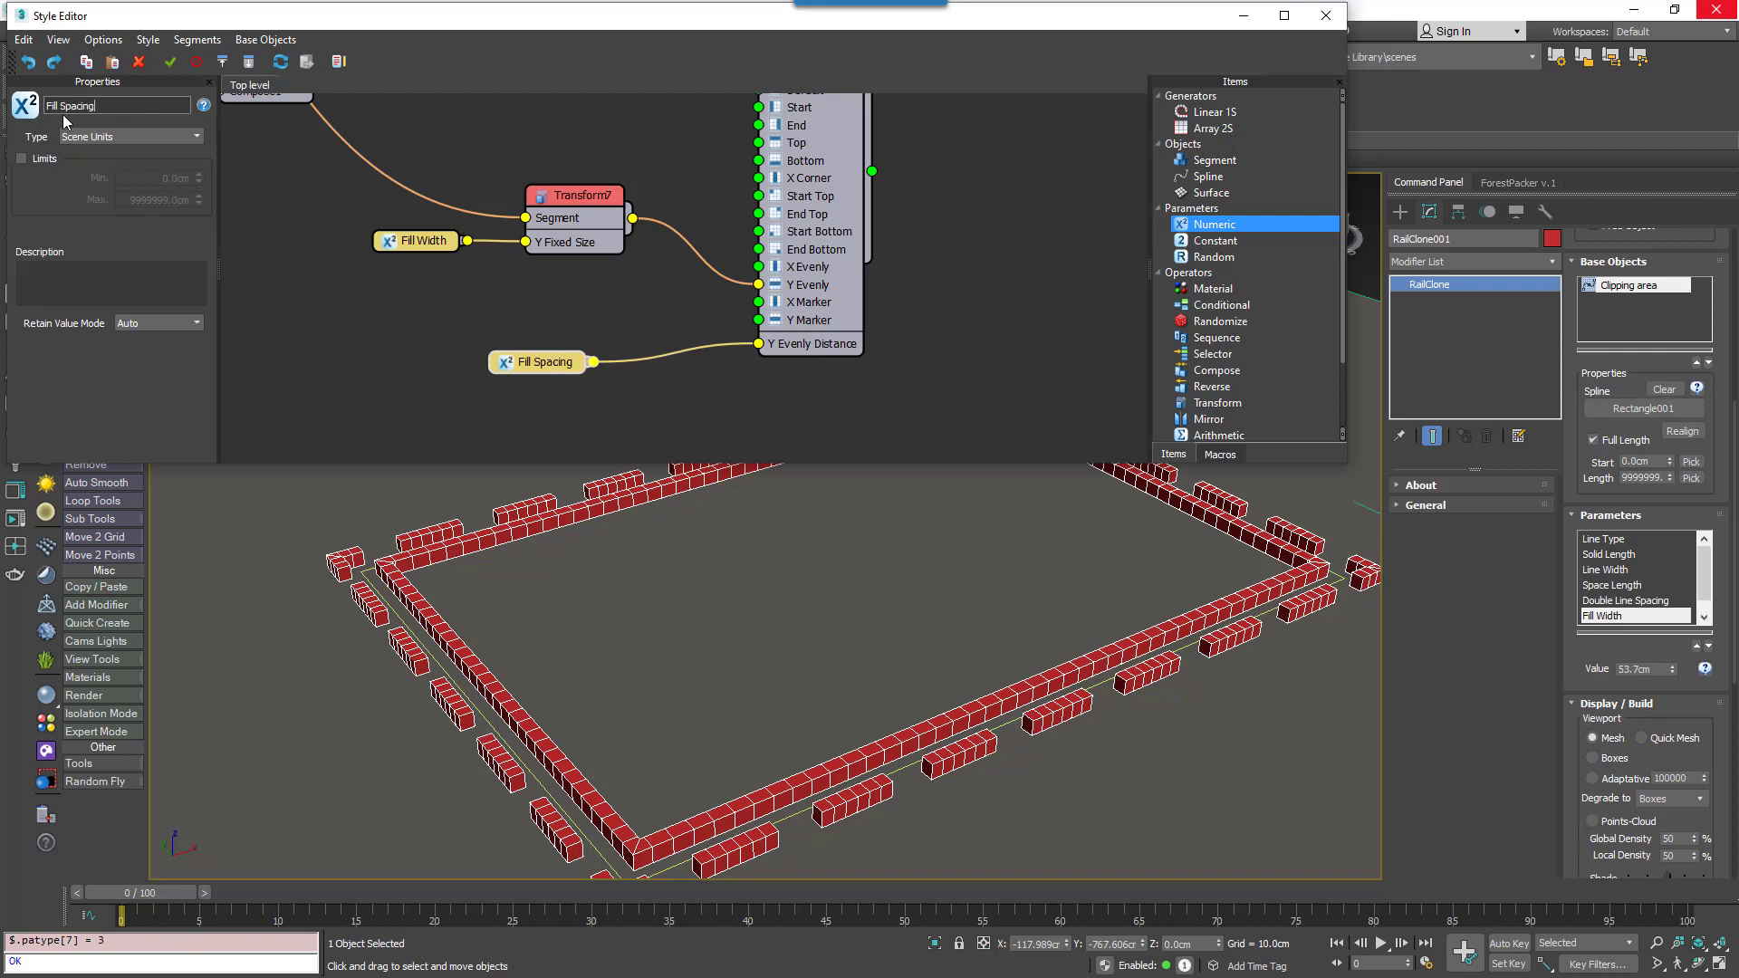
- Set the Fill Spacing parameter to 74.8 cm in the RailClone object's parameter list
left_click_drag(1608, 654, 1609, 633)
left_click_drag(1704, 563, 1704, 576)
left_click(1639, 593)
left_click(1663, 648)
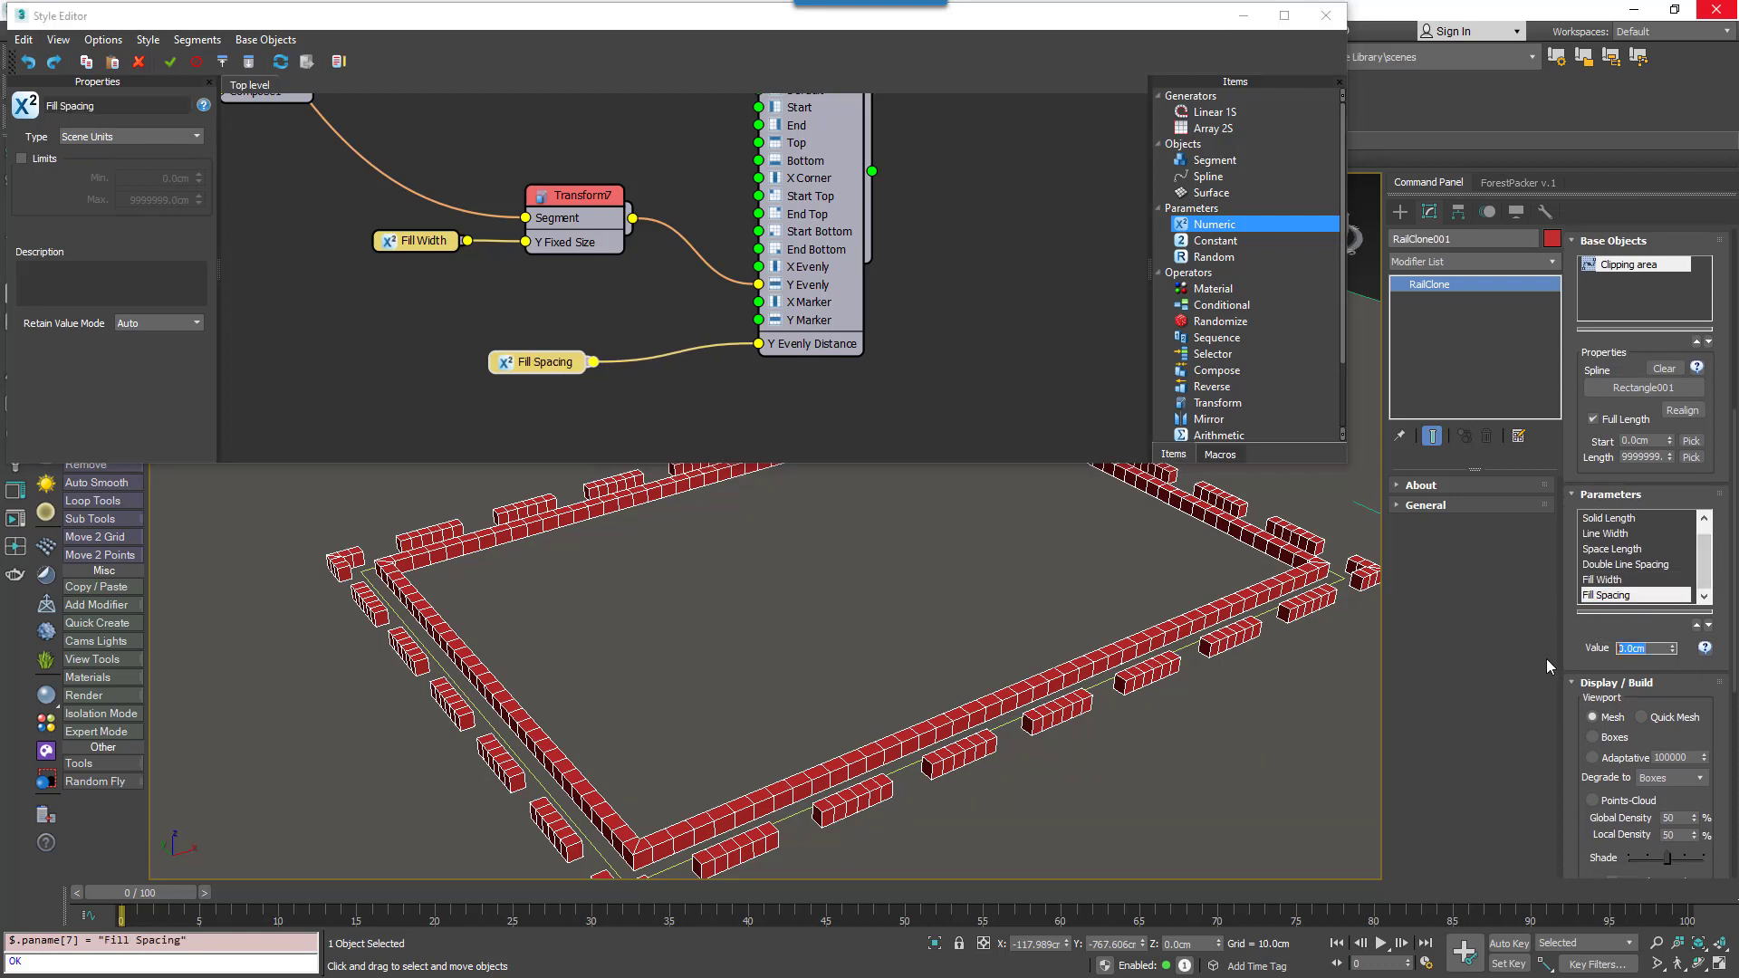
key("Return")
left_click_drag(1674, 654, 1596, 401)
- Test diagonal fill stripes by setting the array's clipping area Z Rotation to 45
scroll(972, 335, "down", 1)
middle_click_drag(951, 284, 1010, 325)
left_click(924, 290)
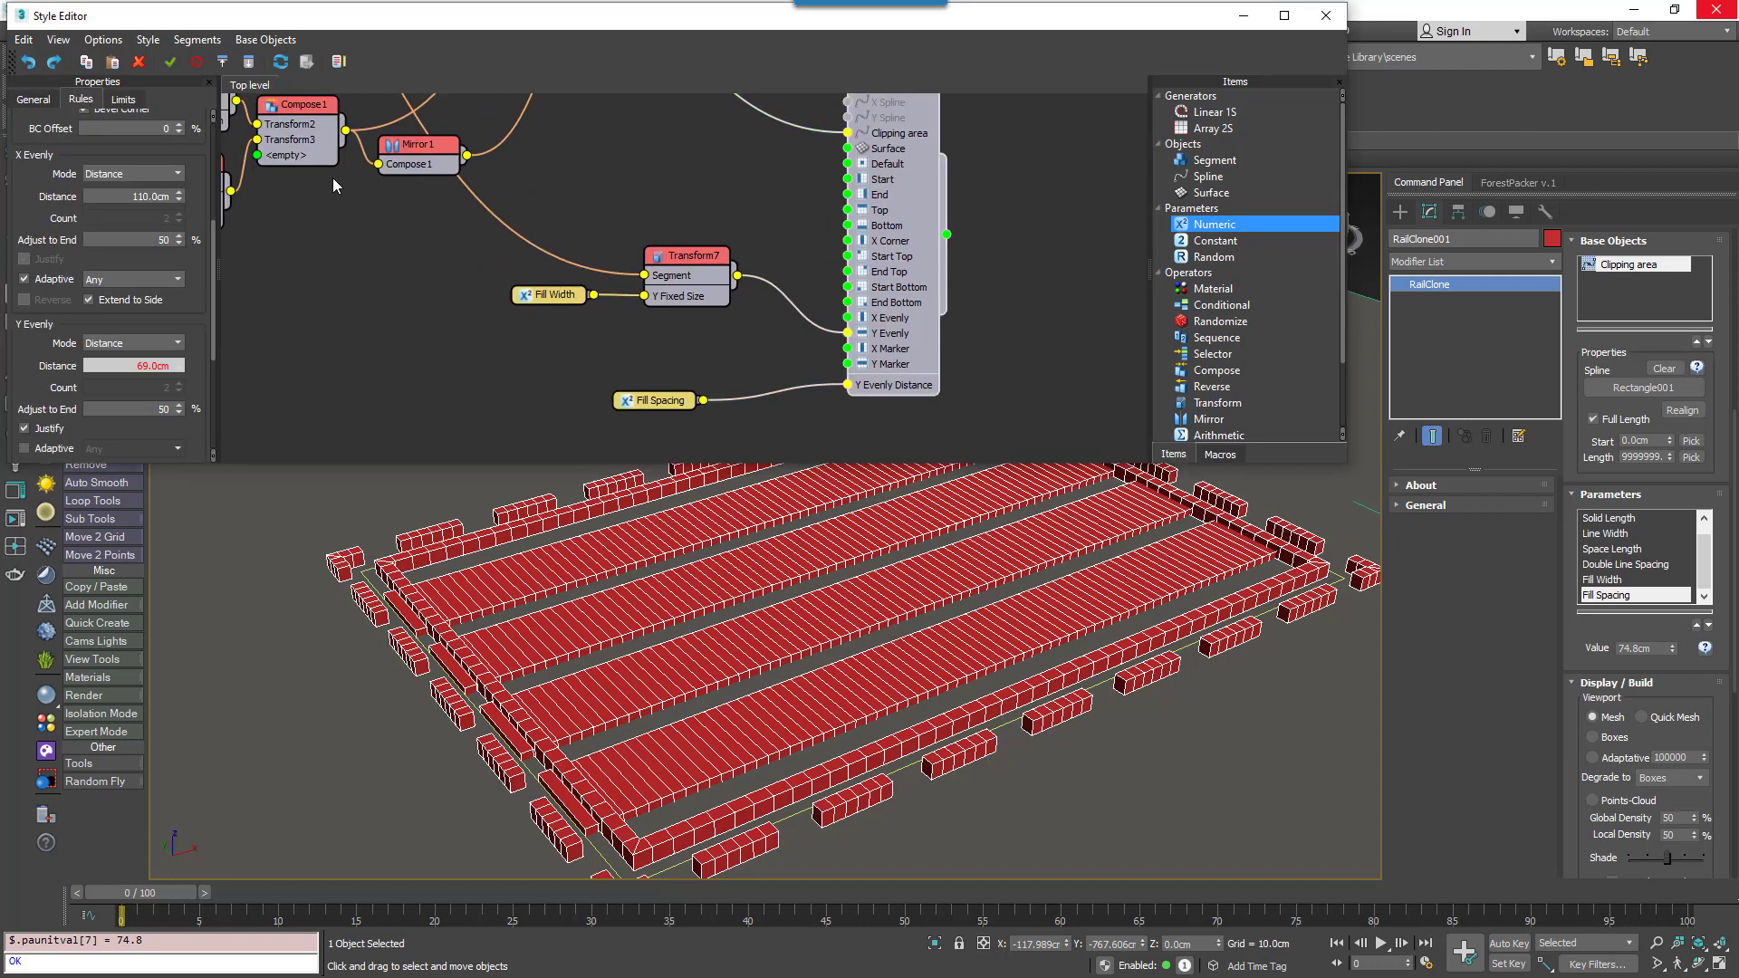
left_click_drag(214, 237, 219, 317)
scroll(63, 154, "down", 5)
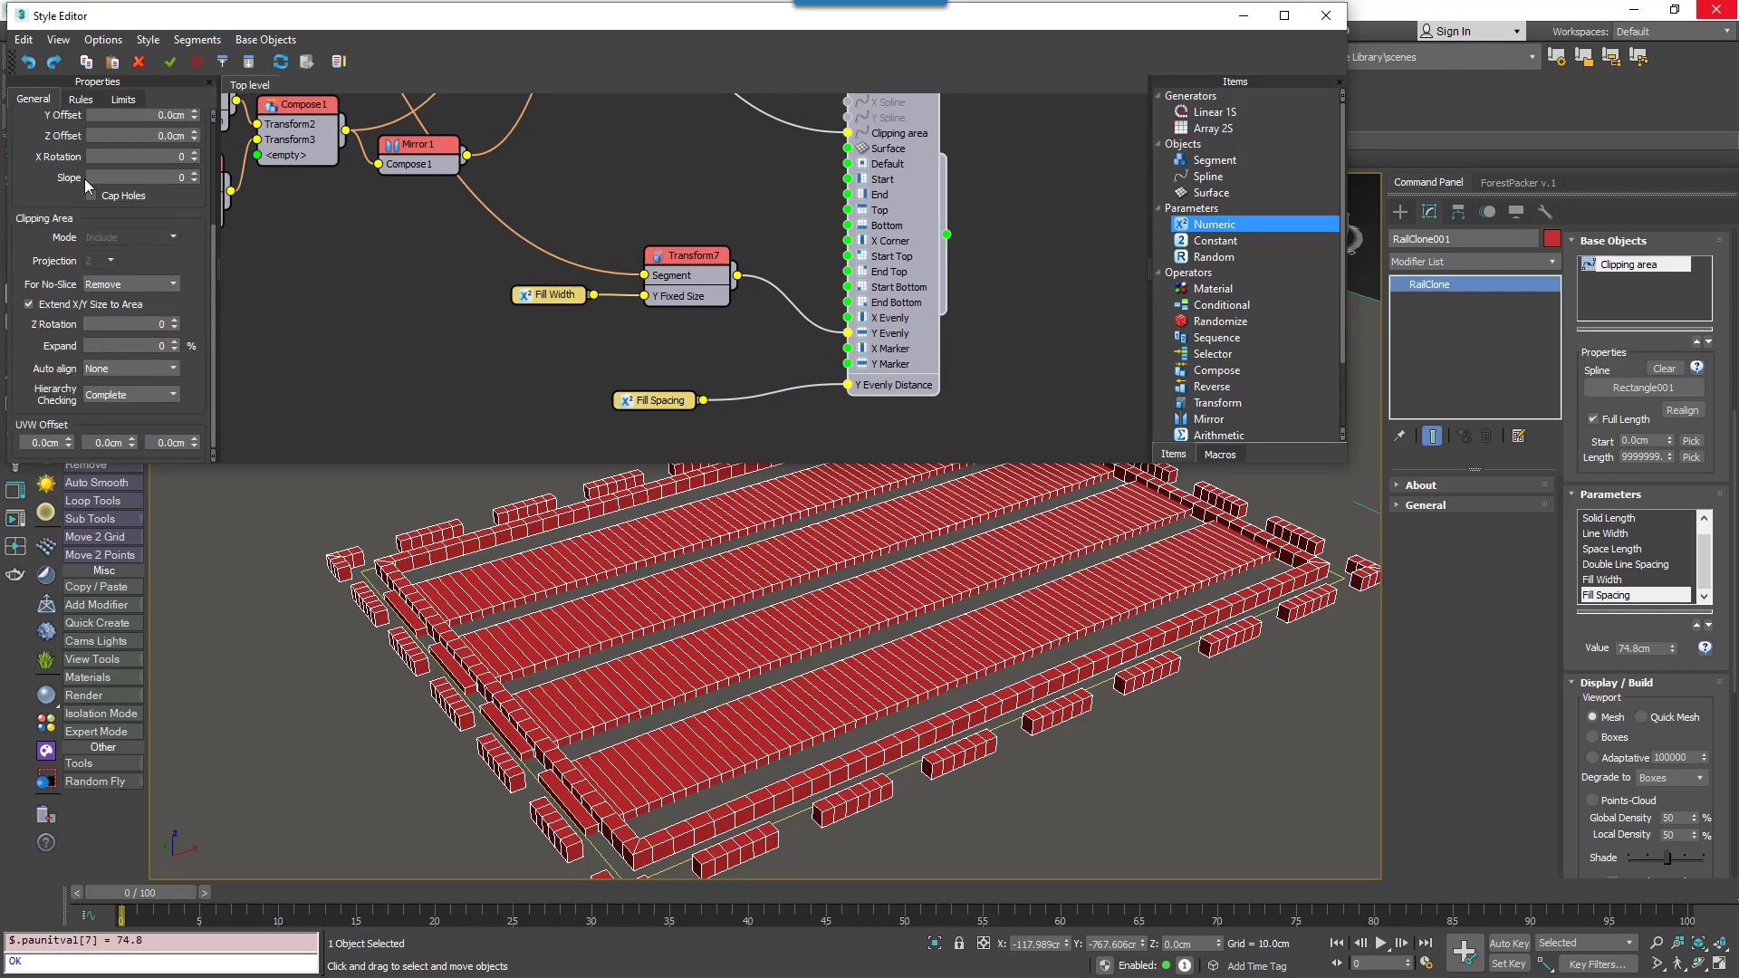
left_click(135, 324)
type("45")
key("Return")
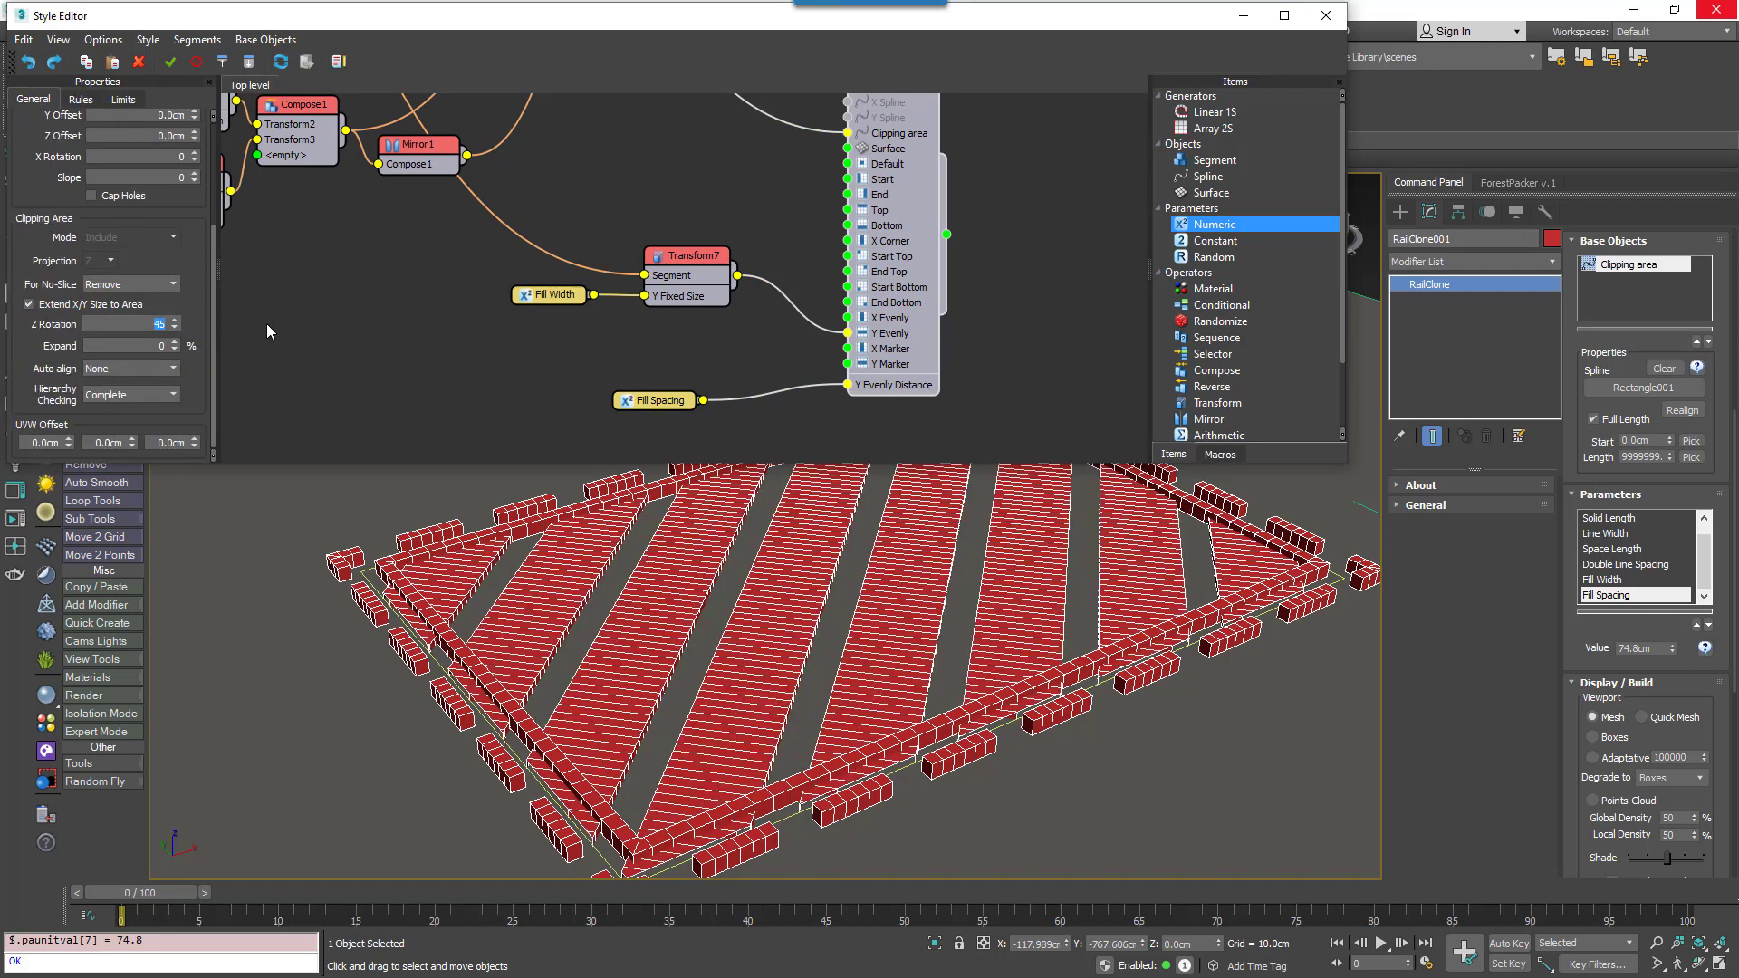
- Export the clipping area's Z Rotation parameter on the Array 2S generator
right_click(906, 367)
left_click(994, 572)
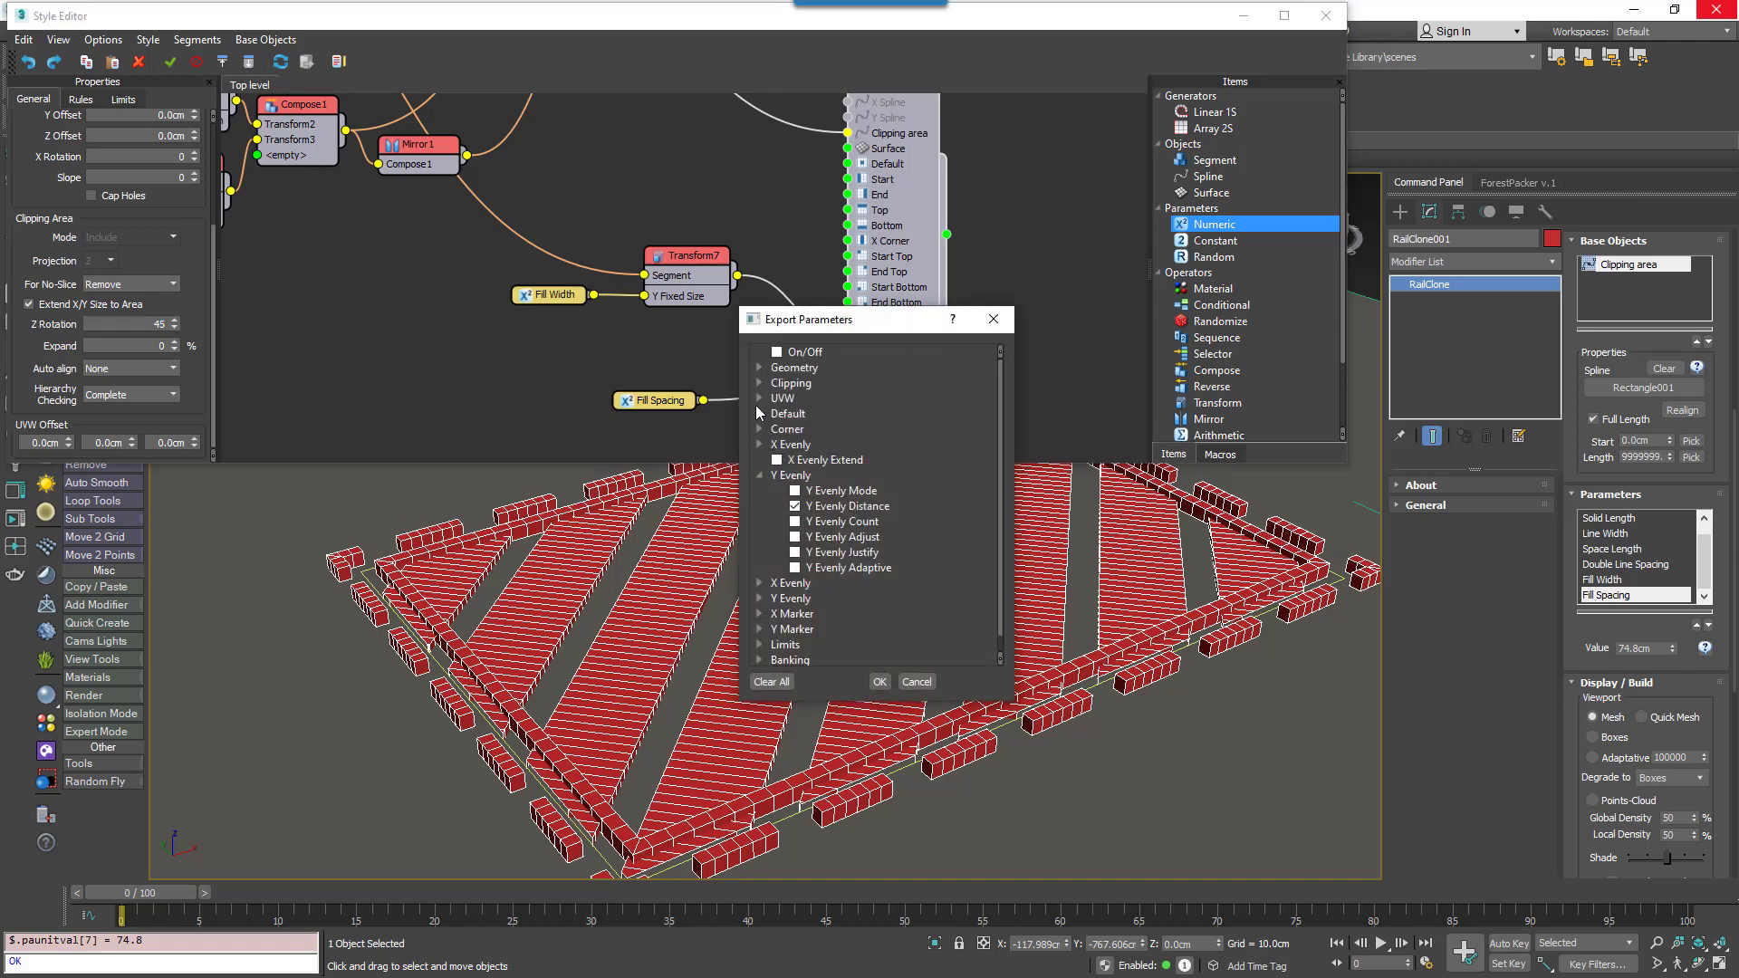
left_click(759, 384)
left_click(795, 461)
left_click(880, 681)
- Wire a new numeric parameter into Z Rotation, naming it Fill Rotation and setting its type to Float
left_click_drag(1218, 226, 848, 400)
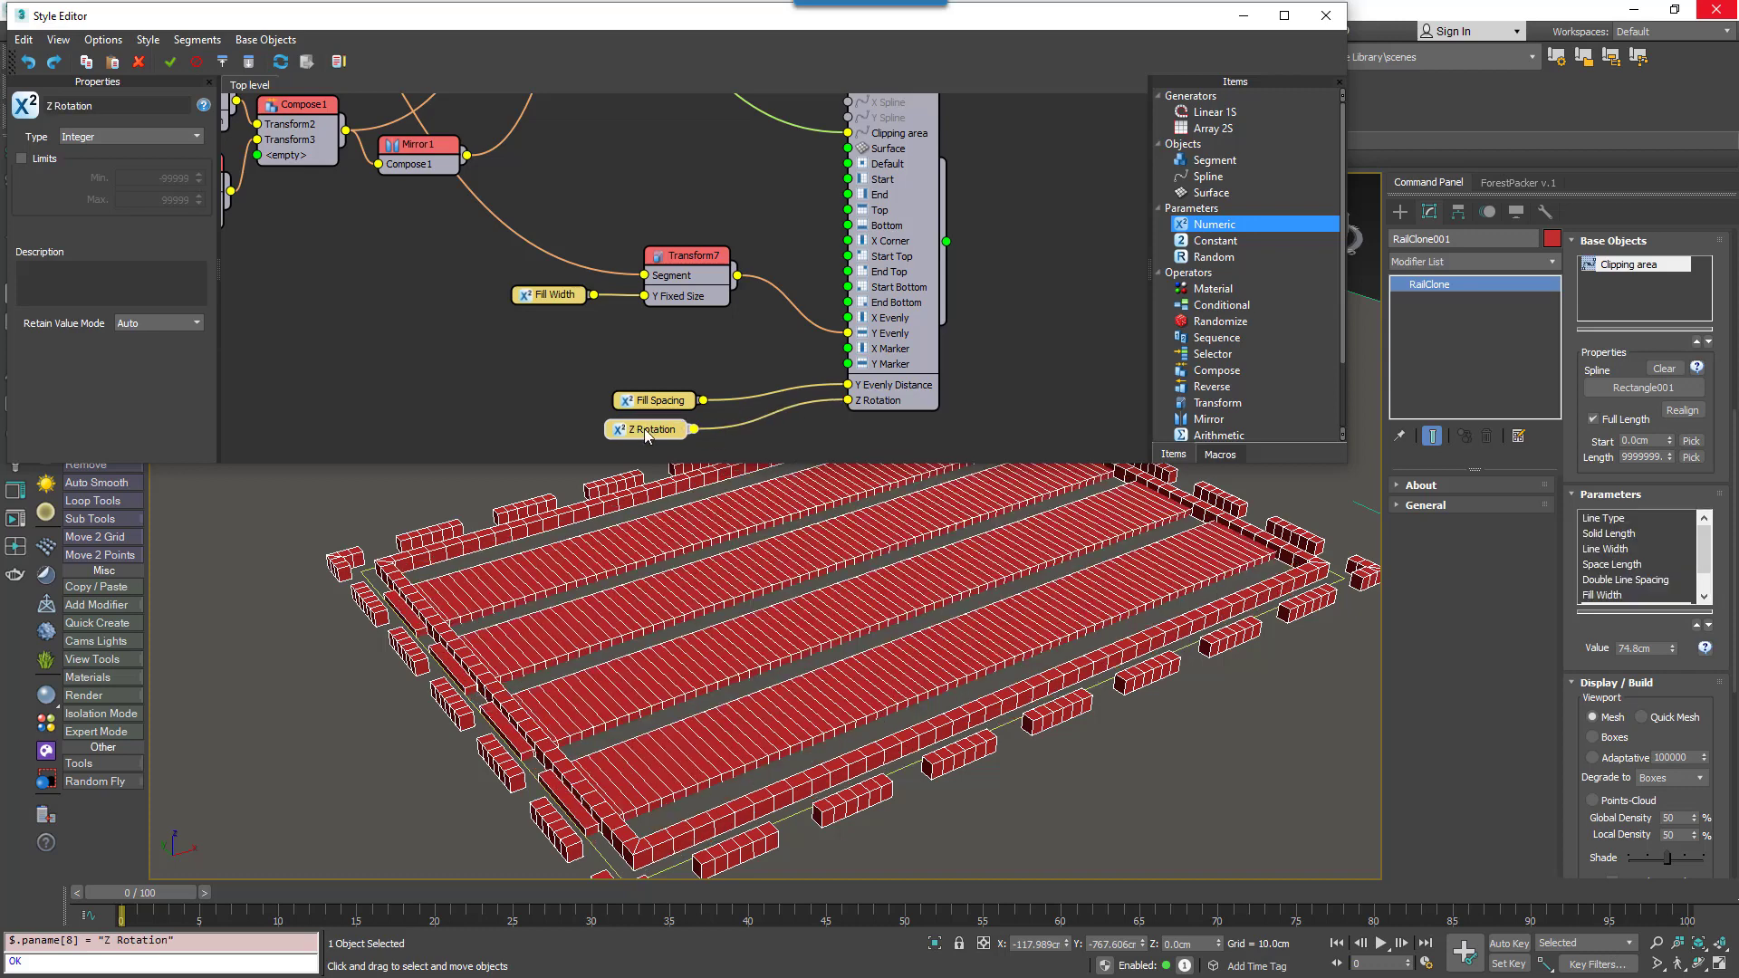
type("Fill Rotation")
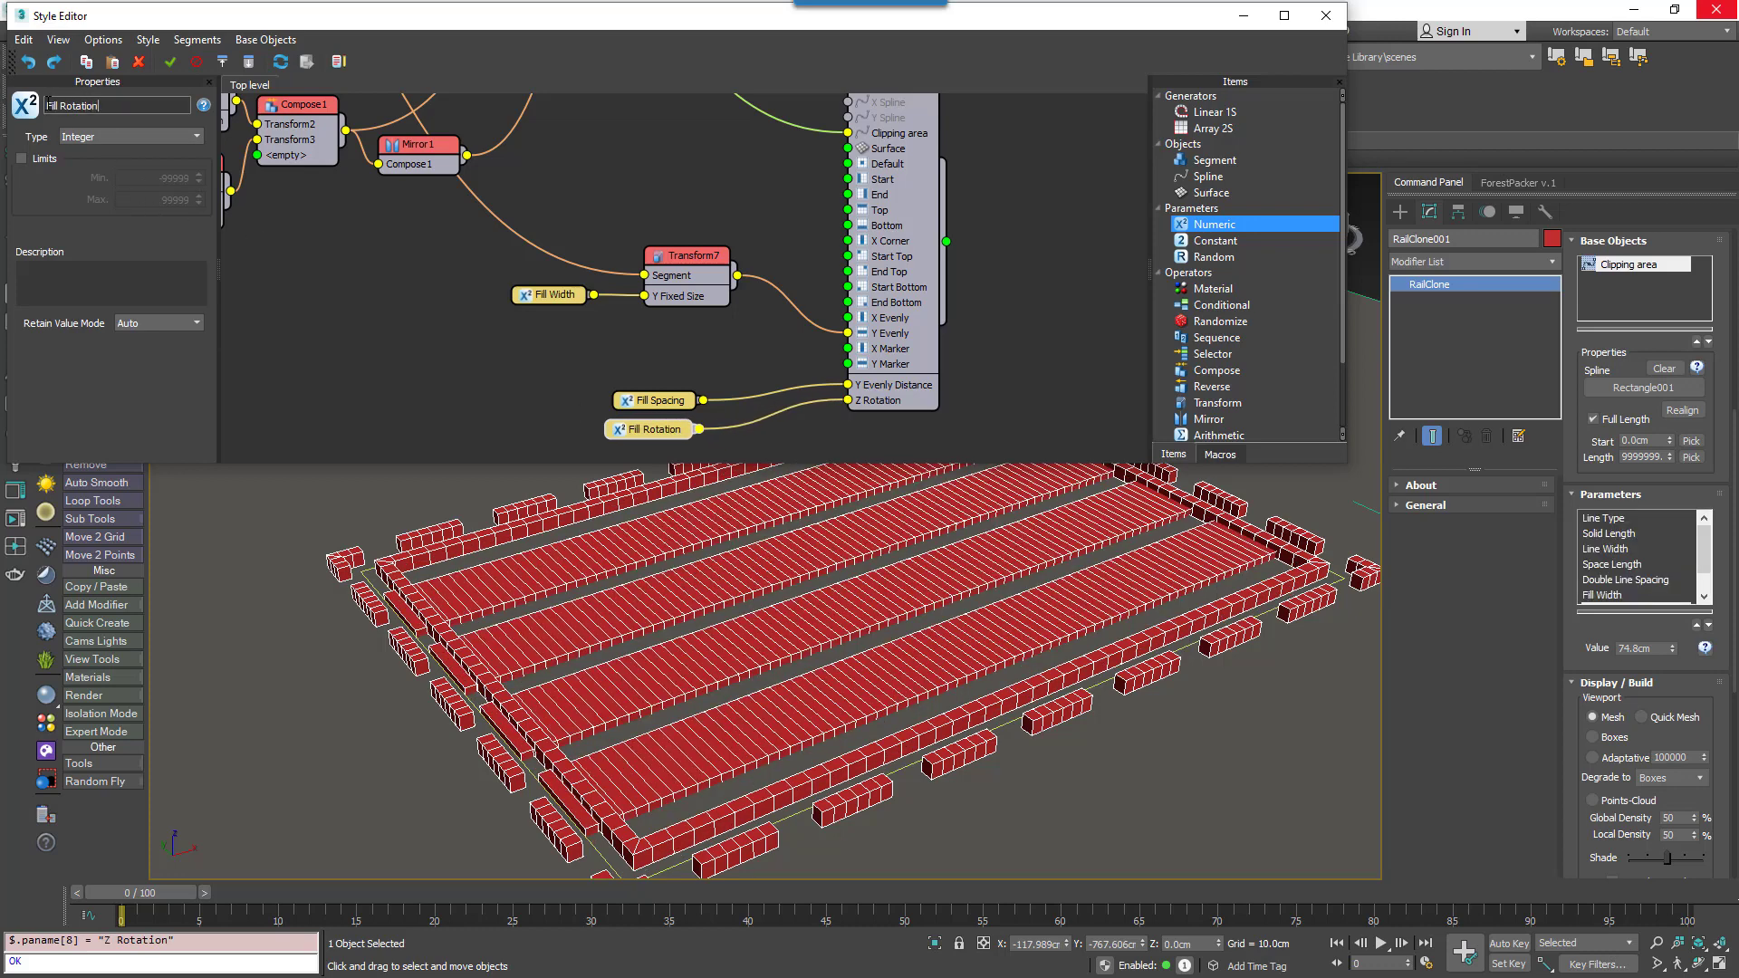
left_click(166, 136)
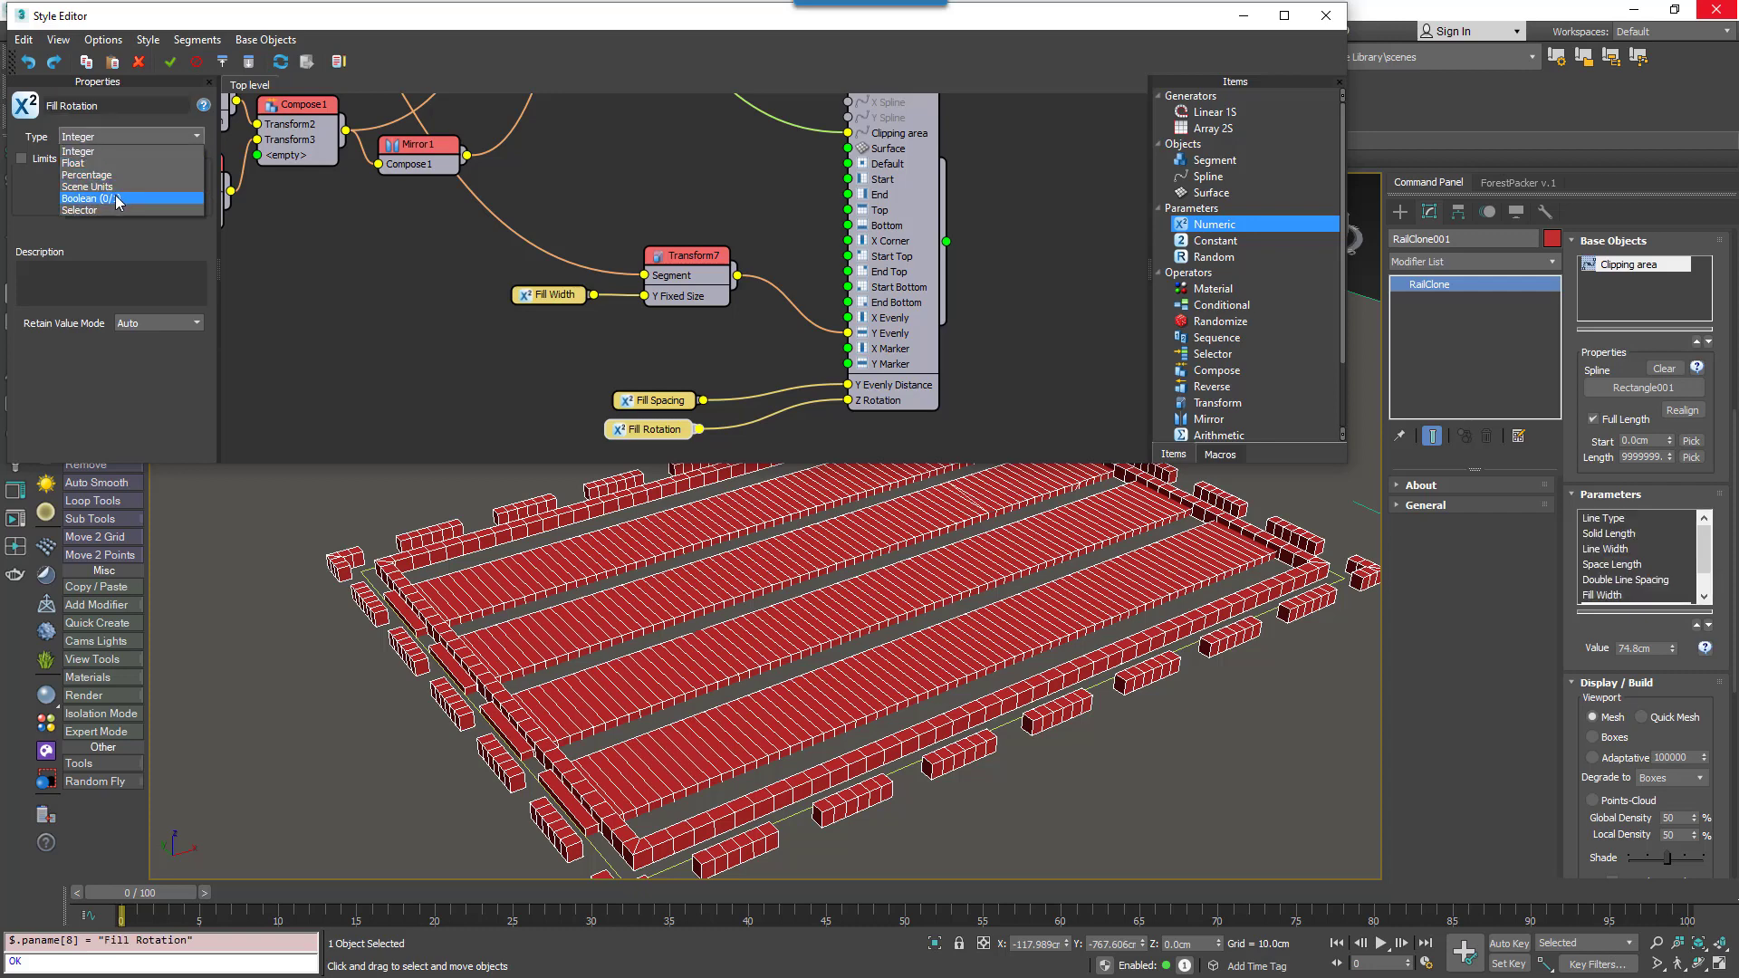
left_click(91, 164)
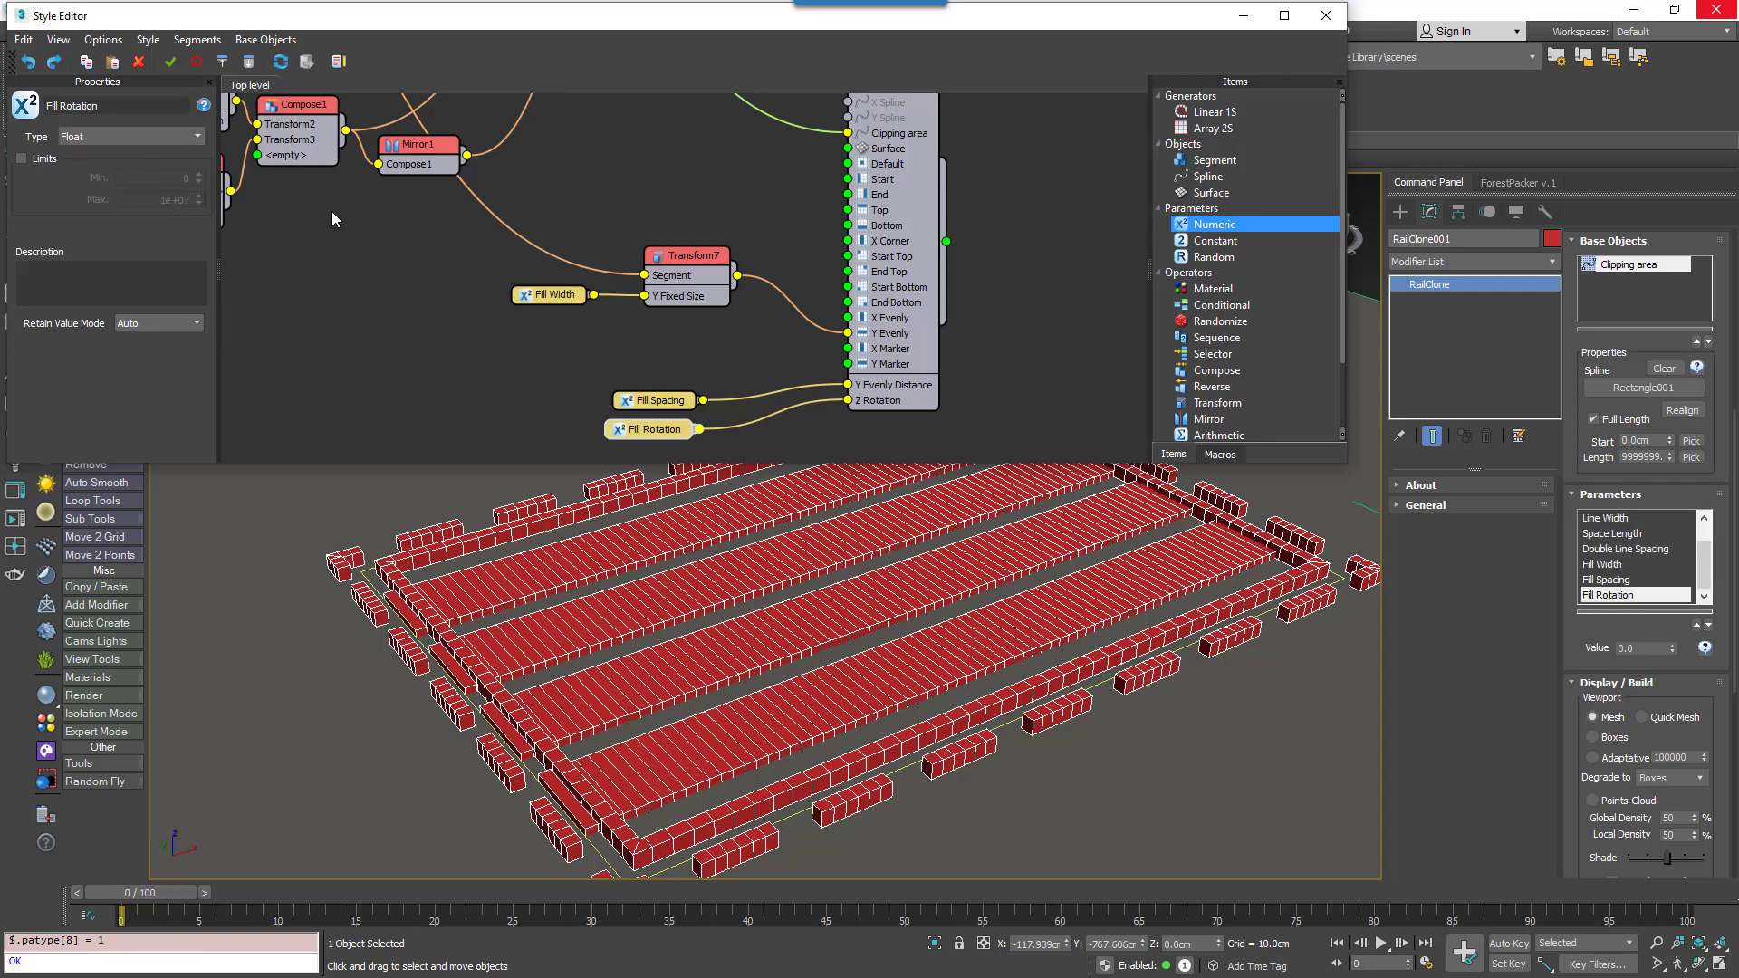
- Set the Fill Rotation parameter of the RailClone object to 45
left_click(1655, 647)
type("45")
key("Return")
- Shift the border lines outward by setting the Linear 1S generator's Y Offset to about -23.69 cm
scroll(1547, 585, "down", 2)
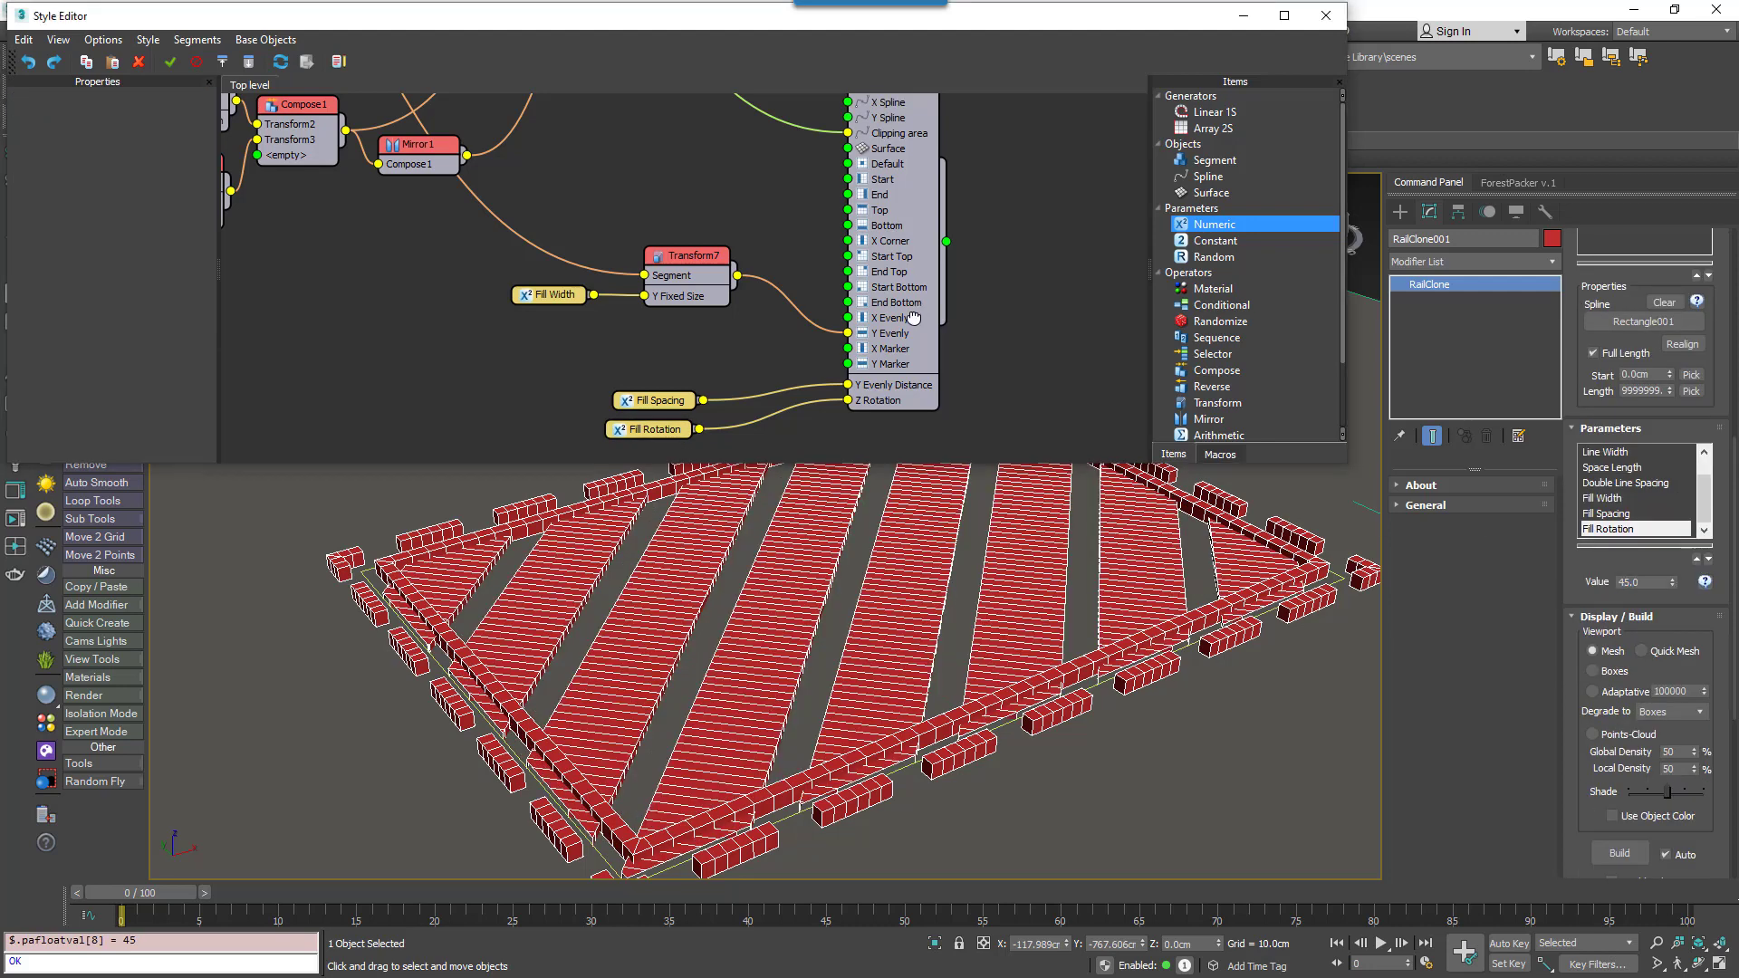
scroll(899, 312, "down", 3)
middle_click_drag(900, 312, 998, 312)
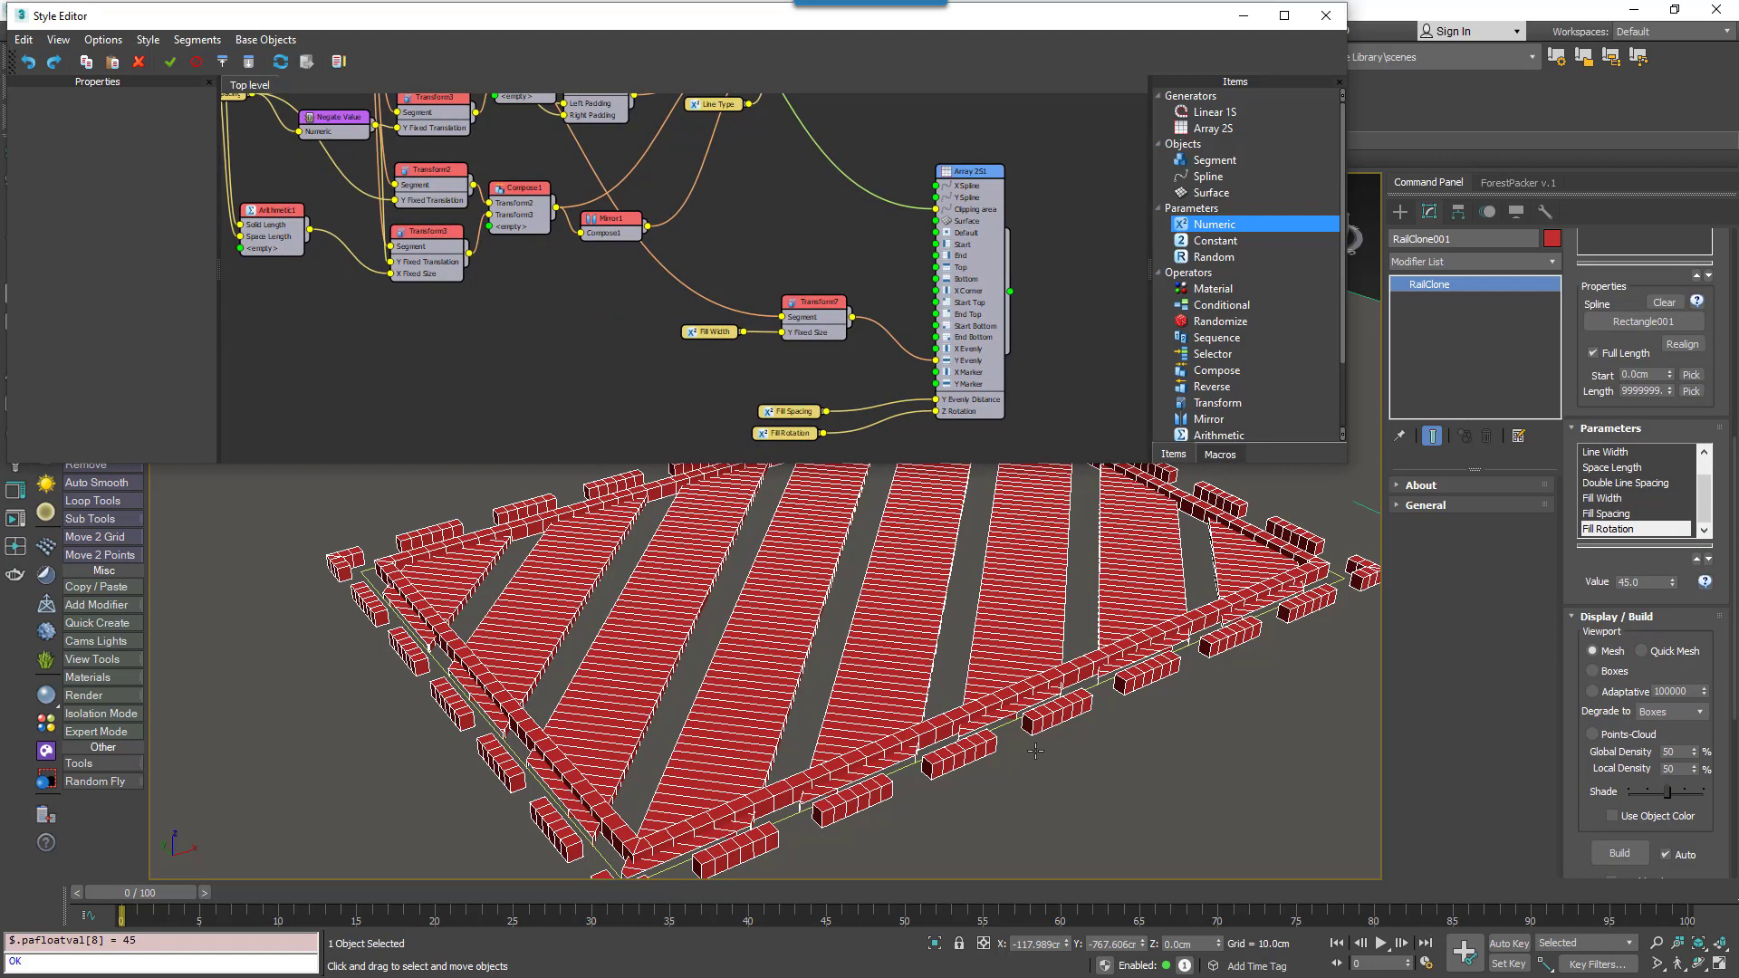
scroll(1036, 751, "up", 5)
middle_click_drag(740, 123, 729, 347)
left_click(953, 227)
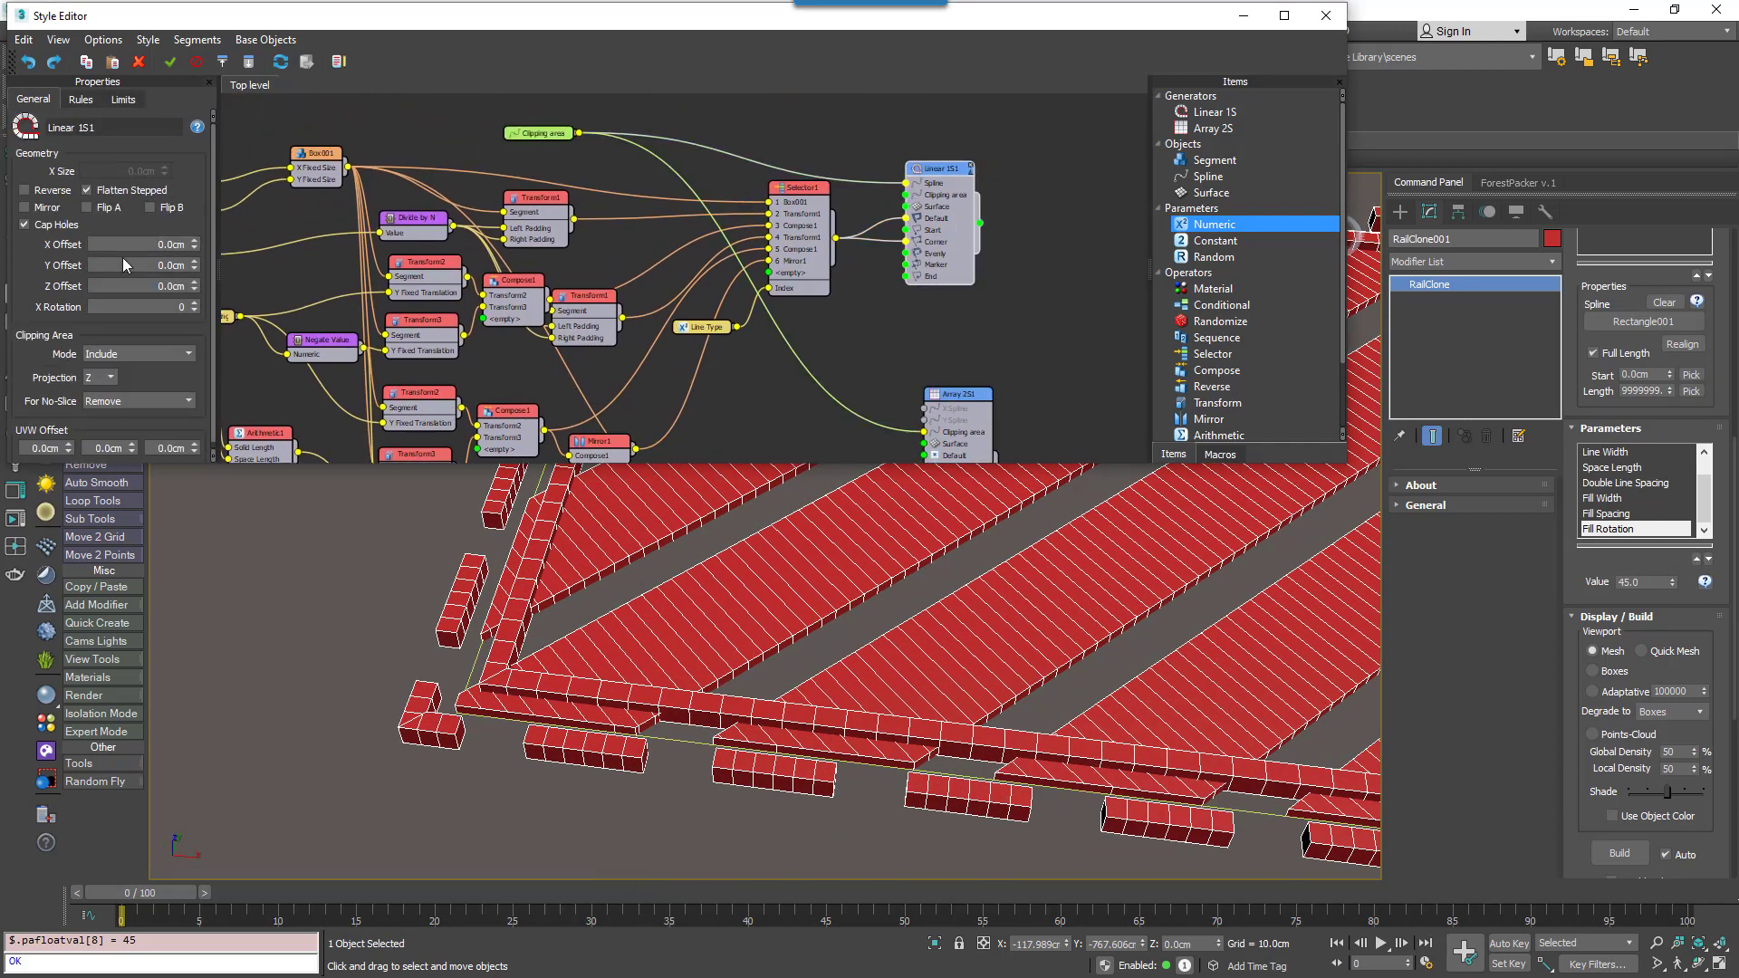
left_click_drag(194, 266, 388, 785)
- Export the geometry Y Offset parameter on the Linear 1S generator
middle_click_drag(959, 258, 1004, 187)
right_click(1001, 190)
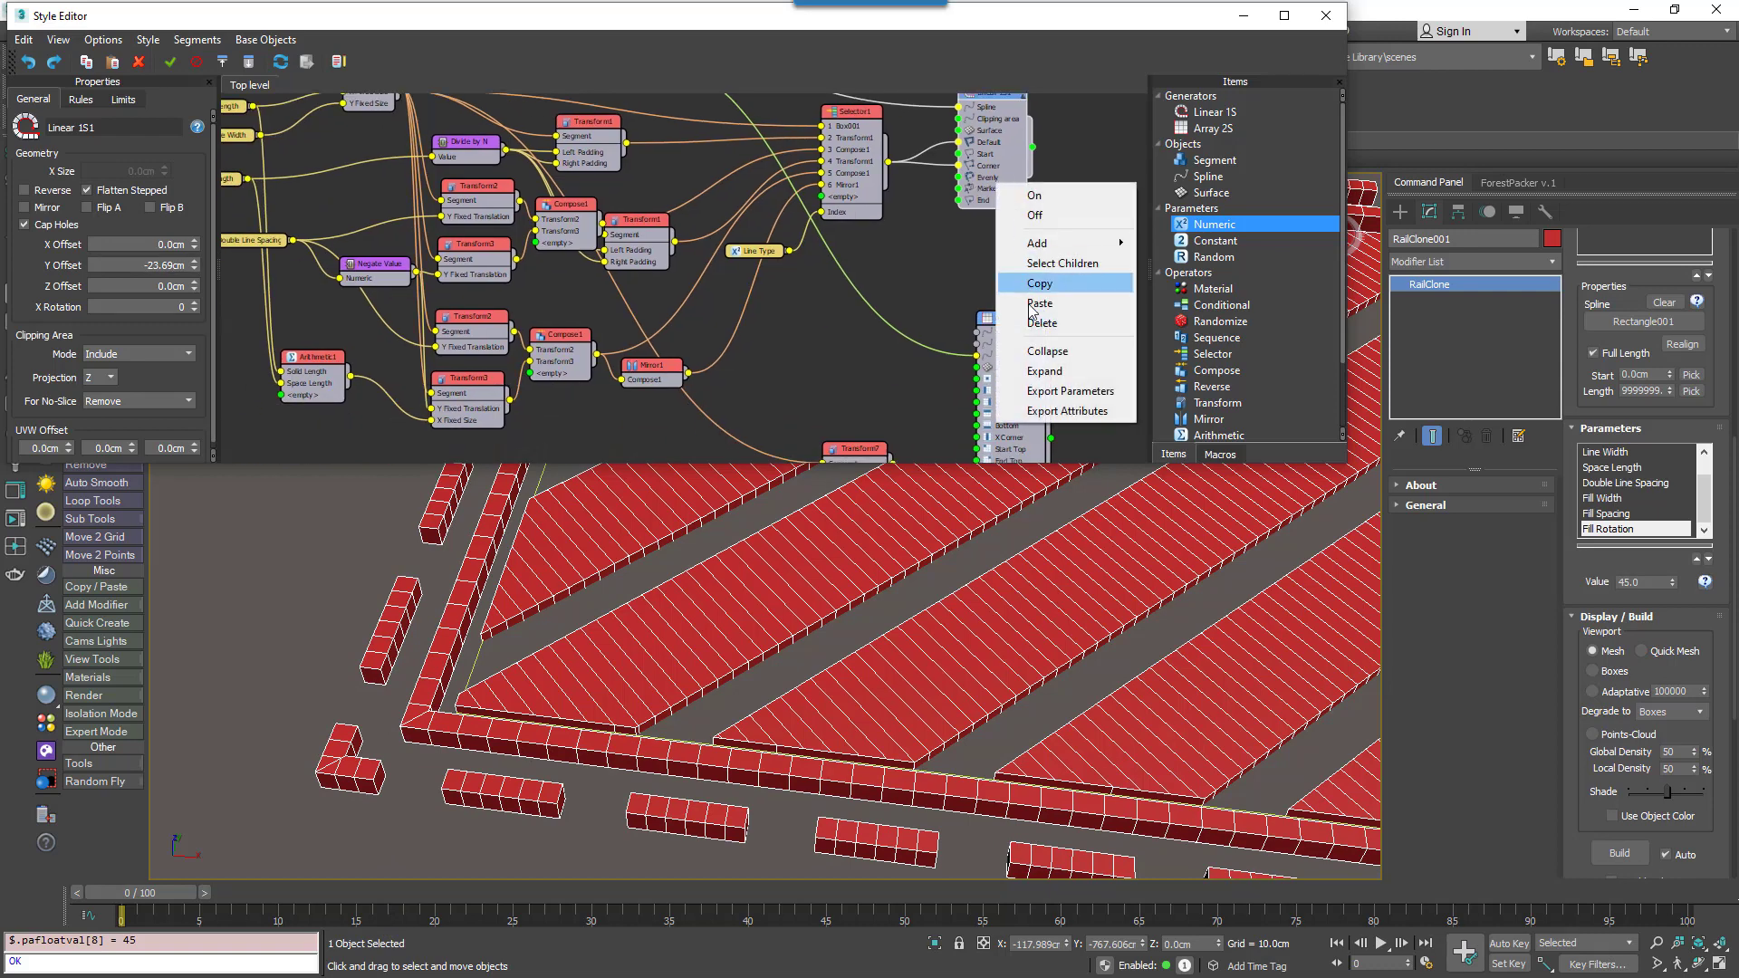
left_click(1067, 392)
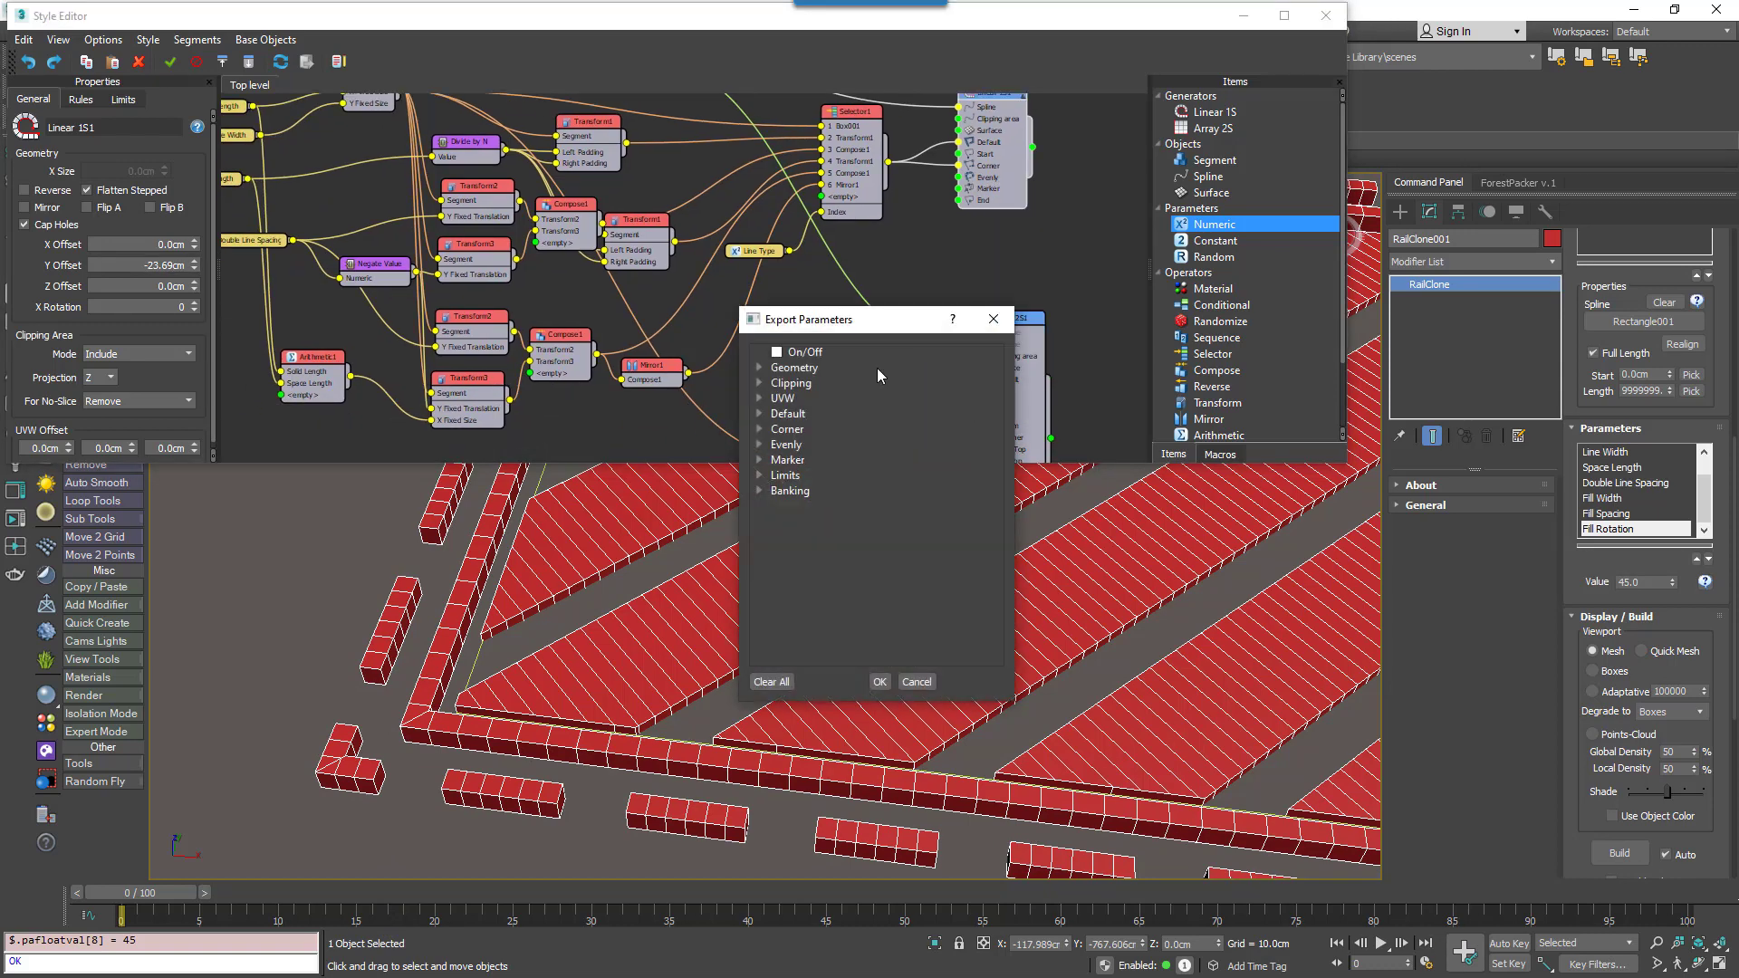
left_click(760, 368)
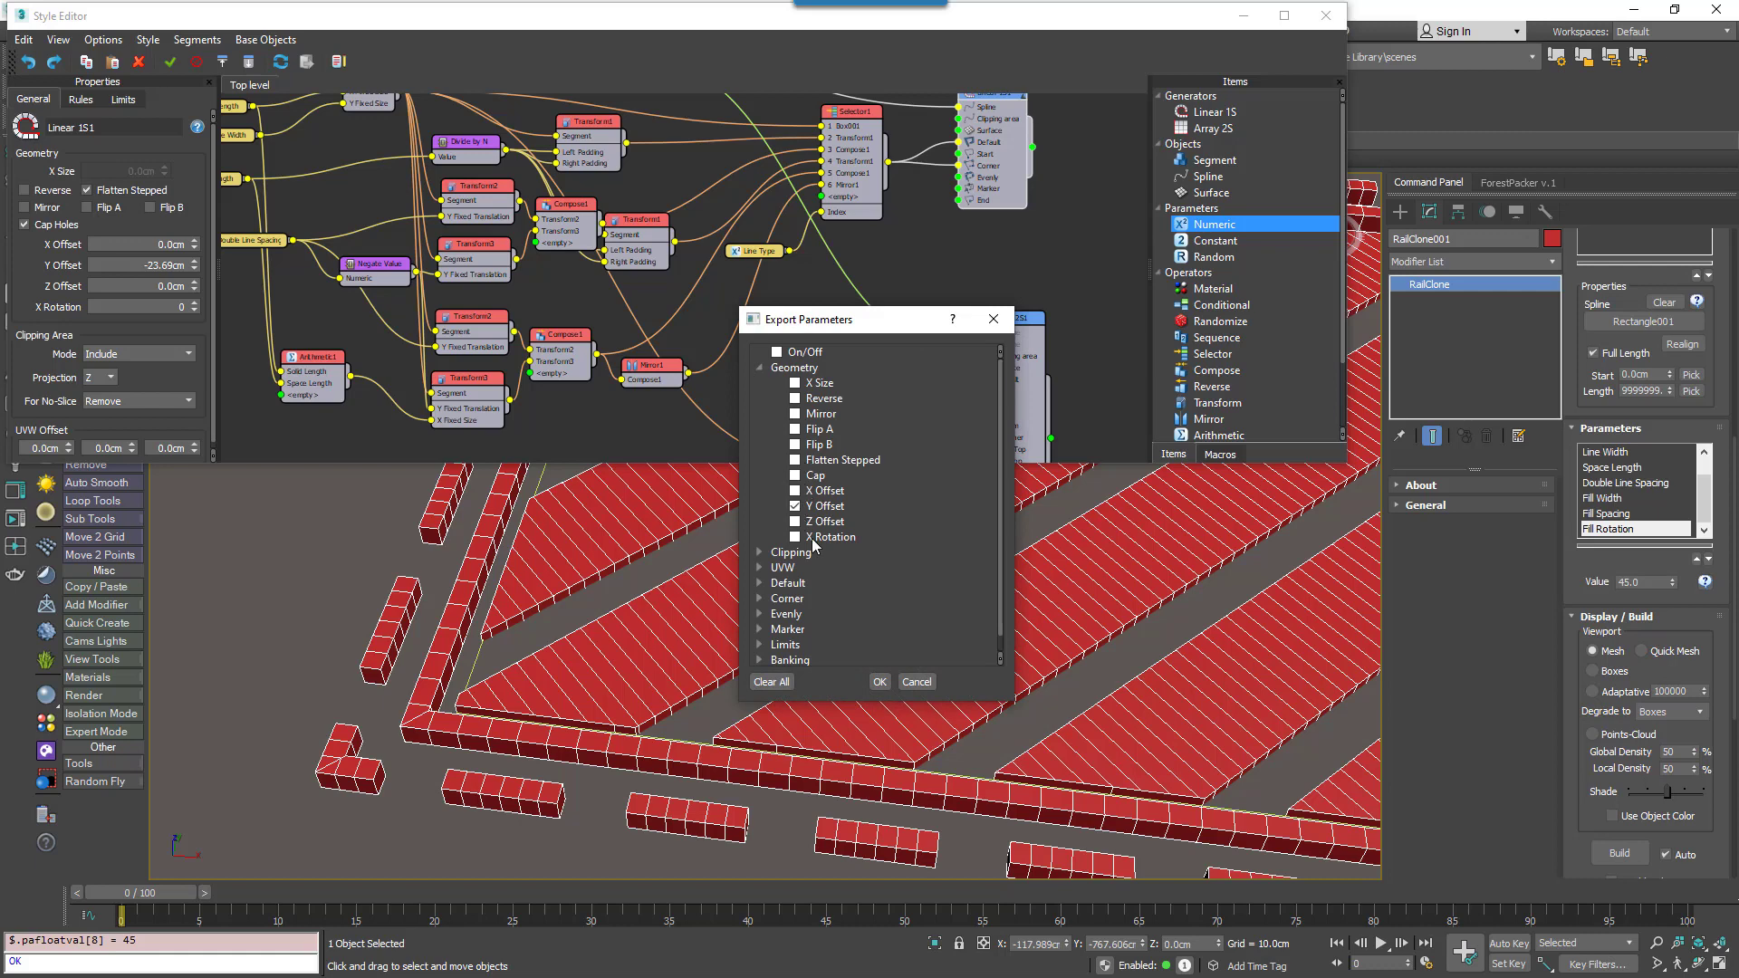
left_click(880, 682)
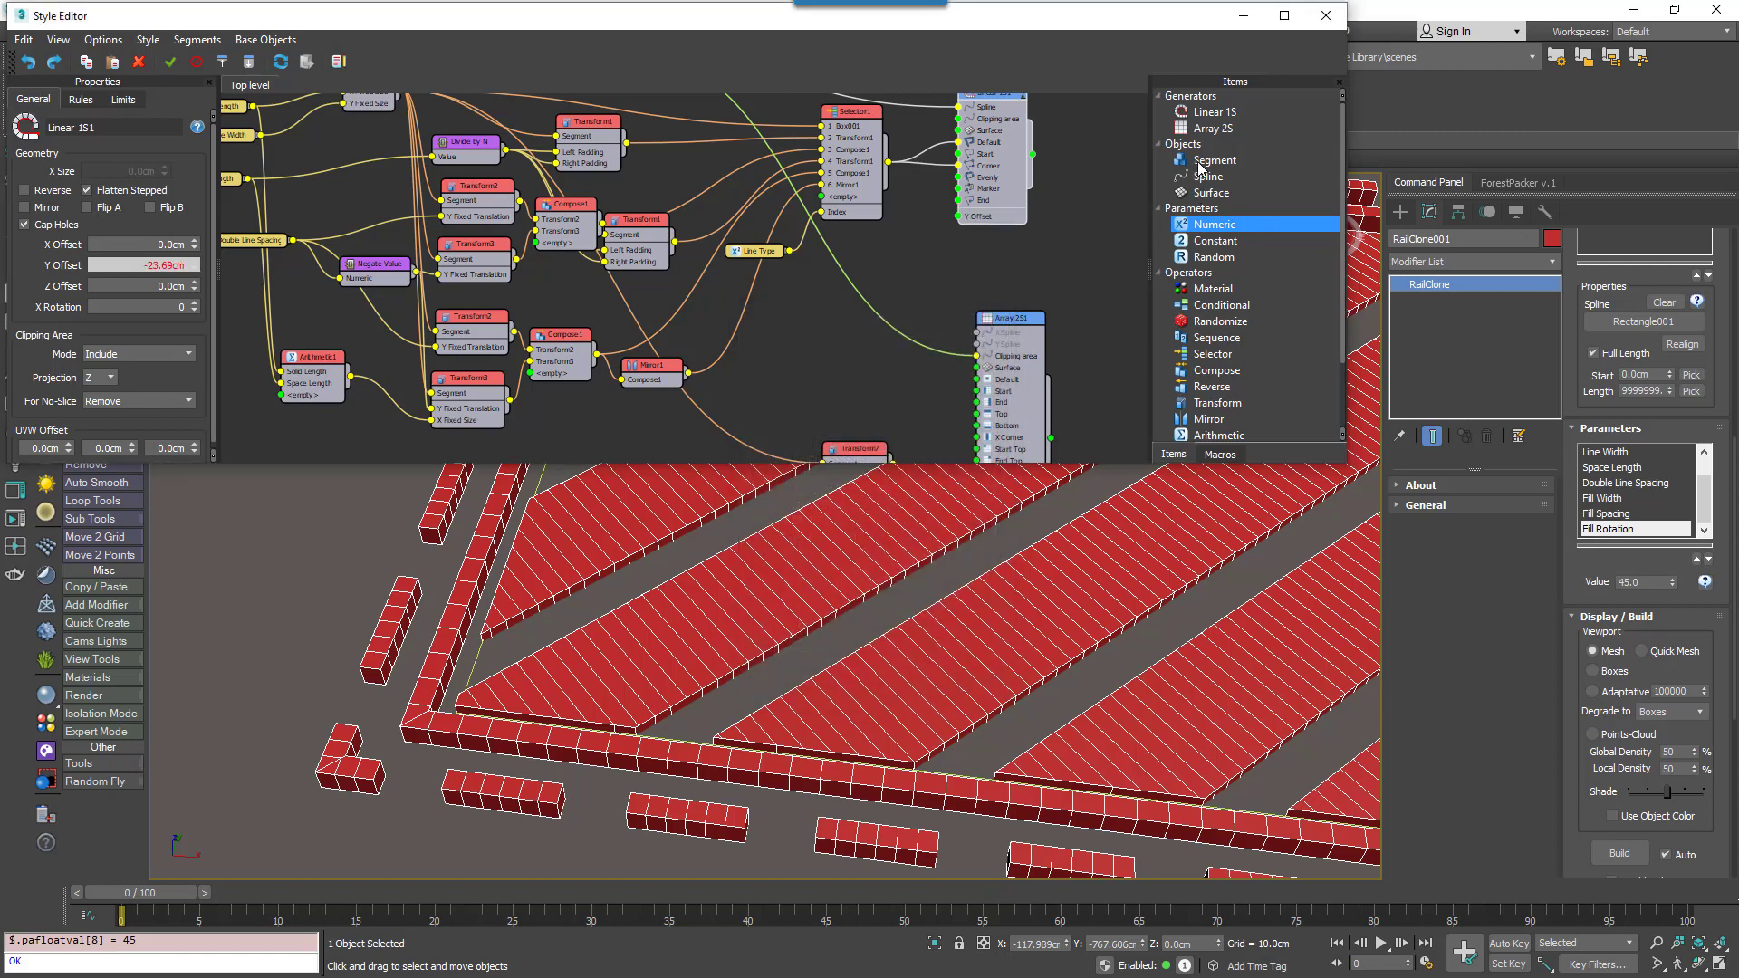
- Wire a new numeric parameter into Y Offset, naming it Line Offset and setting its type to Scene Units
left_click_drag(1212, 231, 959, 216)
left_click(883, 260)
double_click(62, 106)
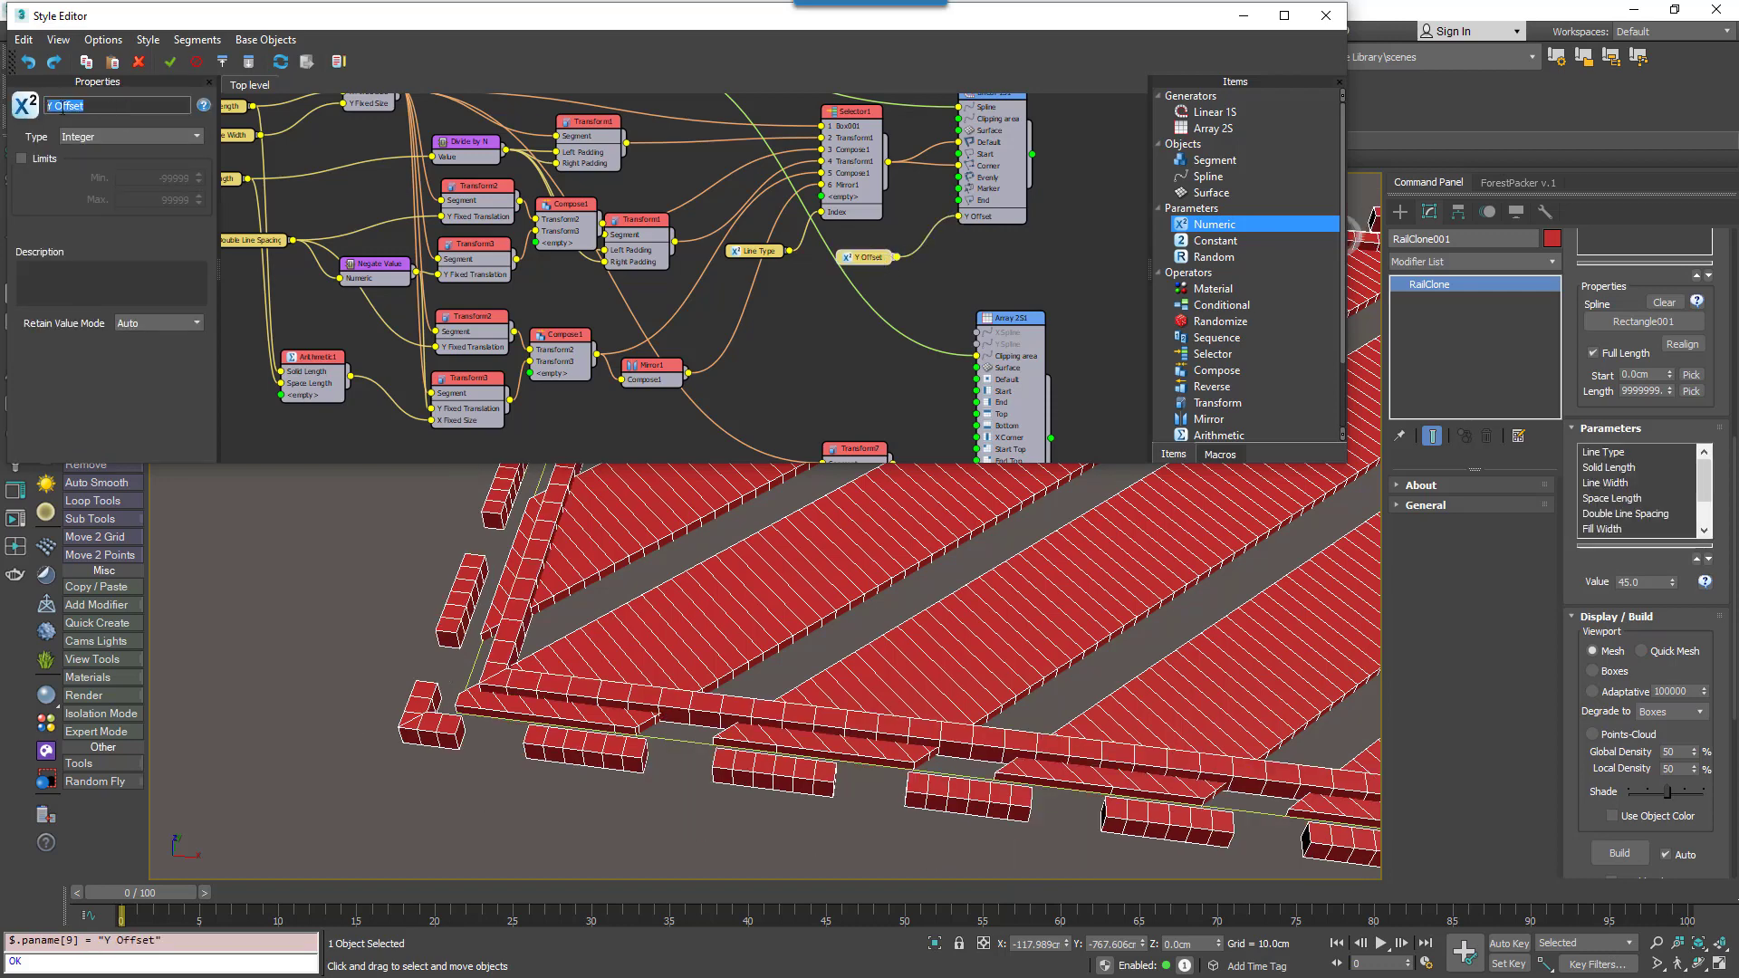
type("Line Offset")
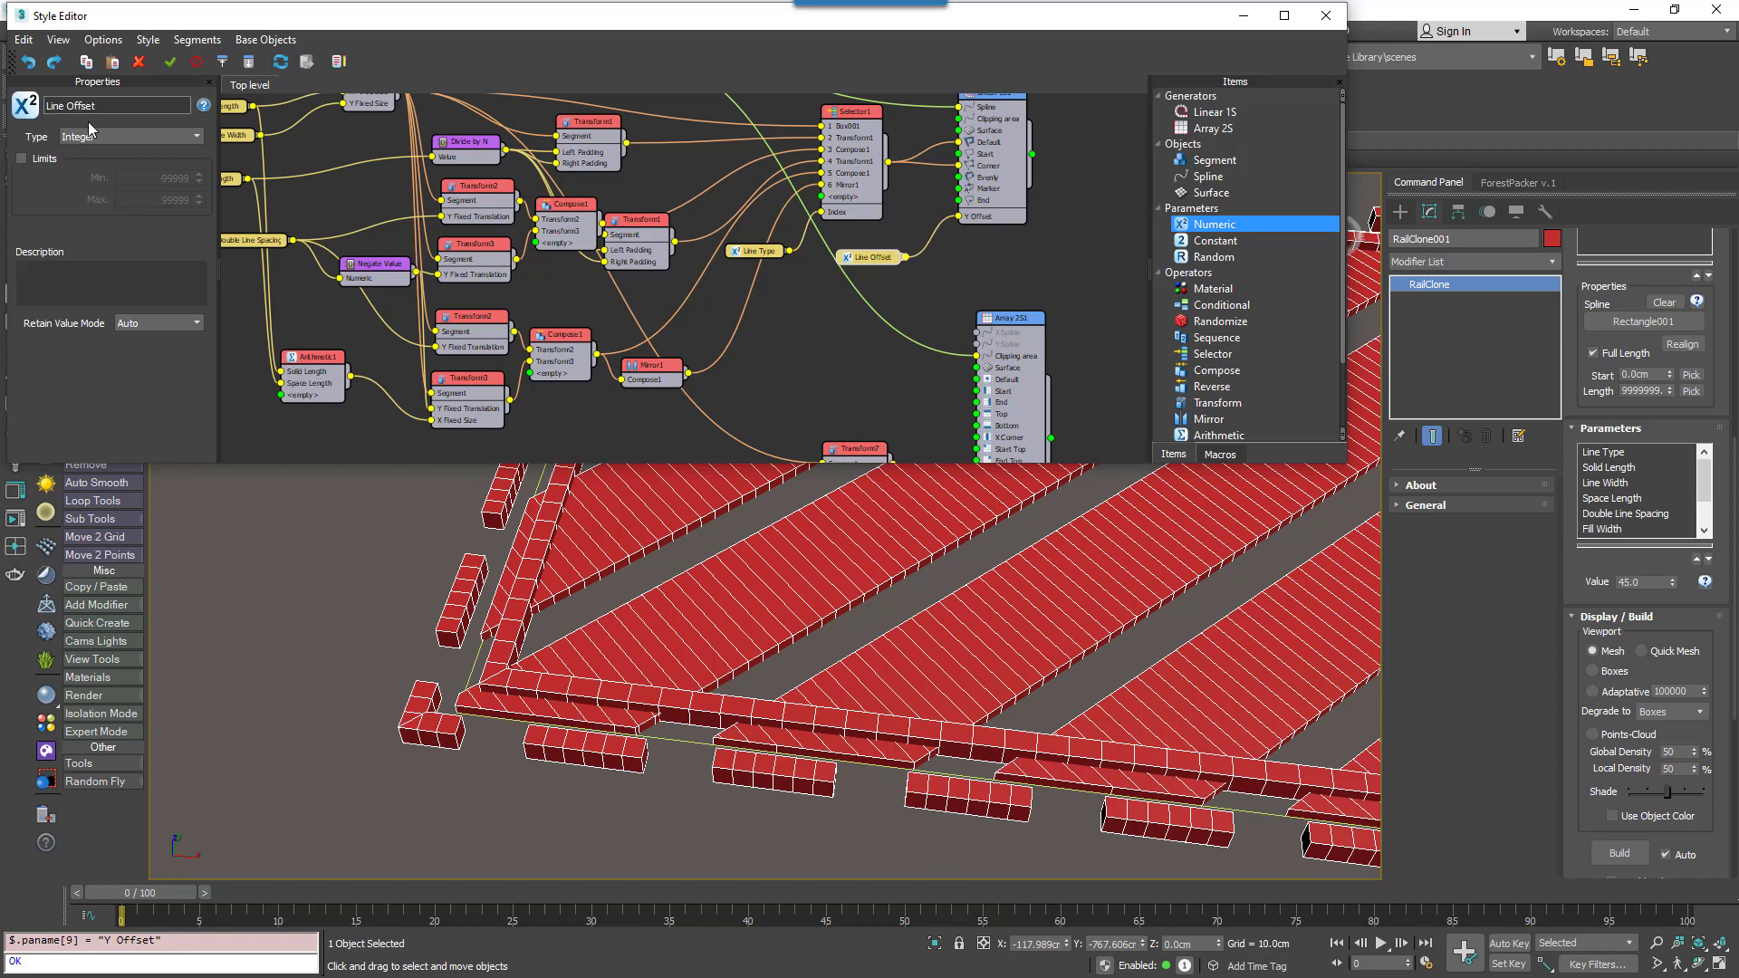
left_click(96, 136)
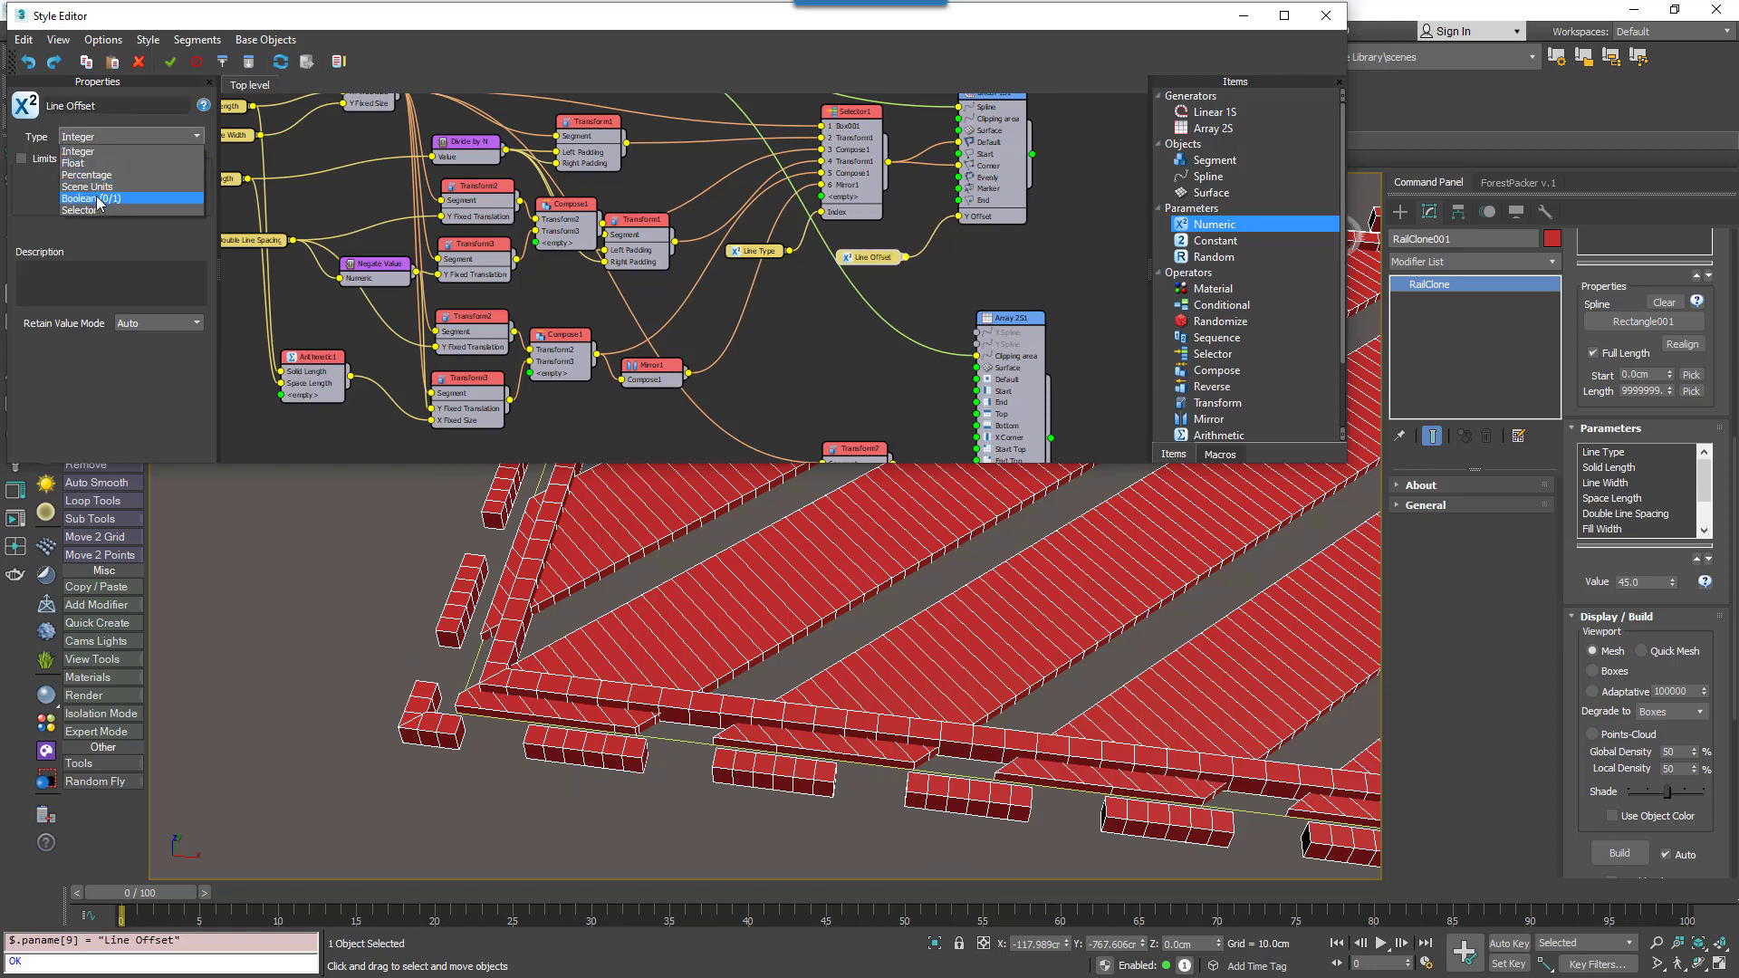
left_click(95, 186)
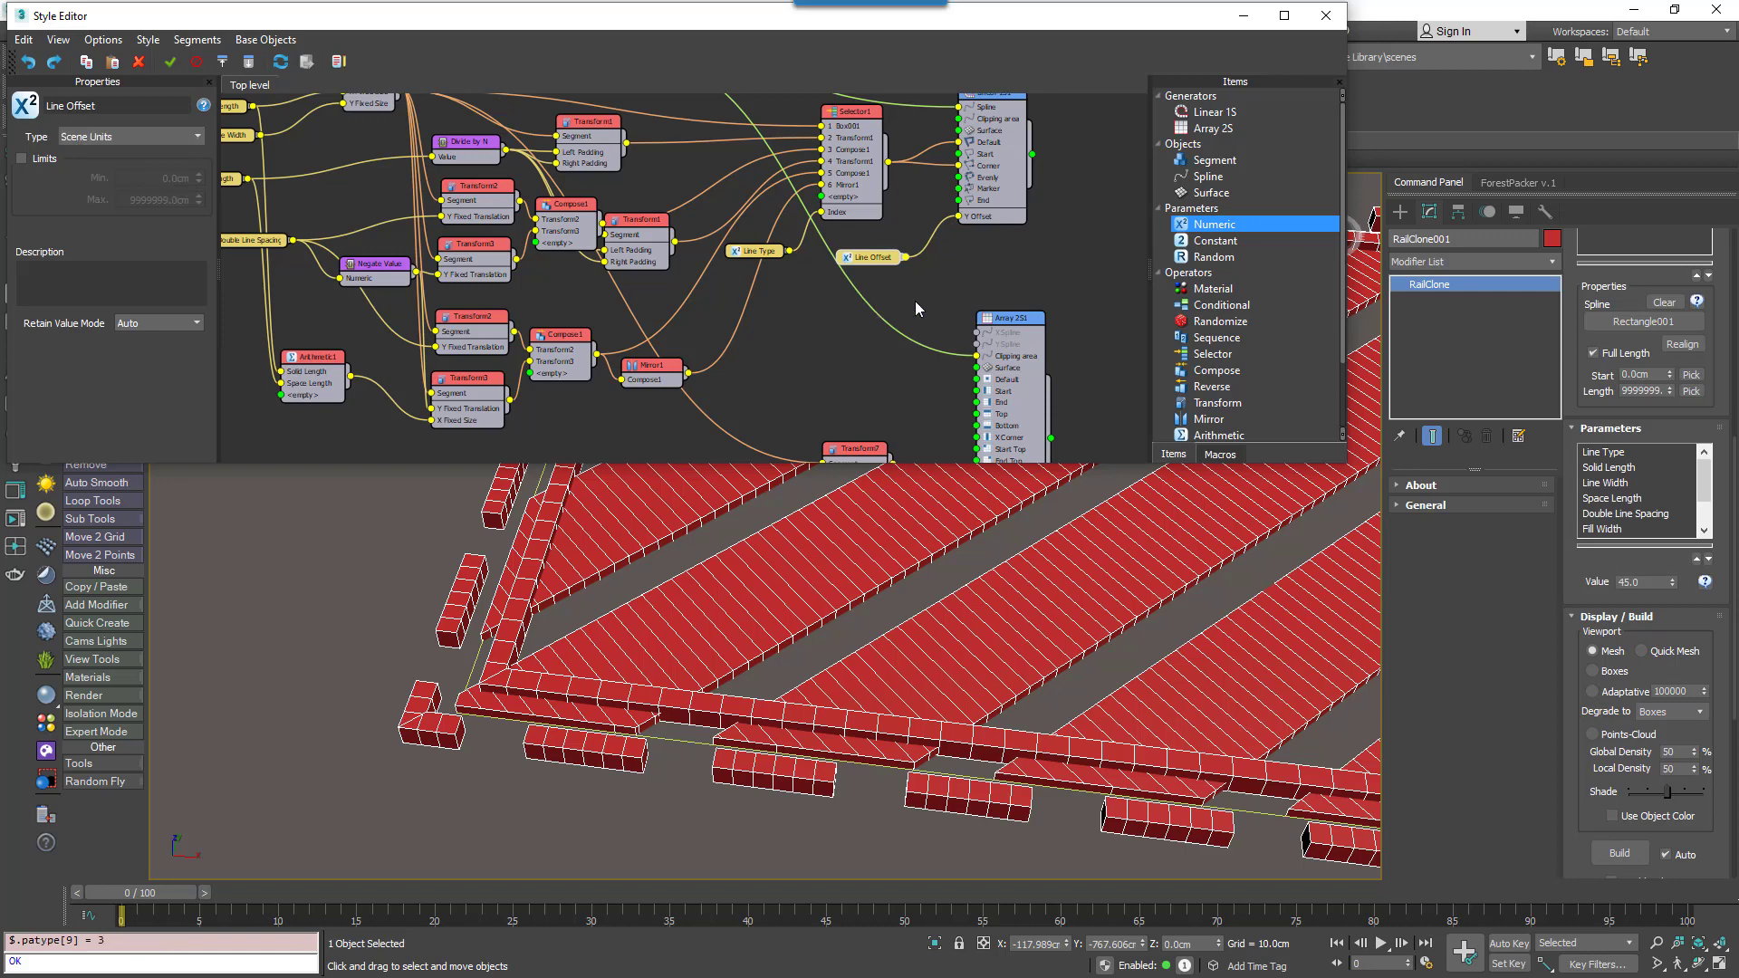
- Try Line Offset values of 30 and -30 cm on the RailClone object, and settle on -25.8 cm
left_click_drag(1619, 546, 1607, 625)
left_click(1626, 575)
type("30")
key("Return")
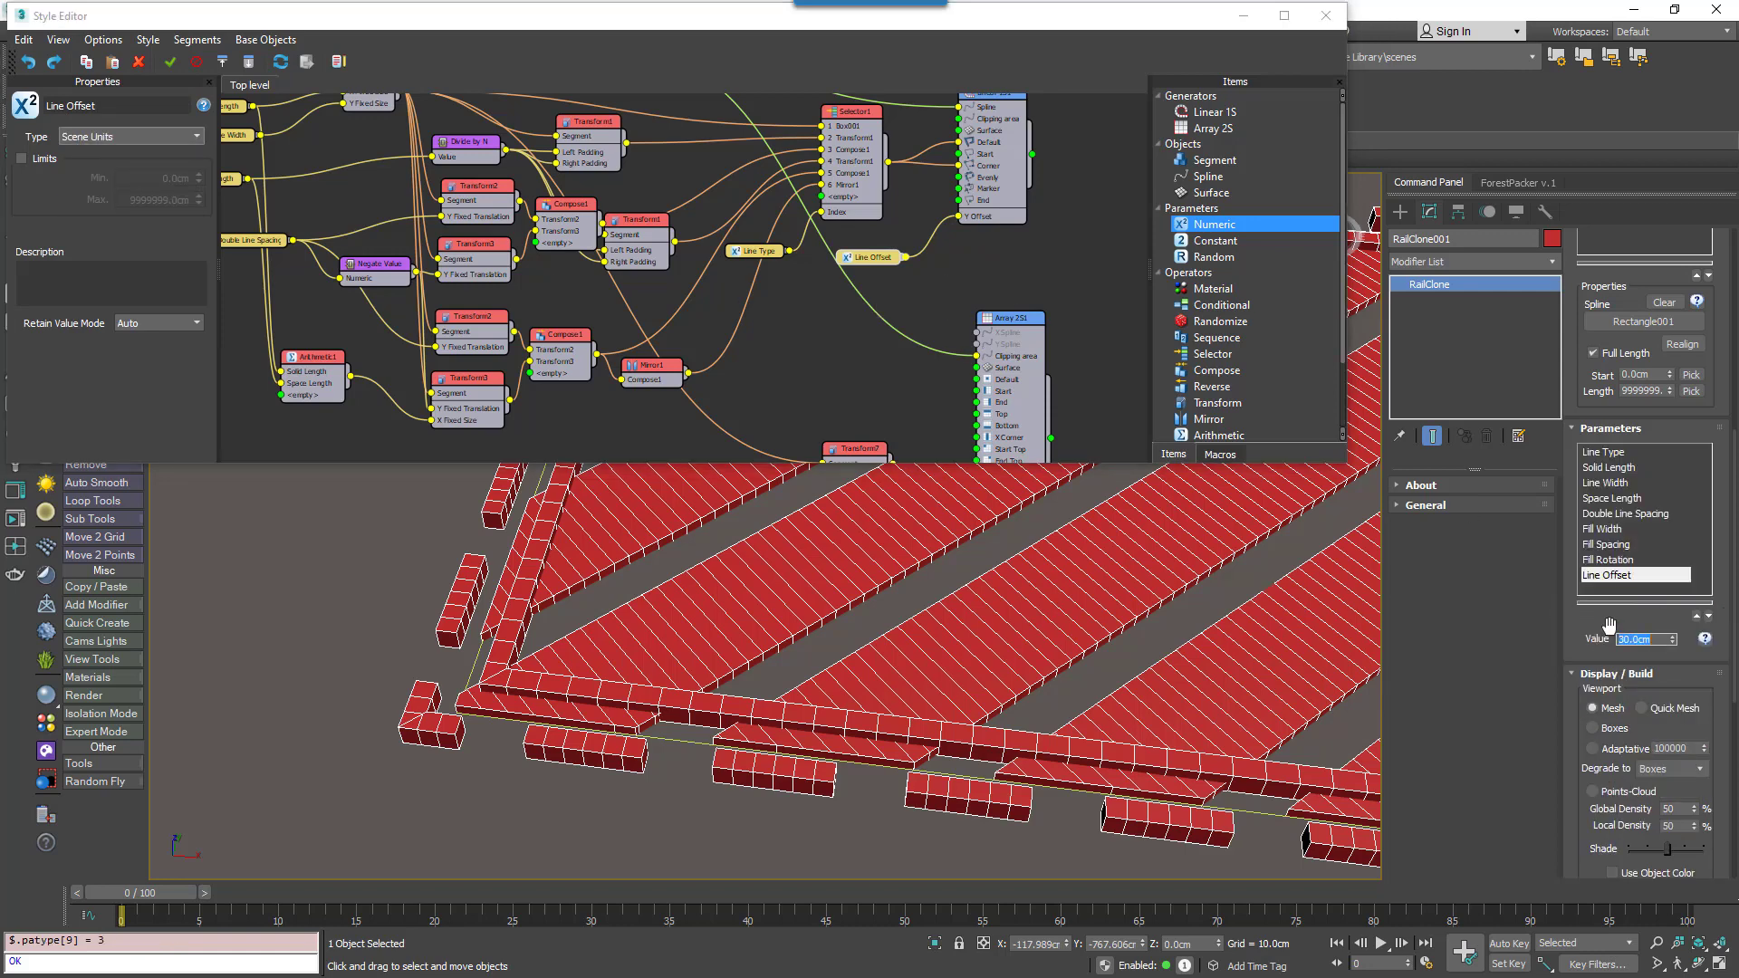
type("-30")
key("Return")
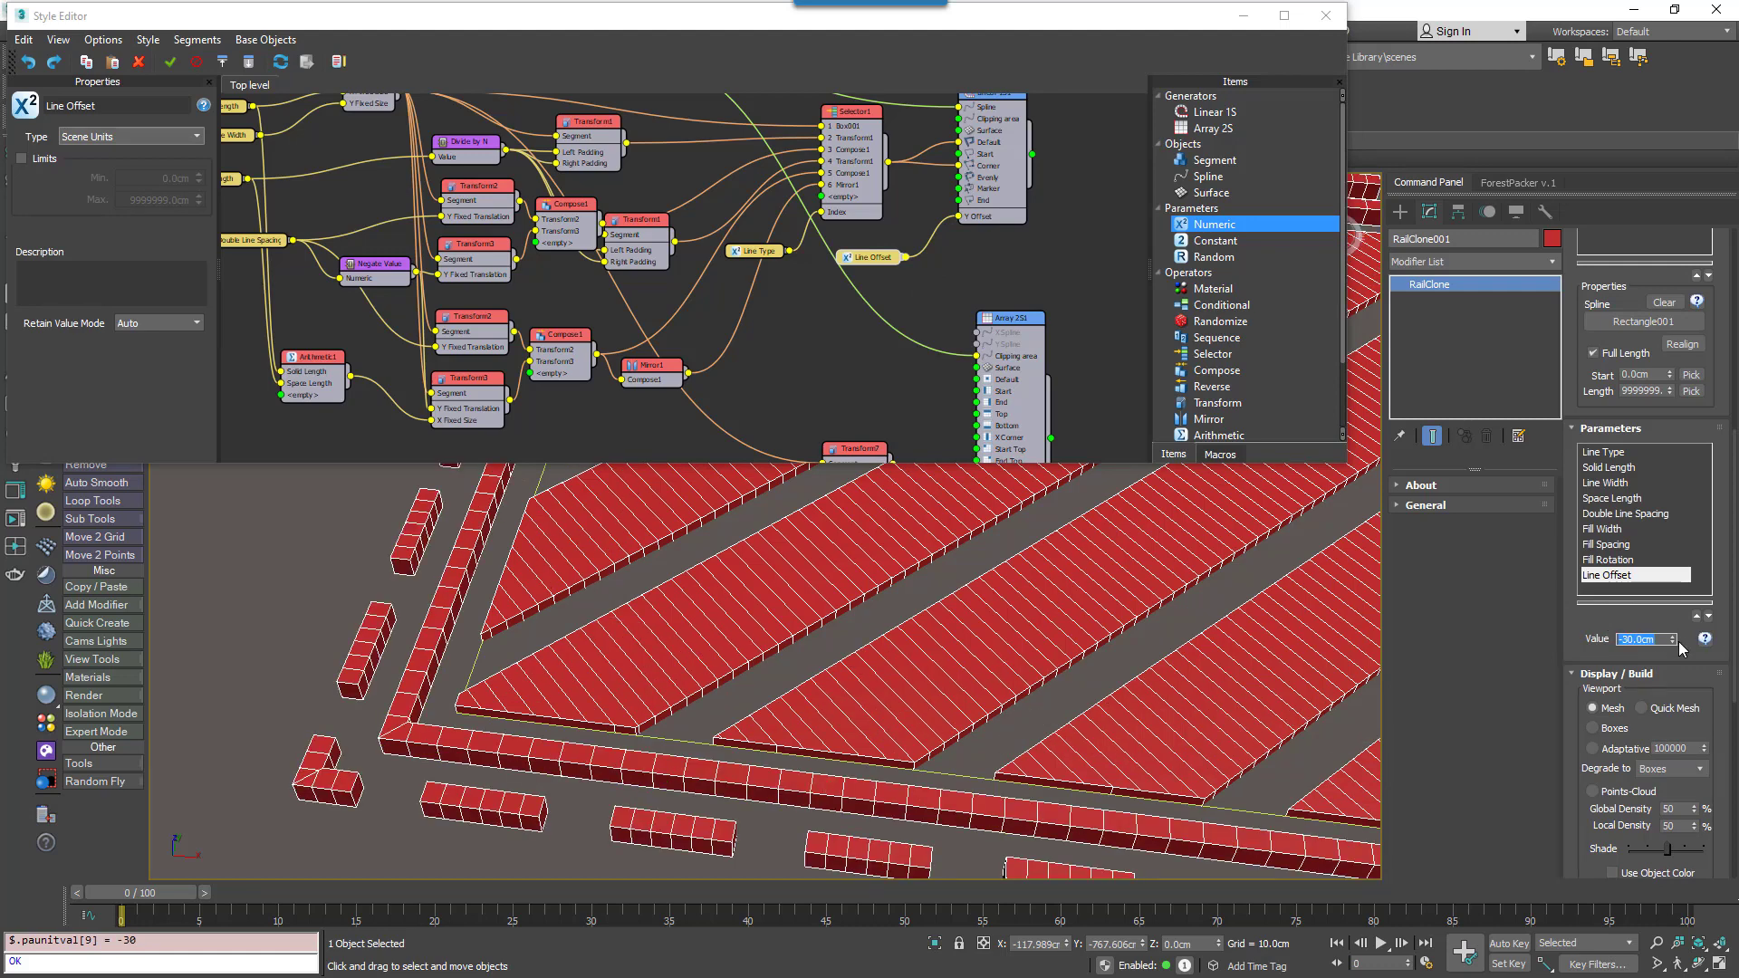
left_click_drag(1673, 639, 1665, 625)
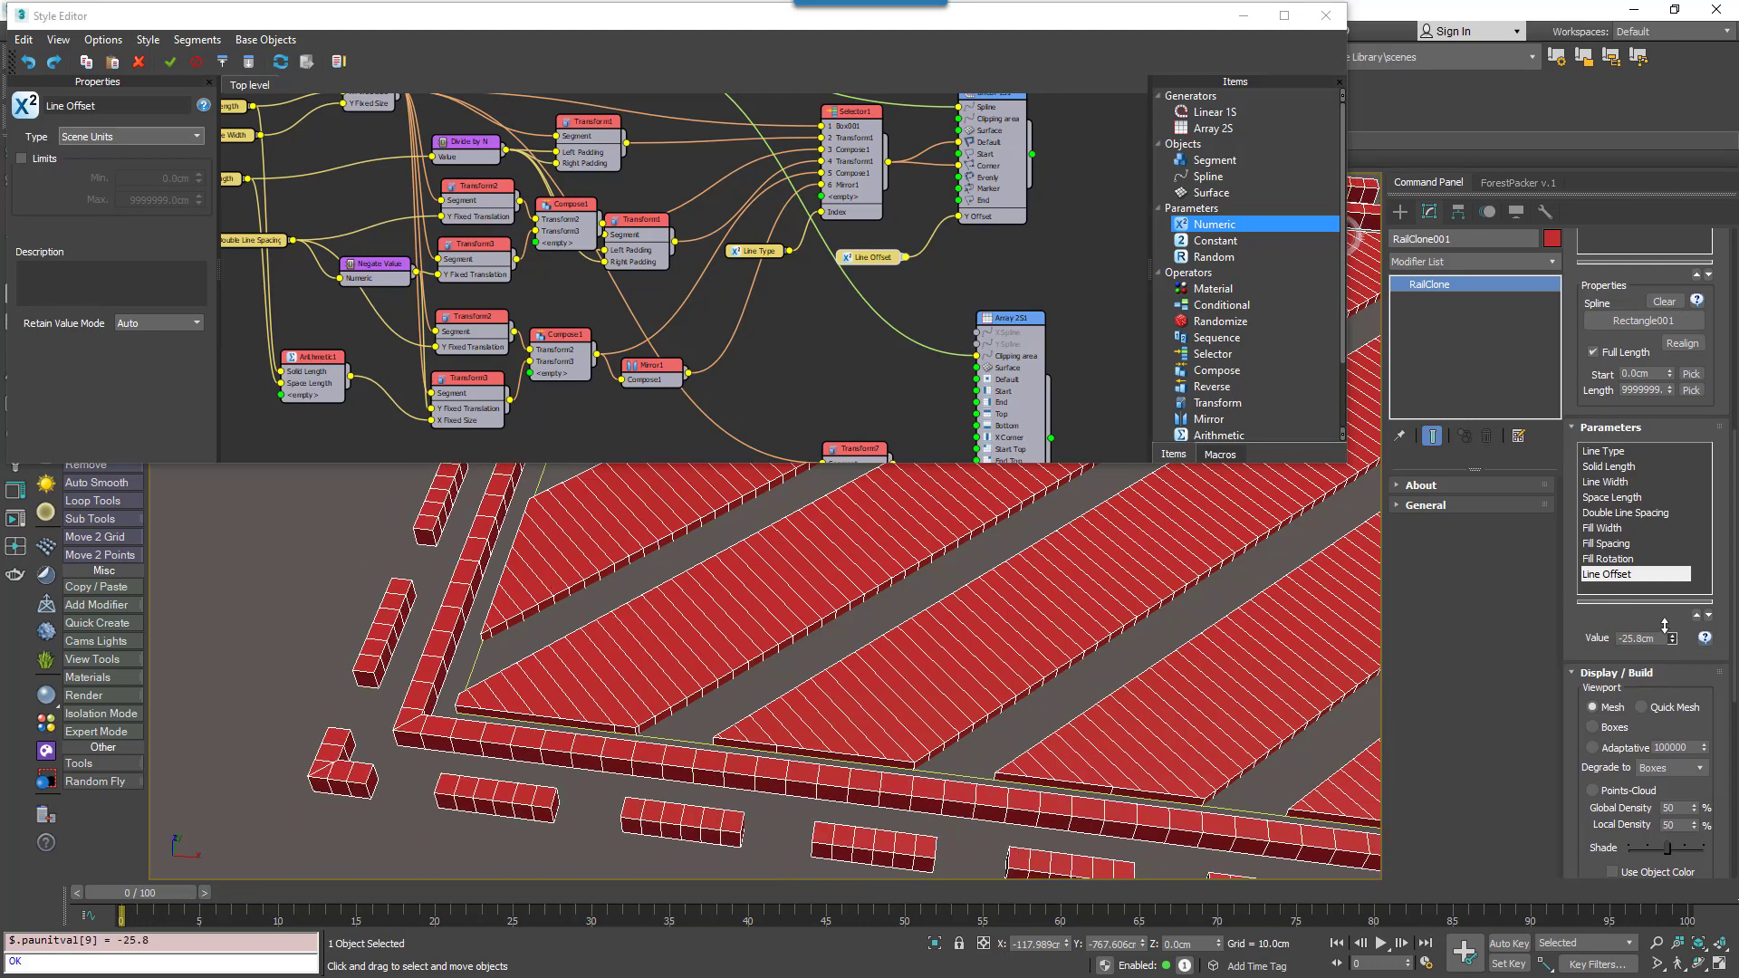
- Insert a Transform operator between the Selector and the Linear 1S generator, with Override Alignment enabled and Z alignment set to Center
middle_click_drag(976, 229, 970, 270)
left_click_drag(989, 143, 1054, 143)
scroll(497, 752, "up", 2)
middle_click_drag(497, 742, 456, 566, "alt")
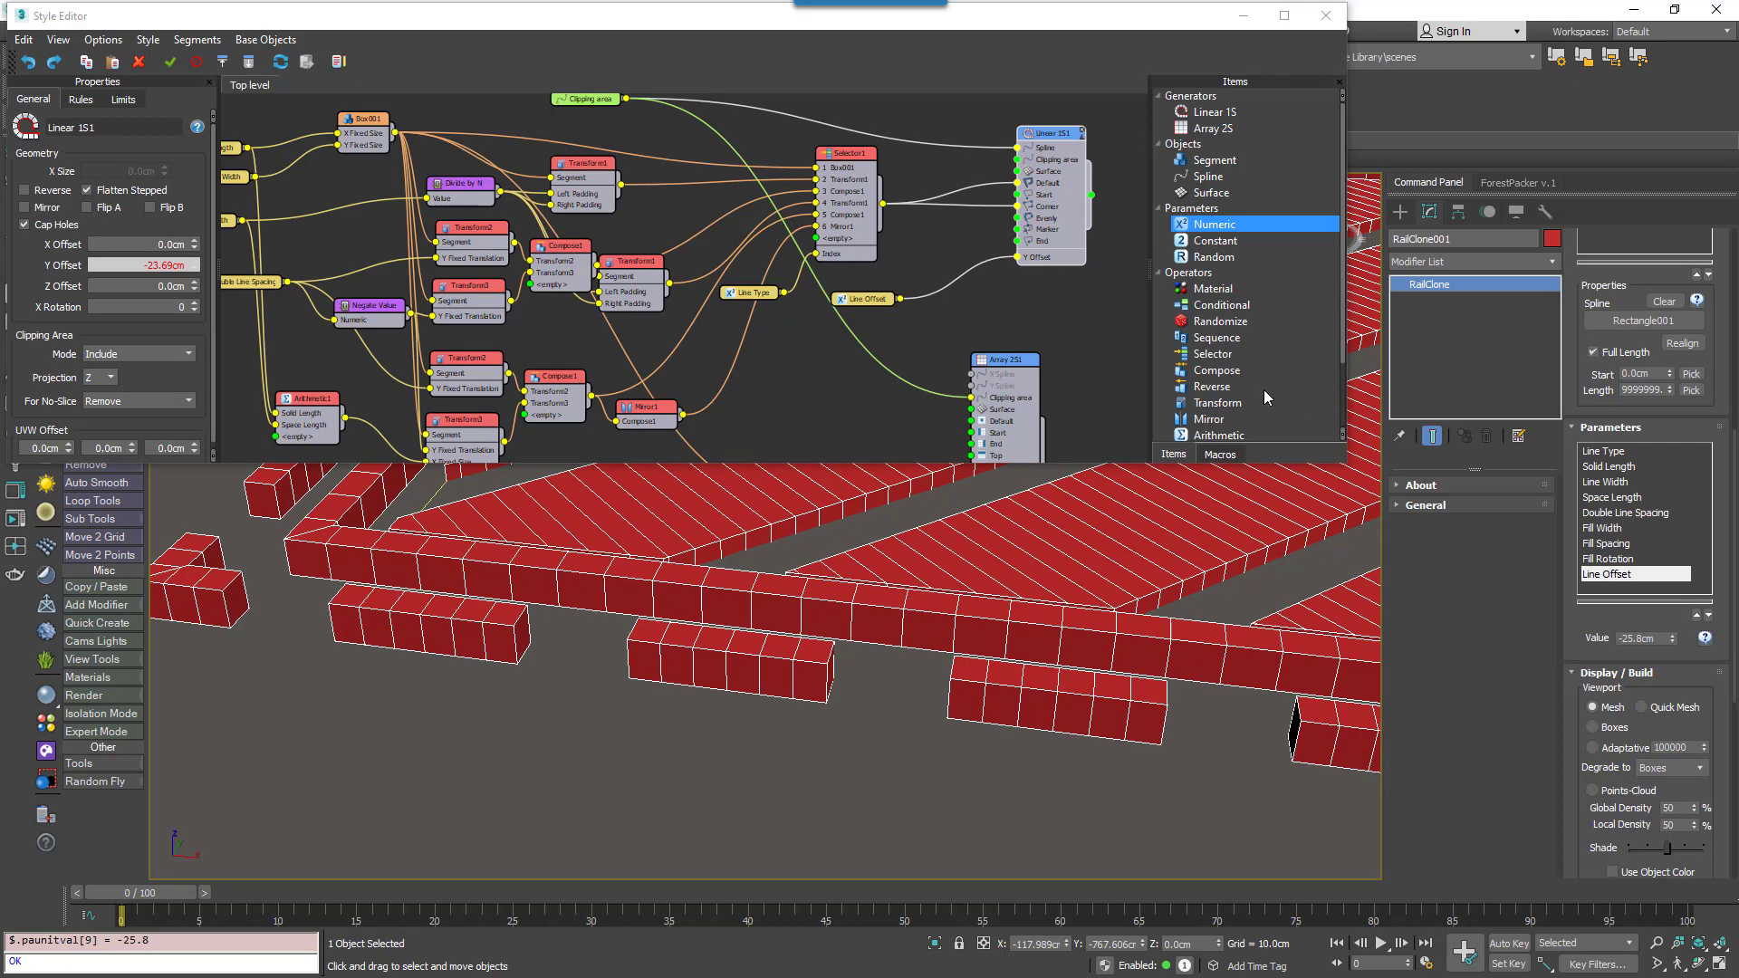
left_click_drag(1239, 399, 929, 211)
left_click(76, 372)
left_click(65, 433)
left_click(58, 484)
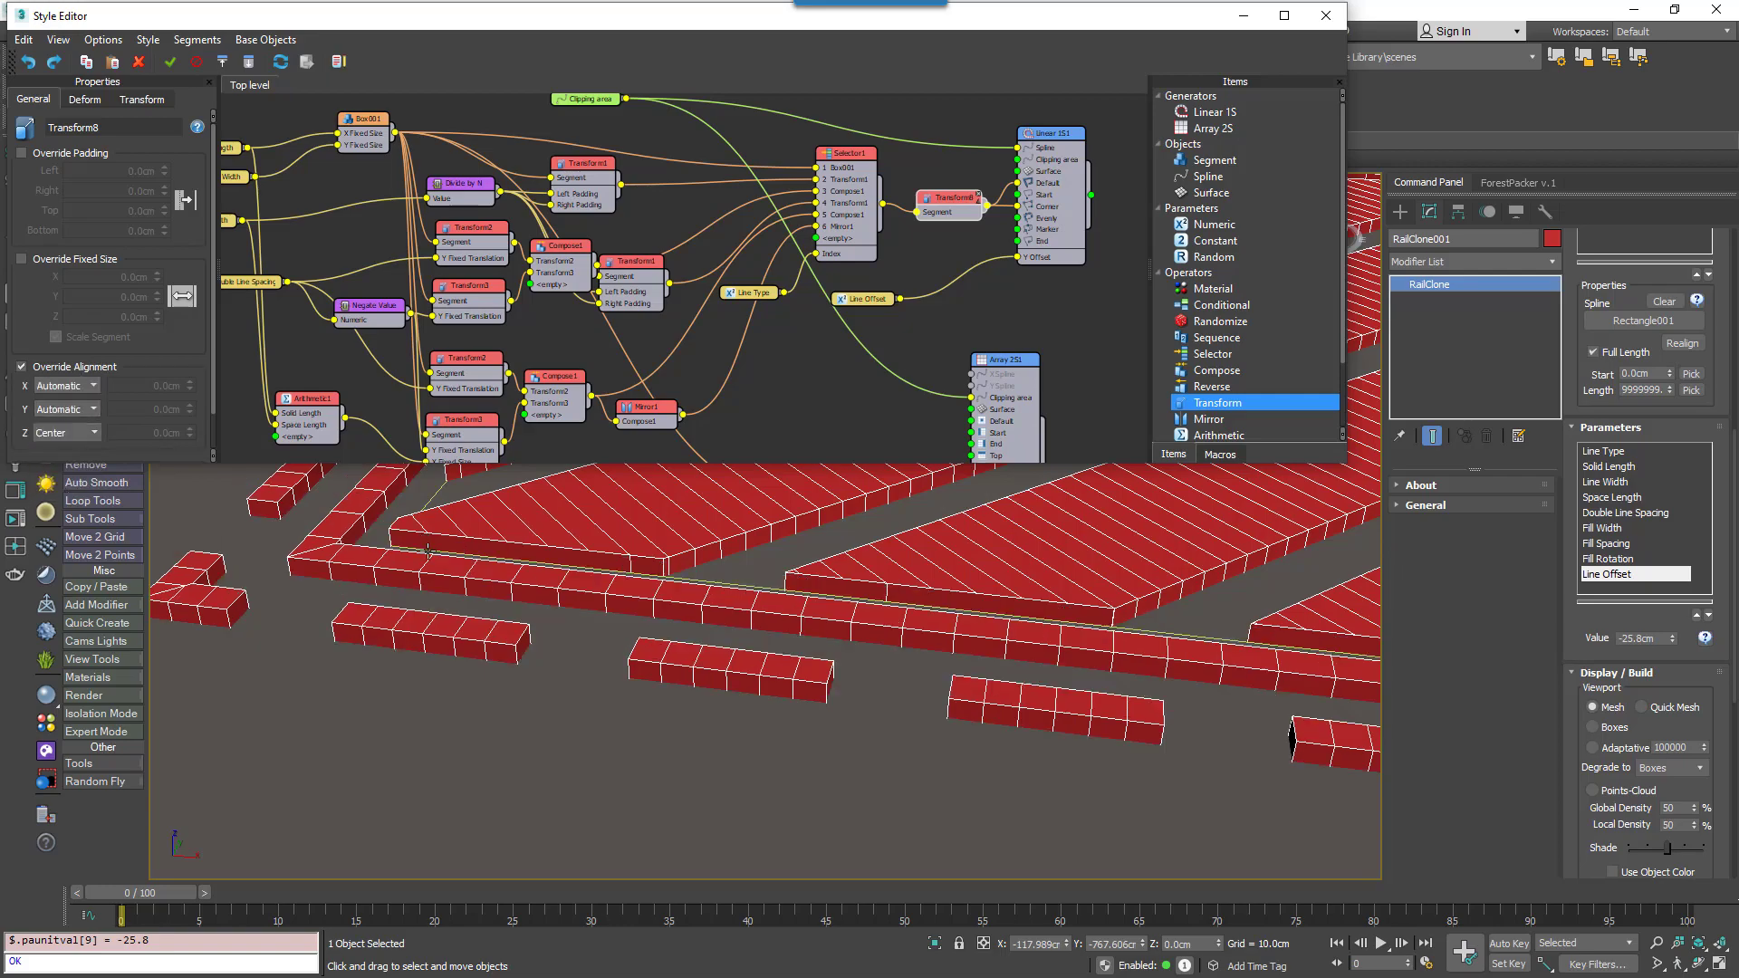
- Close the style editor, render the reframed perspective view and inspect the worn markings at 100% zoom
left_click(1325, 15)
scroll(996, 543, "down", 4)
middle_click_drag(996, 544, 753, 478)
key("shift+q")
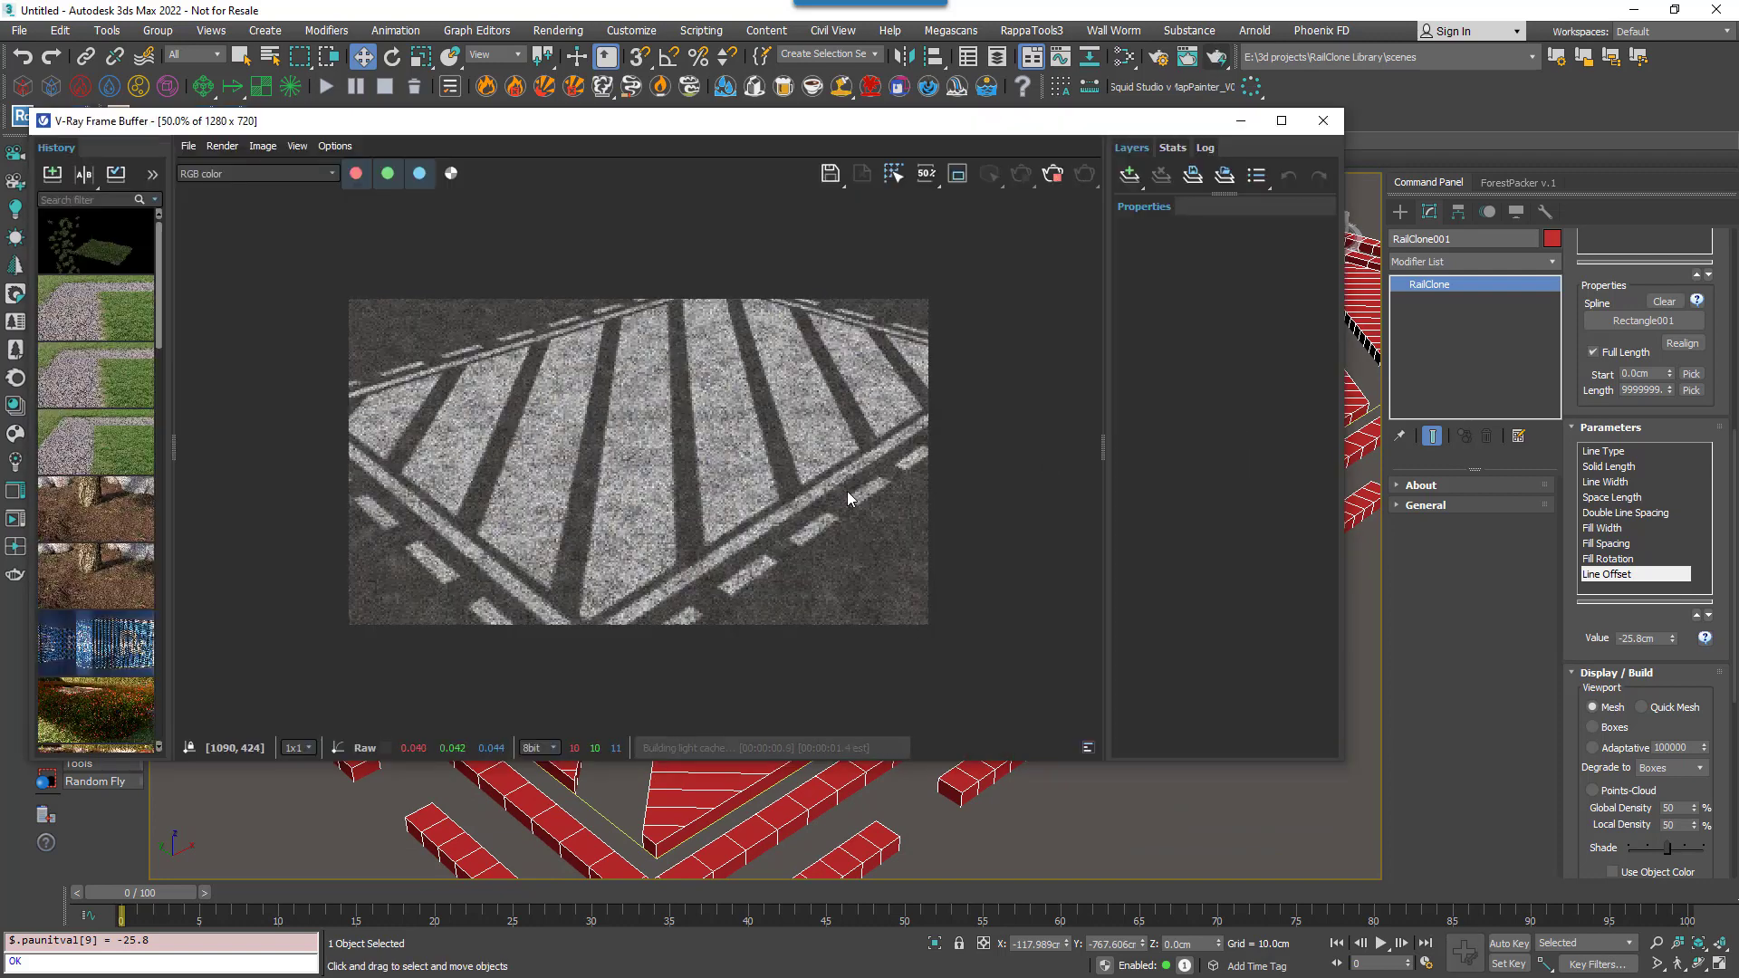
double_click(749, 422)
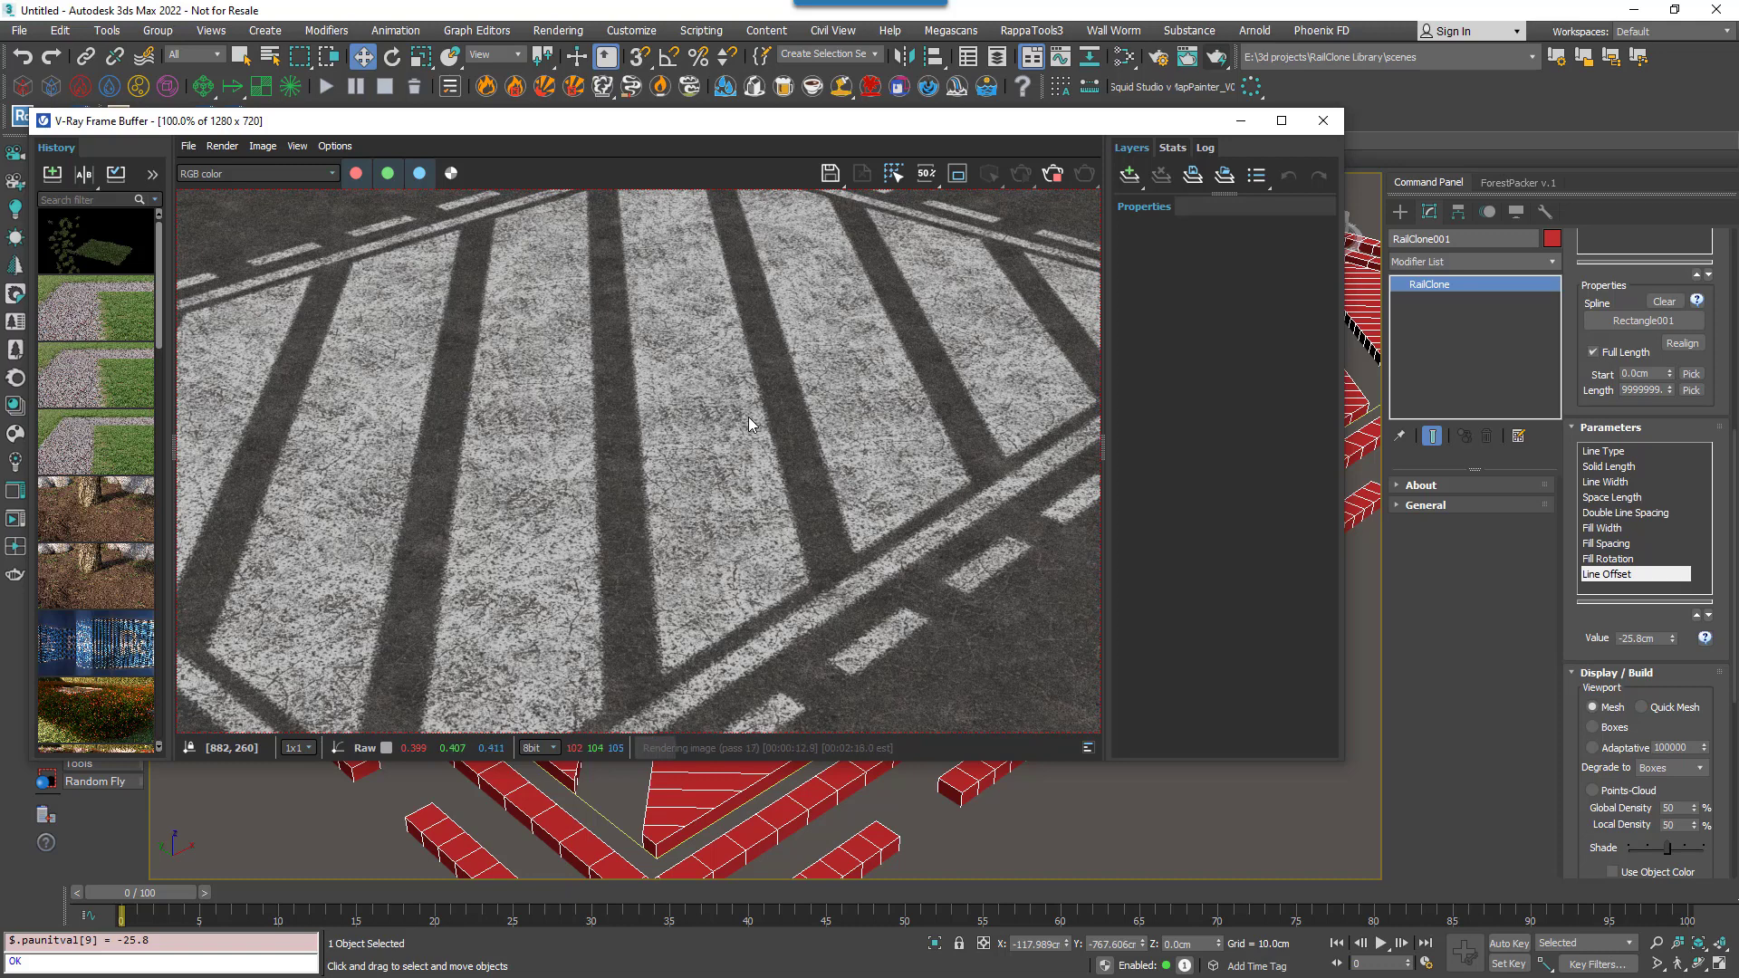
- Test the Line Type options Solid, Dashed, Double and Double Dashed, and return to Solid Dashed
left_click(1604, 451)
left_click(1634, 638)
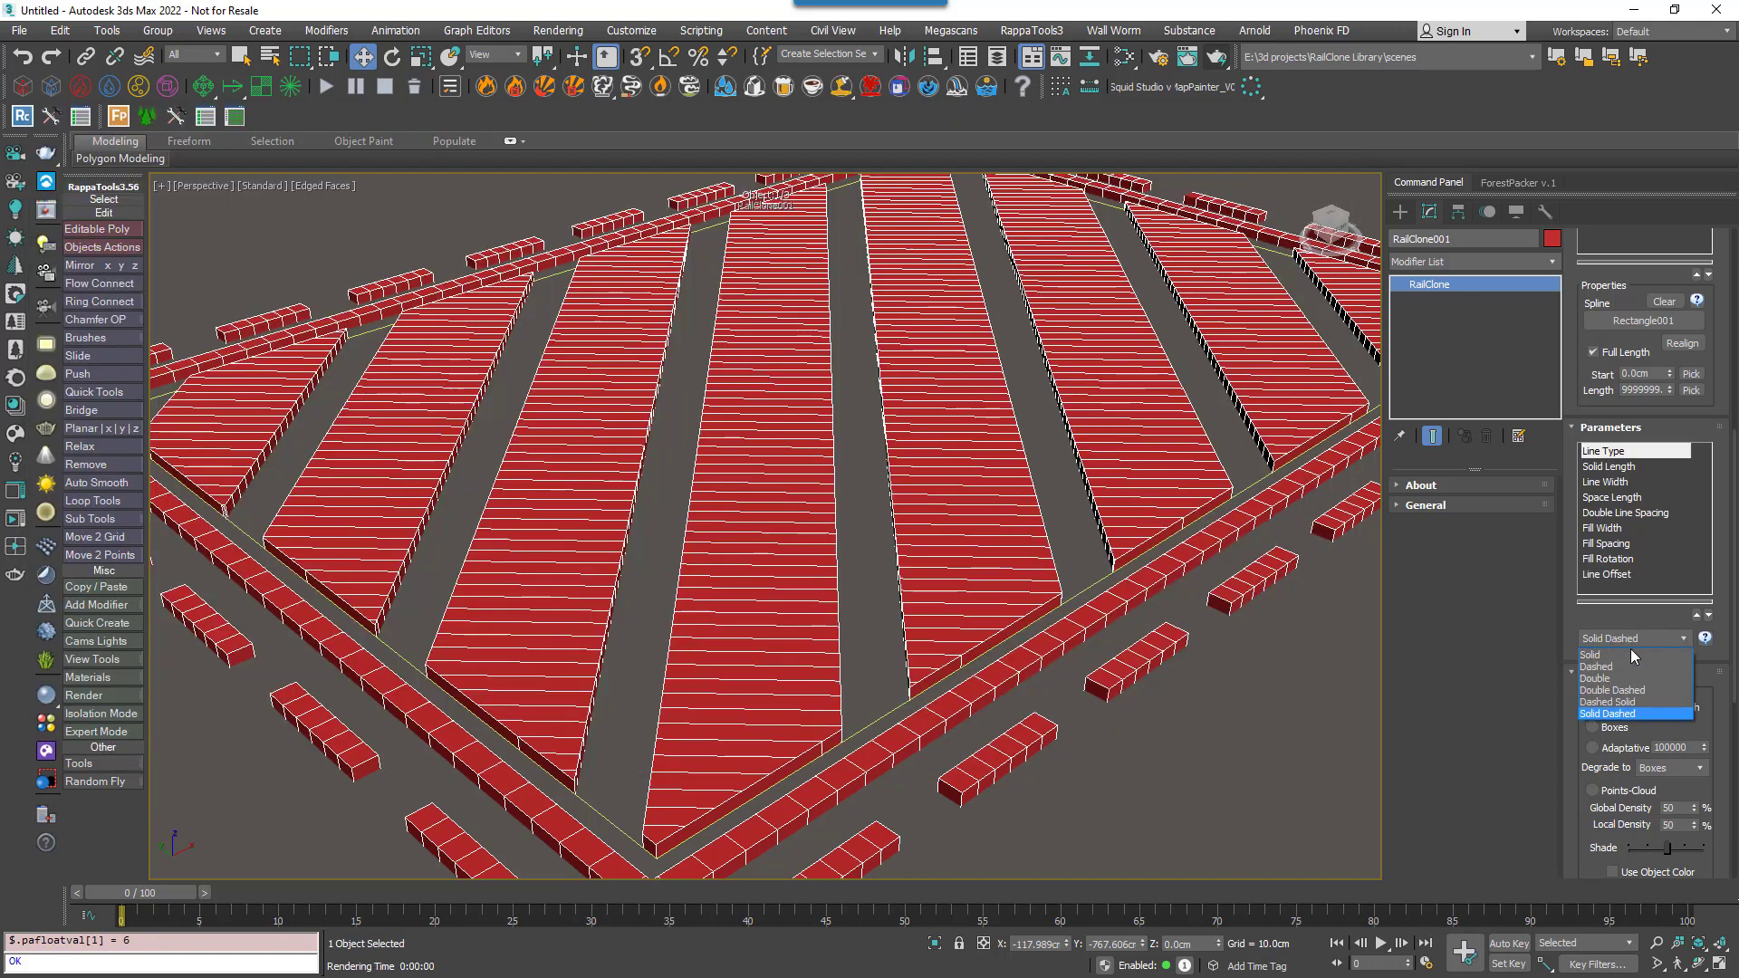
left_click(1626, 655)
left_click(1619, 639)
left_click(1612, 667)
left_click(1610, 638)
left_click(1608, 679)
left_click(1609, 639)
left_click(1613, 690)
left_click(1635, 638)
left_click(1606, 710)
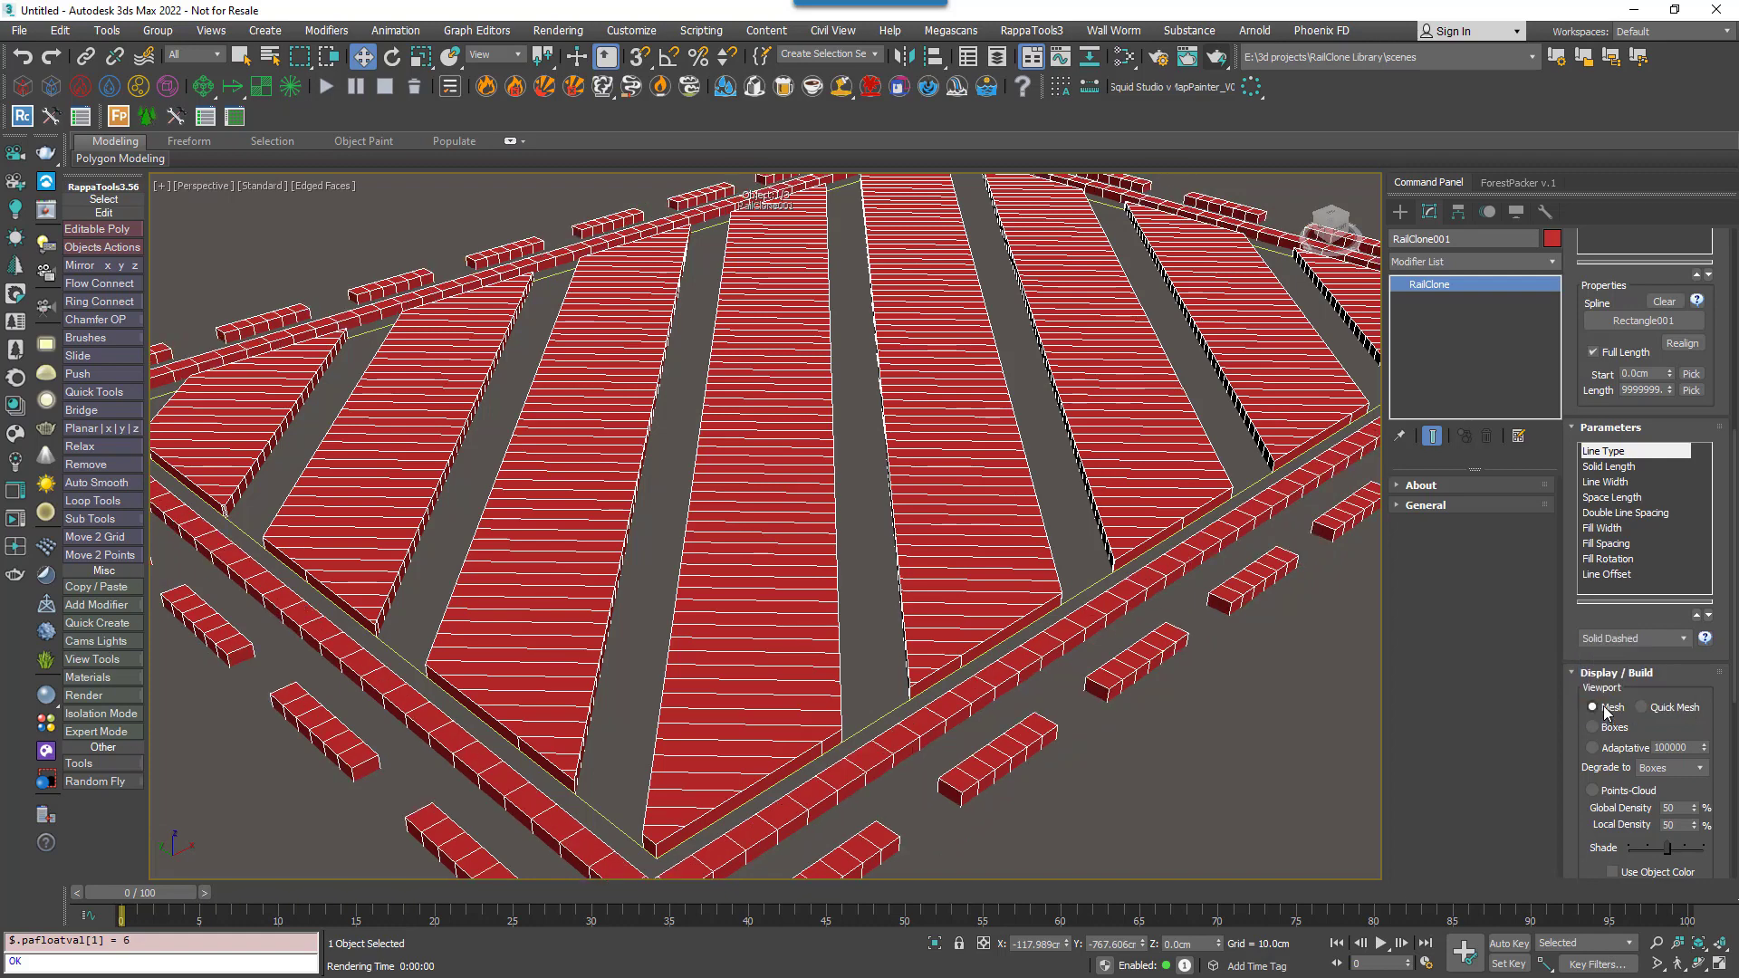
- Adjust the marking parameters, including Line Width, Double Line Spacing and Fill Width, and bring Line Offset to about -20.1 cm
left_click_drag(1673, 642, 1665, 566)
left_click(1631, 481)
left_click_drag(1674, 649, 1642, 614)
left_click(1662, 513)
left_click(1659, 528)
left_click(1605, 574)
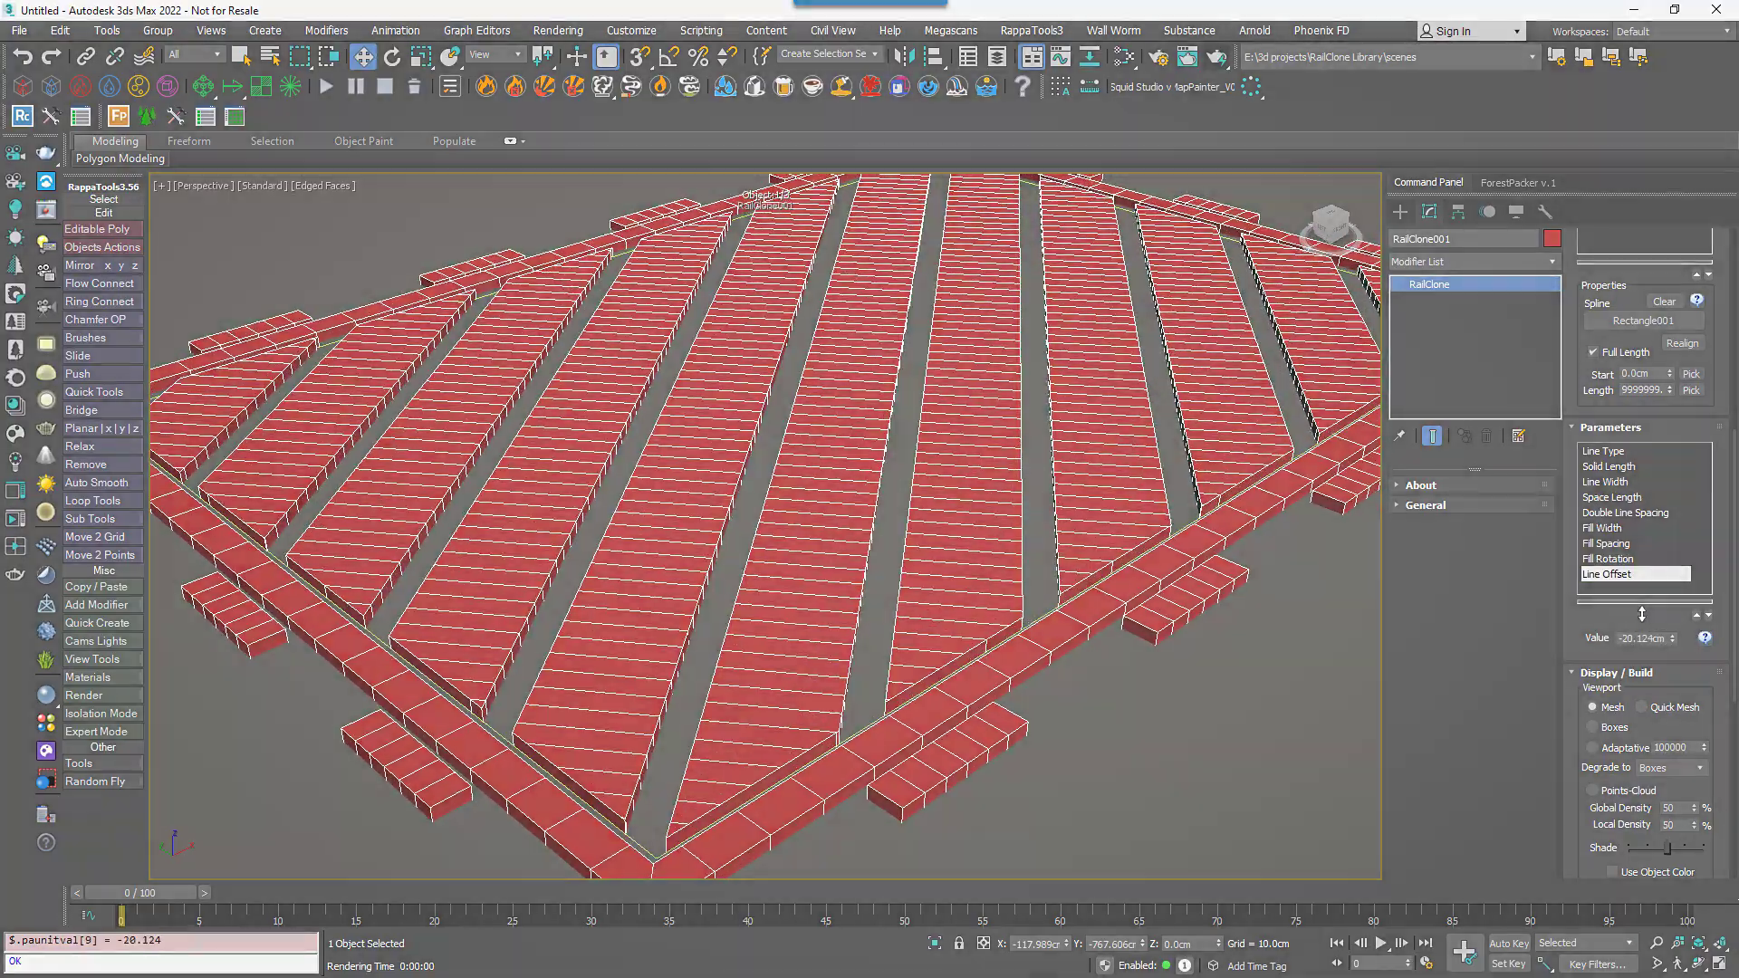